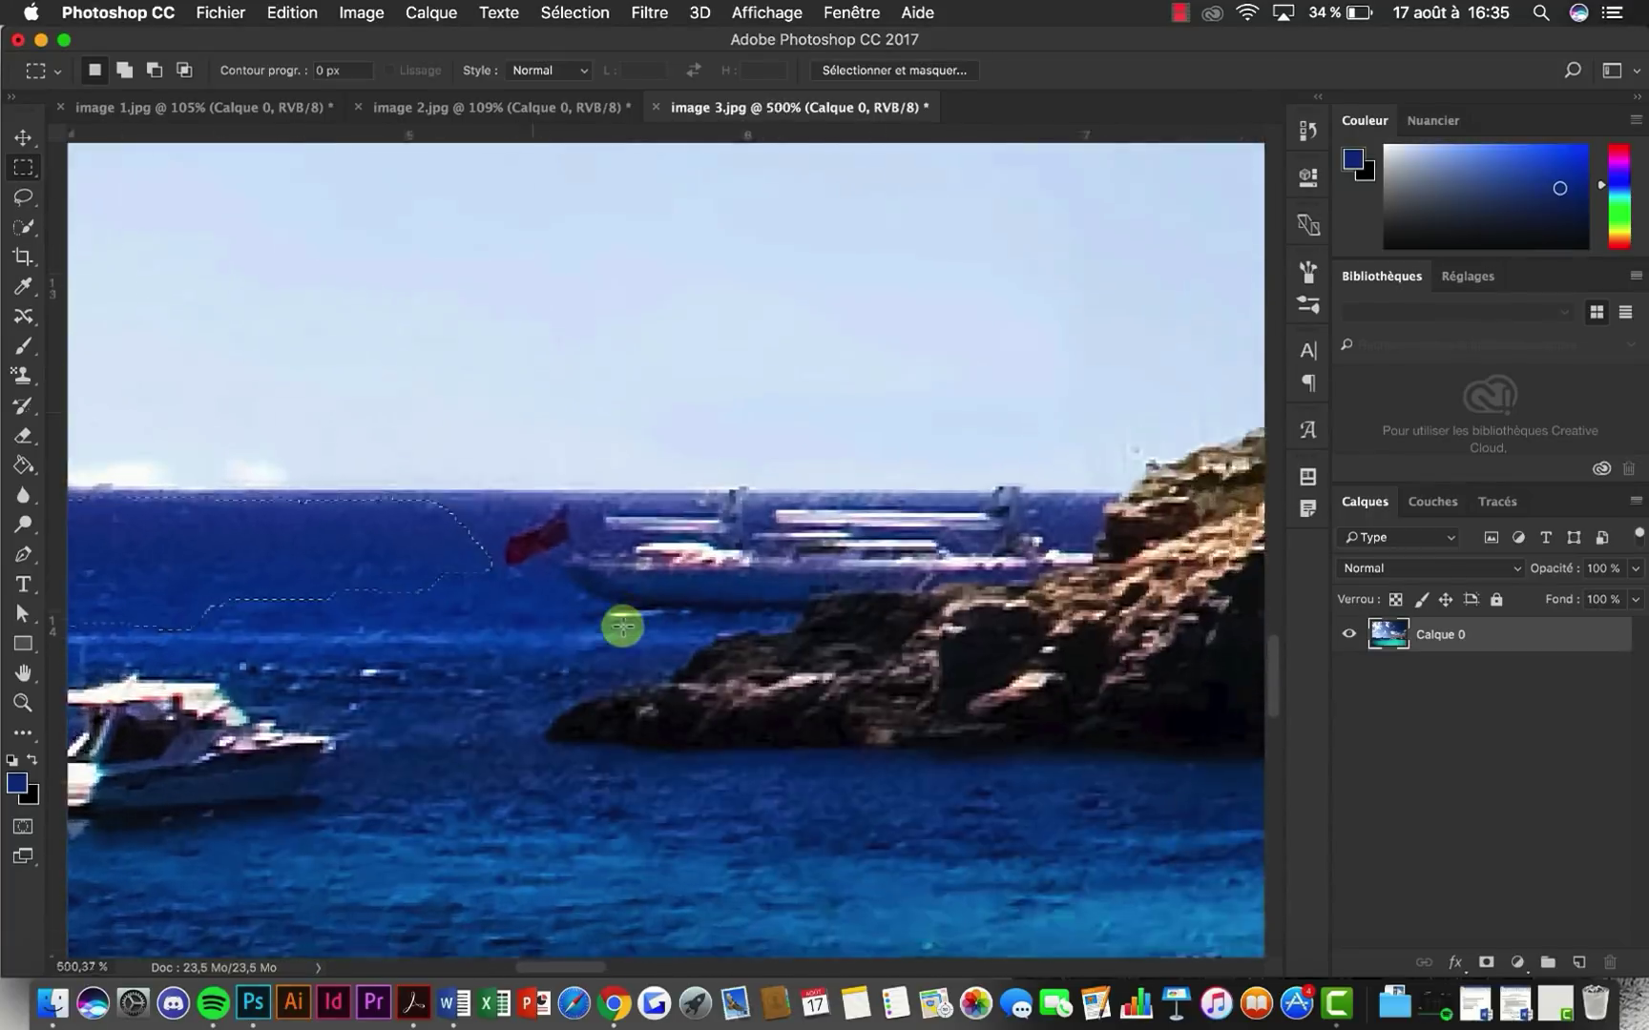
Cover the sailboat behind the rocks by moving the selected patch of open sea over it with Content-Aware Move
scroll(622, 626, "down", 2)
right_click(26, 318)
left_click(192, 377)
mouse_move(399, 535)
left_mouse_down()
mouse_move(773, 503)
mouse_move(852, 532)
left_mouse_up()
key("Return")
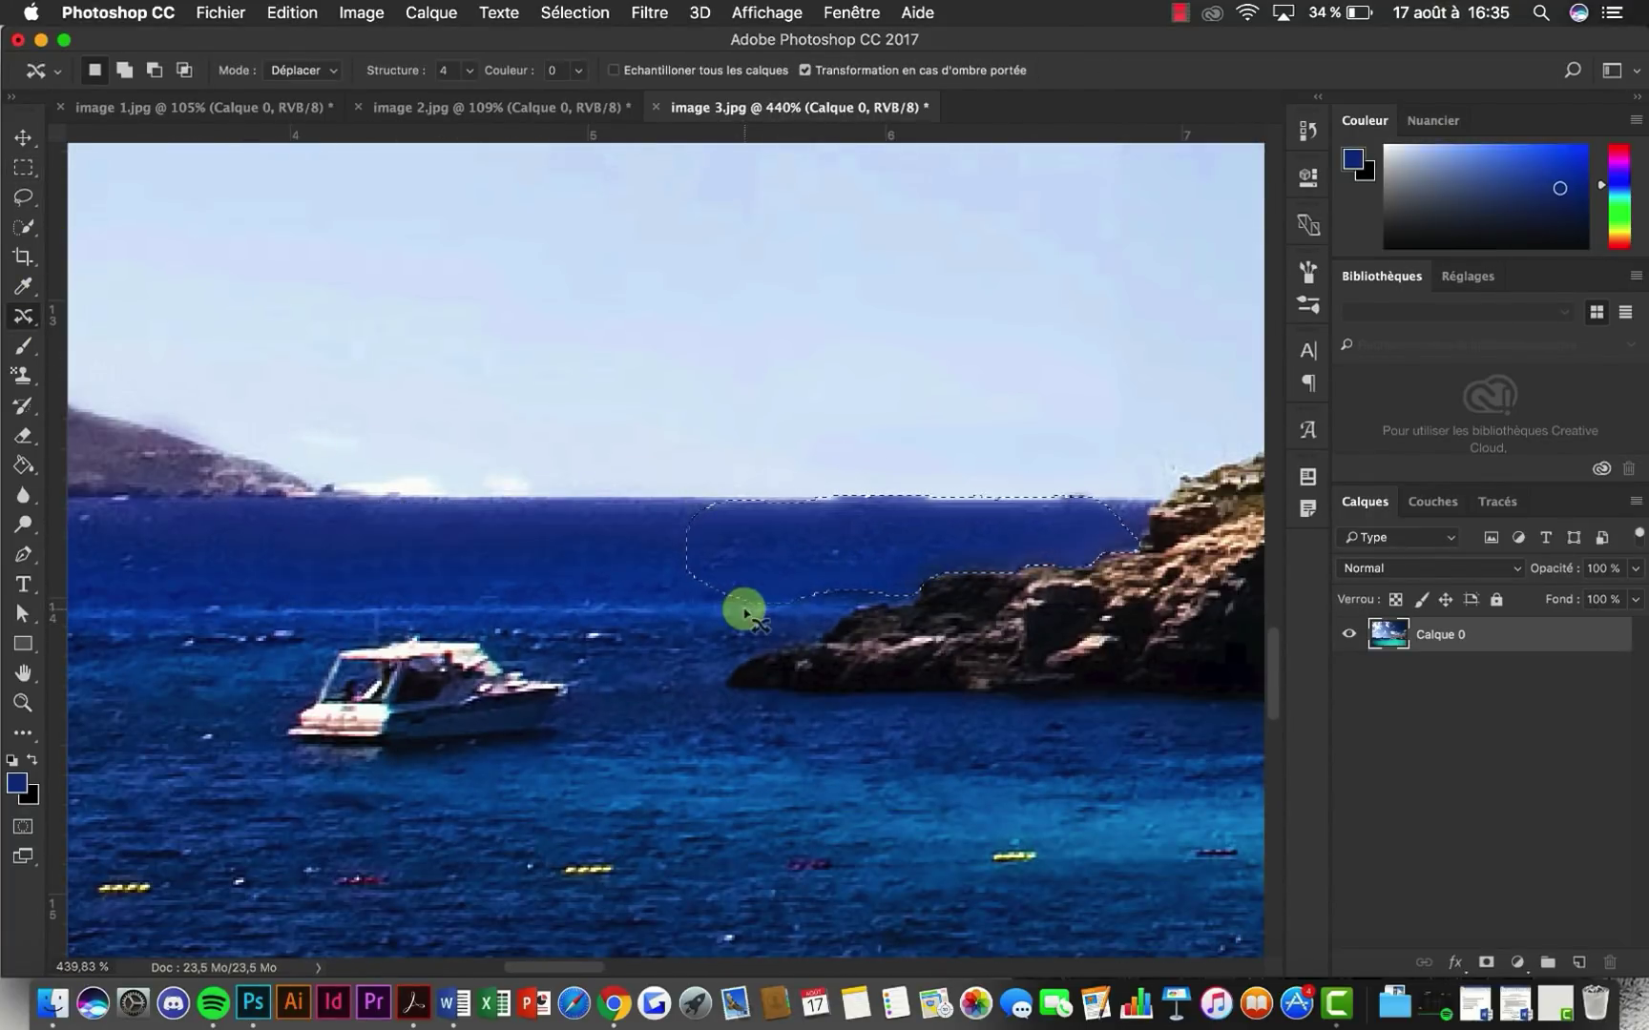
Select a rectangle of sky just above the horizon and shift it slightly down with Content-Aware Move to cover the sailboat remnants
key("m")
scroll(684, 596, "down", 3)
scroll(519, 512, "up", 5)
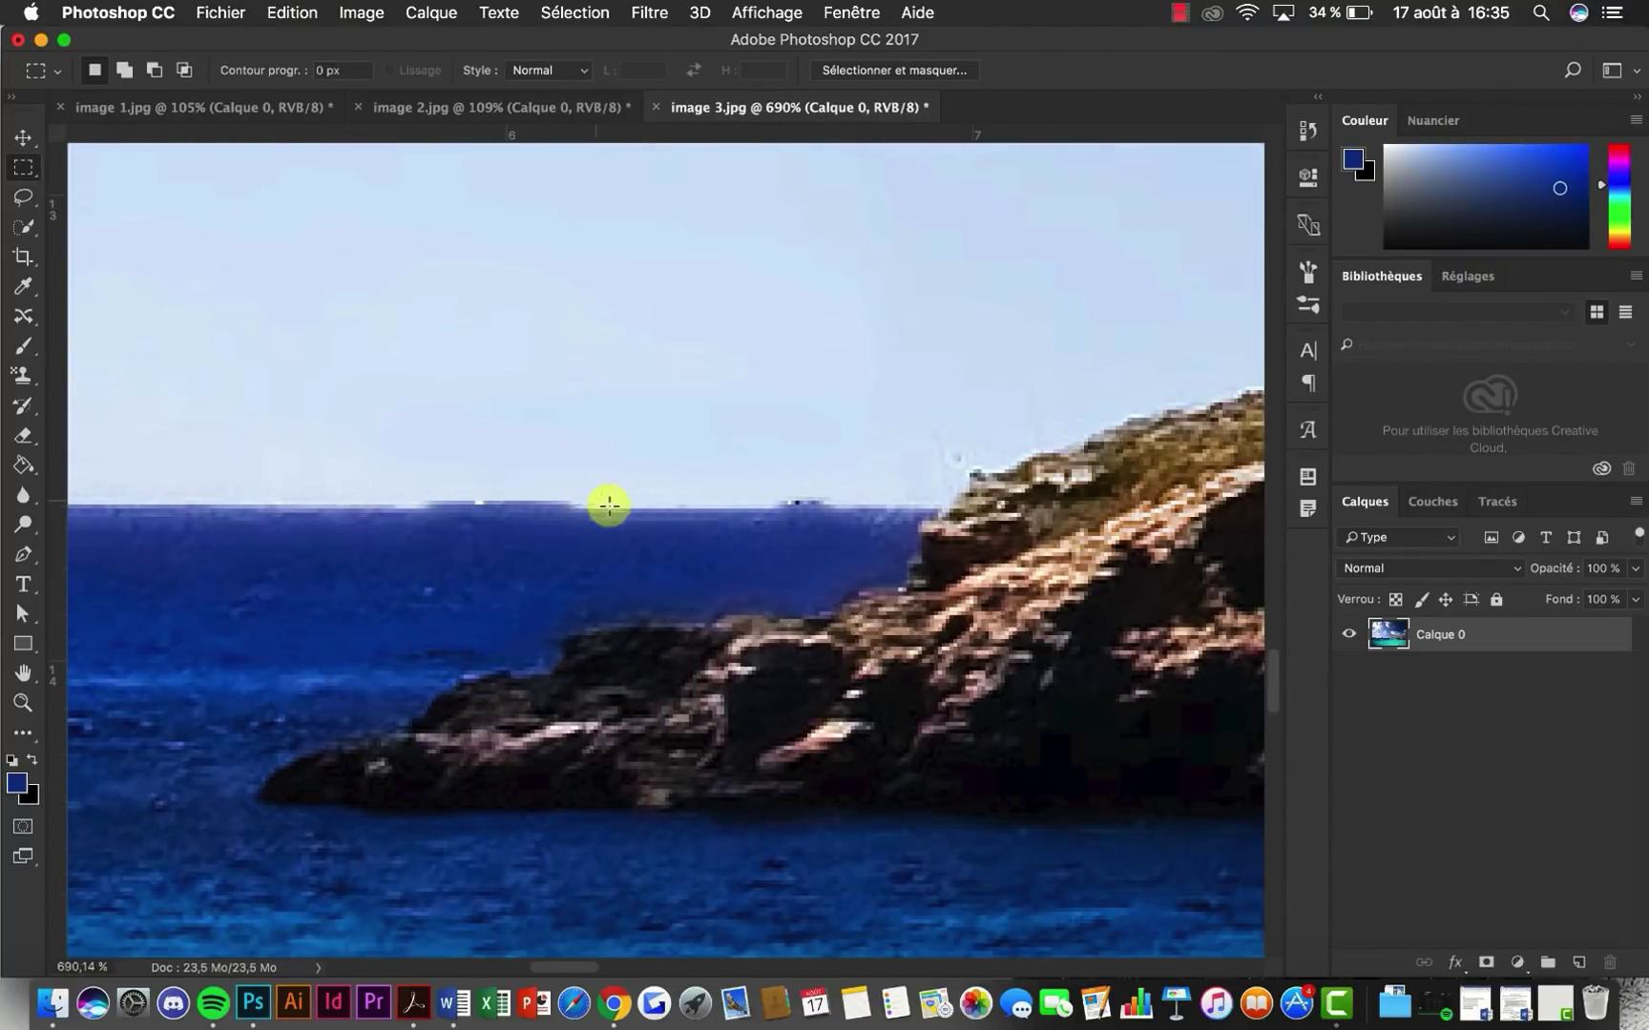
scroll(609, 506, "down", 2)
scroll(526, 519, "up", 1)
left_click_drag(384, 391, 974, 479)
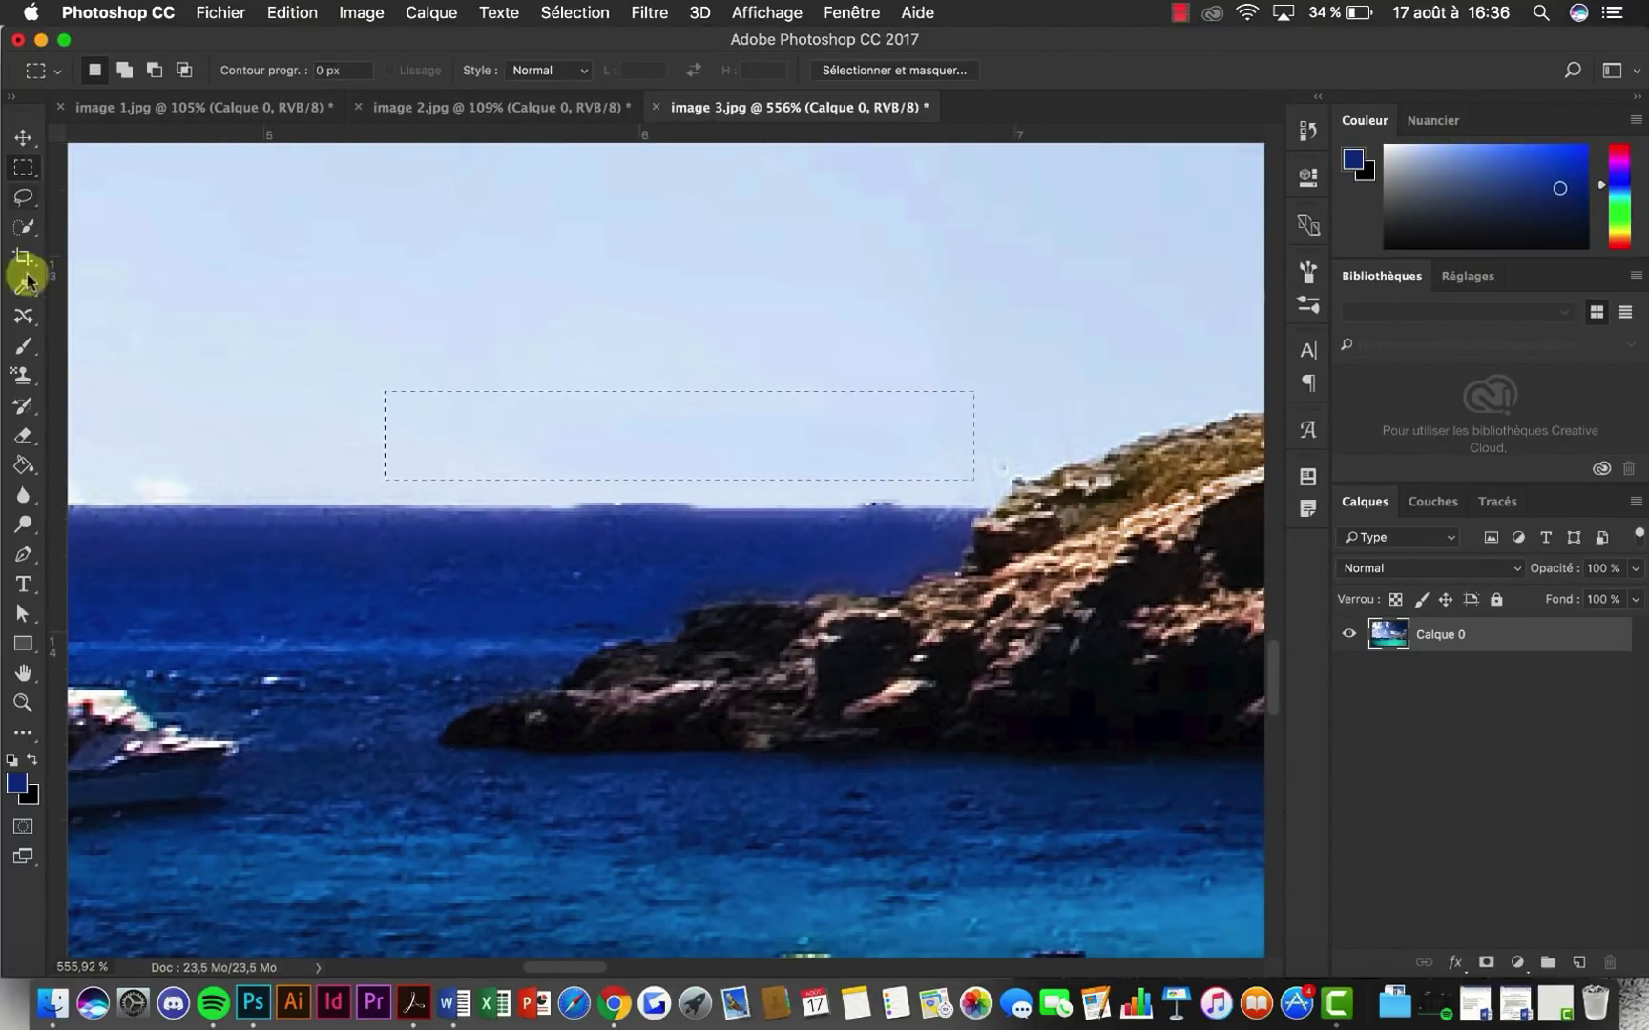
left_click(23, 316)
left_click_drag(552, 427, 552, 448)
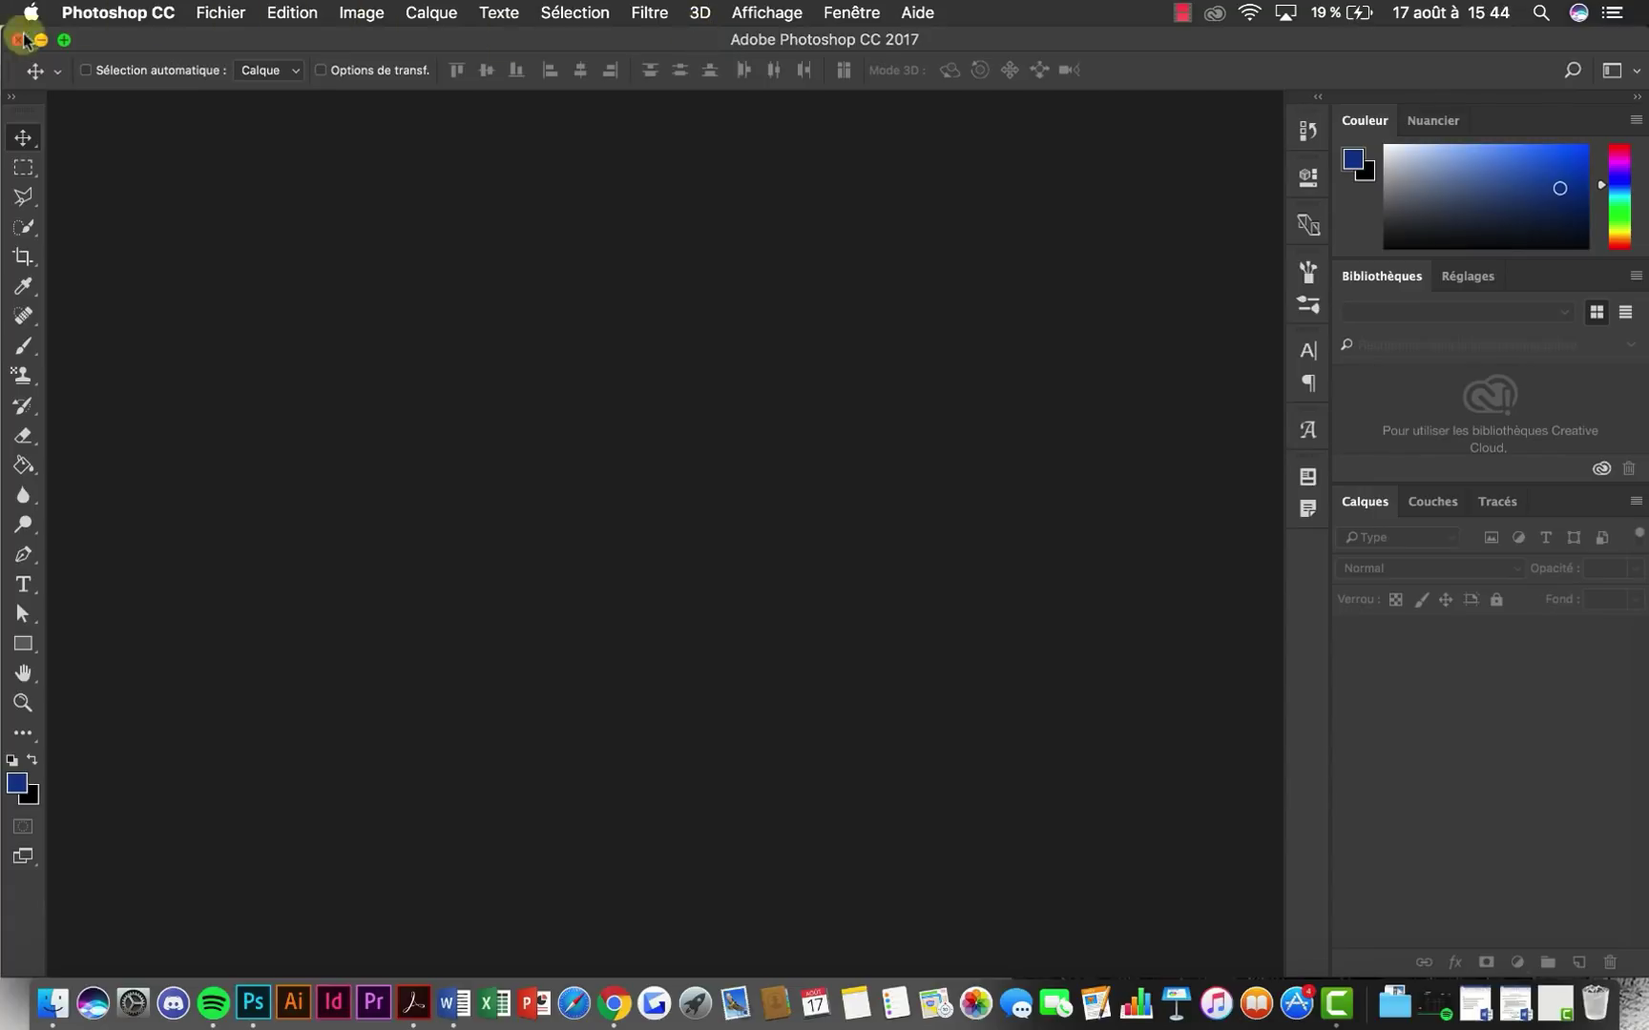
Open image 1.jpg with its embedded colour profile discarded, and unlock its background layer
left_click(220, 12)
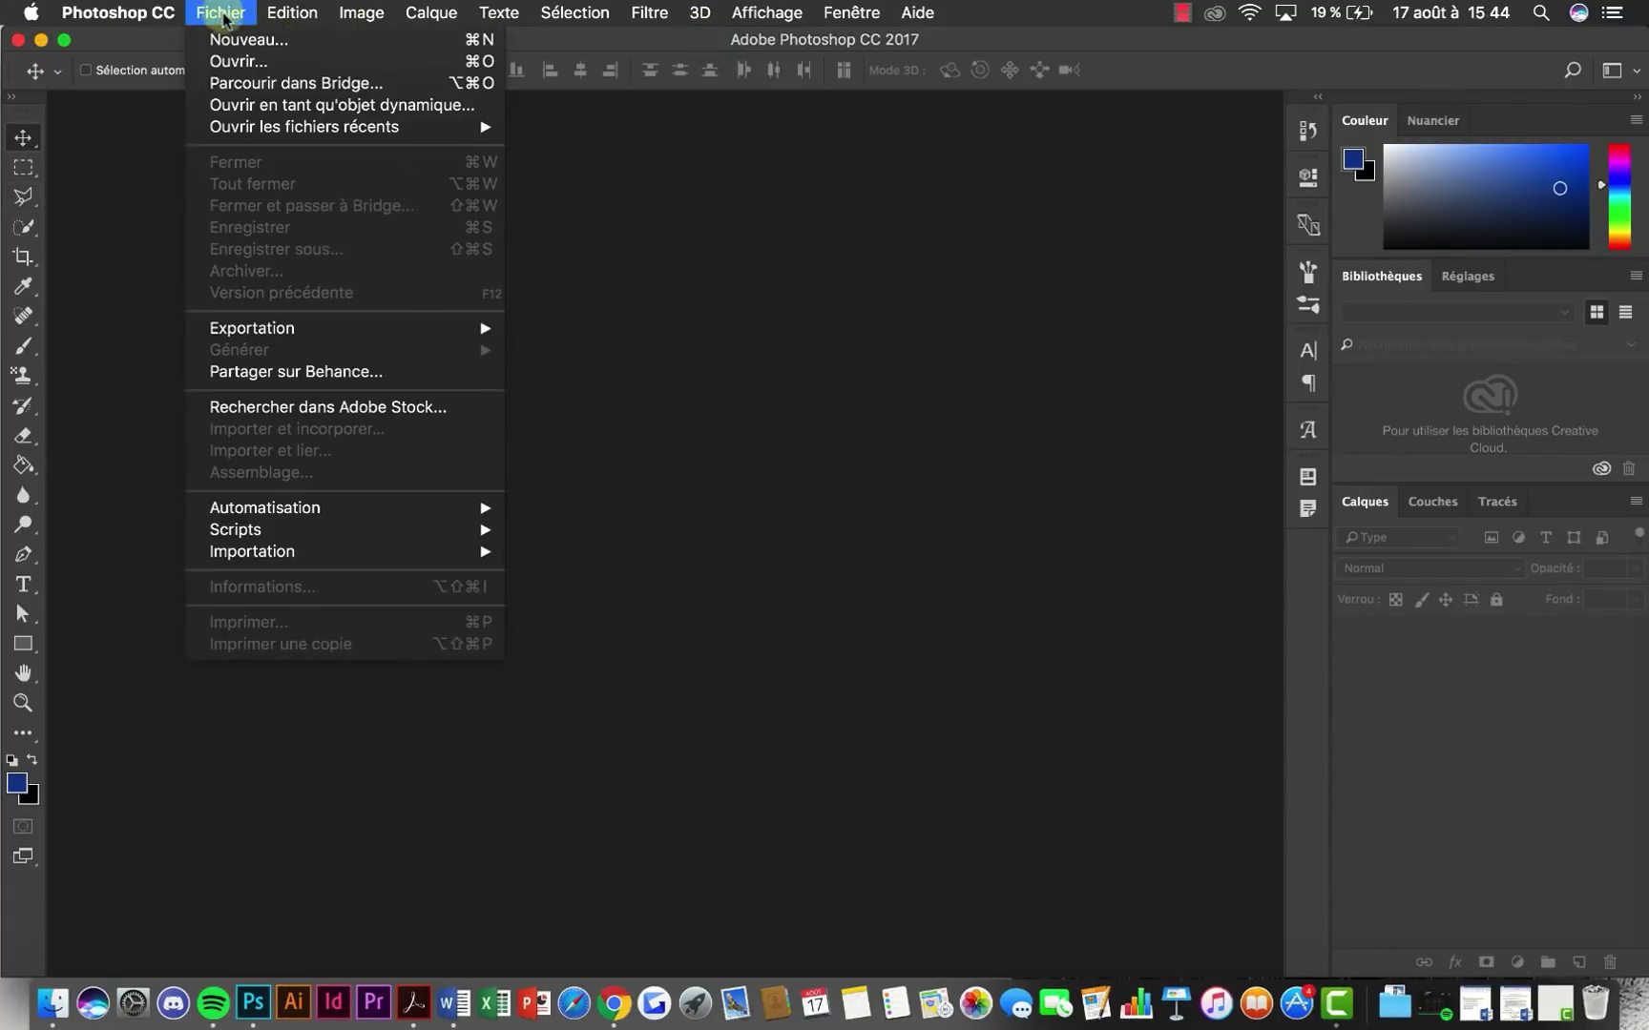
left_click(232, 59)
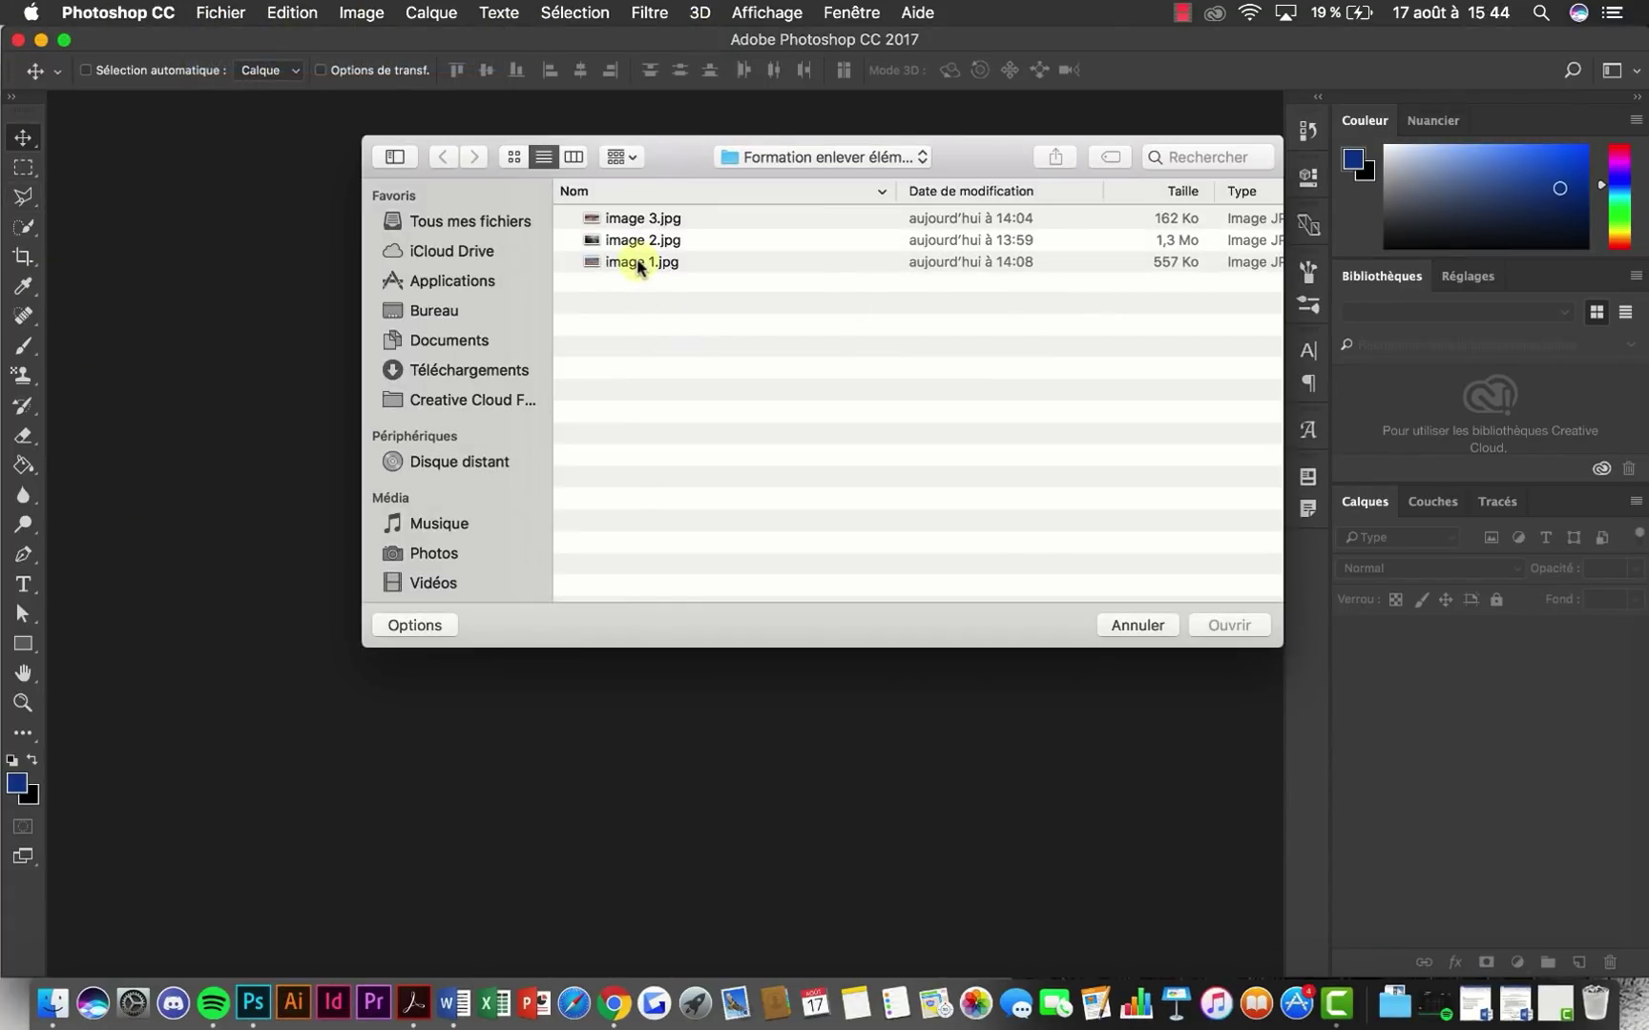
double_click(633, 264)
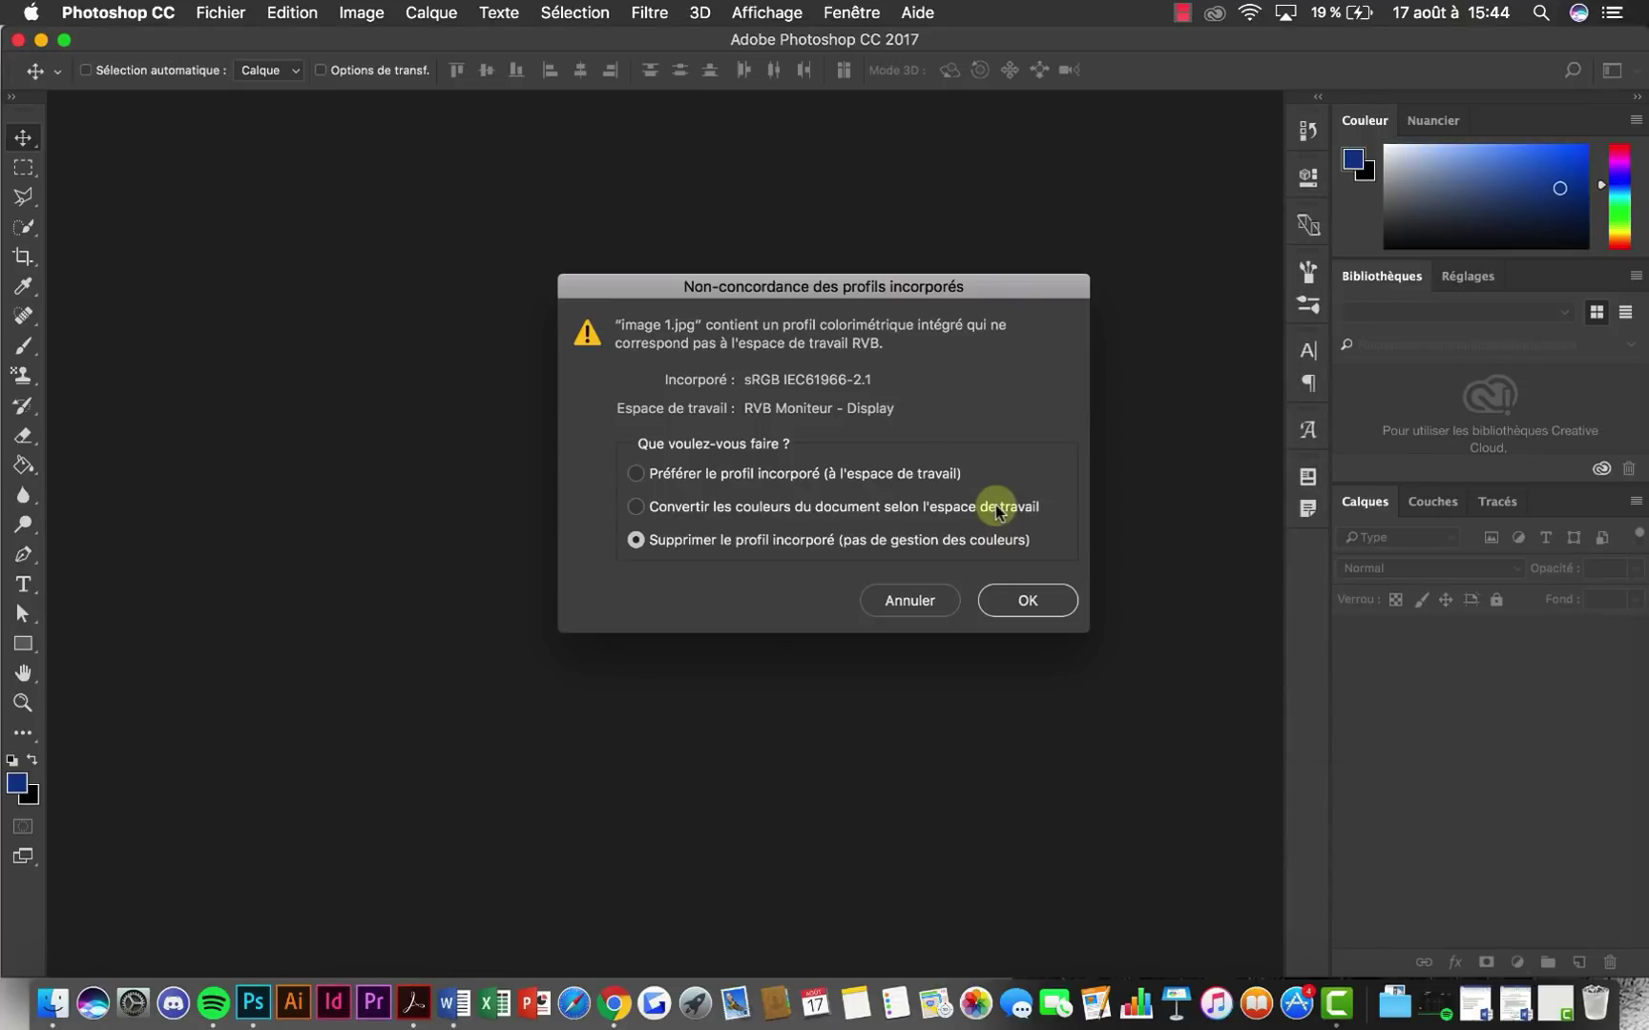
left_click(1025, 601)
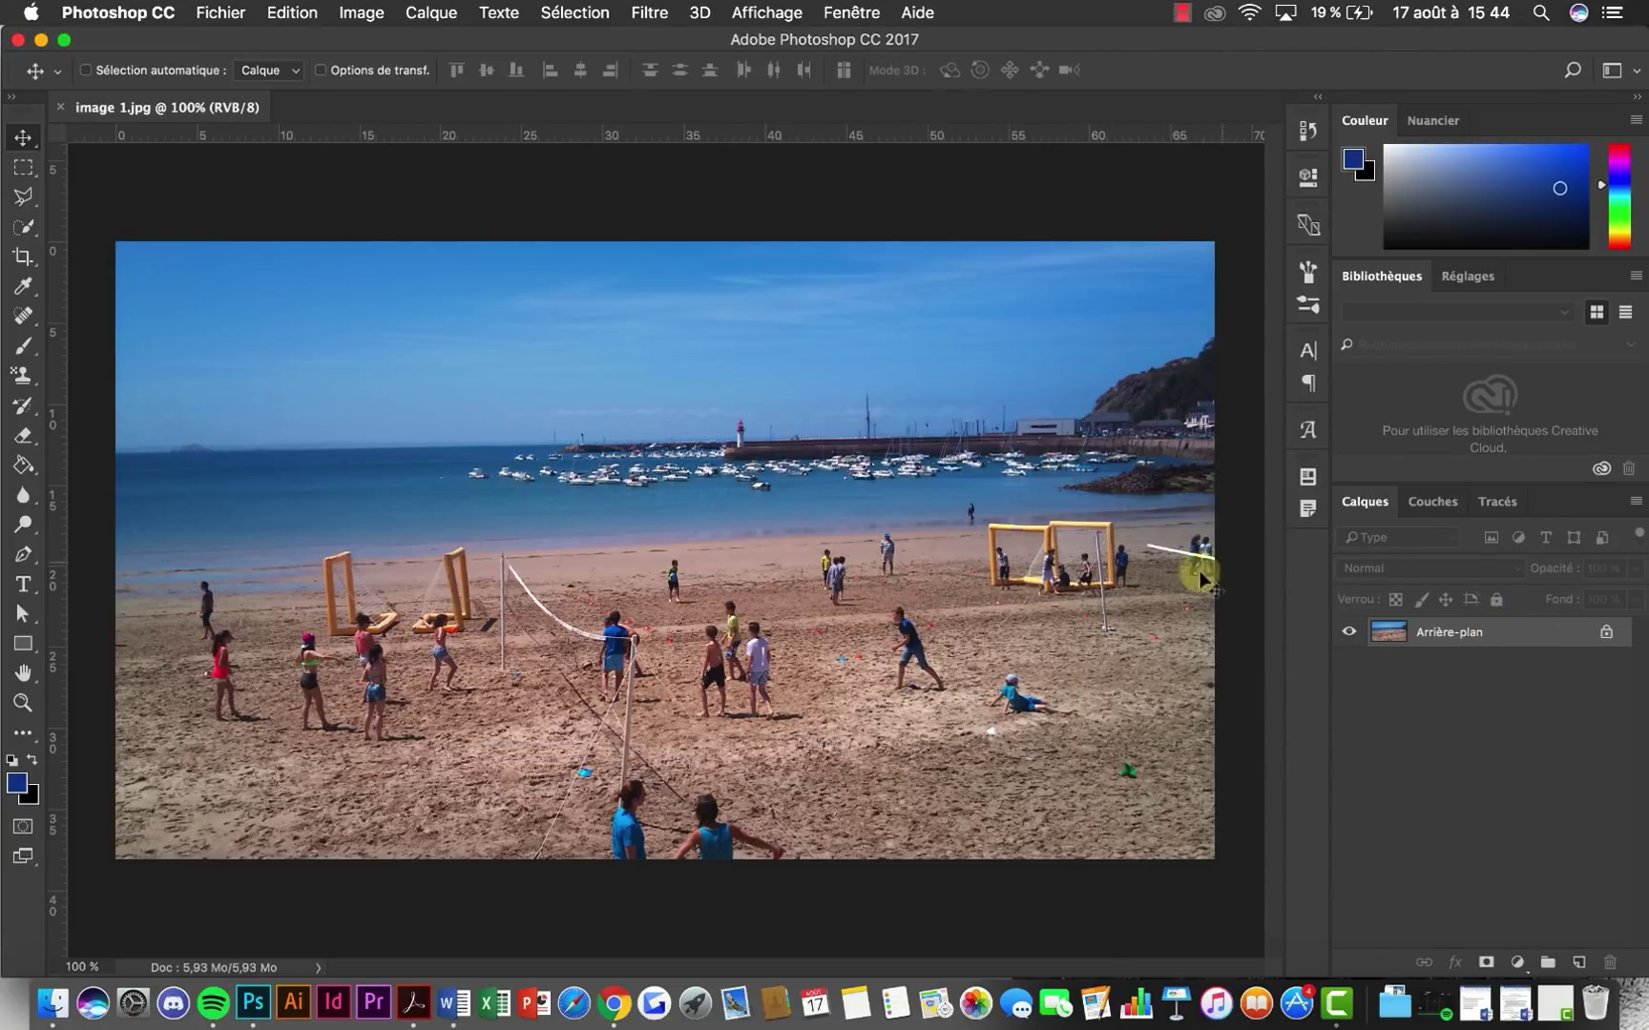
left_click(1608, 634)
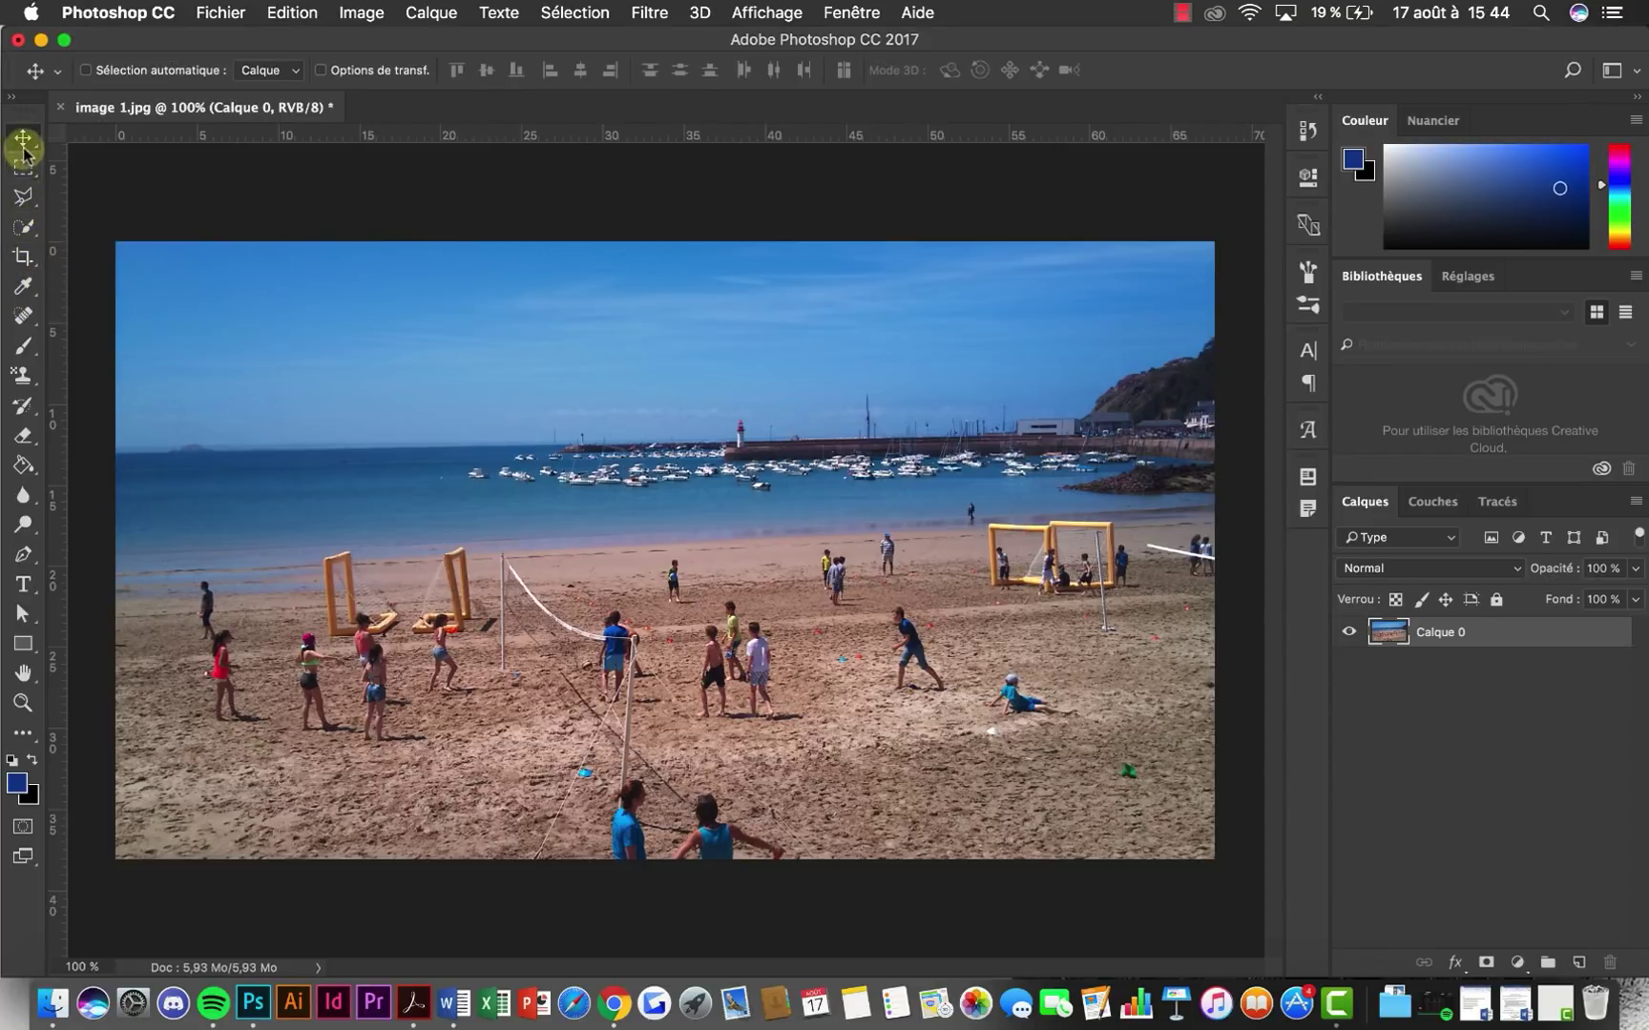
Activate the Spot Healing Brush (Outil Correcteur localisé) and review its brush size and hardness settings
left_click(25, 317)
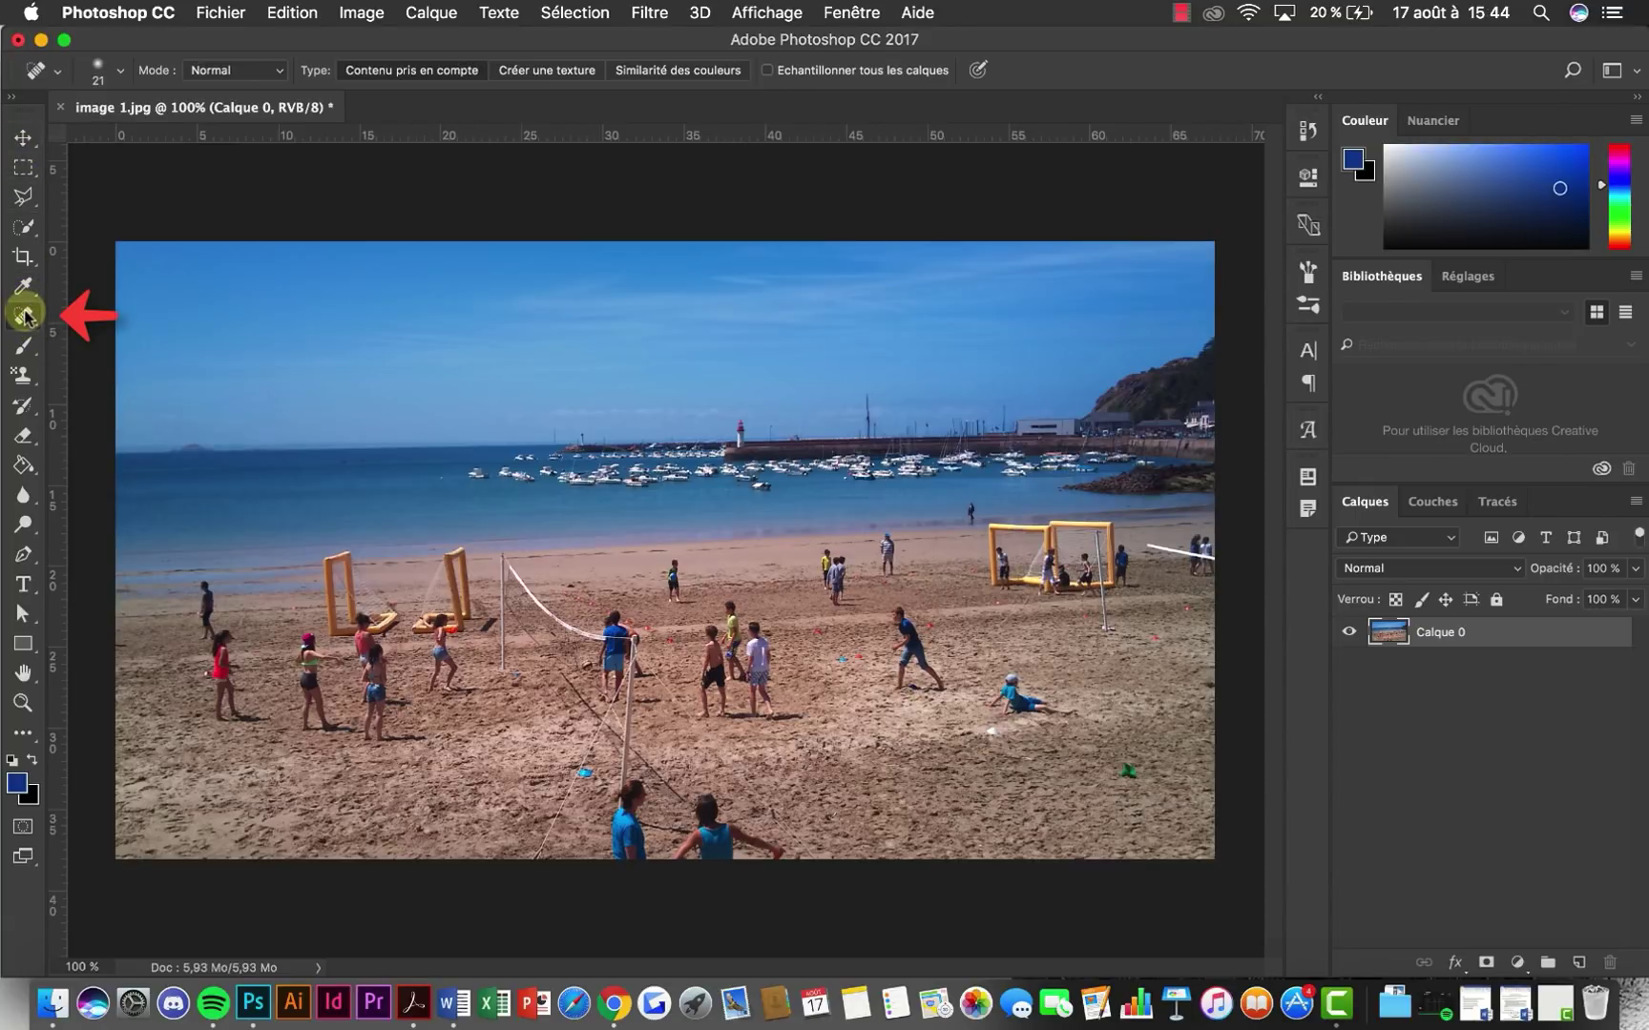
left_click(26, 316)
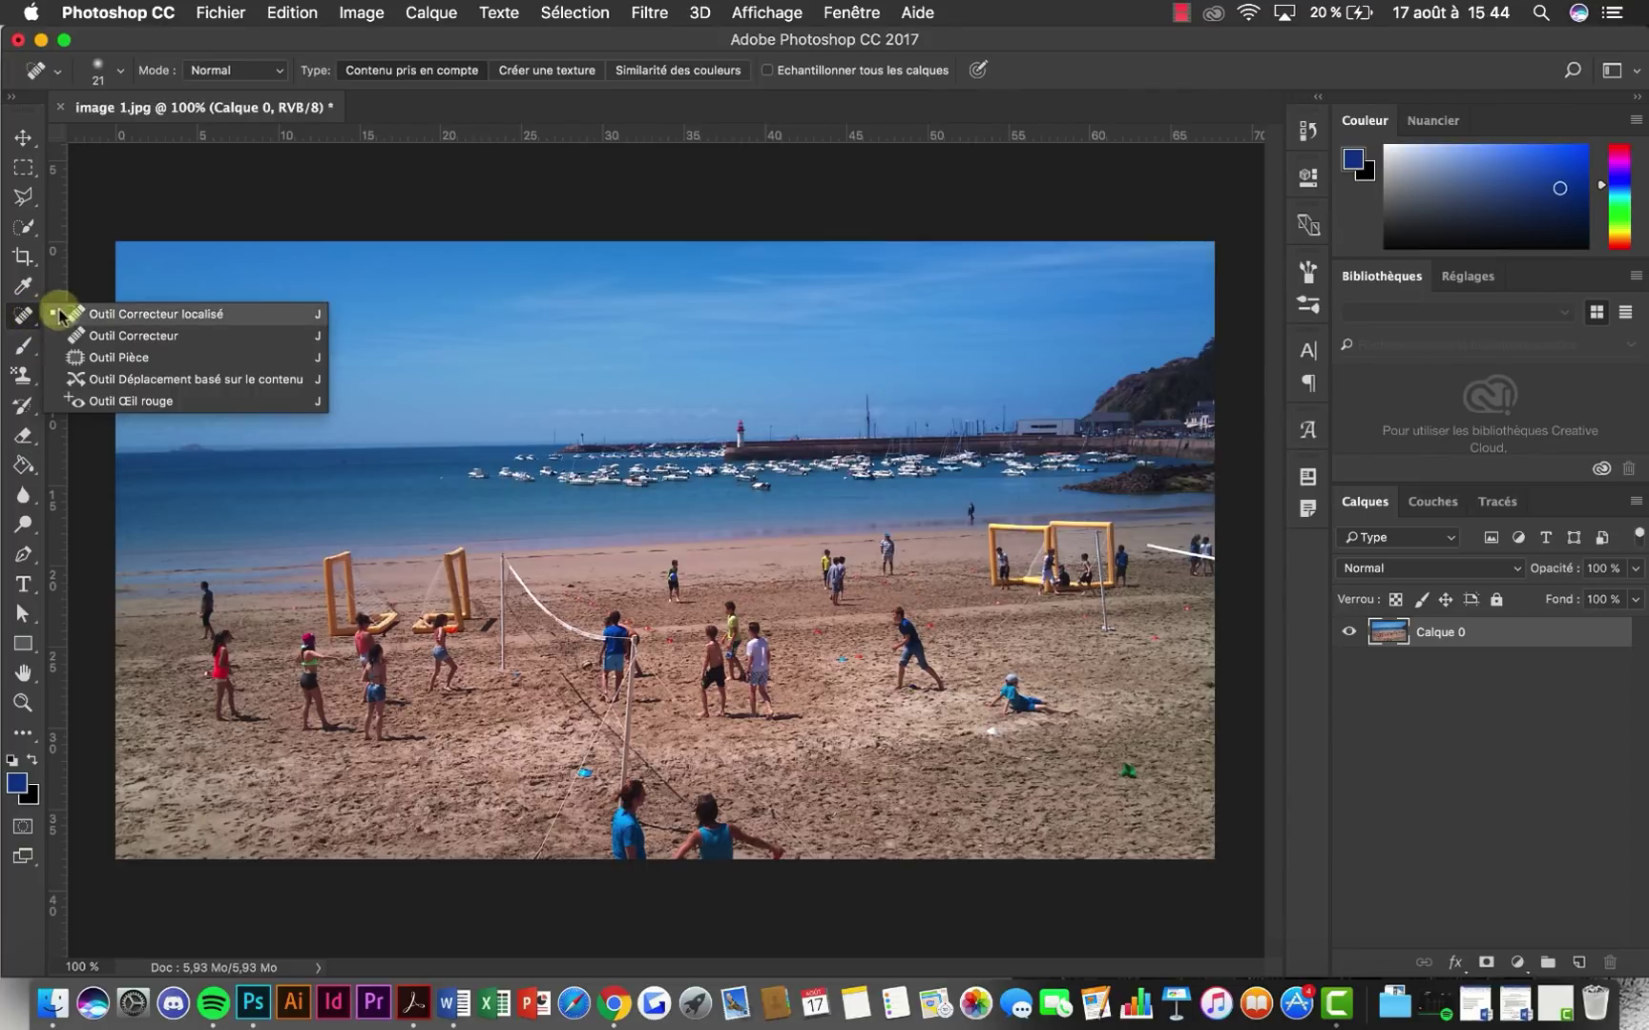
left_click(26, 318)
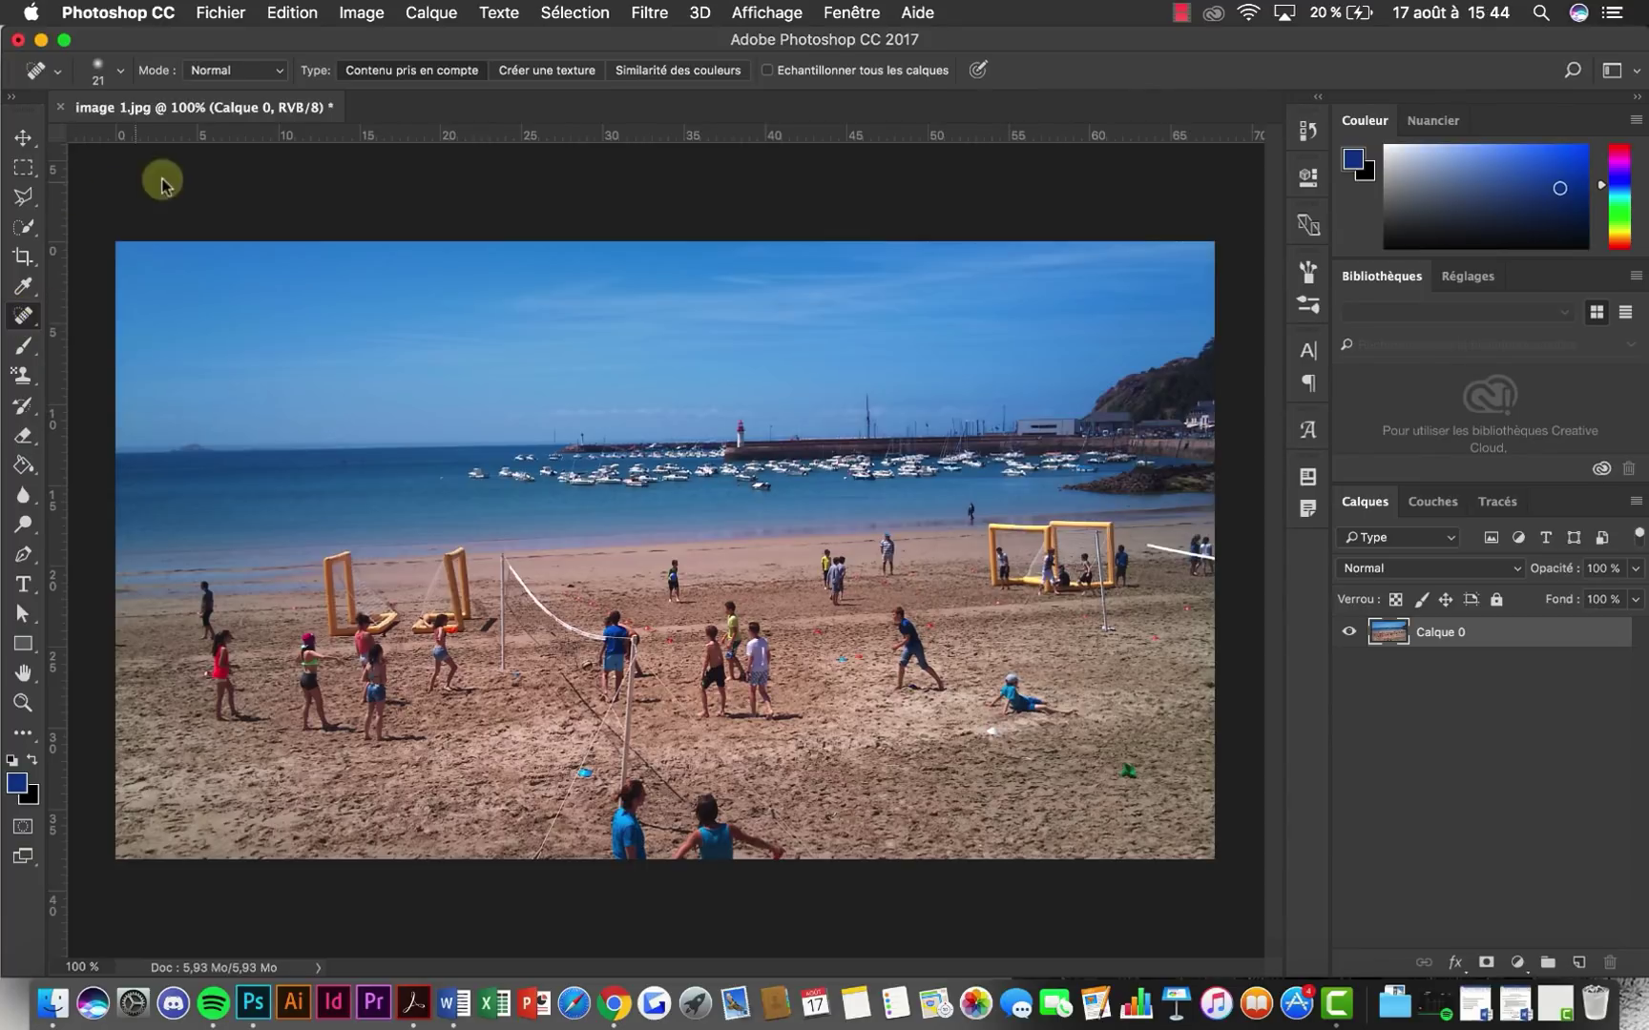
left_click(98, 70)
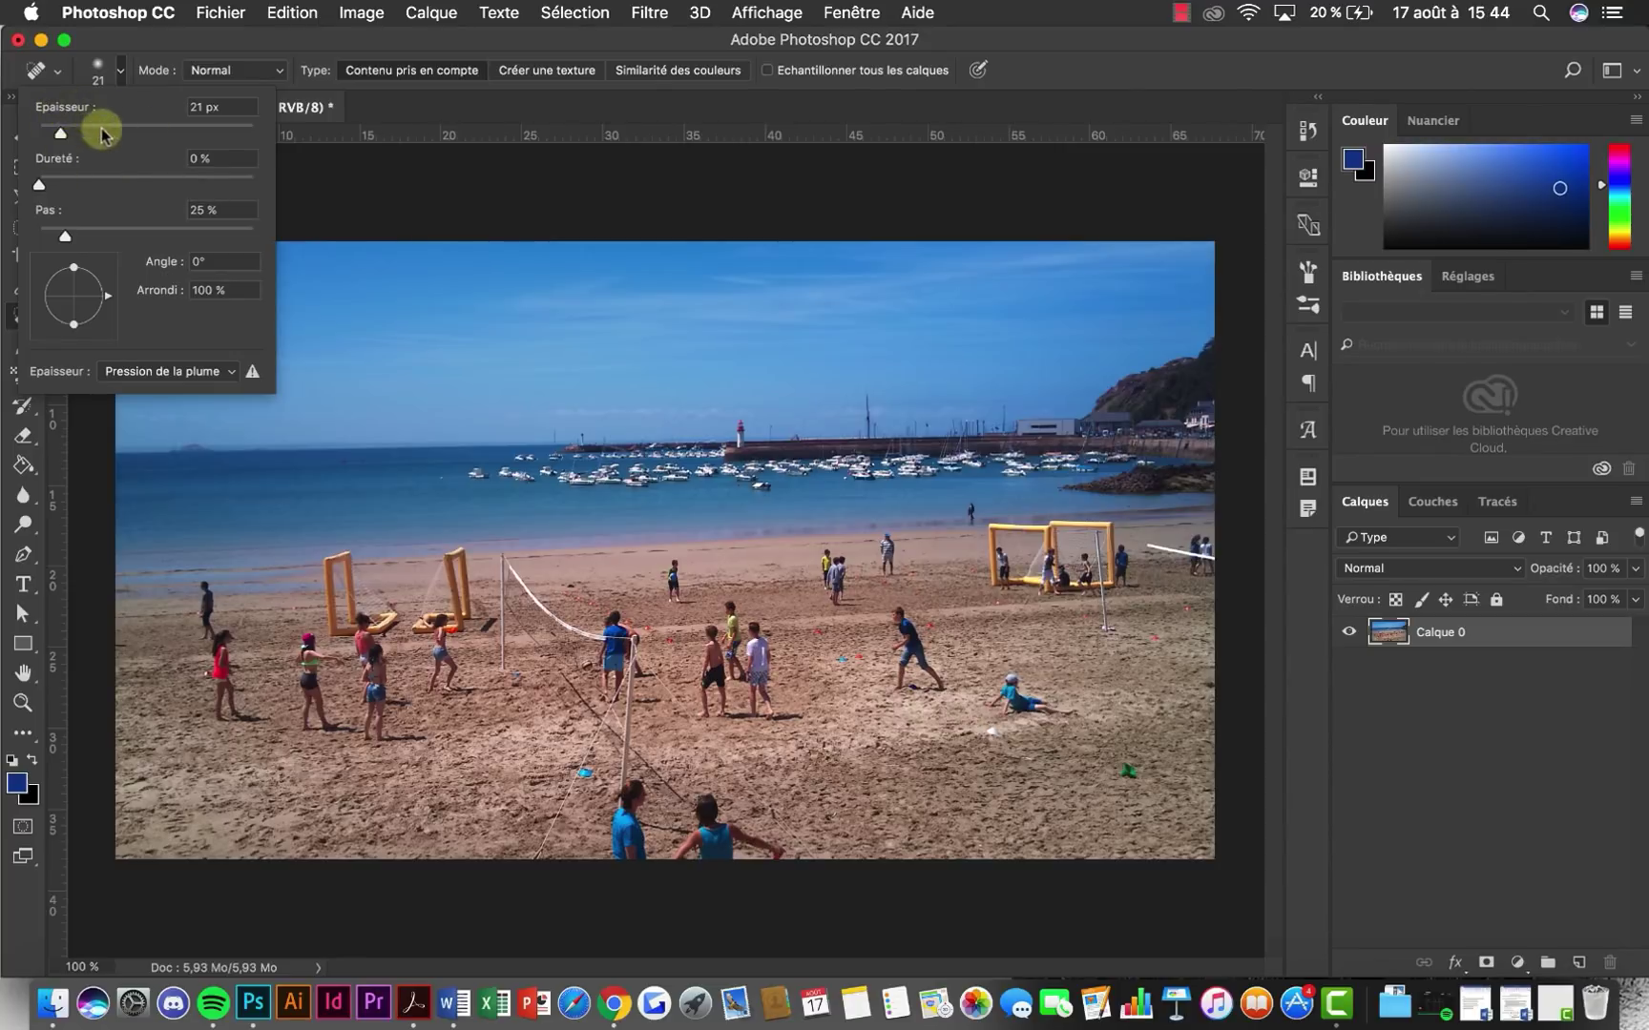
left_click(96, 70)
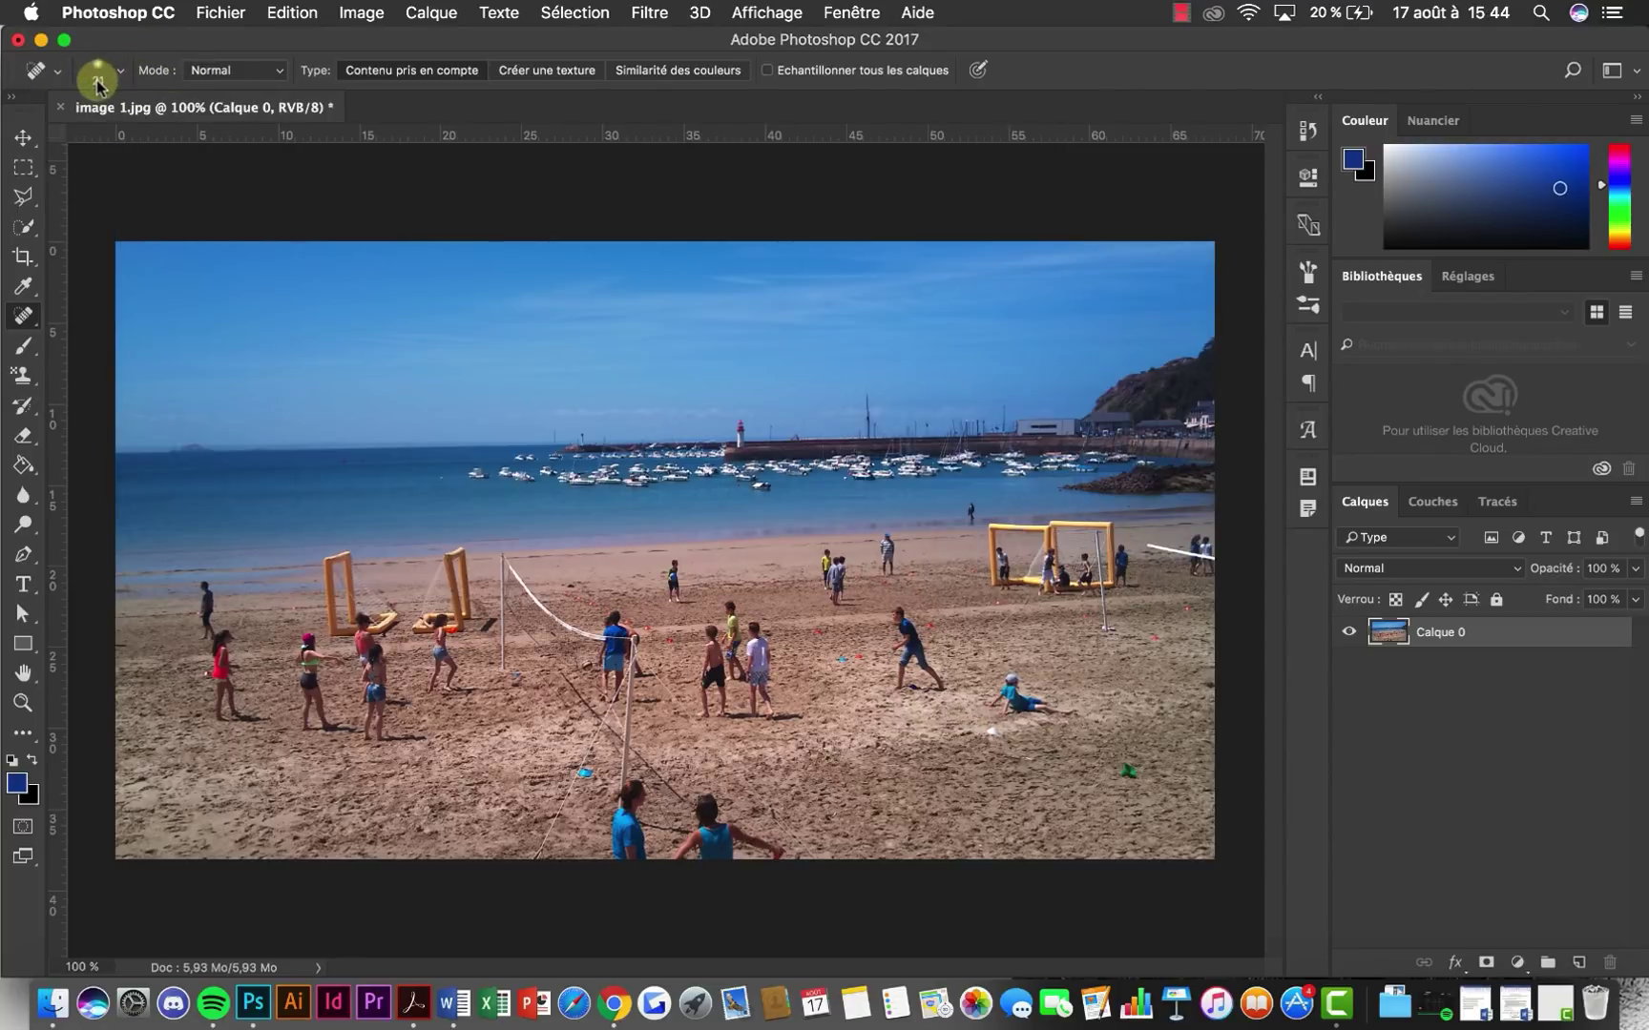
left_click(98, 71)
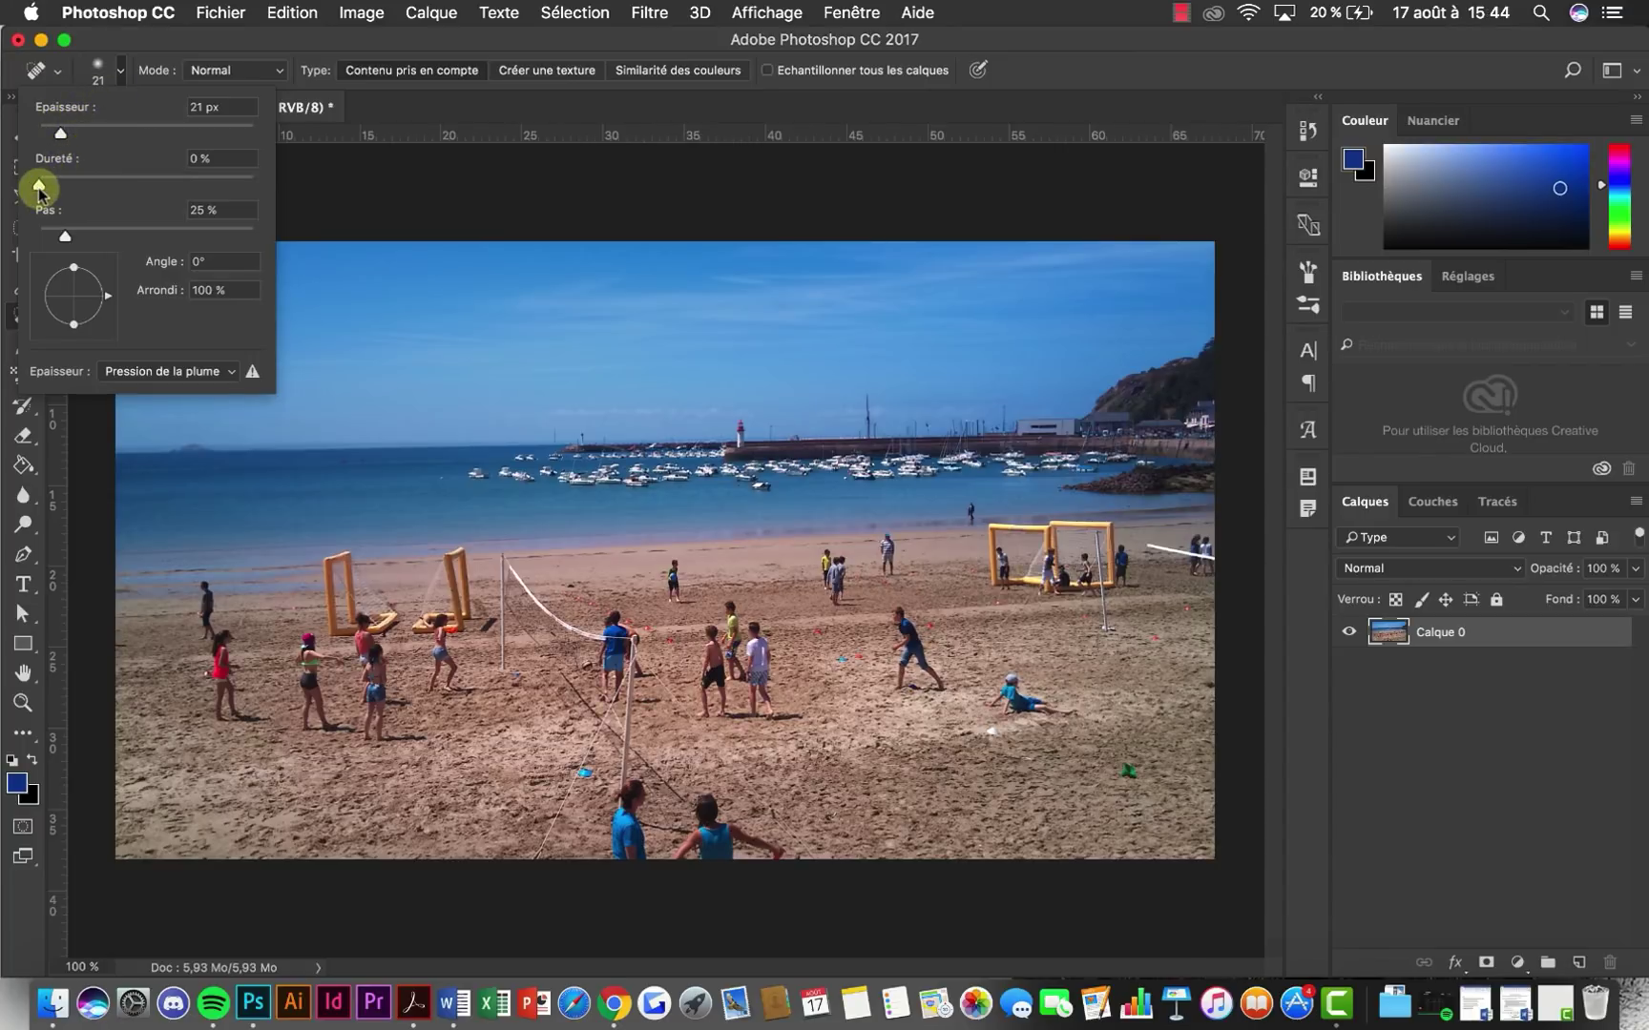
left_click(924, 96)
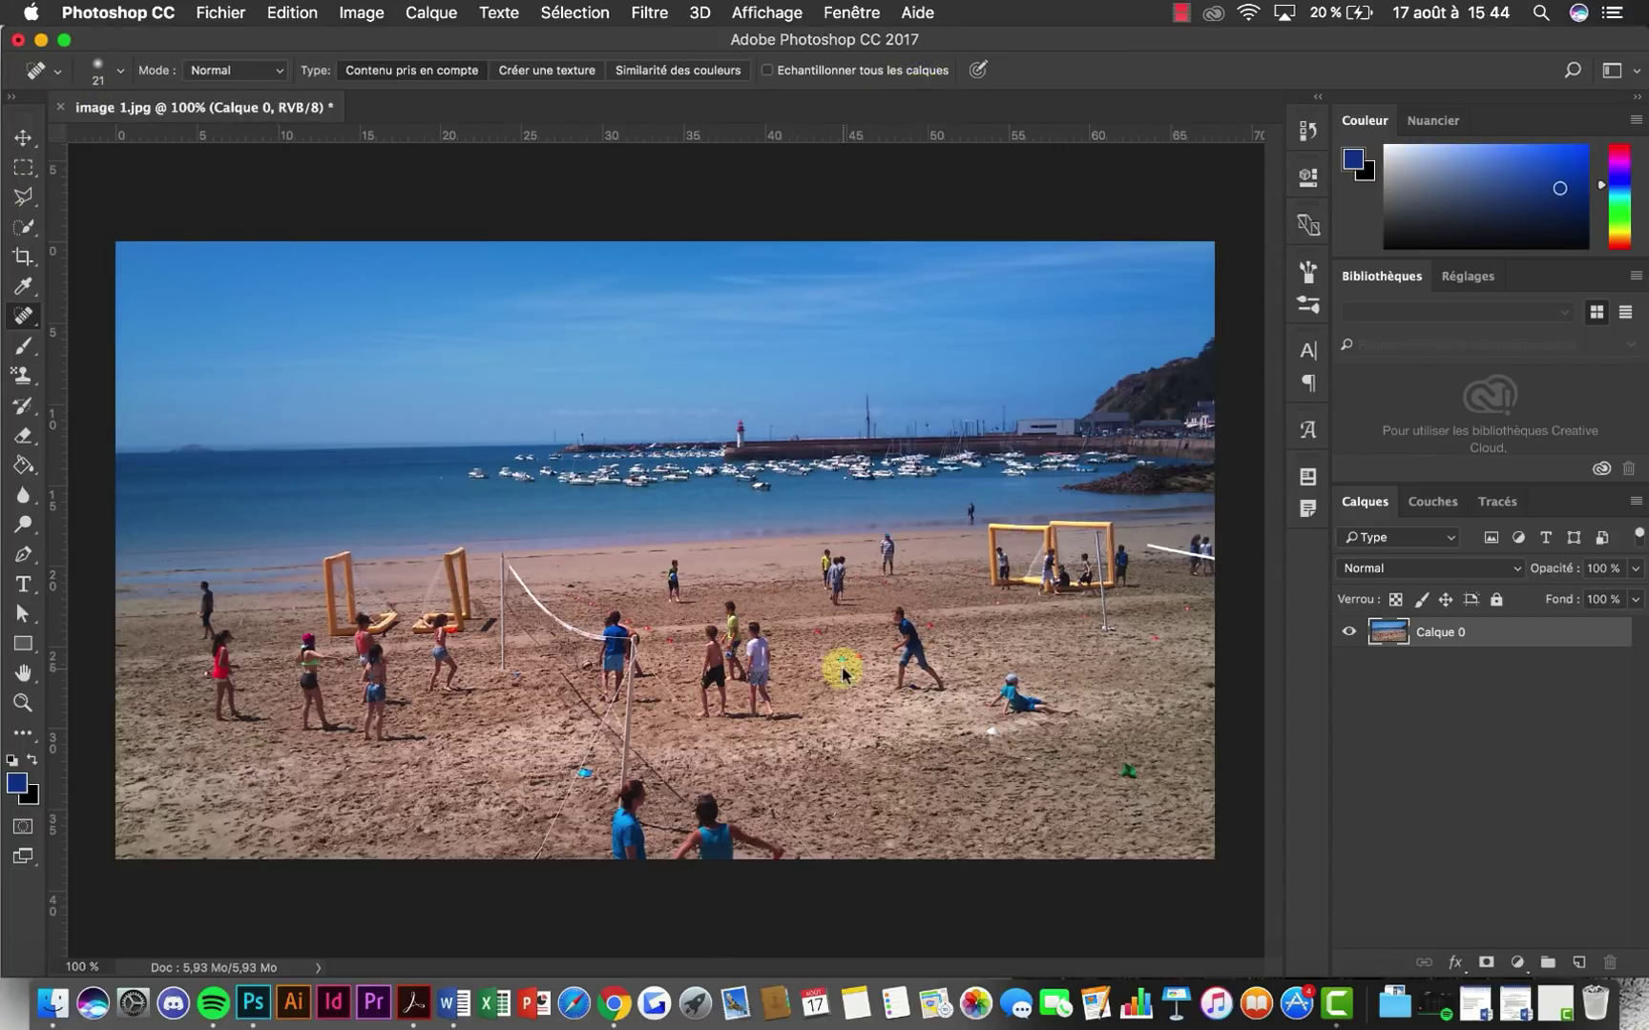
Set the Spot Healing Brush size to 31 px for retouching the small cones on the sand
scroll(841, 667, "up", 10)
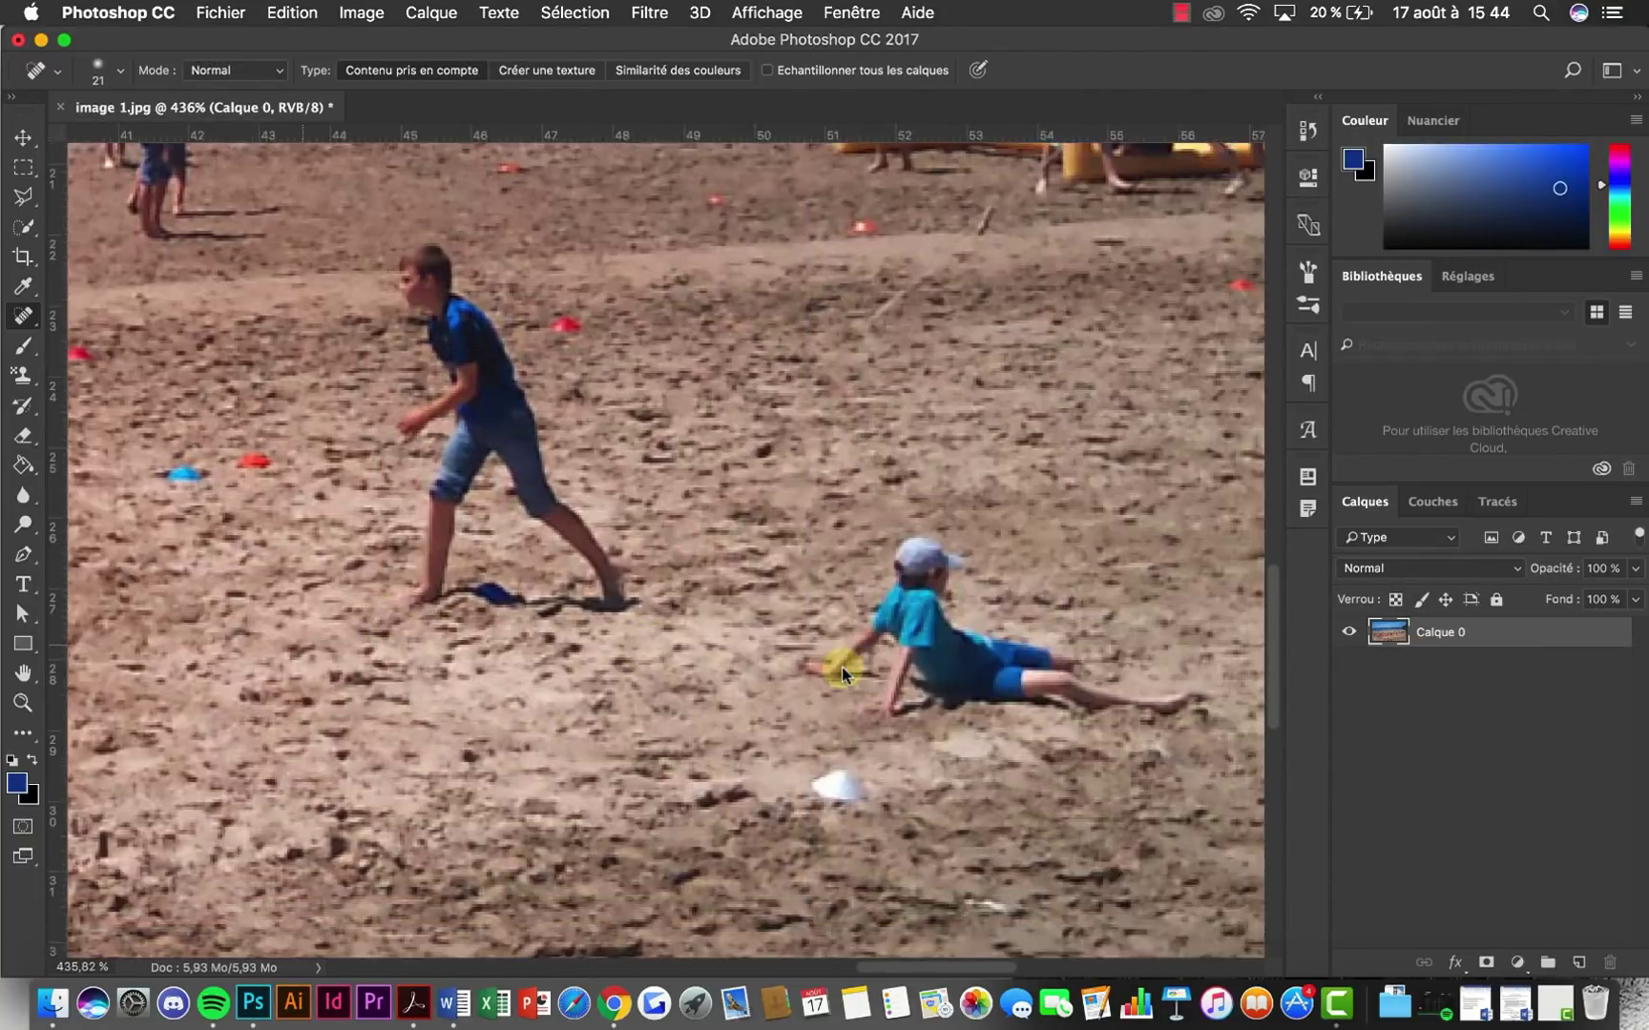
scroll(842, 666, "down", 6)
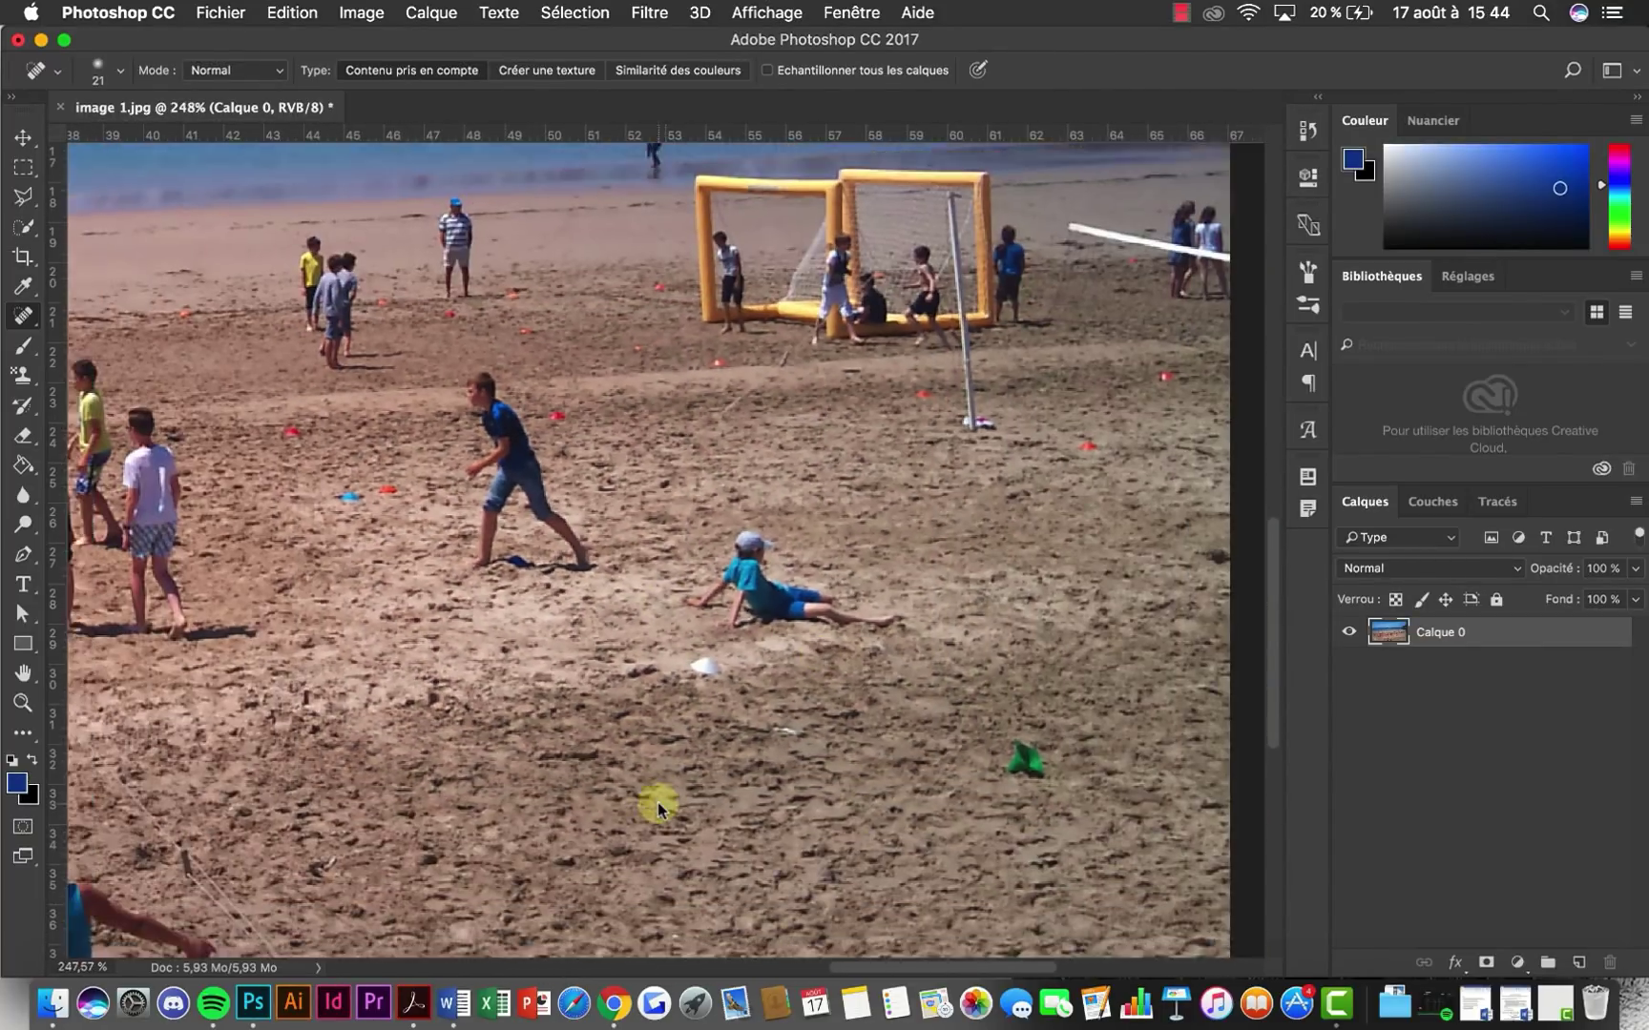
scroll(656, 803, "down", 6)
scroll(727, 802, "up", 5)
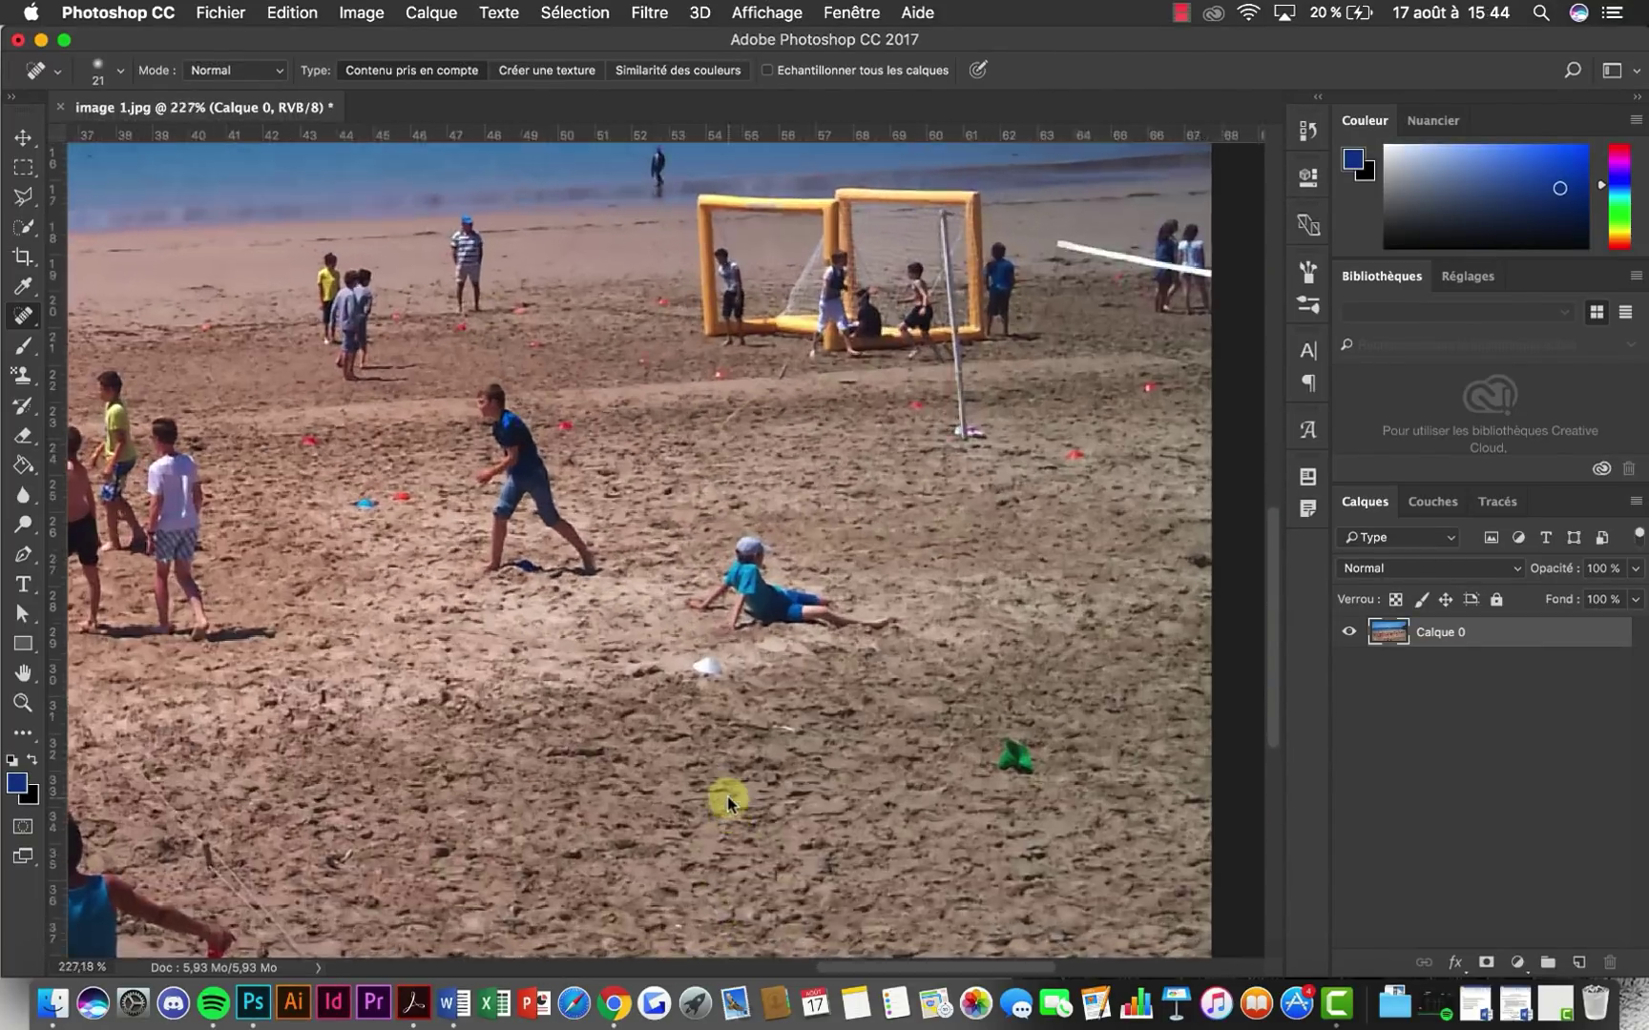
scroll(727, 801, "up", 2)
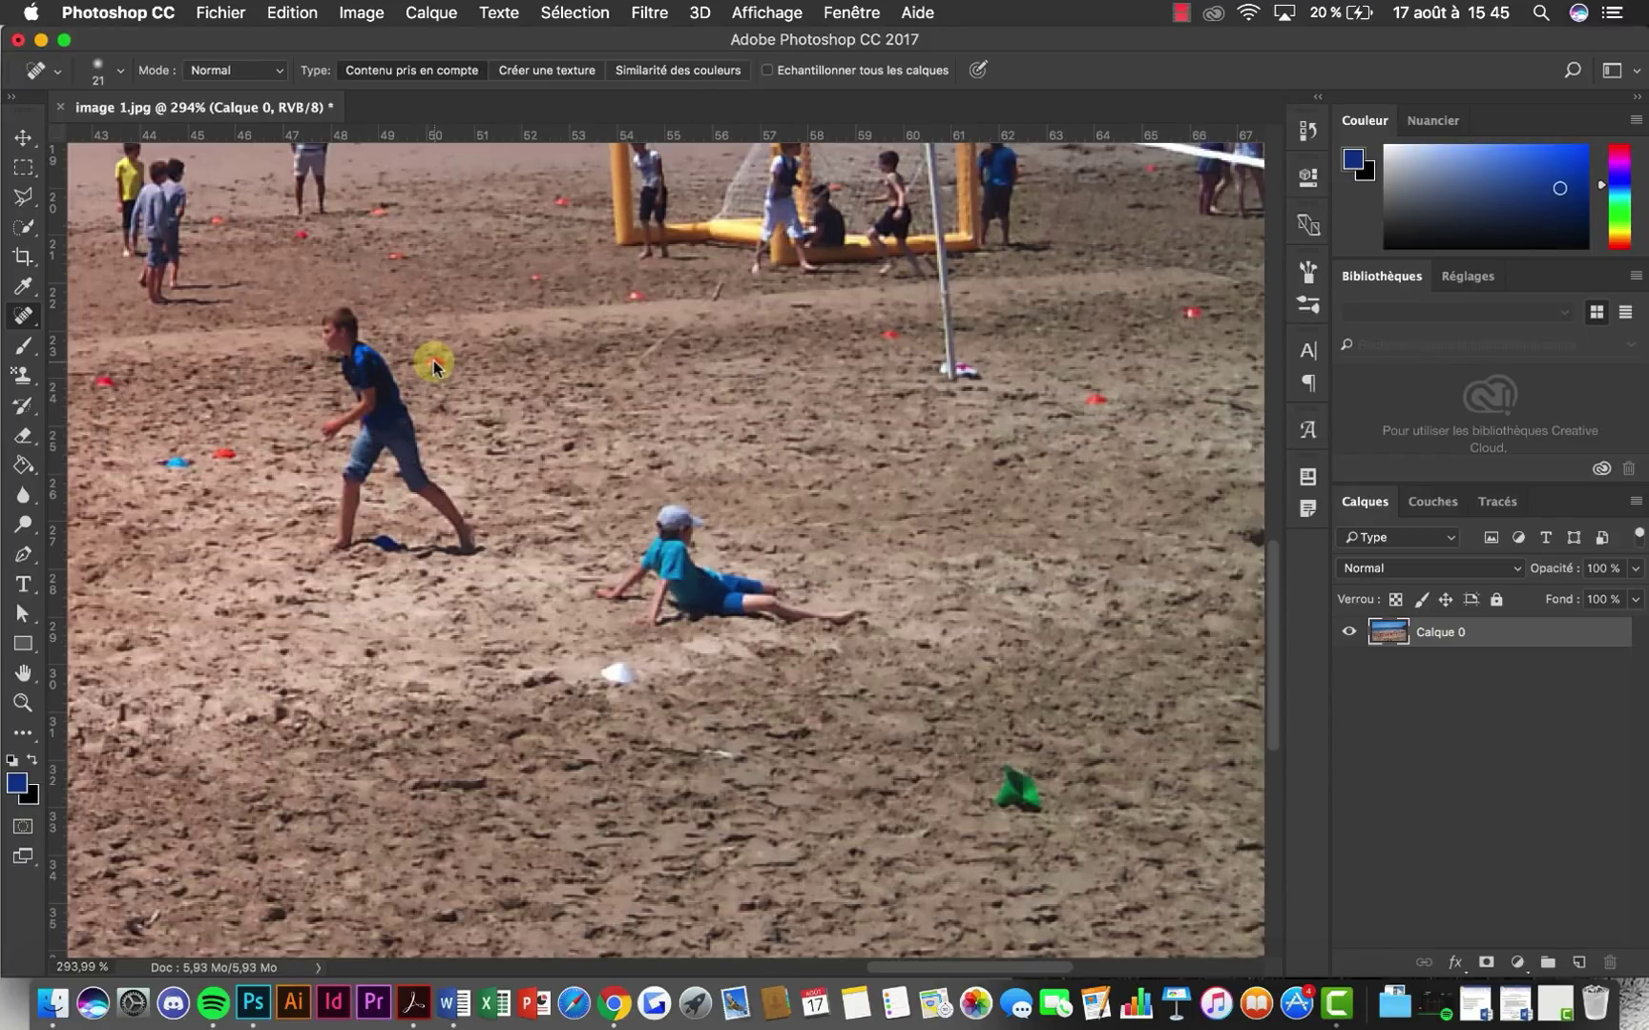
left_click(96, 66)
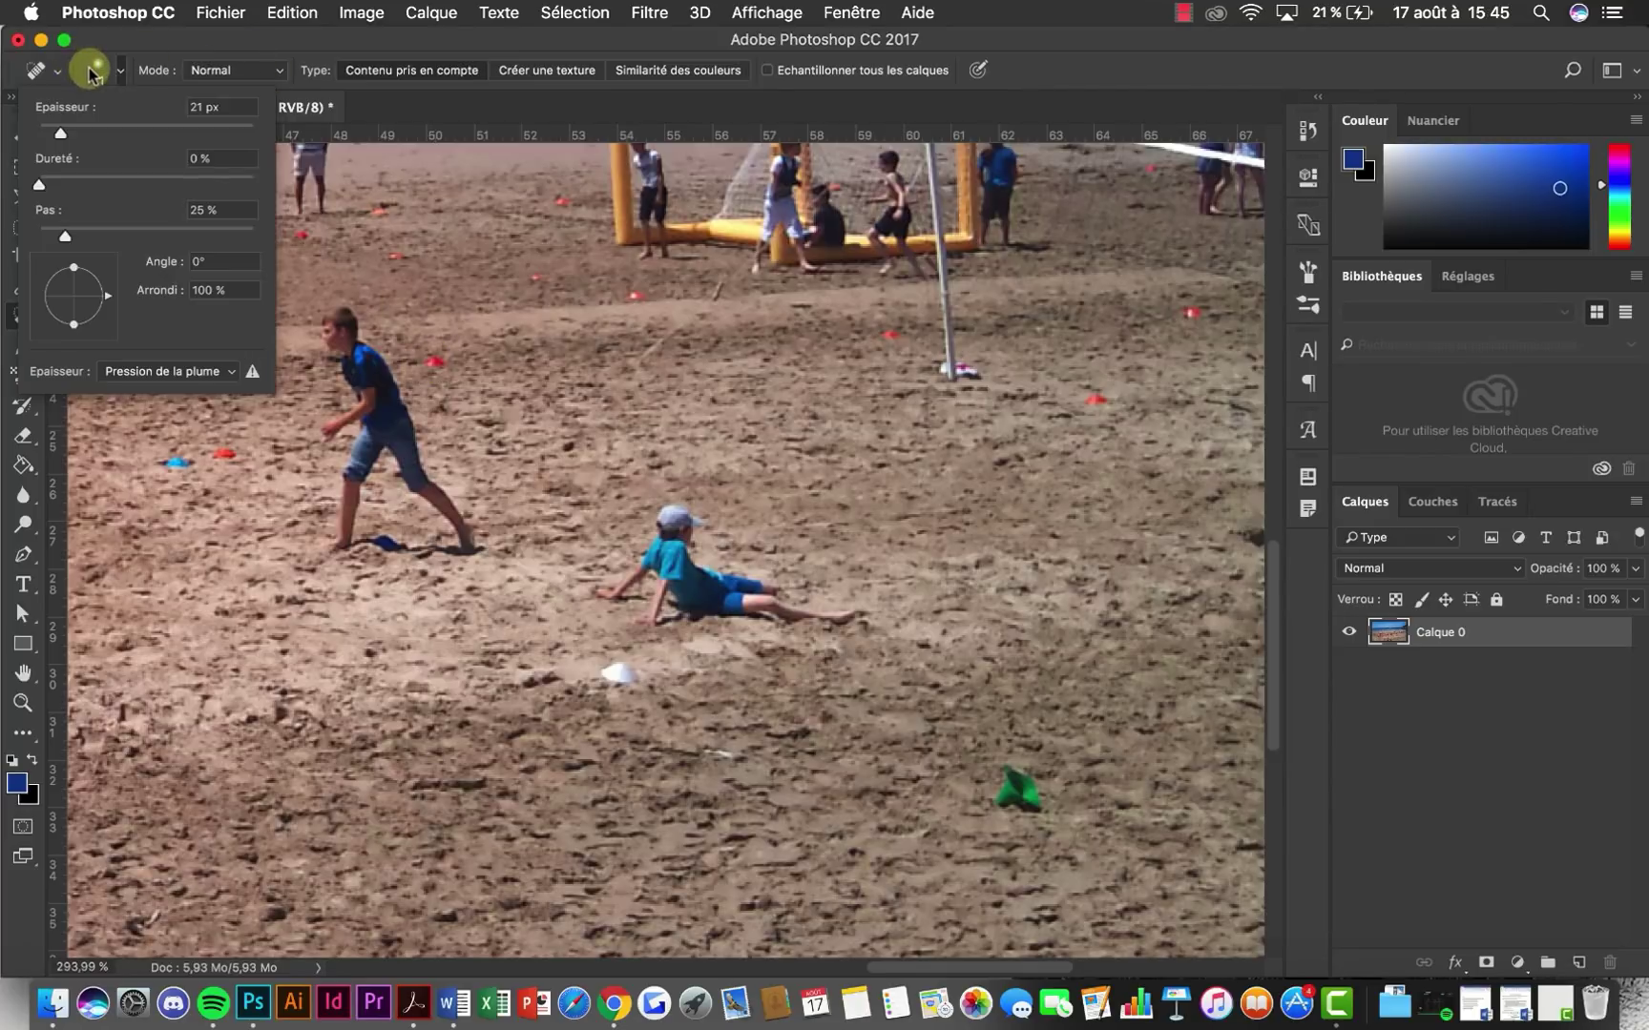
left_click_drag(70, 133, 70, 132)
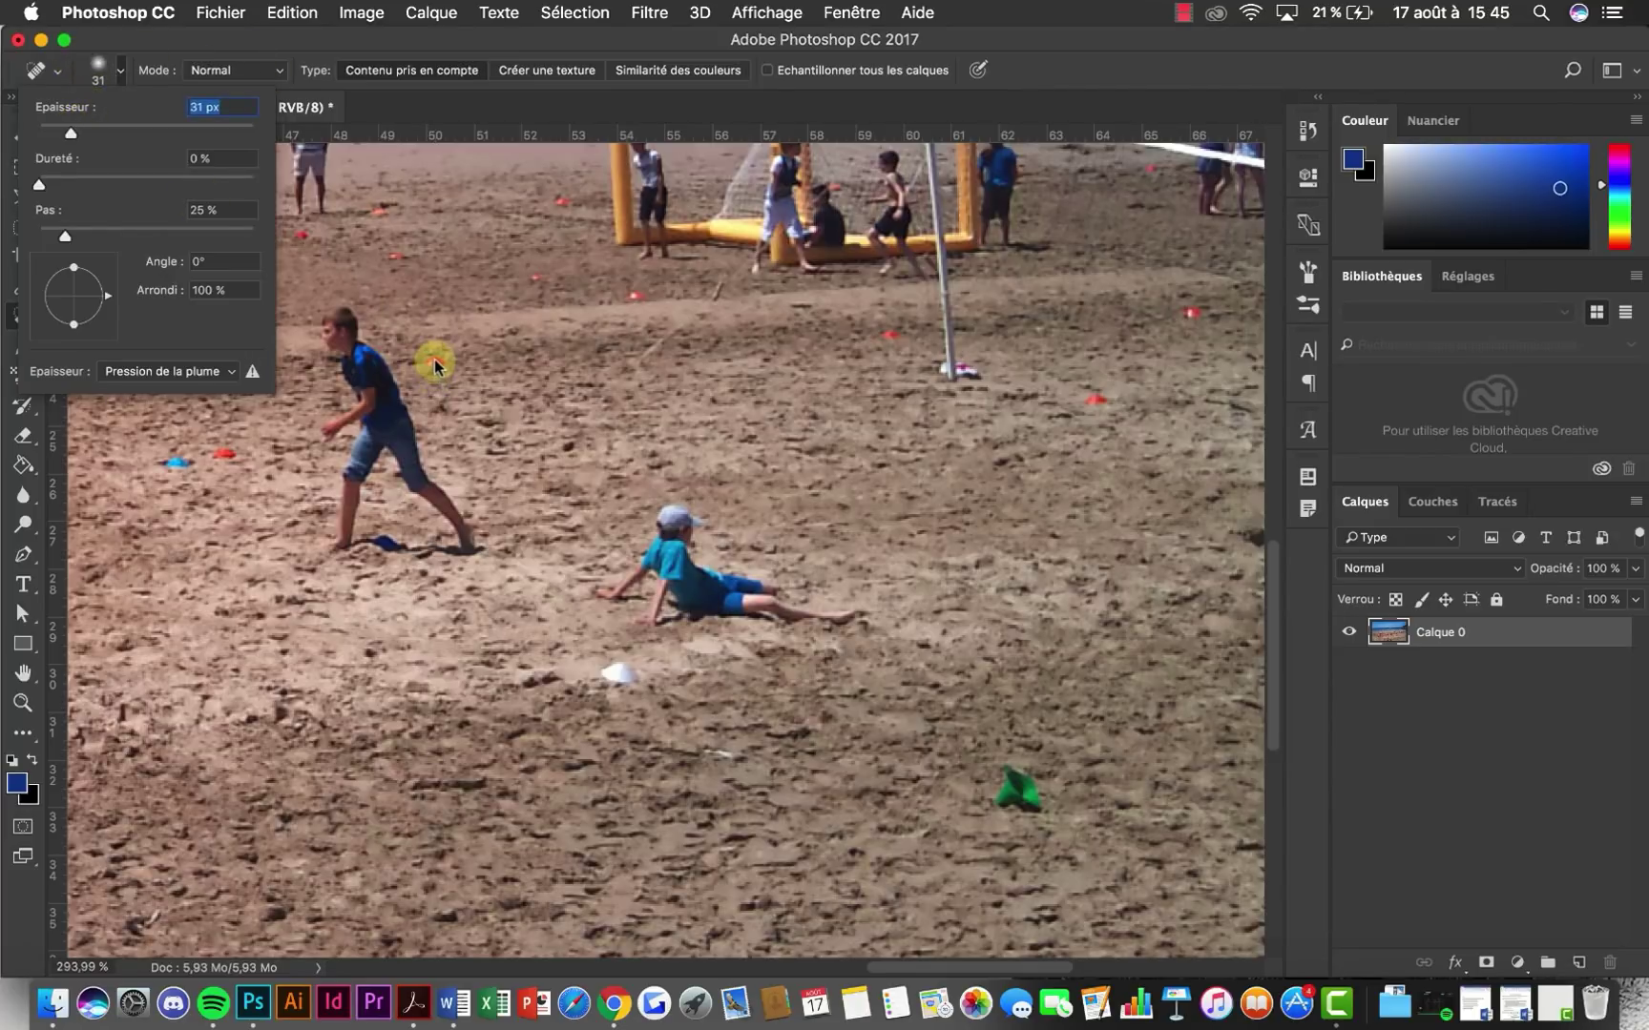
left_click(570, 104)
Paint out the isolated red cone on the sand between the boy in the white shirt and the running boy
scroll(586, 325, "up", 4)
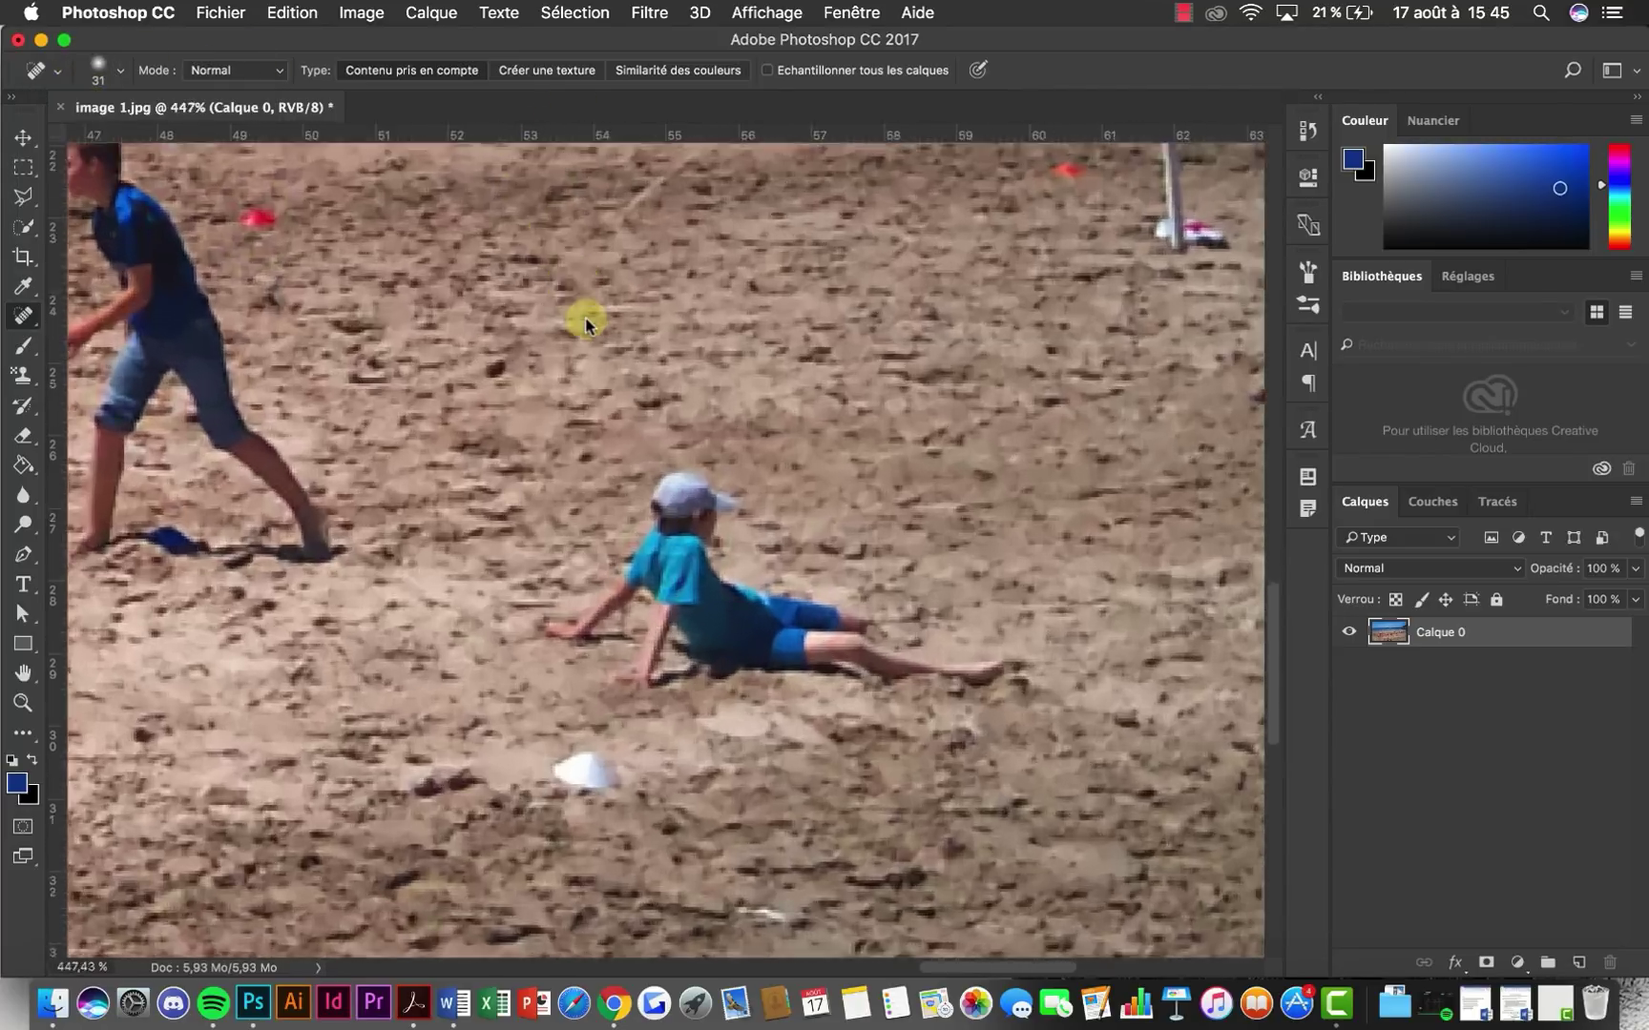
scroll(586, 325, "left", 6)
scroll(586, 325, "up", 5)
scroll(585, 325, "left", 4)
scroll(585, 325, "up", 2)
scroll(758, 555, "up", 1)
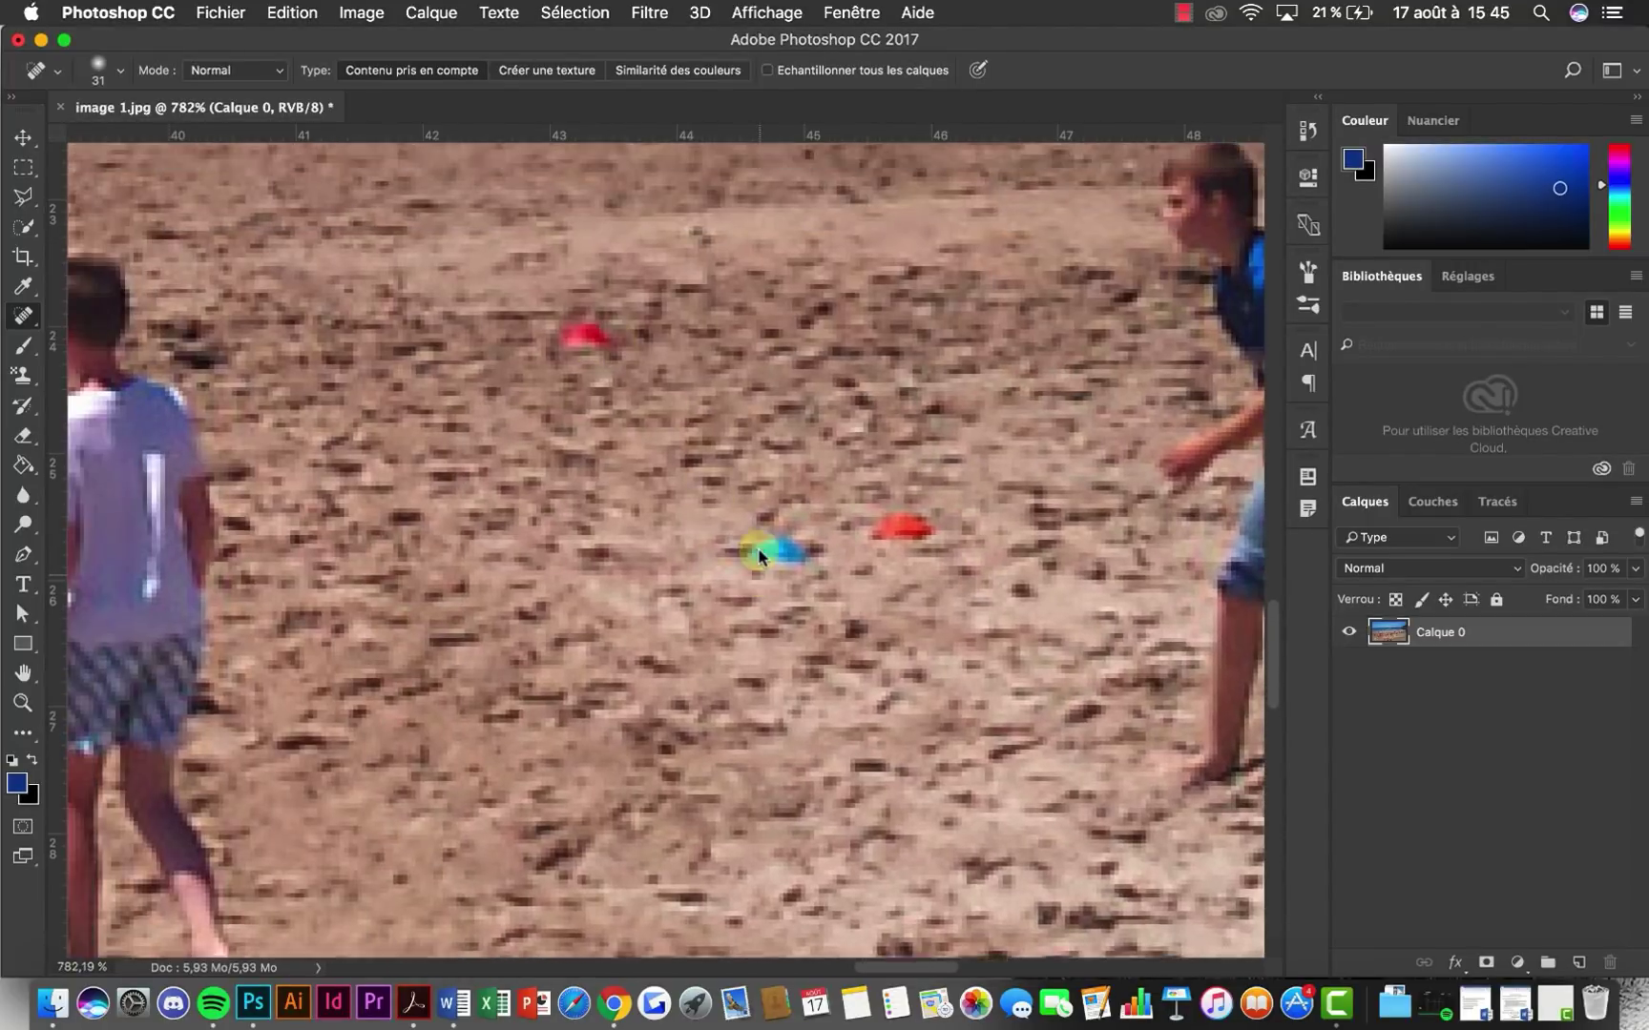
scroll(756, 554, "down", 3)
scroll(754, 553, "up", 5)
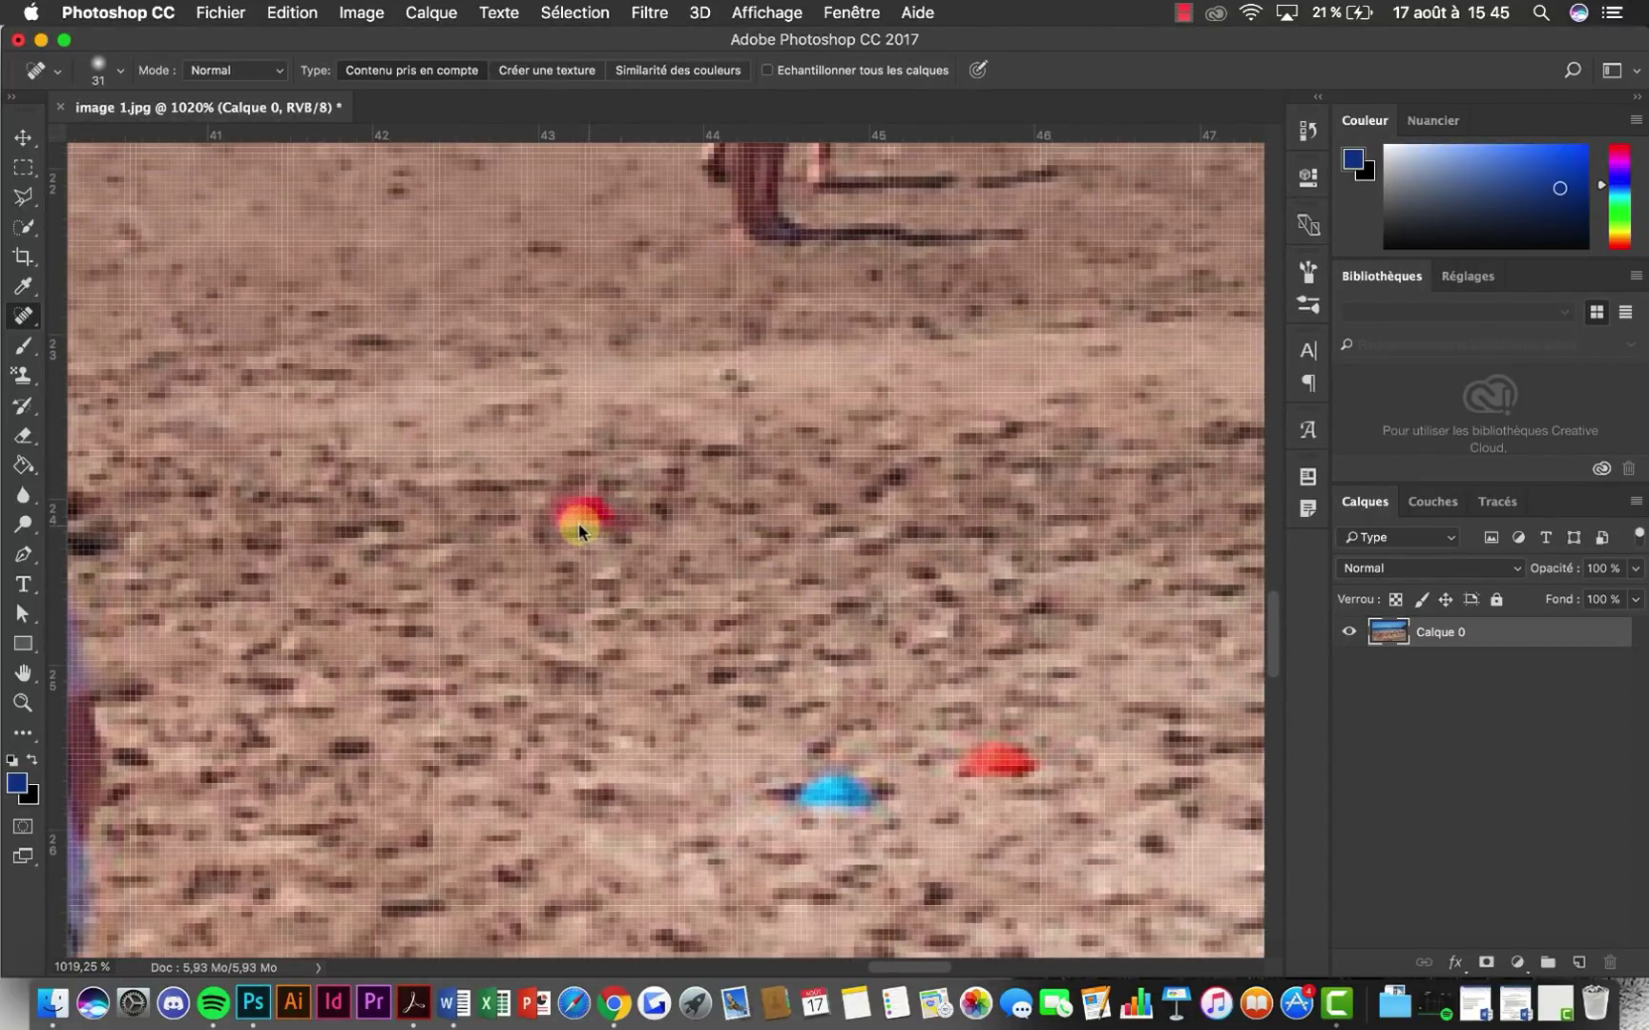
mouse_move(546, 516)
left_mouse_down()
mouse_move(581, 512)
mouse_move(577, 533)
mouse_move(593, 511)
mouse_move(652, 561)
left_mouse_up()
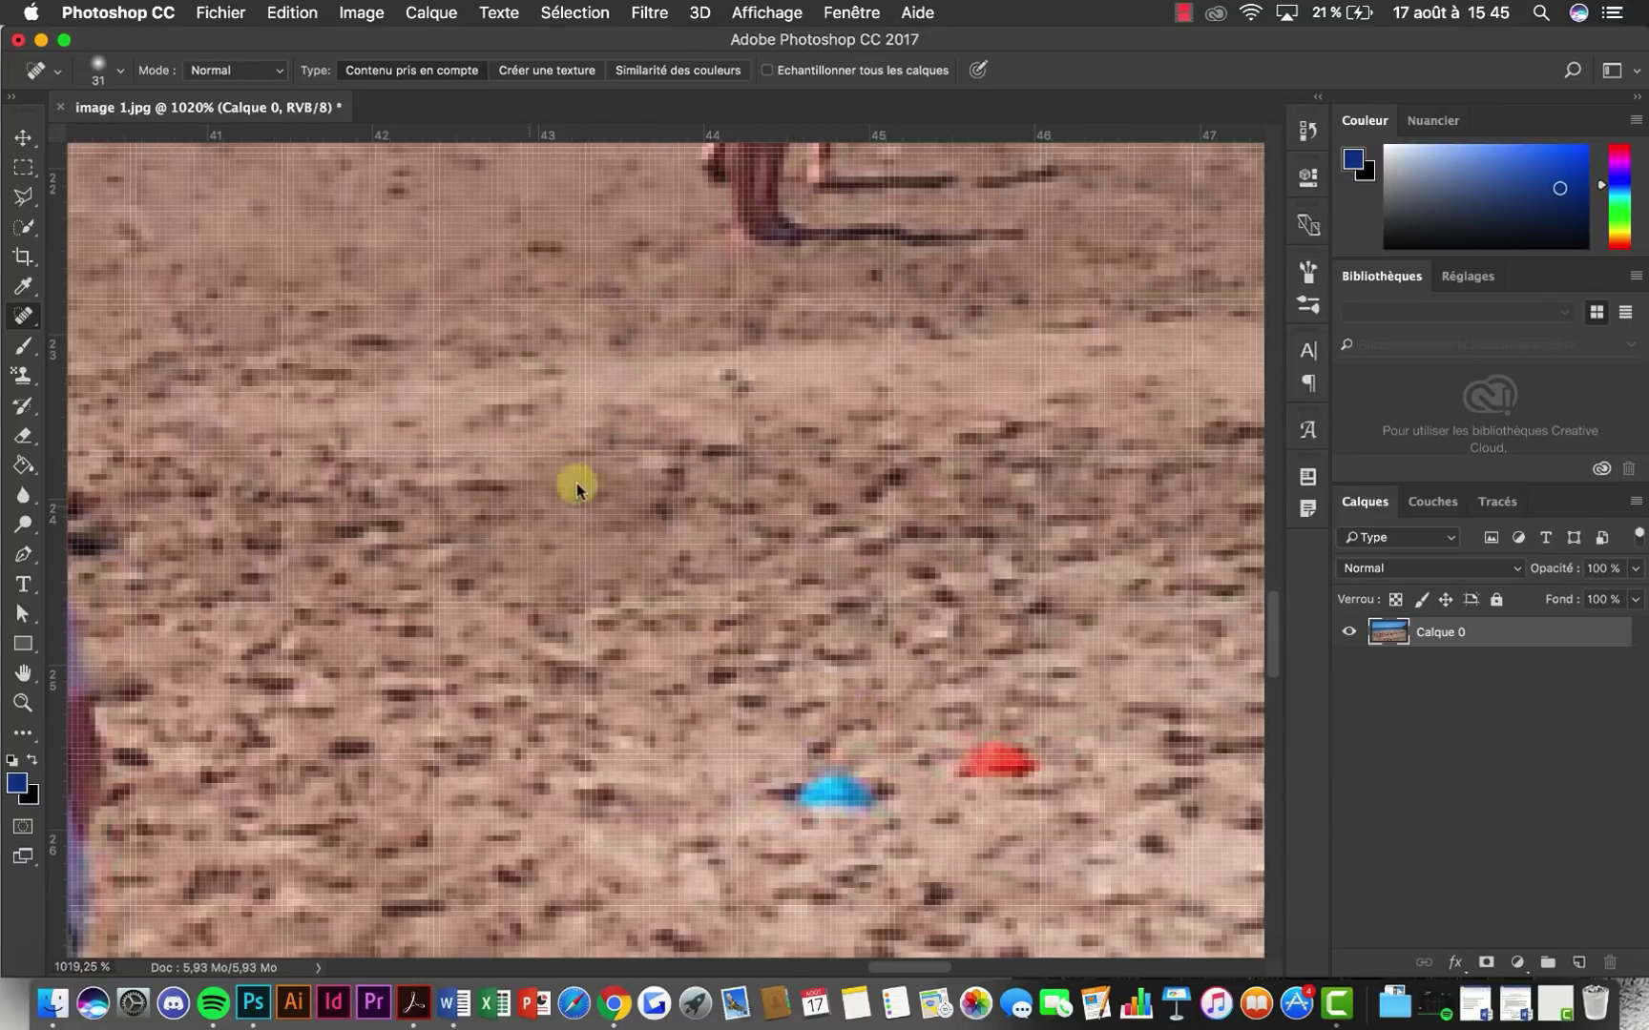
Paint out the two small red cones on the darker sand between the running boy and the yellow goal
scroll(712, 532, "down", 5)
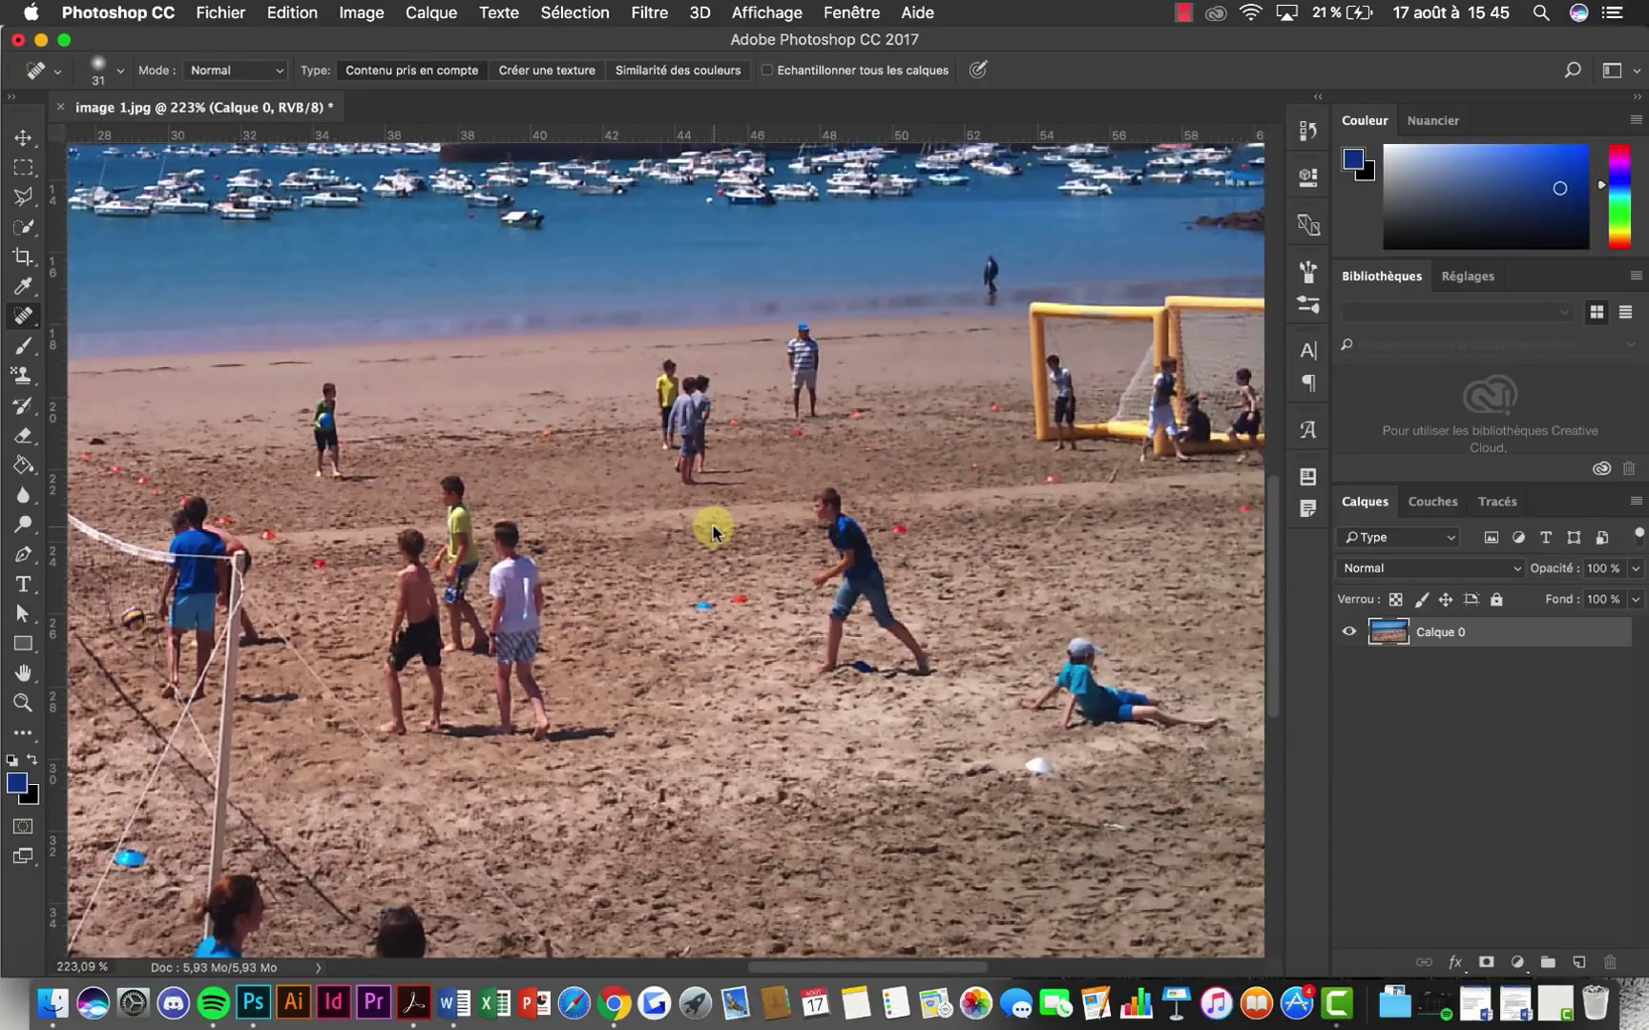
scroll(713, 530, "up", 5)
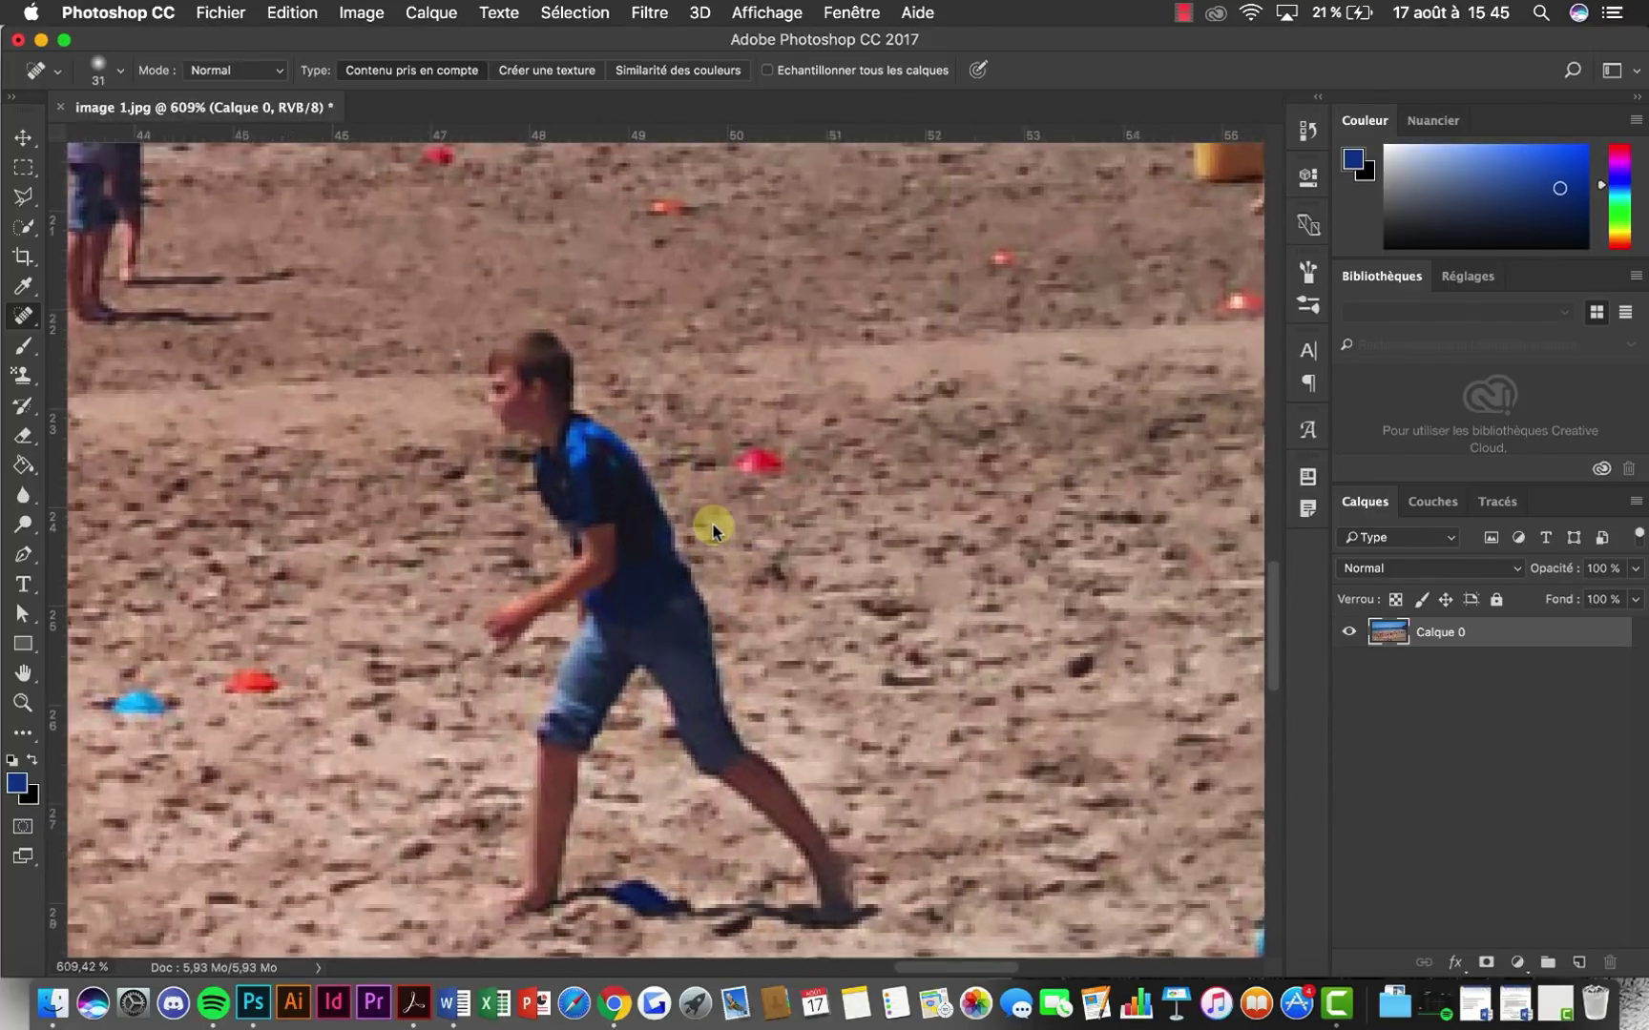
scroll(769, 443, "down", 5)
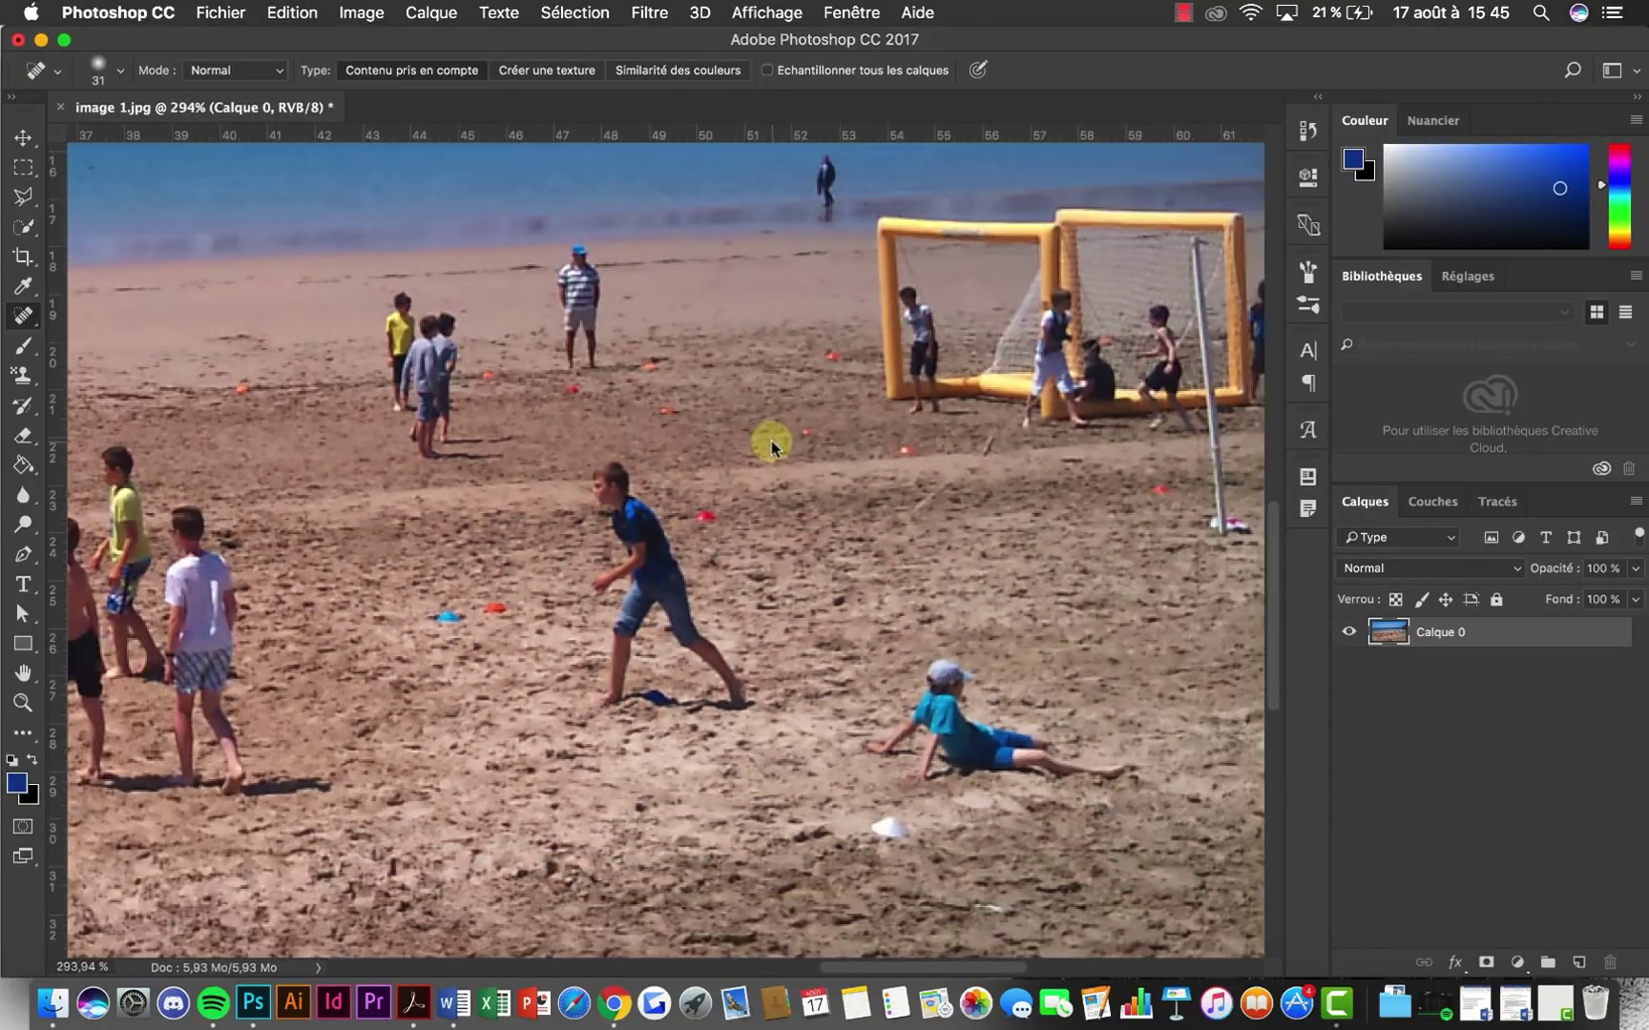
scroll(624, 717, "up", 5)
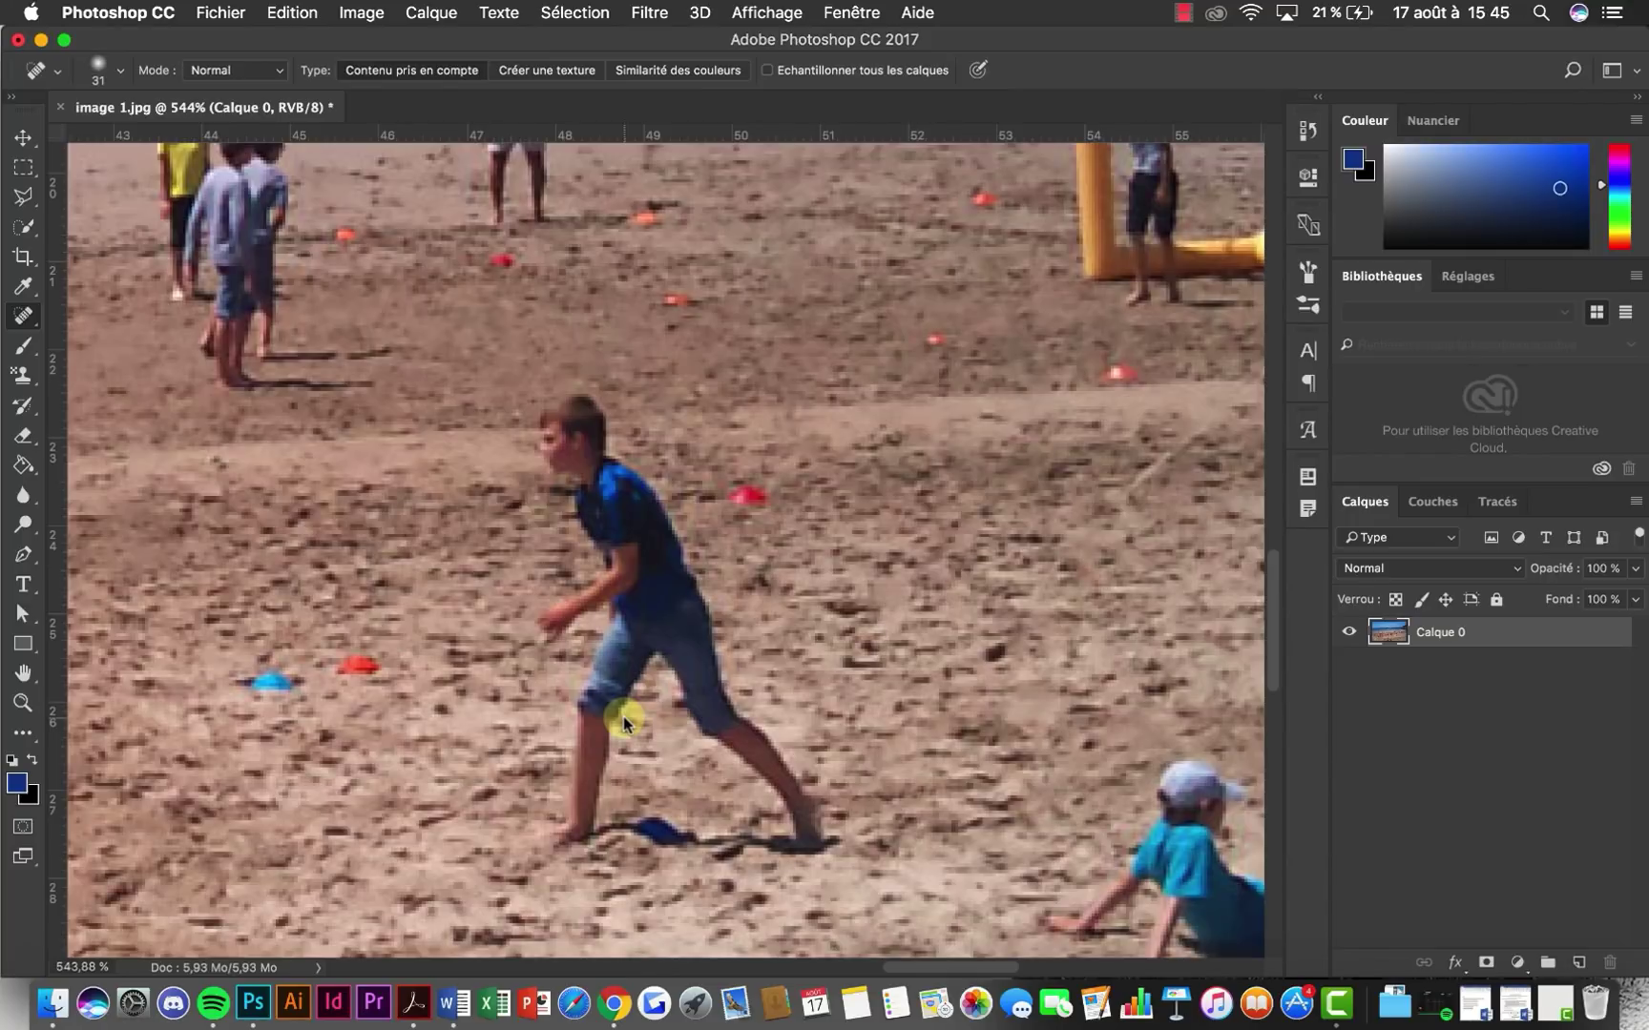
scroll(725, 691, "down", 4)
scroll(725, 690, "up", 3)
scroll(725, 691, "down", 2)
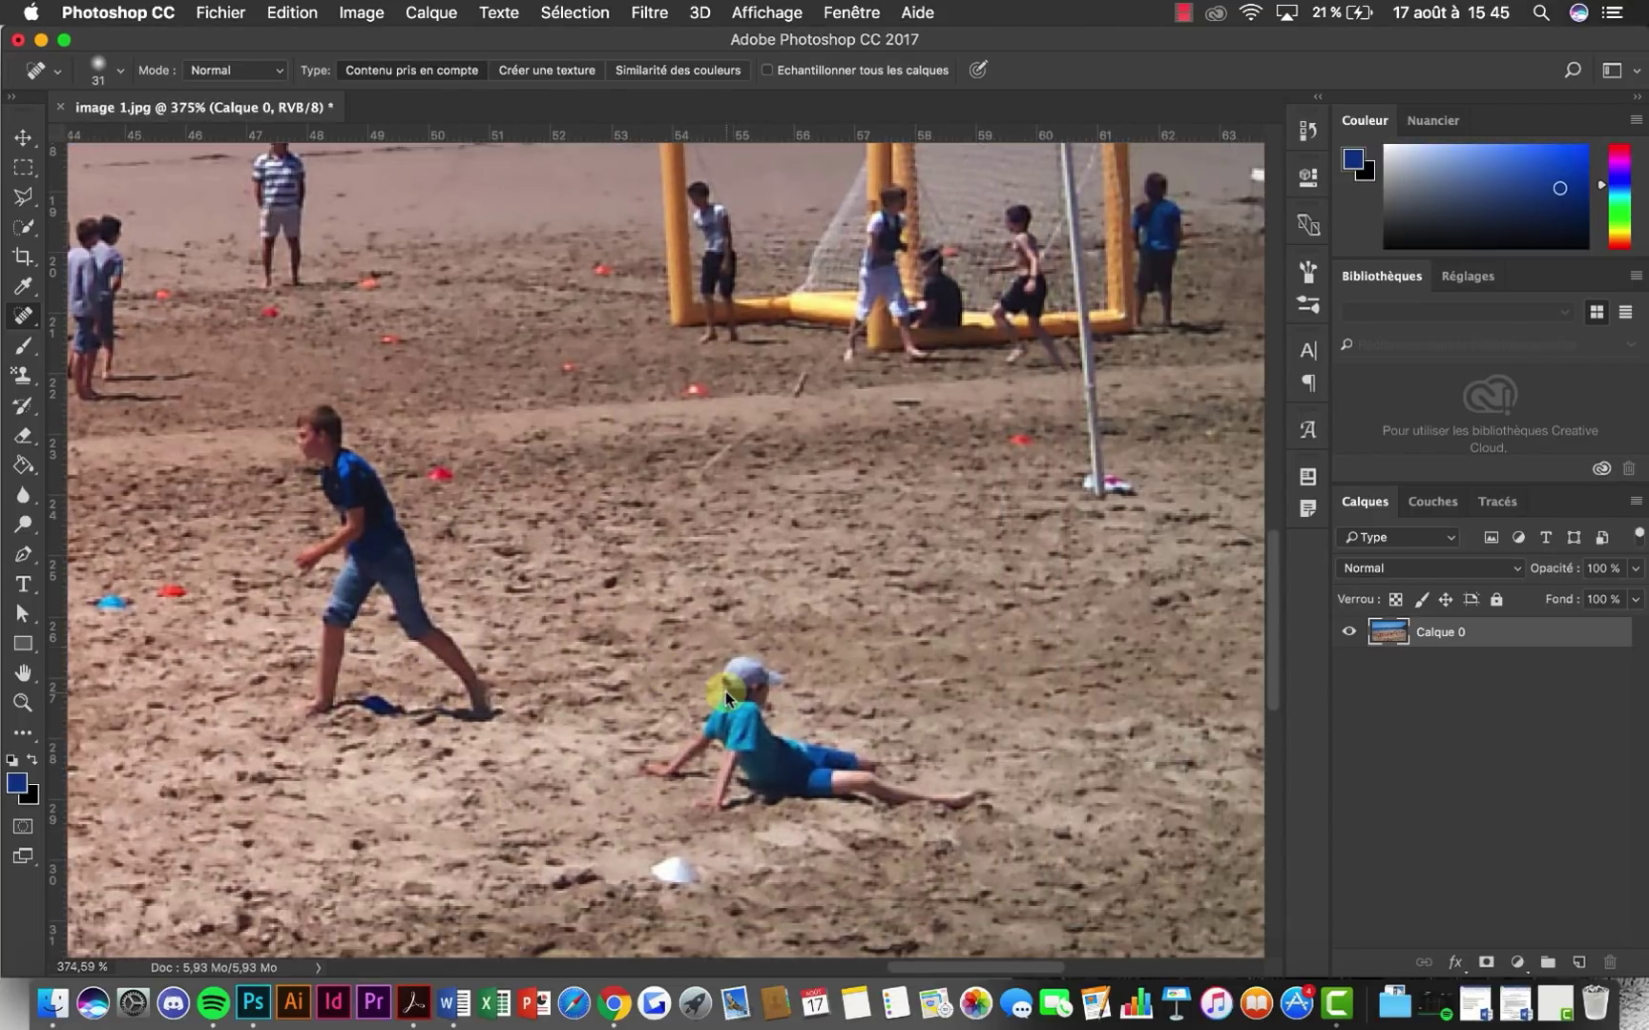
scroll(725, 690, "up", 5)
scroll(726, 674, "up", 1)
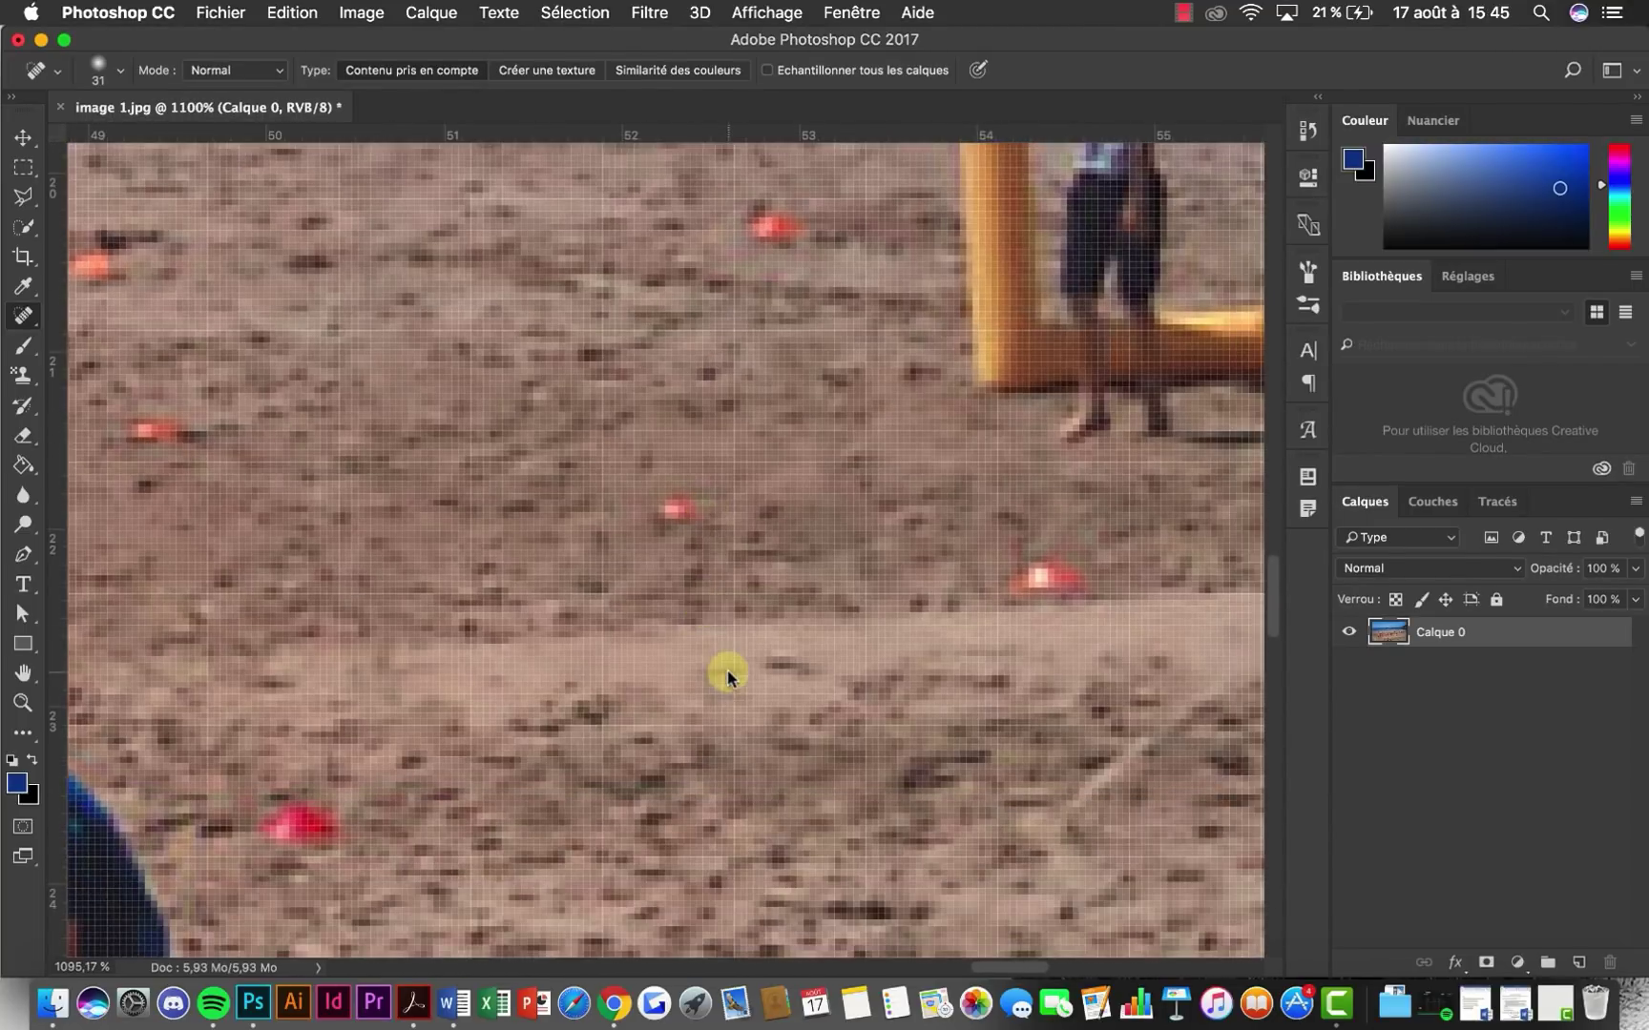
left_click_drag(645, 523, 725, 503)
scroll(725, 504, "left", 5)
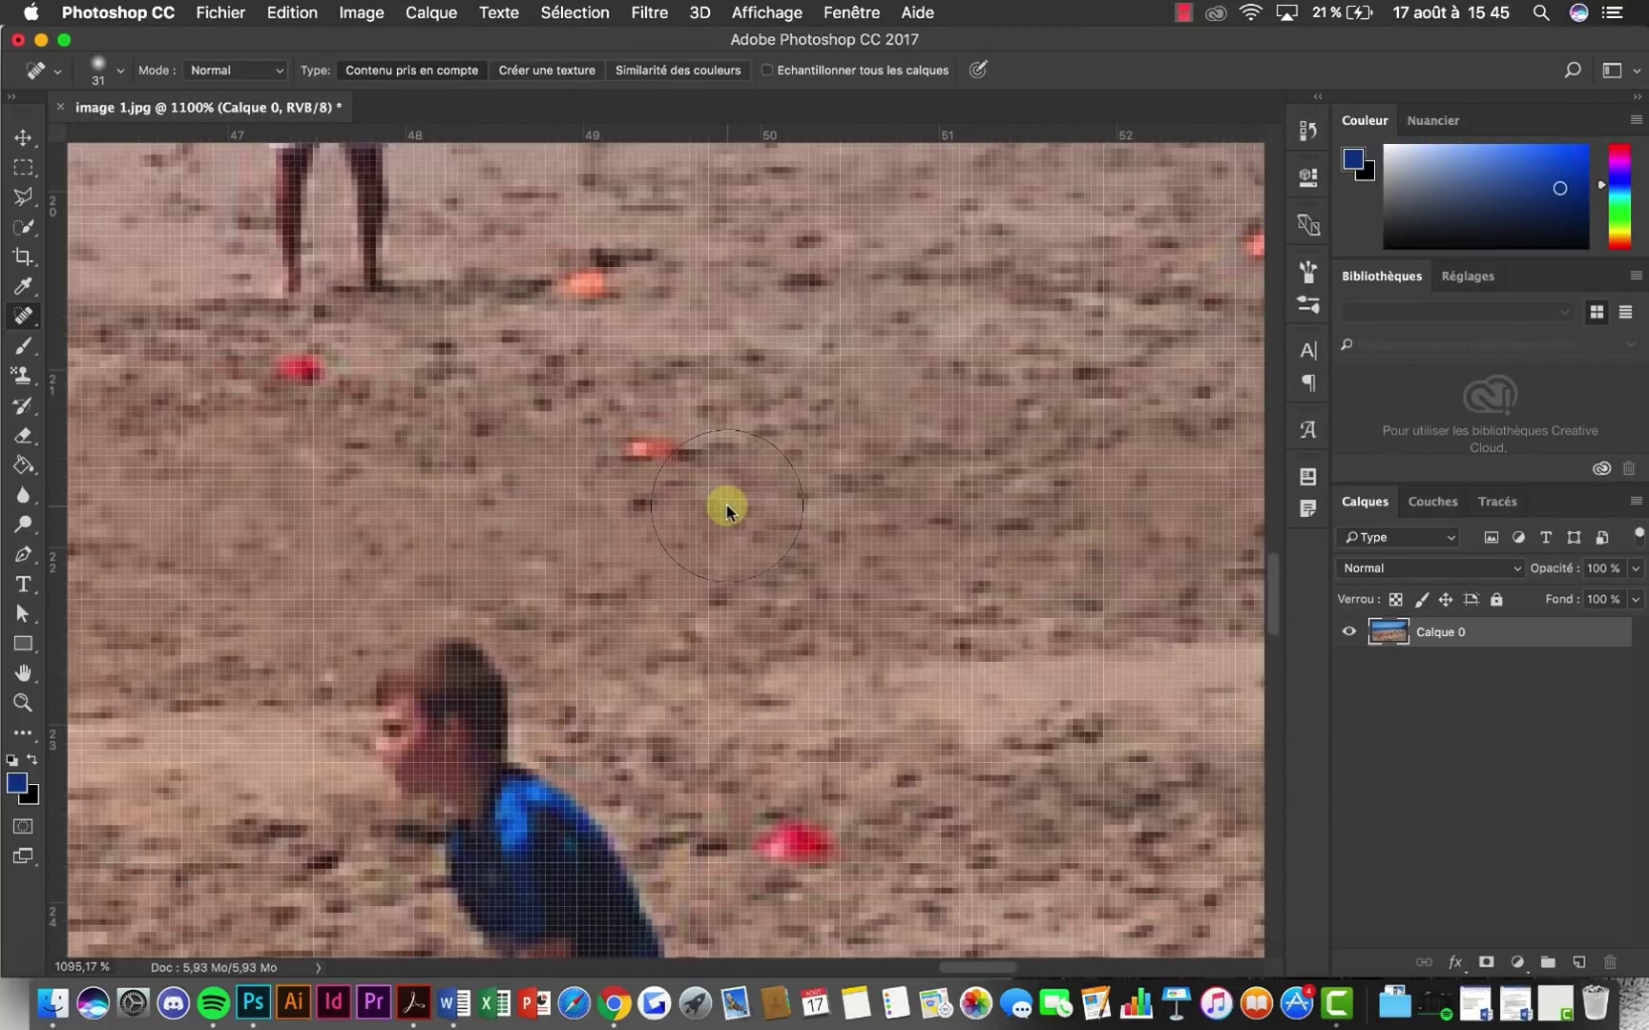
left_click_drag(624, 467, 670, 446)
Paint out the small green object on the sand in the lower-right part of the beach photo
scroll(703, 448, "down", 3)
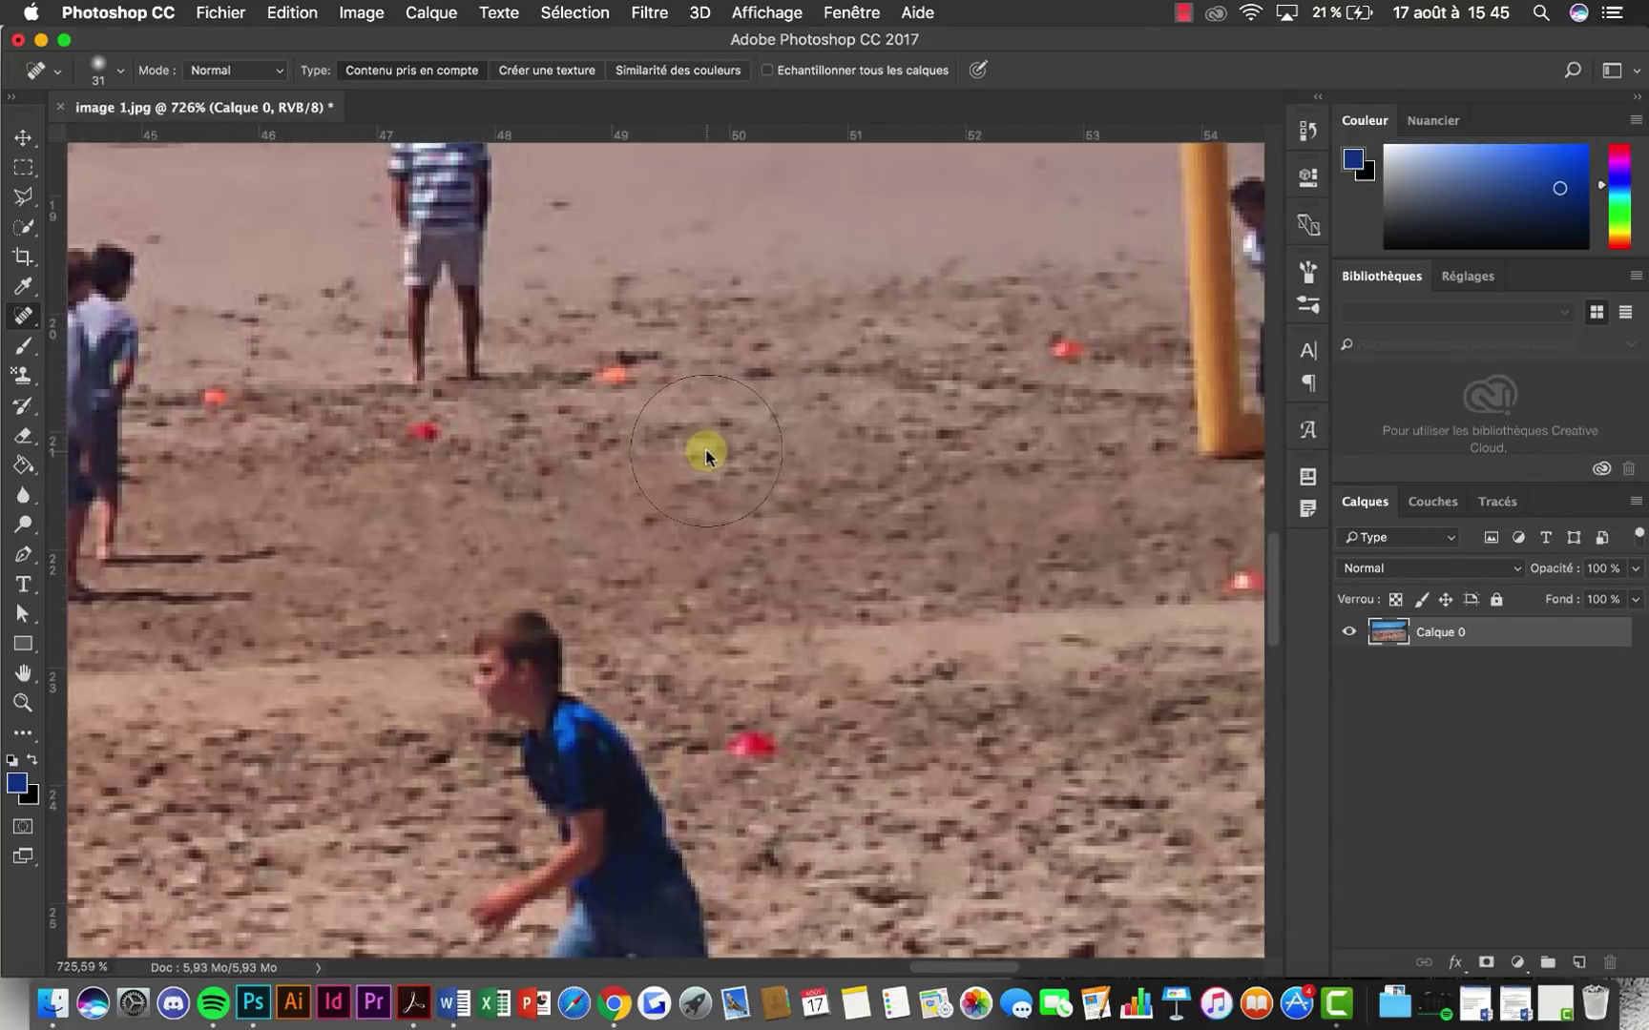
scroll(706, 456, "down", 10)
scroll(706, 456, "right", 10)
scroll(706, 456, "up", 2)
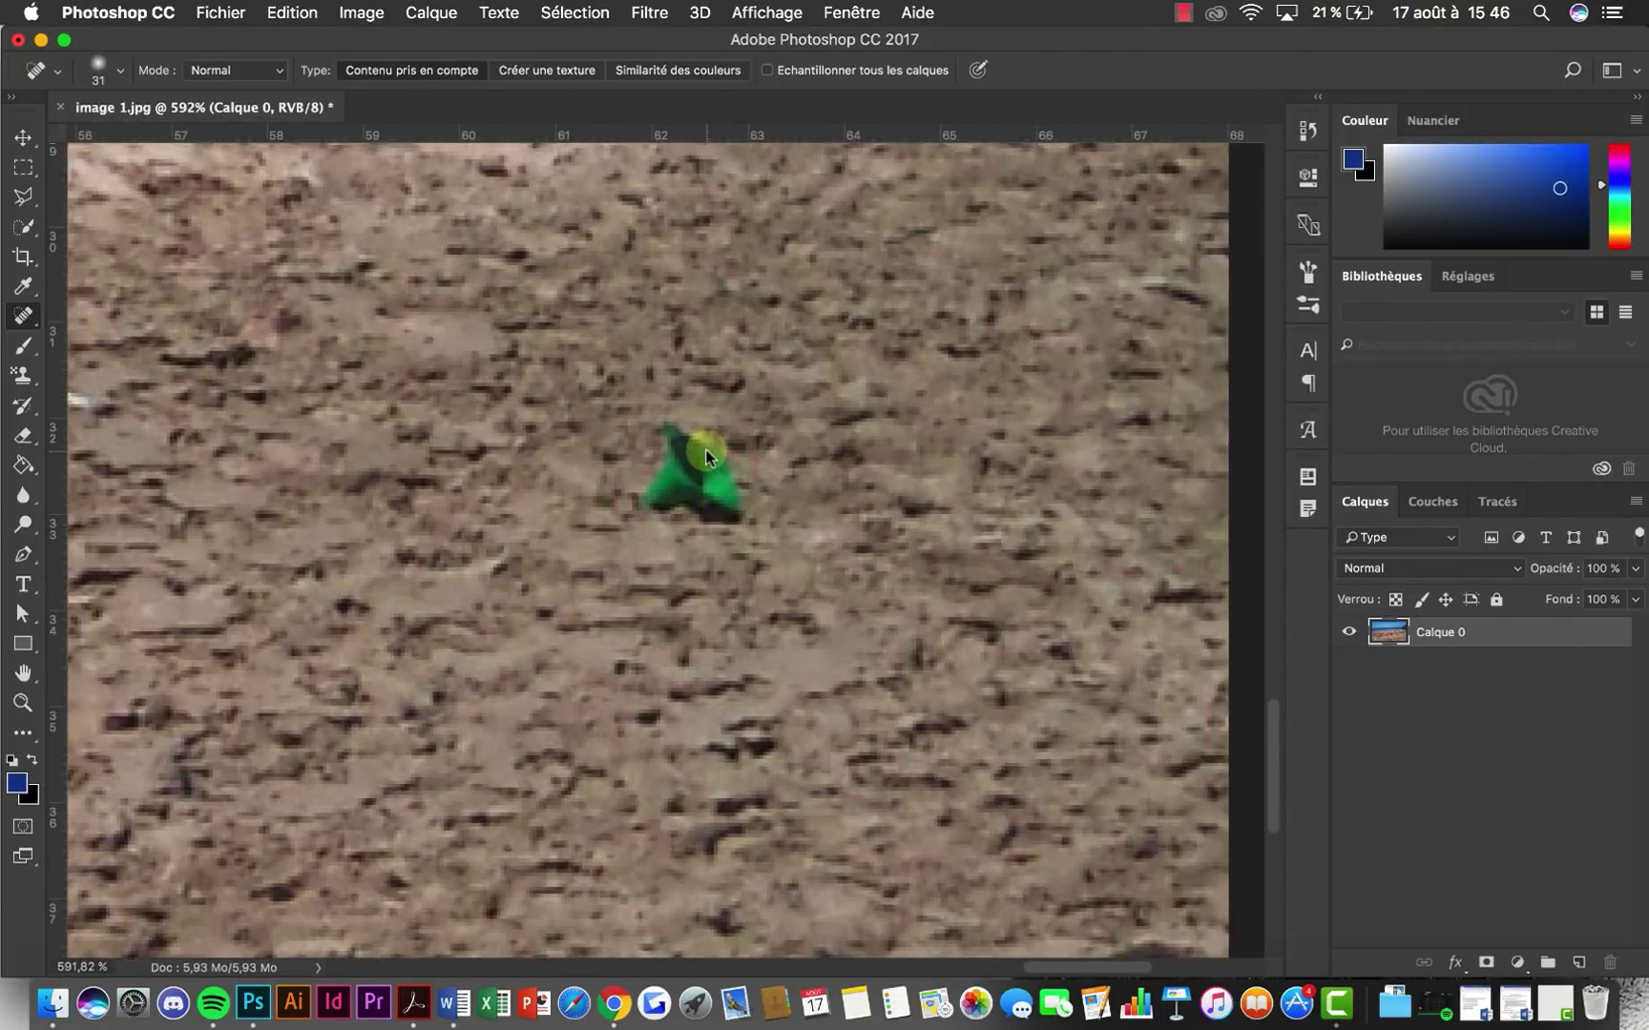
scroll(706, 456, "up", 3)
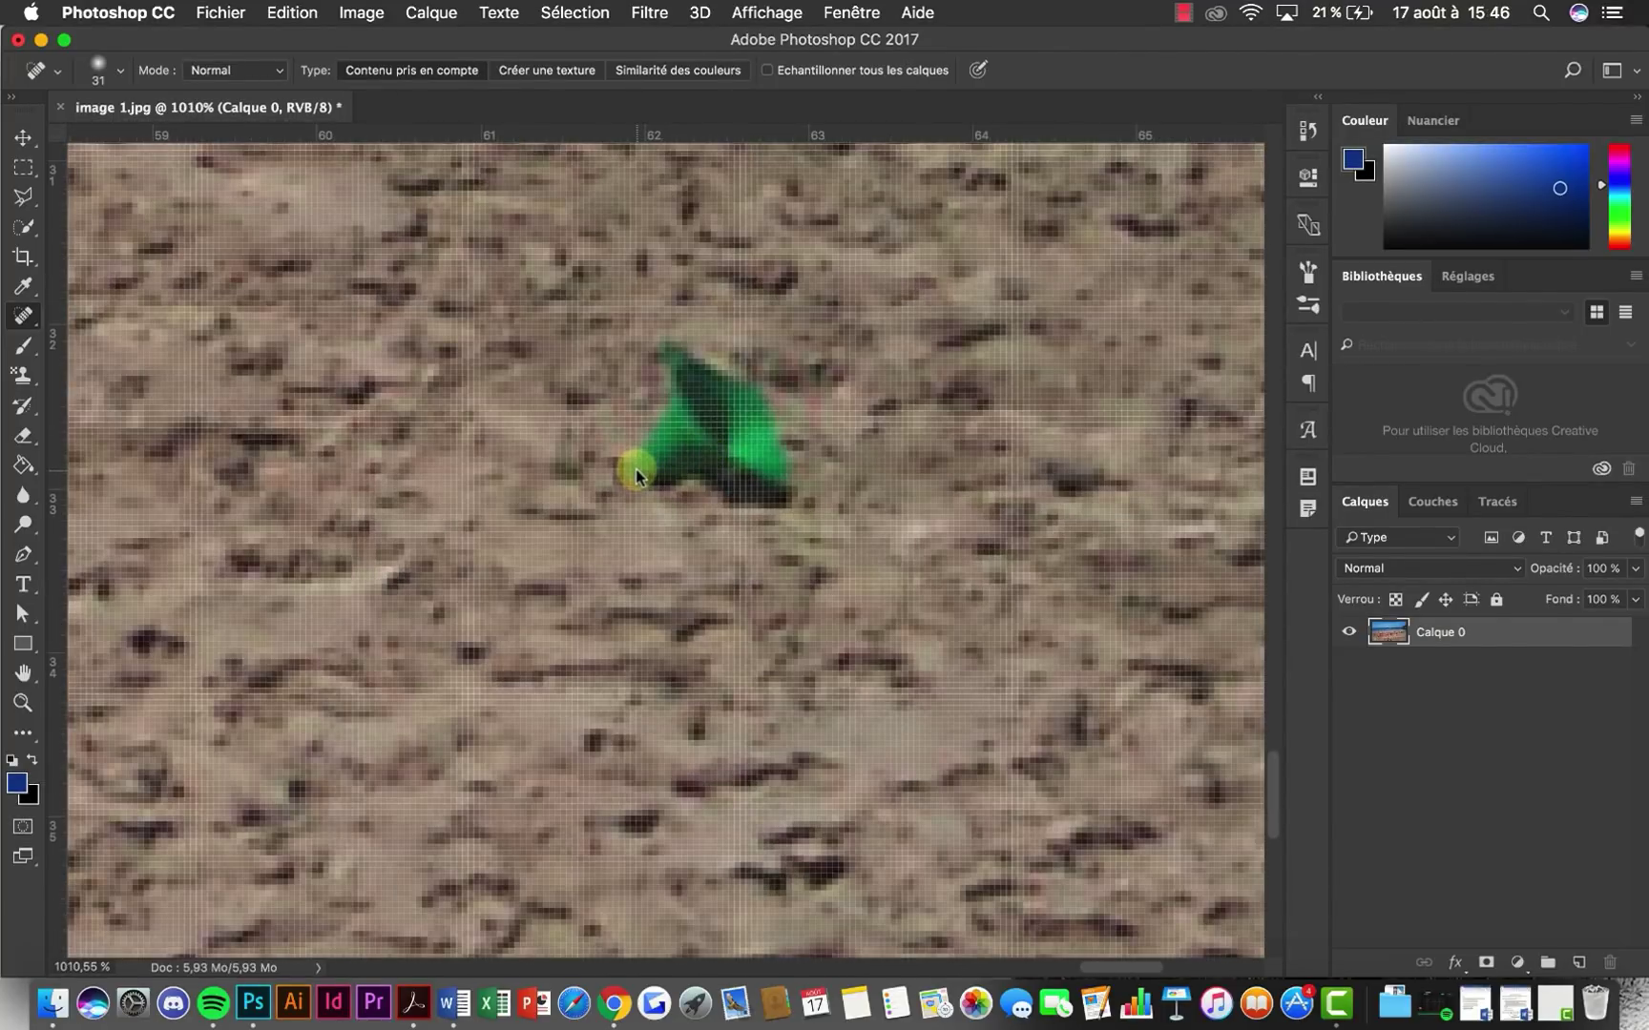
mouse_move(623, 480)
left_mouse_down()
mouse_move(691, 434)
mouse_move(653, 355)
mouse_move(758, 424)
mouse_move(774, 491)
mouse_move(743, 495)
mouse_move(694, 460)
mouse_move(607, 482)
left_mouse_up()
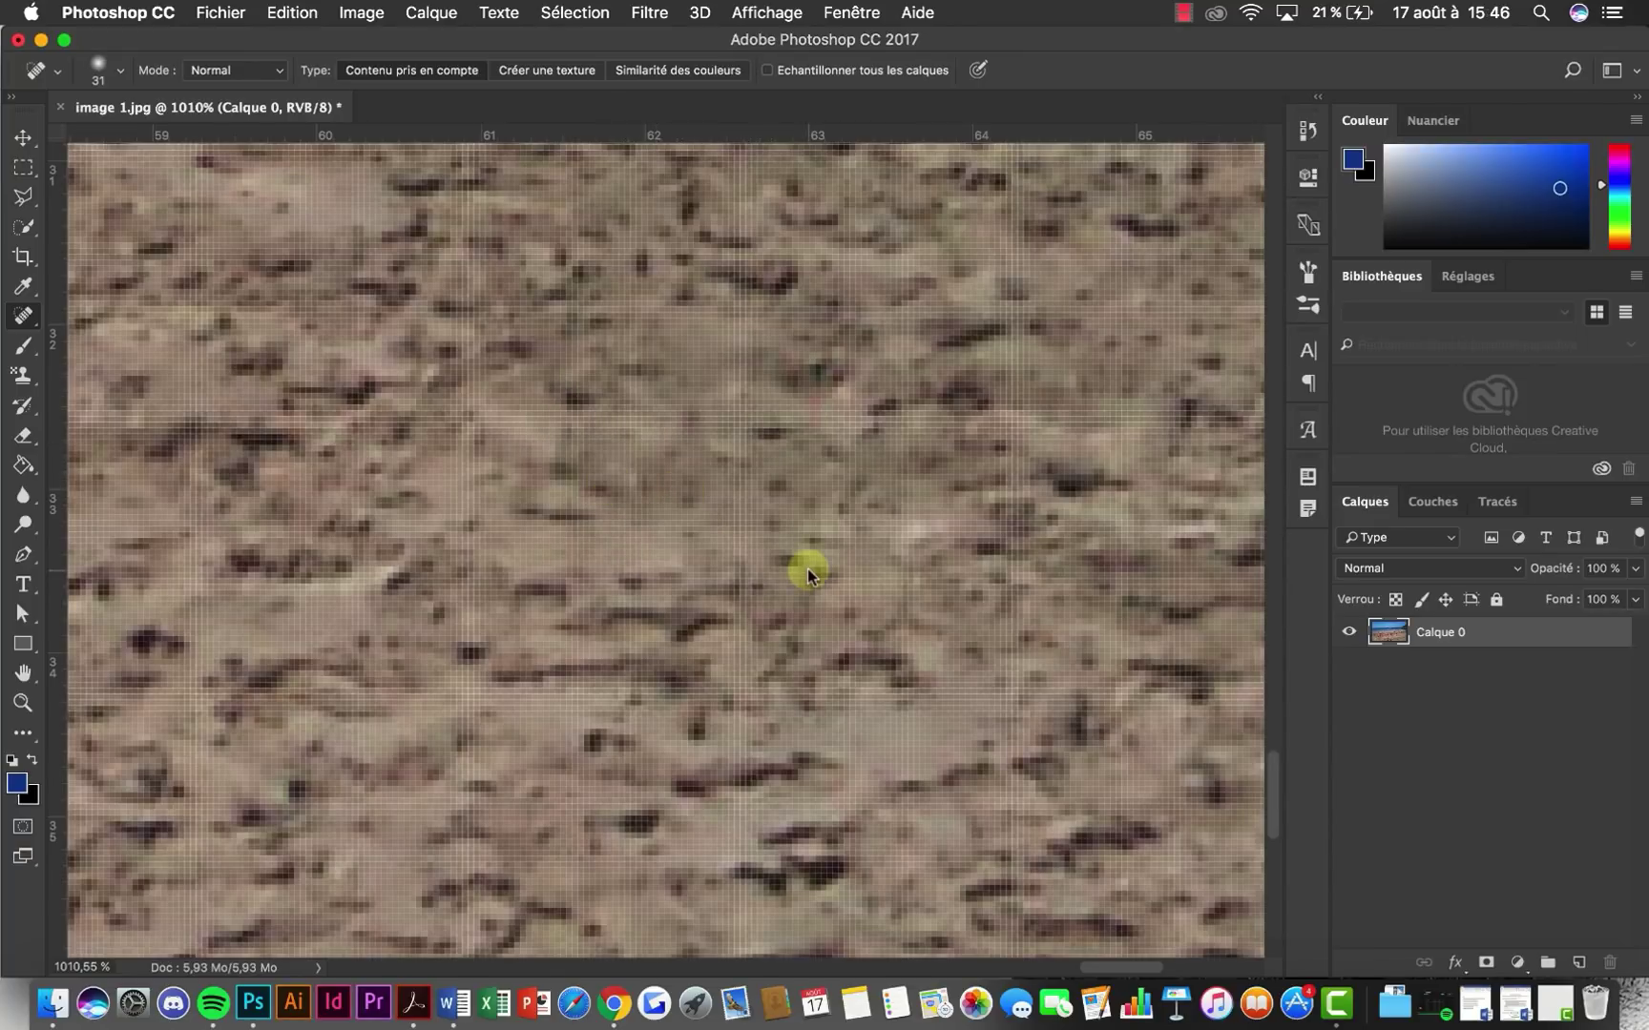
Examine the retouched sand around the seated boy and the lower-right corner, up close and in the whole photo
scroll(807, 568, "down", 3)
scroll(807, 571, "down", 5)
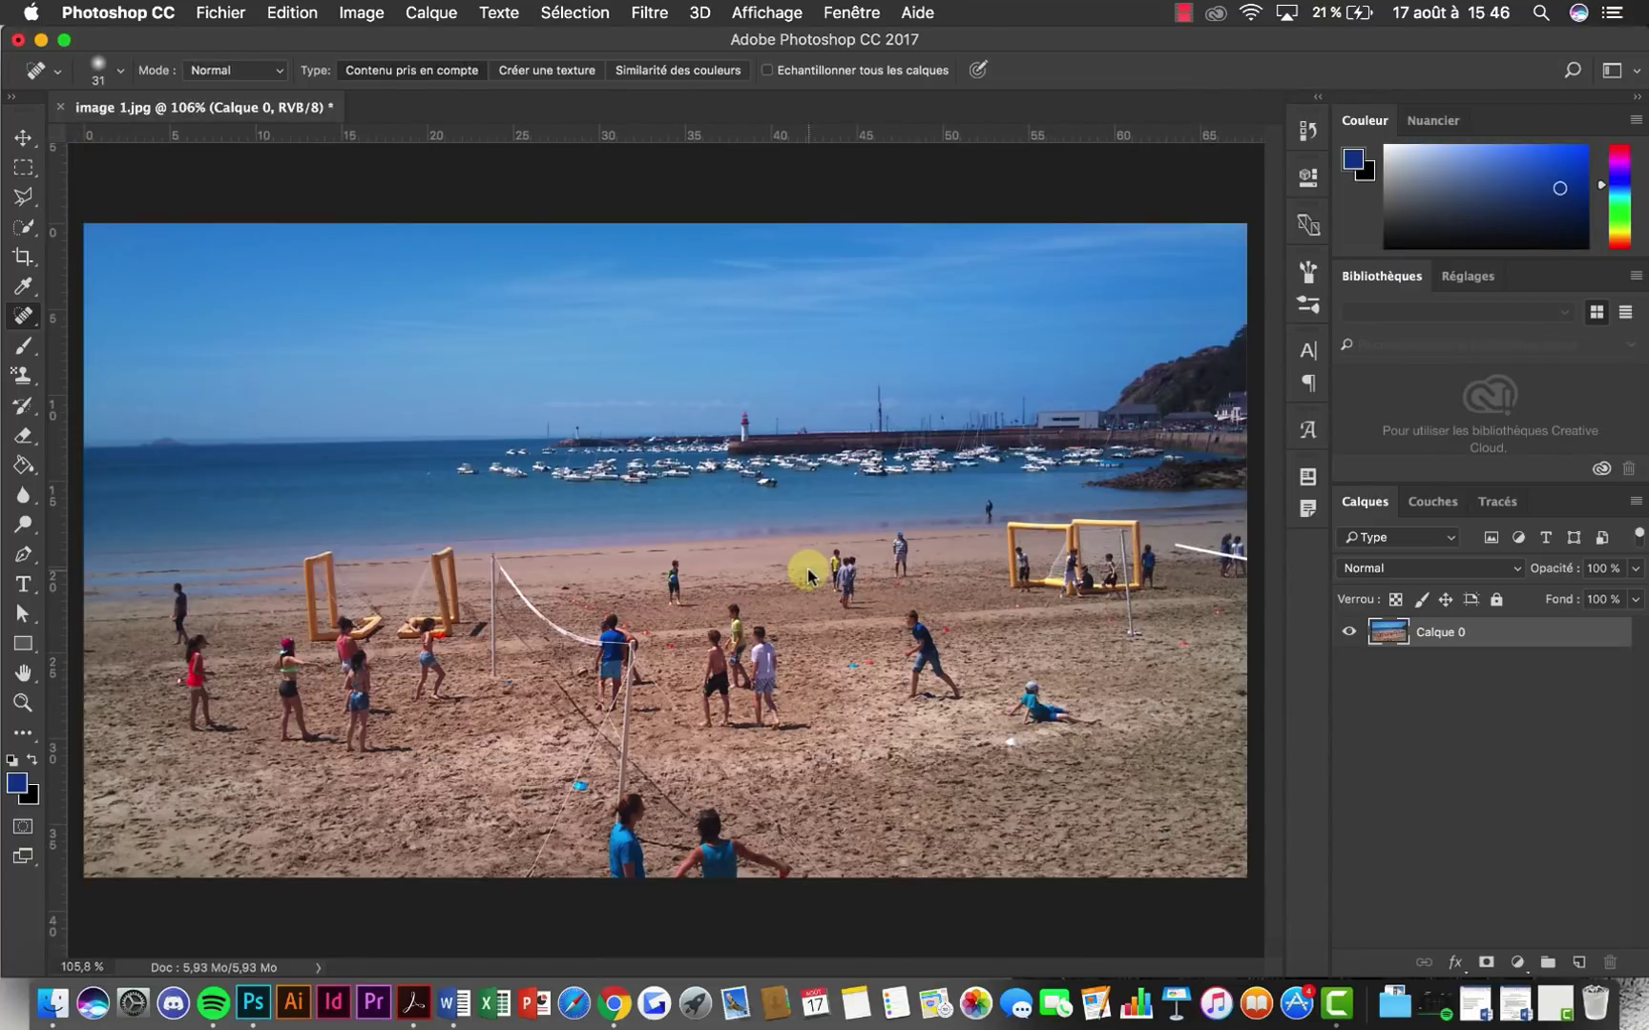
scroll(1028, 705, "up", 5)
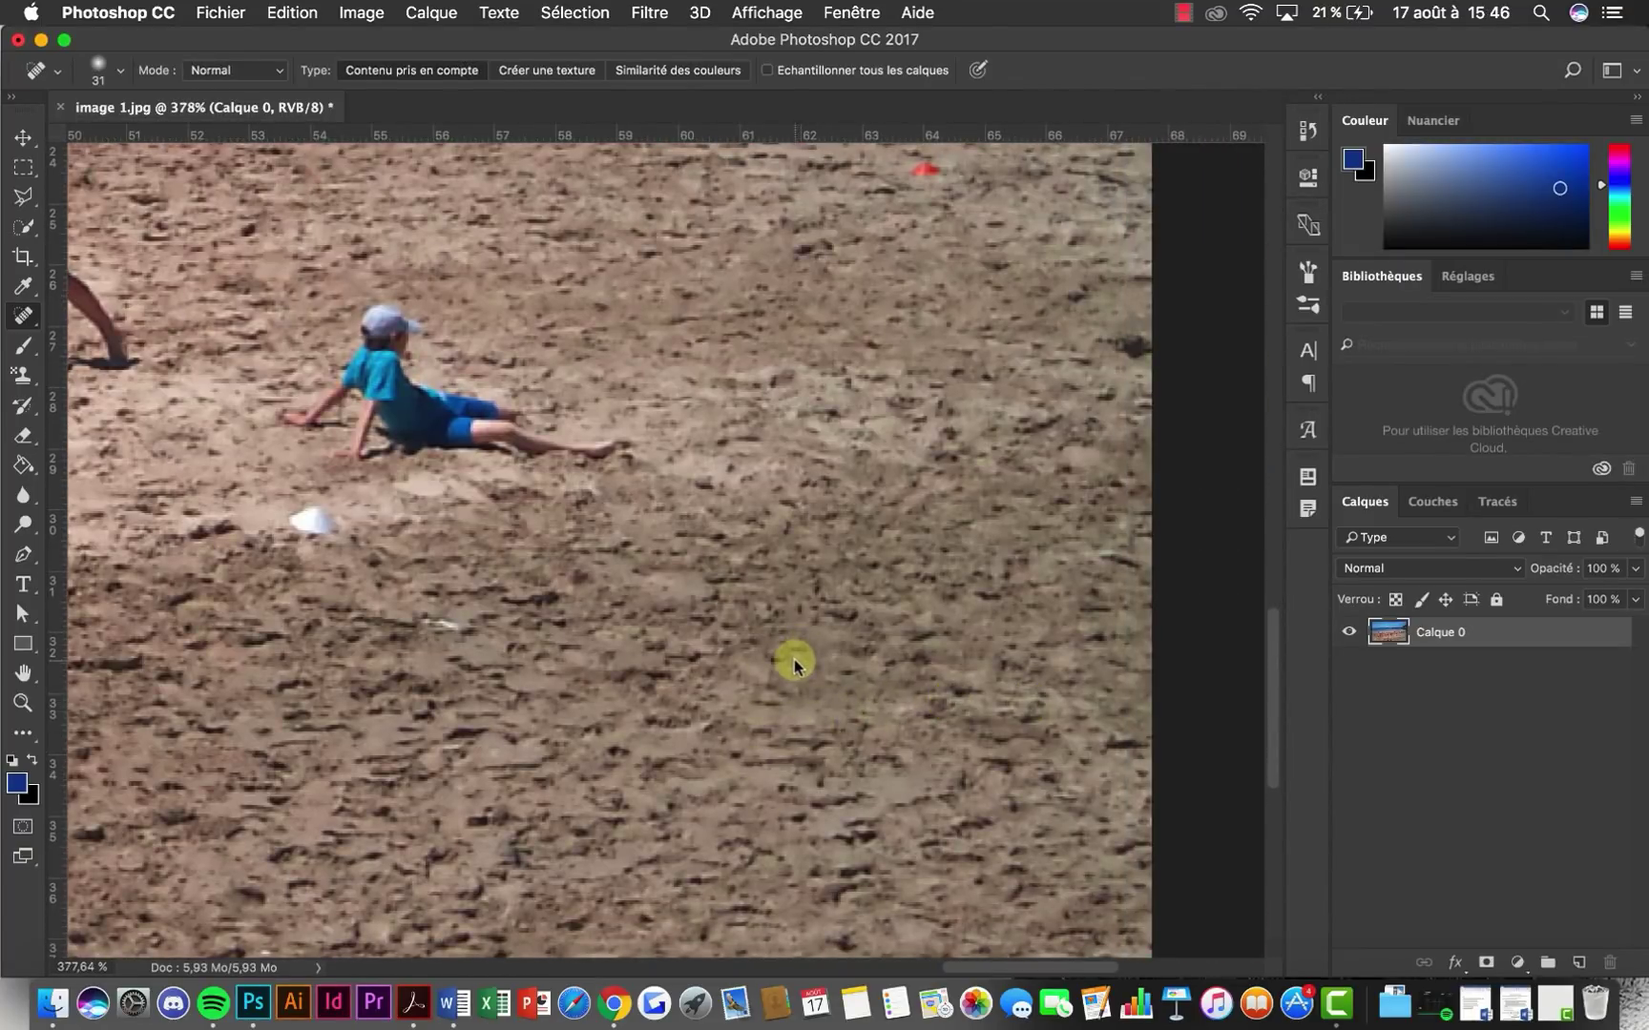
scroll(794, 659, "down", 5)
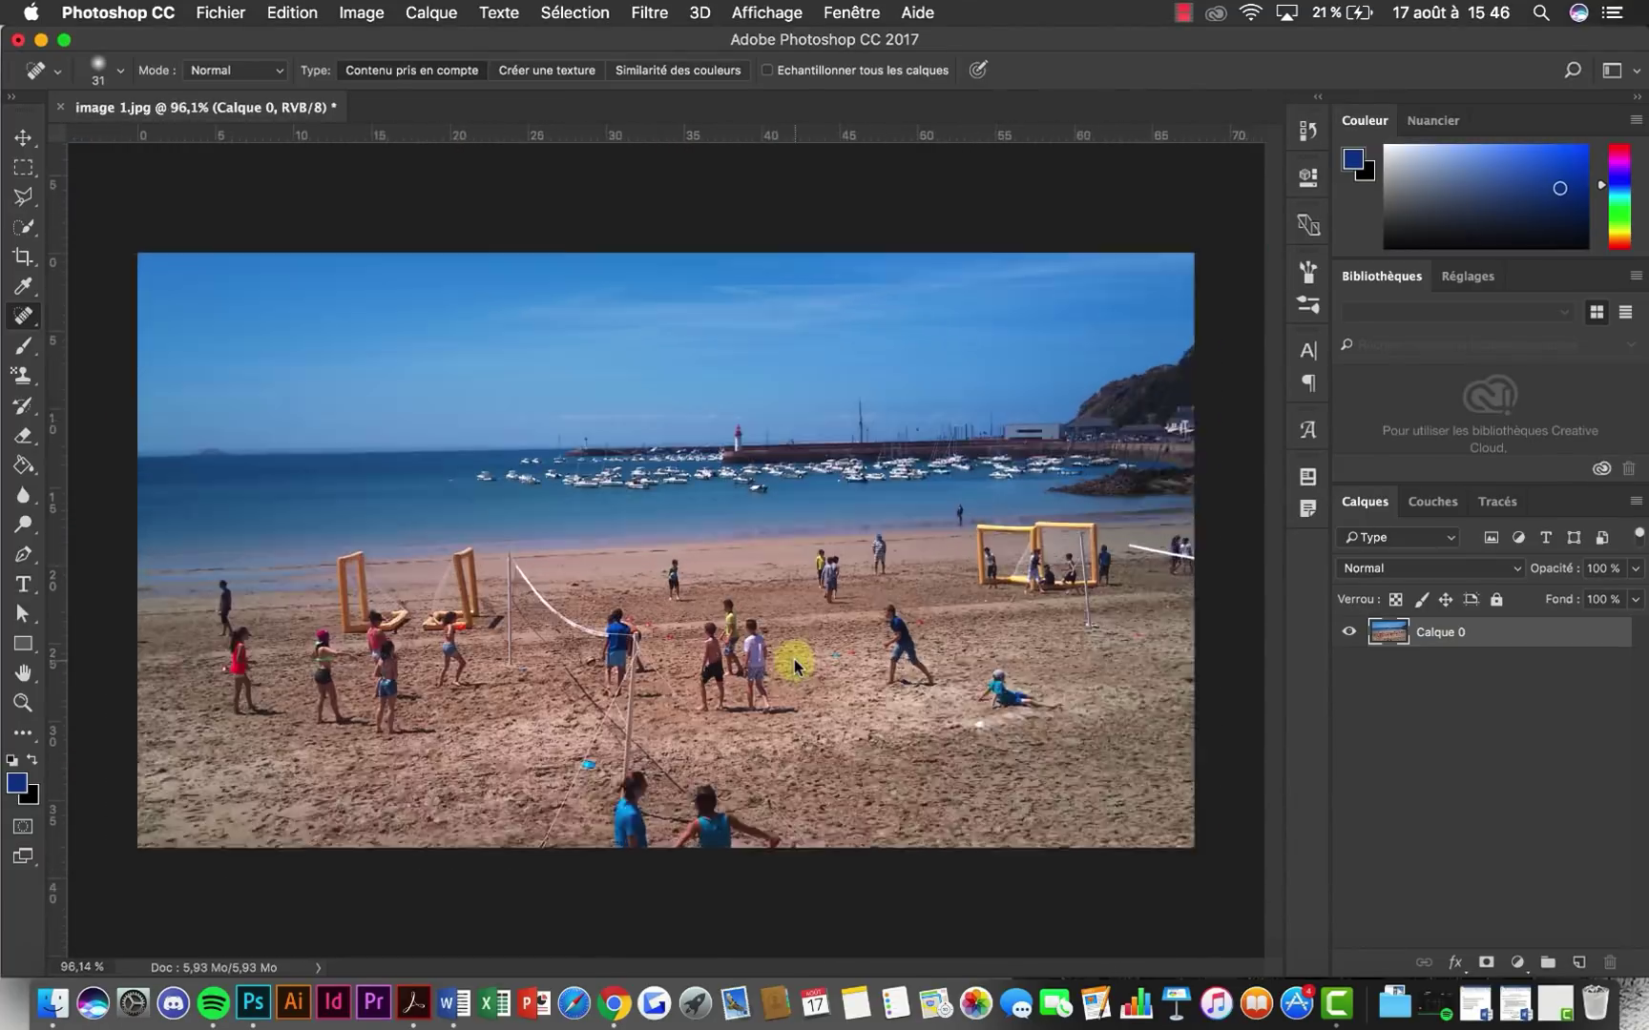
scroll(793, 659, "up", 5)
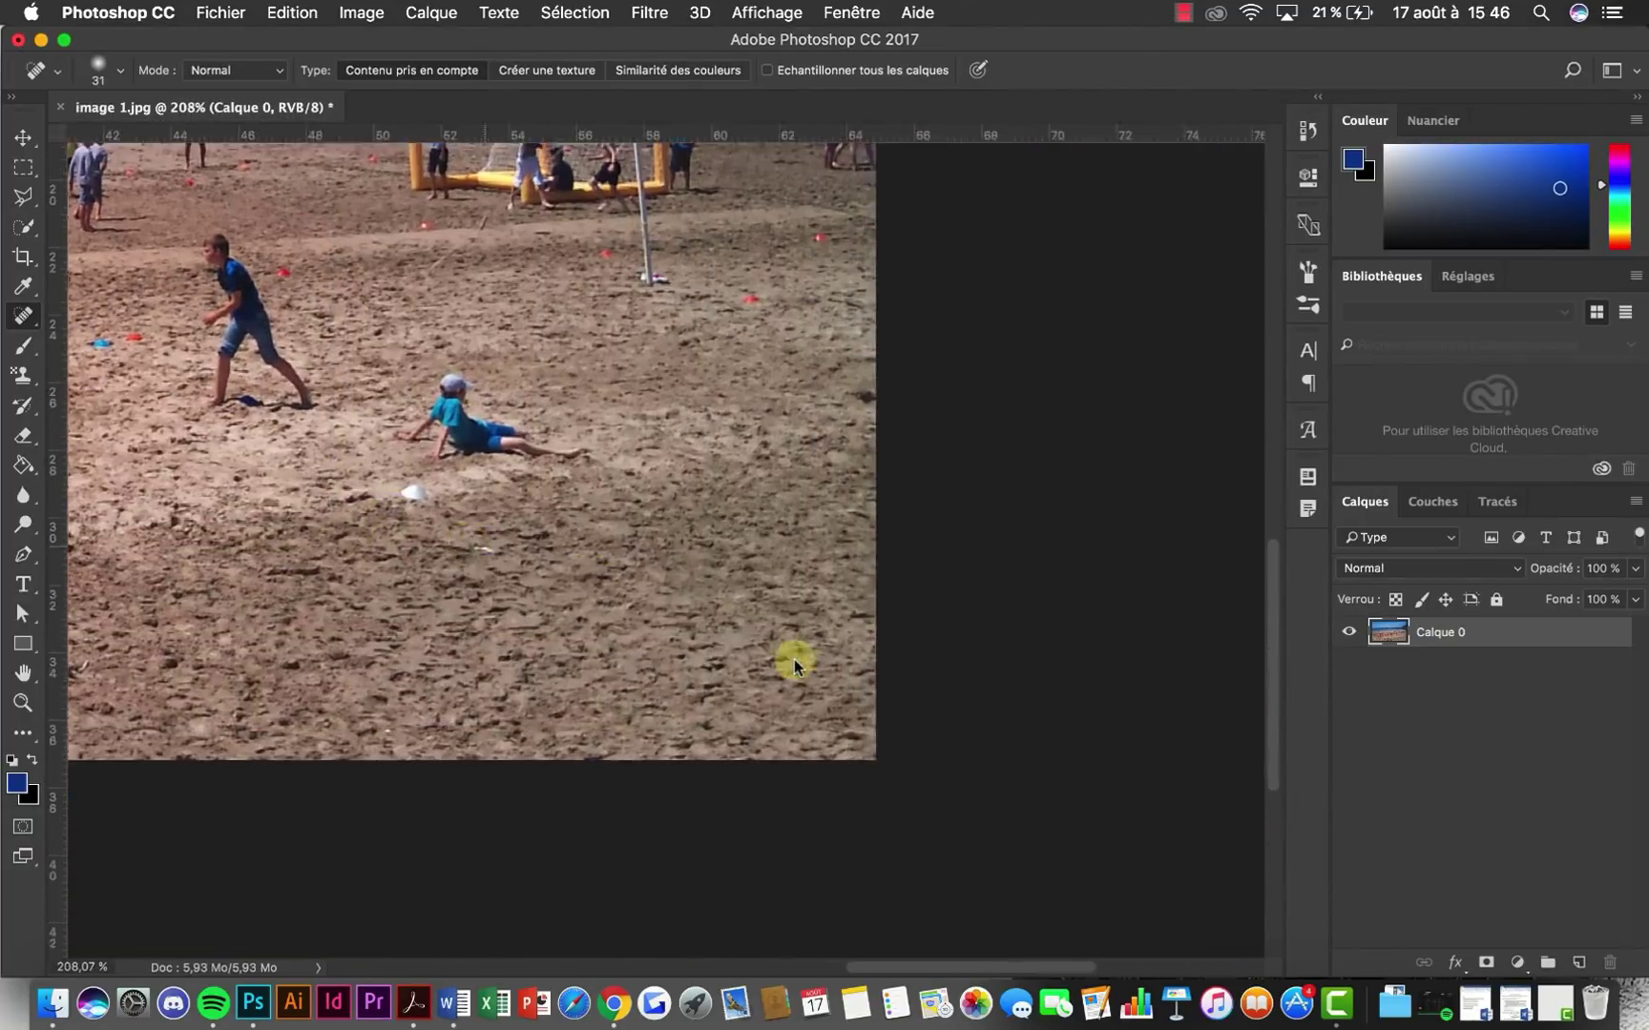
scroll(794, 659, "right", 2)
scroll(567, 656, "up", 5)
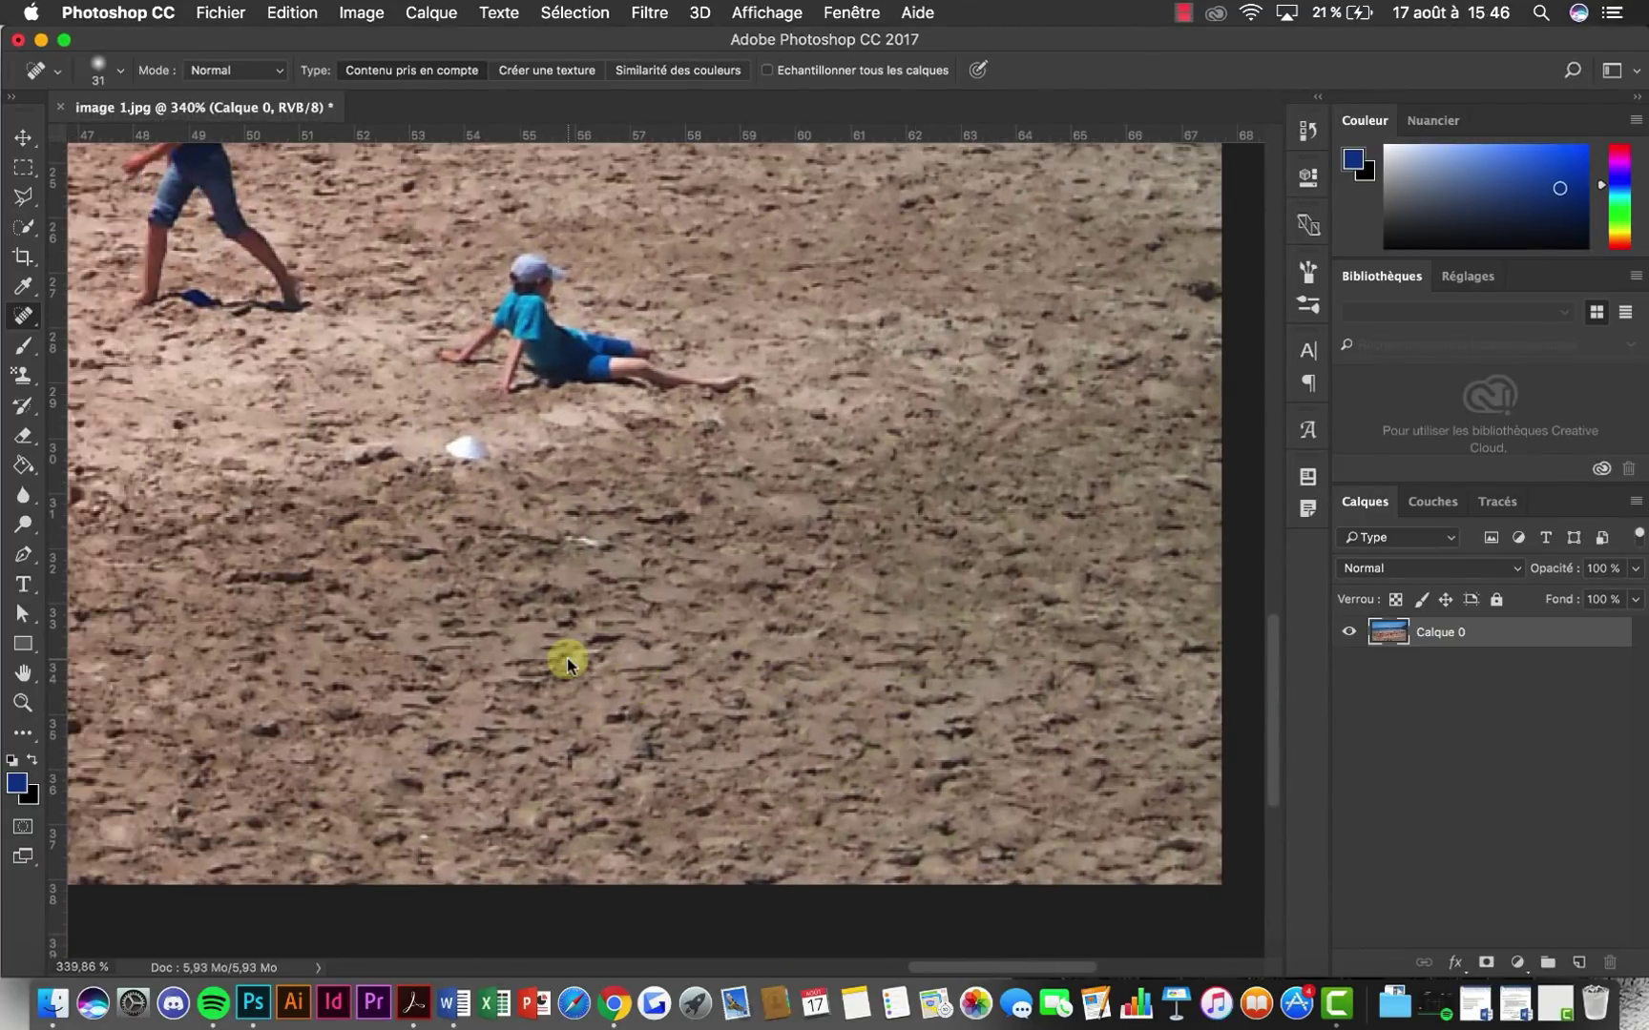
scroll(567, 658, "down", 6)
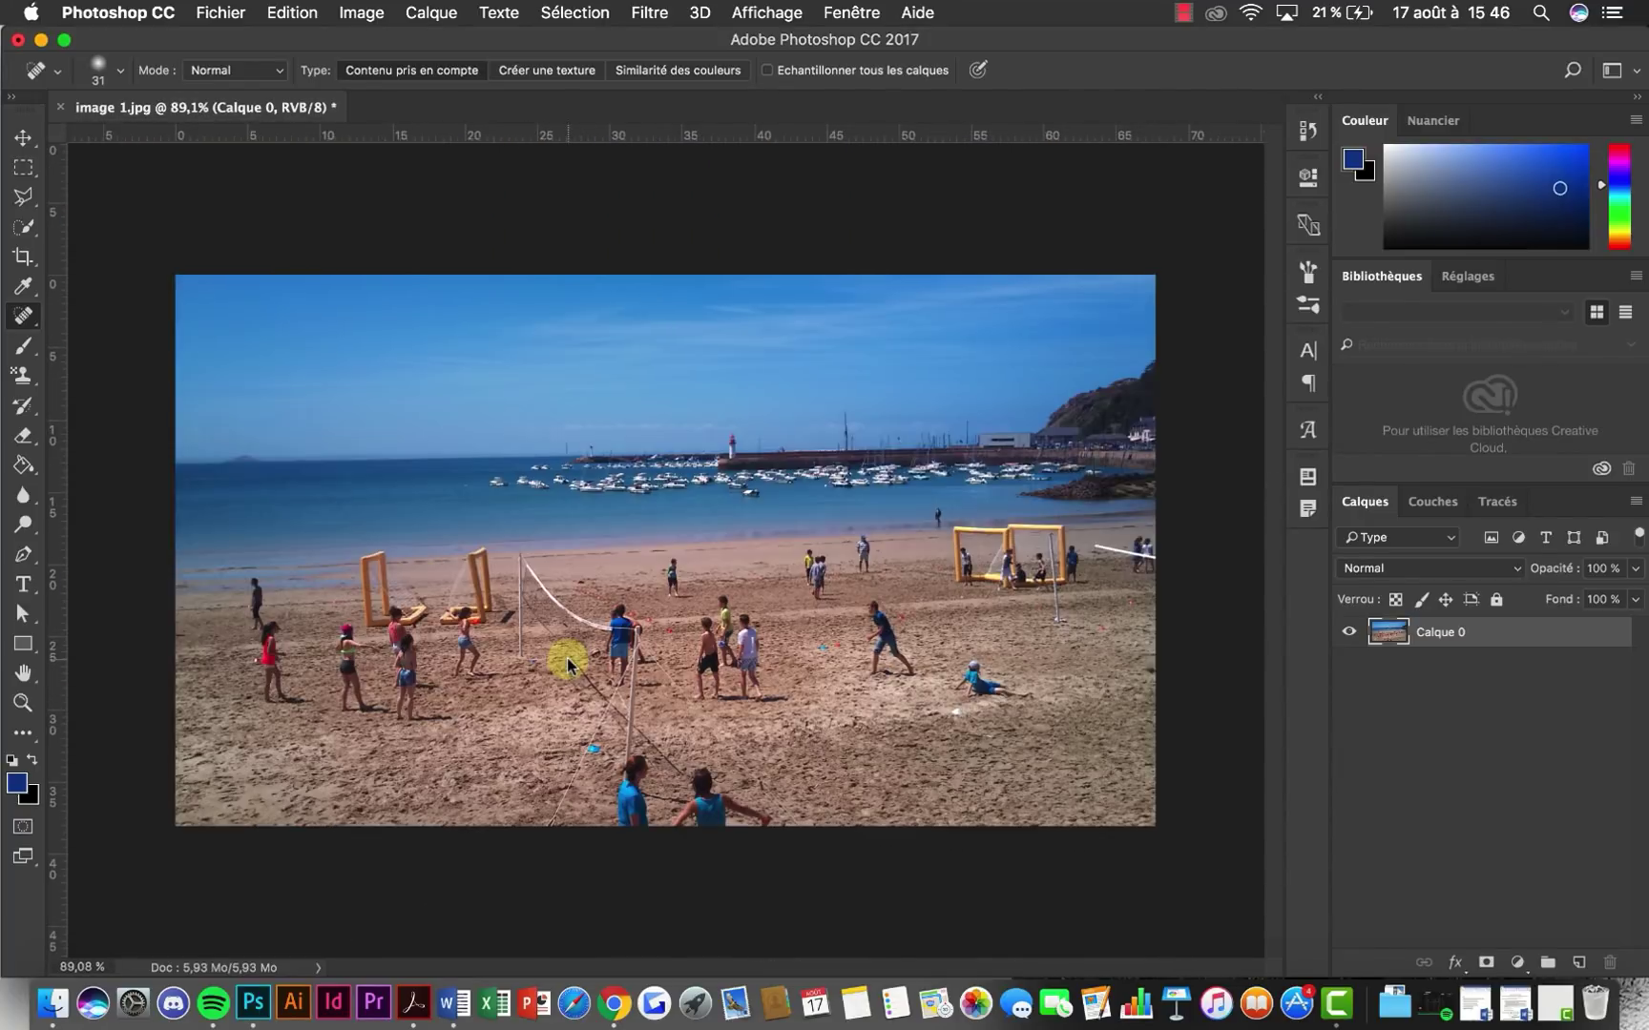
Paint out the two tiny red boats on the open sea just below the horizon, away from the white boats
scroll(566, 658, "up", 3)
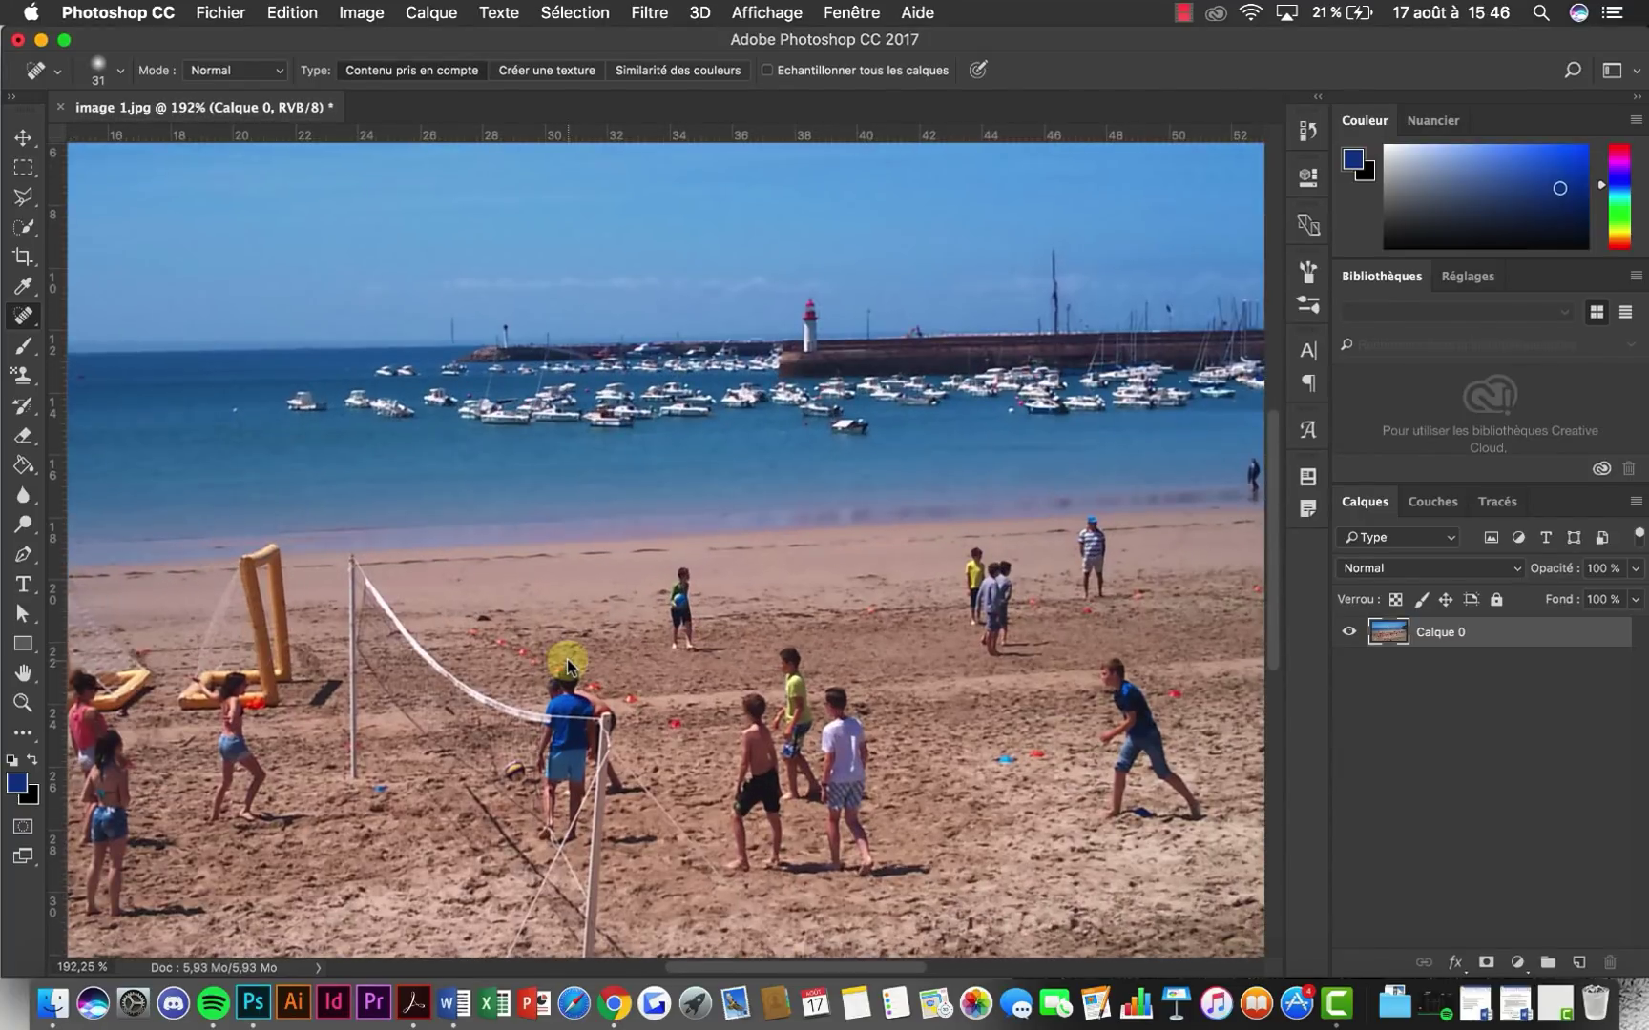
scroll(567, 659, "up", 3)
scroll(468, 627, "up", 4)
scroll(469, 626, "left", 8)
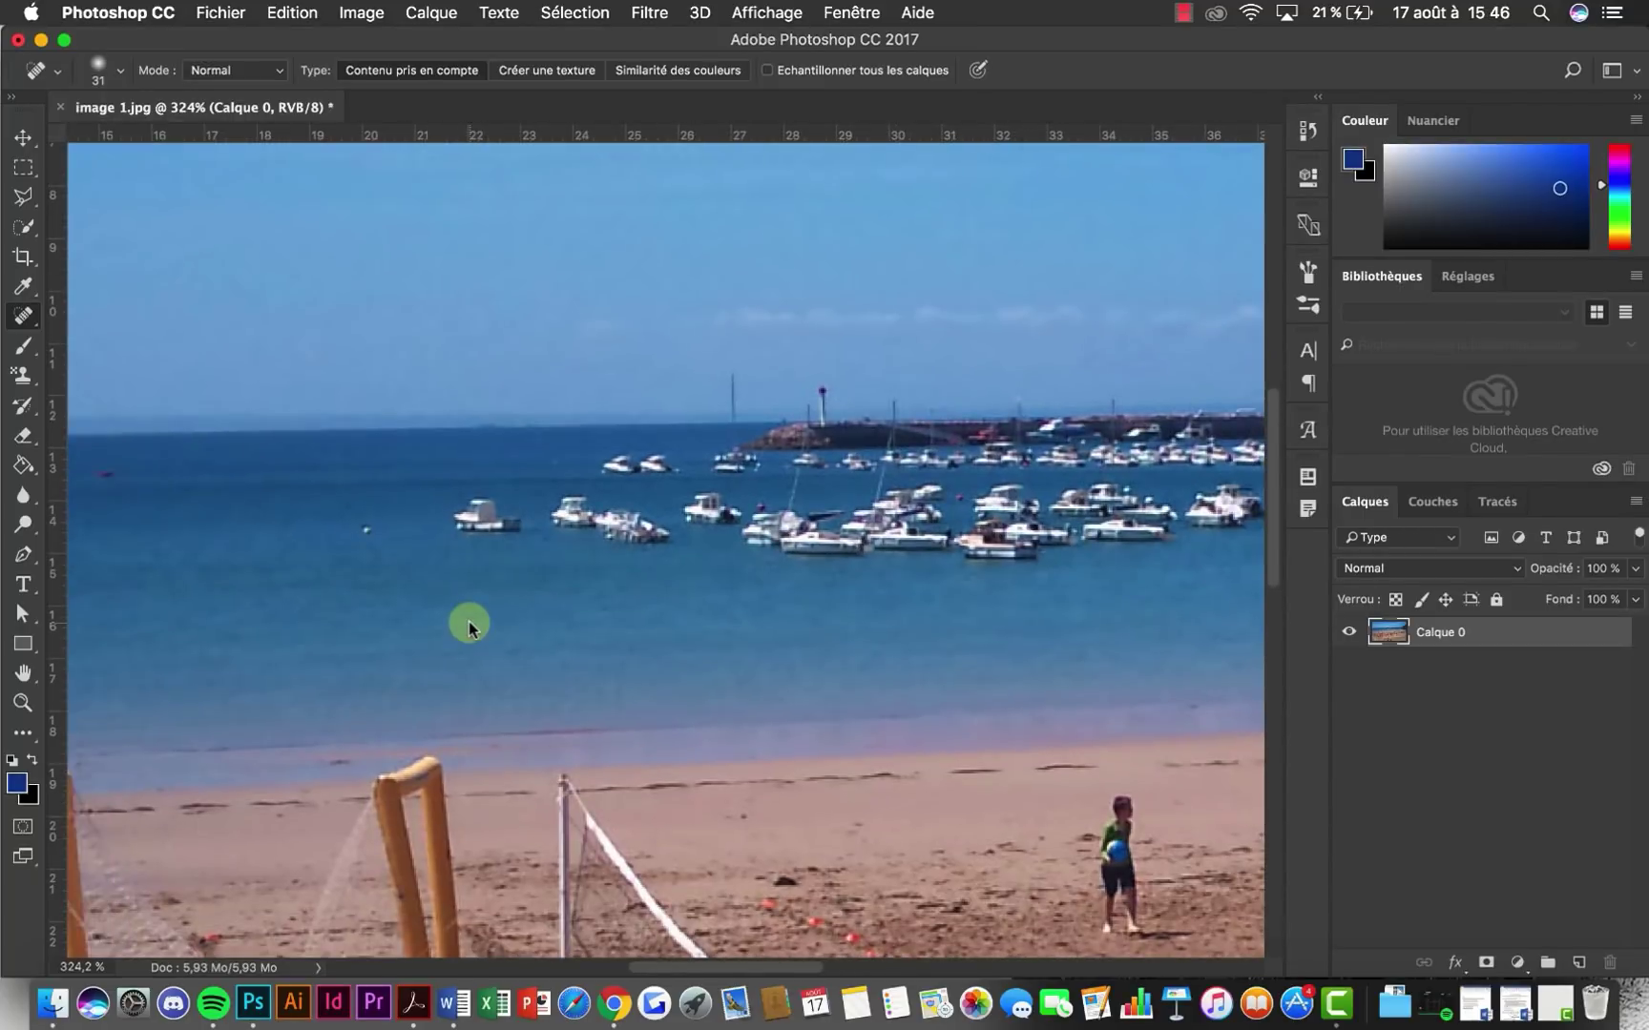
scroll(468, 627, "up", 3)
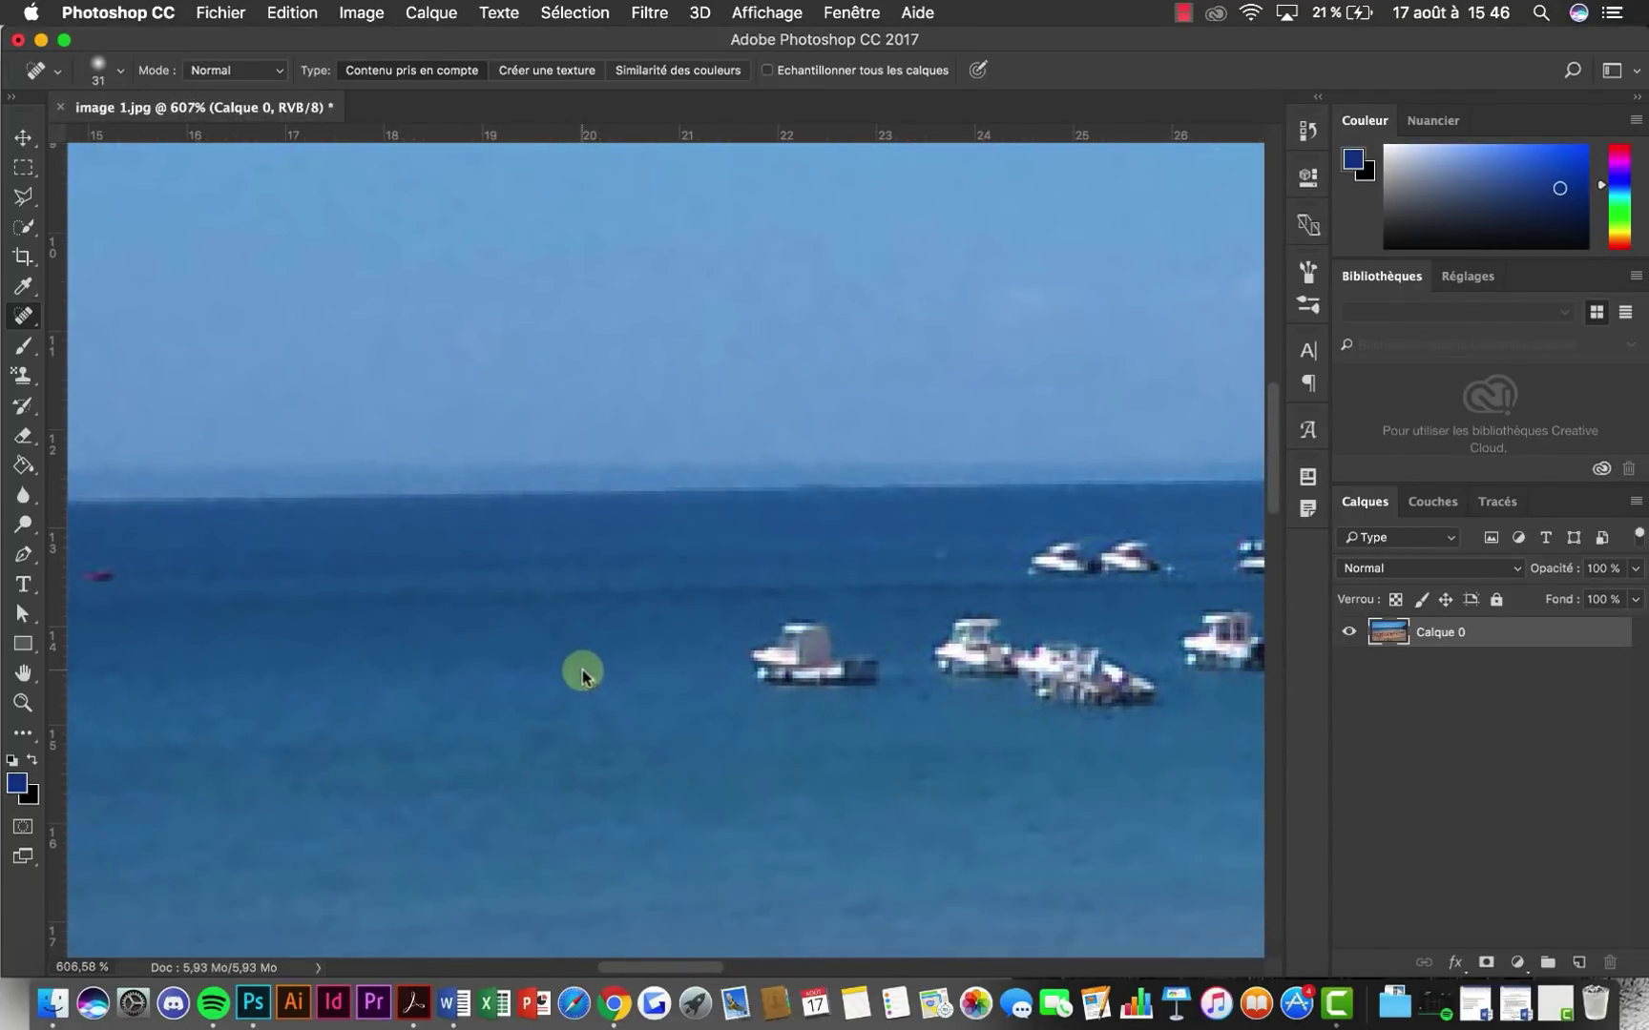
scroll(571, 680, "left", 10)
scroll(570, 680, "up", 2)
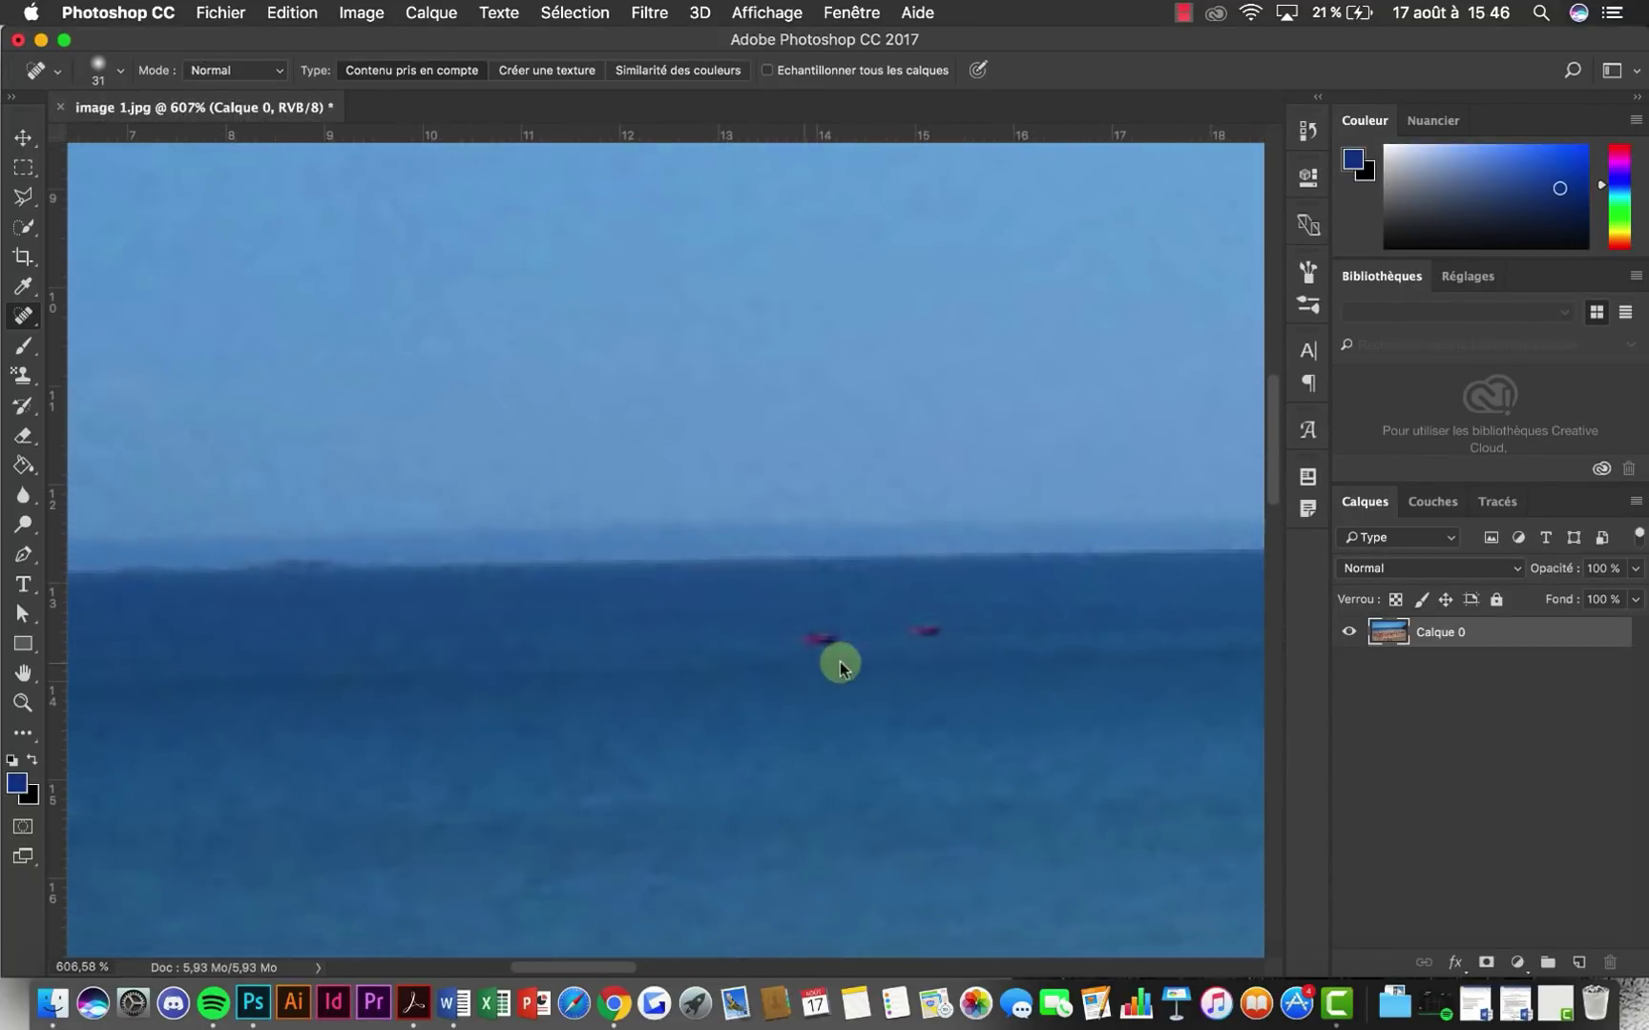
scroll(843, 662, "up", 3)
scroll(802, 658, "right", 3)
scroll(801, 659, "down", 1)
left_click_drag(747, 651, 933, 641)
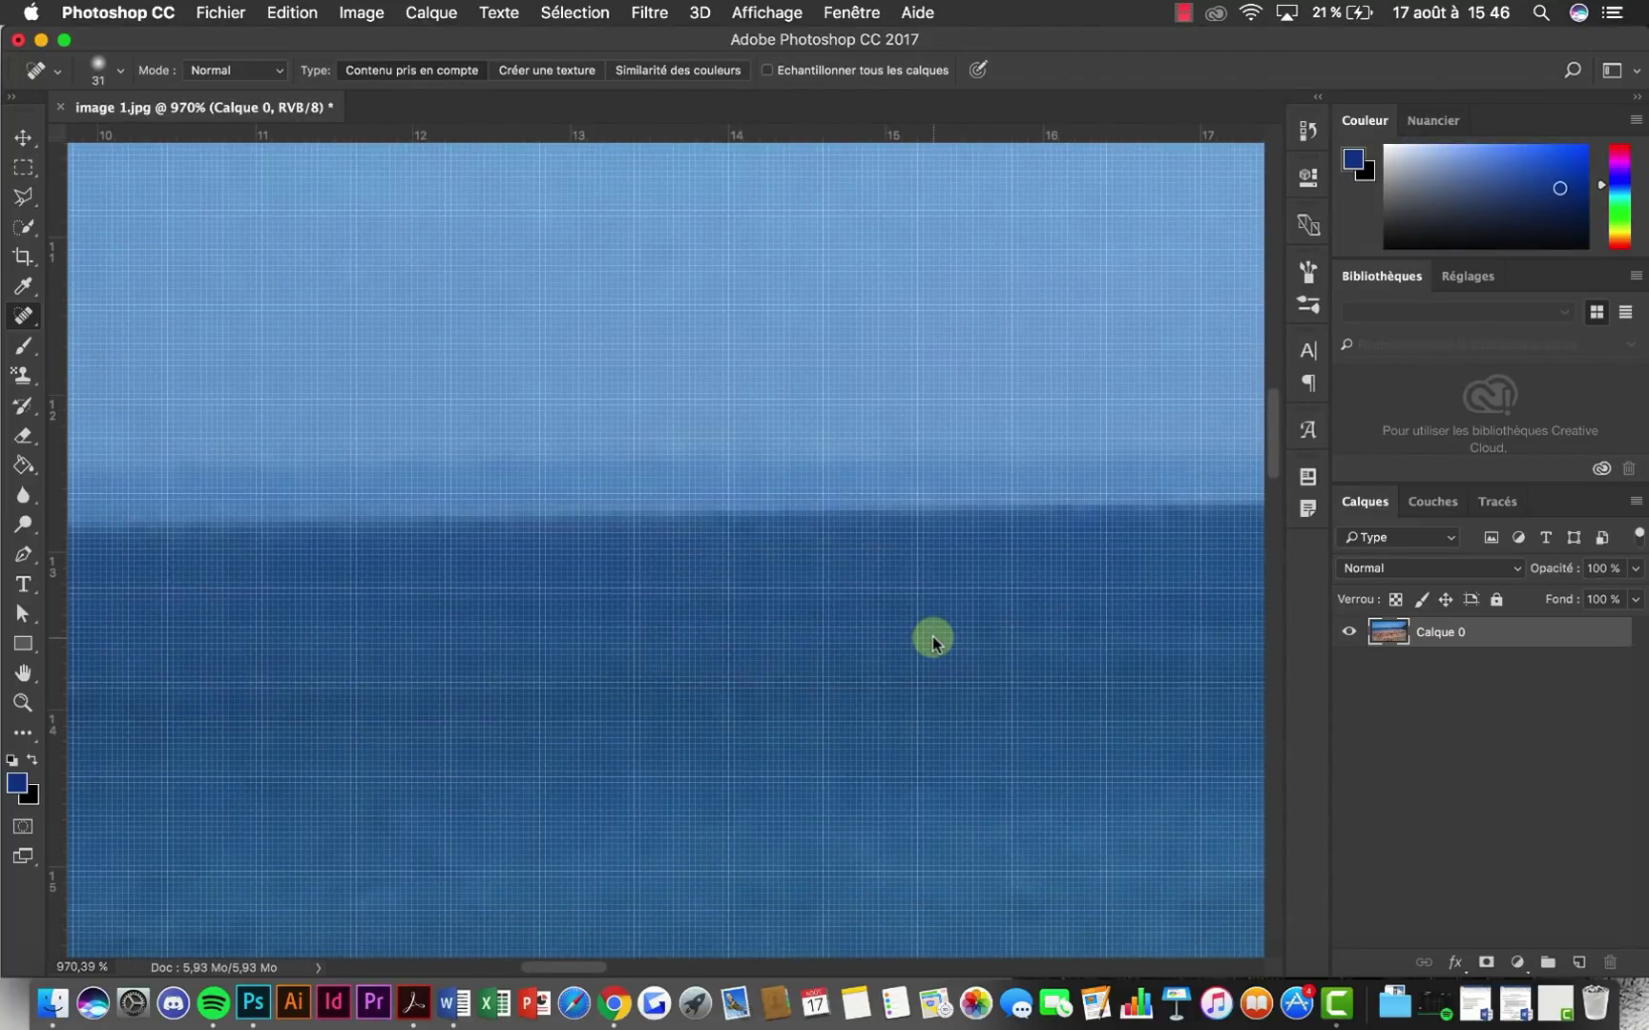
scroll(933, 641, "down", 10)
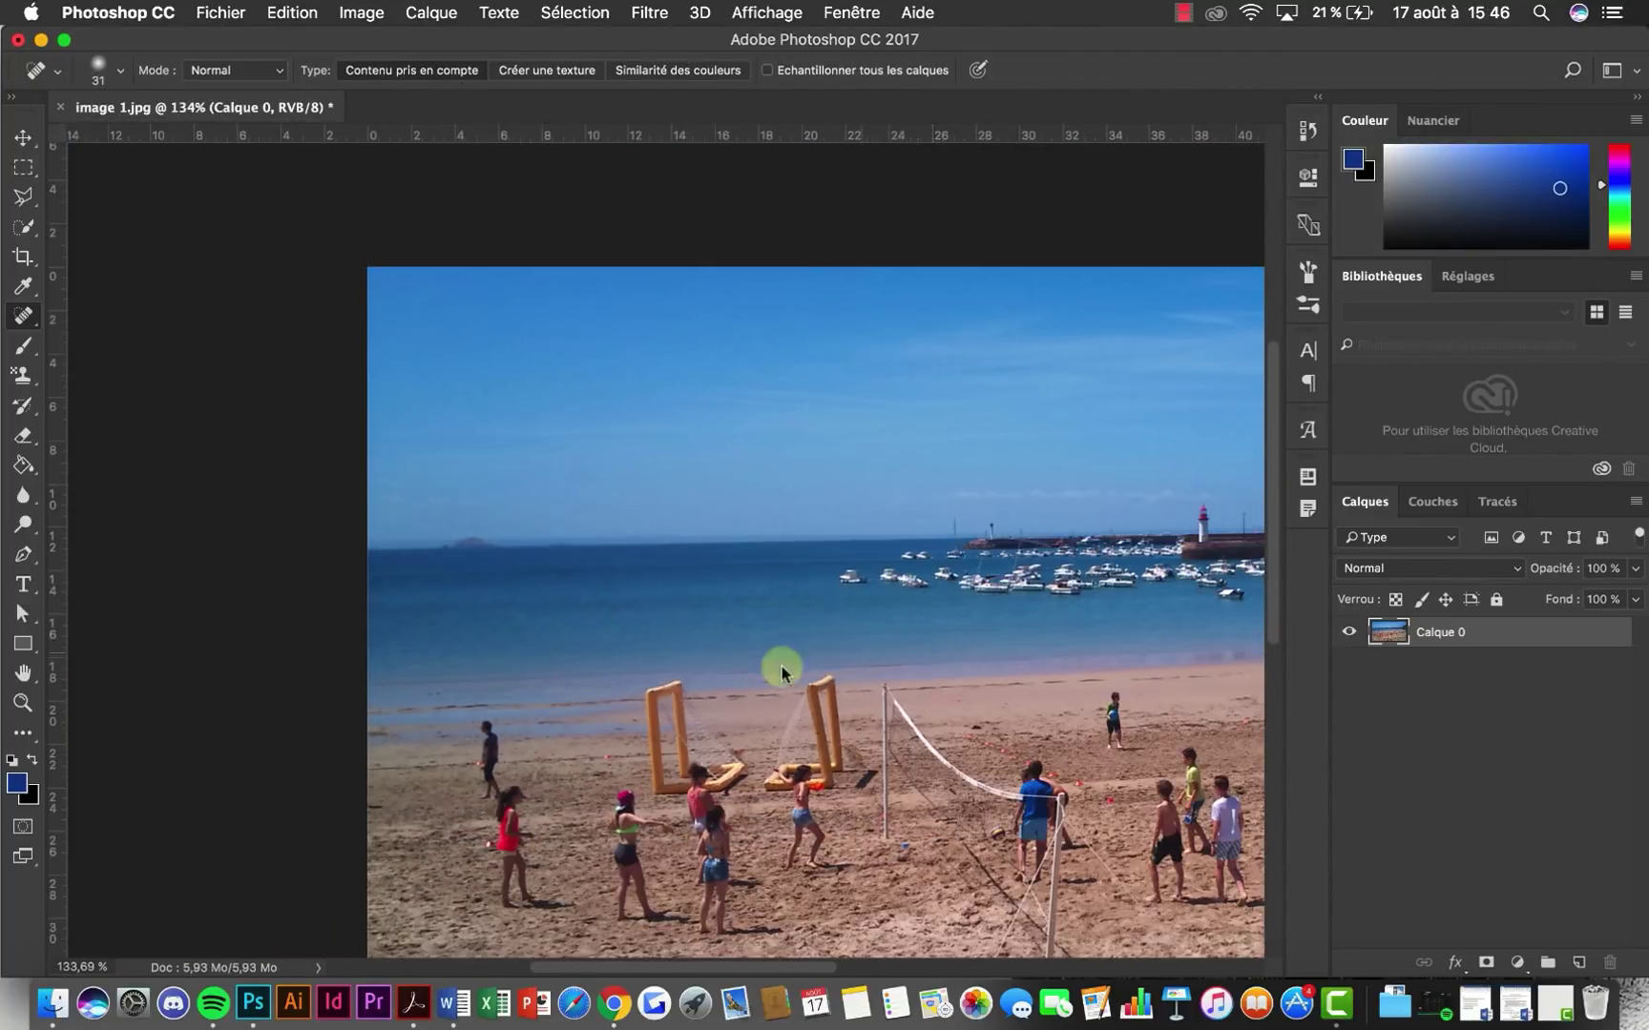
scroll(777, 667, "down", 2)
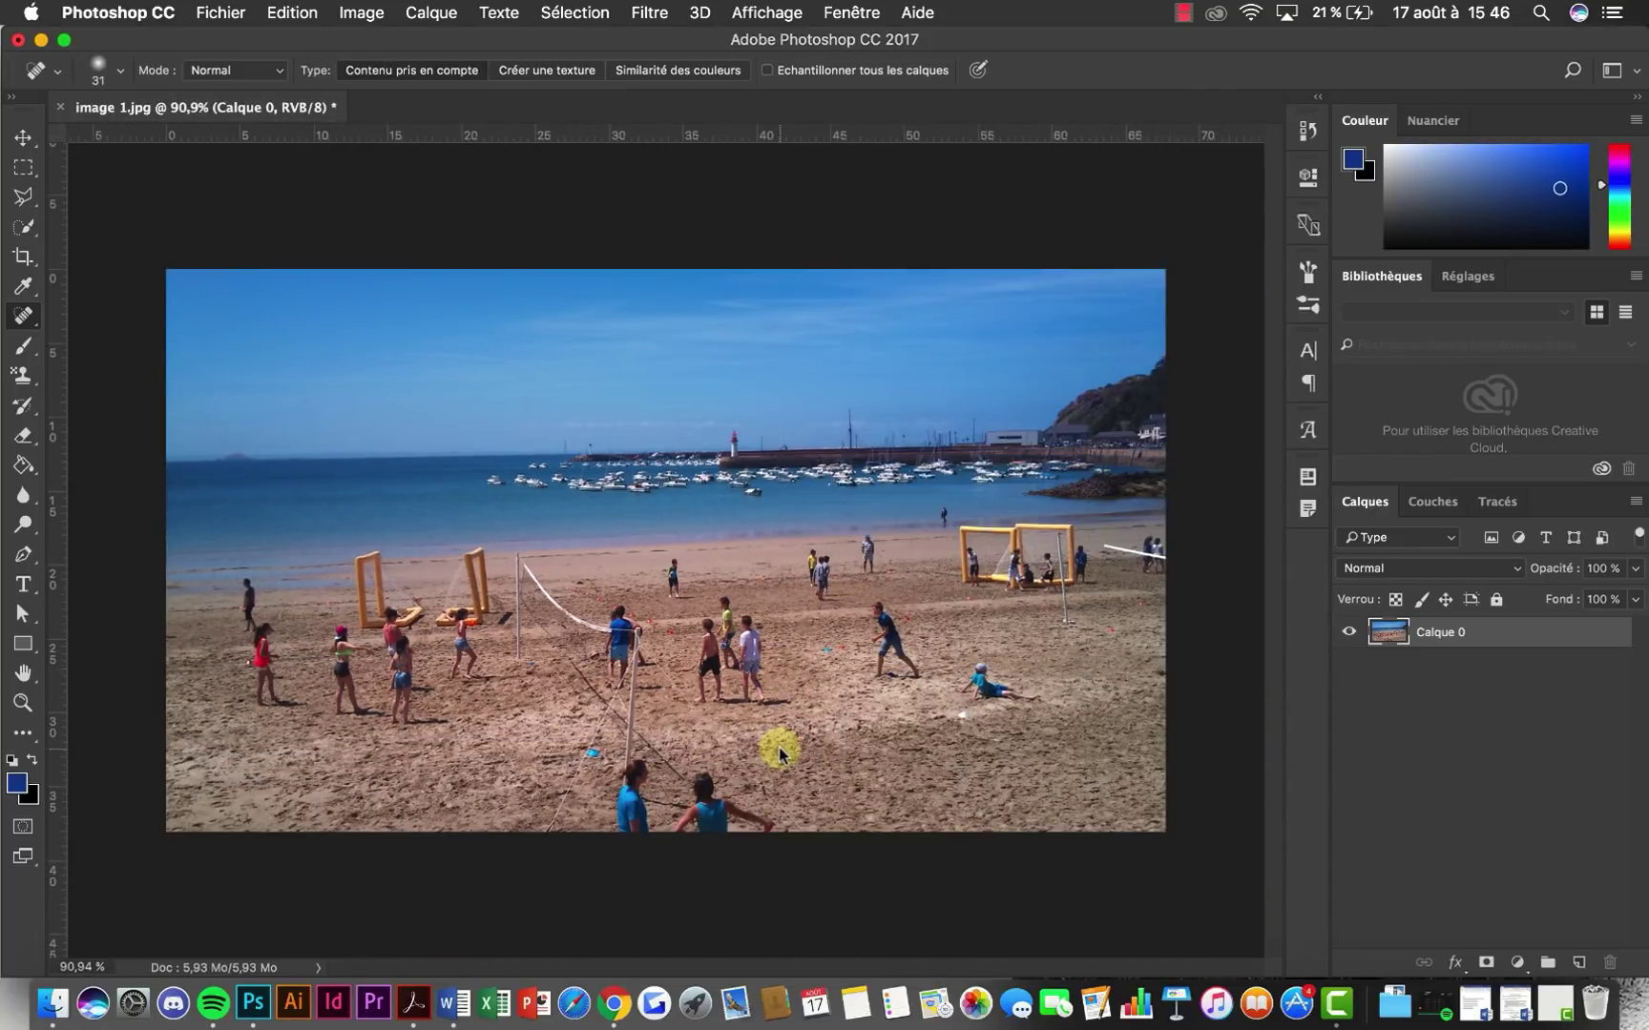
Set the Spot Healing Brush size to 53 px and paint over the whole running boy in the blue shirt
scroll(854, 689, "up", 4)
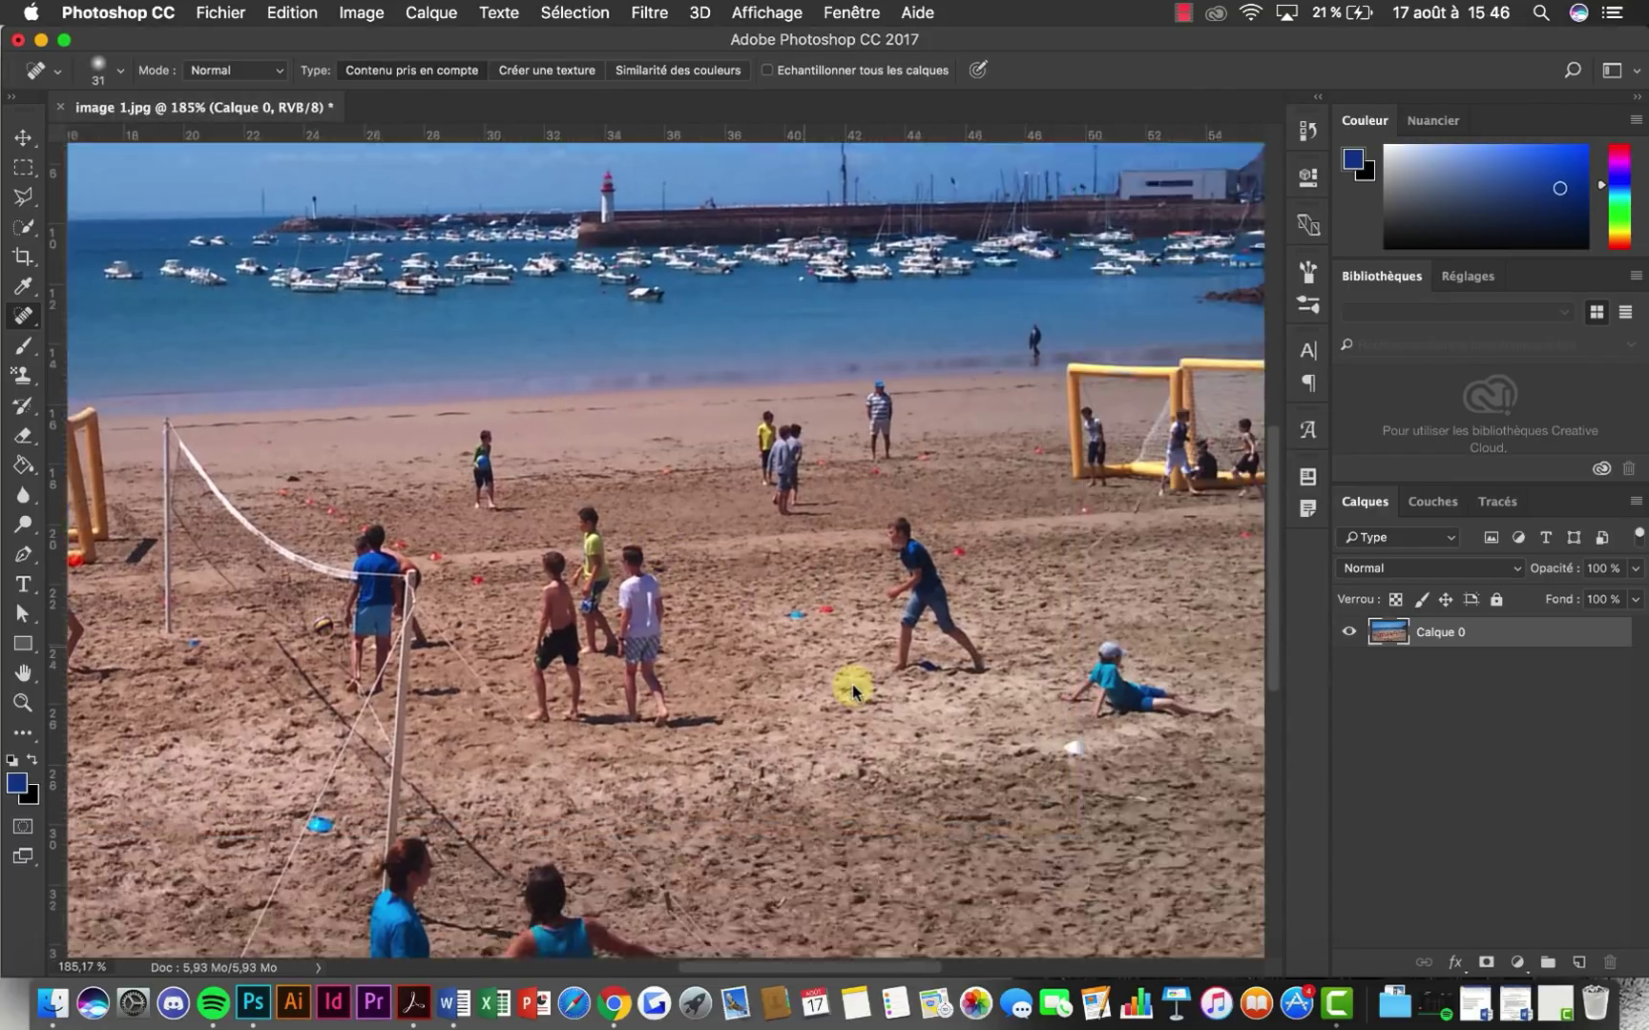
scroll(854, 689, "up", 4)
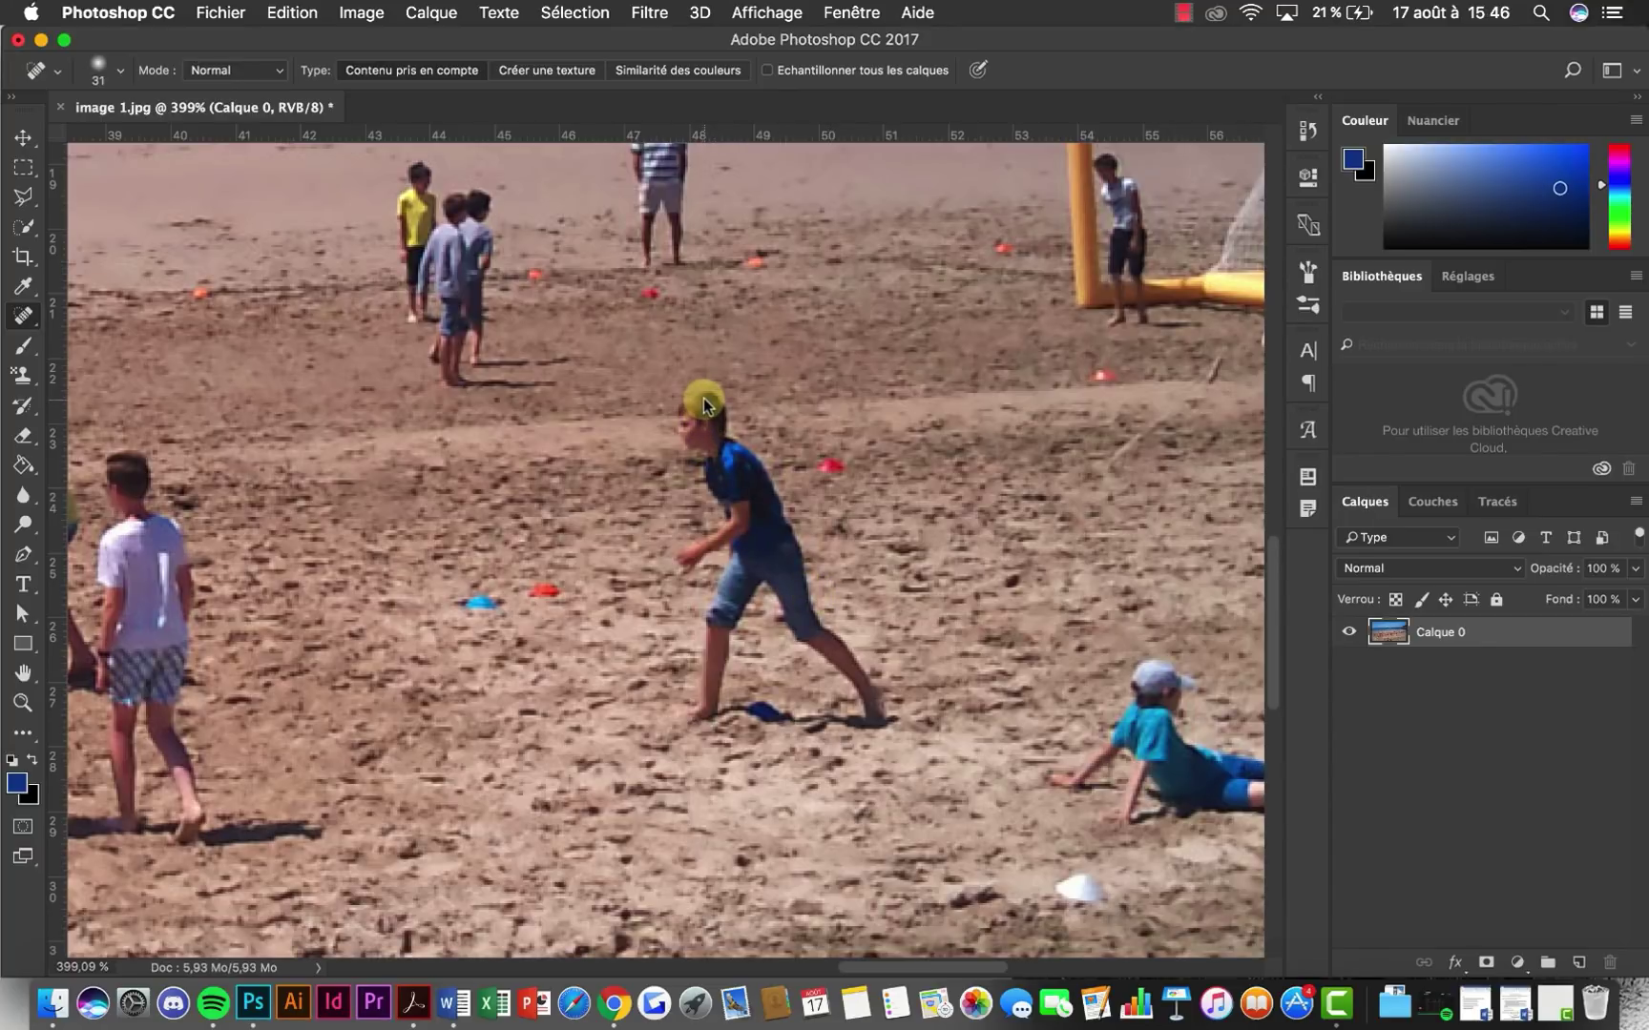
left_click(105, 89)
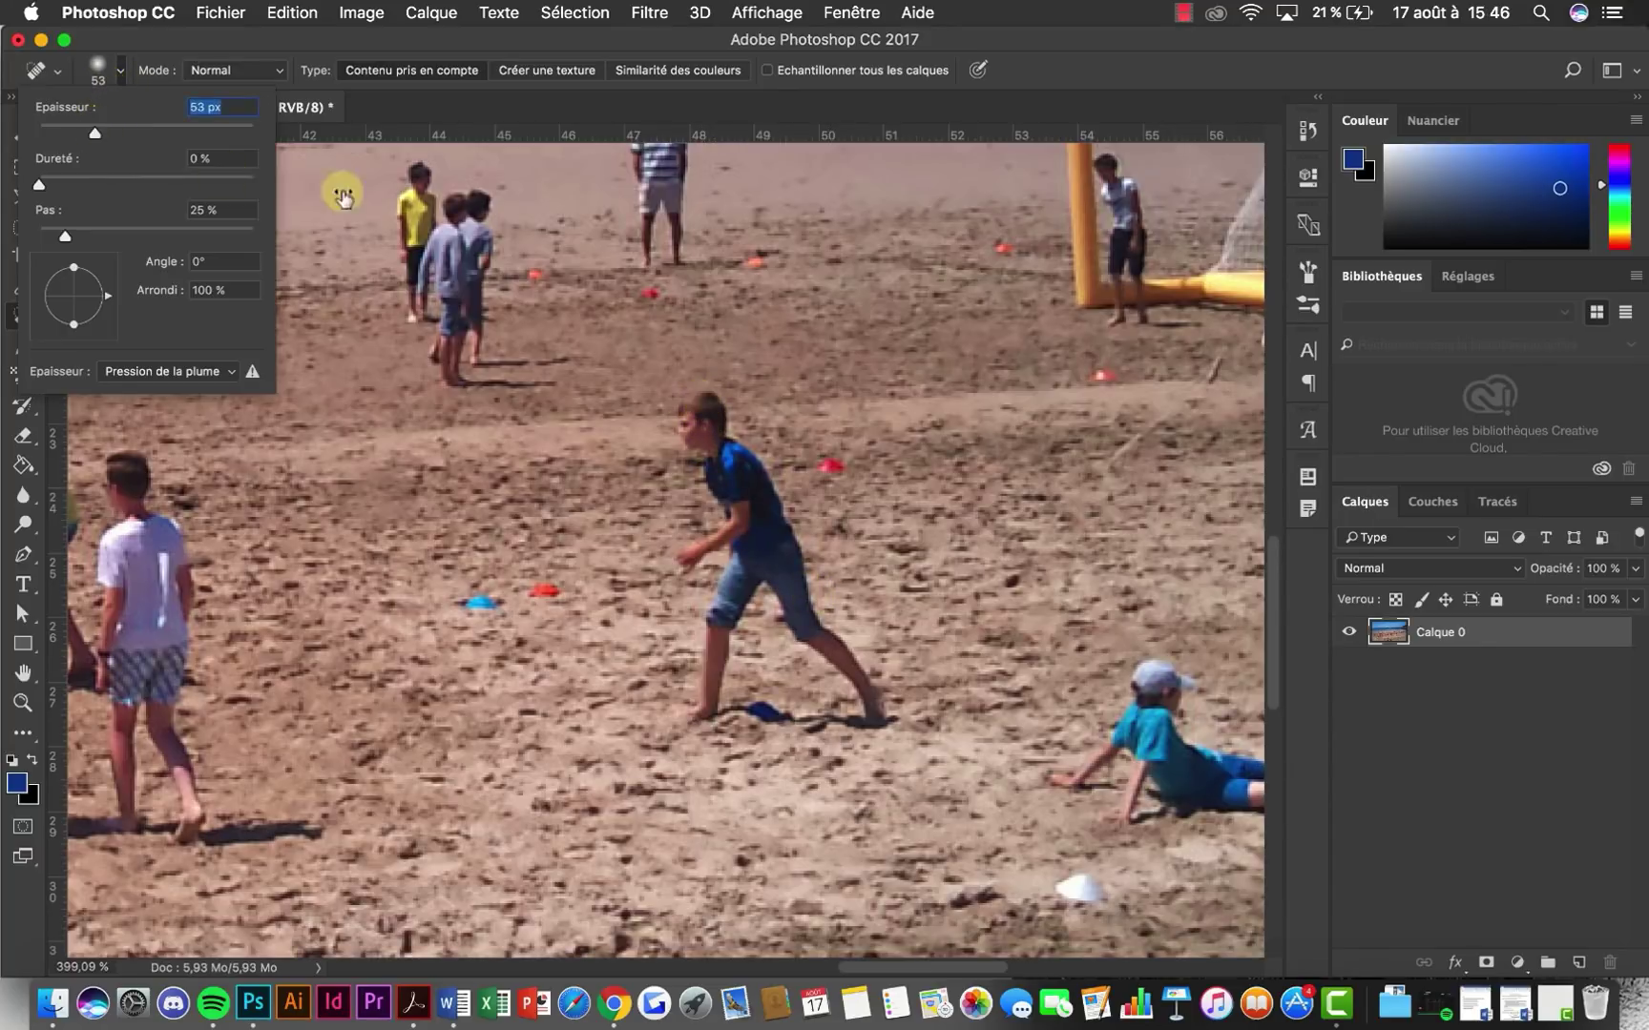
key("Return")
left_click_drag(694, 409, 832, 665)
mouse_move(844, 682)
left_mouse_down()
mouse_move(769, 606)
mouse_move(718, 635)
mouse_move(689, 740)
mouse_move(738, 555)
left_mouse_up()
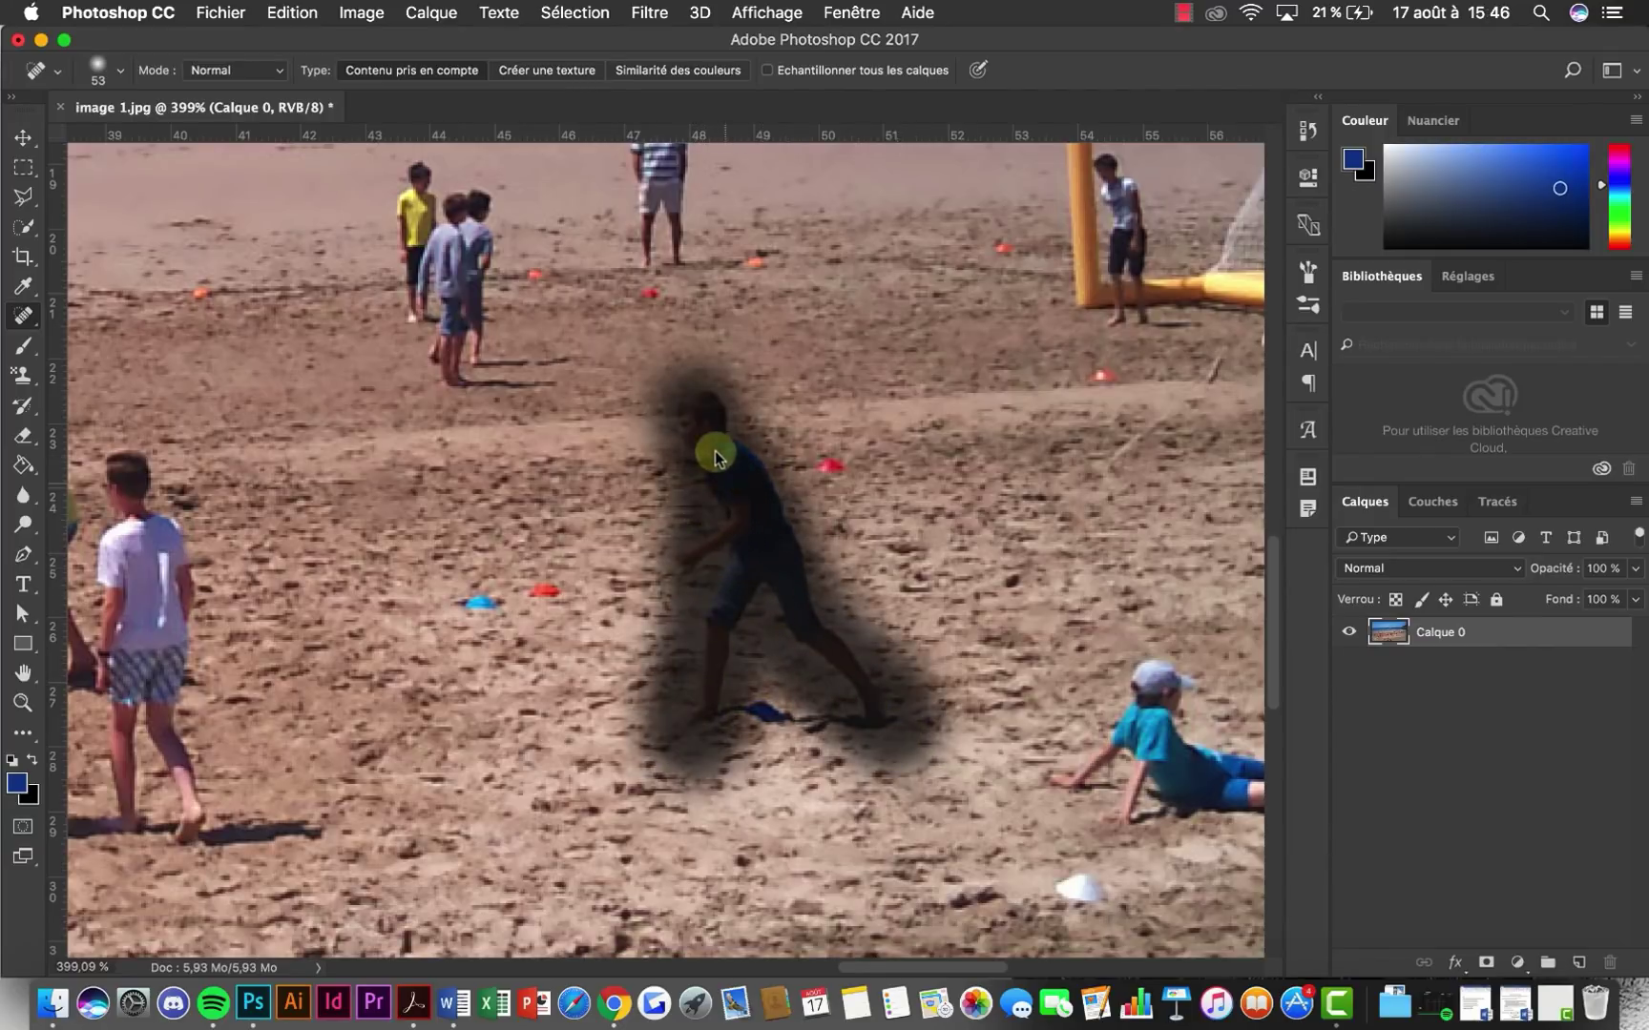
left_click_drag(716, 456, 701, 420)
scroll(763, 744, "down", 3)
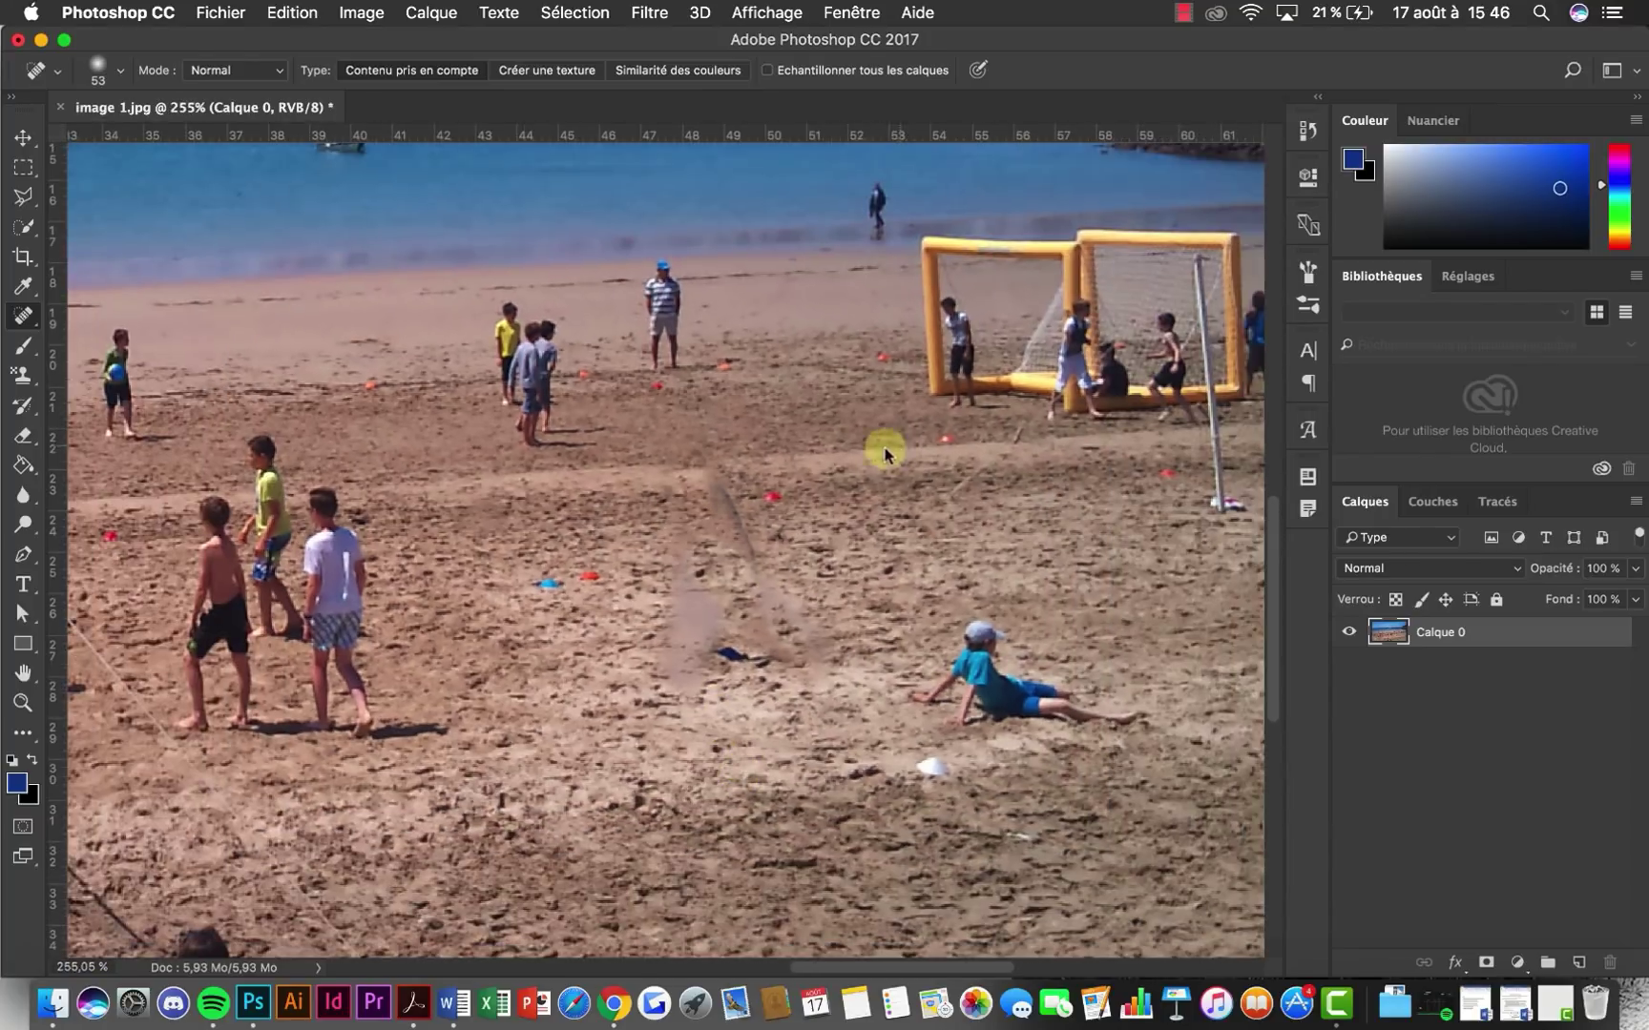
Switch to the Move tool and examine the healed sand where the running boy stood, up close and in the whole photo
scroll(683, 668, "down", 5)
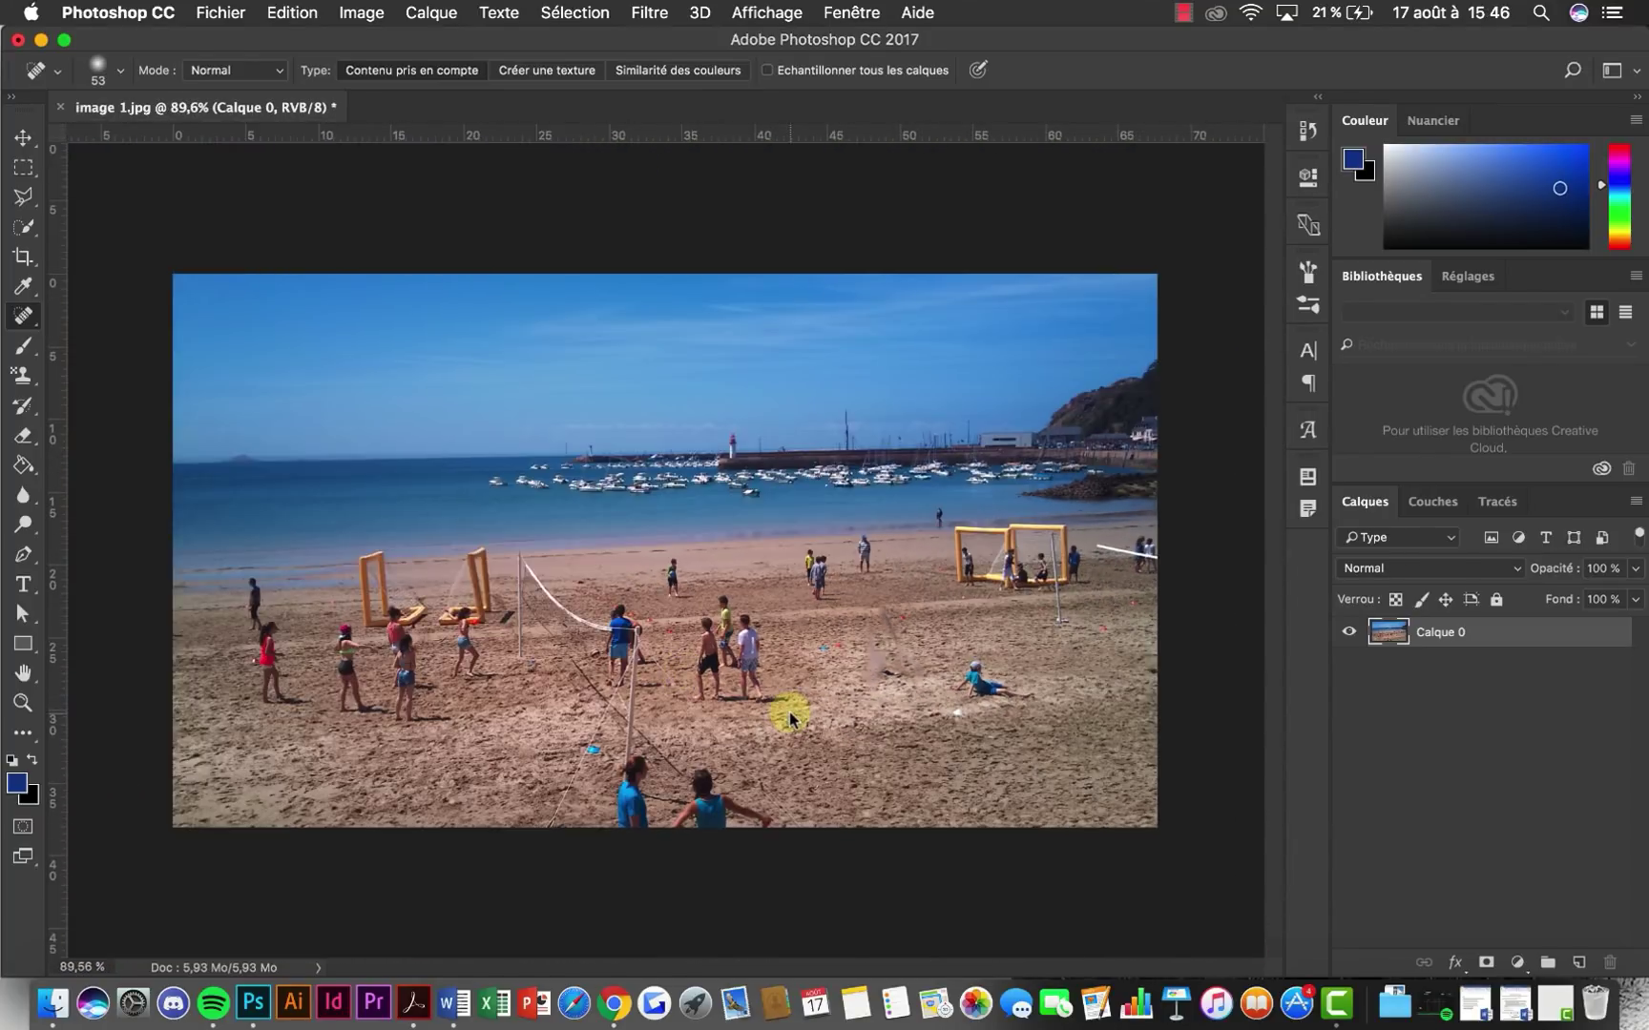
left_click(23, 136)
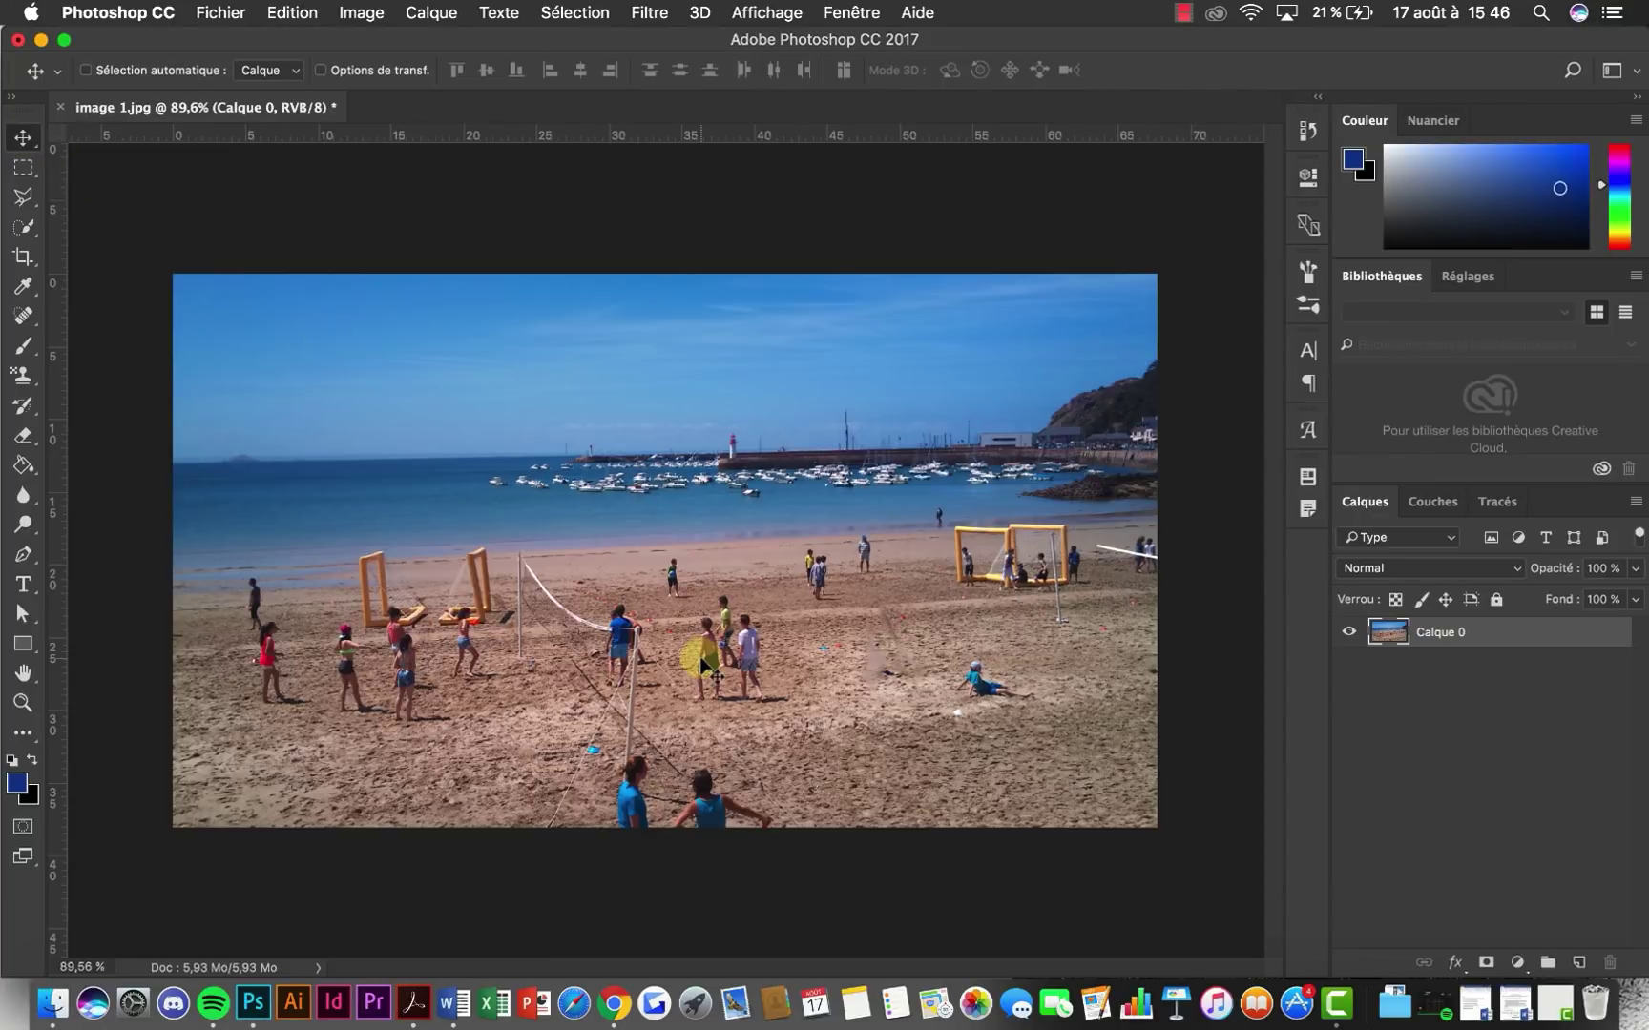
scroll(701, 661, "up", 2)
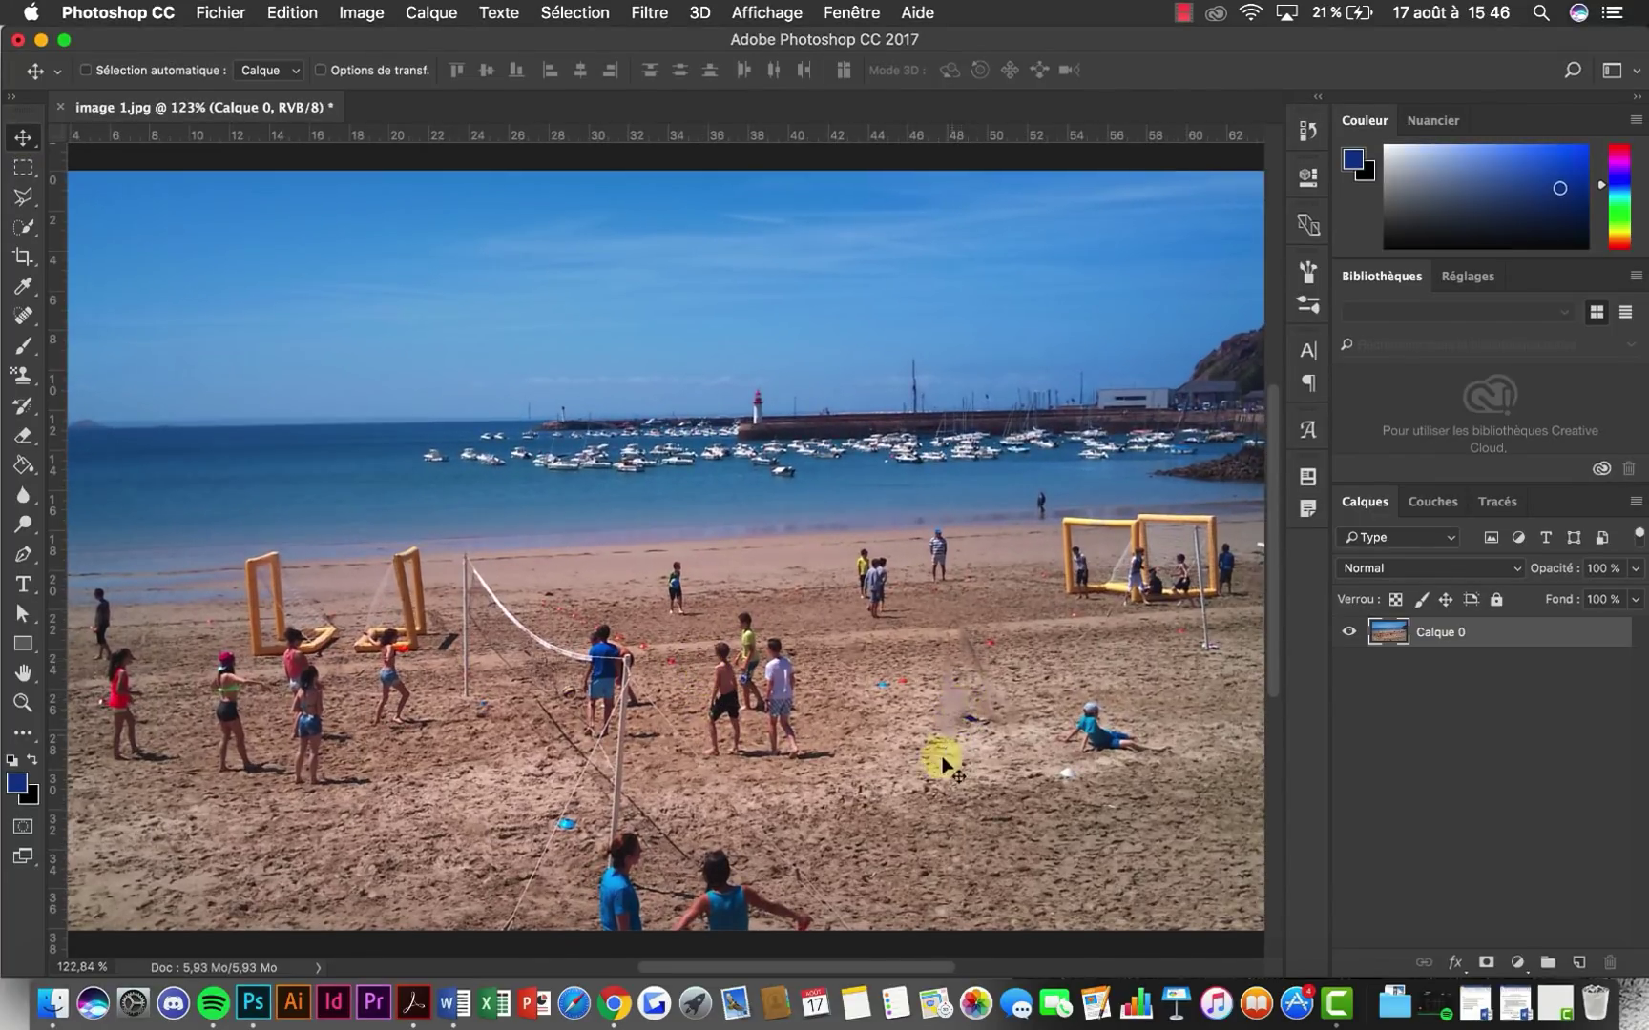
scroll(928, 780, "up", 4)
scroll(927, 787, "up", 3)
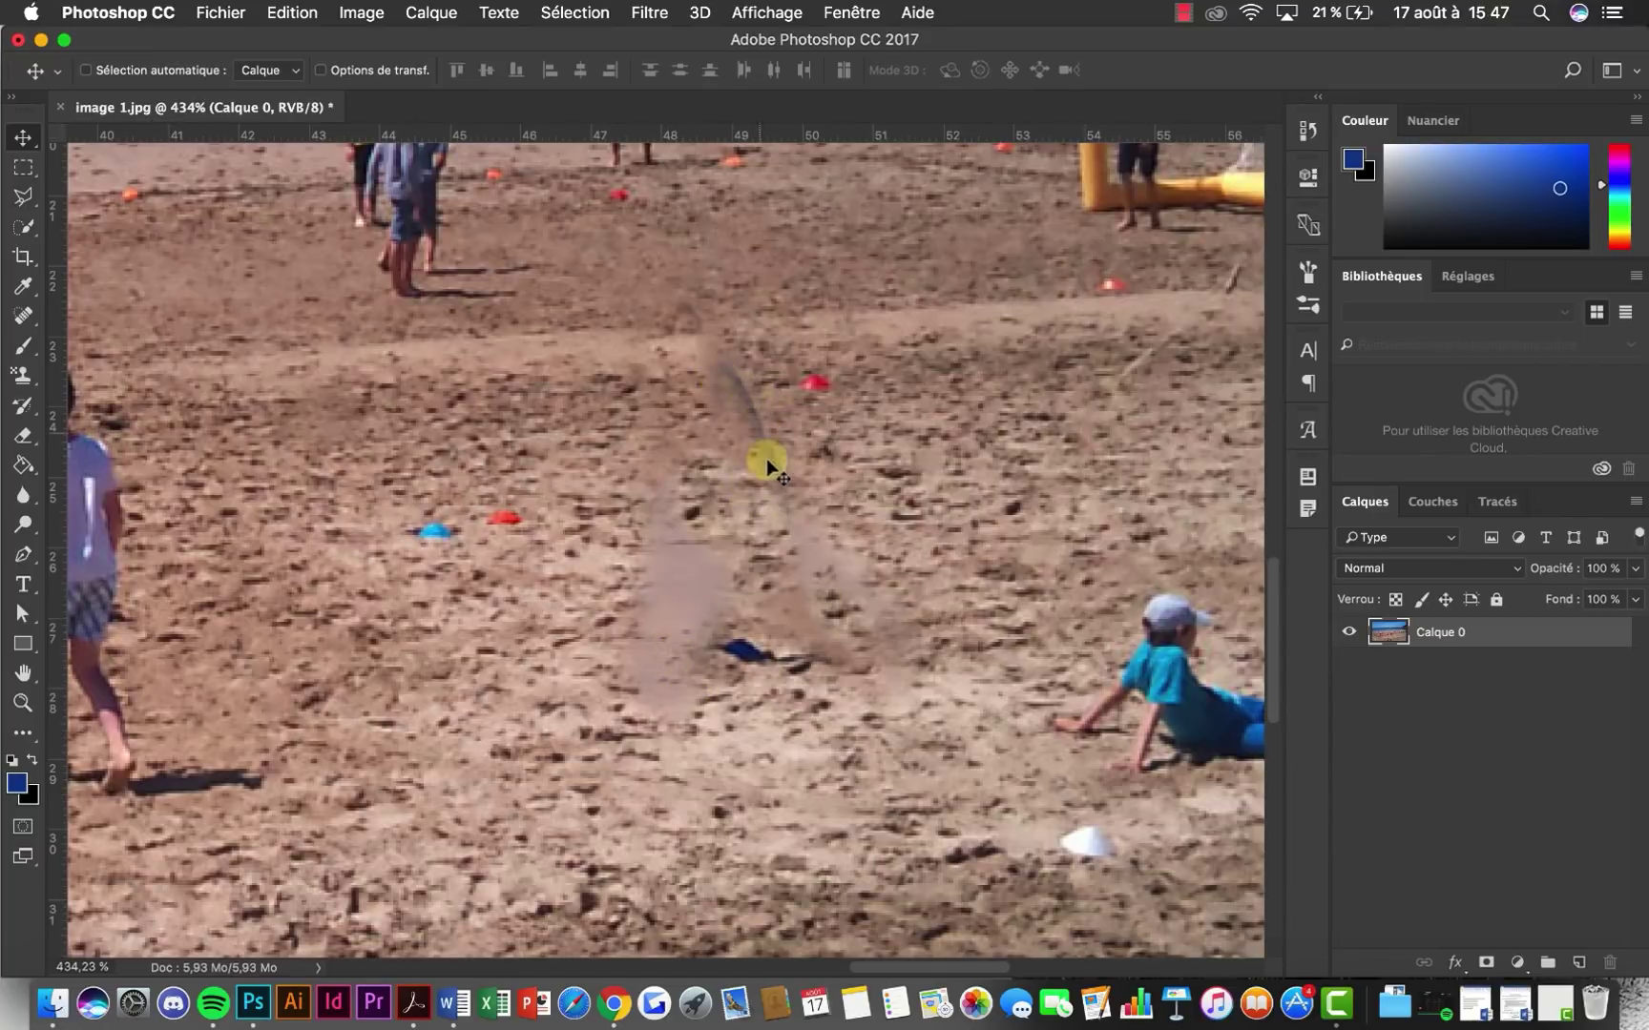
scroll(740, 689, "down", 5)
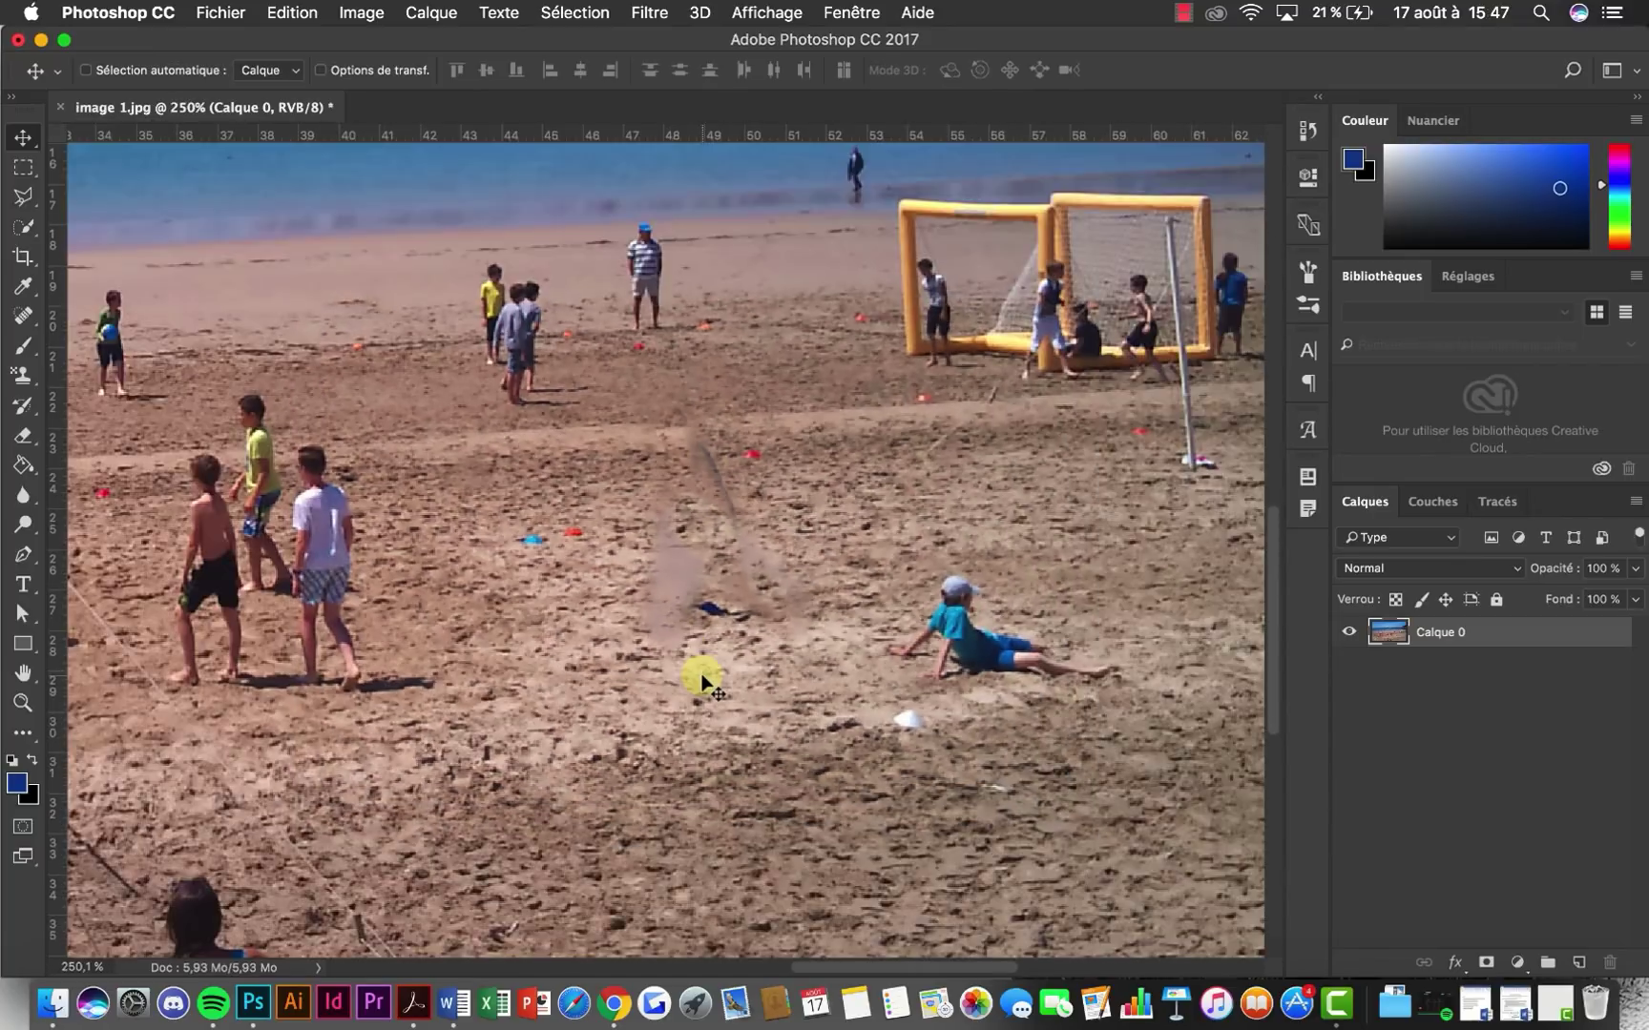
scroll(704, 677, "down", 2)
scroll(706, 675, "up", 4)
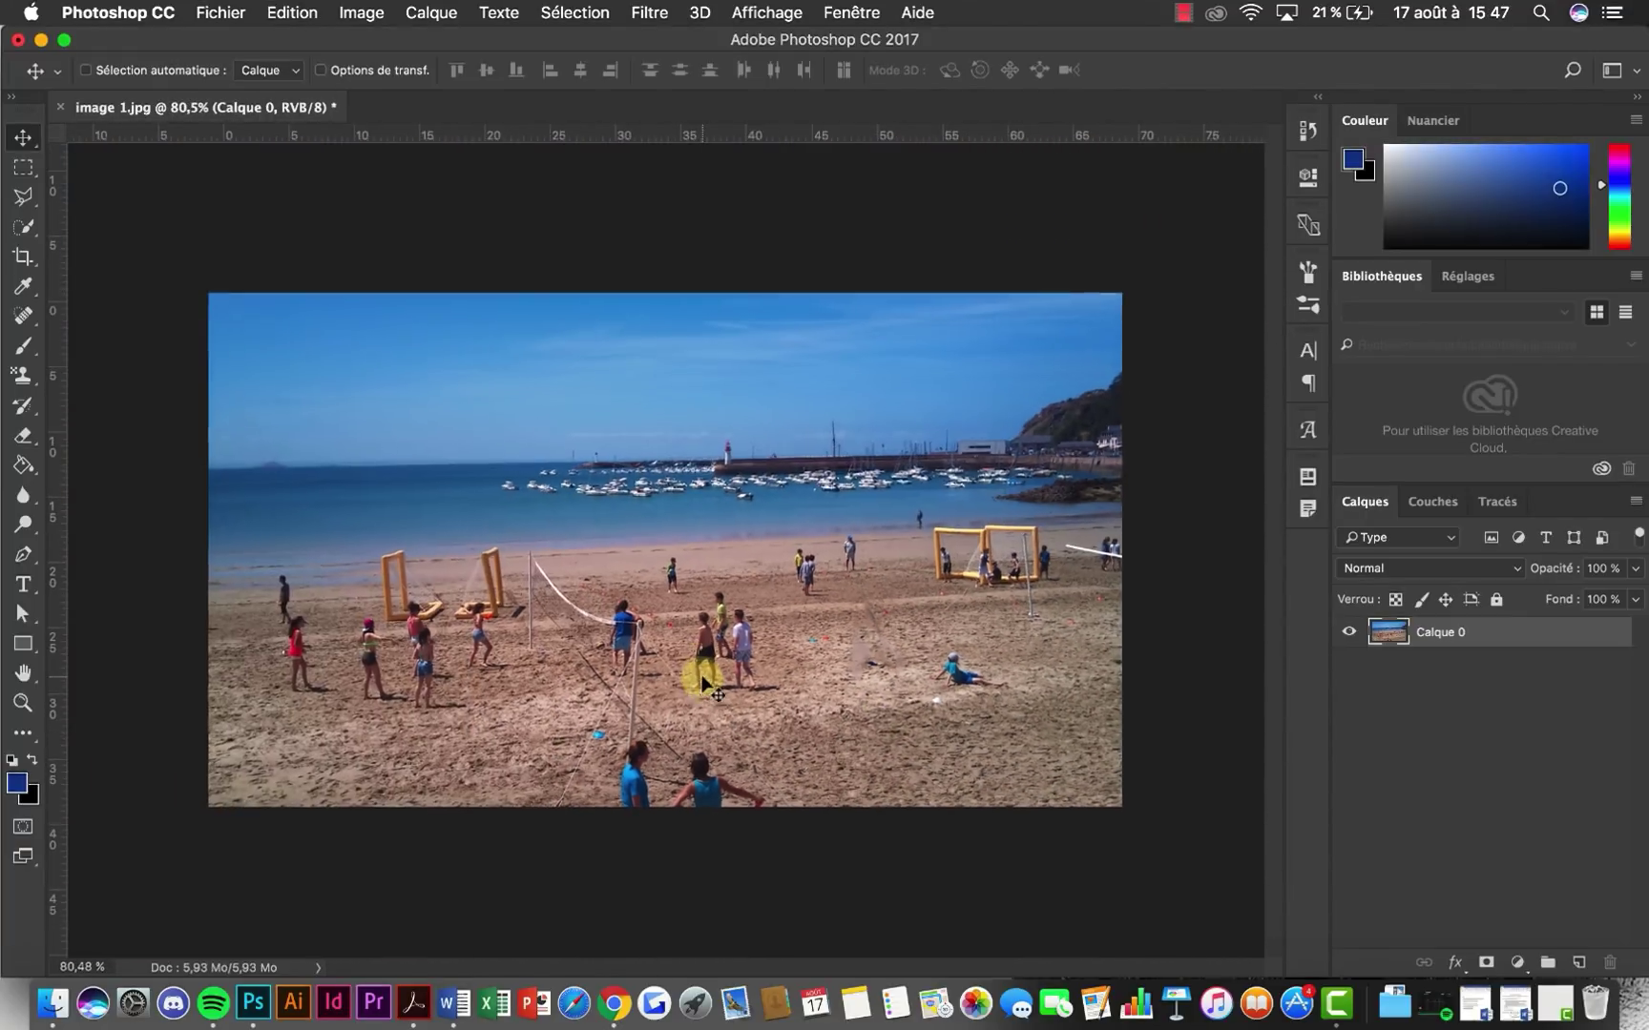
scroll(654, 860, "down", 1)
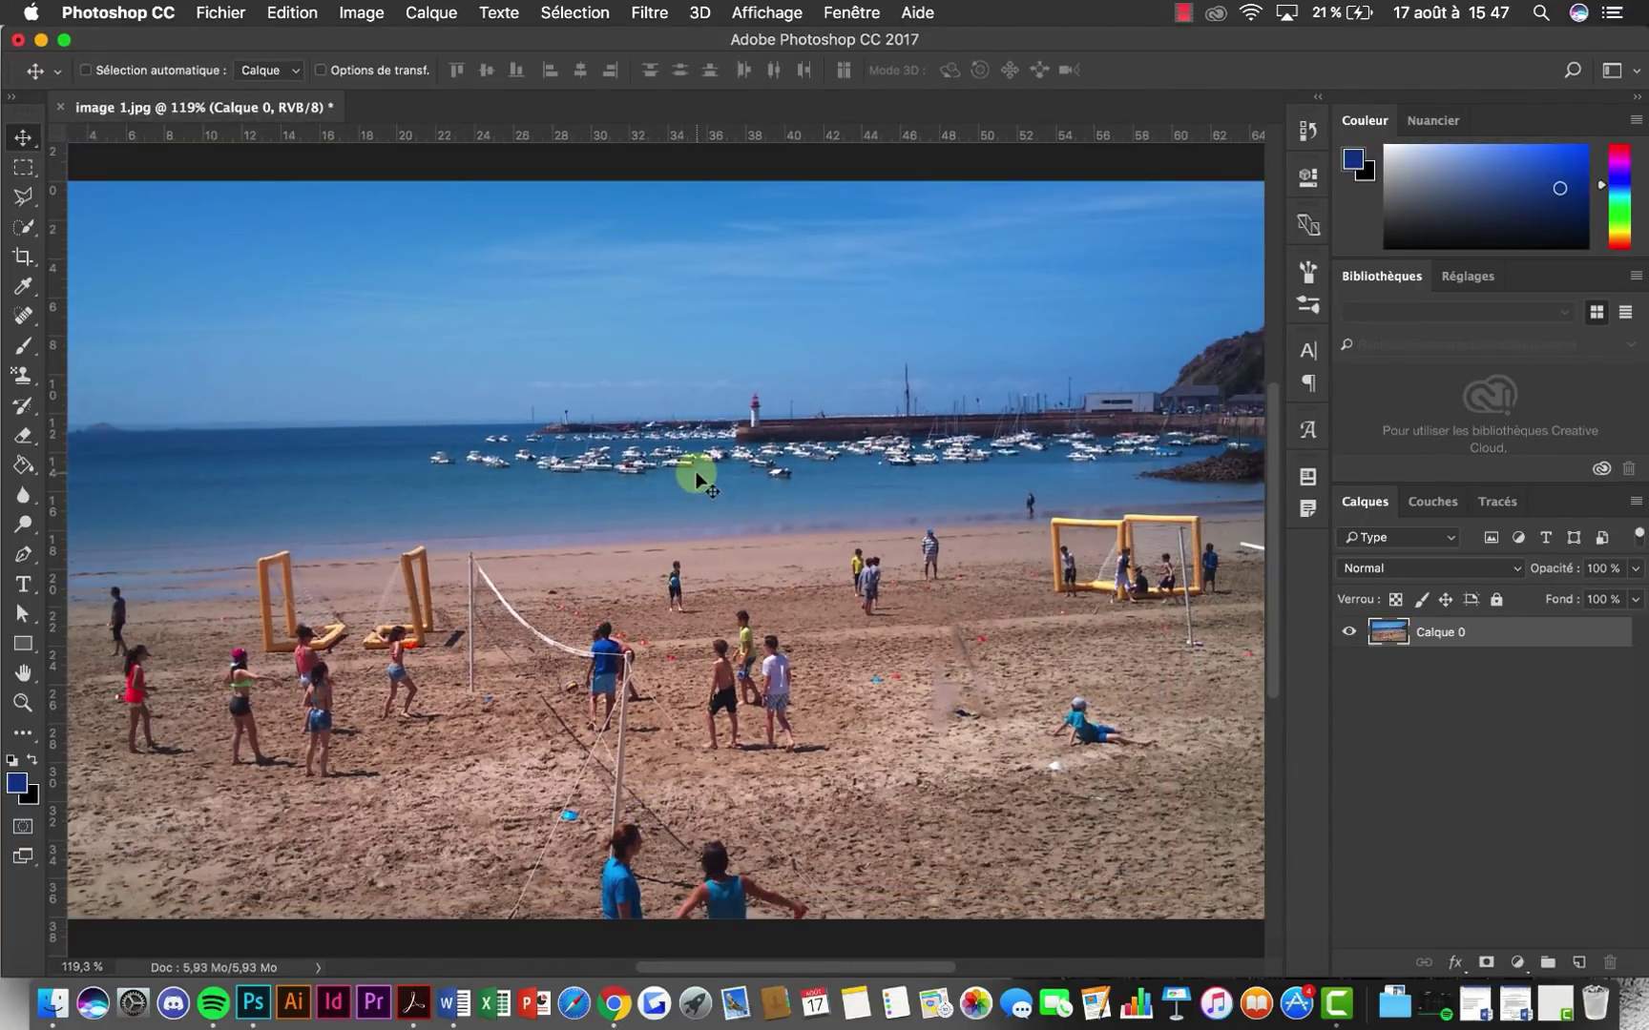
scroll(694, 485, "down", 2)
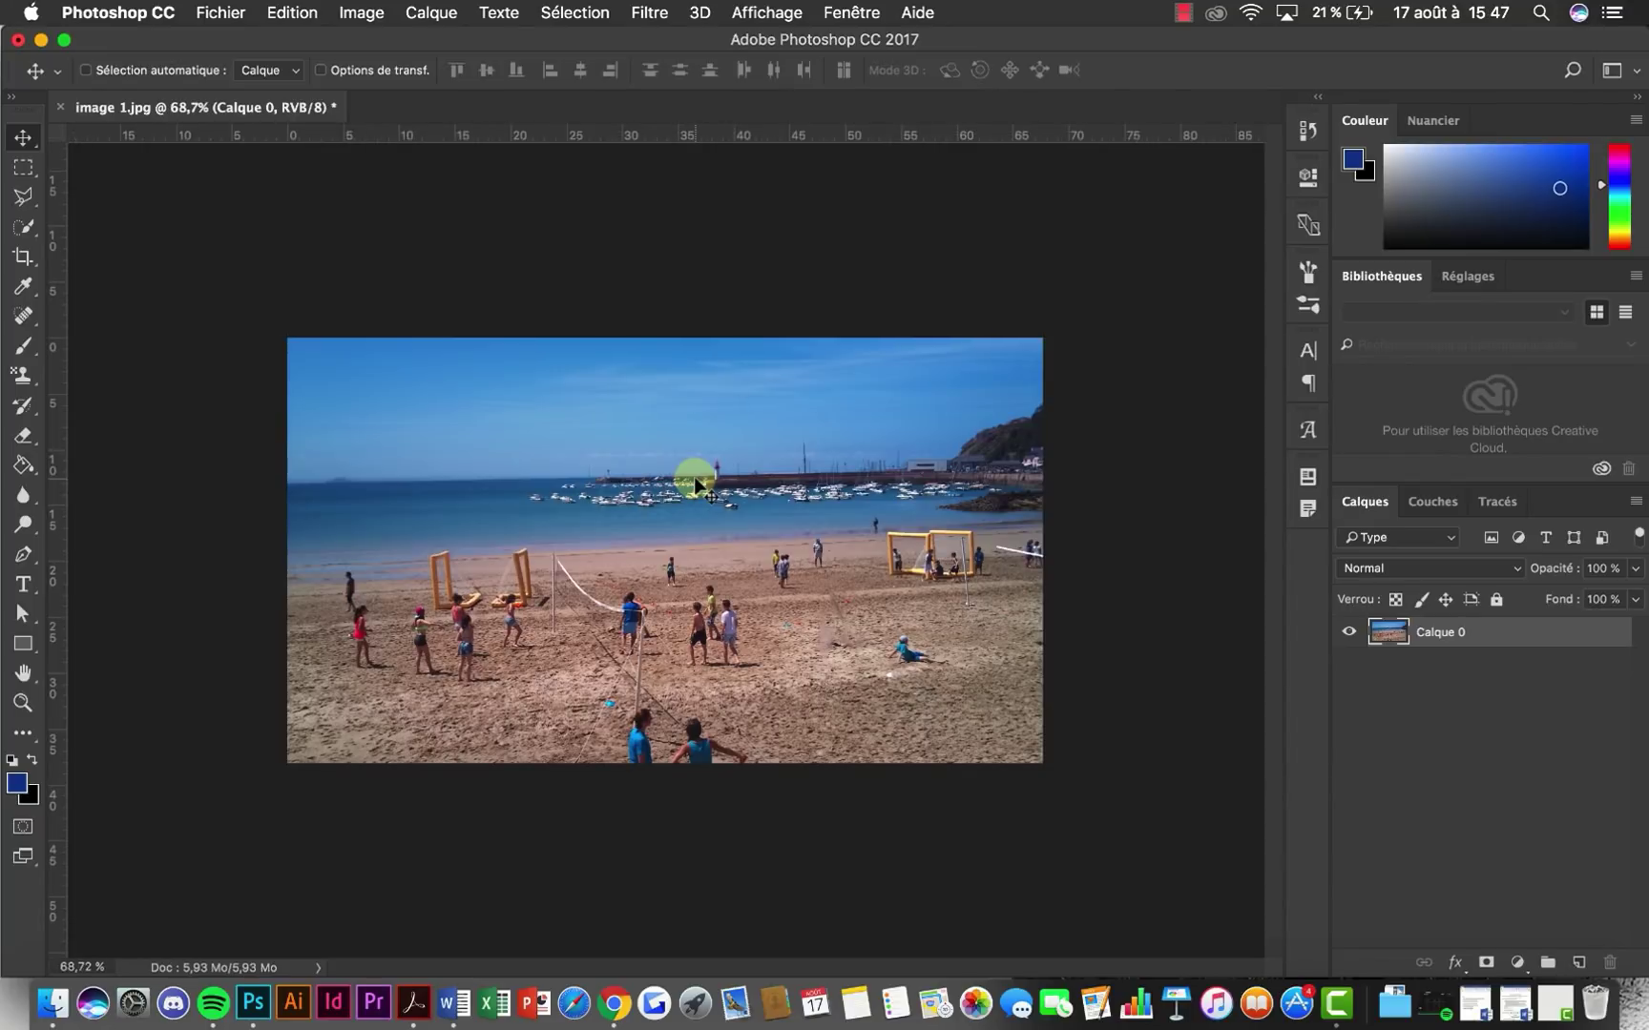
scroll(694, 485, "up", 1)
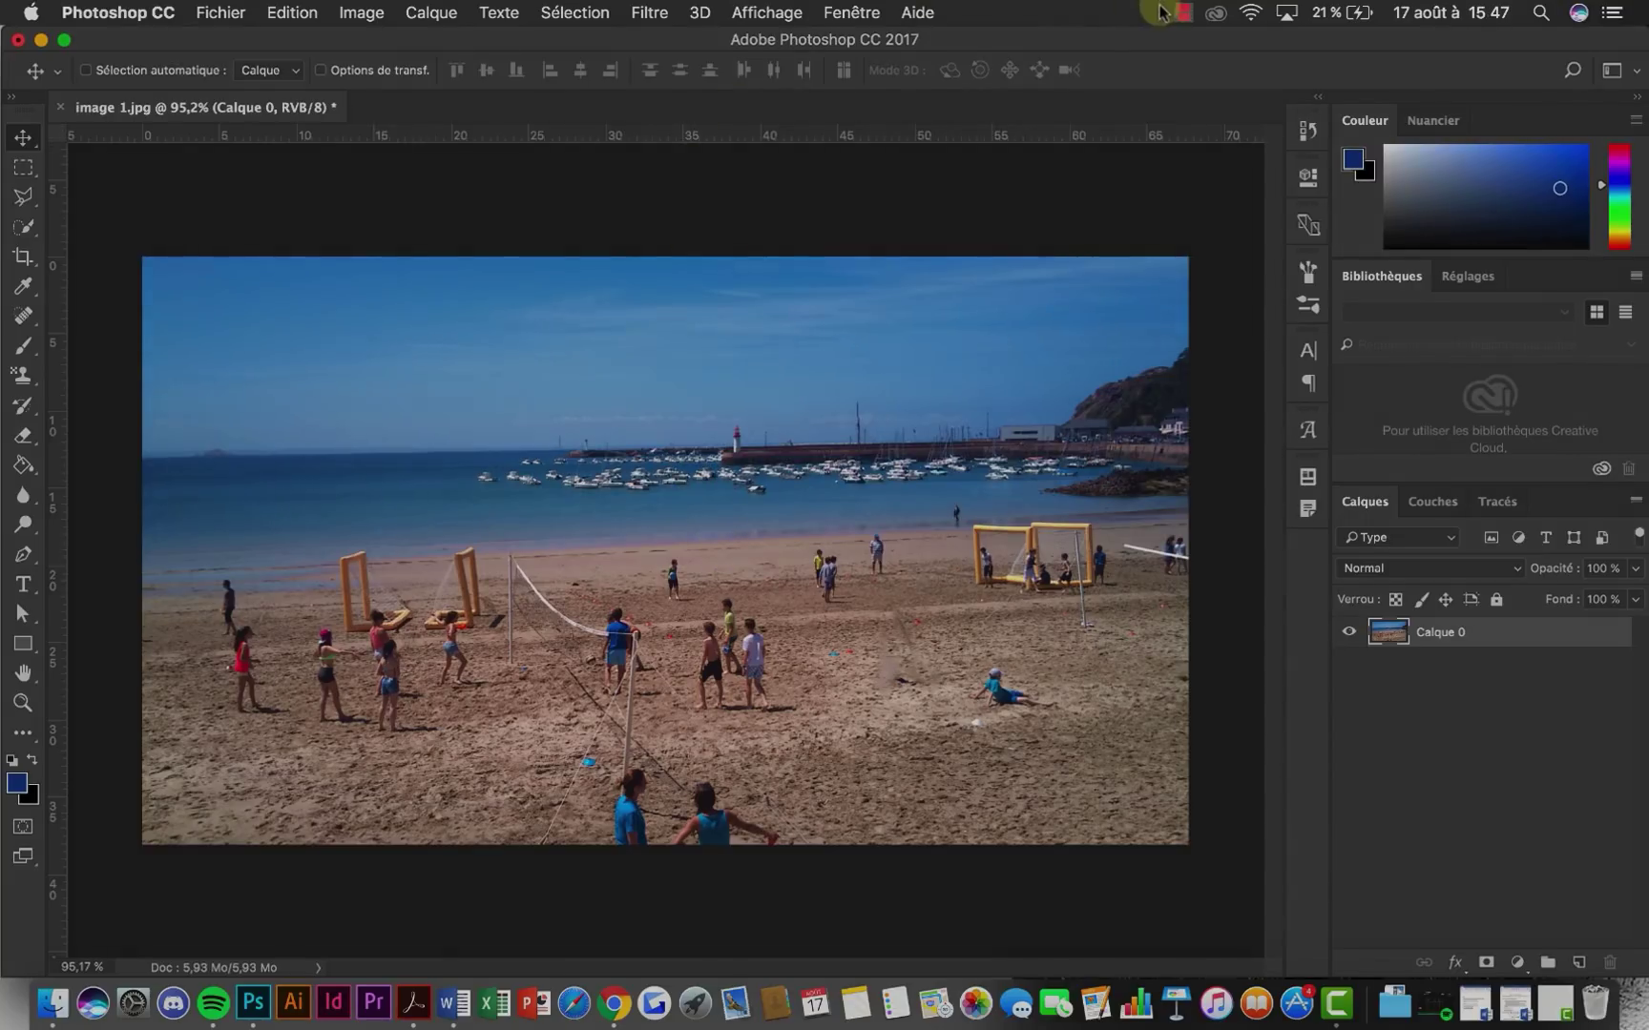
left_click(1162, 11)
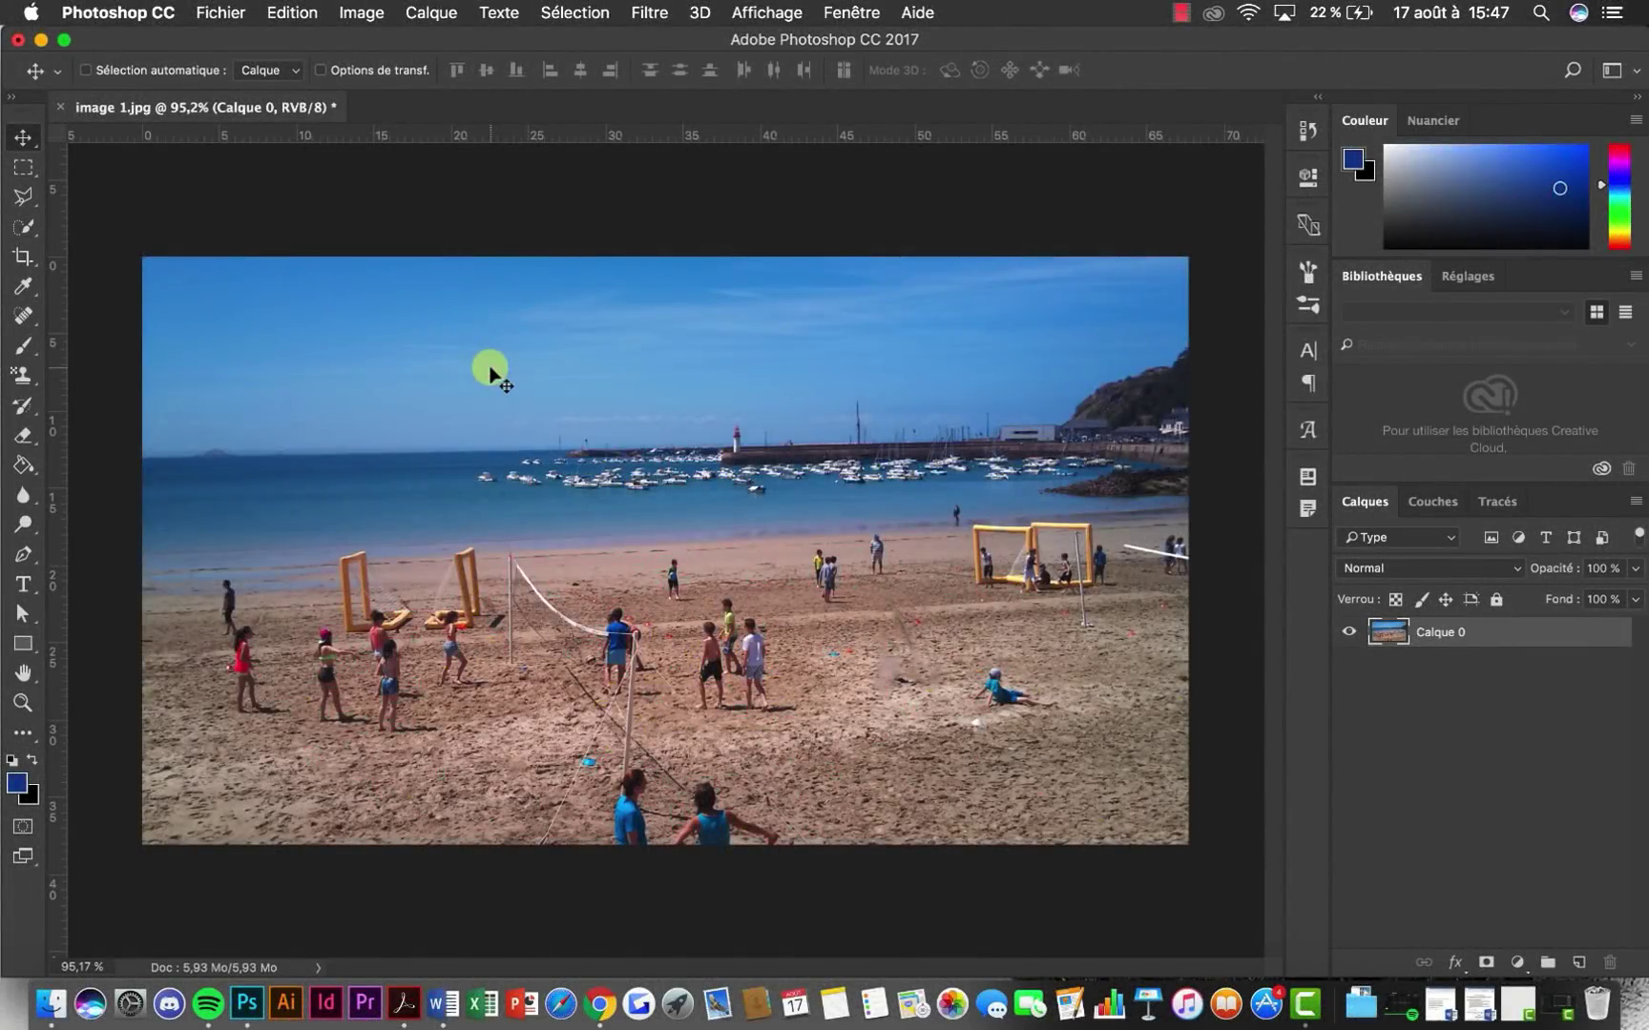
Open the road photo image 2.jpg alongside the beach photo
left_click(220, 12)
left_click(234, 62)
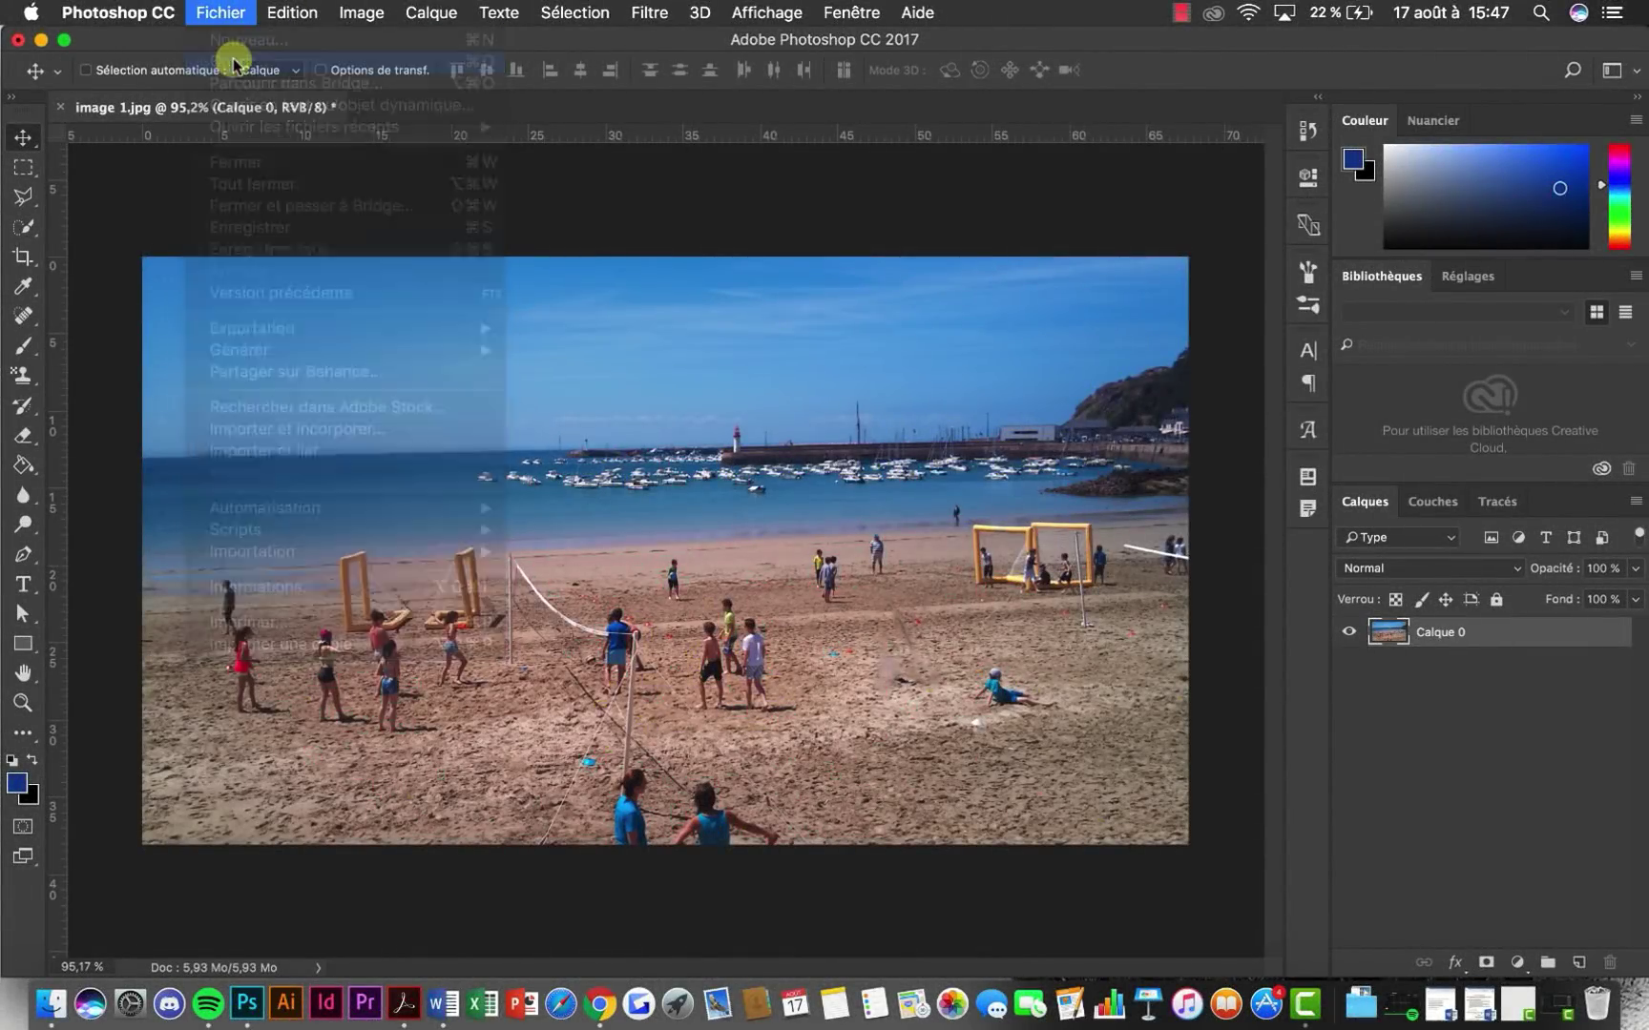
double_click(680, 240)
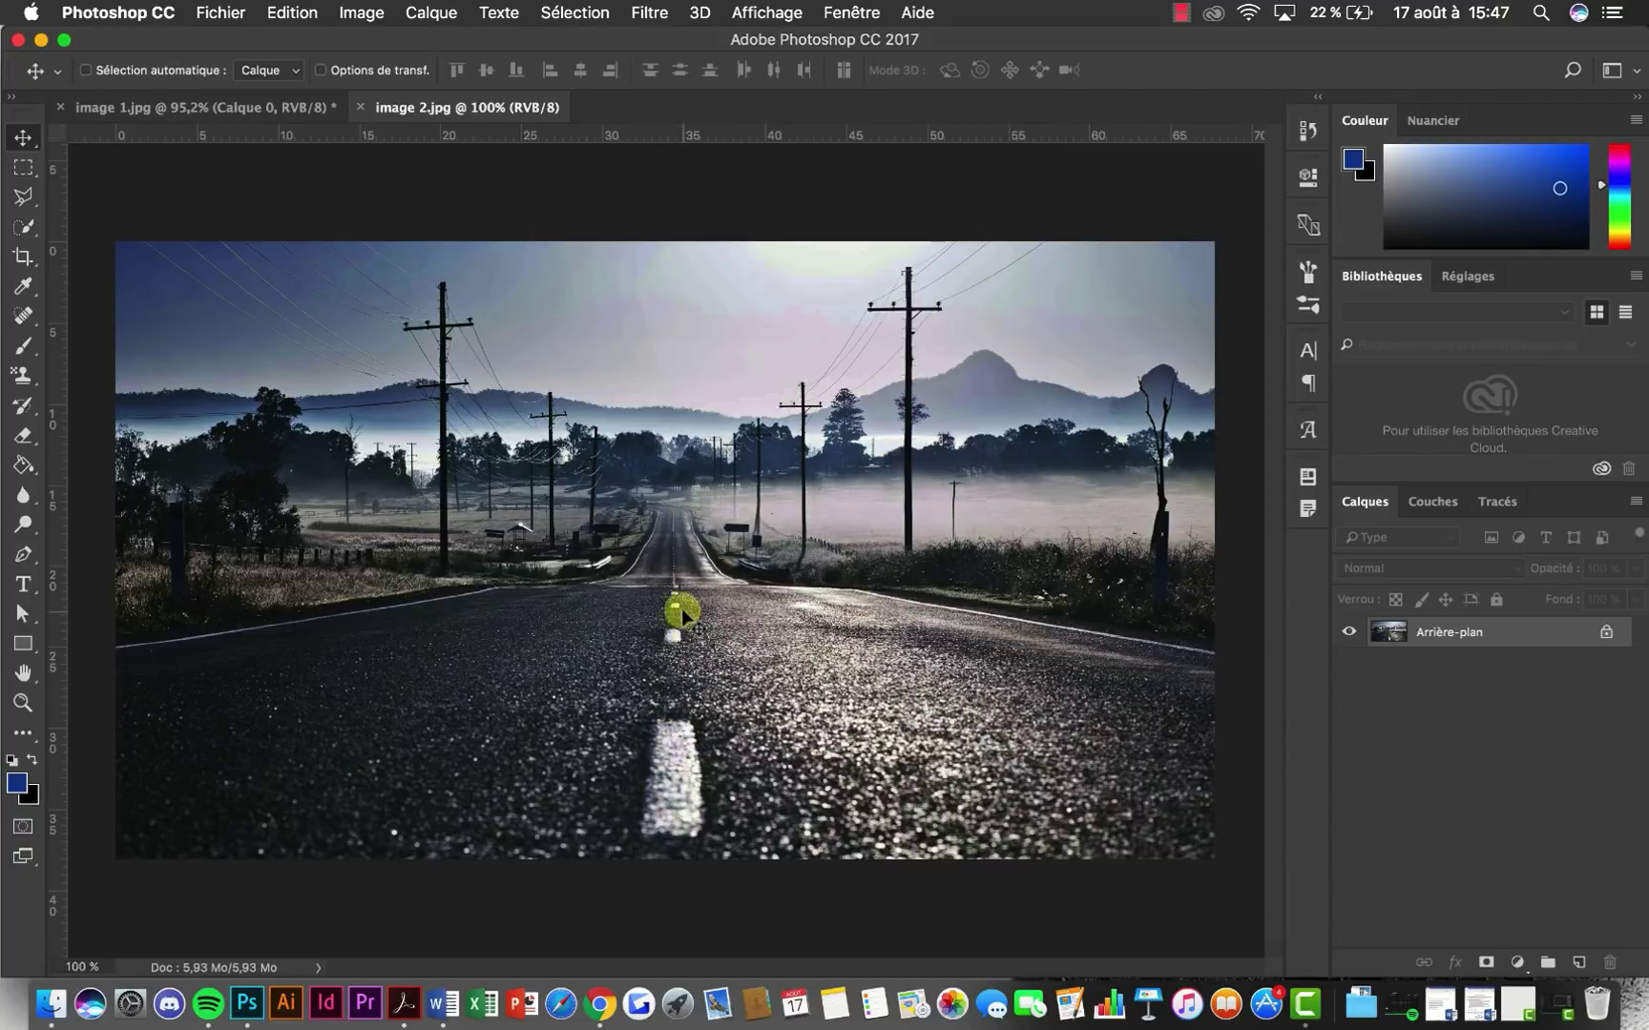
scroll(652, 784, "up", 5)
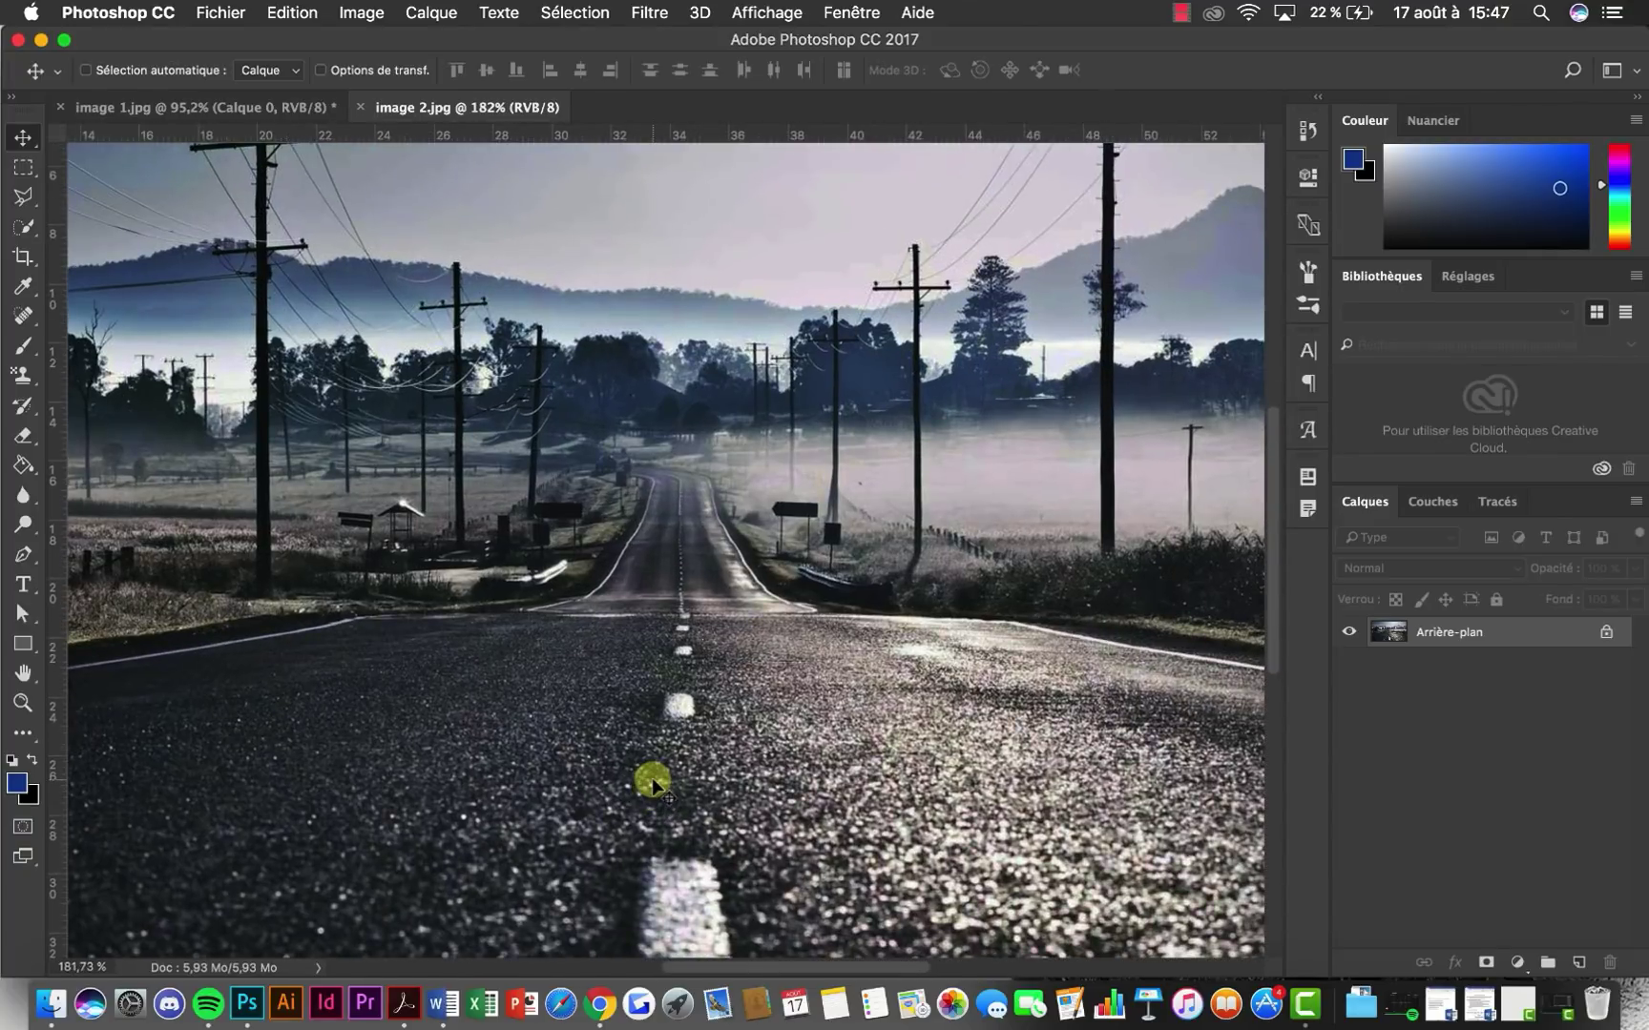
Unlock the background layer of the road photo
scroll(648, 780, "down", 5)
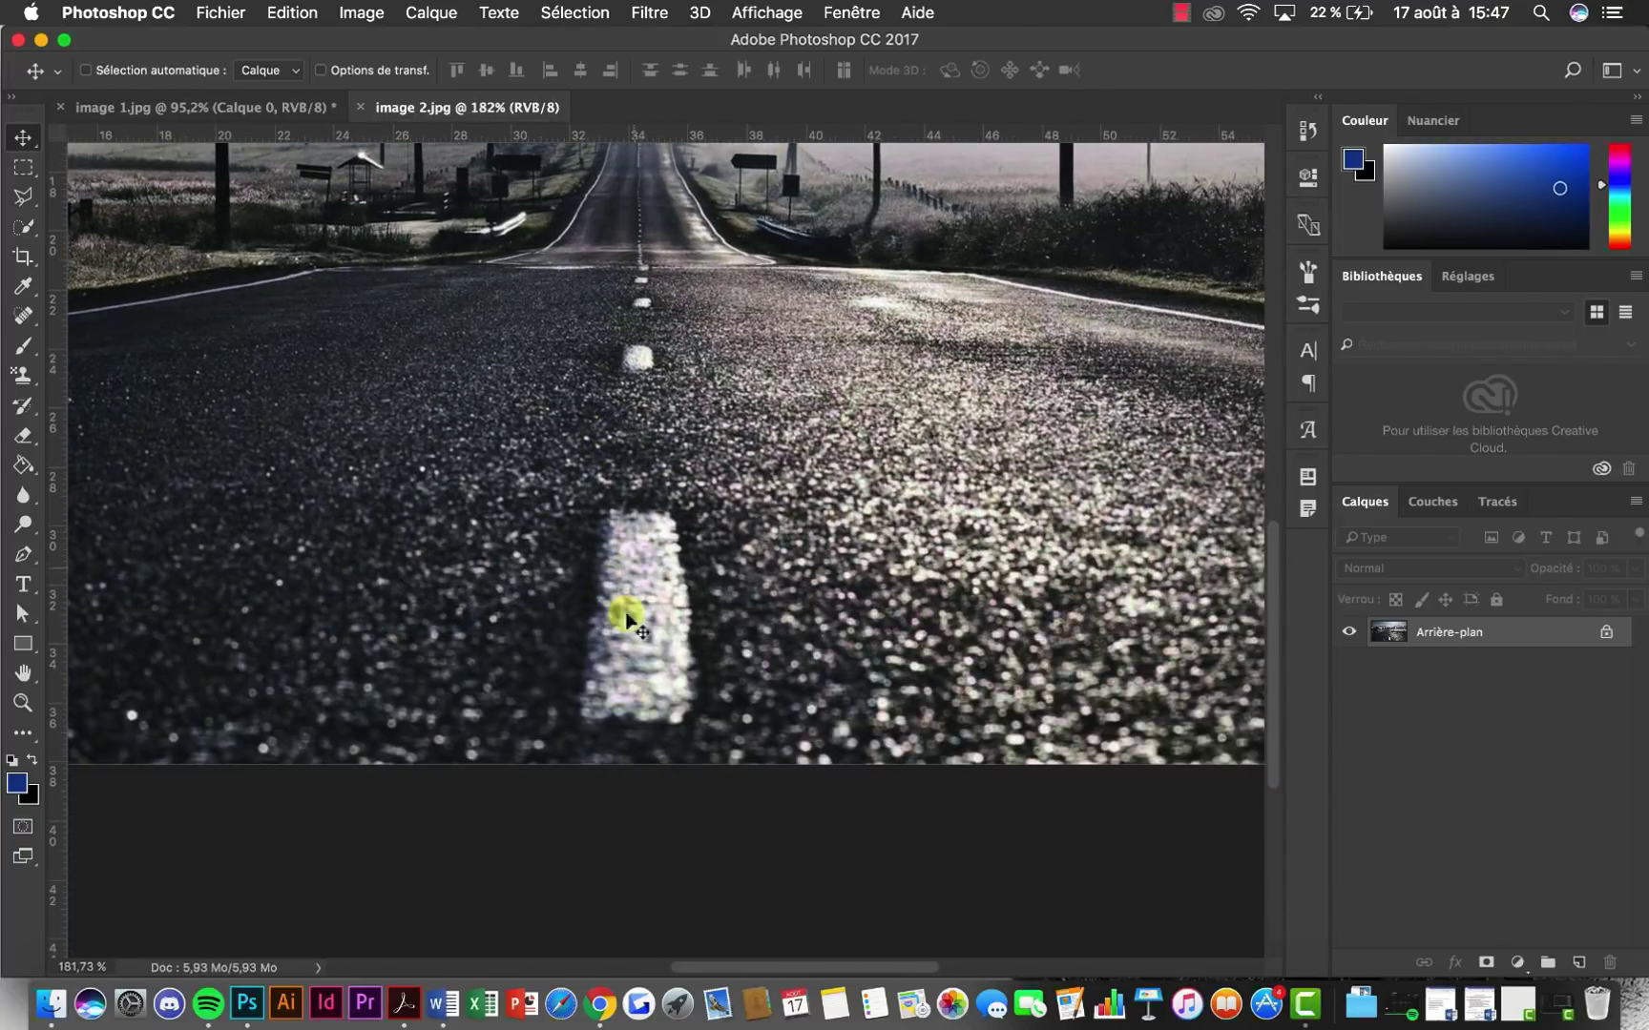
key("super+minus")
scroll(619, 703, "down", 8)
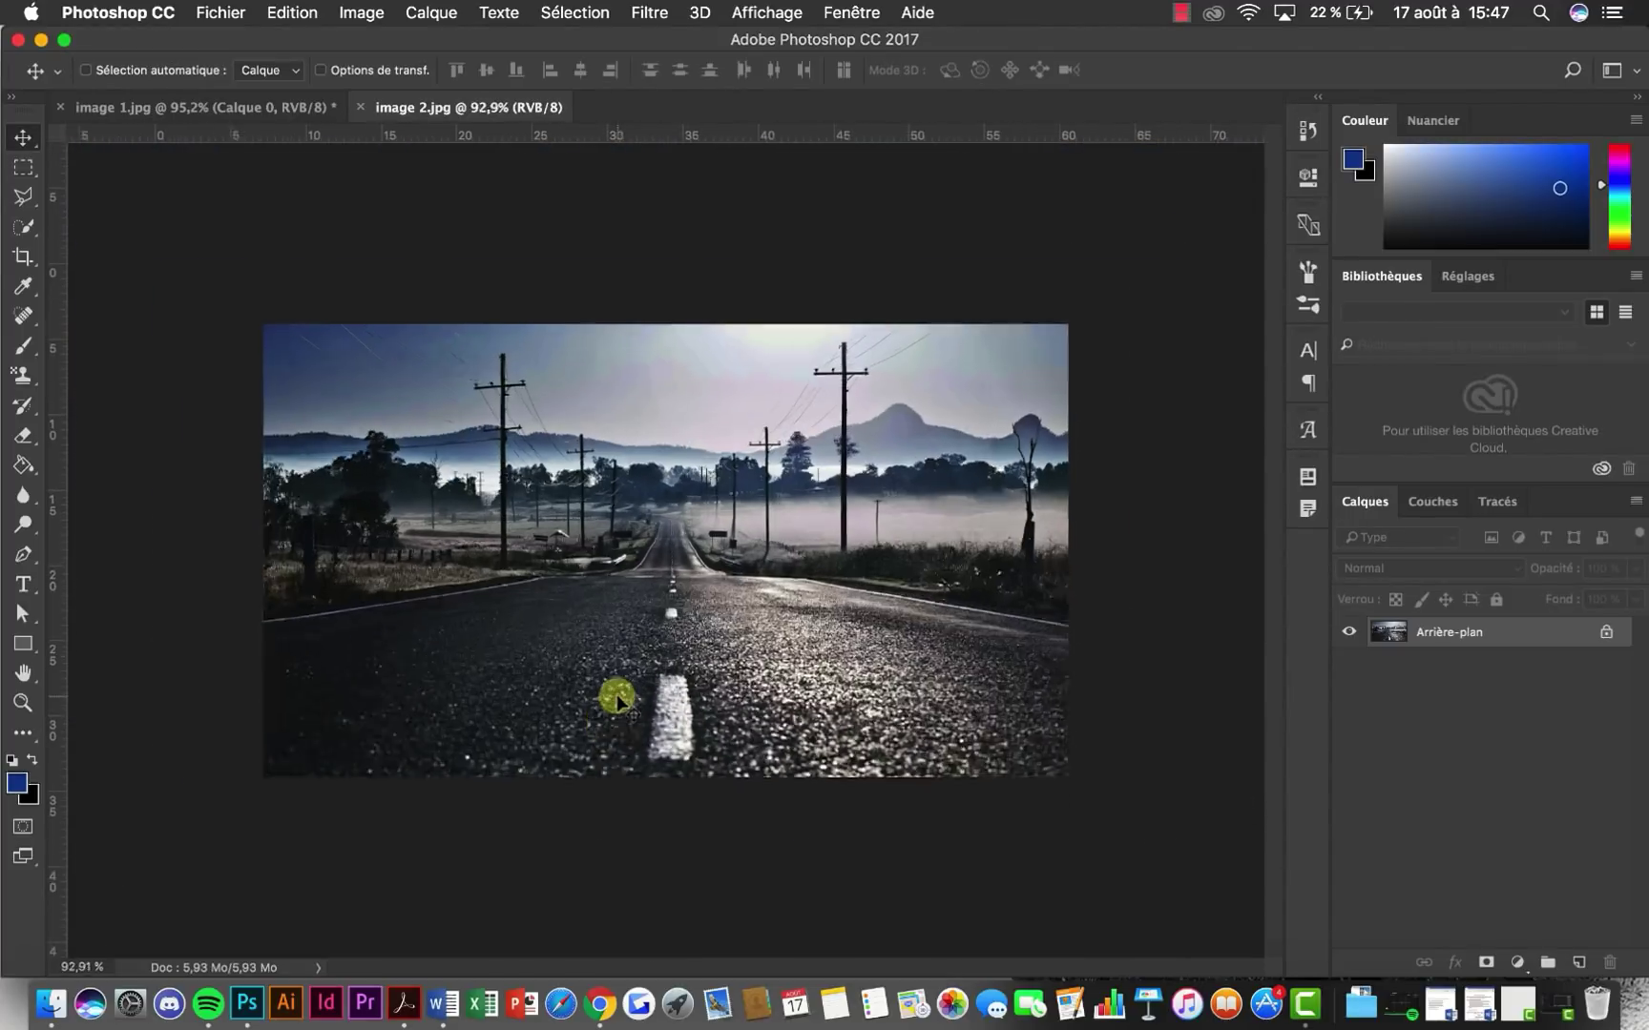
scroll(618, 703, "up", 5)
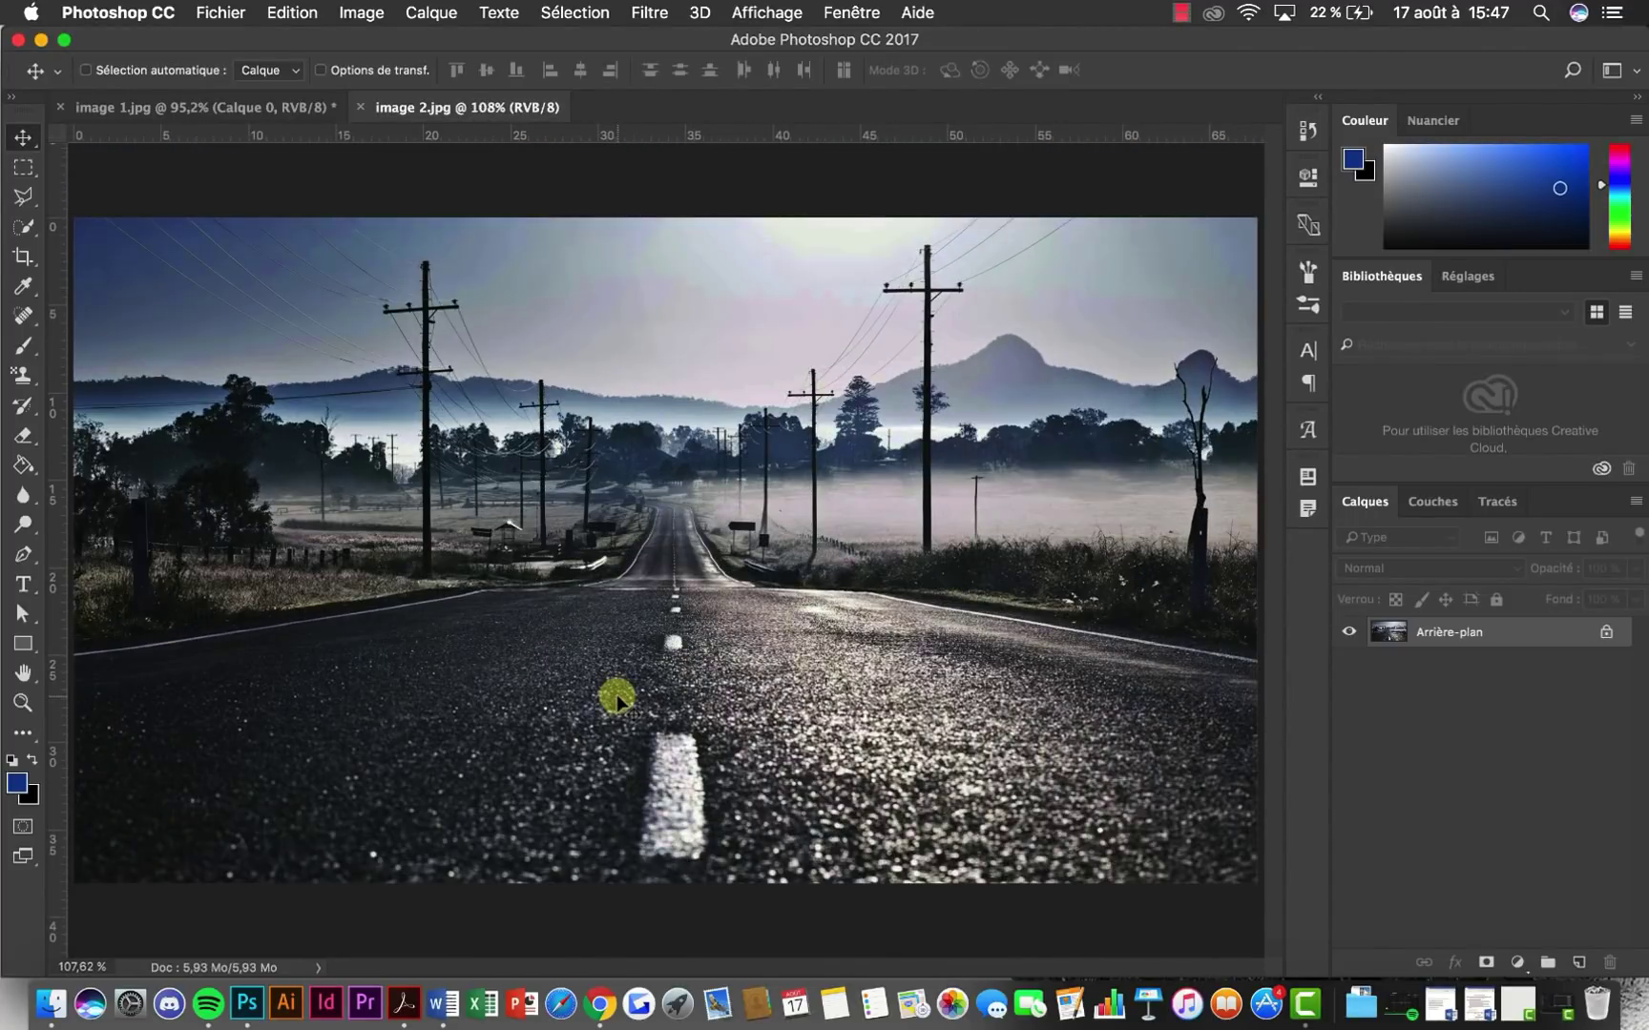
scroll(663, 742, "down", 3)
scroll(662, 742, "up", 2)
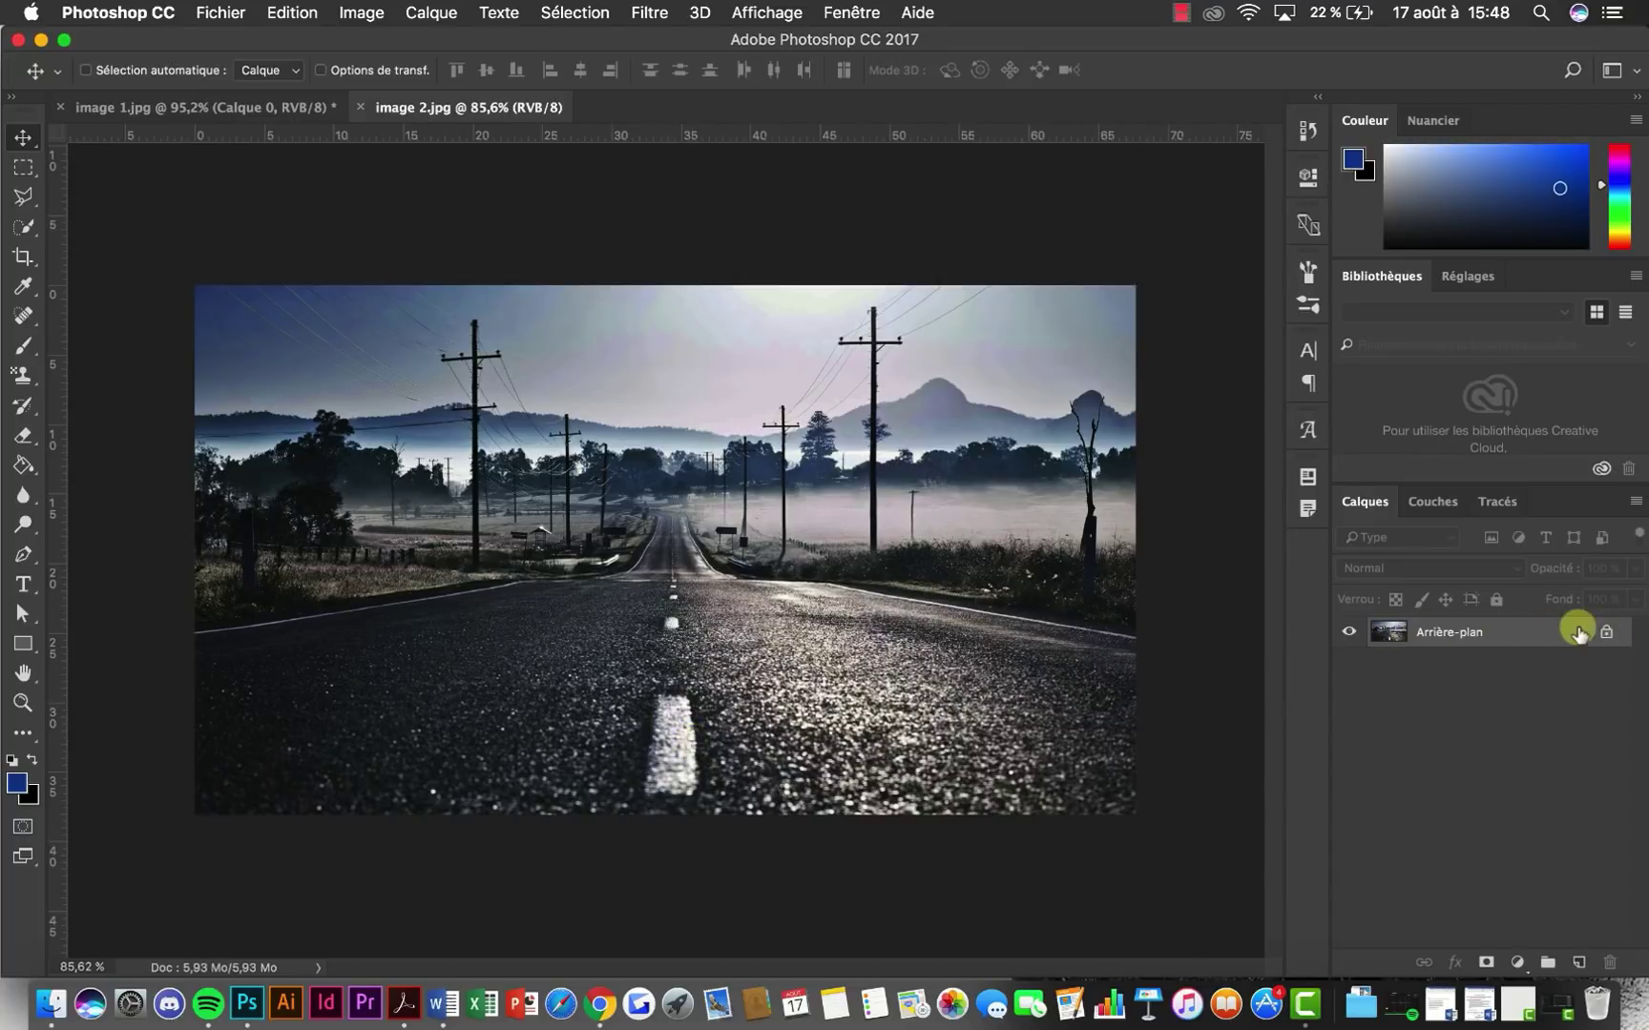
left_click(1607, 633)
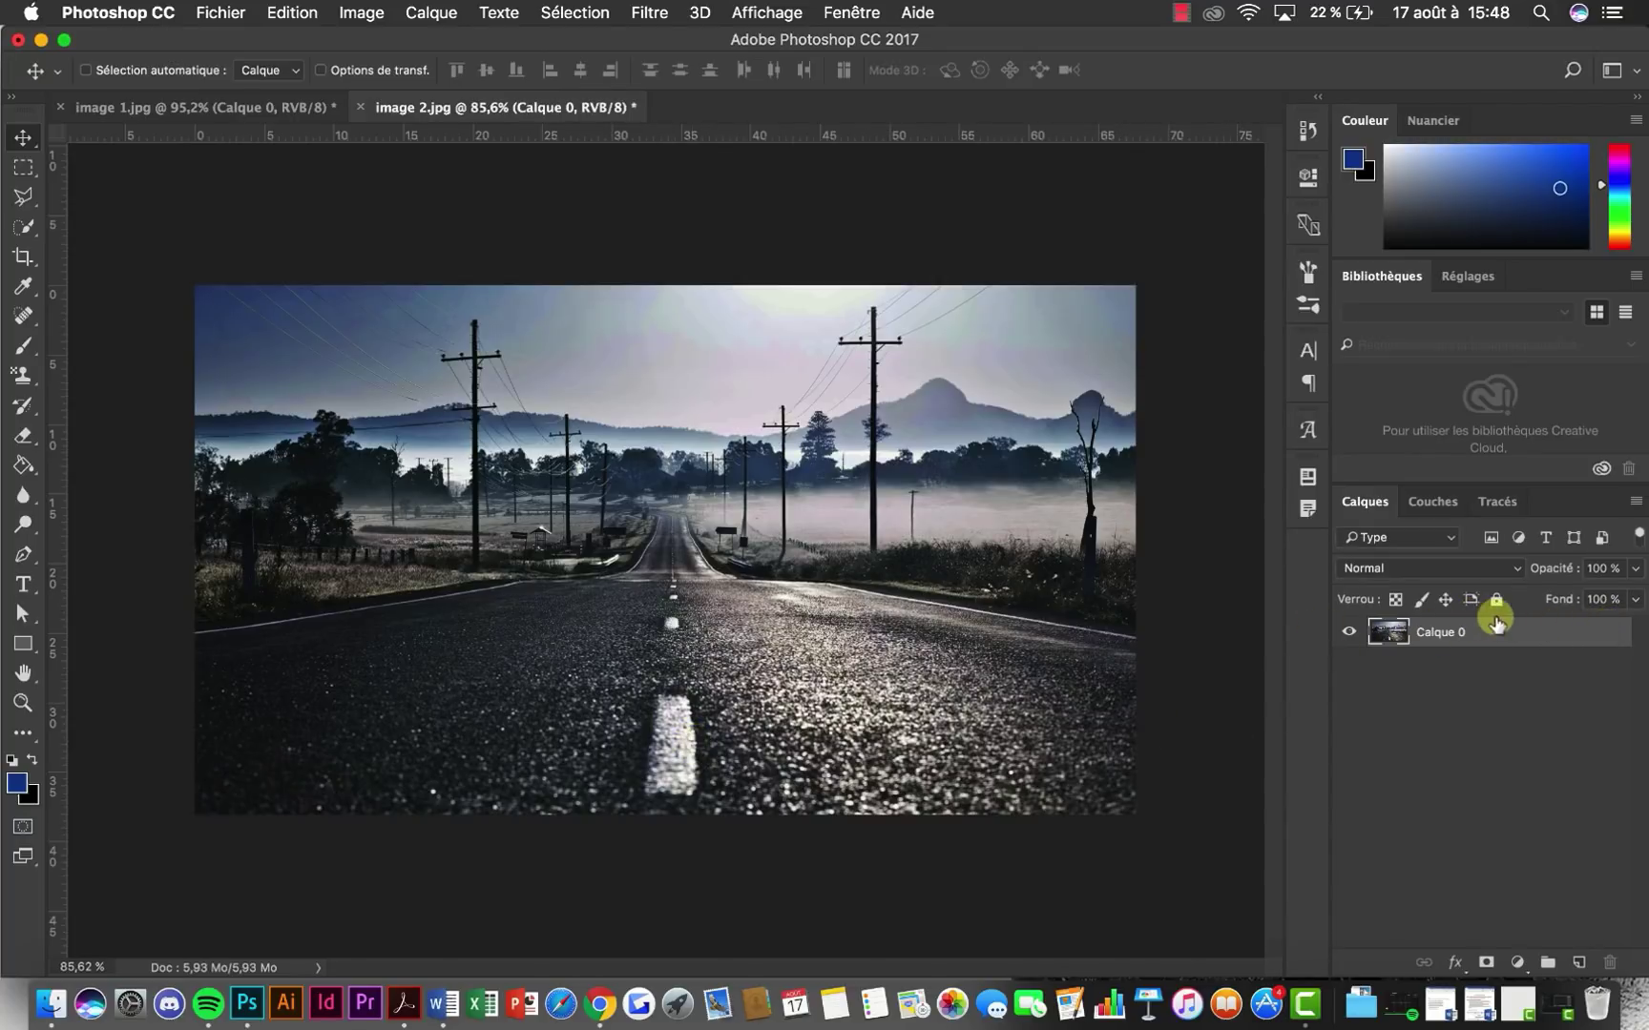
With the Patch tool in Normal mode patching the Source, outline the large white centre-line dash in the road's foreground
scroll(708, 784, "up", 2)
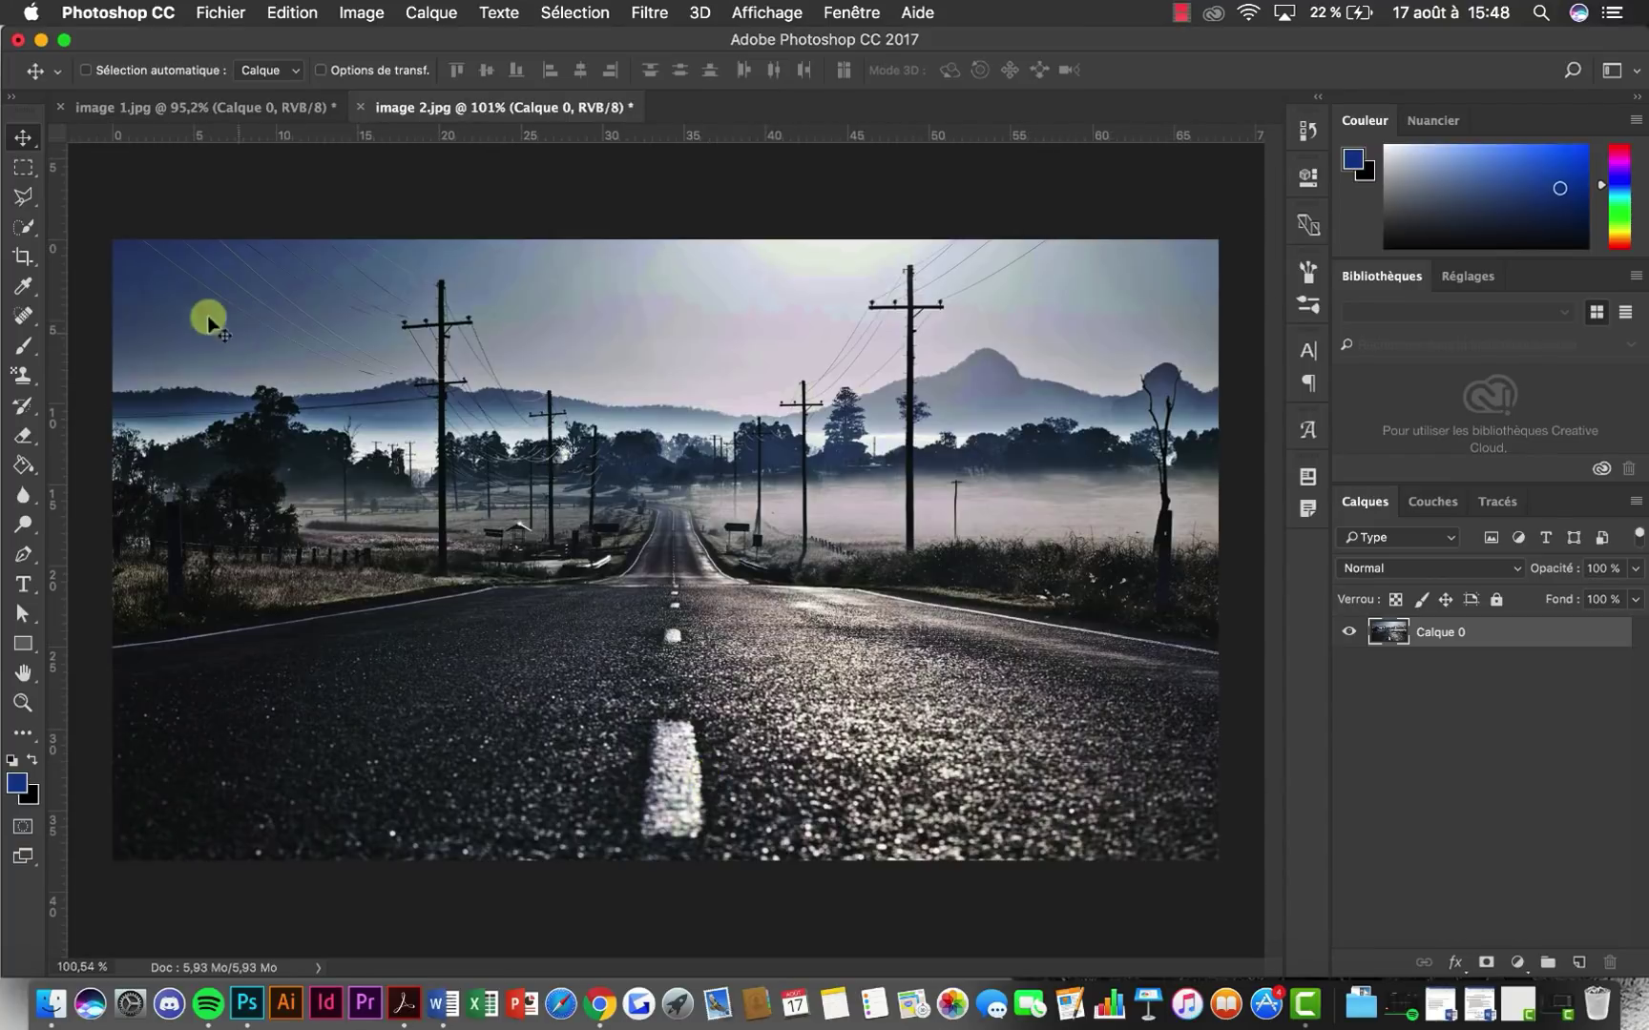
left_click(24, 325)
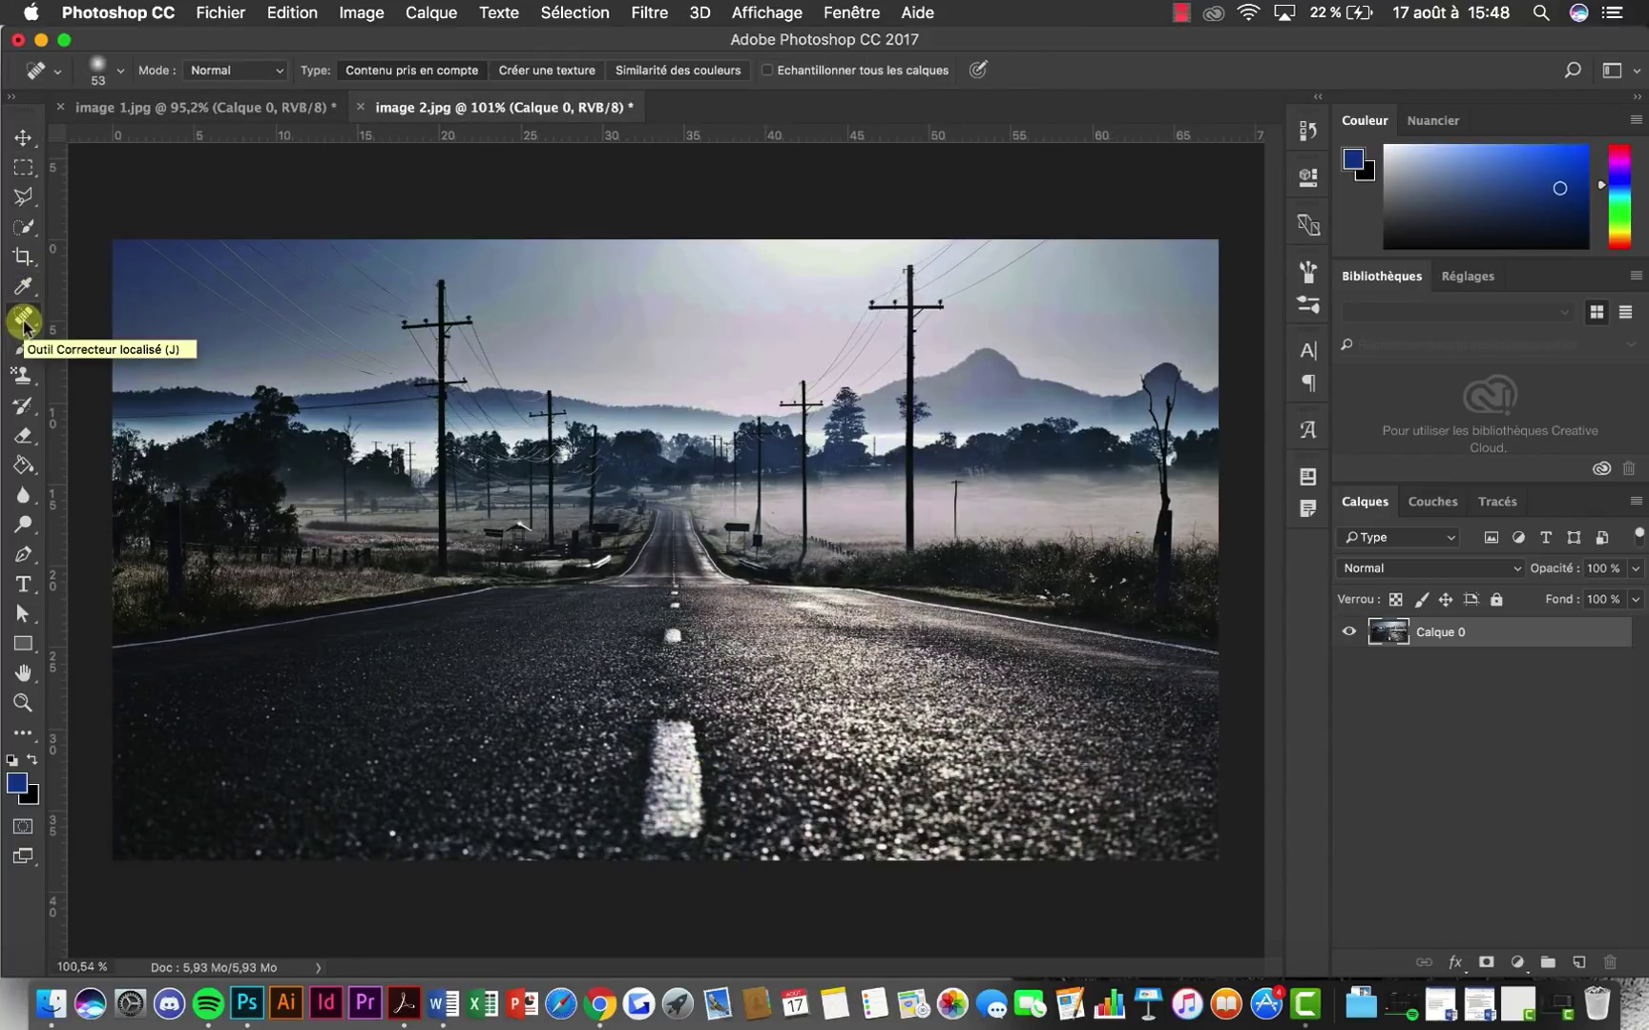
left_click(24, 324)
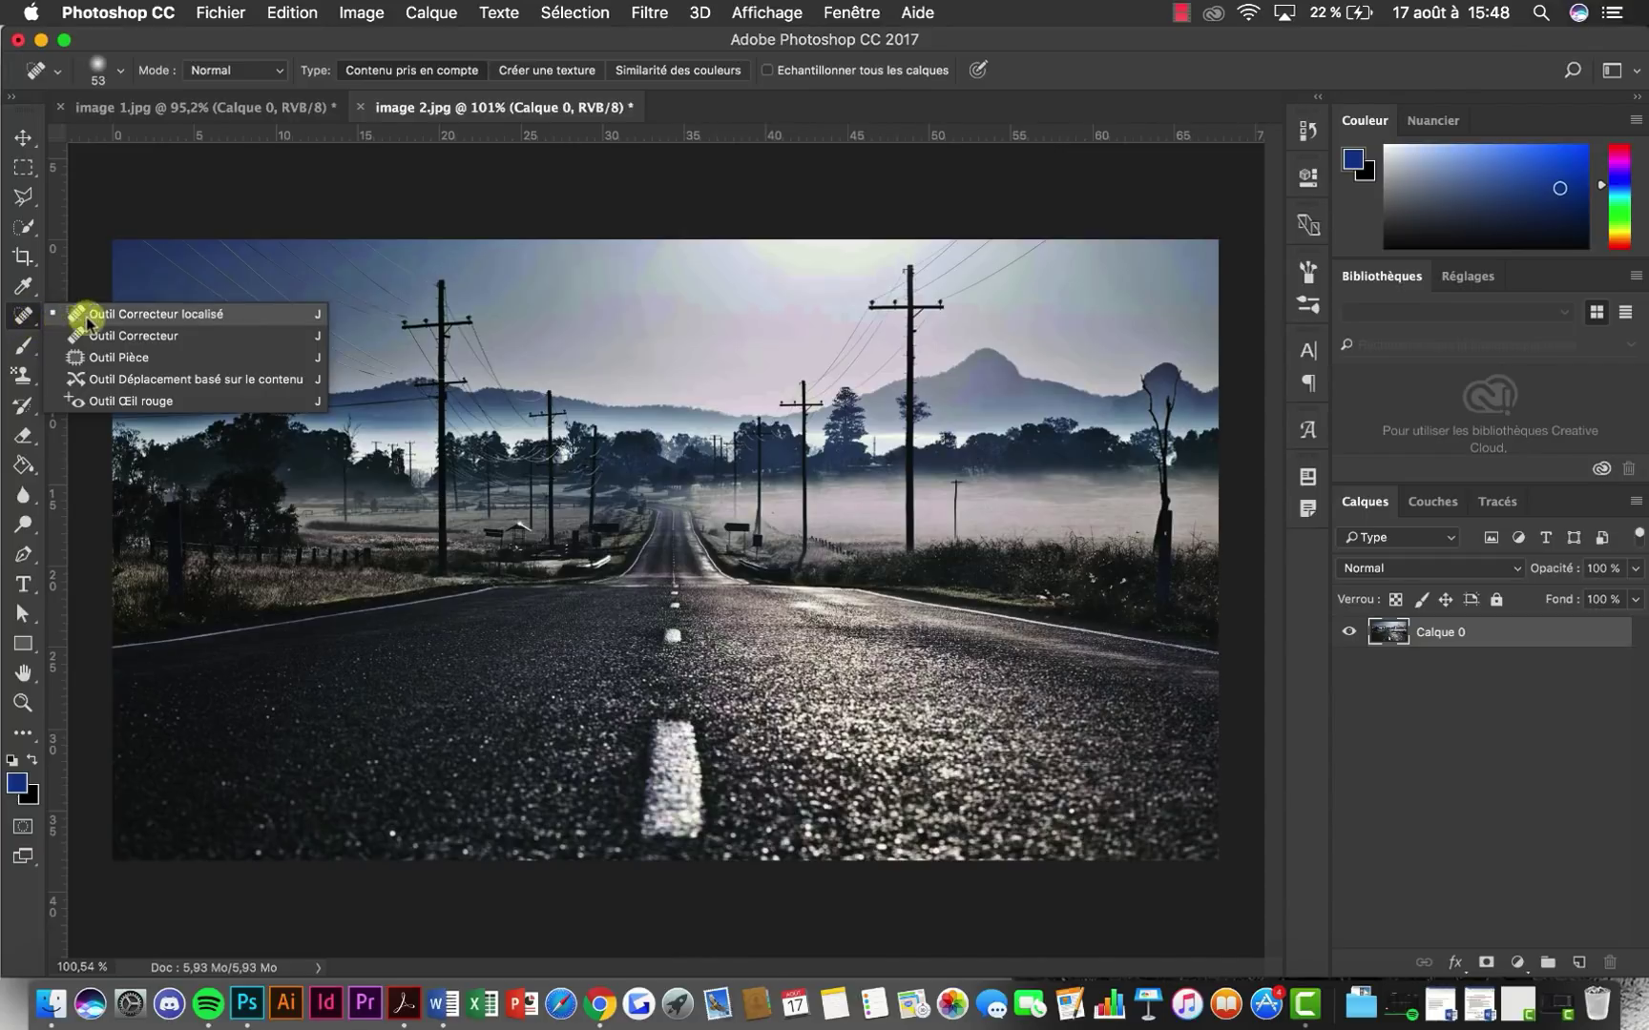
left_click(133, 357)
scroll(658, 820, "up", 1)
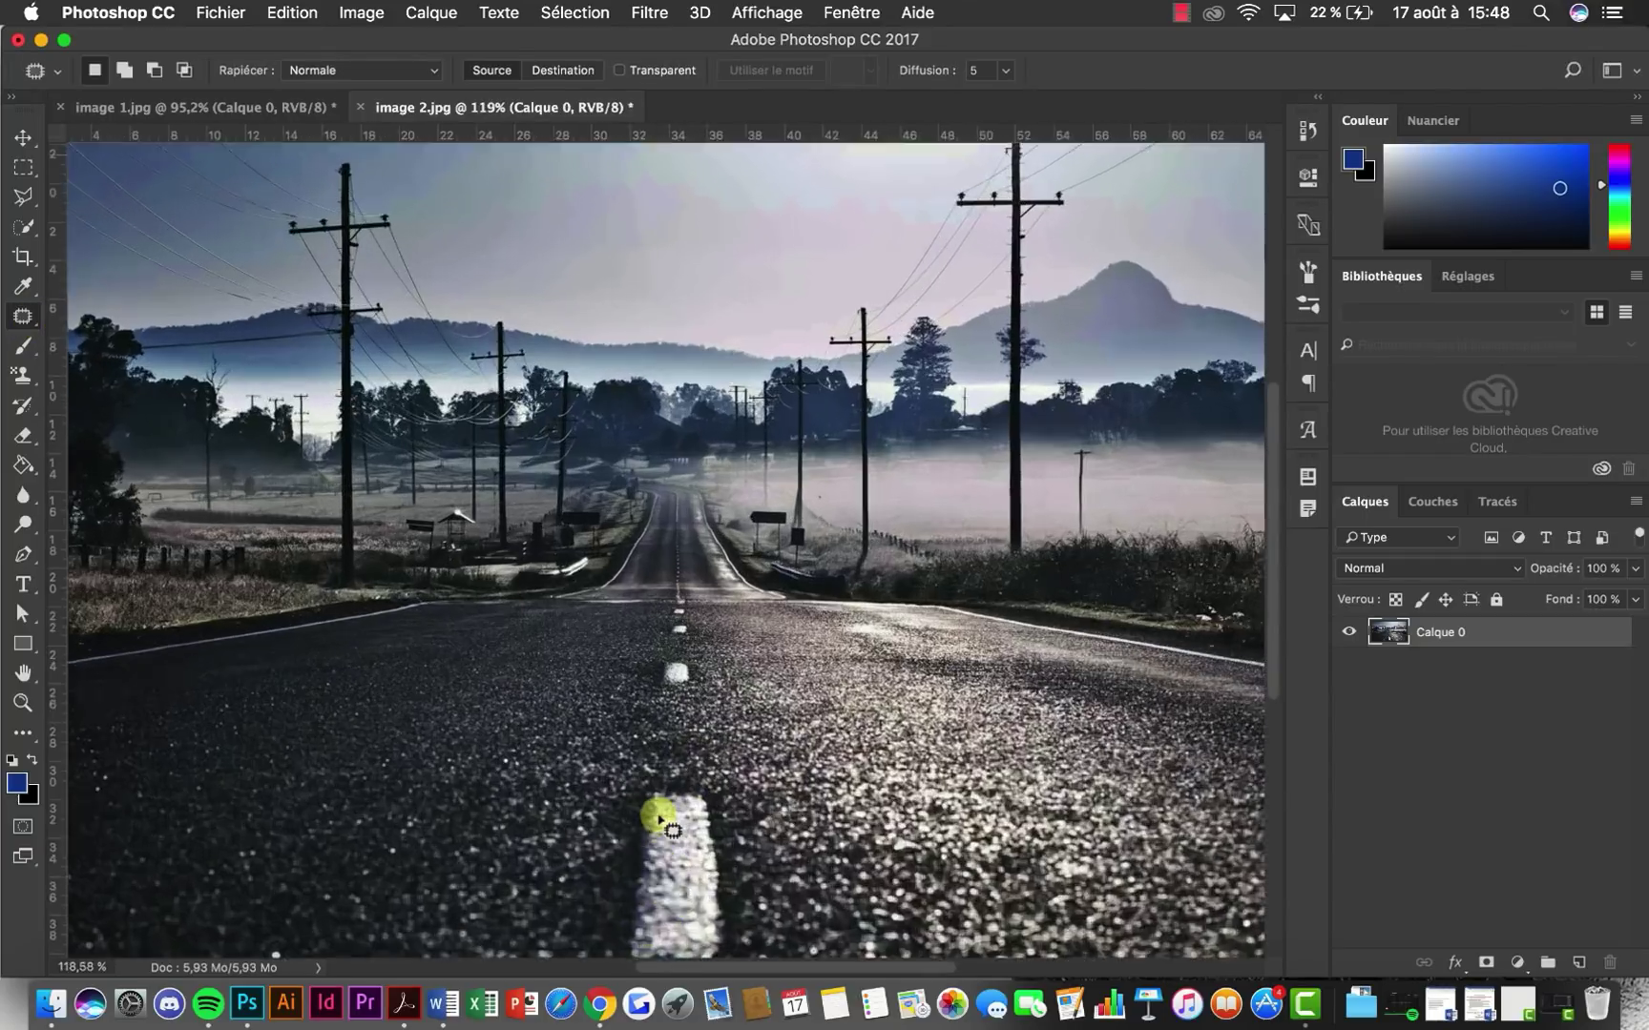
scroll(658, 820, "up", 3)
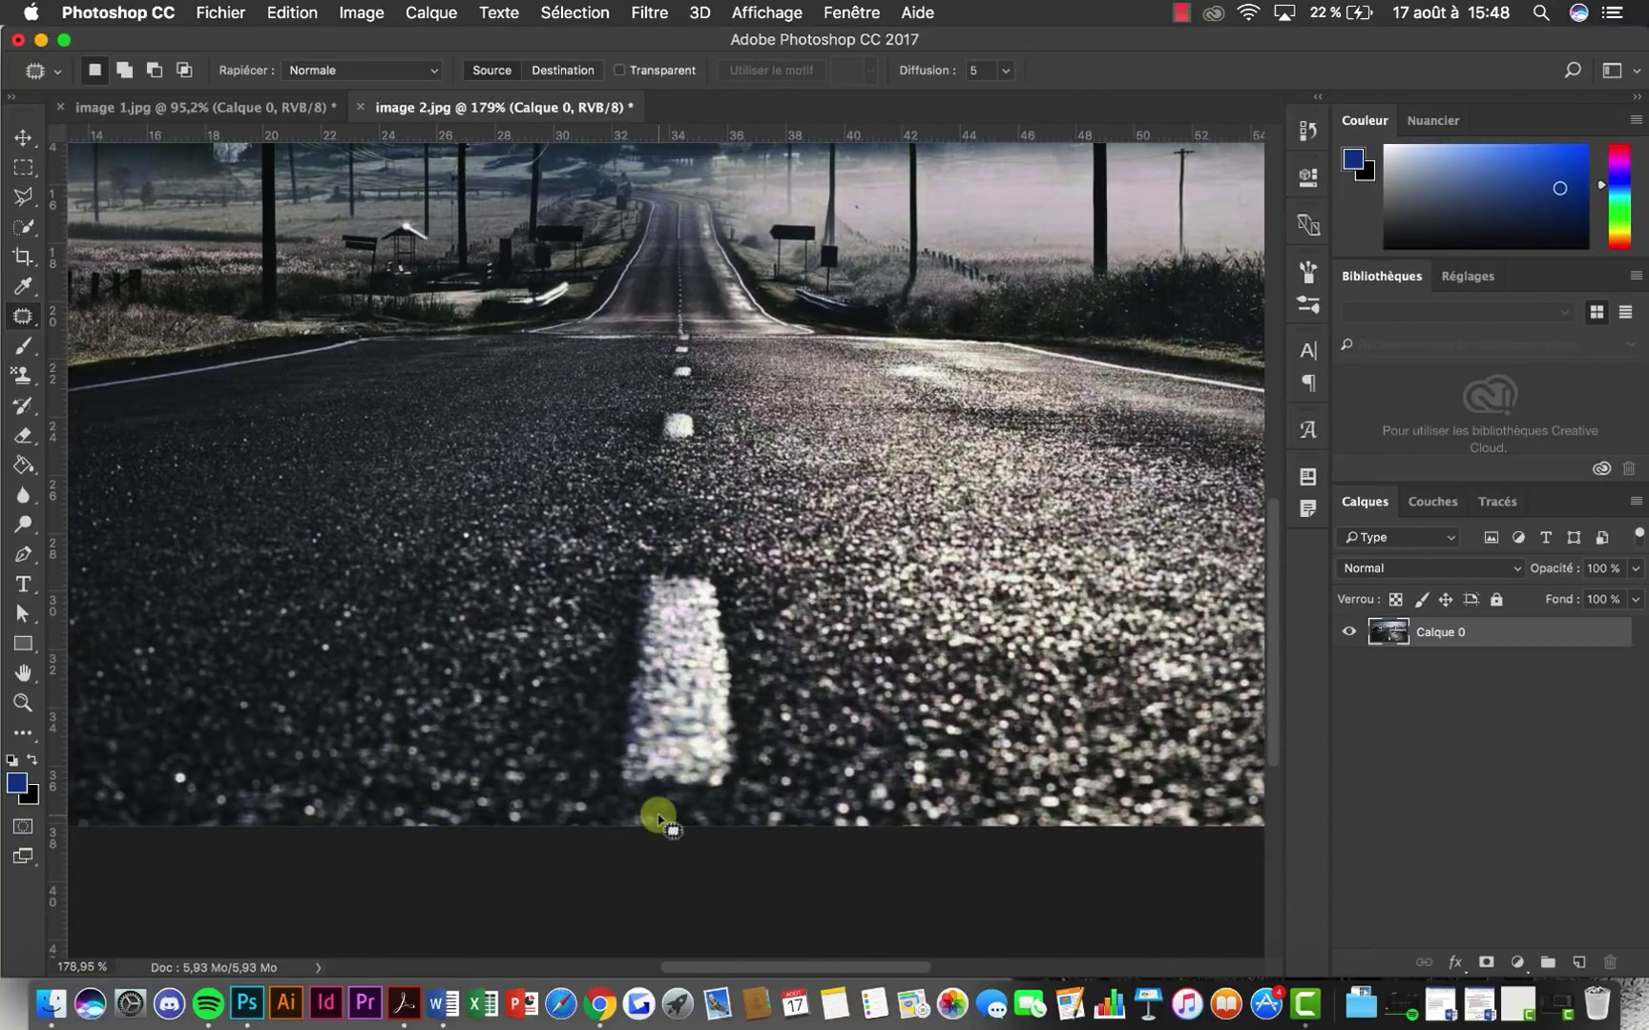
scroll(683, 764, "down", 2)
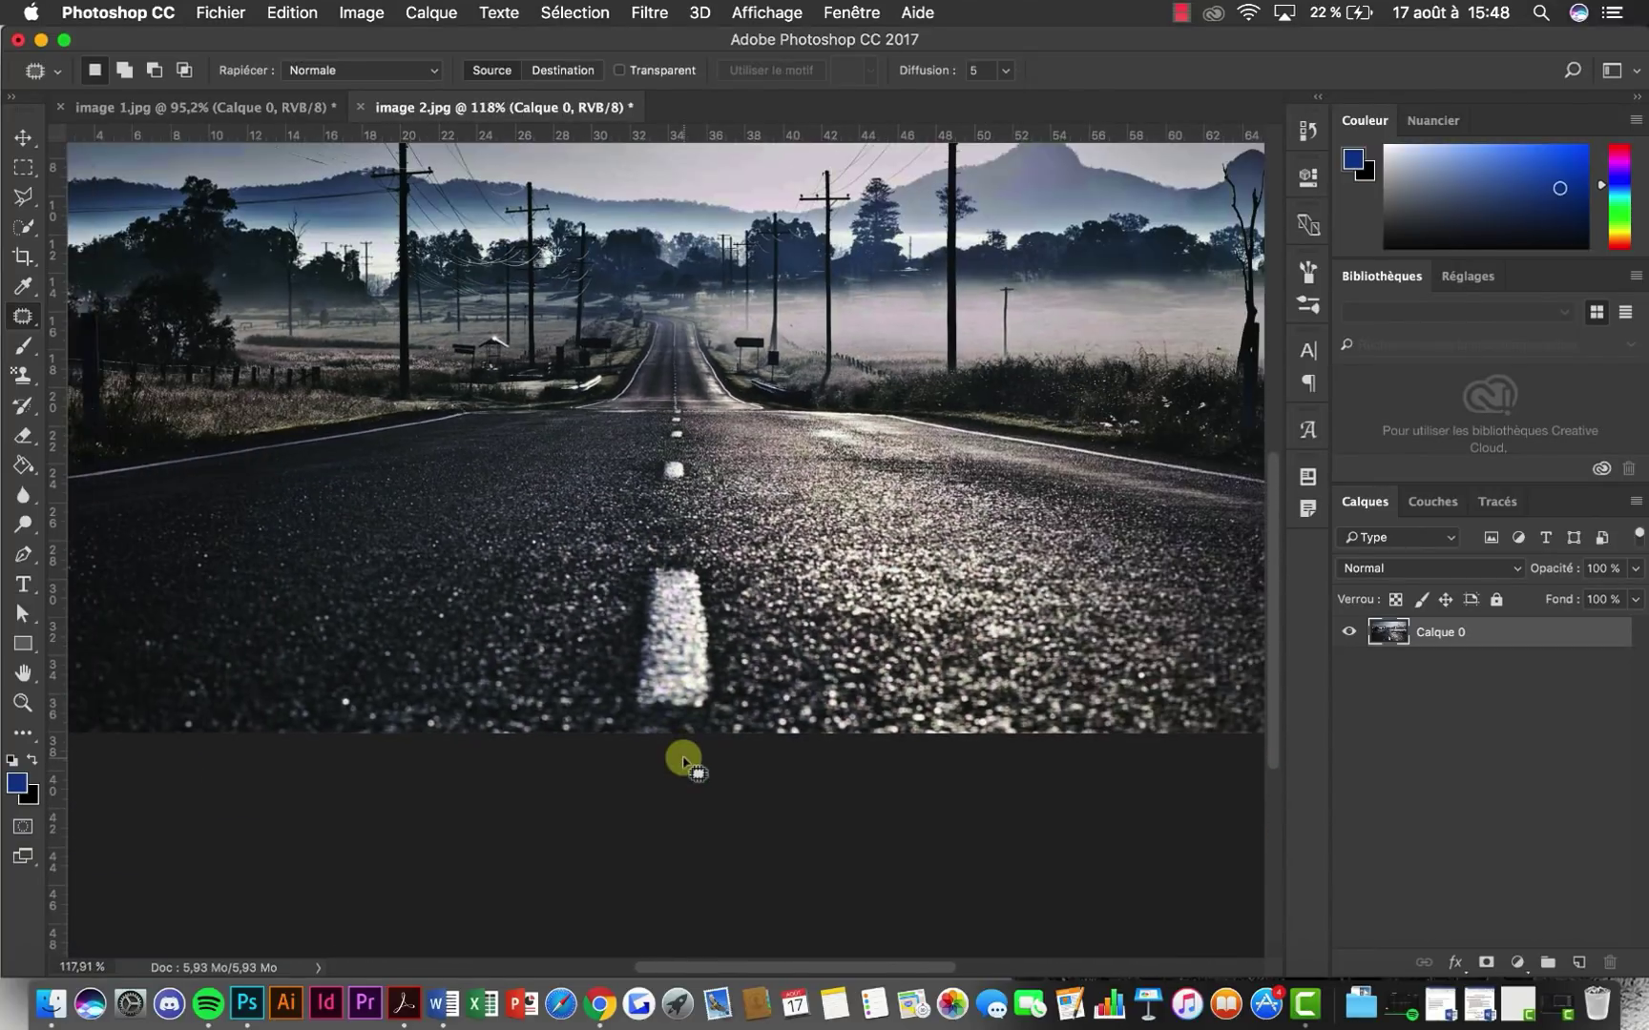
scroll(682, 756, "up", 1)
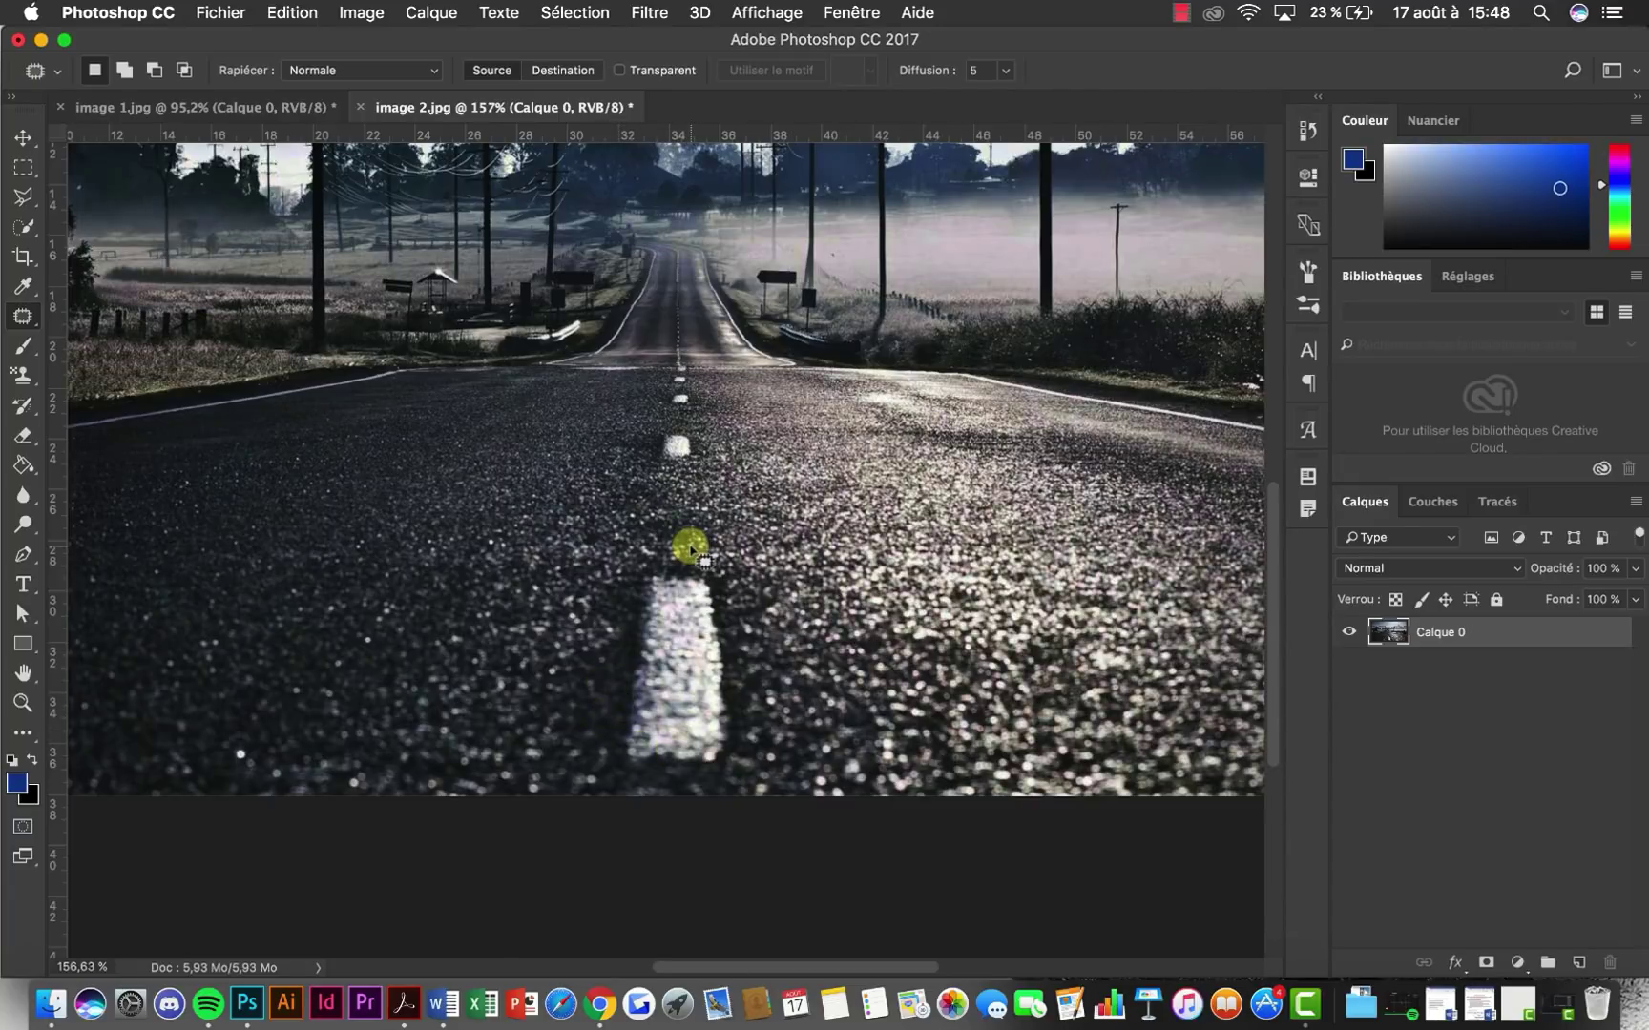
scroll(690, 548, "down", 5)
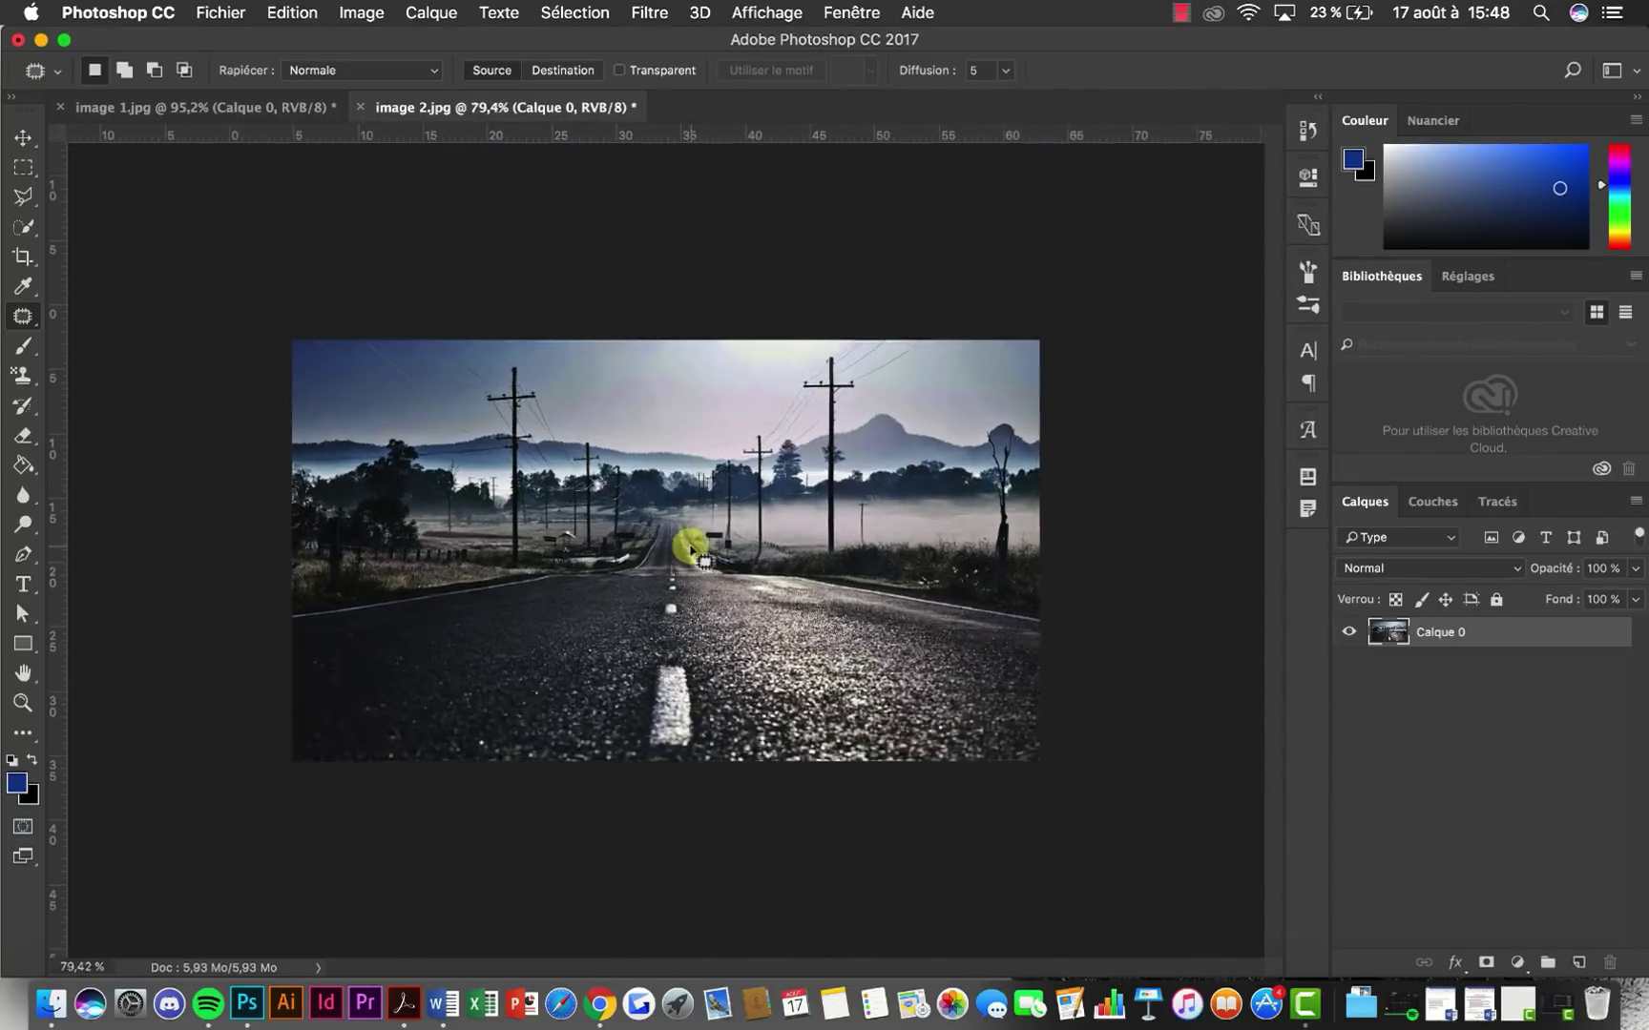
scroll(637, 731, "up", 3)
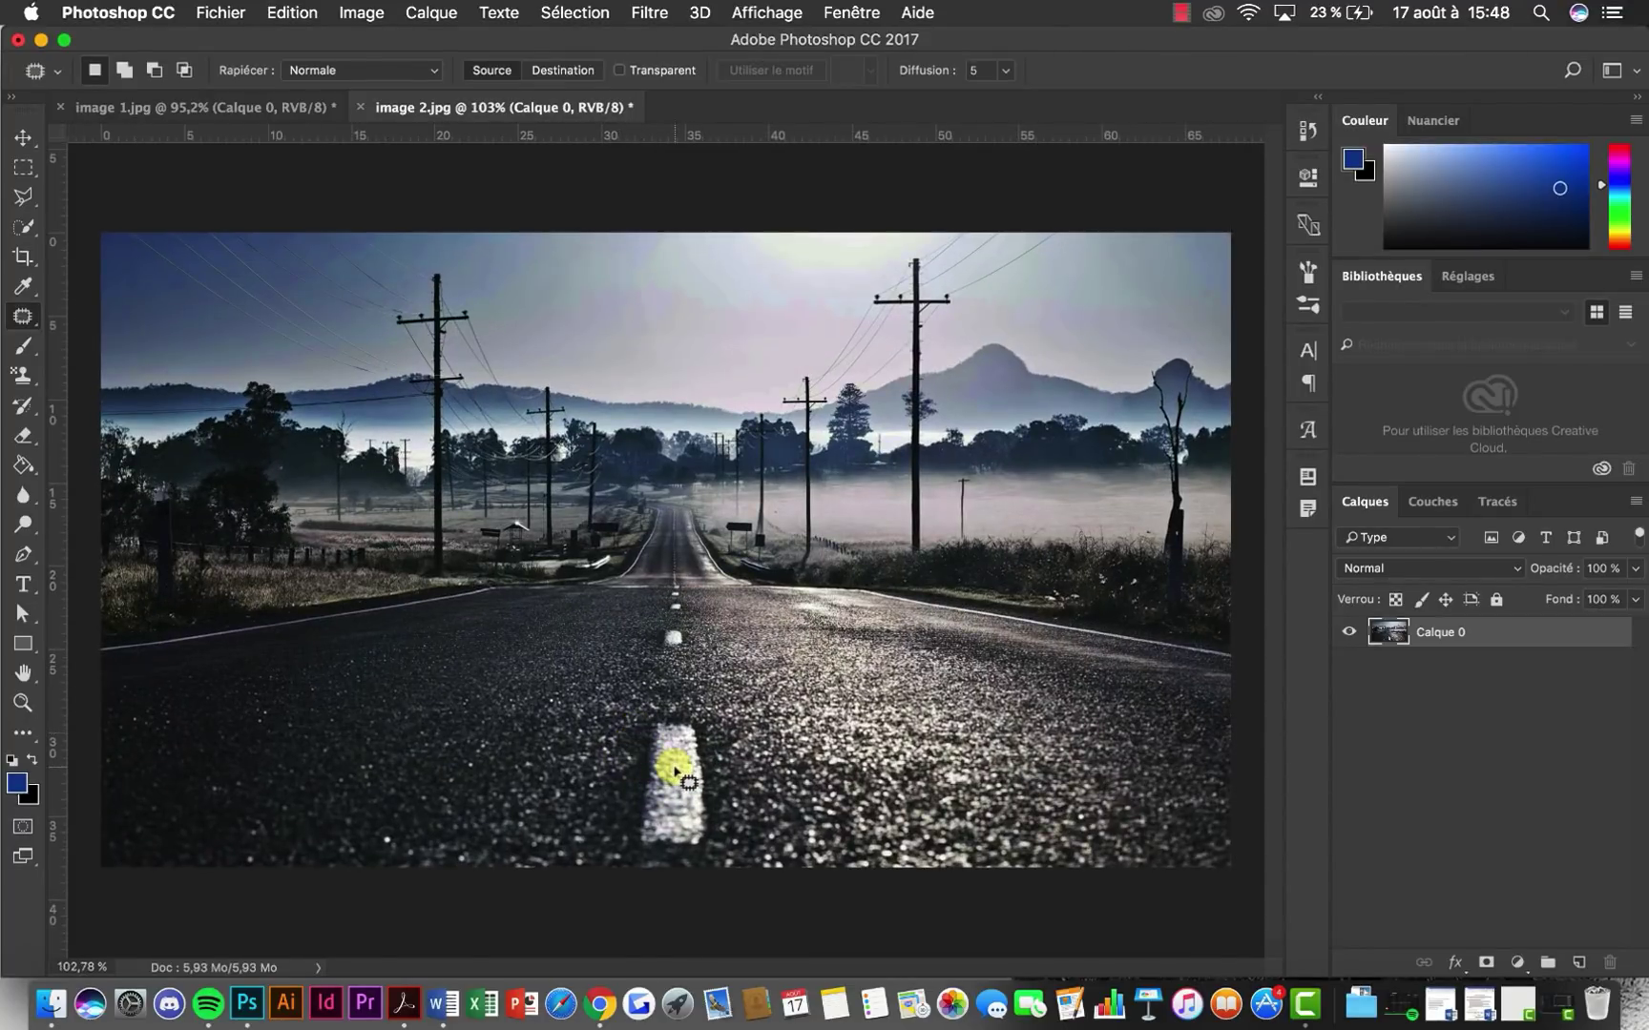
scroll(675, 771, "down", 3)
scroll(674, 771, "up", 5)
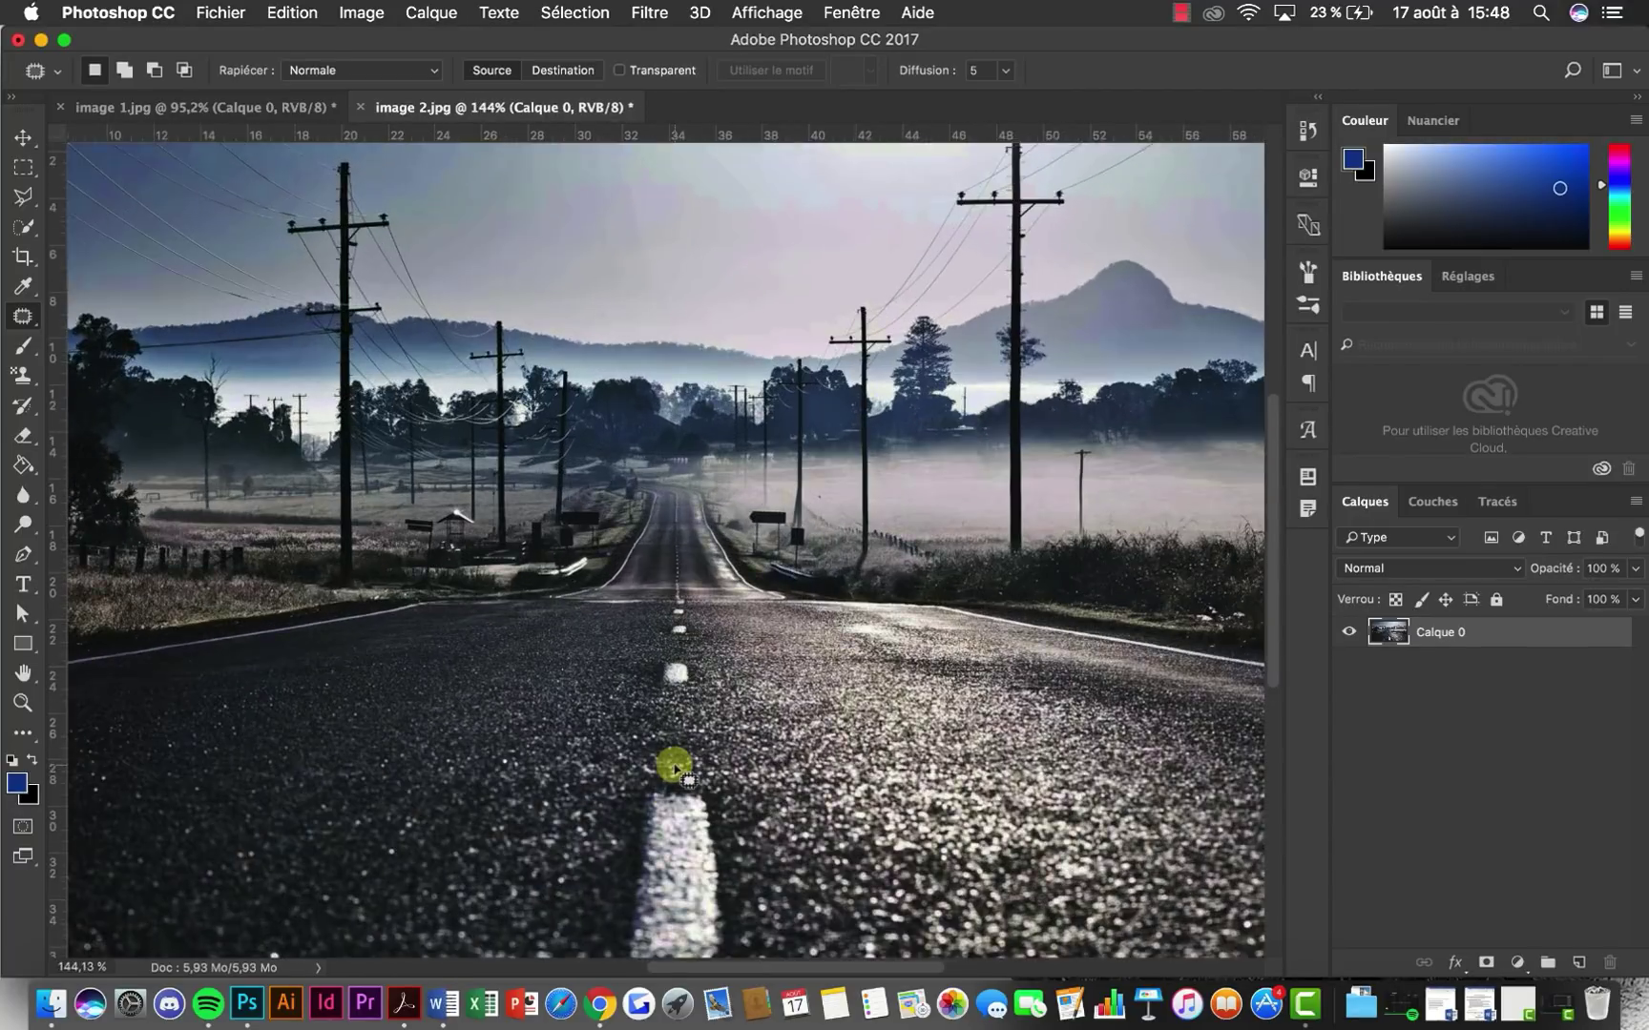
scroll(674, 771, "up", 2)
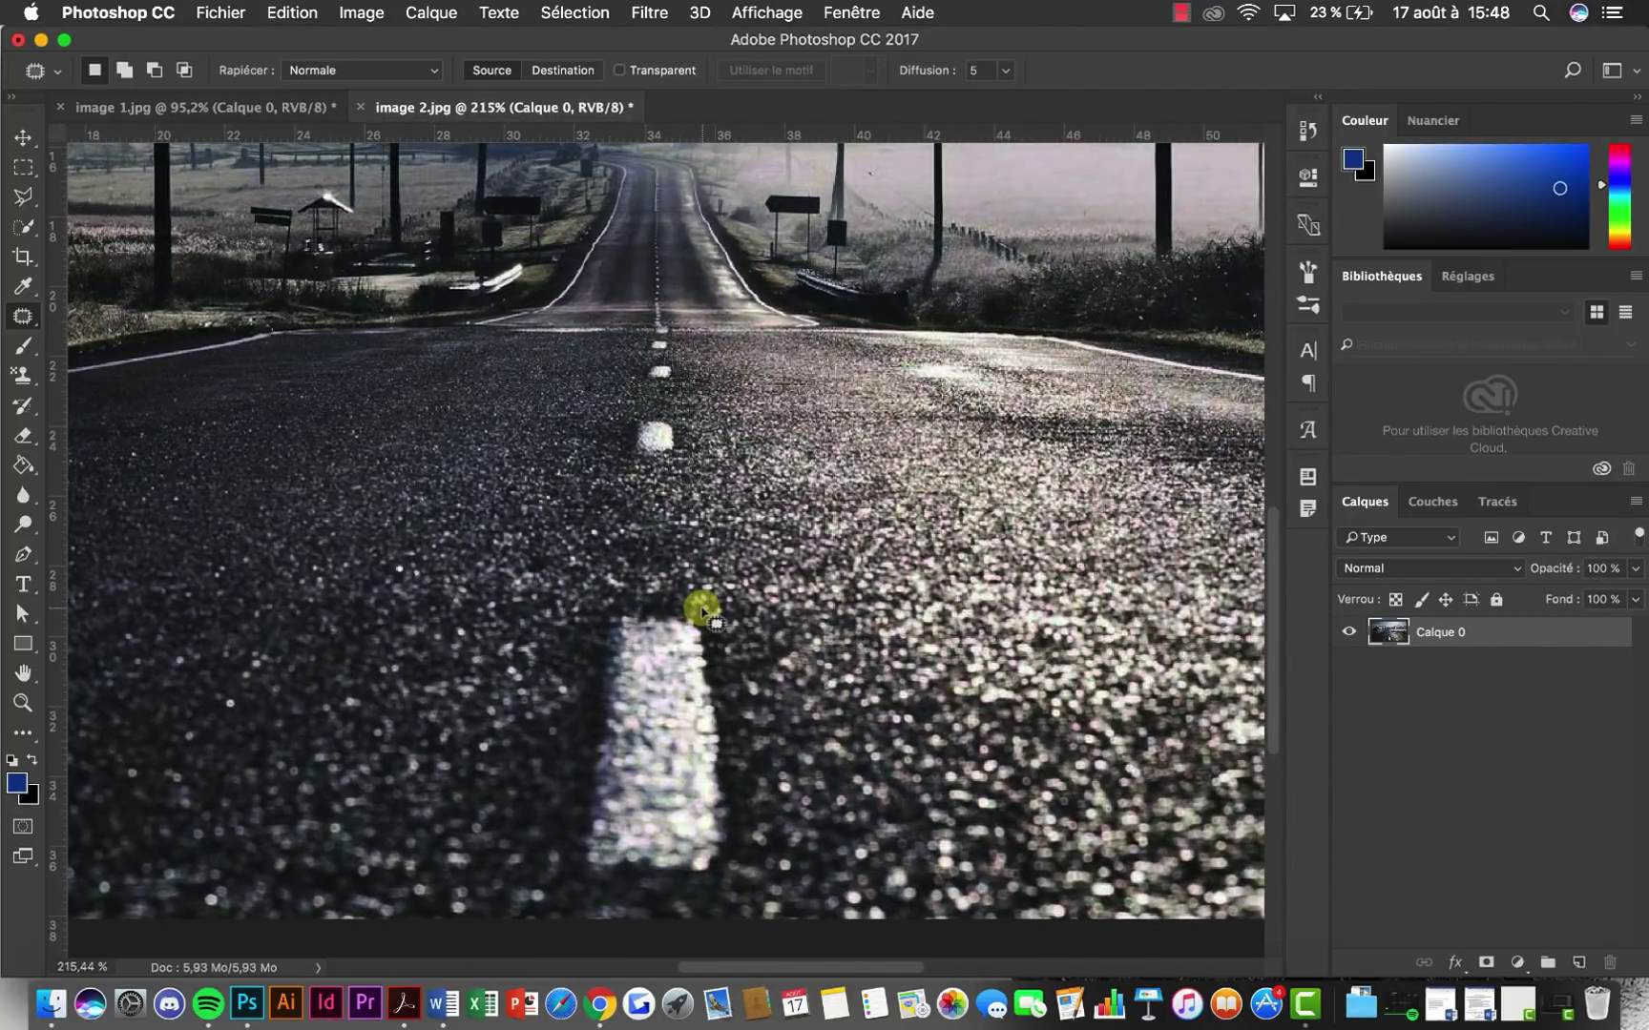
mouse_move(706, 607)
left_mouse_down()
mouse_move(606, 603)
mouse_move(552, 848)
left_mouse_up()
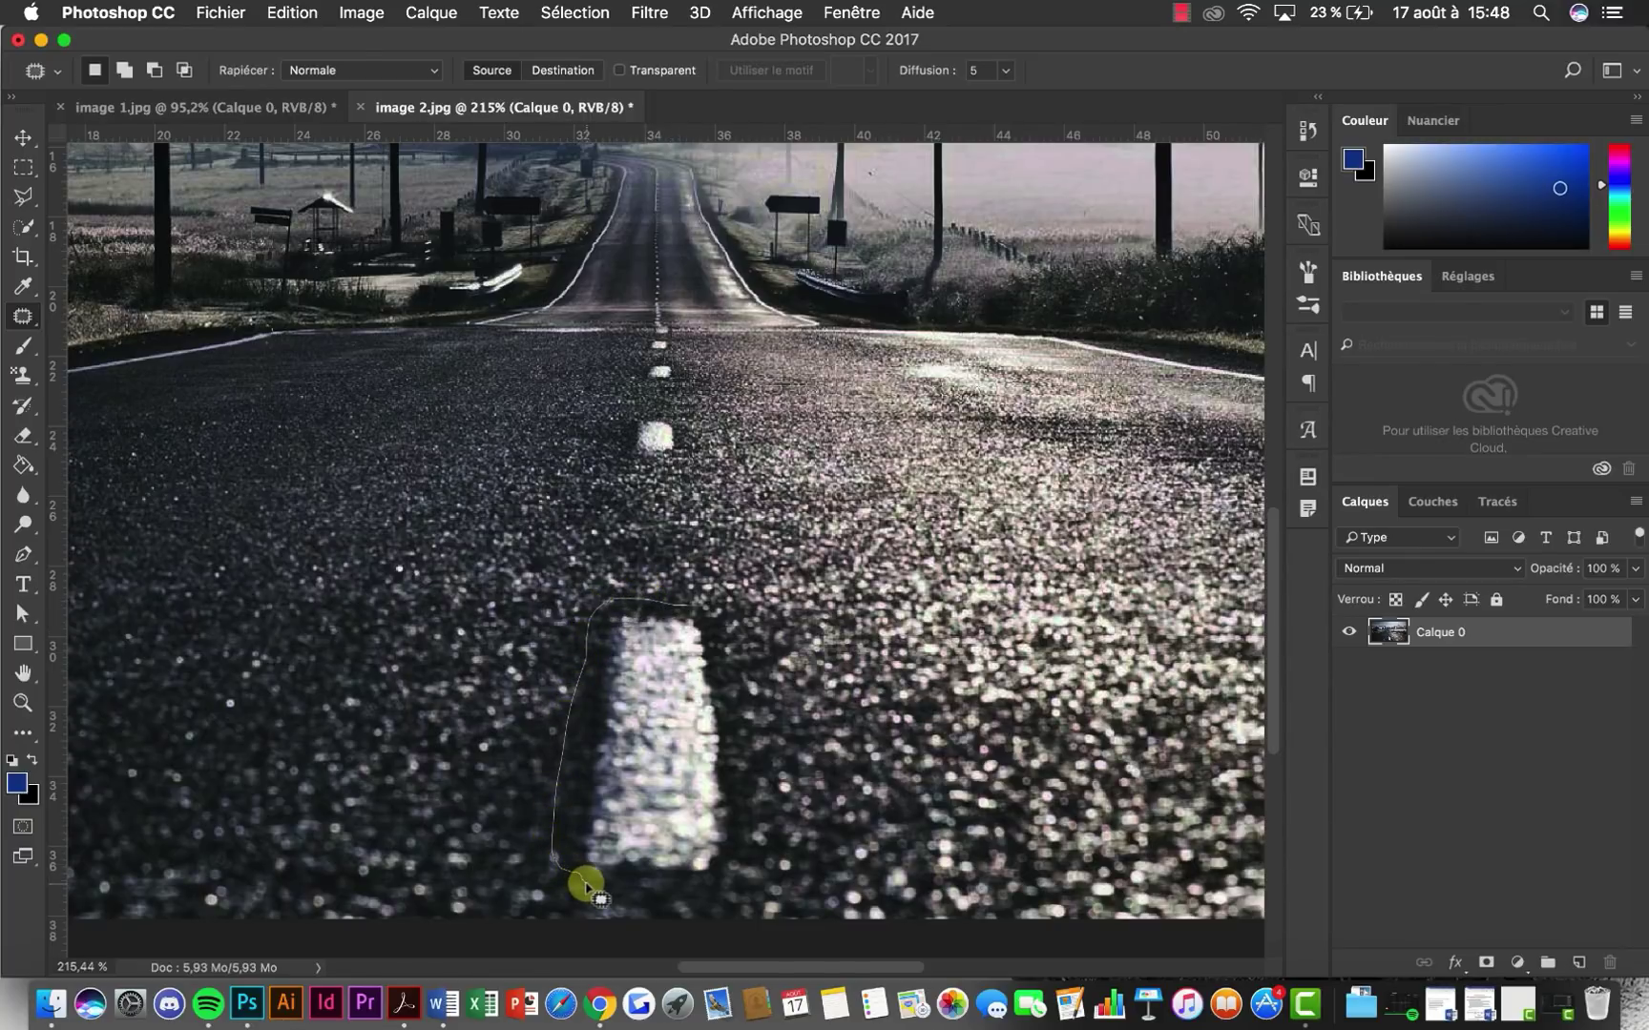
mouse_move(611, 895)
left_mouse_down()
mouse_move(711, 894)
mouse_move(752, 874)
mouse_move(769, 839)
mouse_move(705, 611)
left_mouse_up()
Patch the outlined foreground dash with the dark asphalt just left of it and clear the selection
scroll(679, 727, "down", 5)
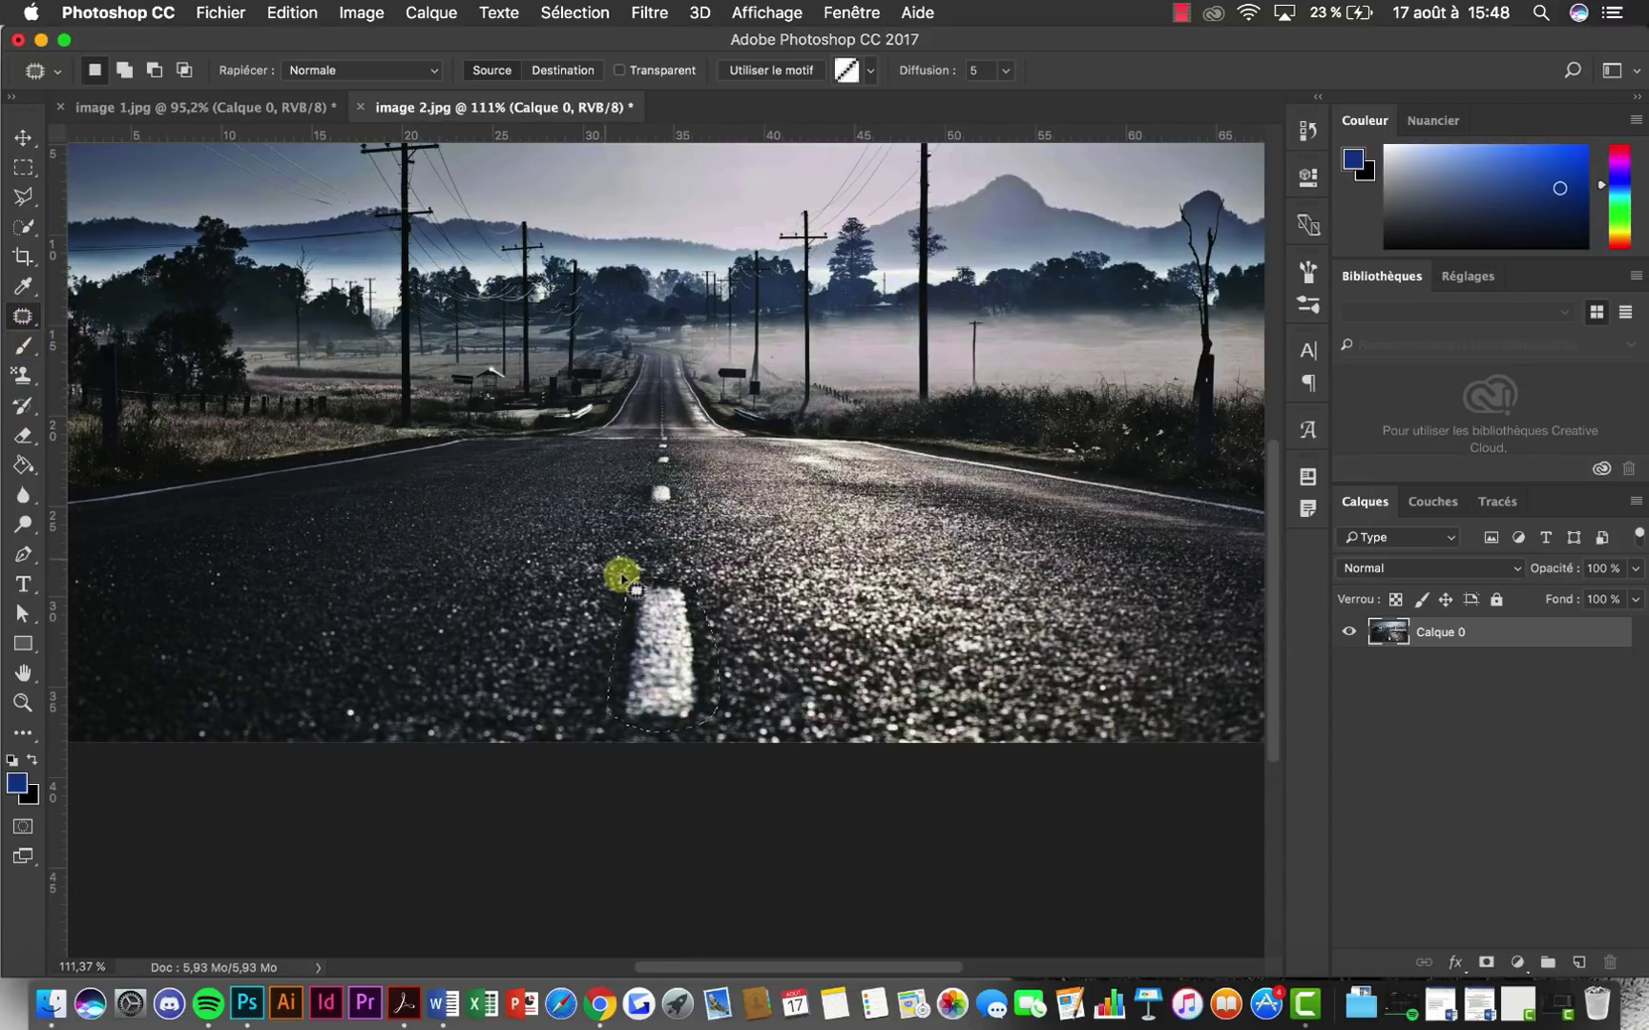
scroll(665, 668, "up", 4)
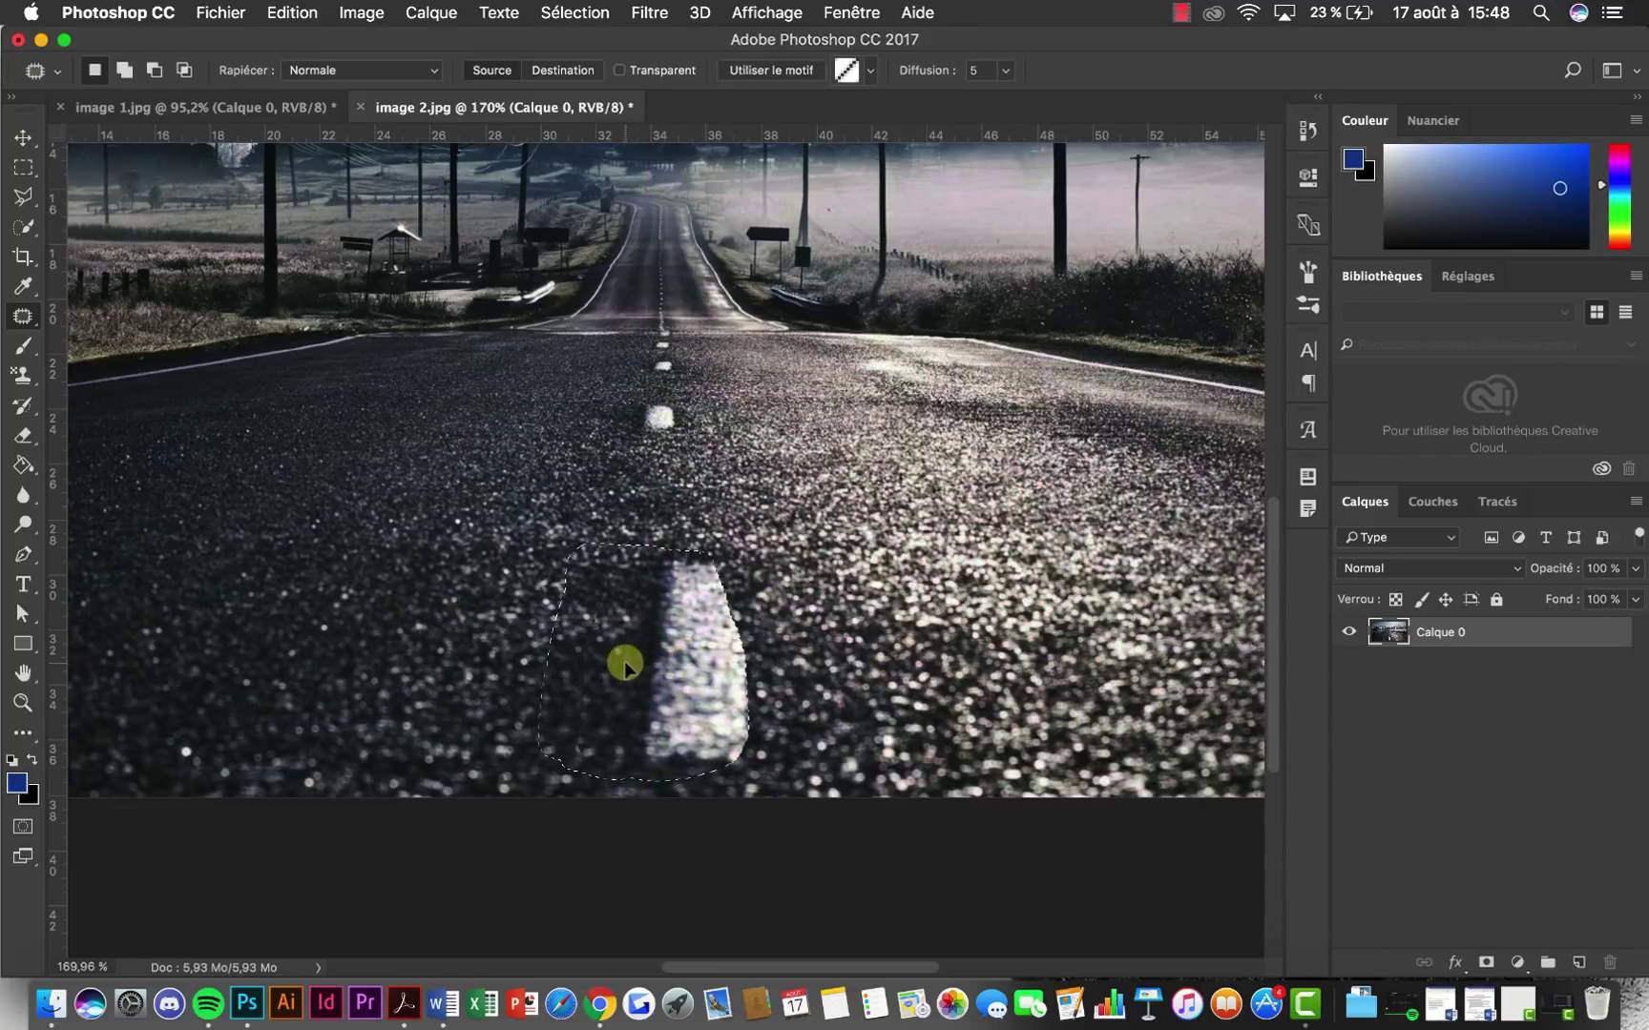
left_click_drag(532, 658, 474, 652)
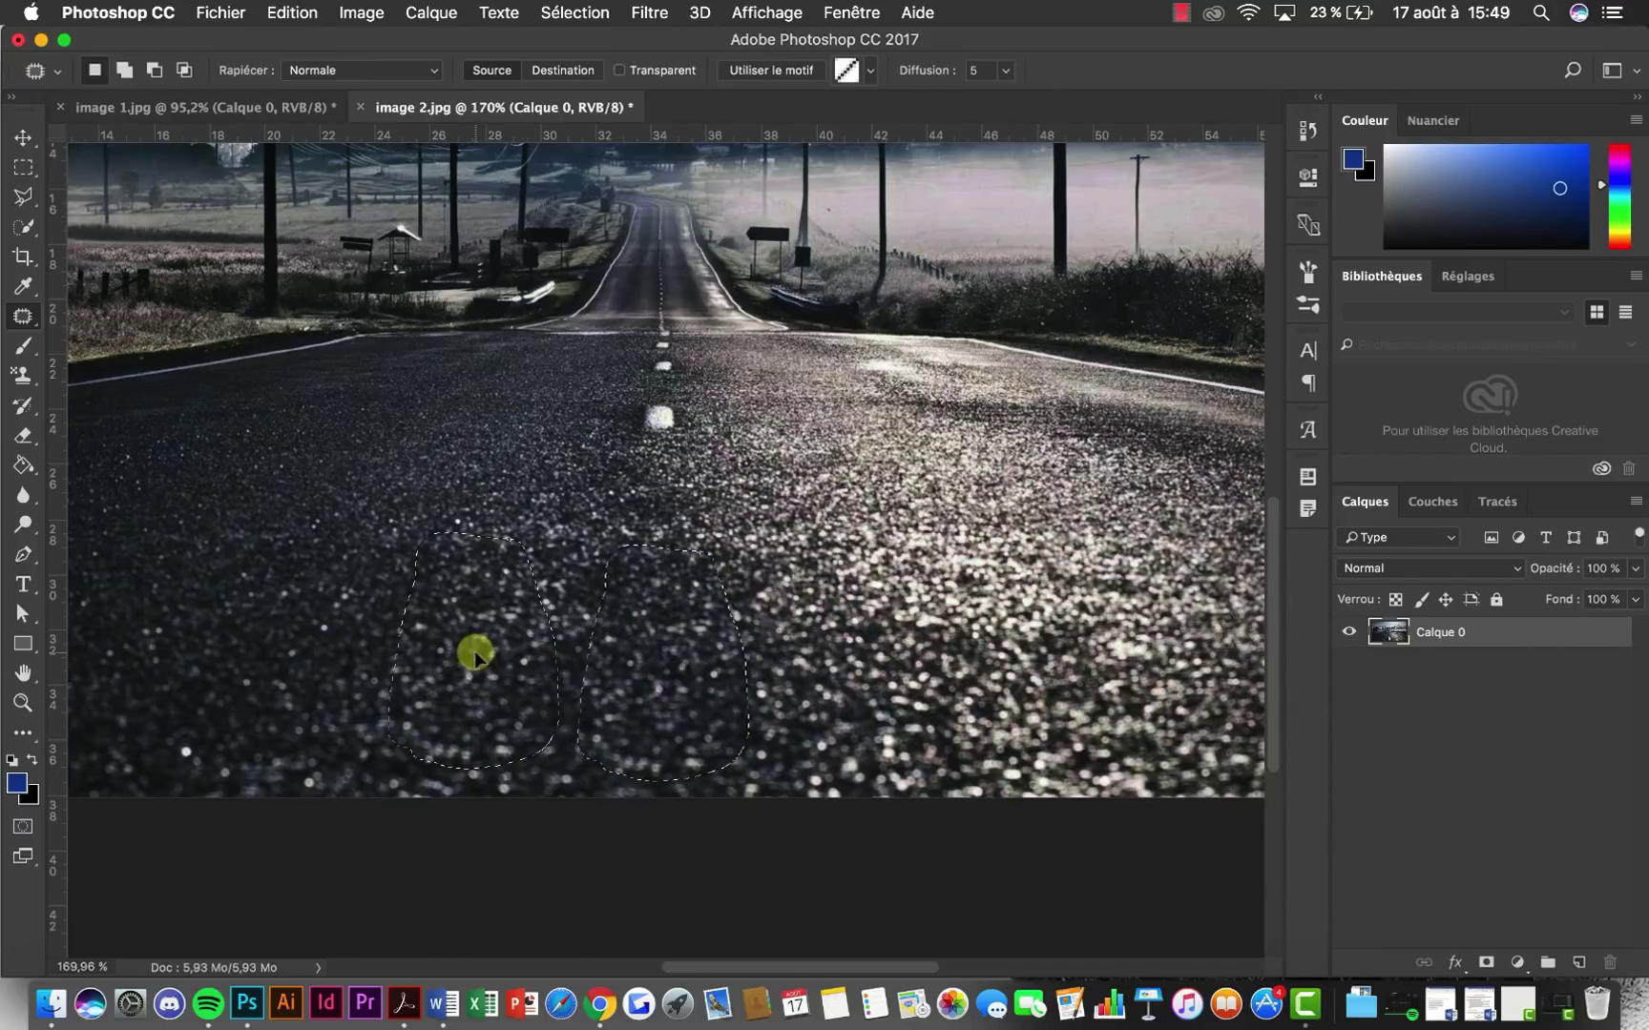
mouse_move(474, 651)
left_mouse_down()
mouse_move(474, 632)
mouse_move(479, 661)
left_mouse_up()
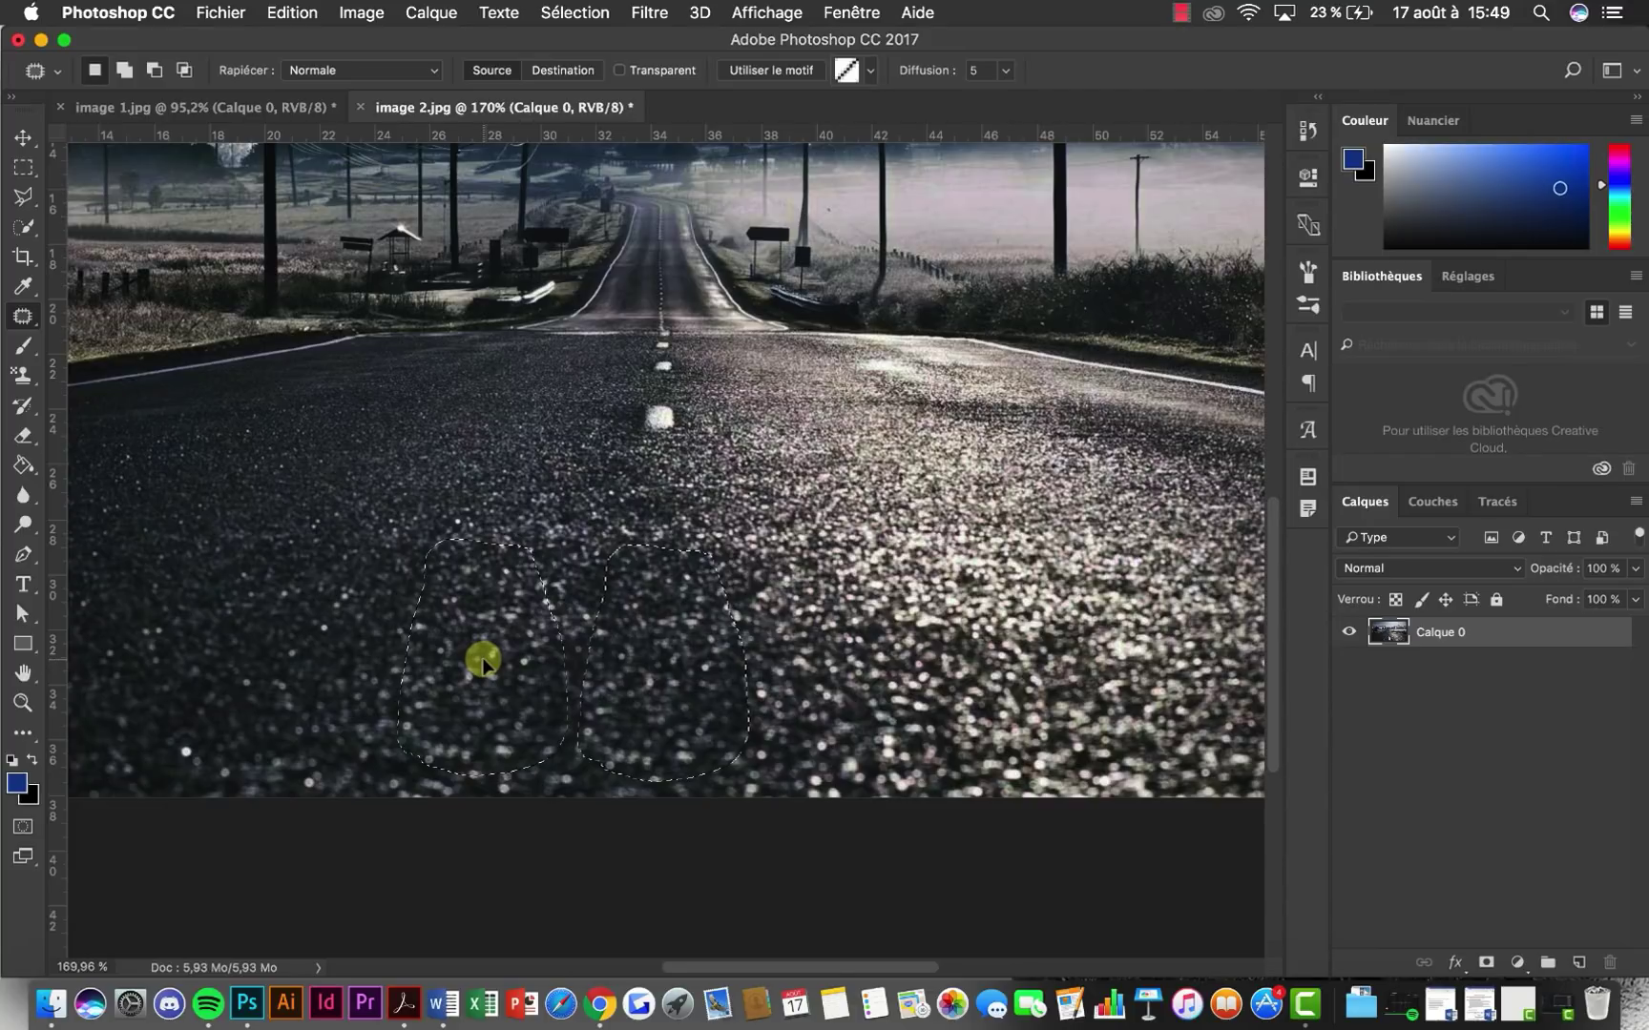
left_click_drag(483, 662, 524, 645)
left_click_drag(818, 656, 477, 650)
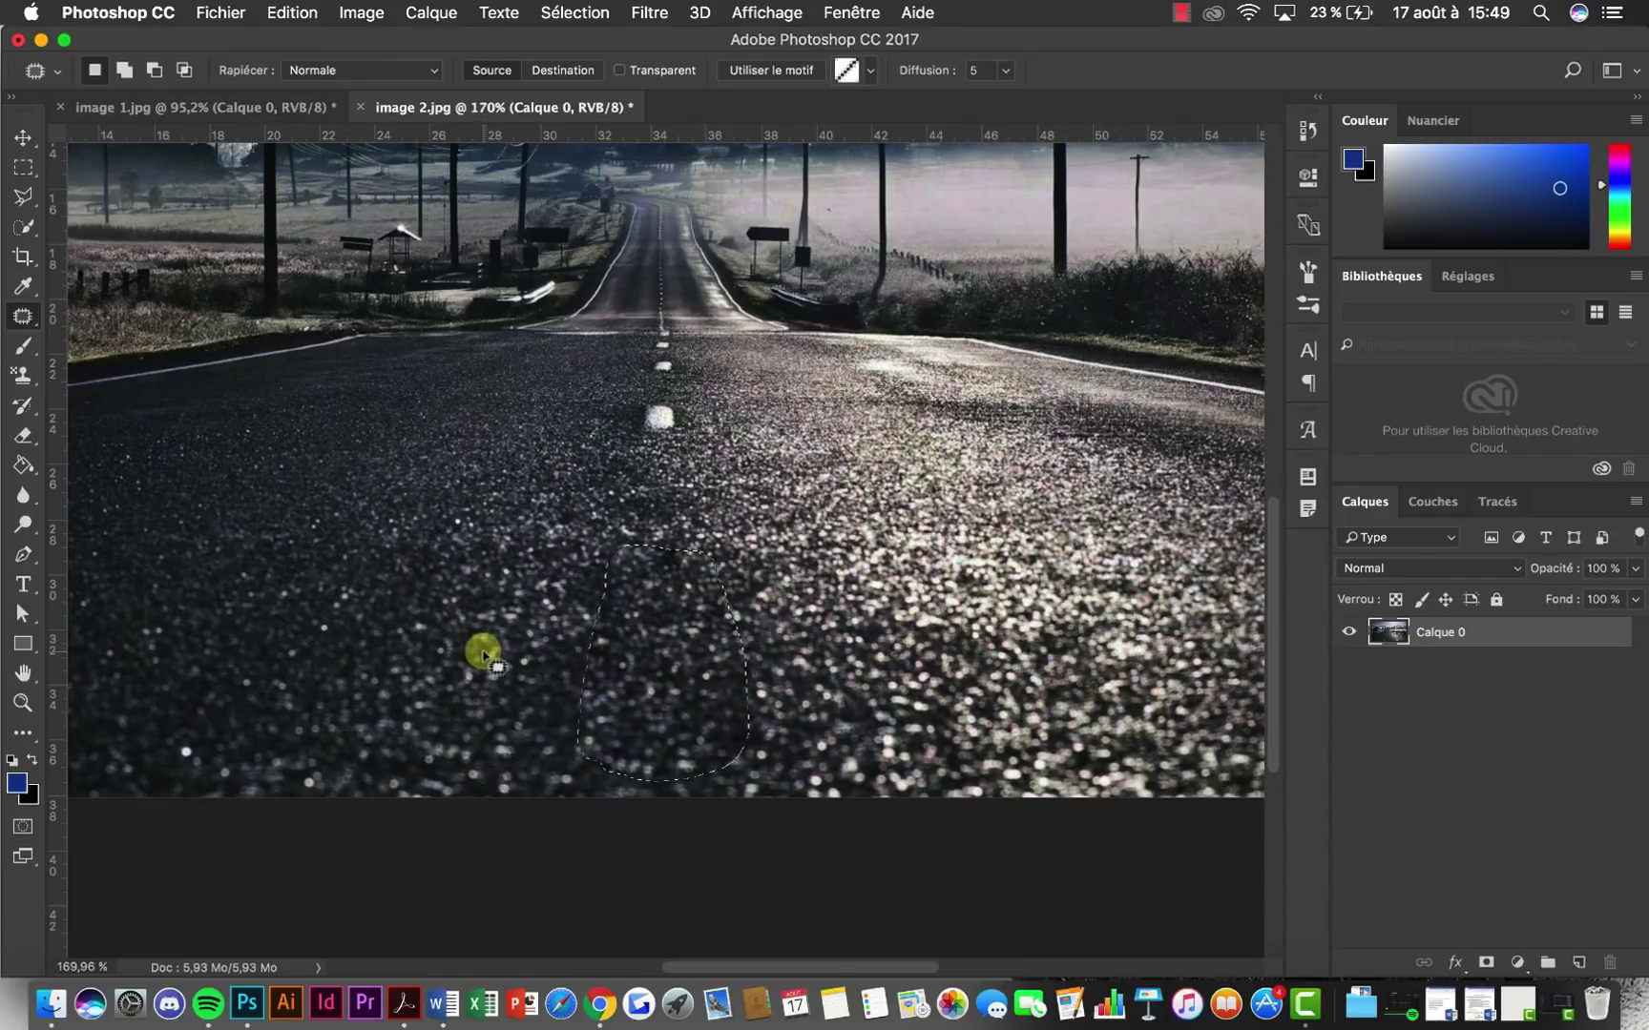
left_click(23, 167)
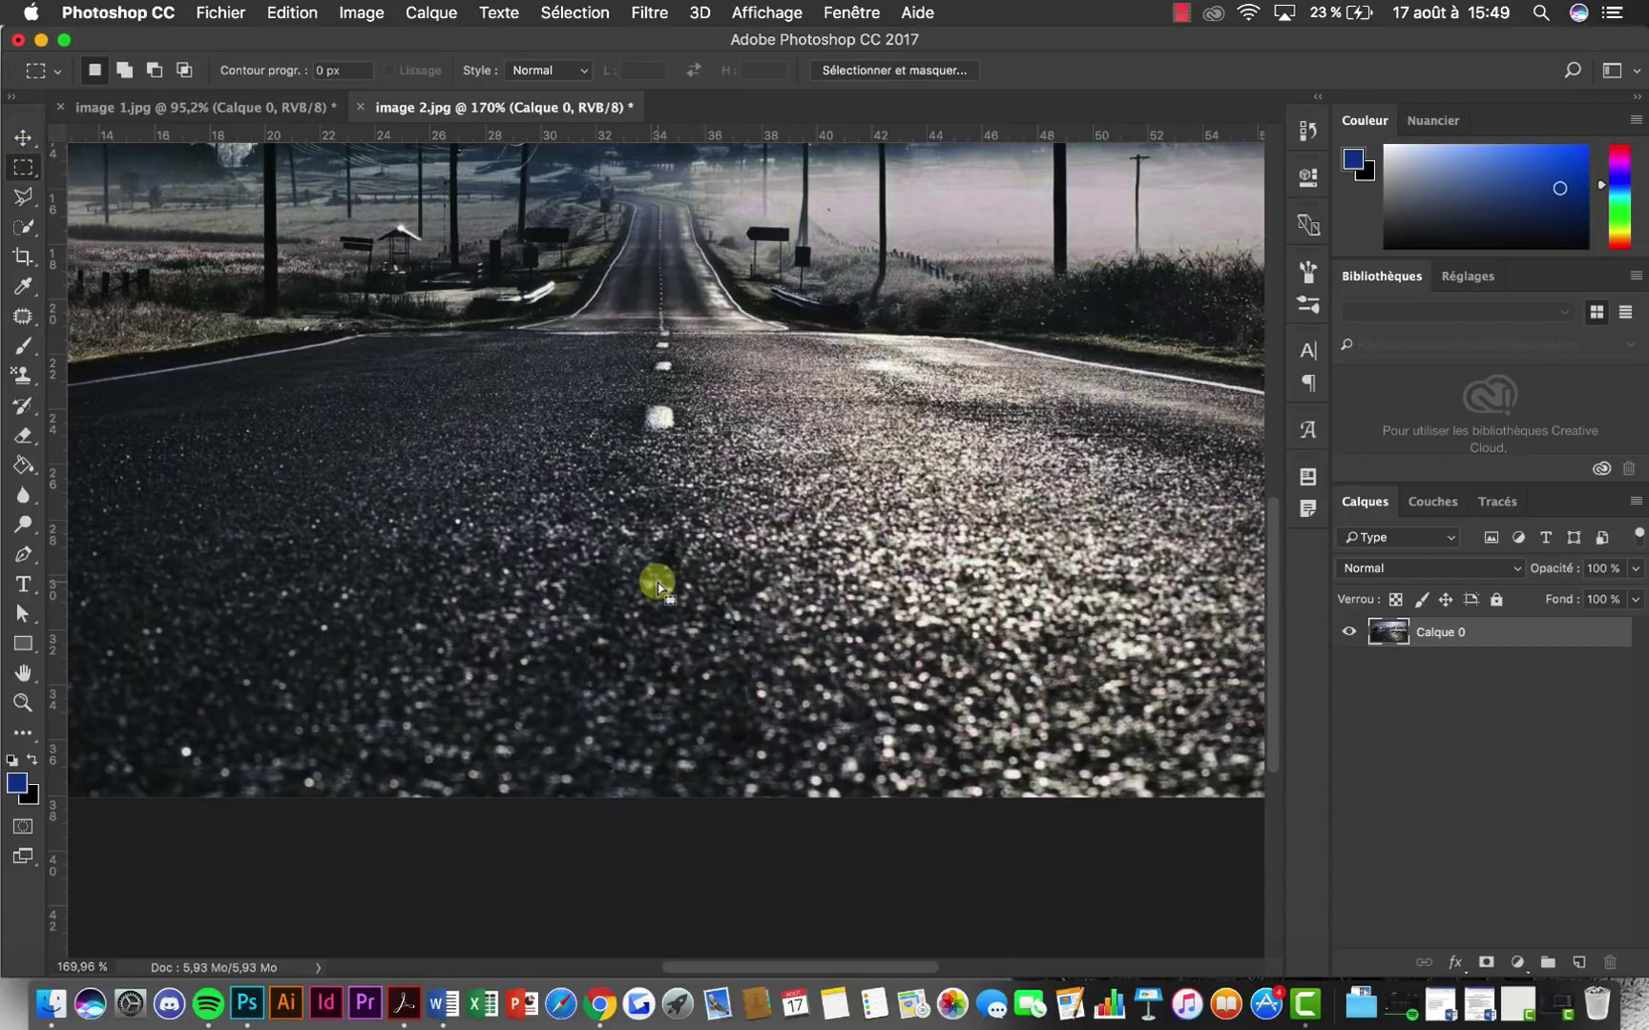
Outline the nearest remaining white dash with the Patch tool, replace it with asphalt from its lower left, and clear the selection
scroll(657, 585, "down", 10)
scroll(759, 708, "up", 3)
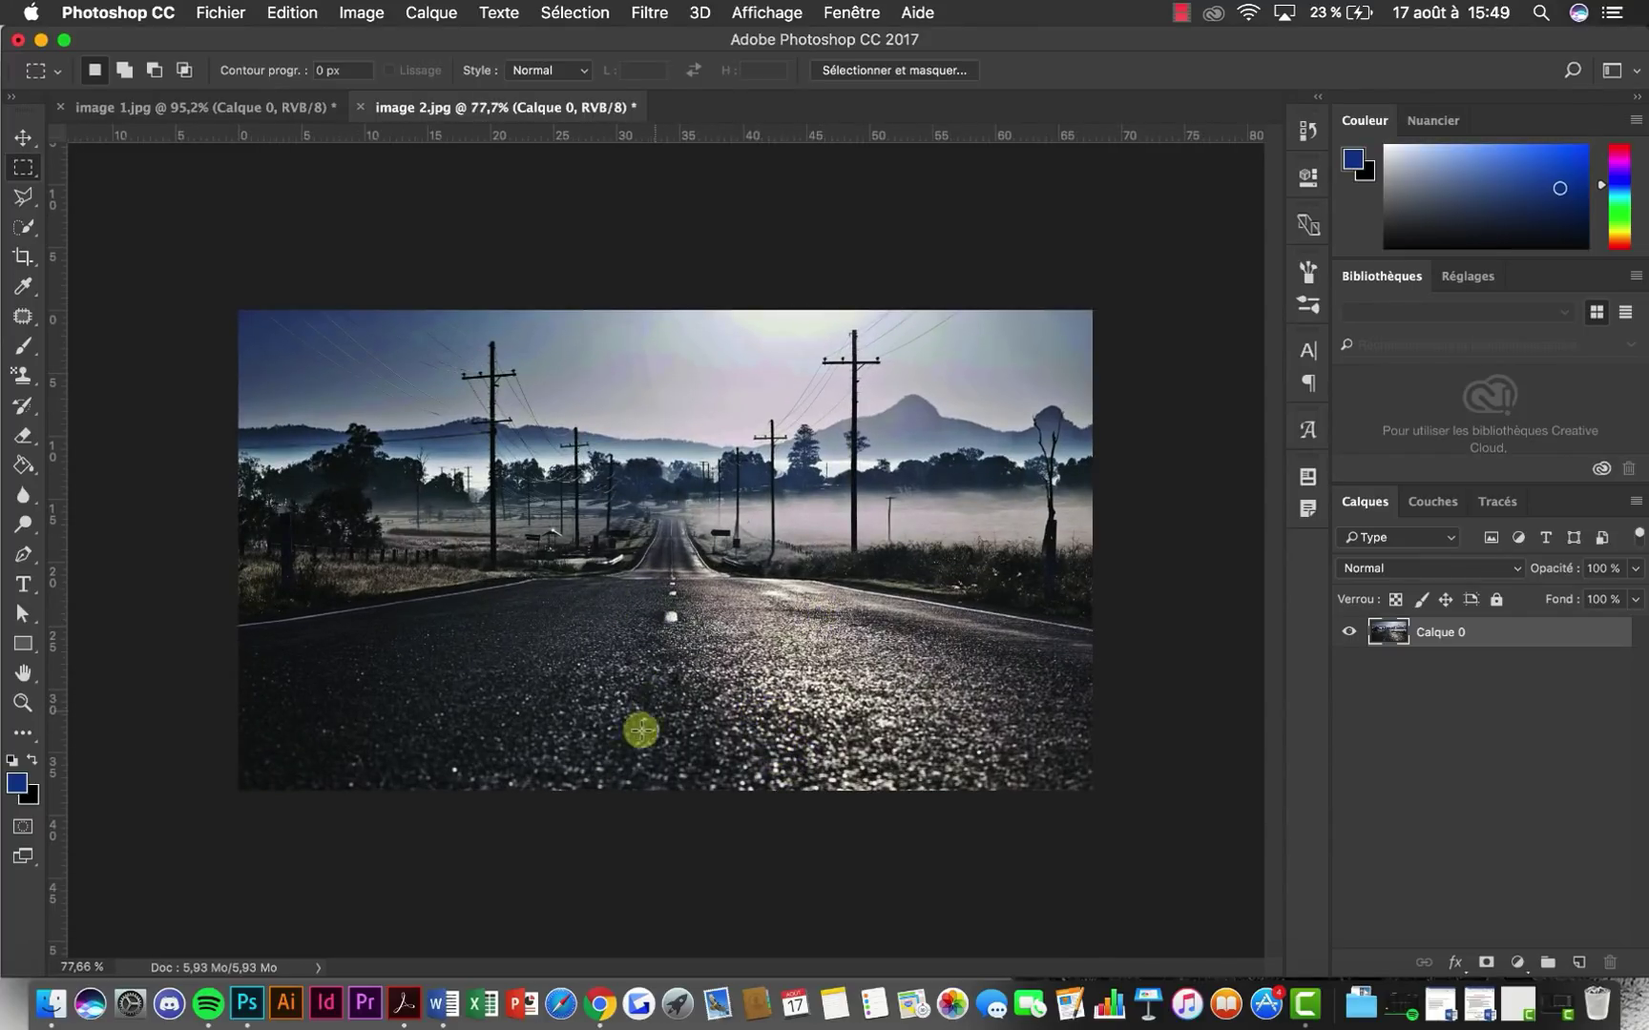
scroll(674, 771, "up", 2)
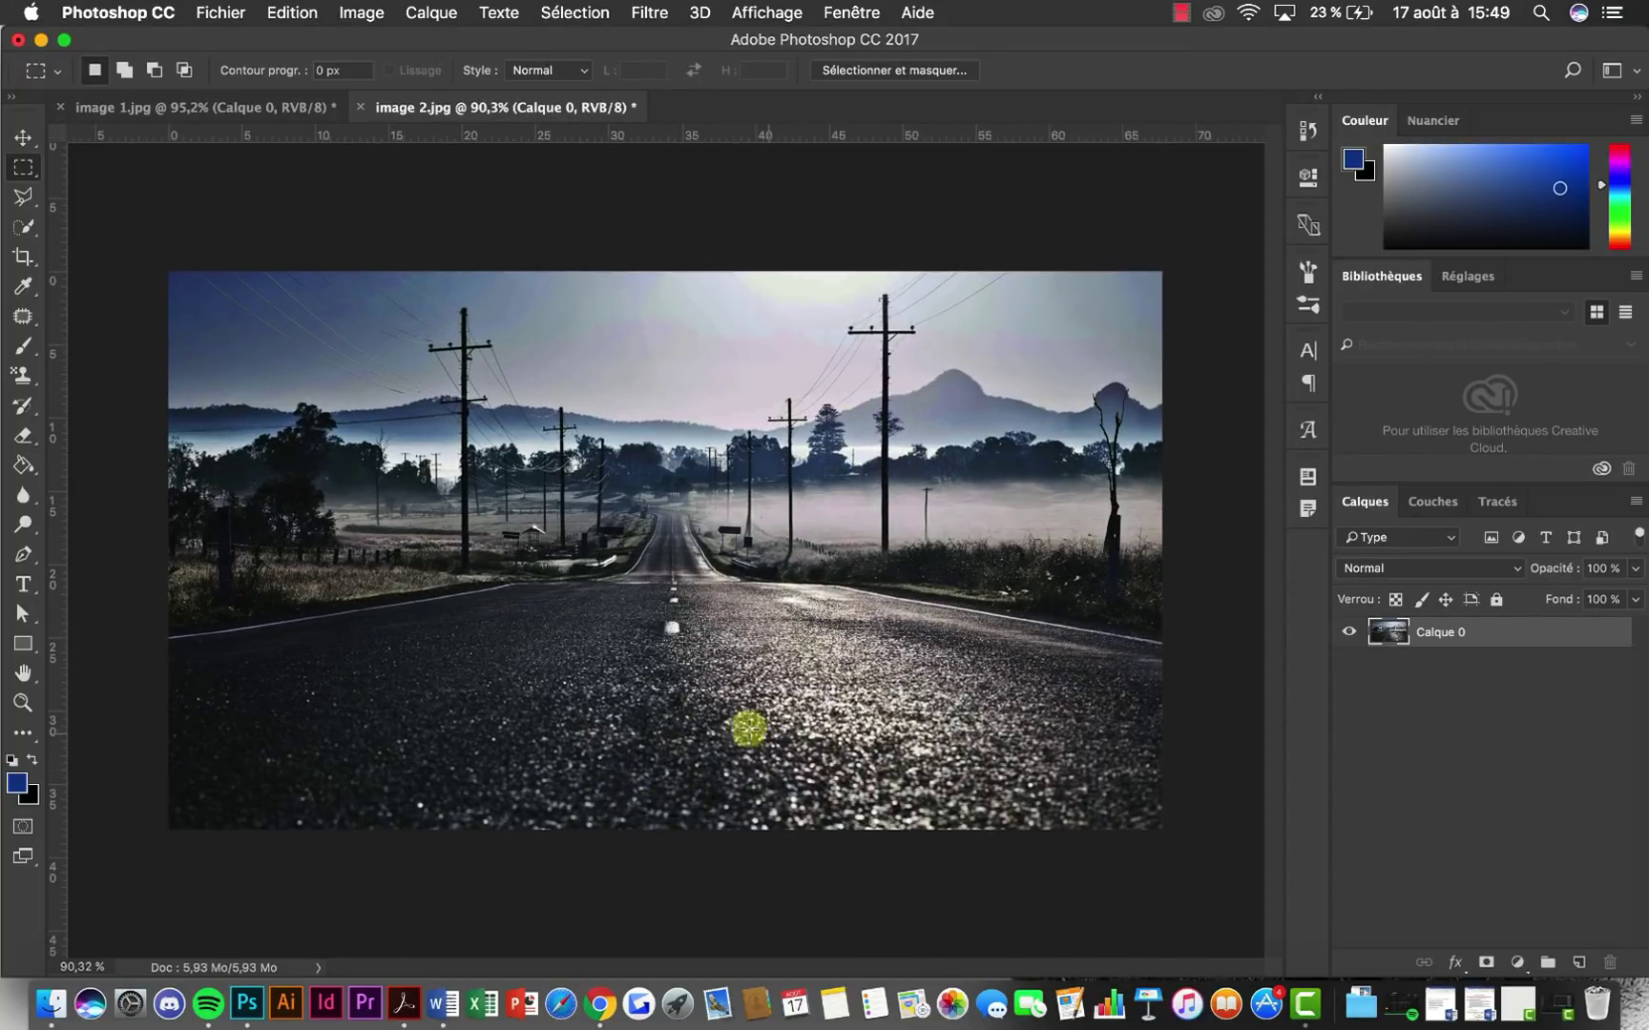
scroll(611, 772, "down", 3)
scroll(630, 776, "up", 1)
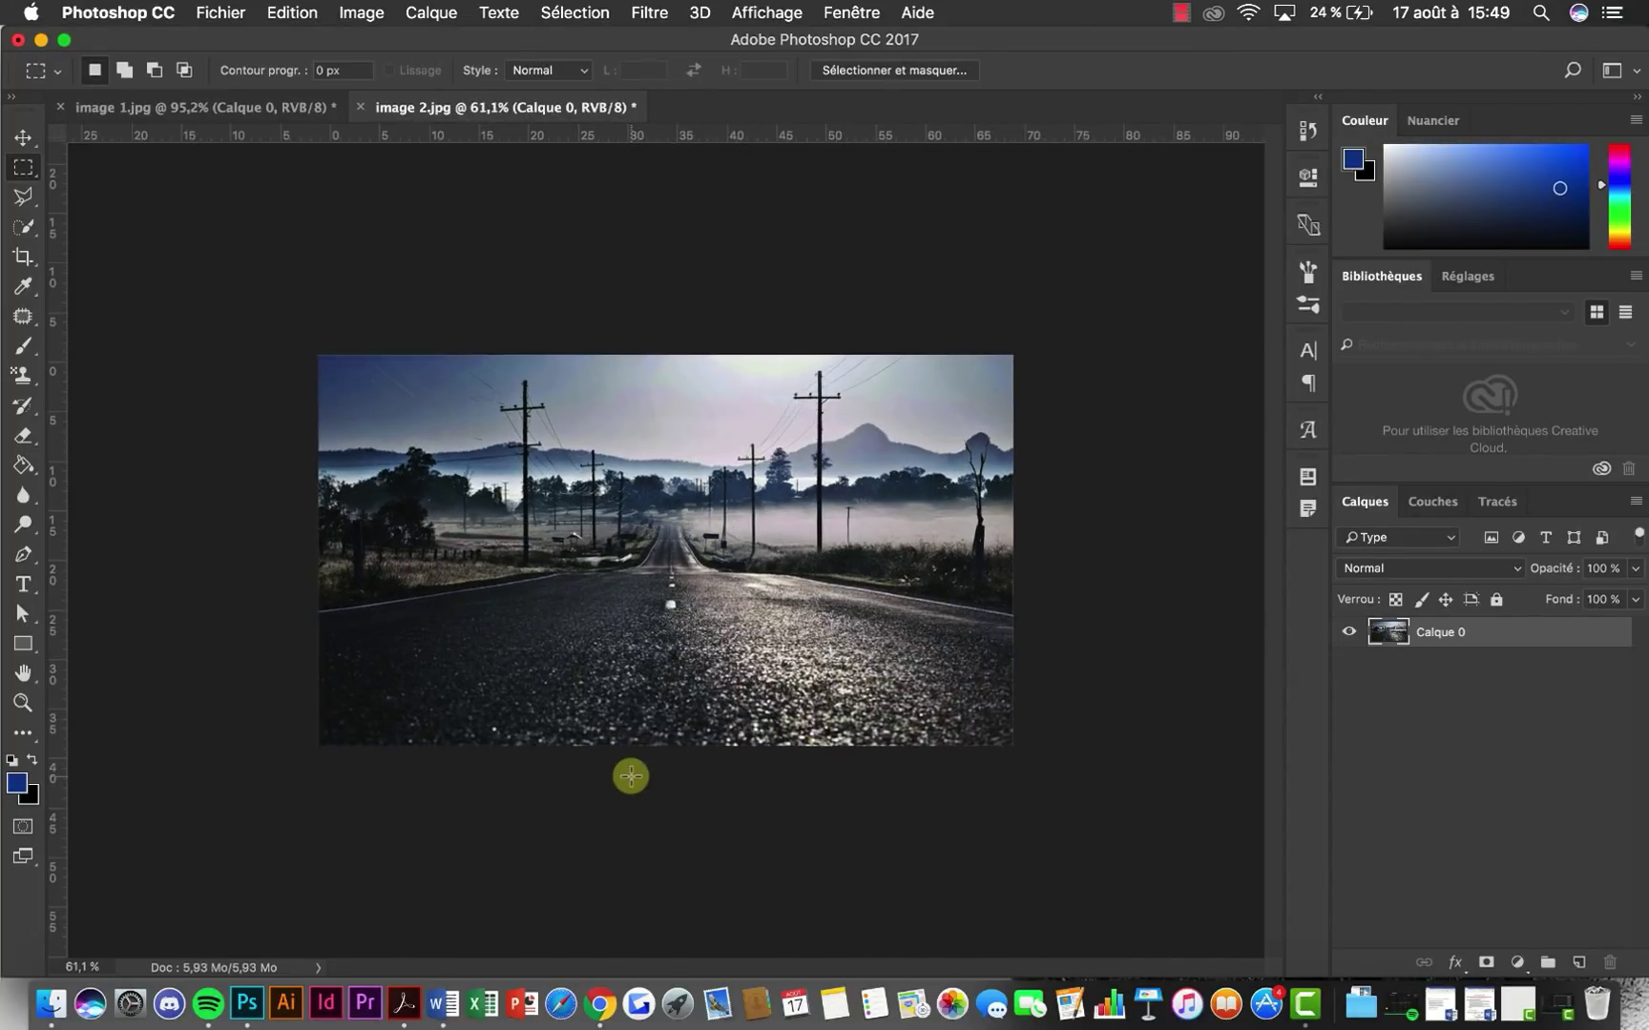
scroll(631, 776, "up", 15)
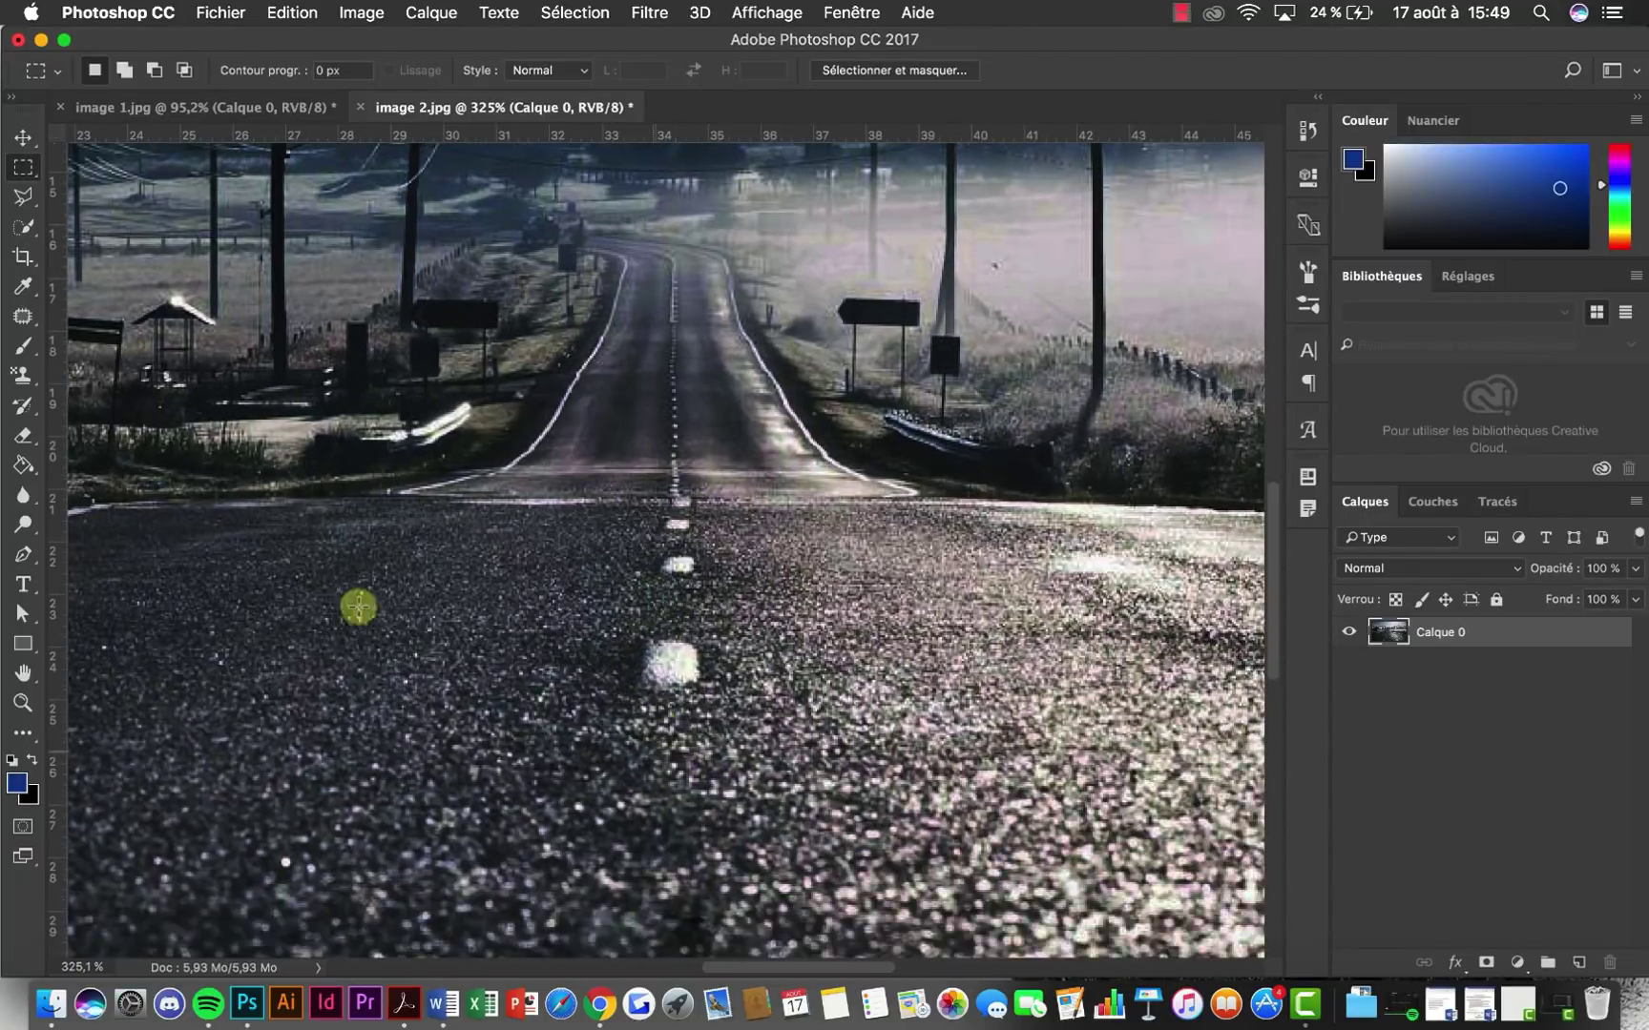
left_click(23, 315)
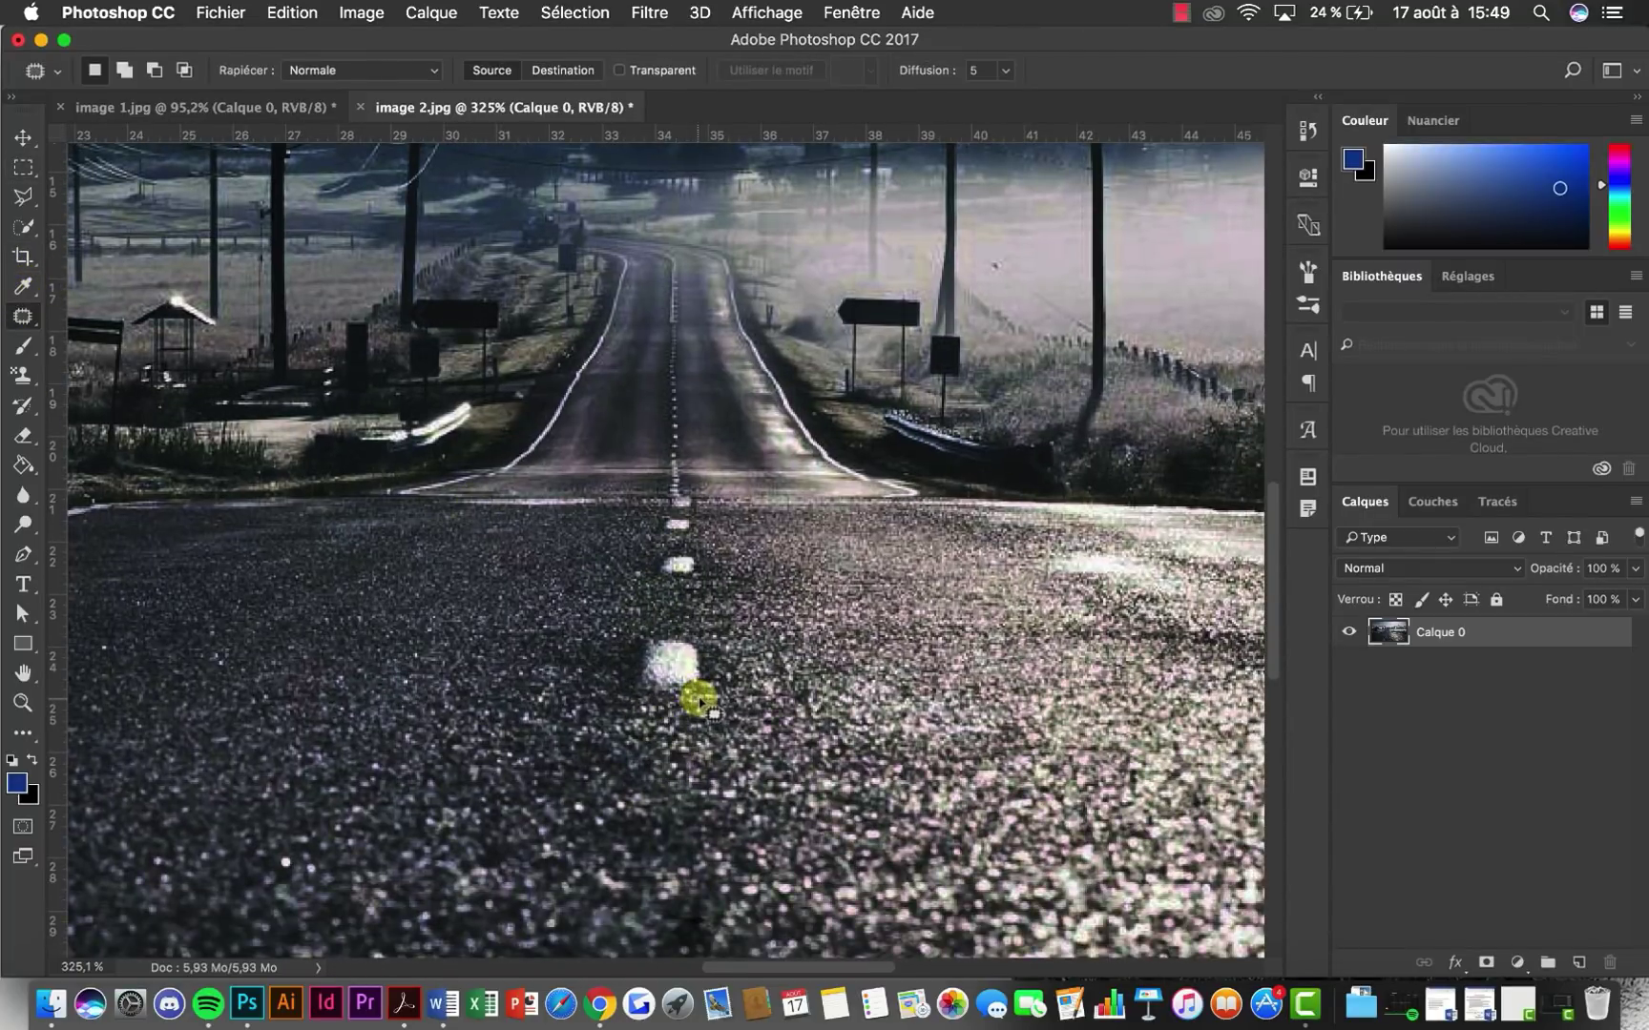
mouse_move(645, 711)
left_mouse_down()
mouse_move(626, 673)
mouse_move(635, 637)
left_mouse_up()
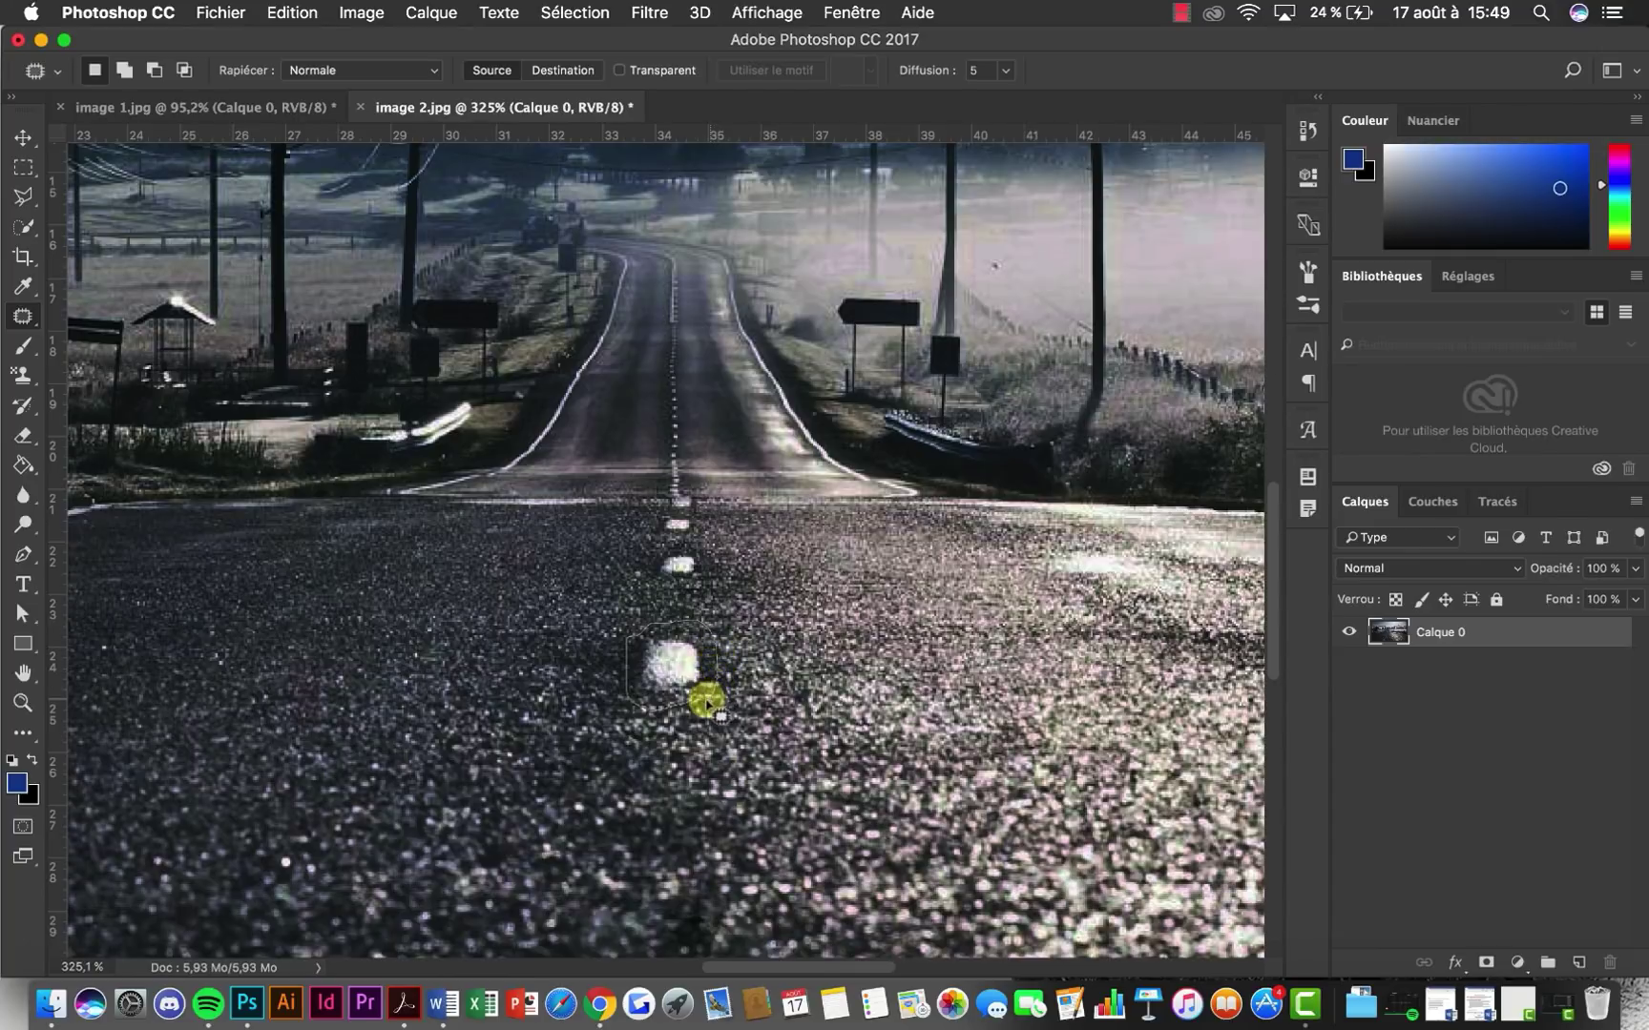
scroll(686, 659, "up", 5)
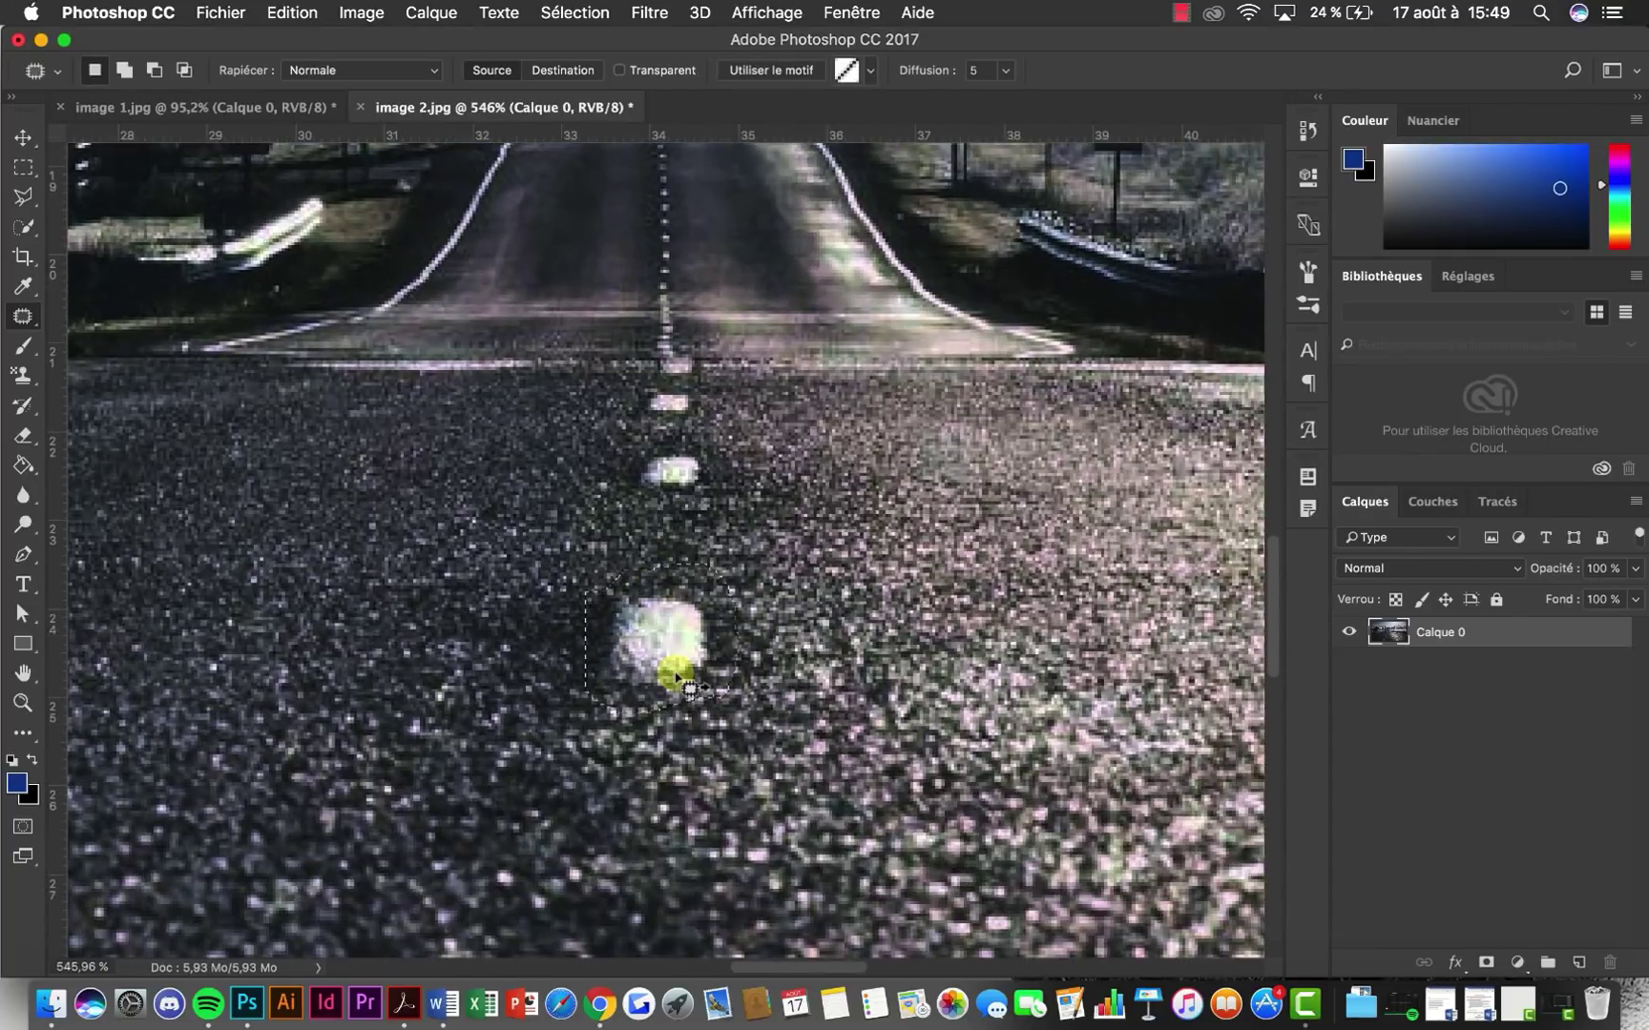
mouse_move(665, 660)
left_mouse_down()
mouse_move(597, 674)
mouse_move(584, 641)
mouse_move(601, 601)
mouse_move(725, 571)
mouse_move(740, 654)
mouse_move(485, 651)
mouse_move(657, 813)
mouse_move(540, 816)
mouse_move(472, 730)
left_mouse_up()
left_click(24, 168)
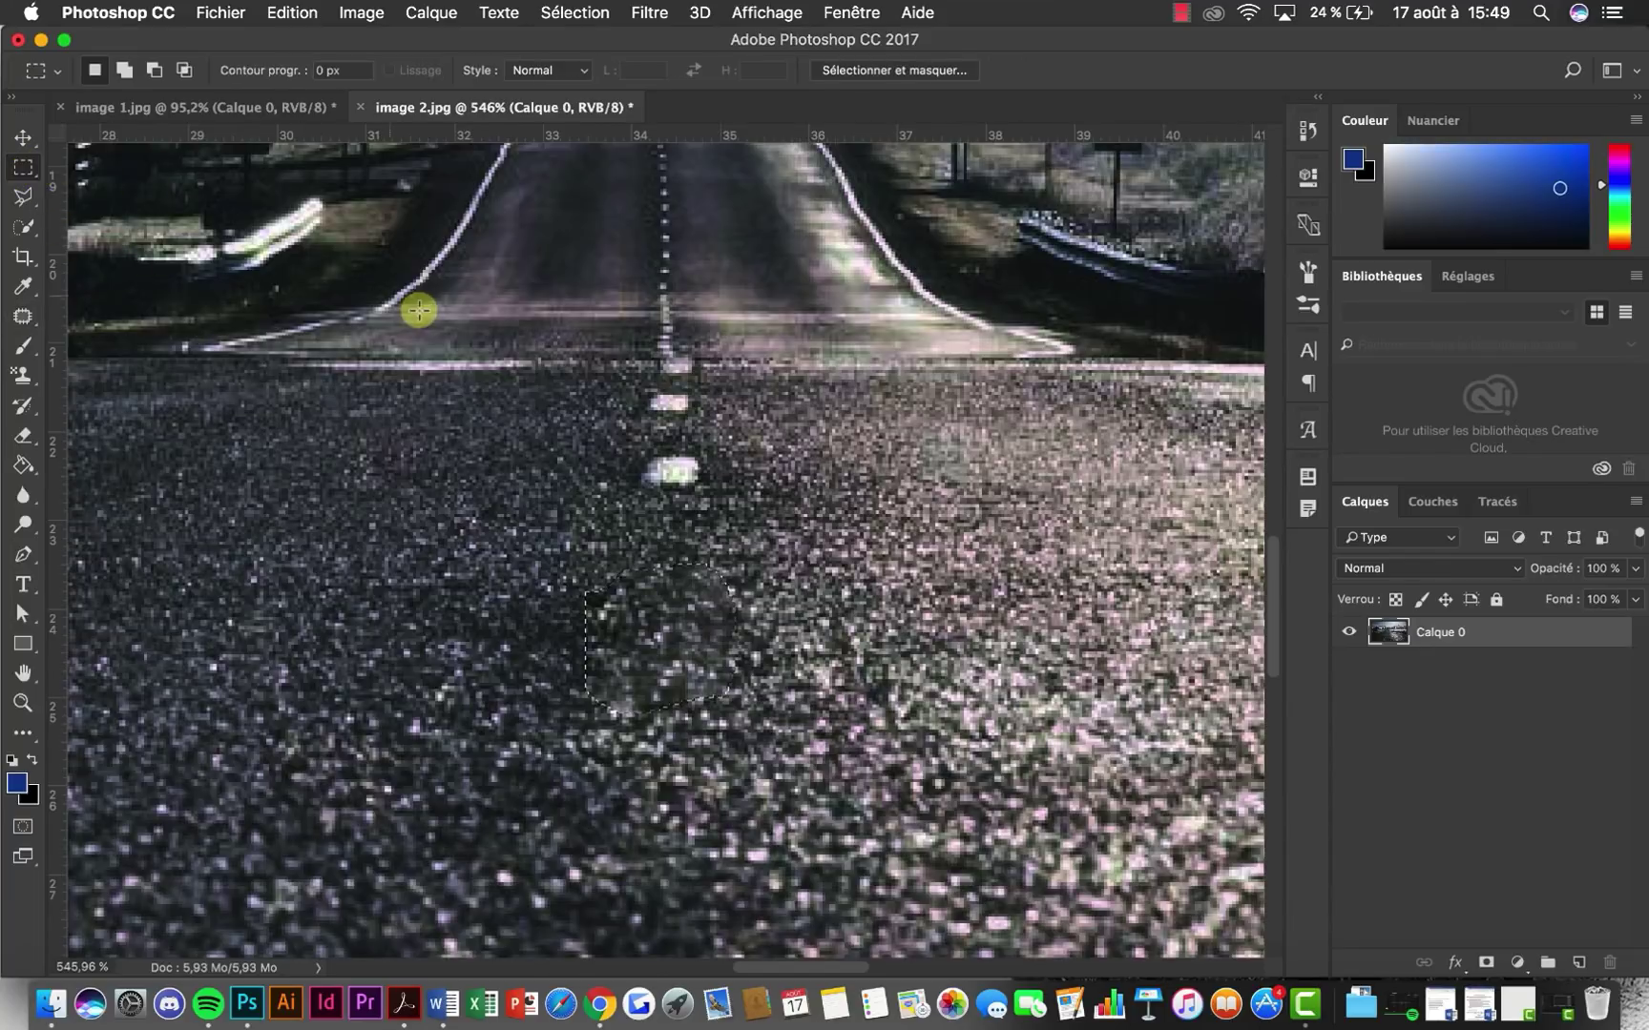
key("cmd+0")
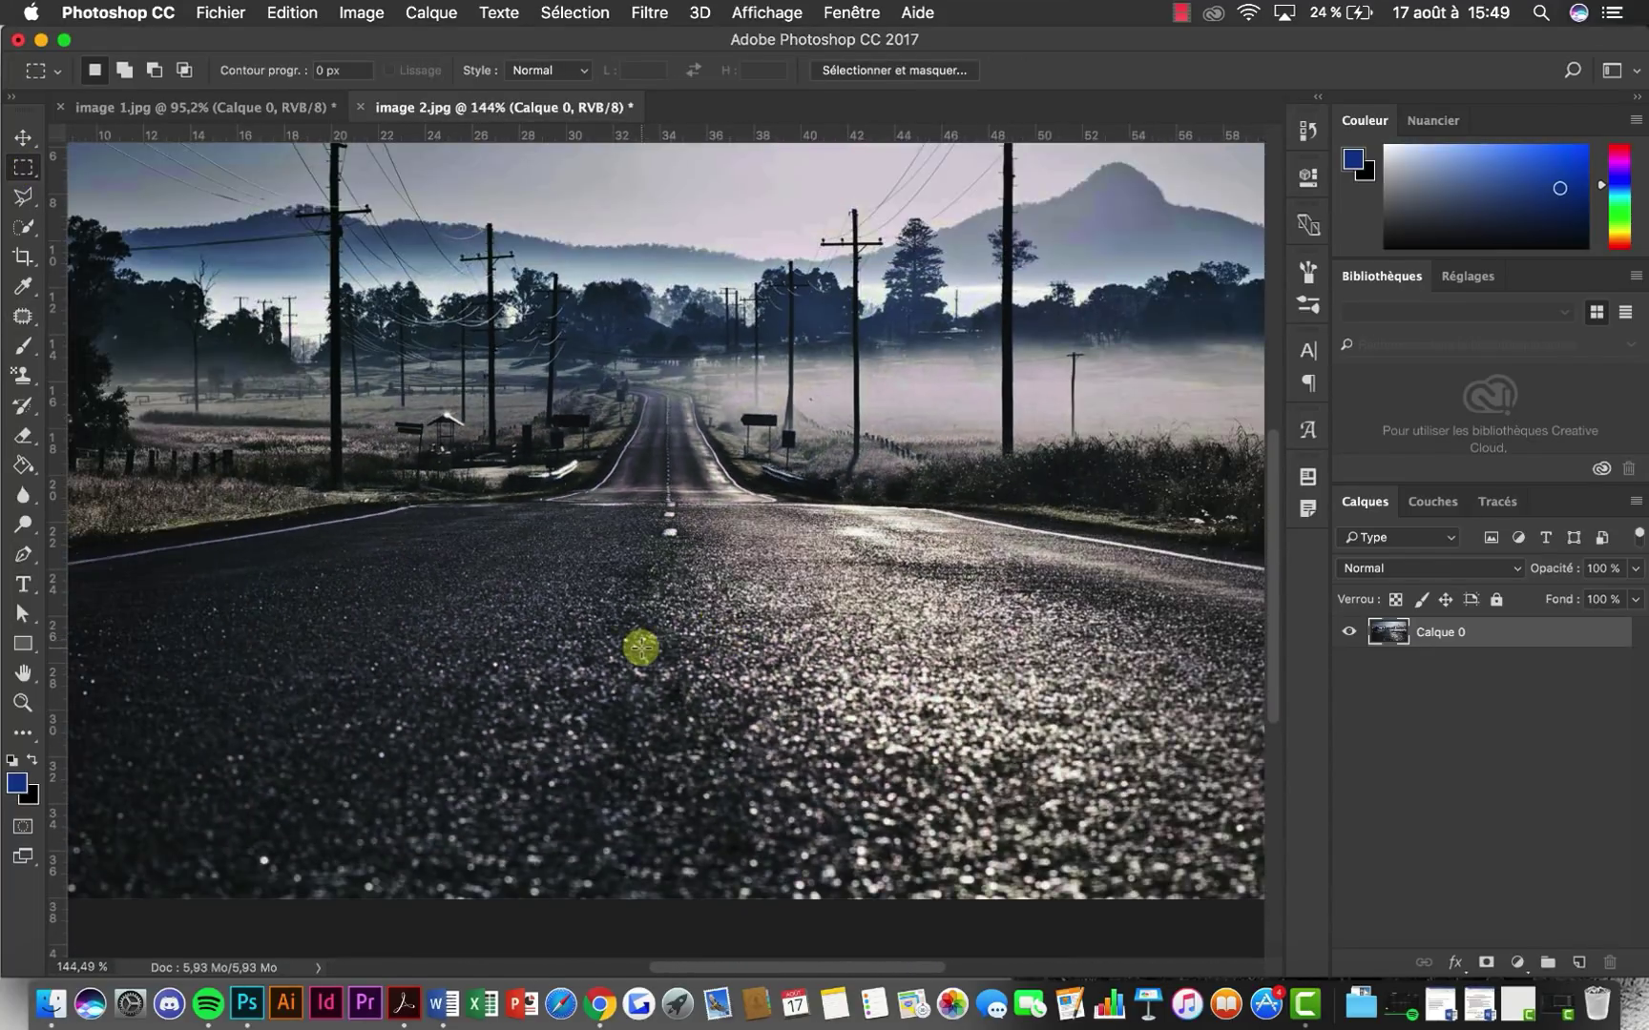
Examine the patched asphalt along the centre line up close and in the whole road photo
scroll(641, 648, "up", 6)
scroll(641, 648, "down", 7)
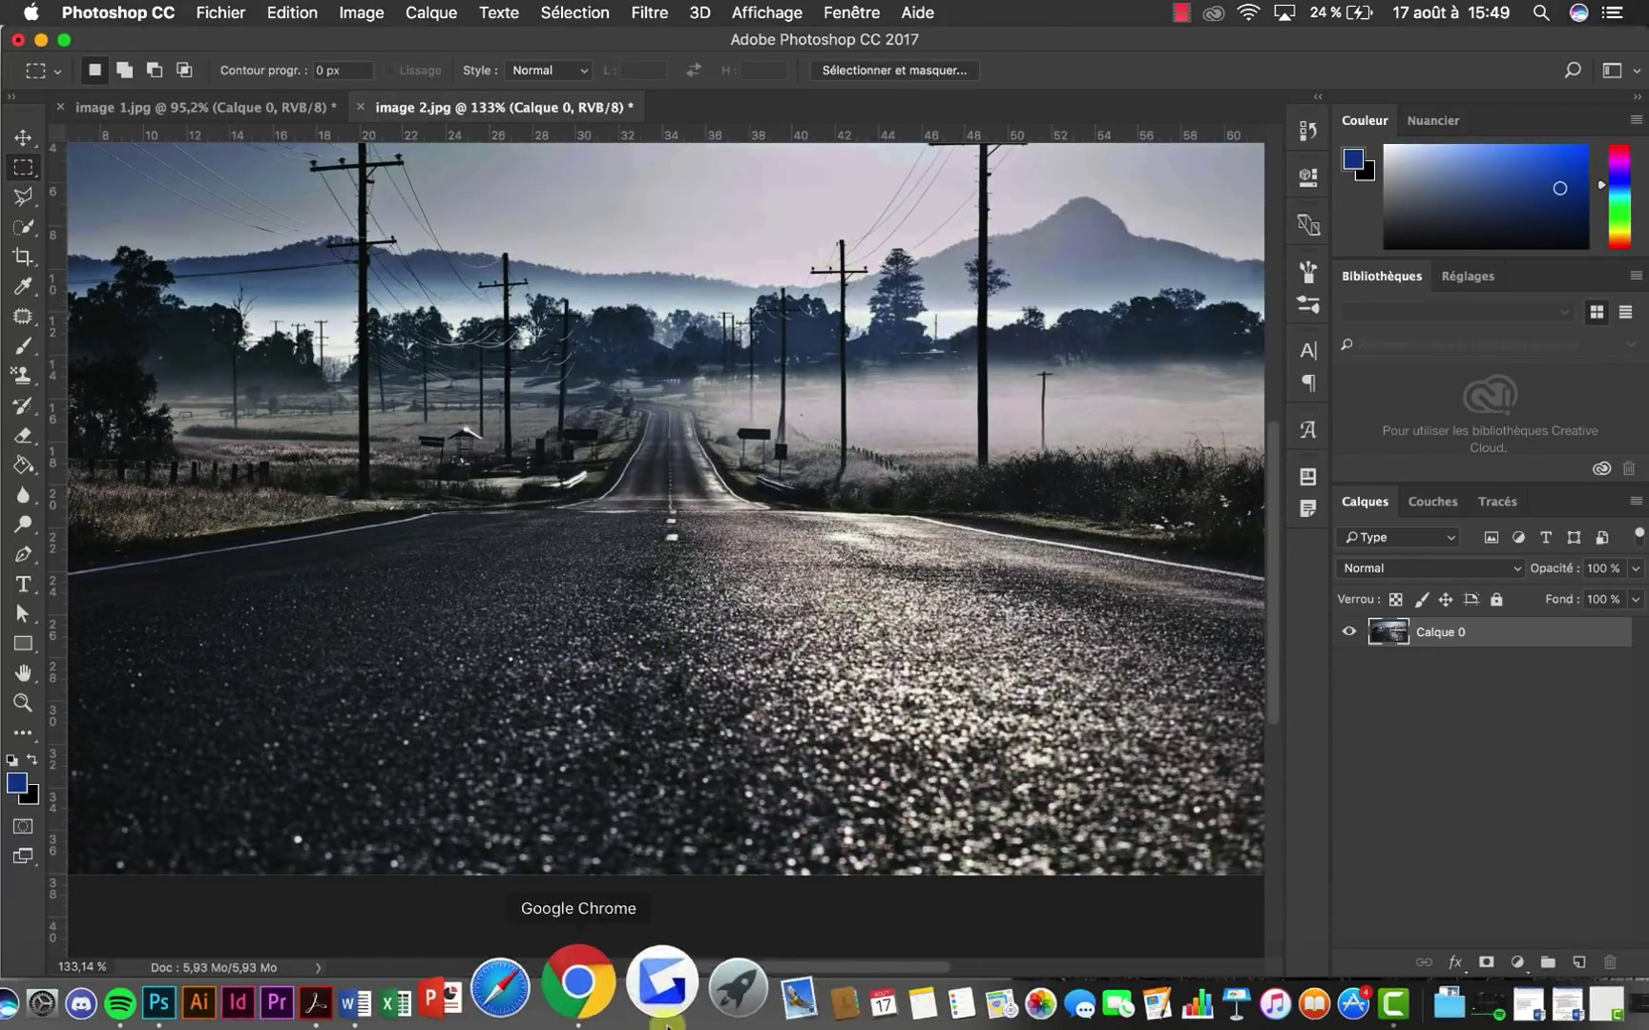
scroll(677, 623, "up", 1)
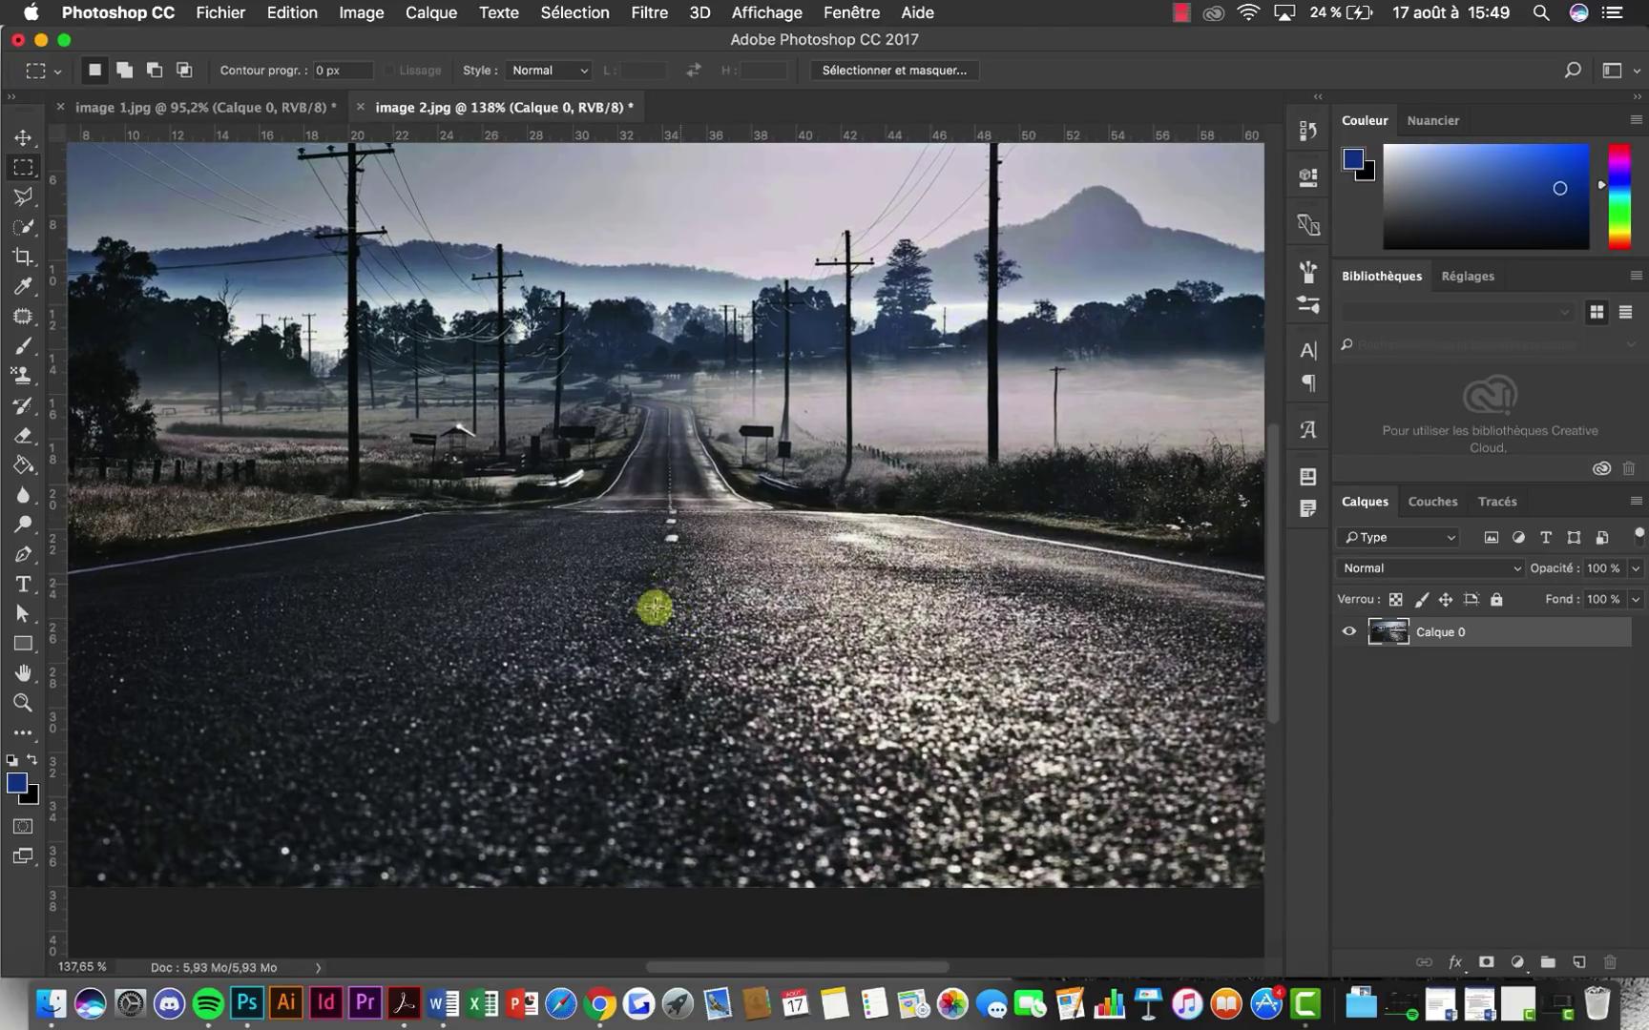
scroll(654, 608, "down", 8)
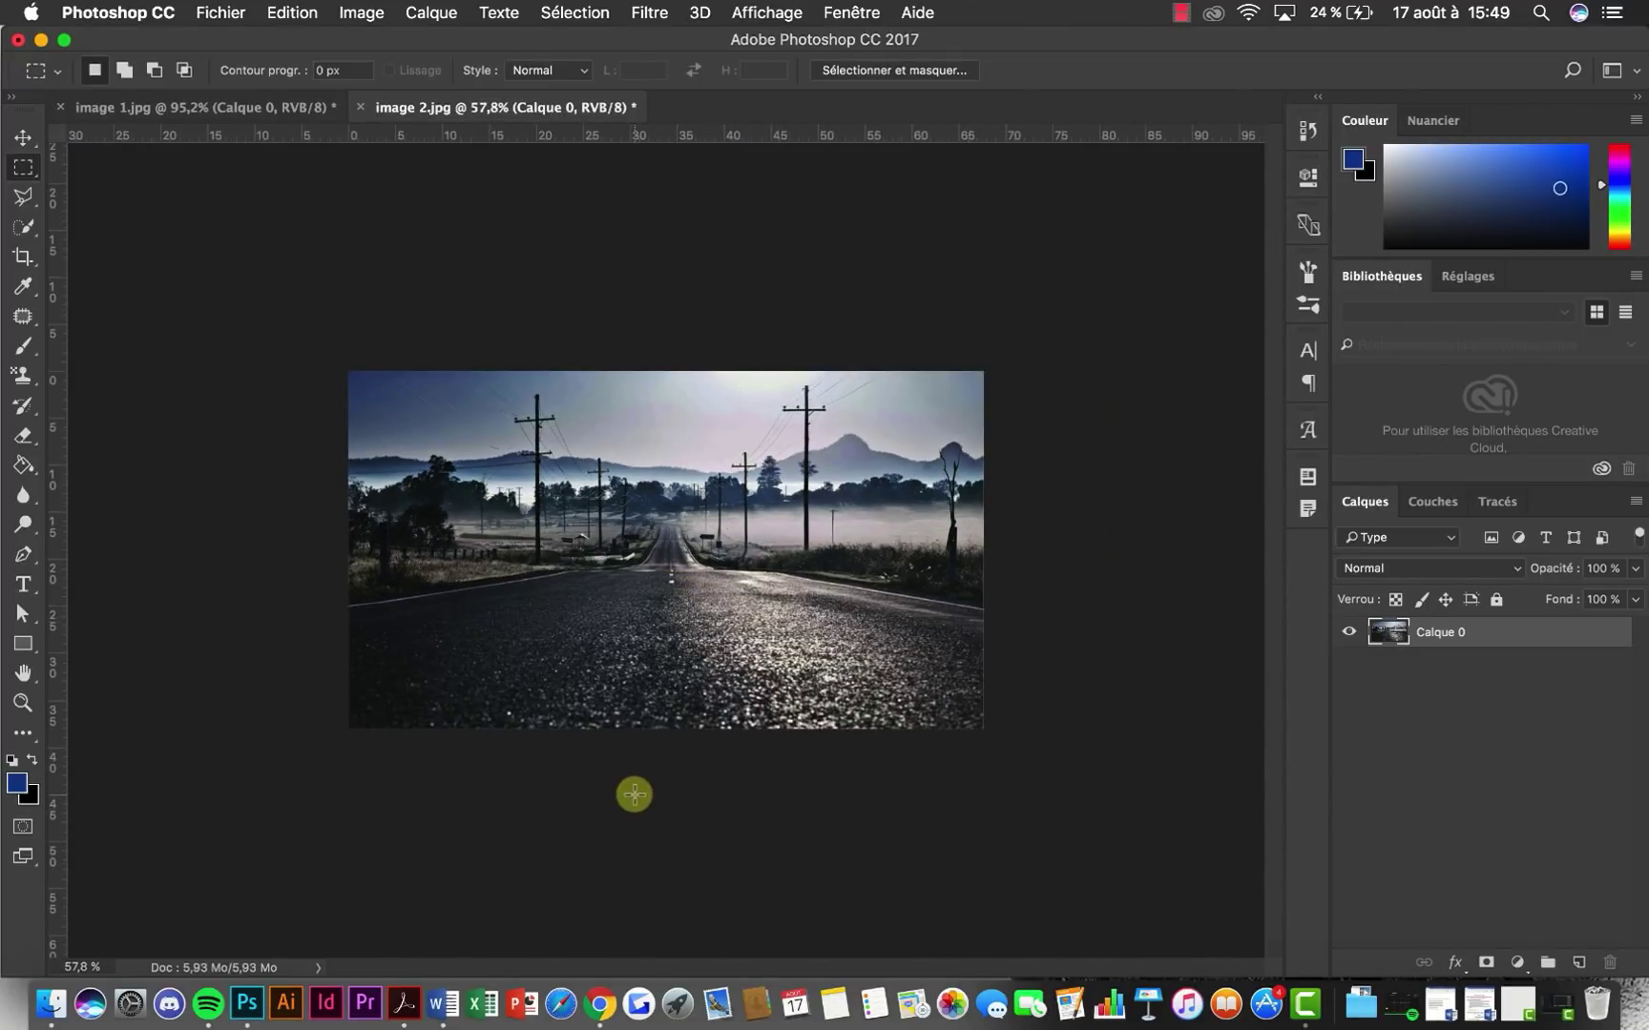
Switch to image 1.jpg and outline the boy holding the blue ball, including his shadow, with the Patch tool
scroll(634, 794, "up", 4)
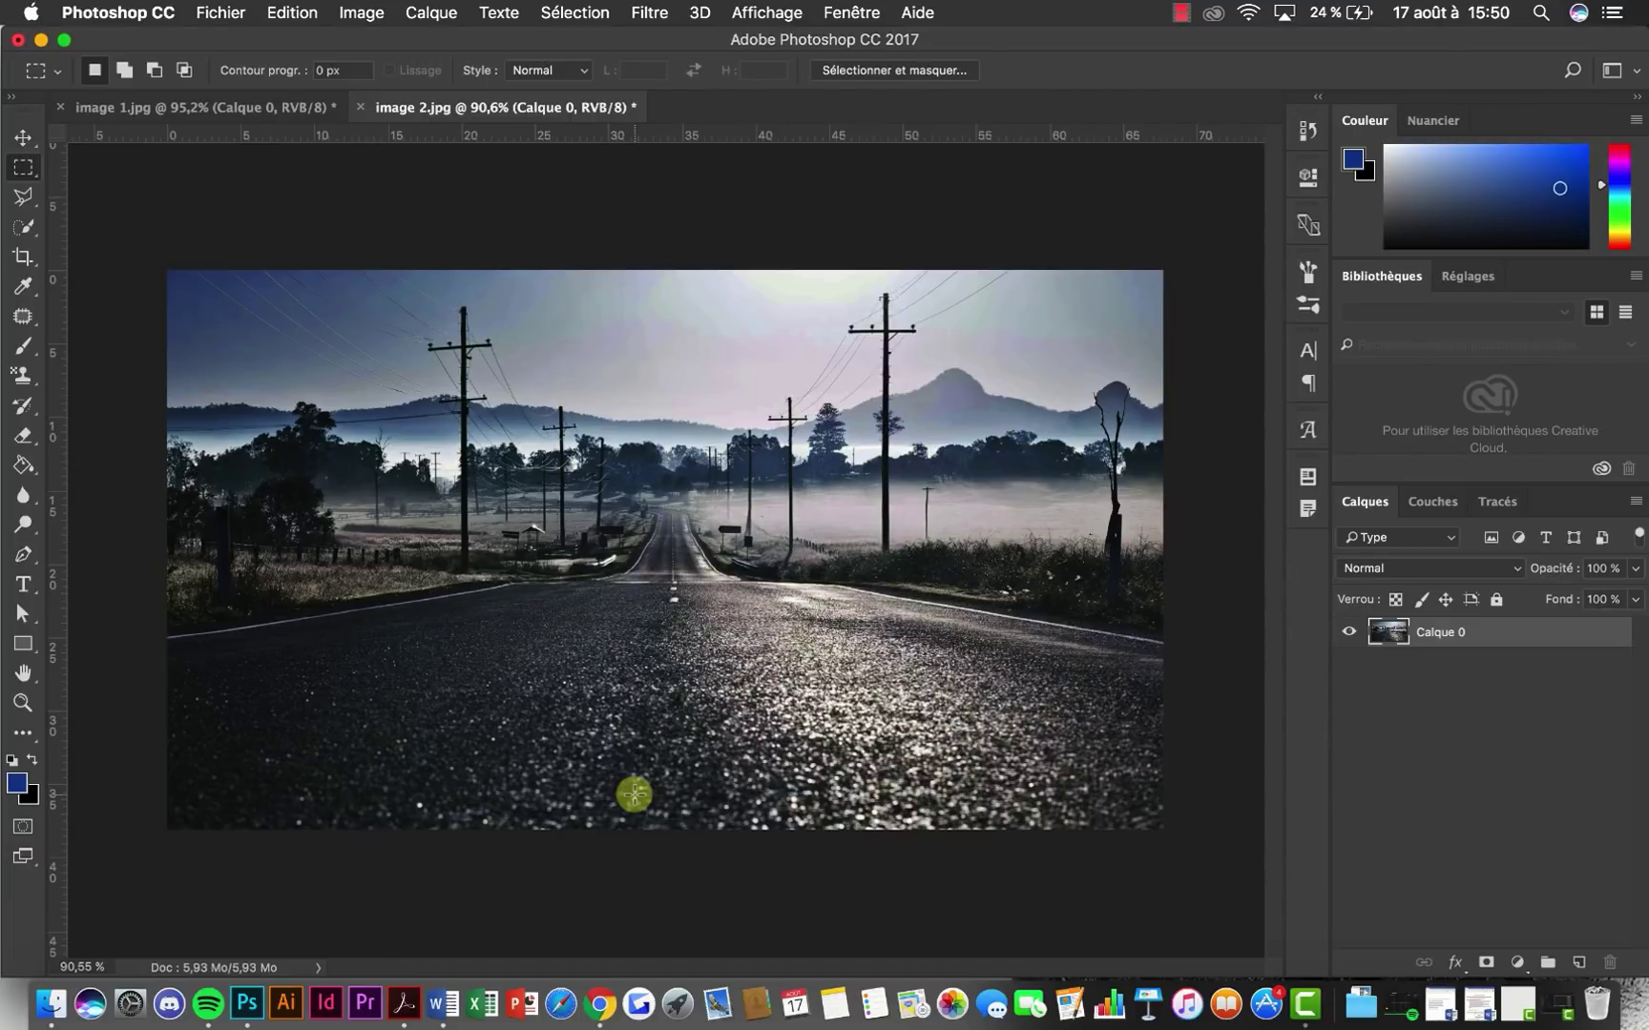
scroll(644, 806, "up", 3)
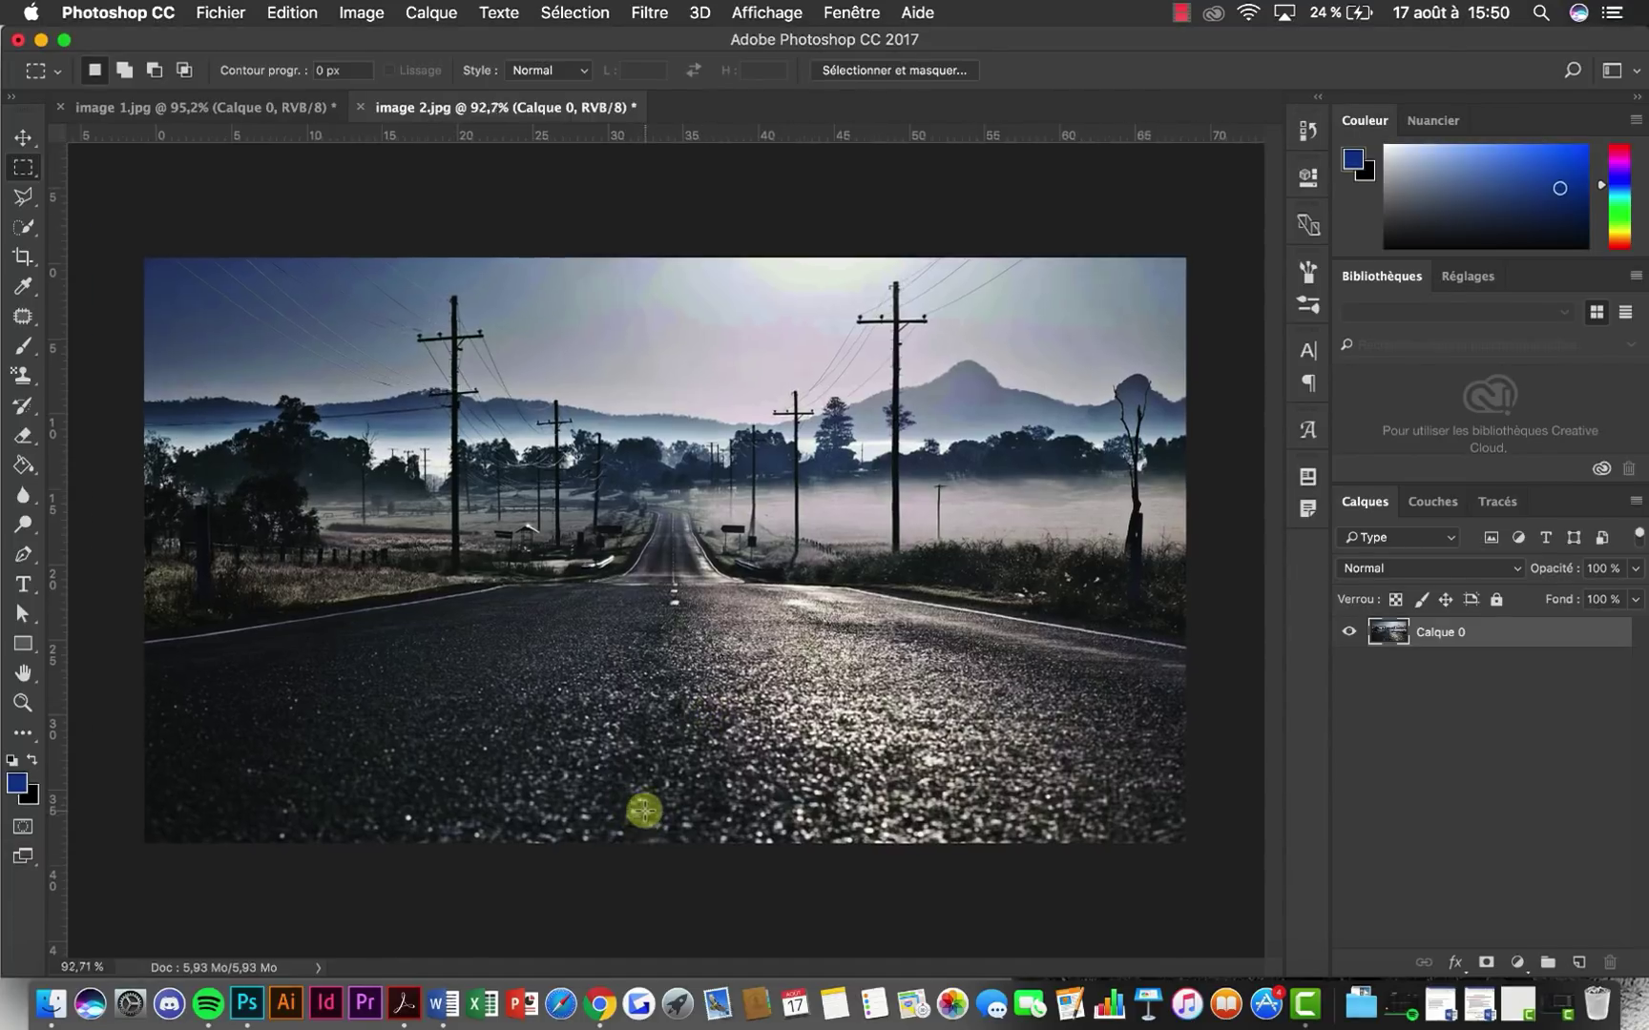
left_click(196, 108)
scroll(666, 622, "up", 8)
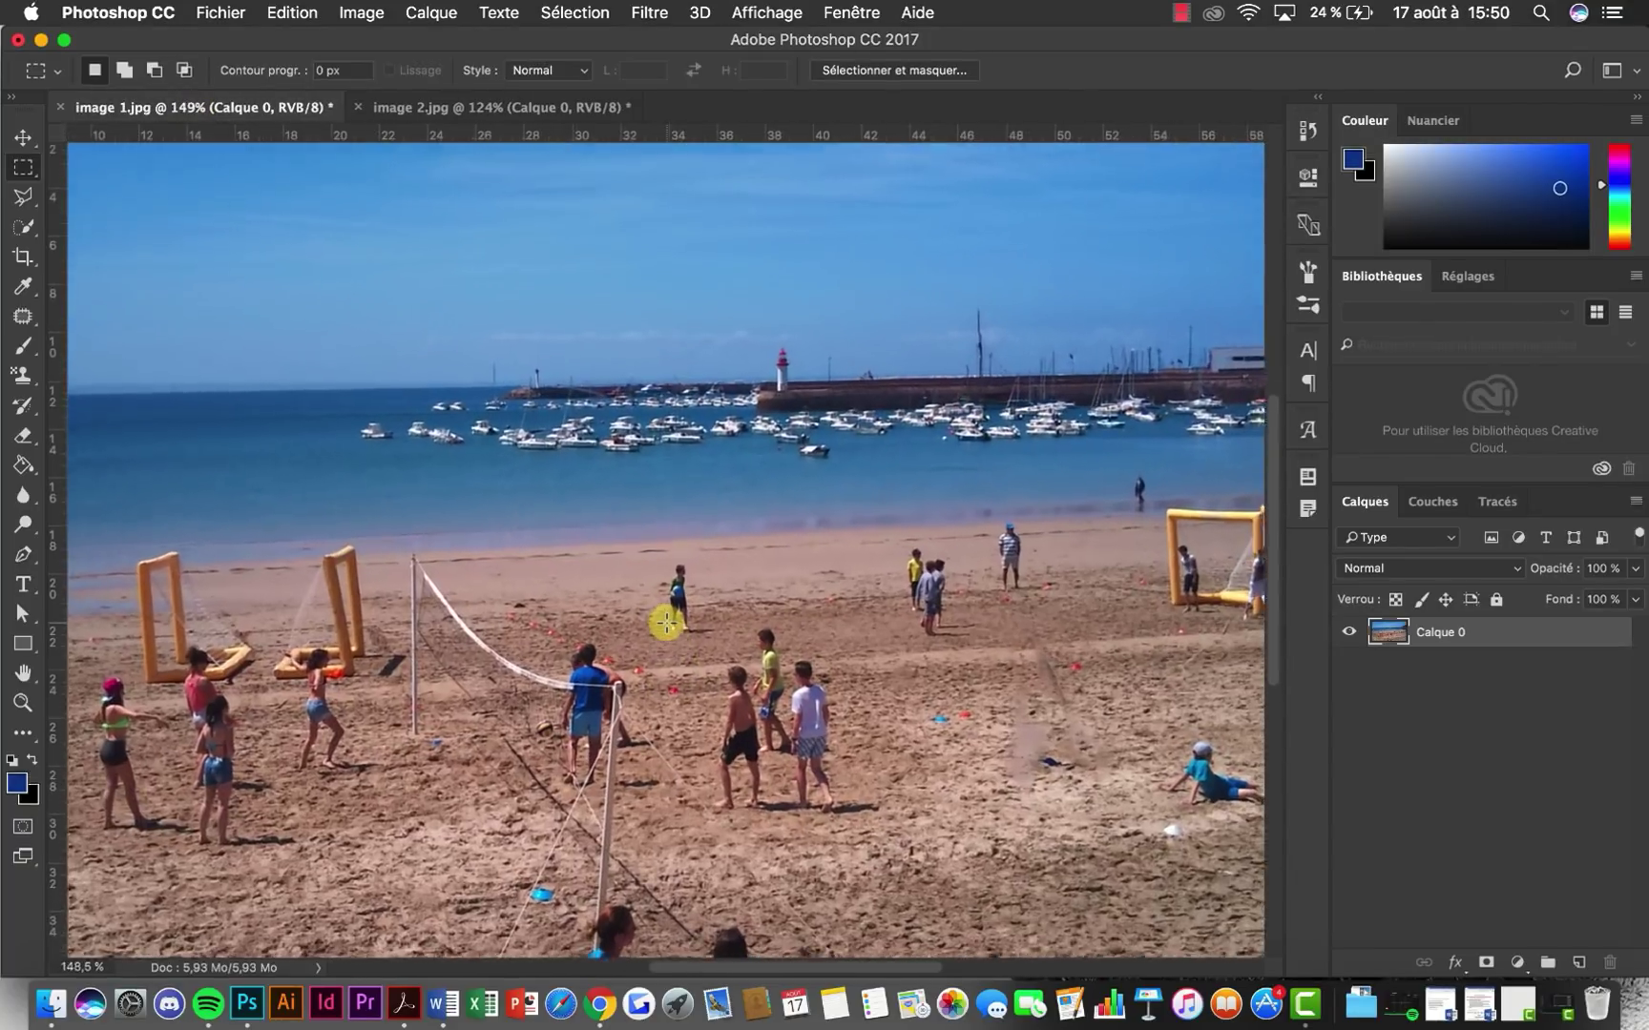
scroll(666, 620, "down", 3)
scroll(639, 601, "up", 6)
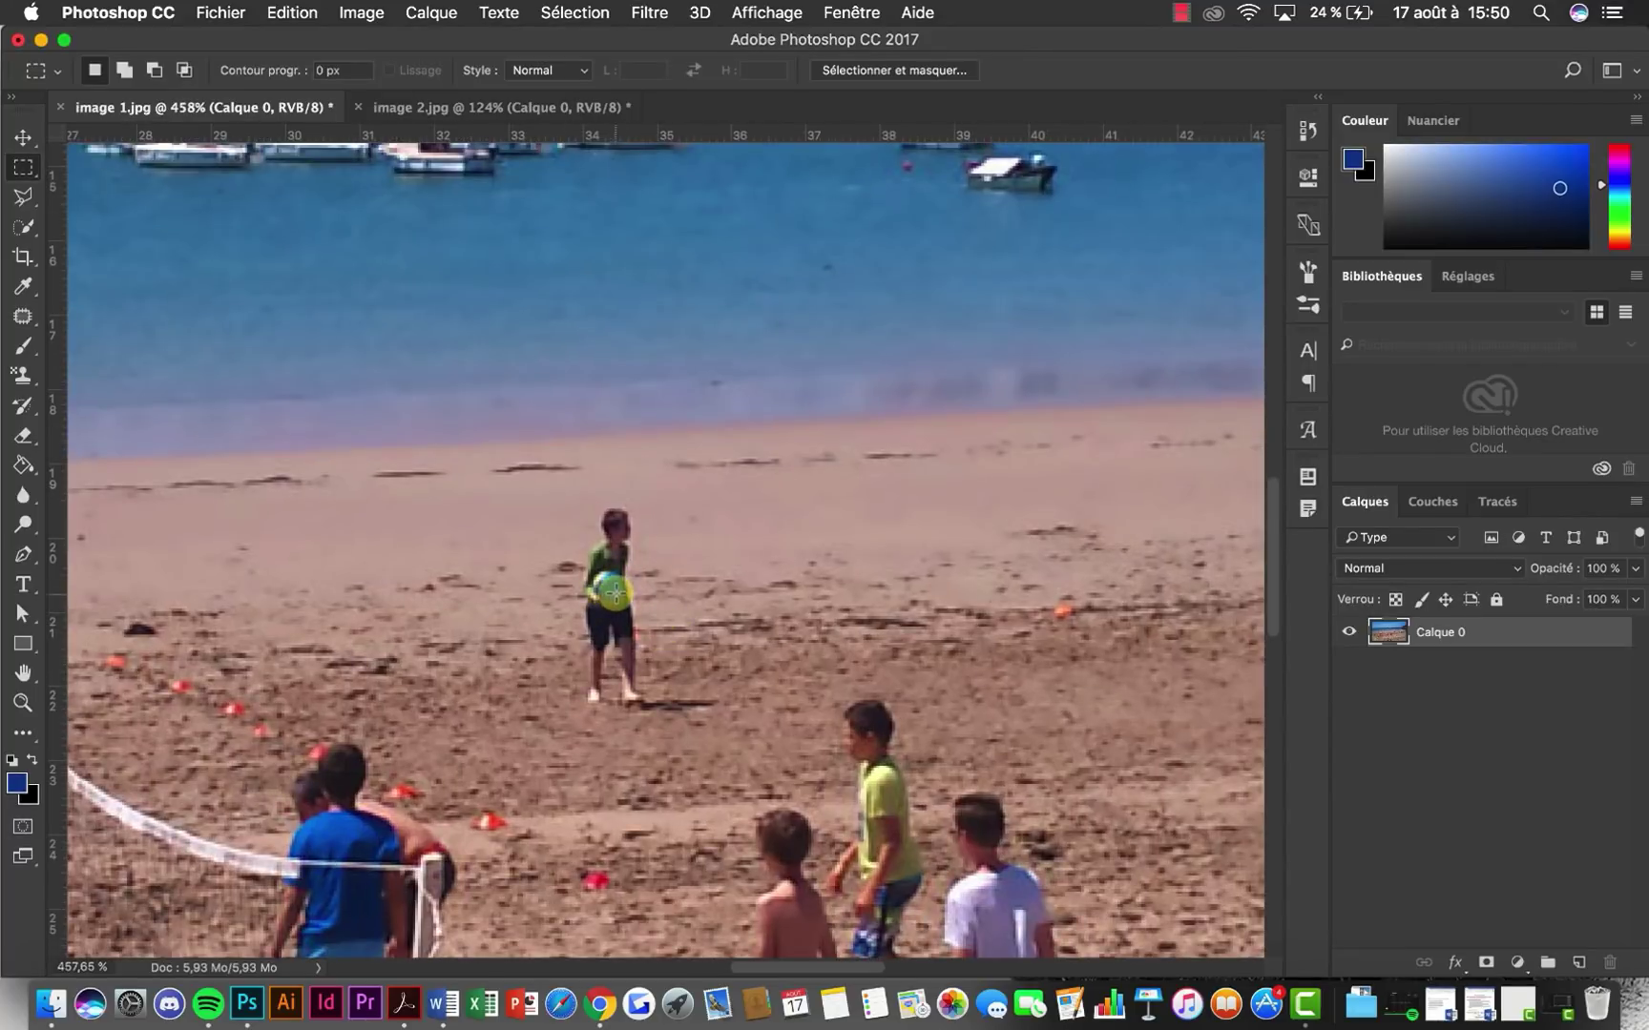
scroll(615, 593, "up", 4)
left_click(24, 315)
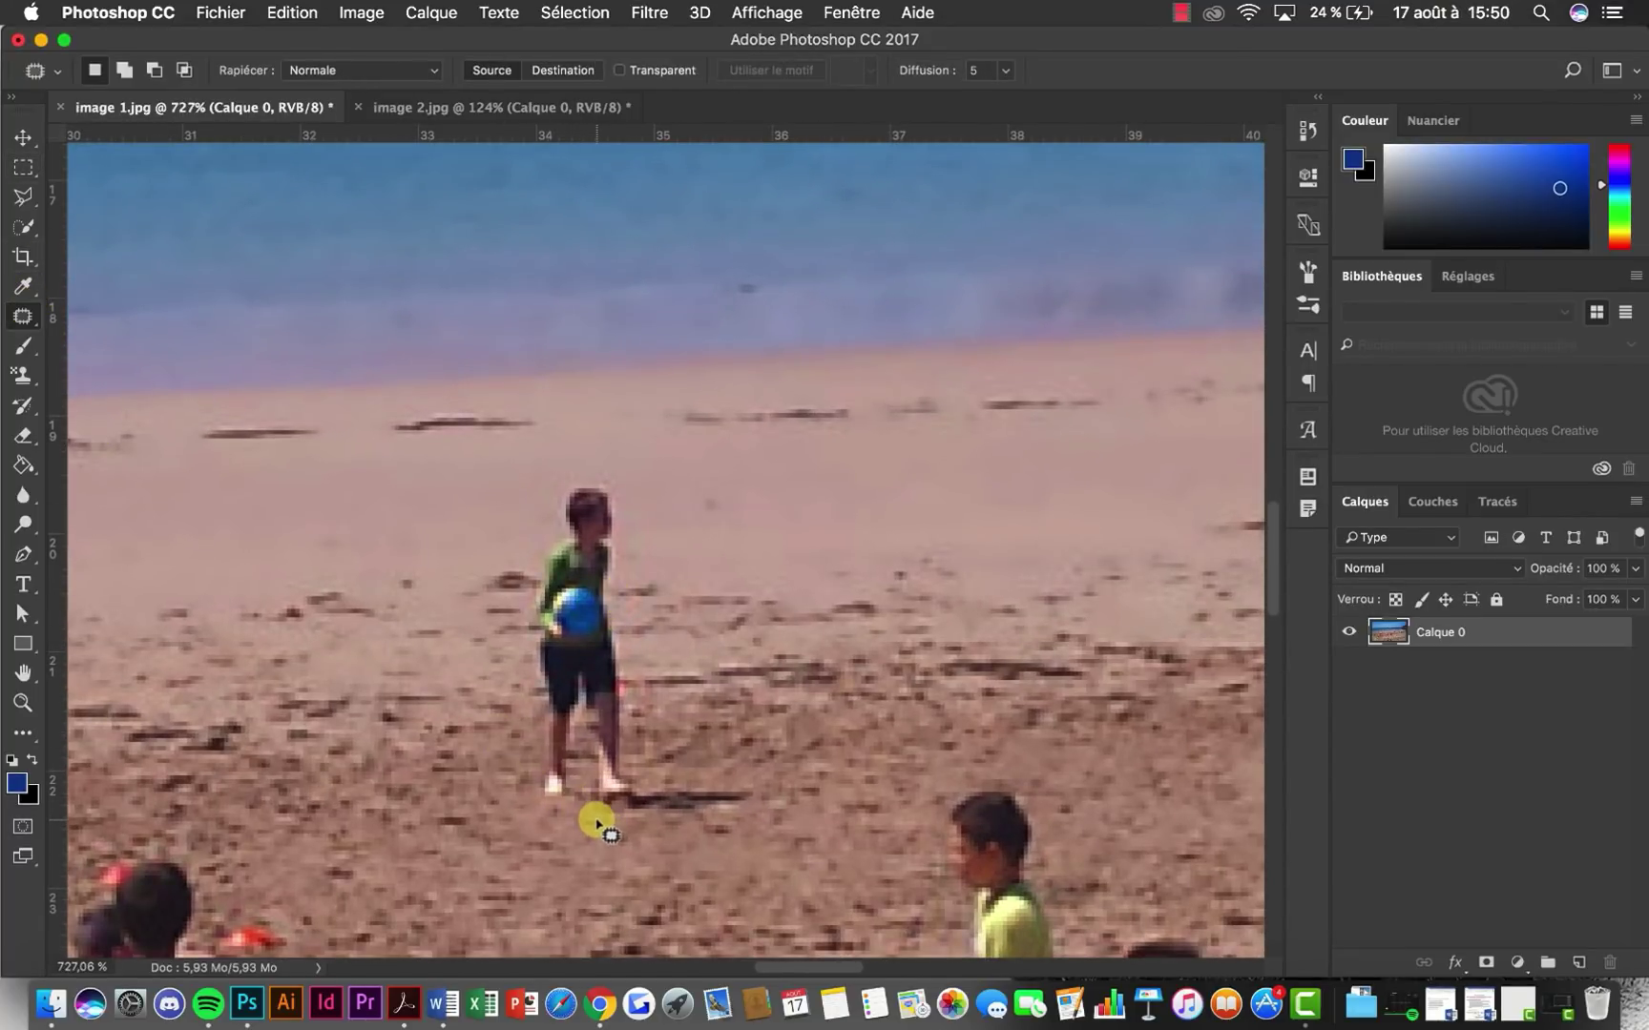
mouse_move(596, 823)
left_mouse_down()
mouse_move(714, 827)
mouse_move(769, 796)
mouse_move(672, 761)
mouse_move(647, 721)
mouse_move(639, 493)
mouse_move(587, 467)
mouse_move(559, 476)
mouse_move(525, 546)
mouse_move(510, 634)
mouse_move(525, 823)
mouse_move(592, 811)
left_mouse_up()
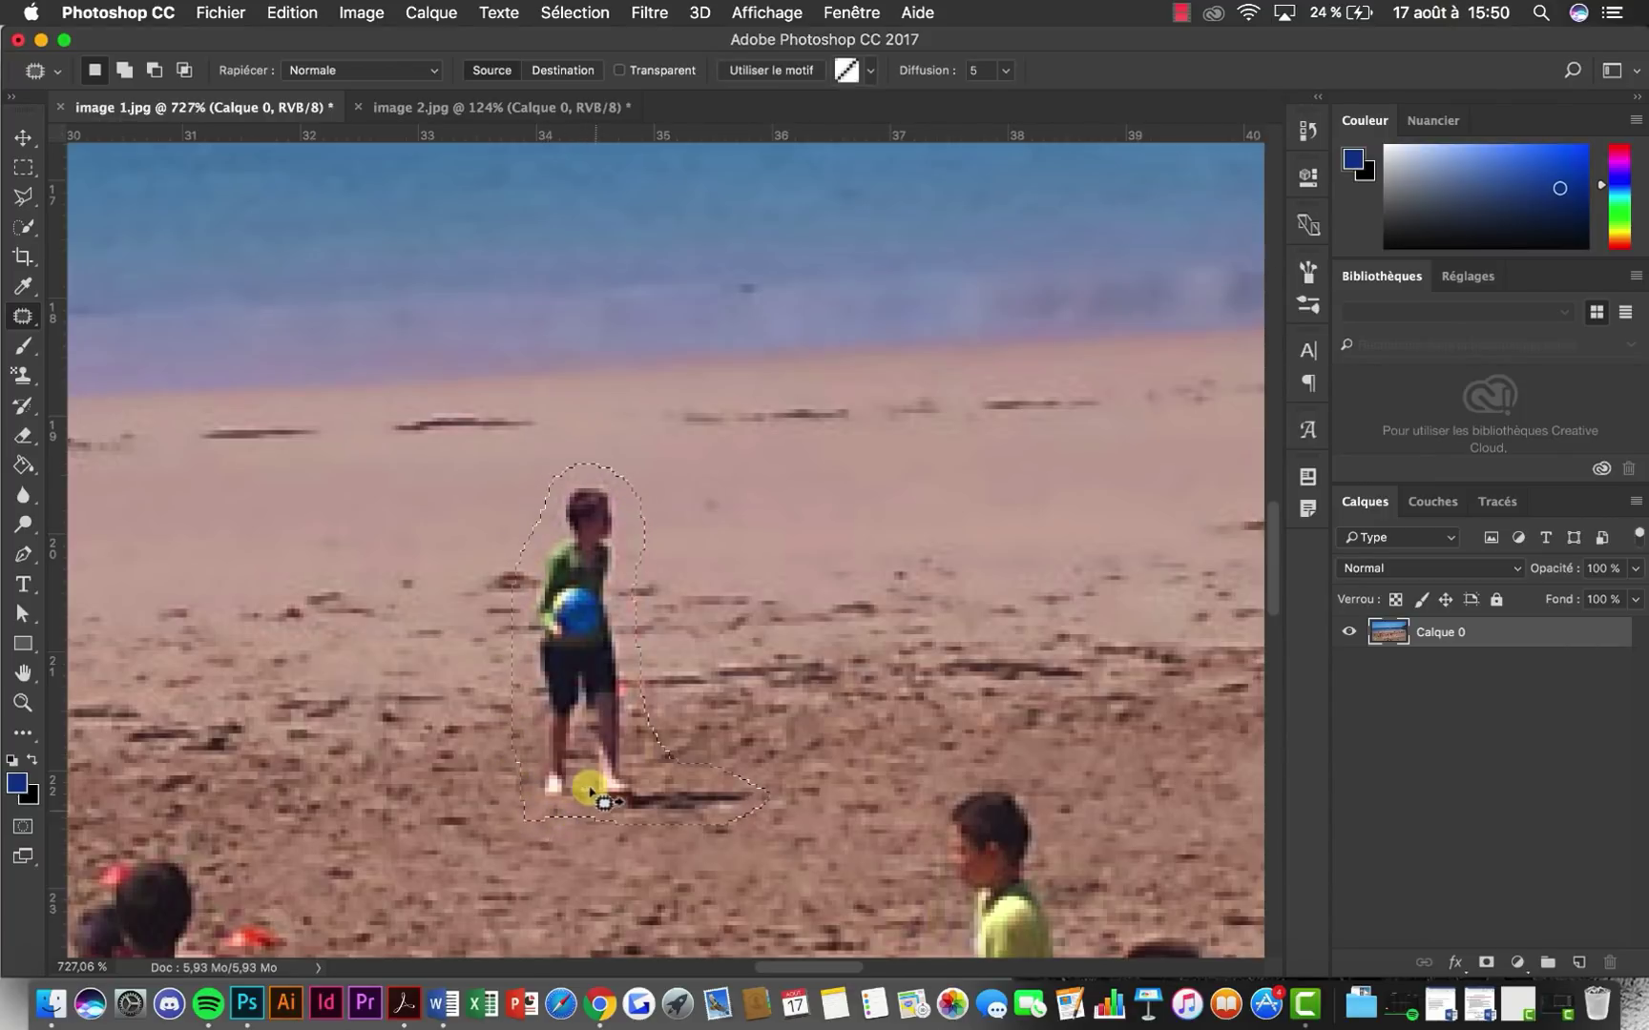
Try replacing the outlined boy with the sand to his right, and clear the selection
scroll(574, 730, "down", 5)
scroll(575, 735, "up", 4)
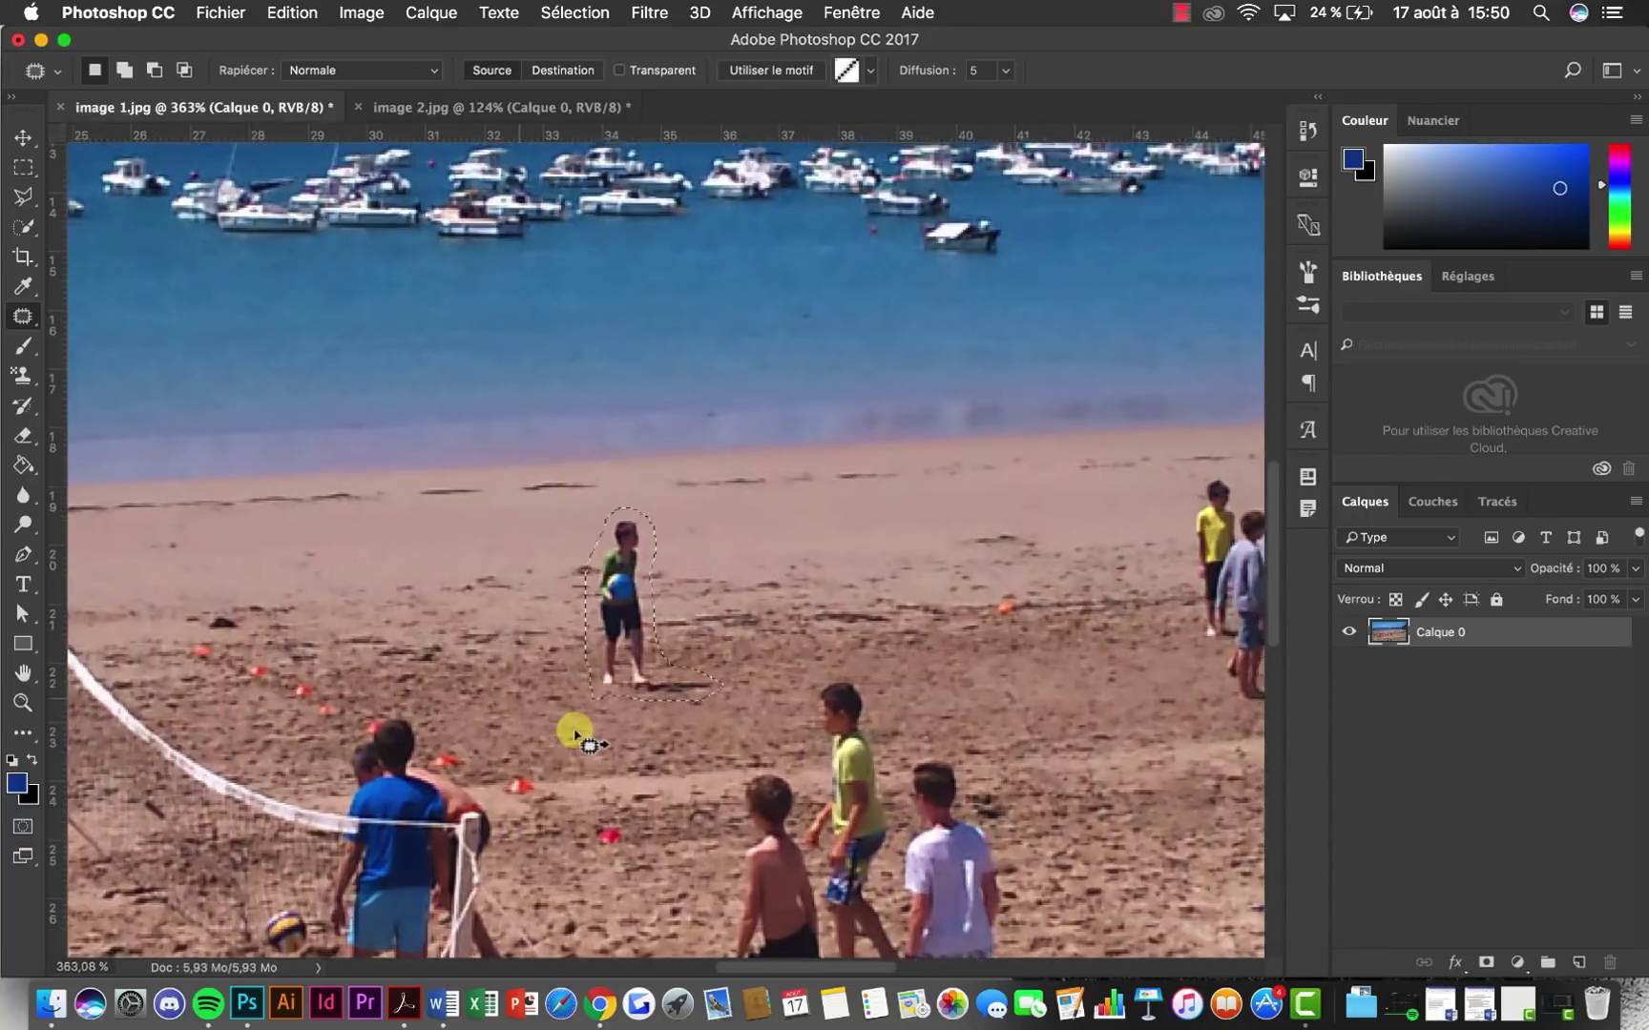
left_click_drag(625, 704, 824, 687)
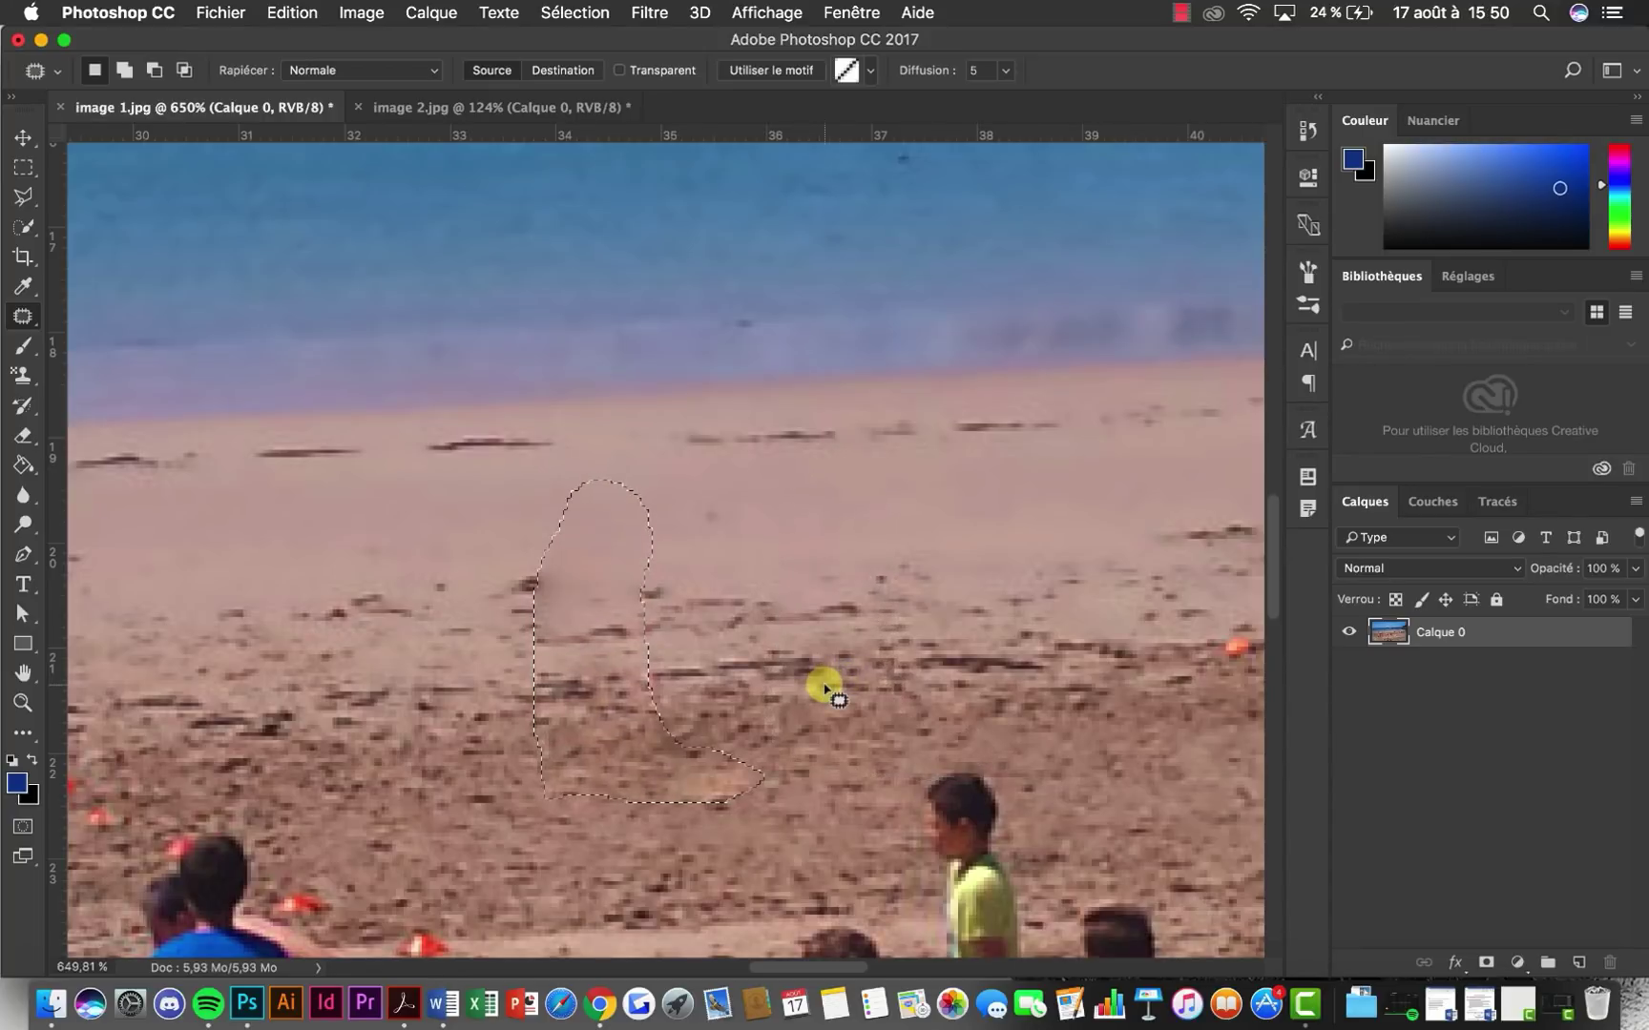
left_click(23, 166)
left_click(378, 360)
scroll(771, 714, "down", 3)
scroll(771, 714, "down", 5)
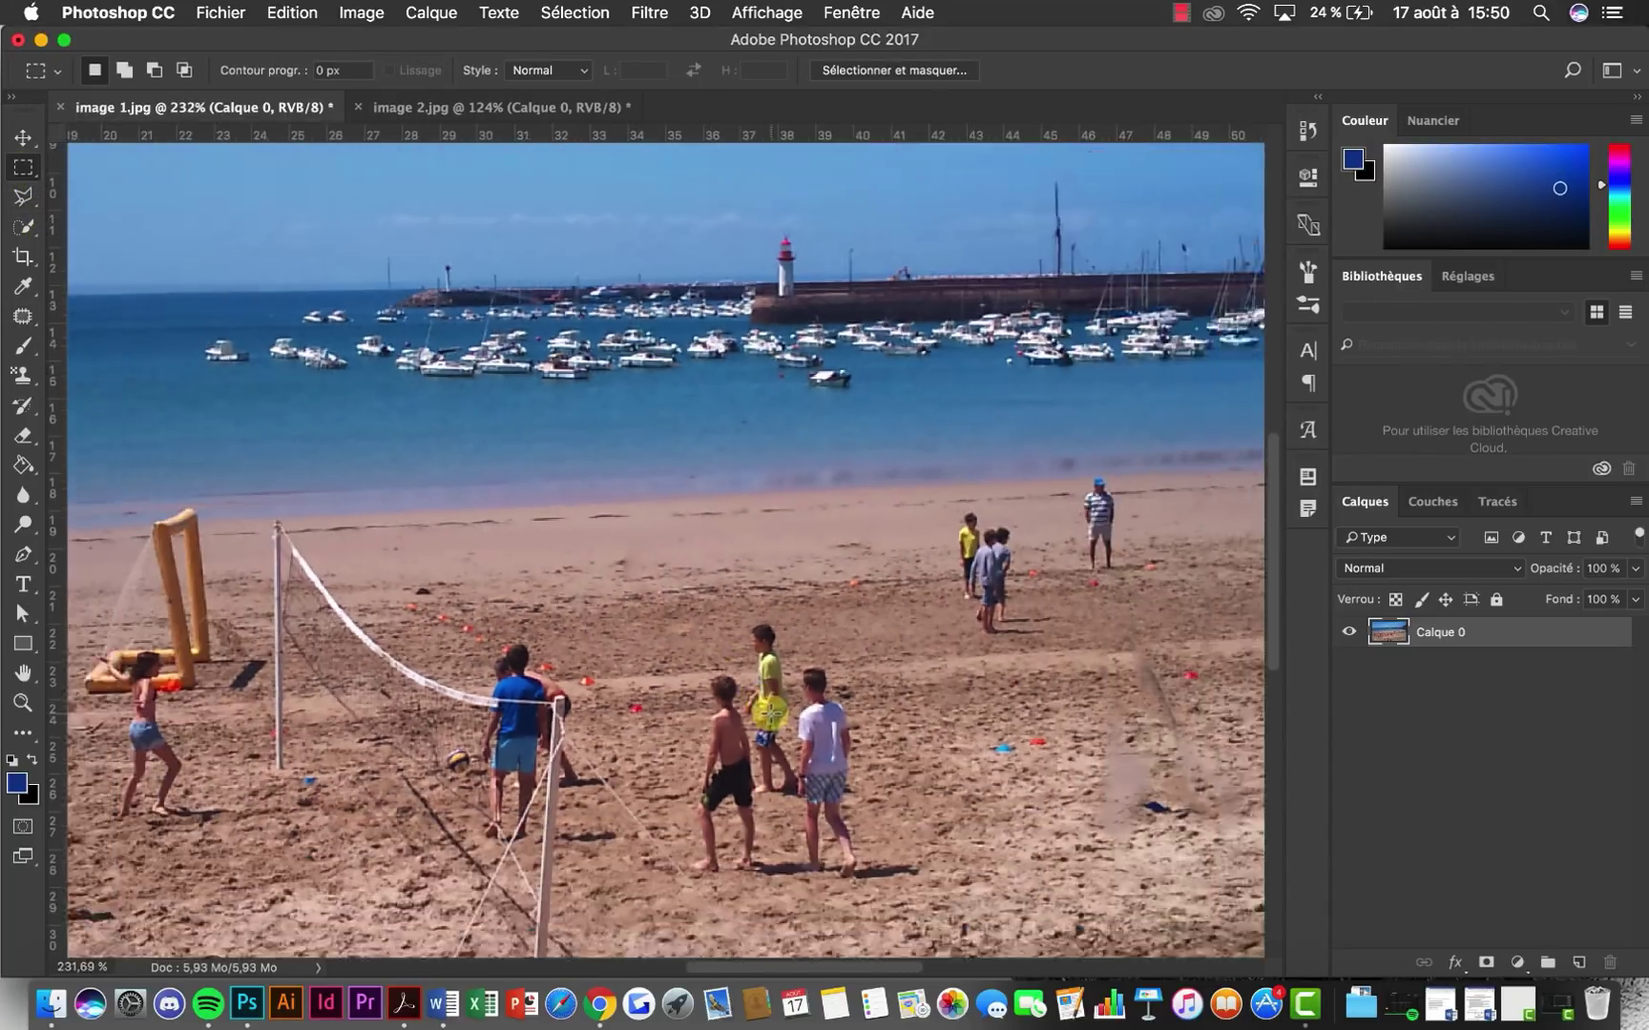
Undo the deselection and the patch over the boy with the ball
scroll(577, 694, "up", 5)
key("alt+super+z")
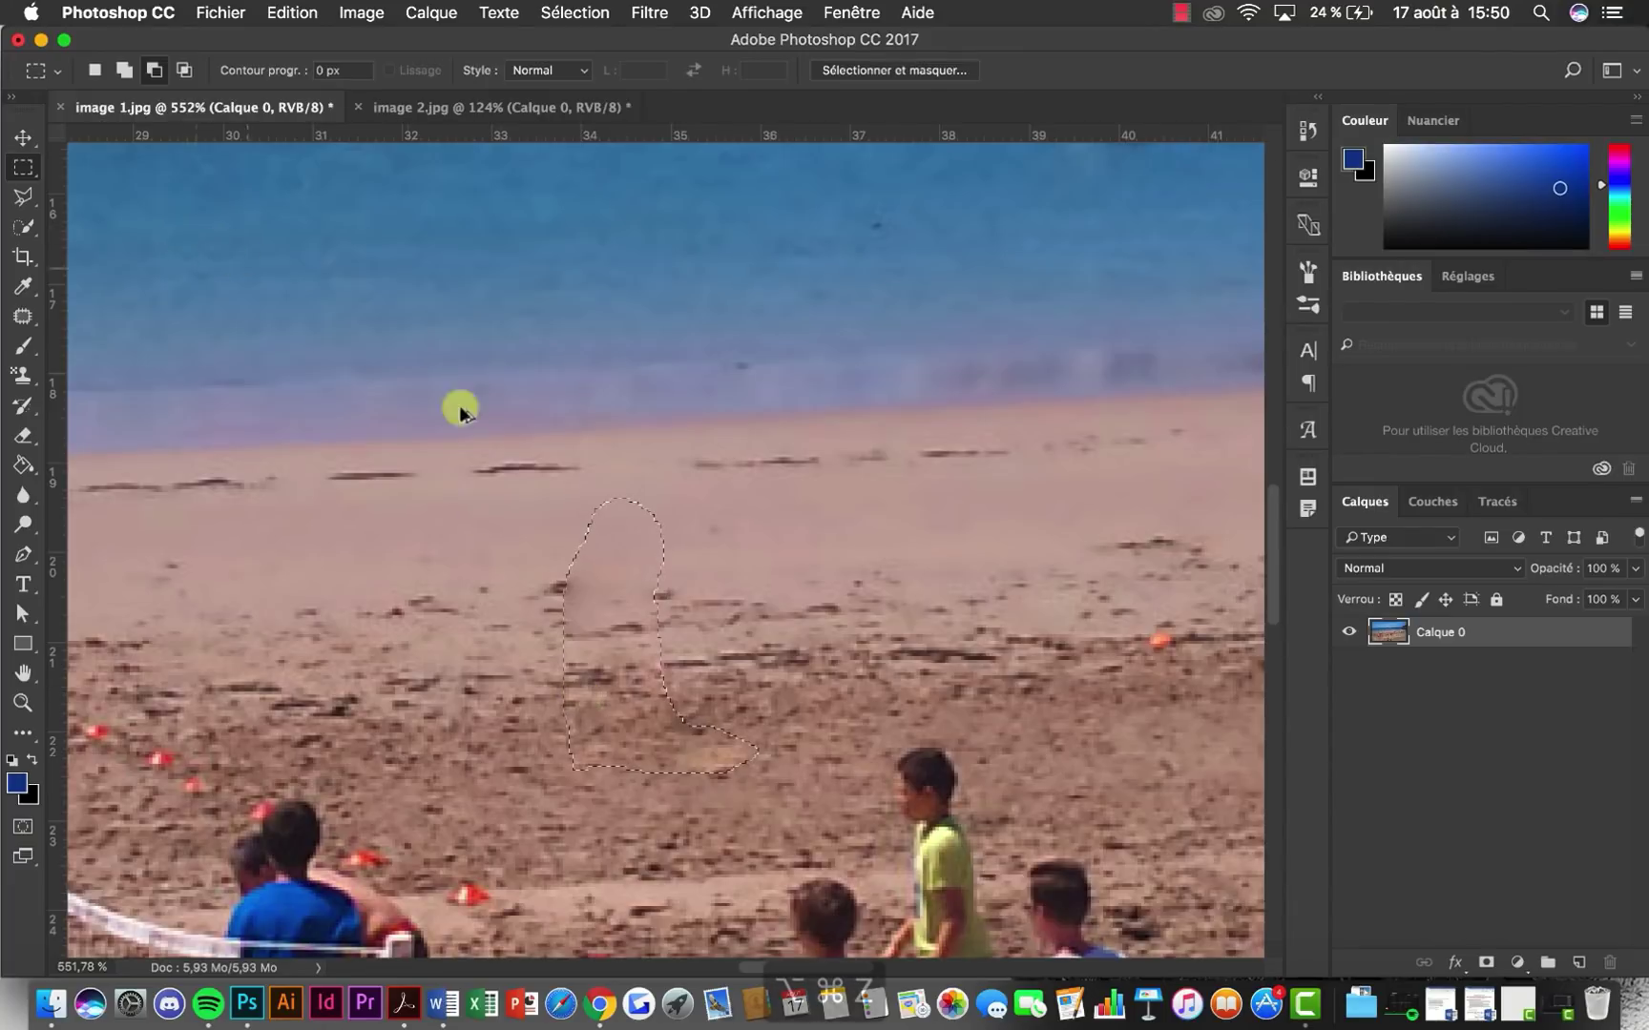
key("alt+super+z")
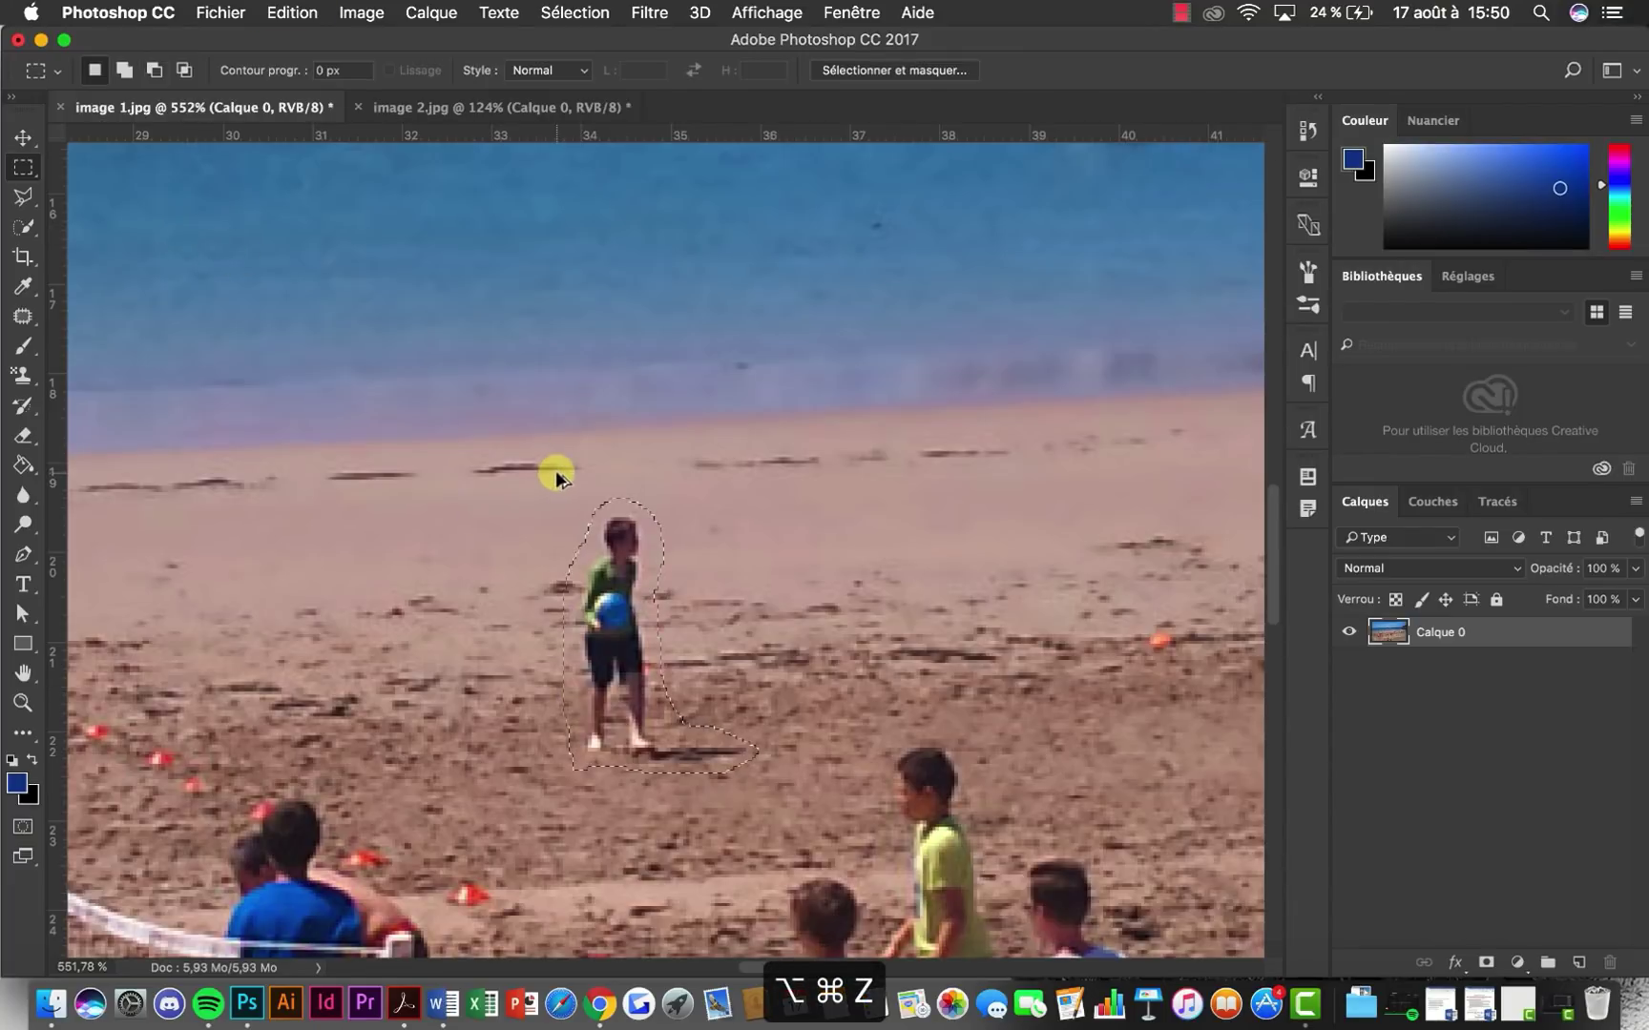
Patch the outlined boy with the sand just to his left, matching the ground texture, and clear the selection
left_click(25, 320)
mouse_move(549, 685)
left_mouse_down()
mouse_move(416, 684)
mouse_move(400, 703)
mouse_move(437, 704)
left_mouse_up()
left_click(439, 707)
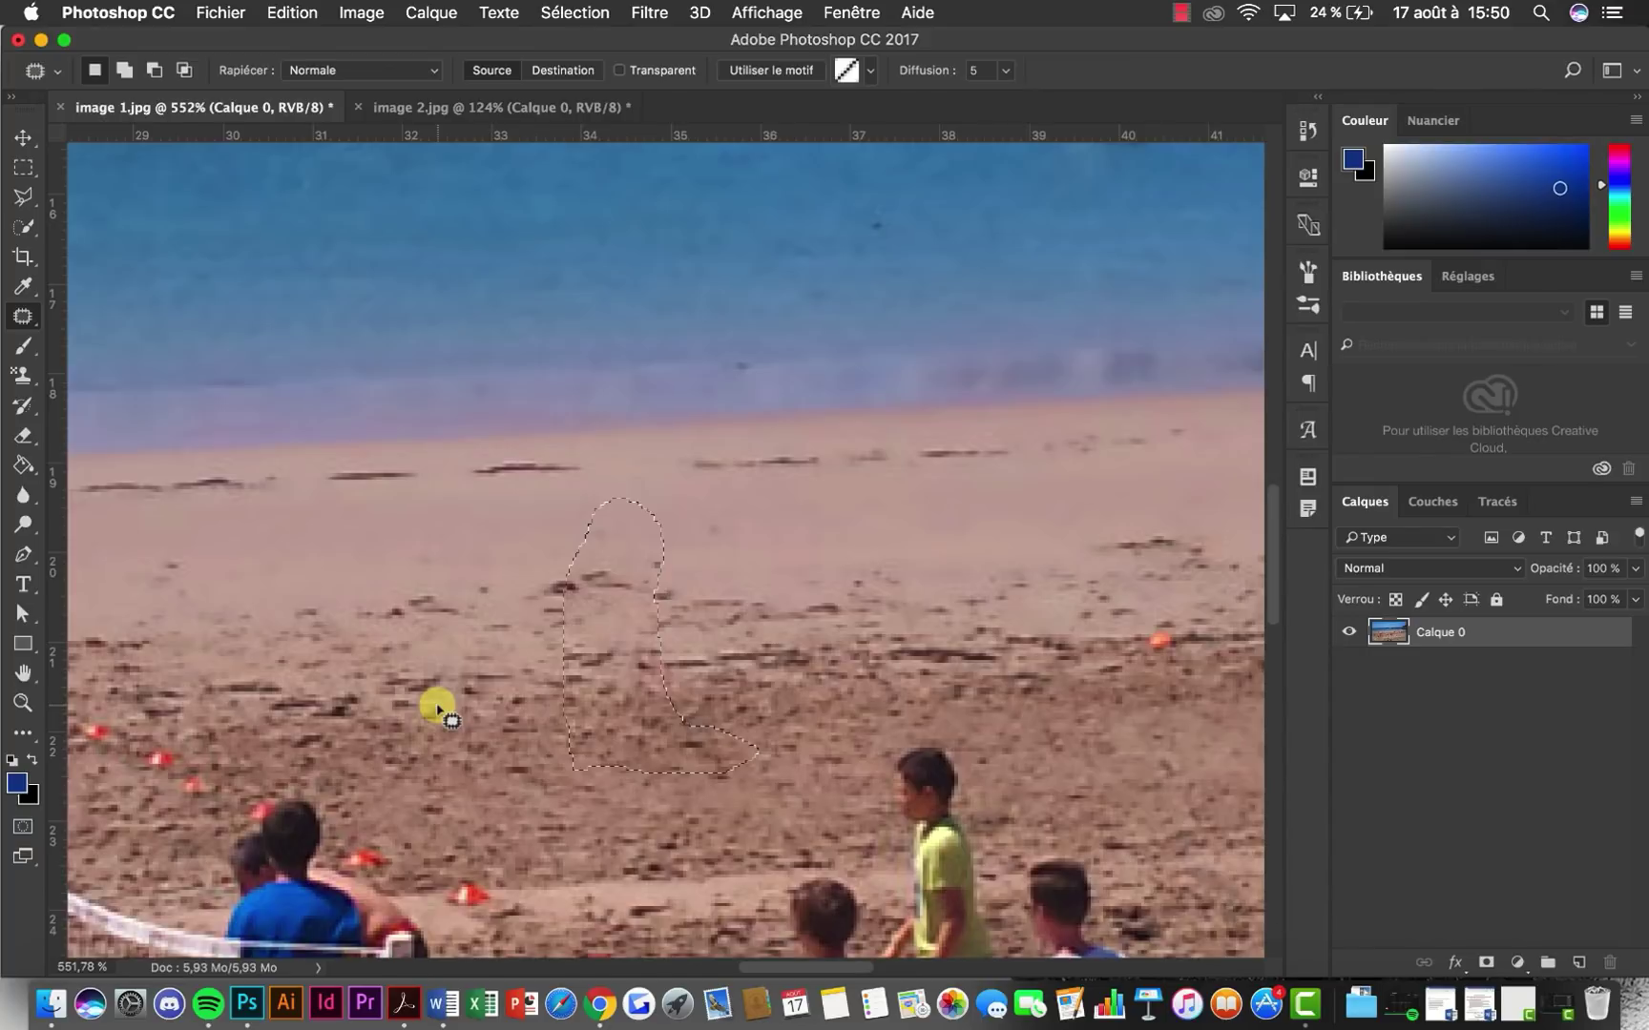
left_click(23, 167)
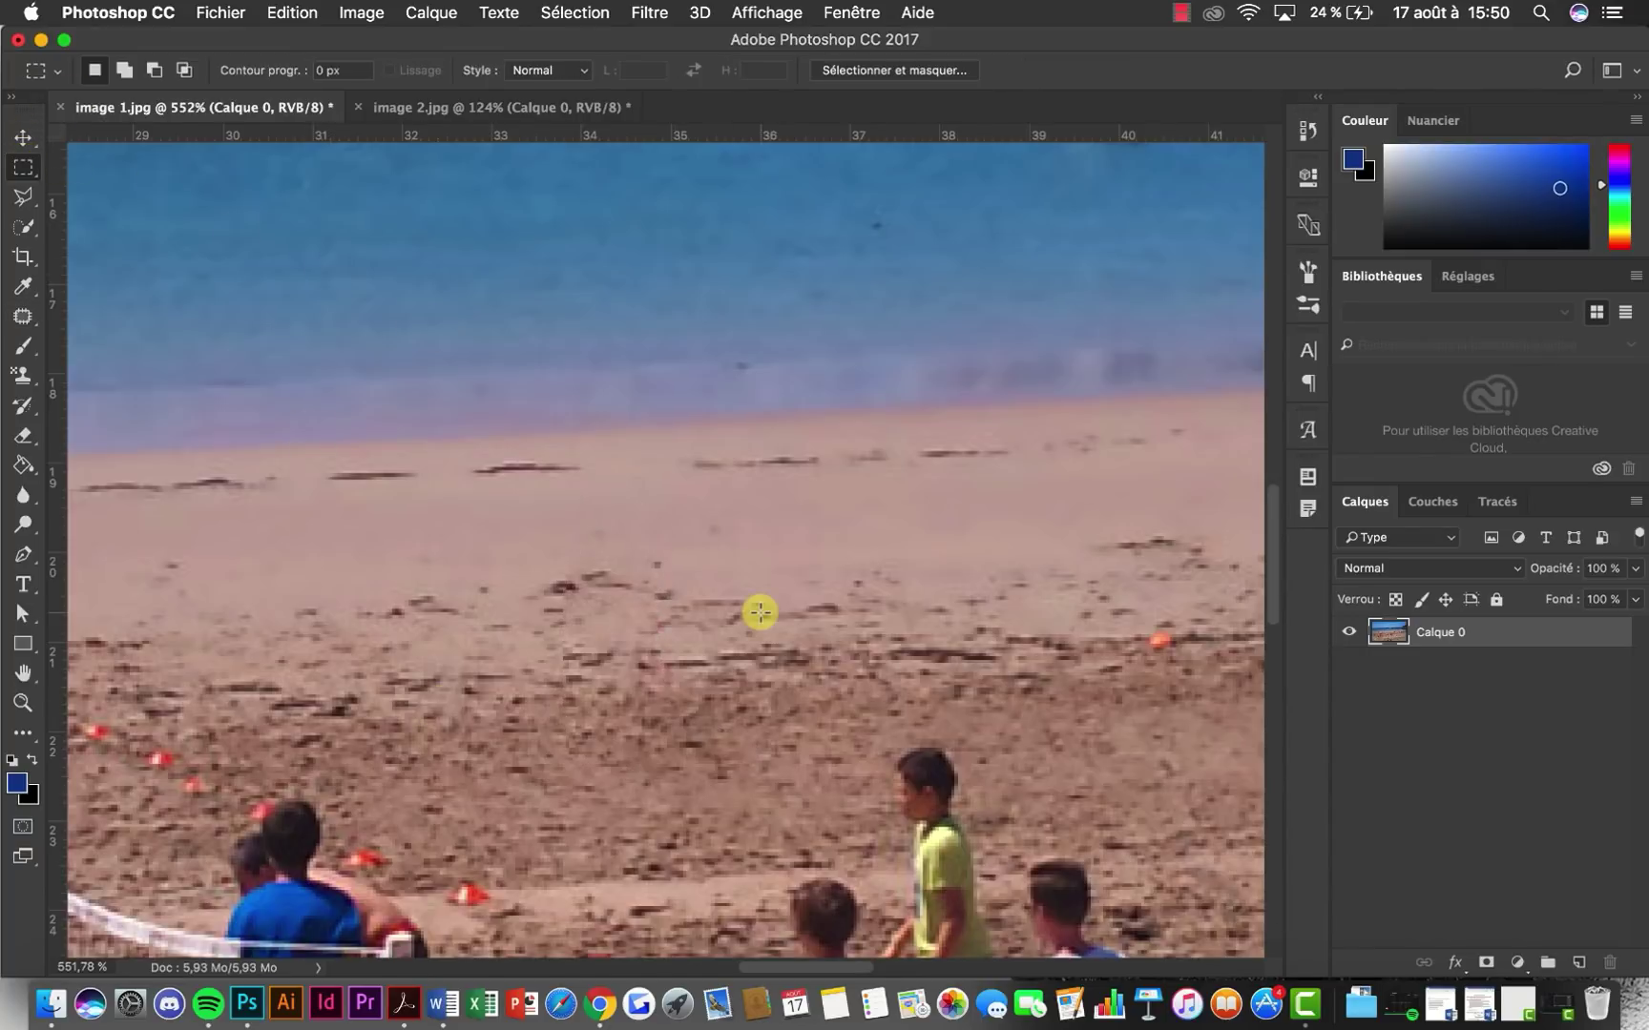
Examine the patched sand where the boy stood, both in the whole beach photo and at pixel level
scroll(761, 612, "down", 10)
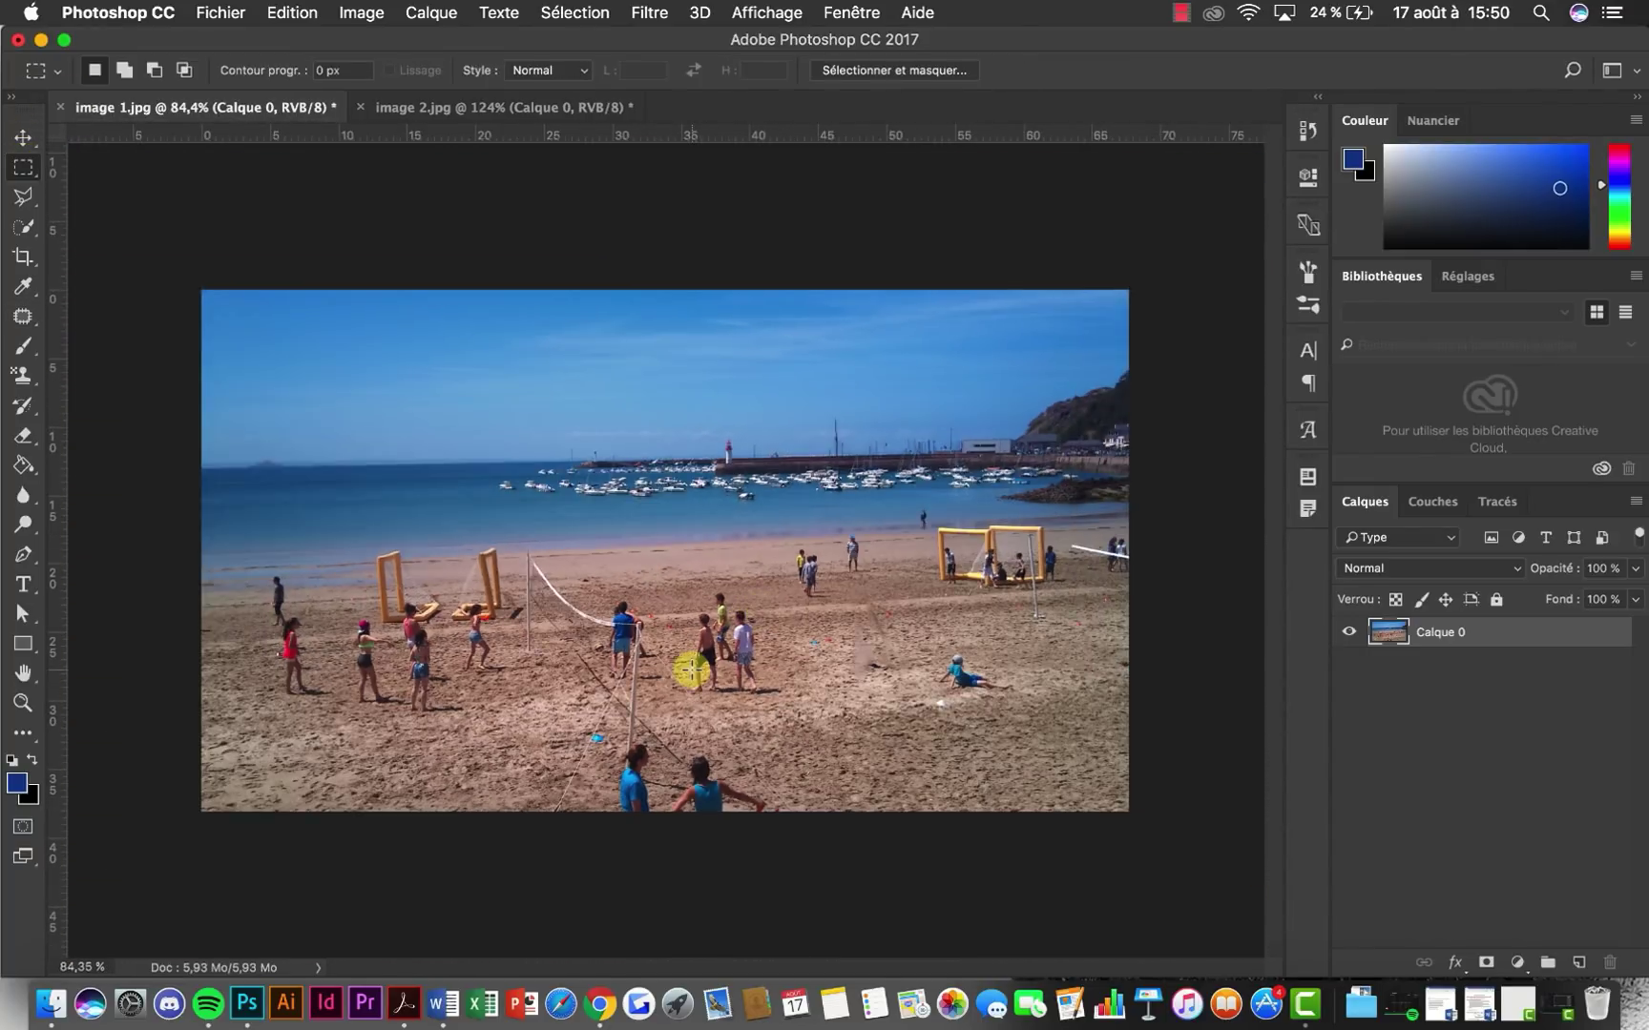
scroll(691, 670, "up", 3)
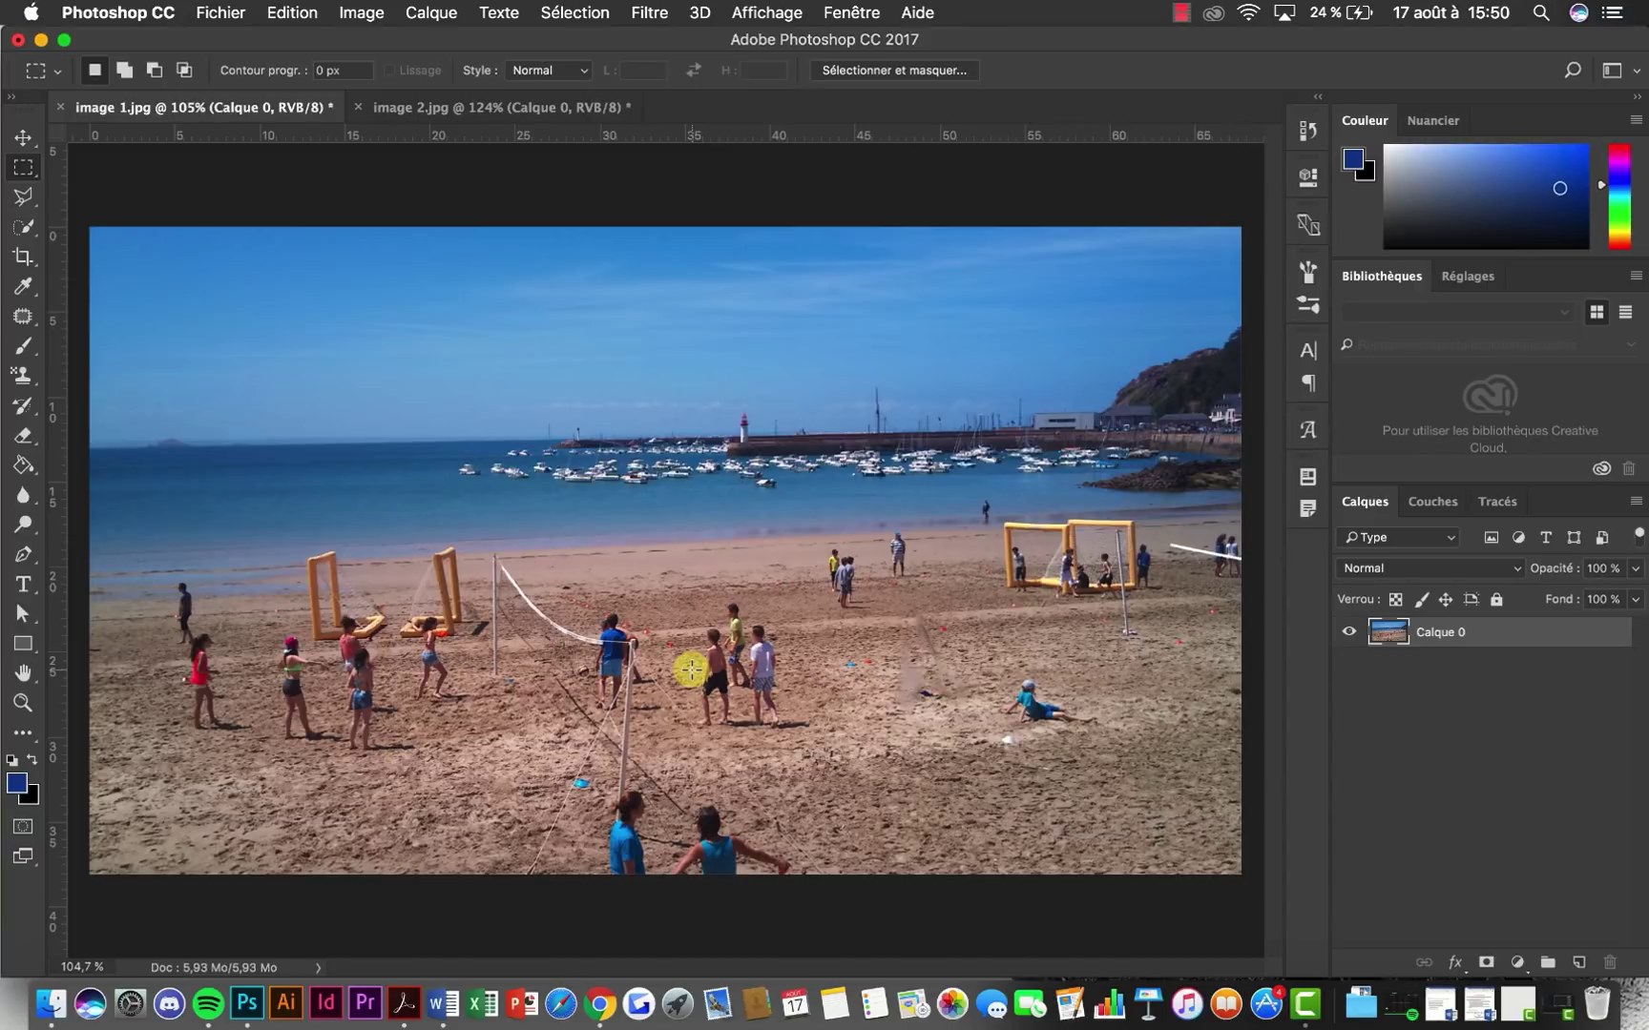
scroll(691, 669, "down", 3)
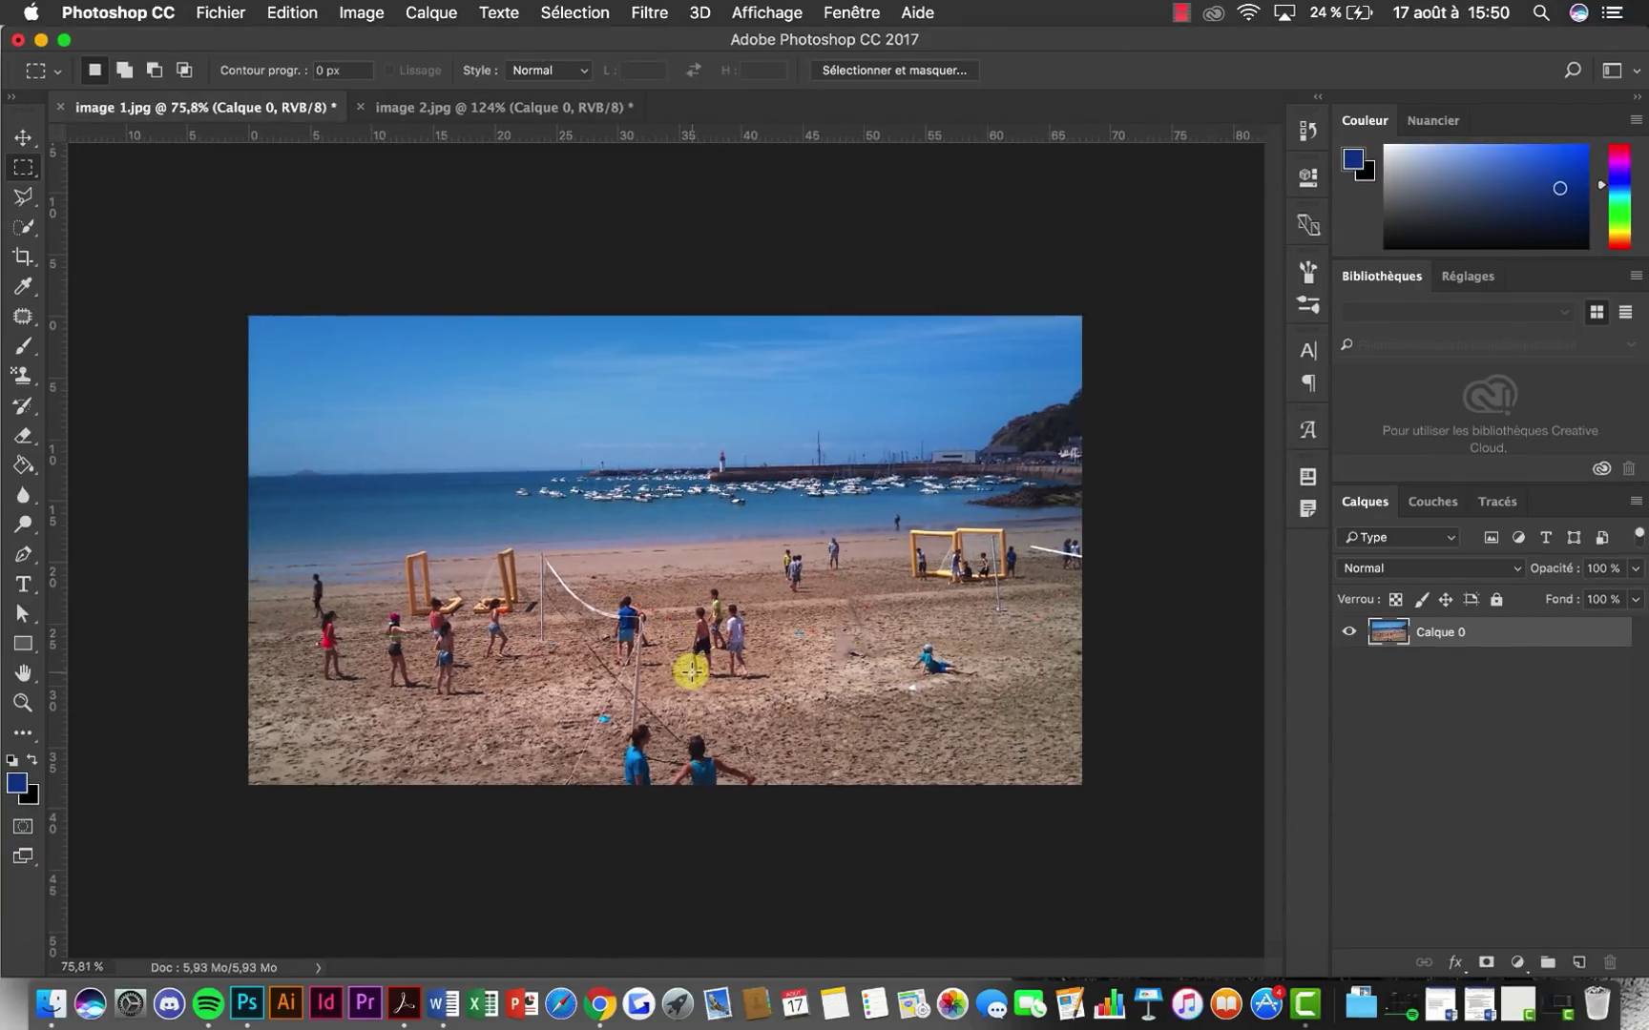
scroll(691, 670, "up", 3)
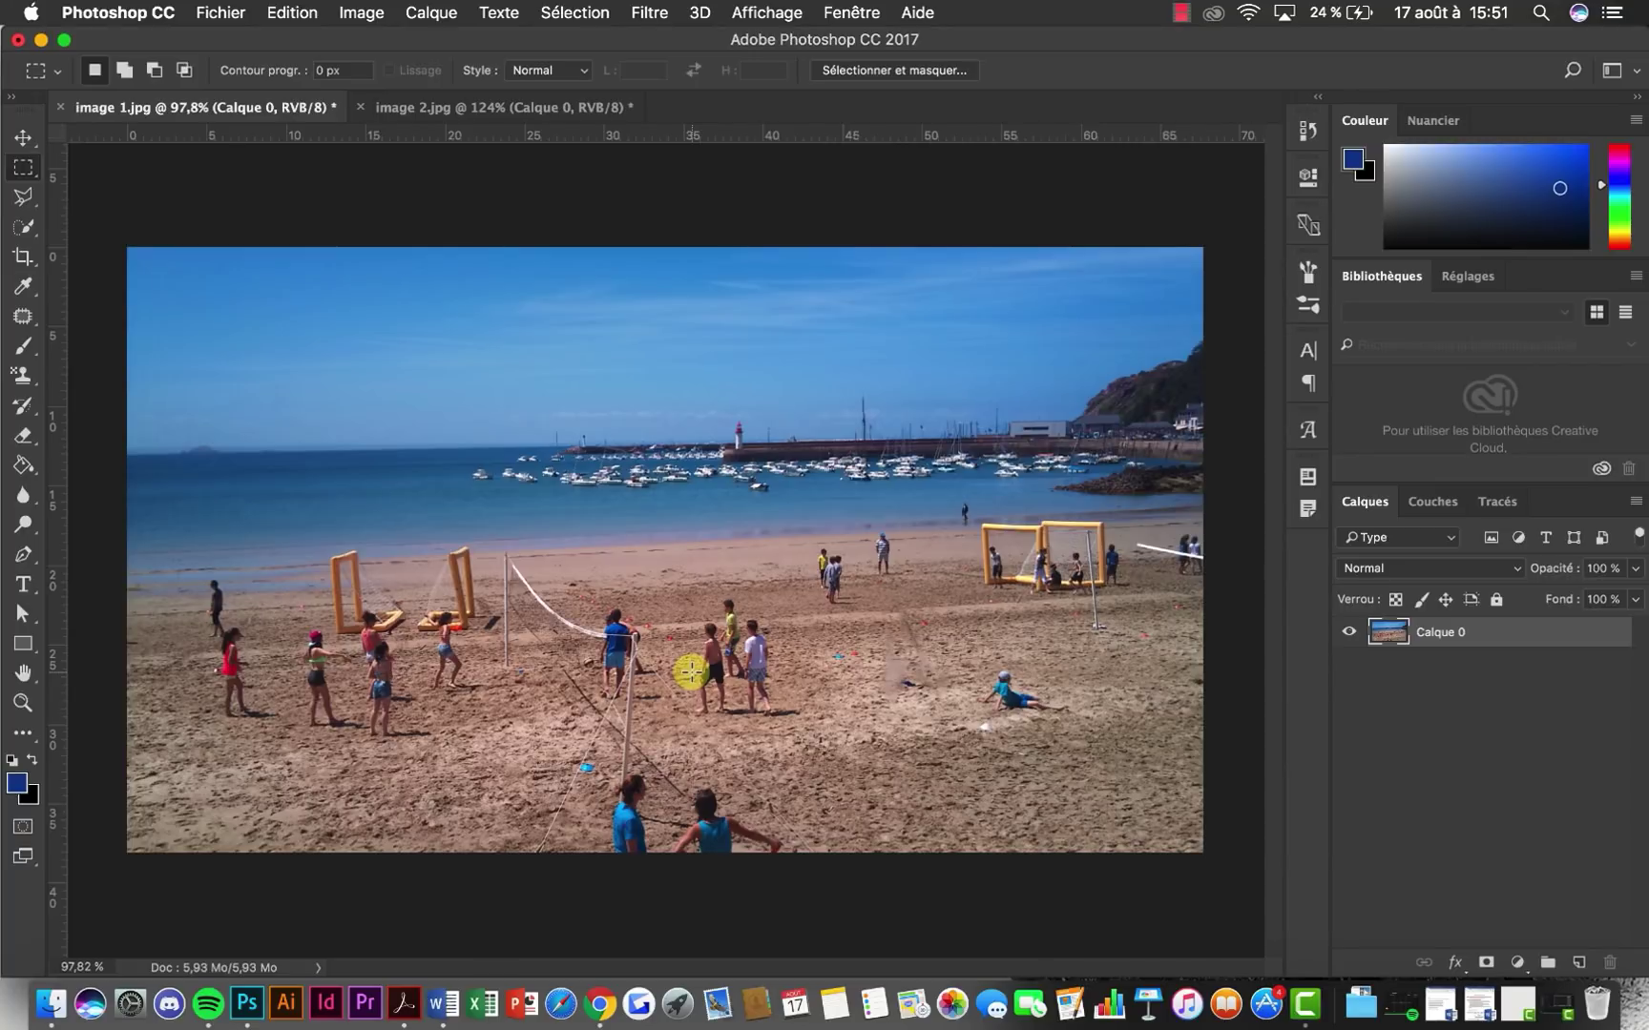
scroll(687, 666, "up", 10)
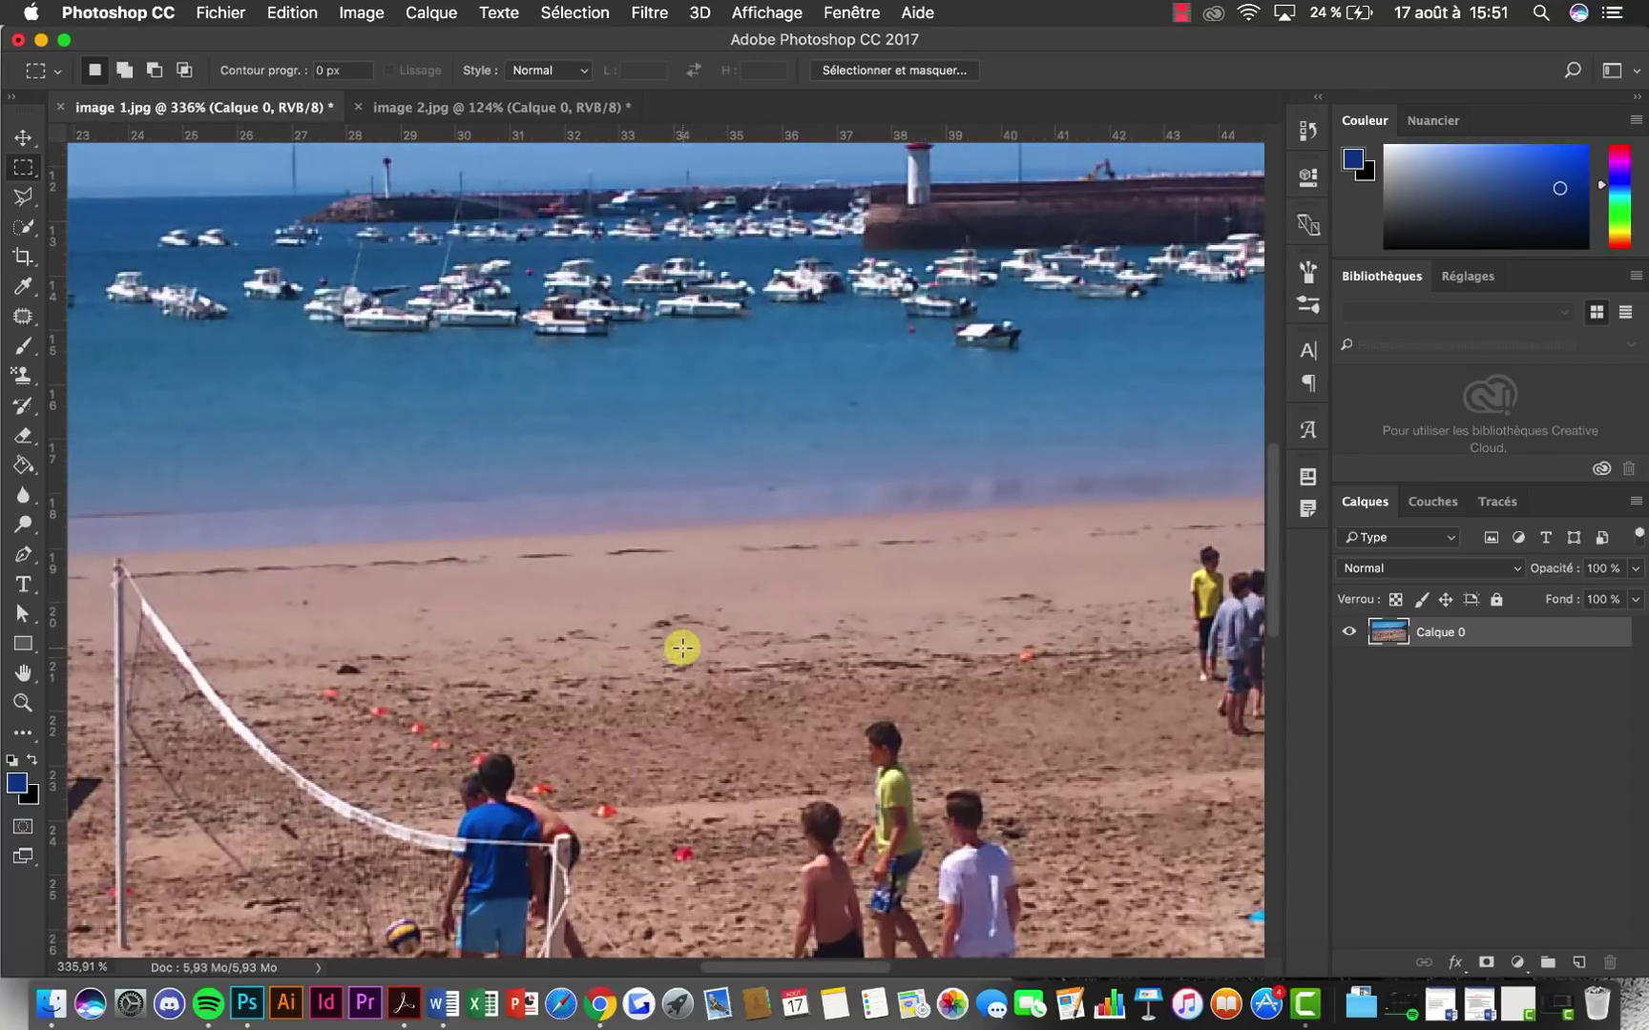
scroll(679, 648, "down", 3)
scroll(672, 634, "up", 10)
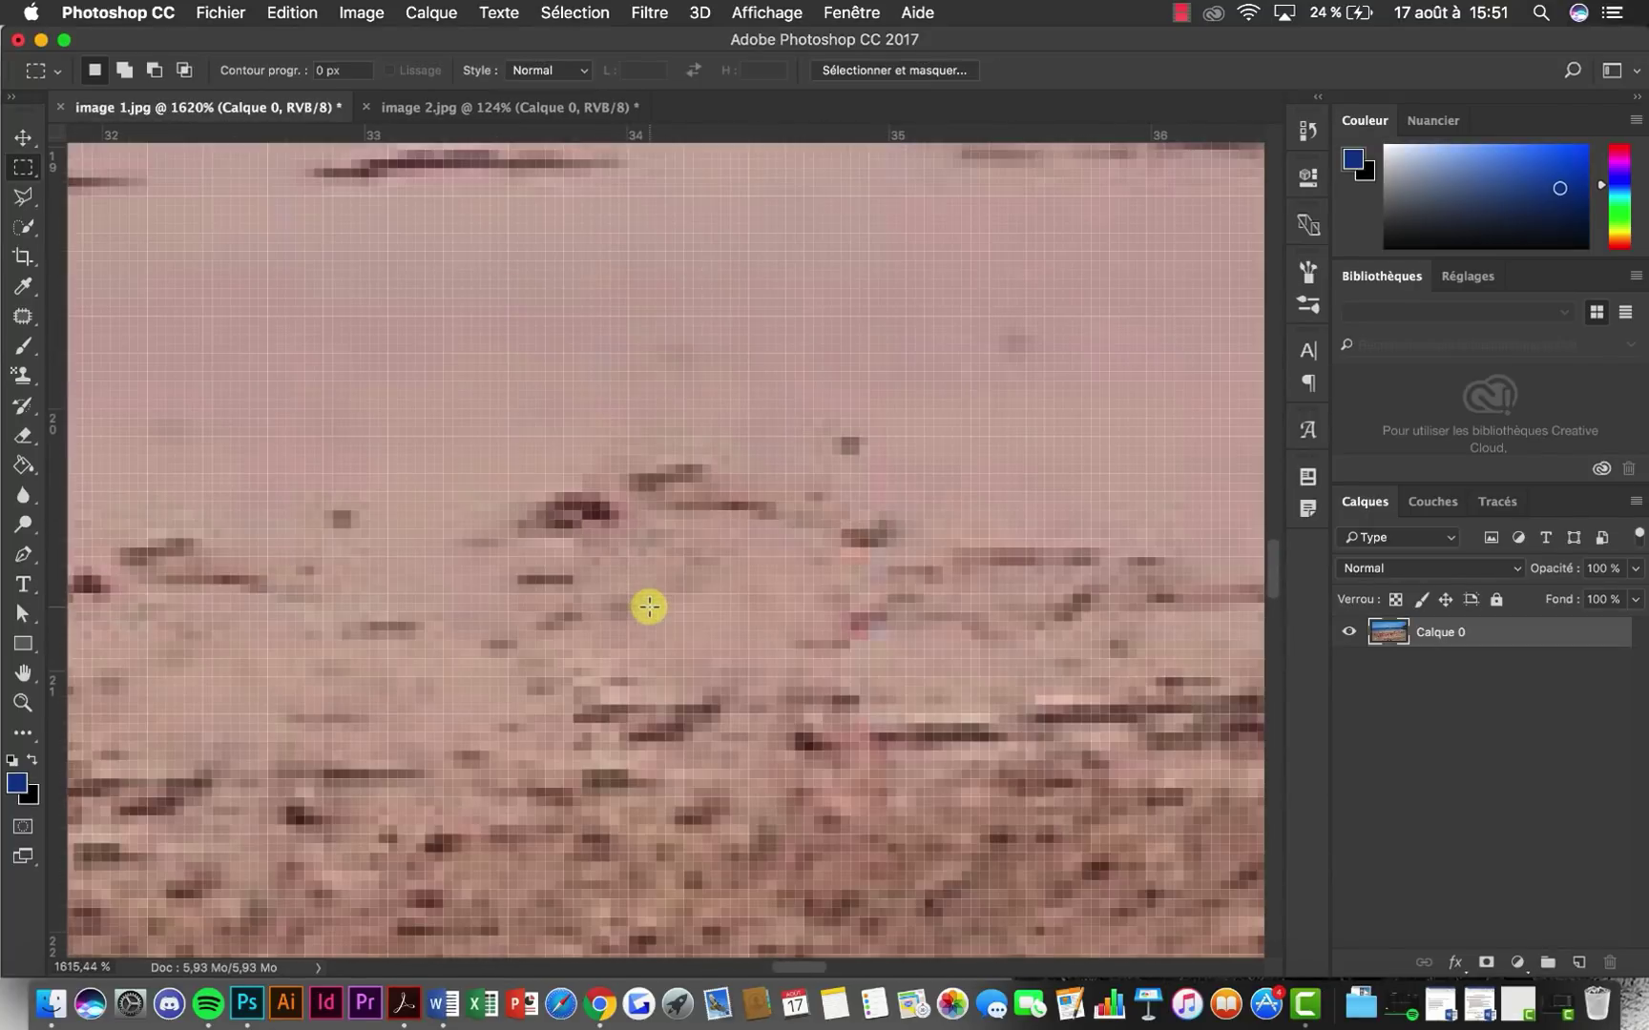
scroll(681, 608, "down", 8)
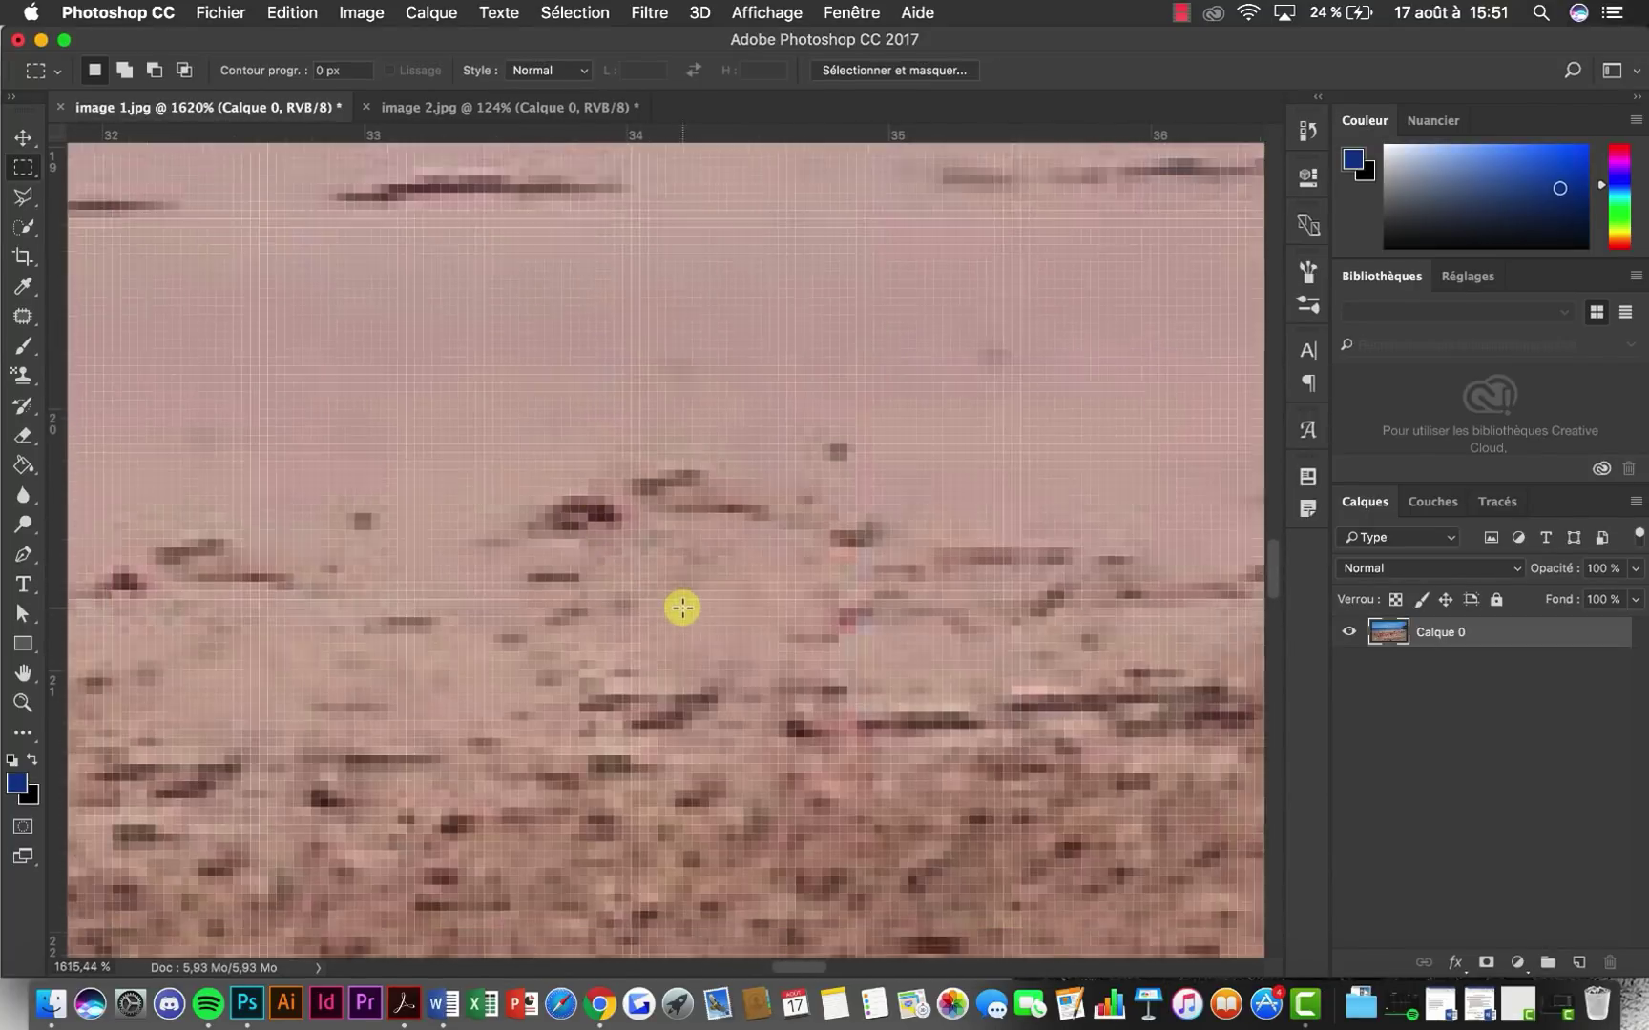
scroll(681, 607, "down", 7)
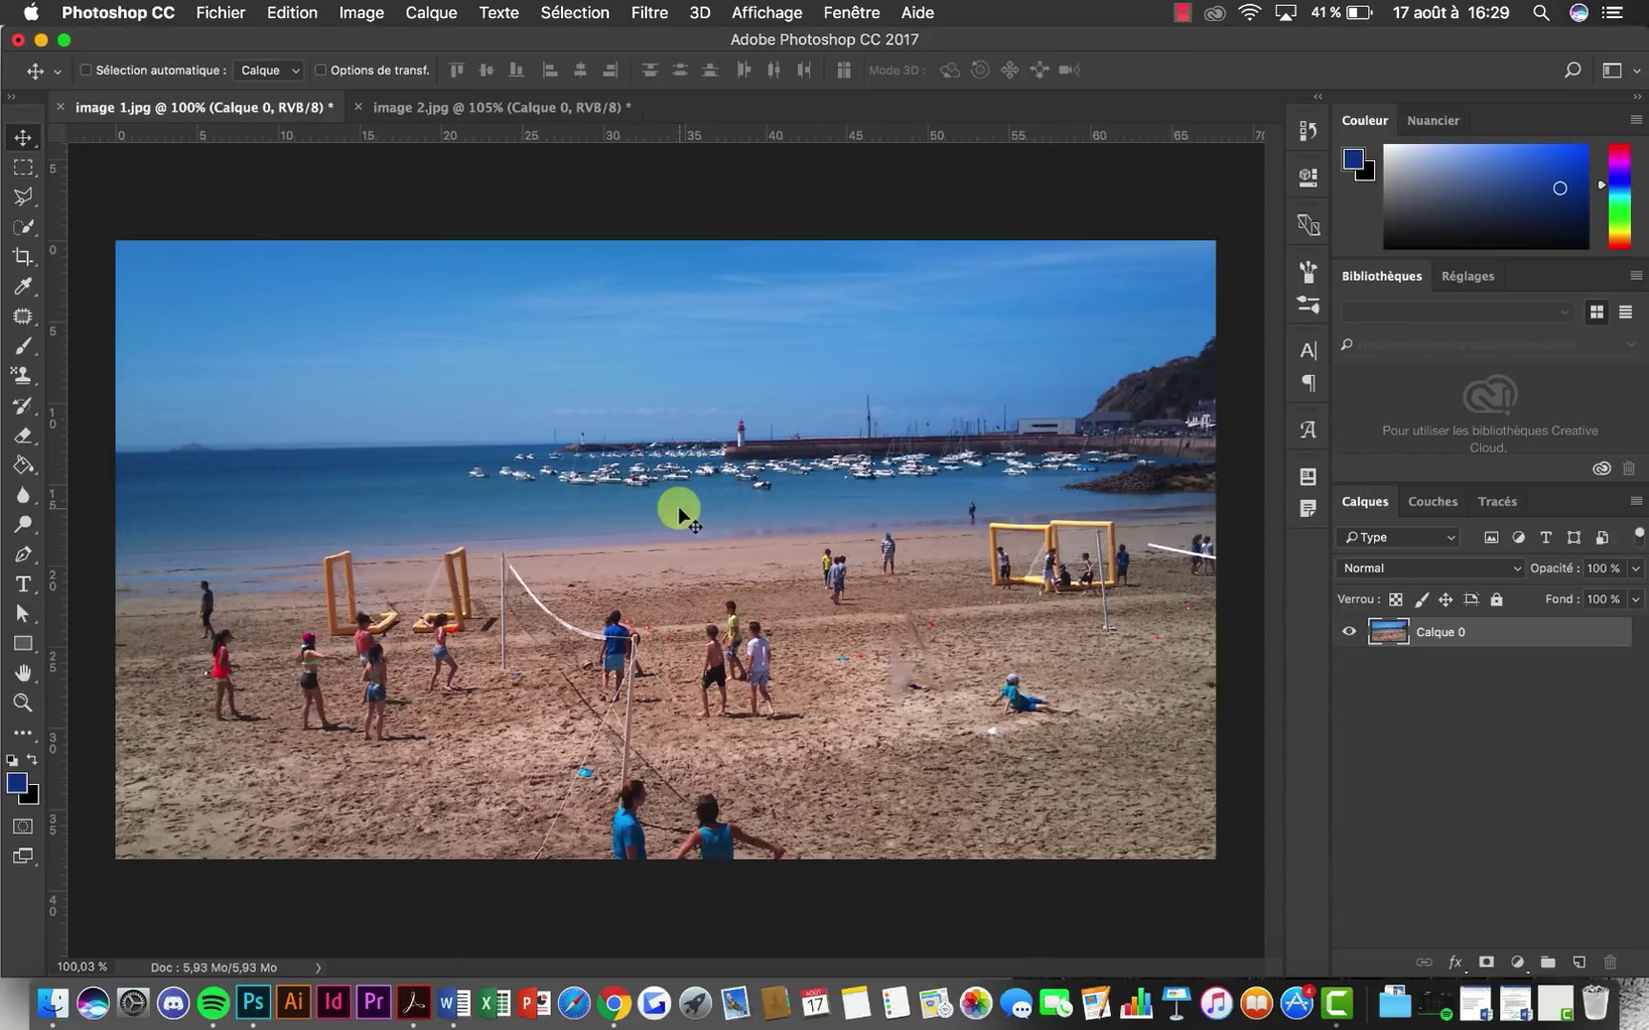
Examine the retouched sand beside the seated child in the beach photo for leftover smudges and streaks
scroll(836, 763, "up", 5)
scroll(835, 764, "right", 7)
scroll(836, 763, "down", 2)
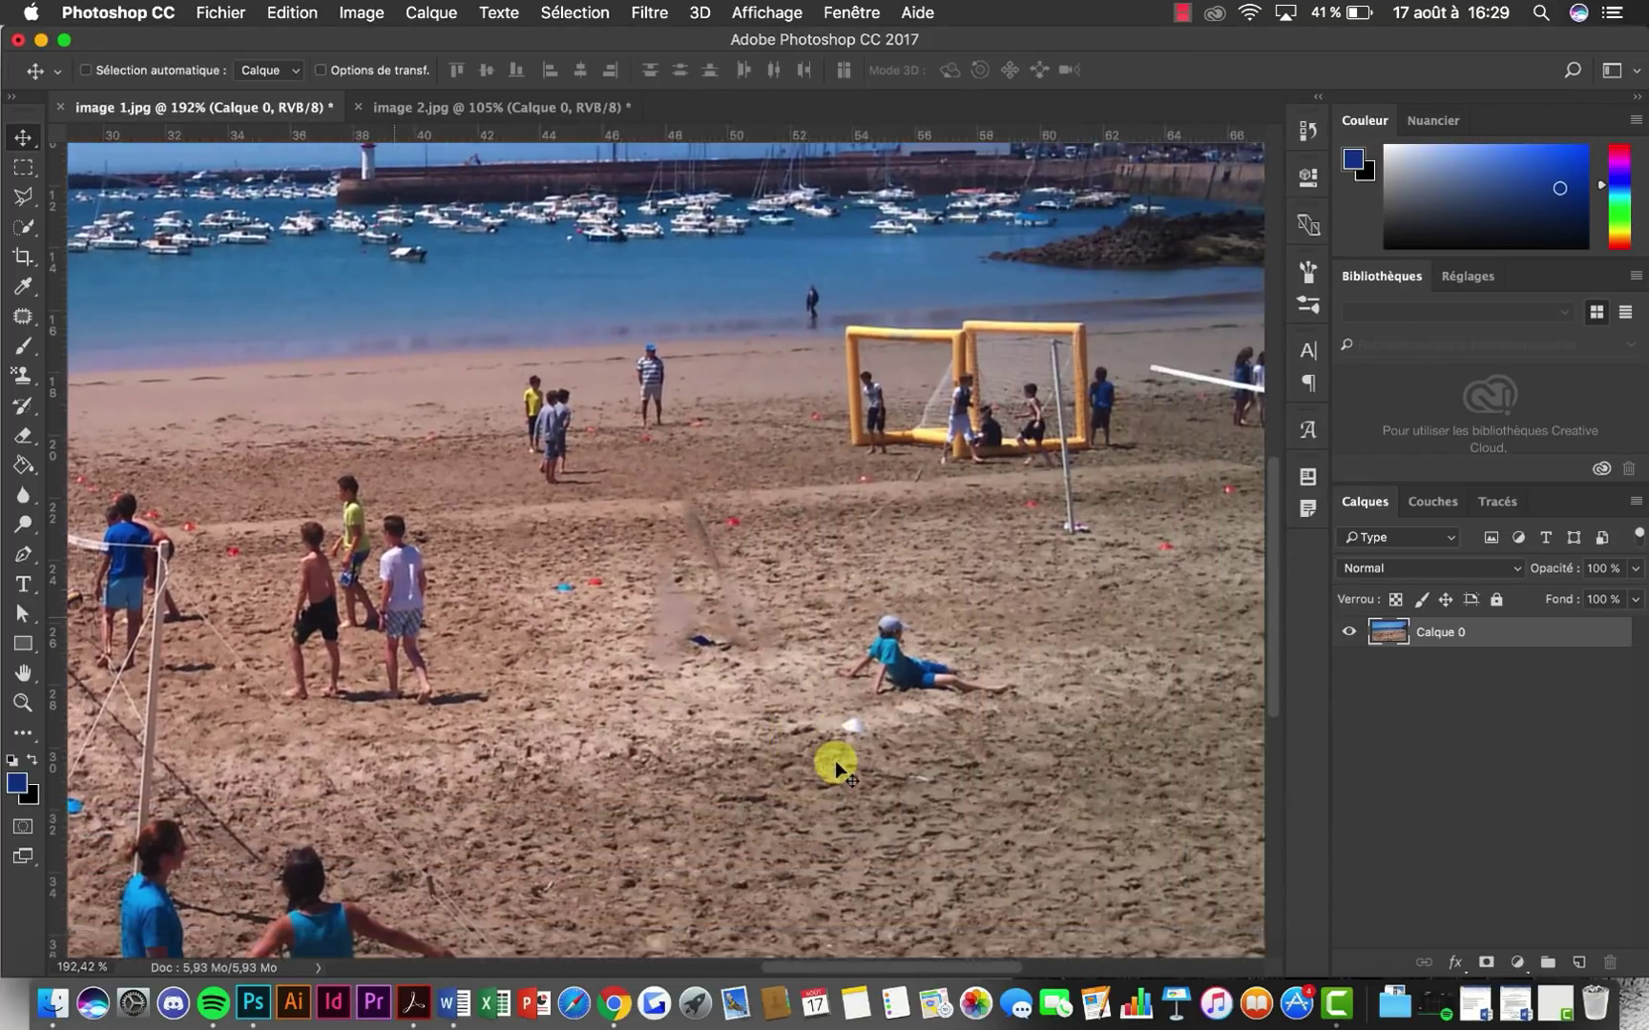
scroll(663, 730, "up", 3)
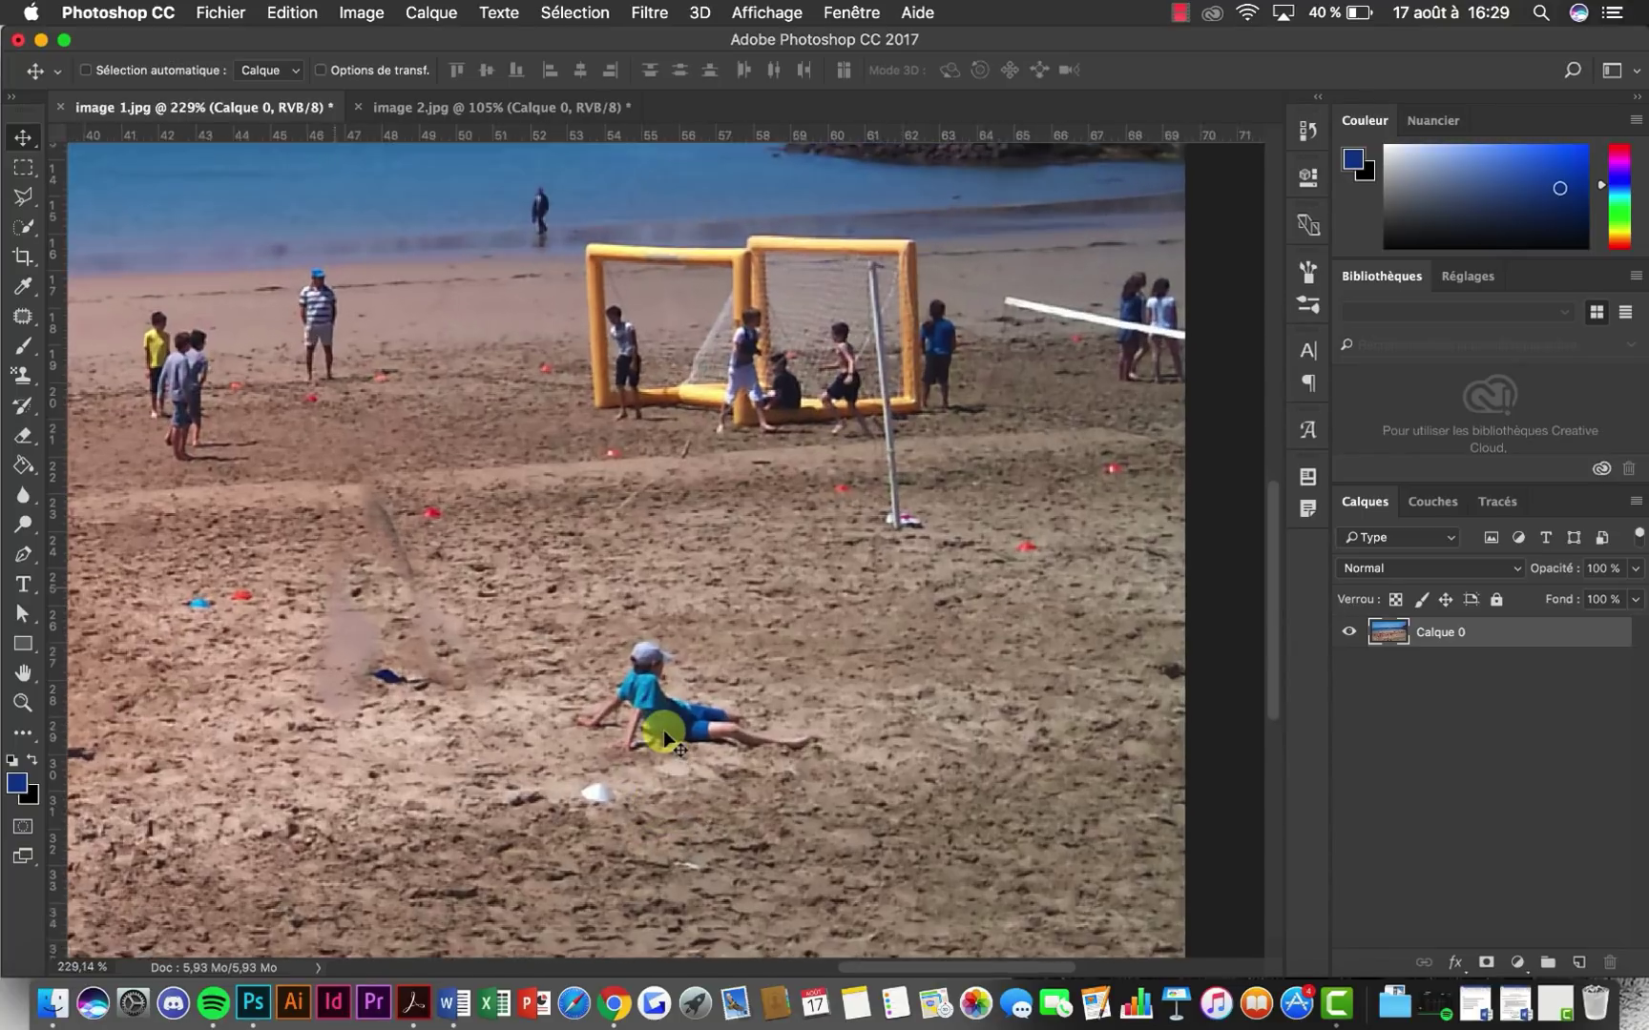
scroll(663, 730, "down", 1)
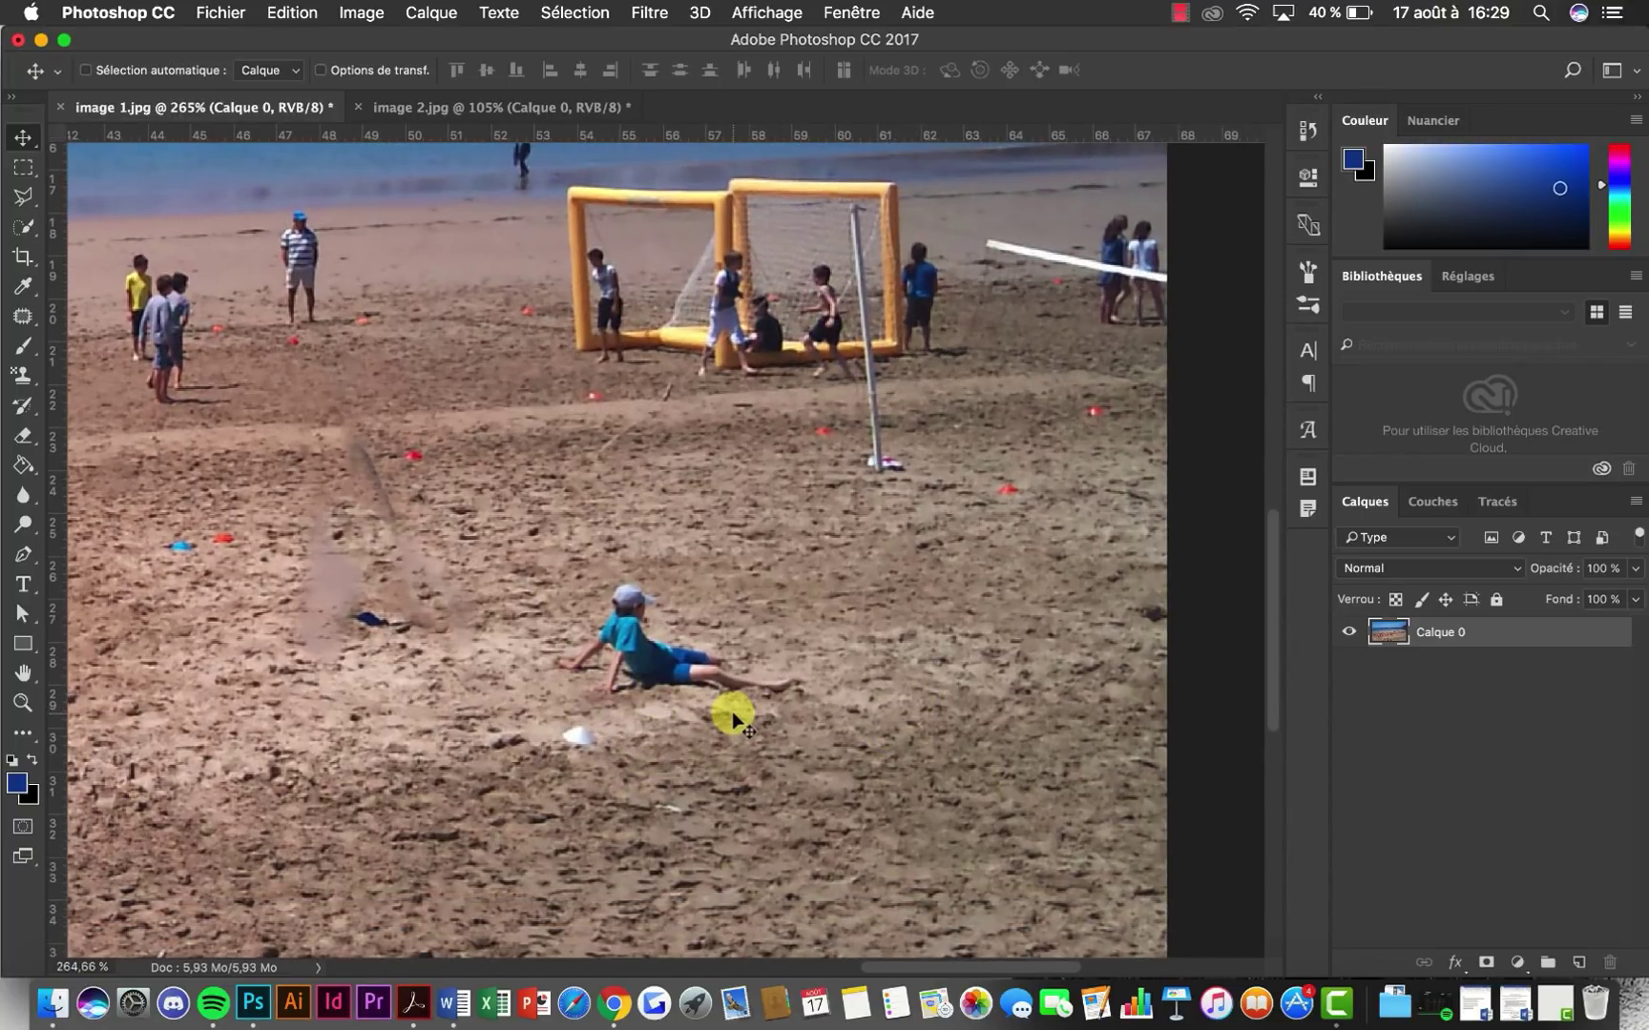
scroll(732, 721, "up", 3)
scroll(732, 721, "left", 3)
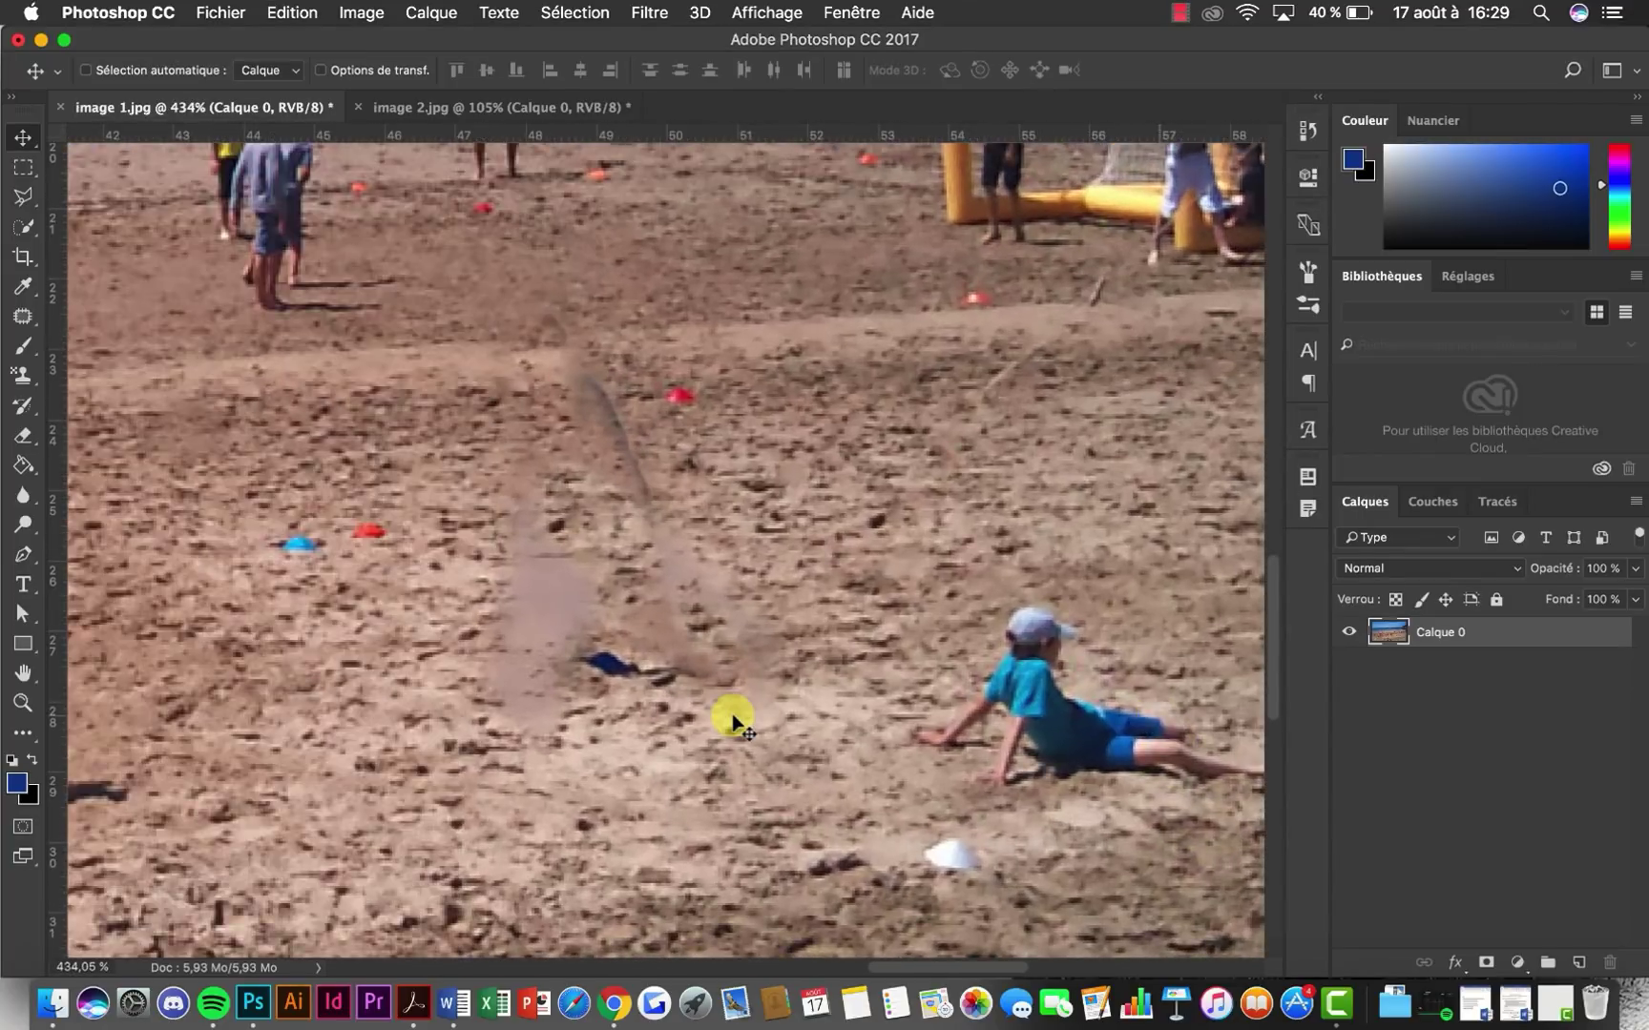
scroll(732, 721, "down", 2)
scroll(733, 721, "down", 1)
scroll(850, 797, "up", 4)
scroll(850, 796, "down", 3)
scroll(850, 797, "right", 3)
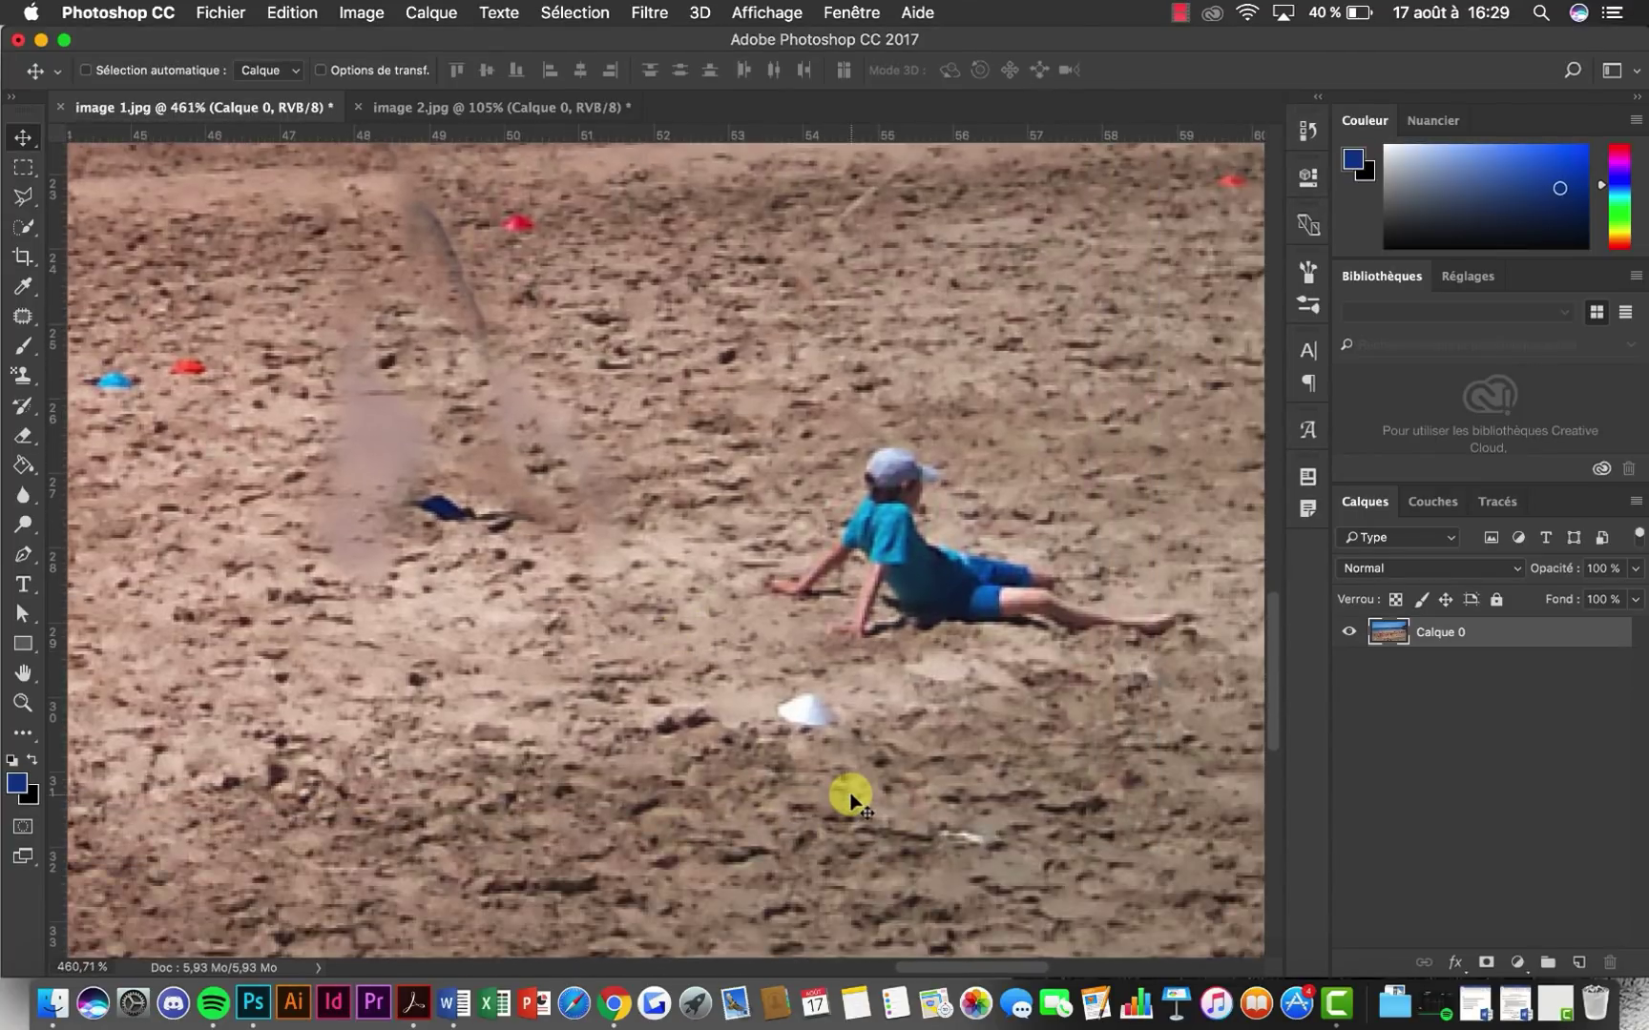
scroll(850, 797, "down", 4)
scroll(850, 797, "down", 5)
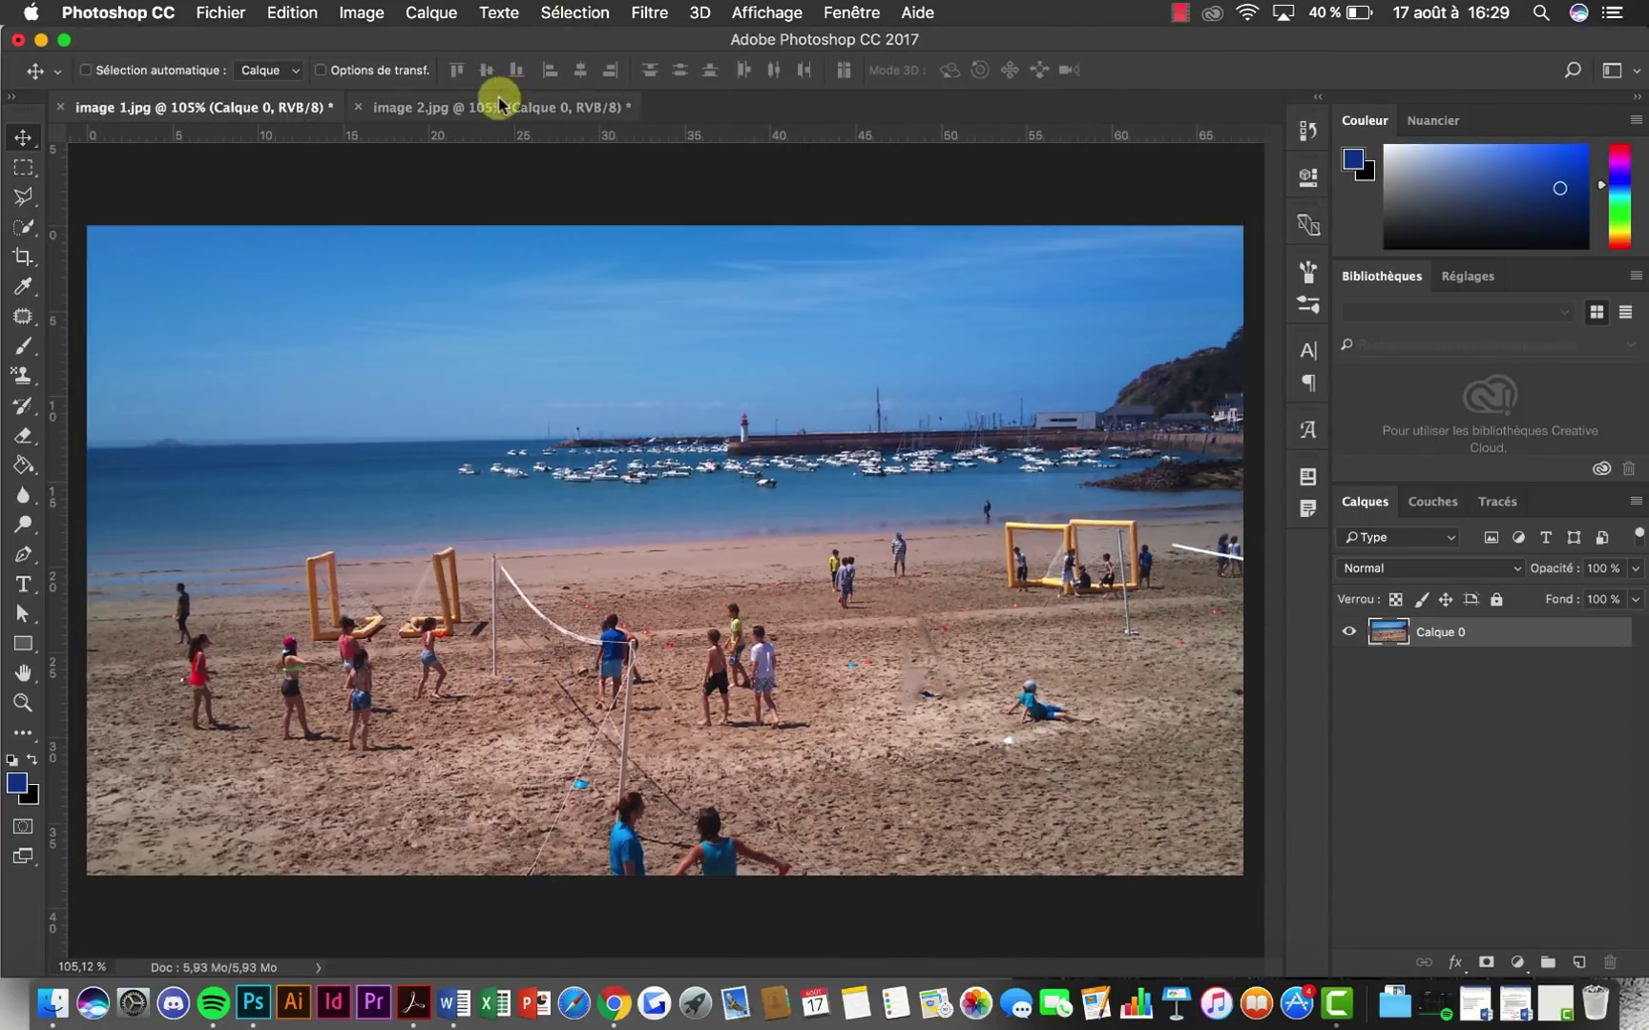
Switch to image 2.jpg and inspect the retouched asphalt in the road's foreground
left_click(498, 105)
scroll(717, 732, "up", 3)
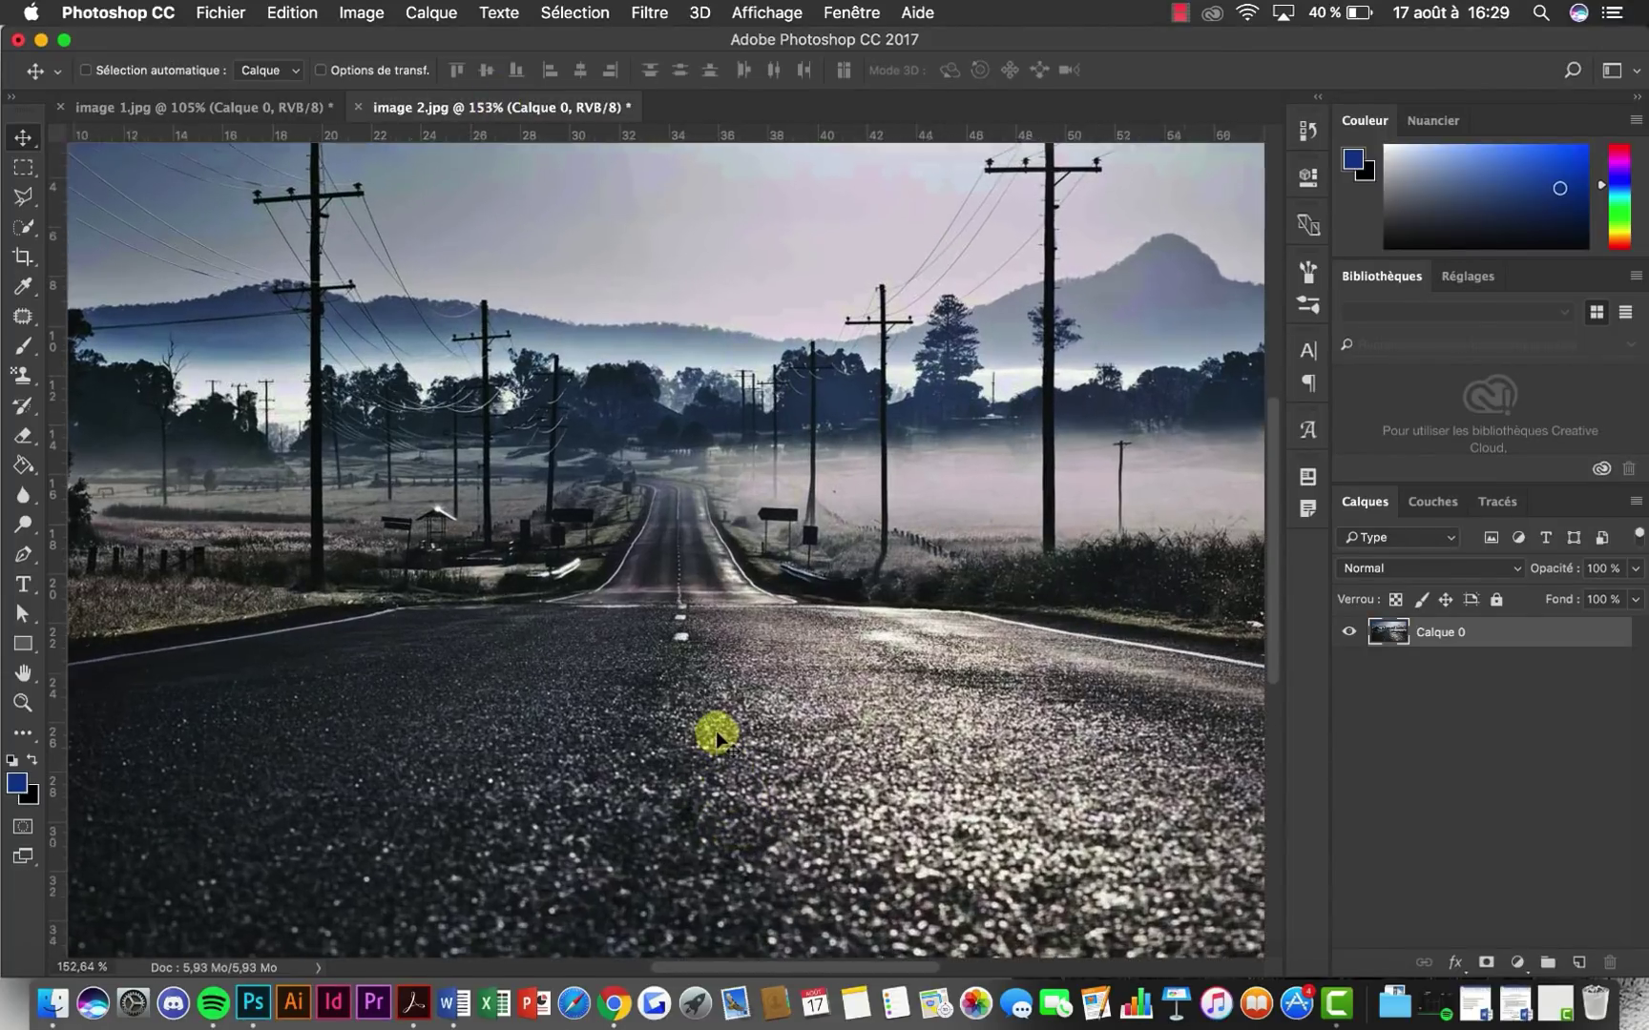
scroll(716, 730, "down", 1)
scroll(717, 729, "right", 1)
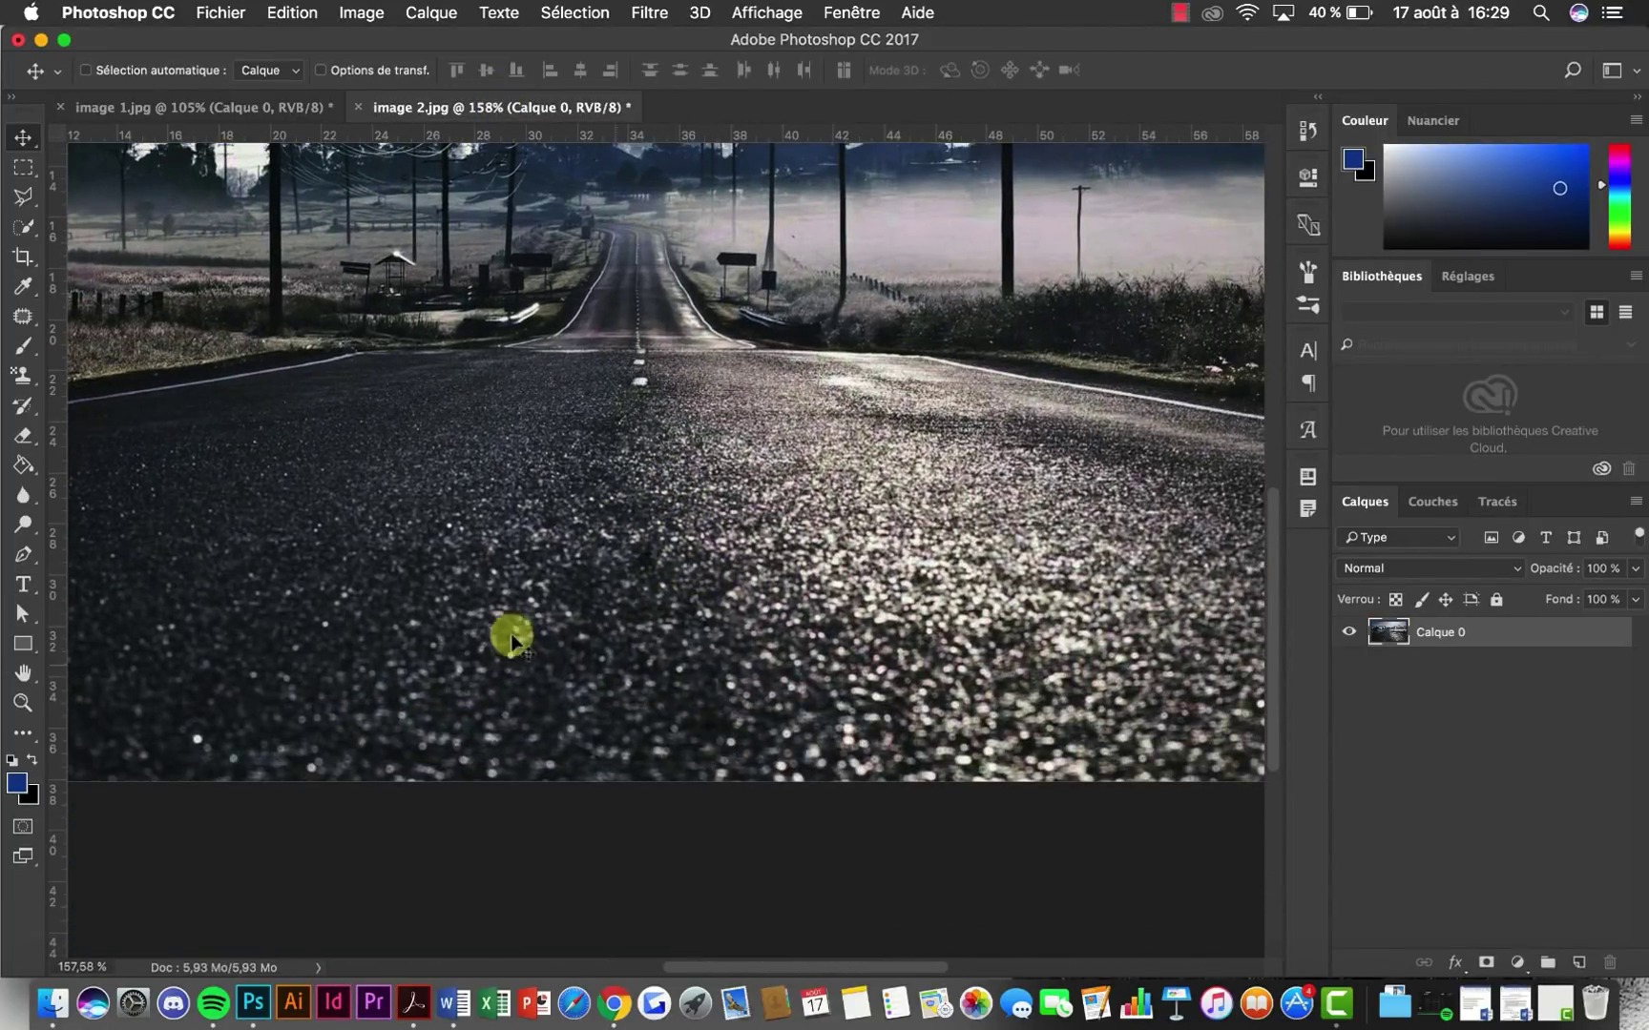
scroll(600, 578, "down", 3)
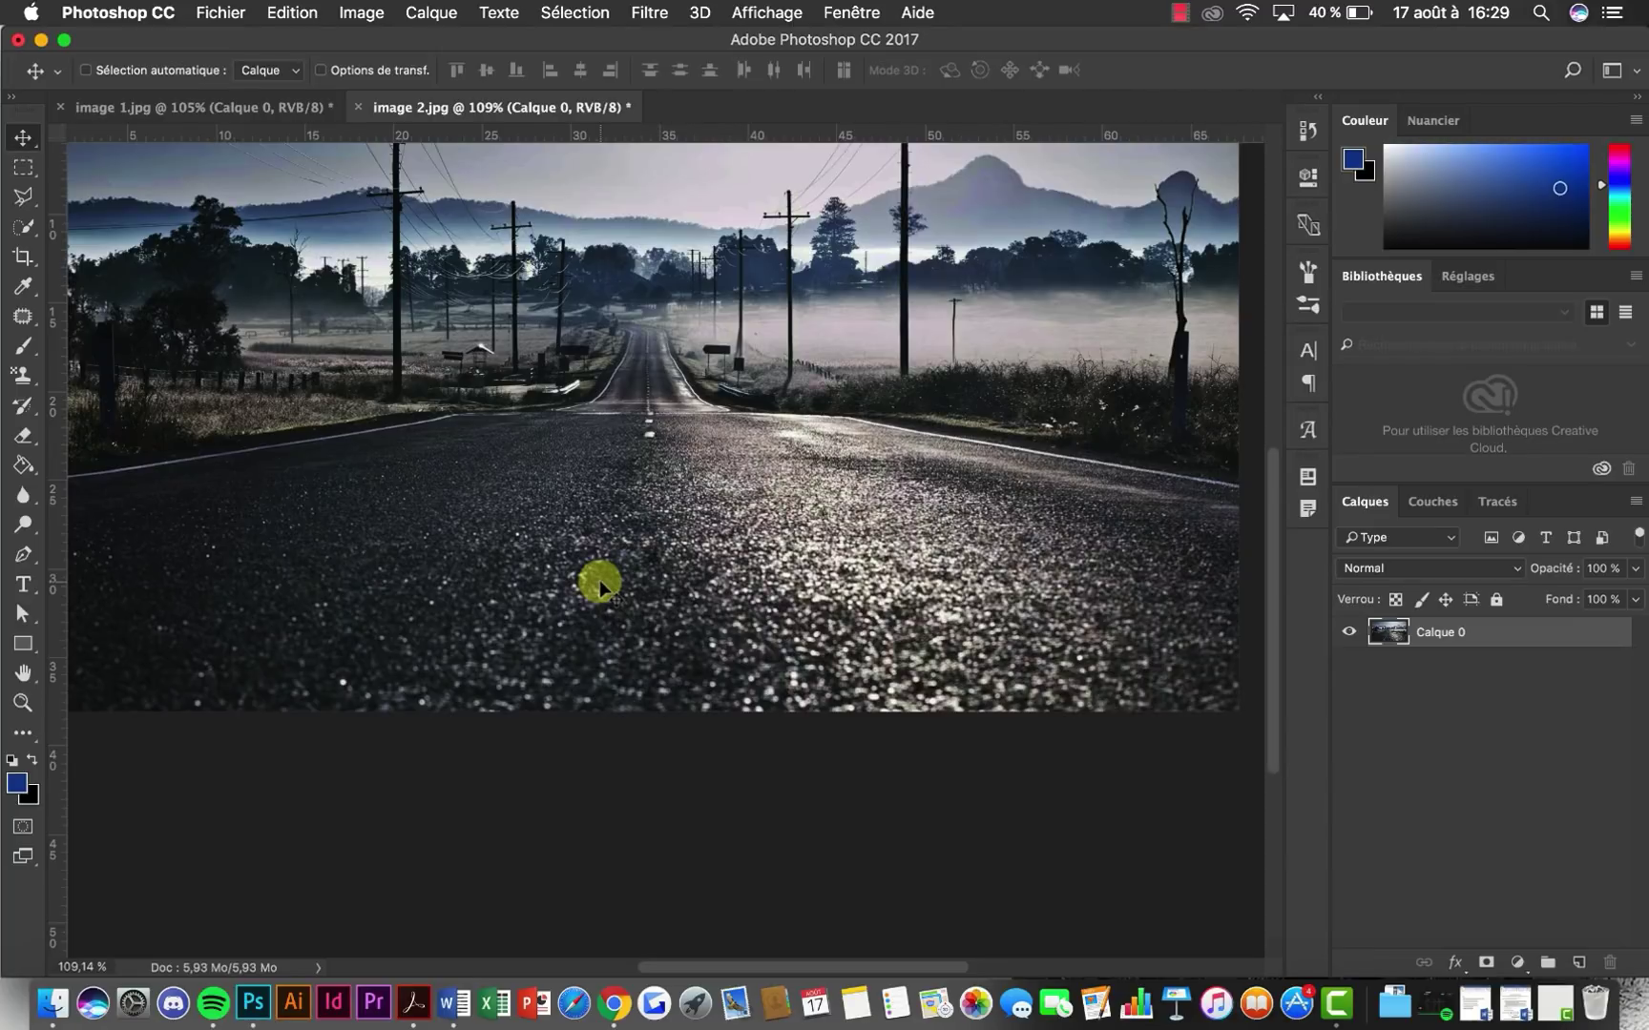
Open image 3.jpg from the tutorial folder as a new document
left_click(227, 12)
left_click(670, 393)
left_click(221, 12)
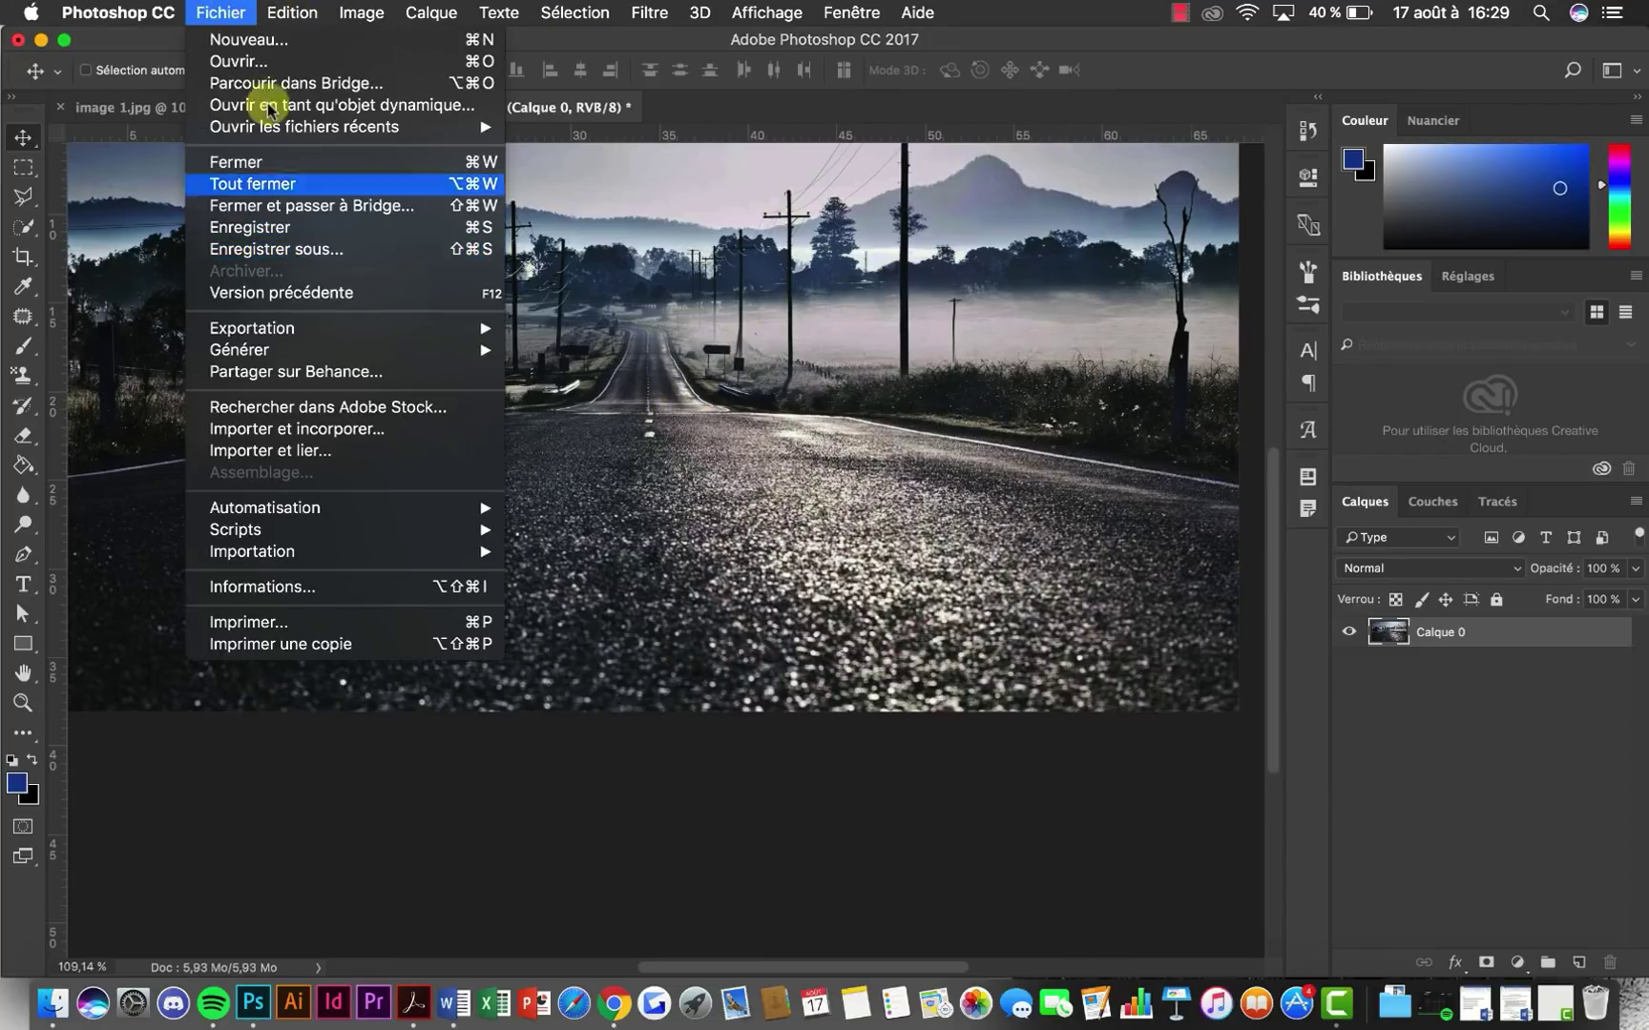
left_click(240, 60)
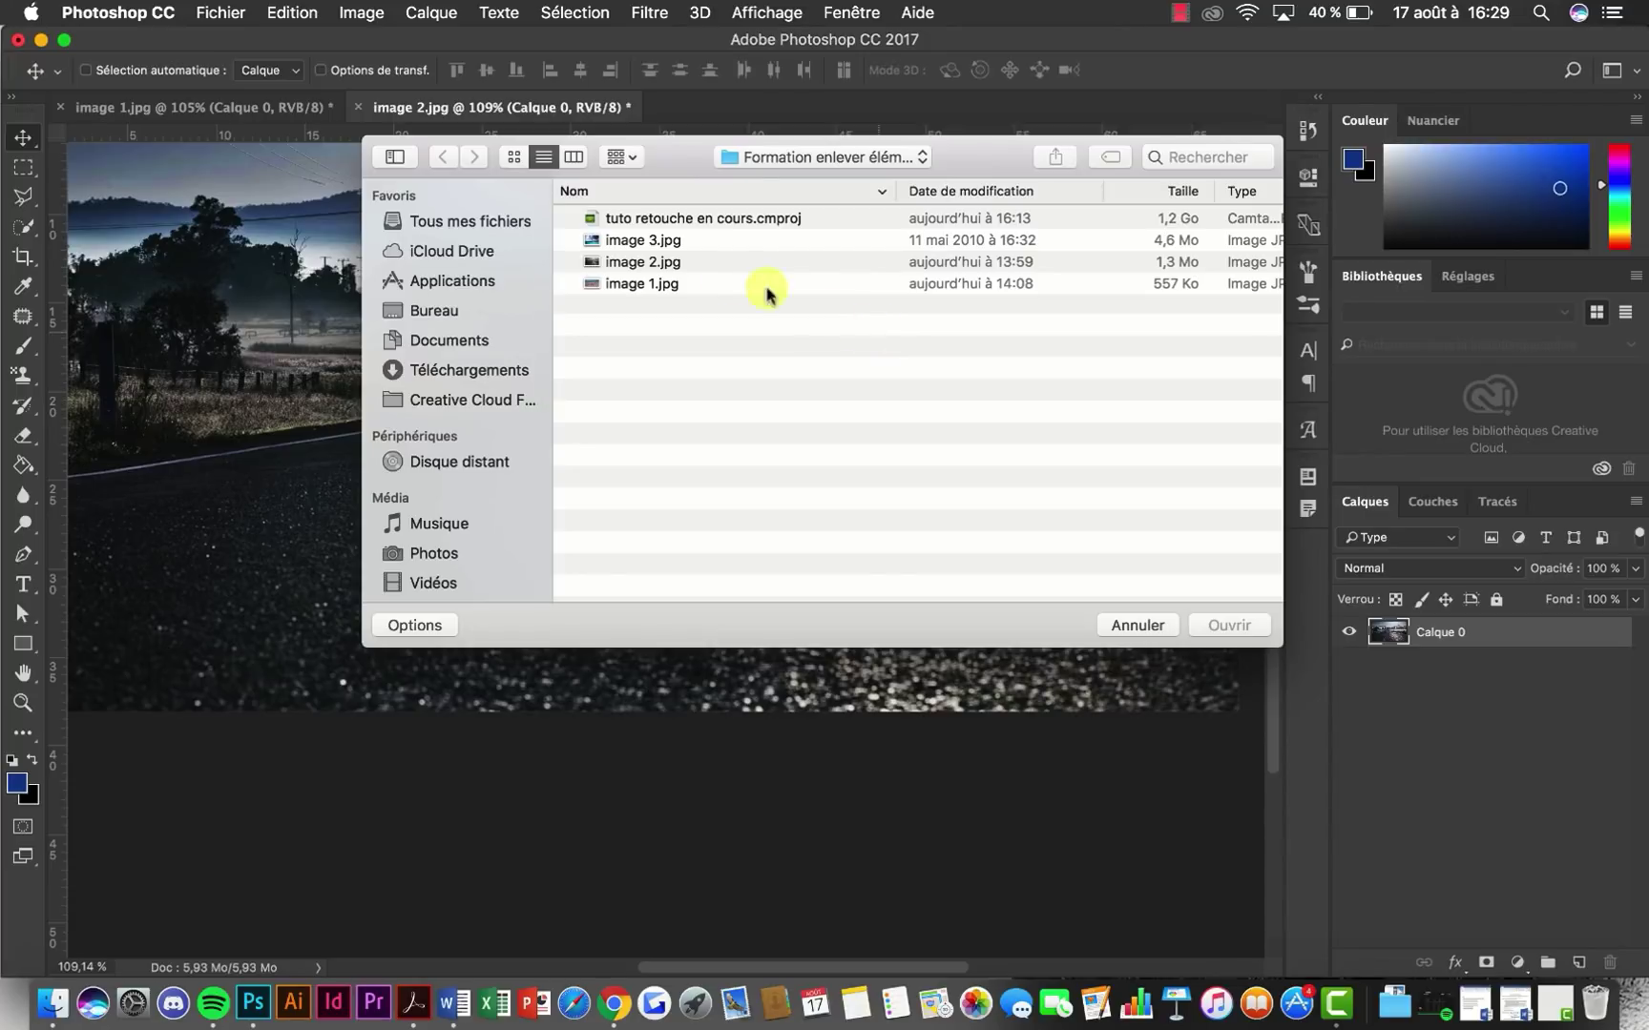
left_click(654, 241)
key("Return")
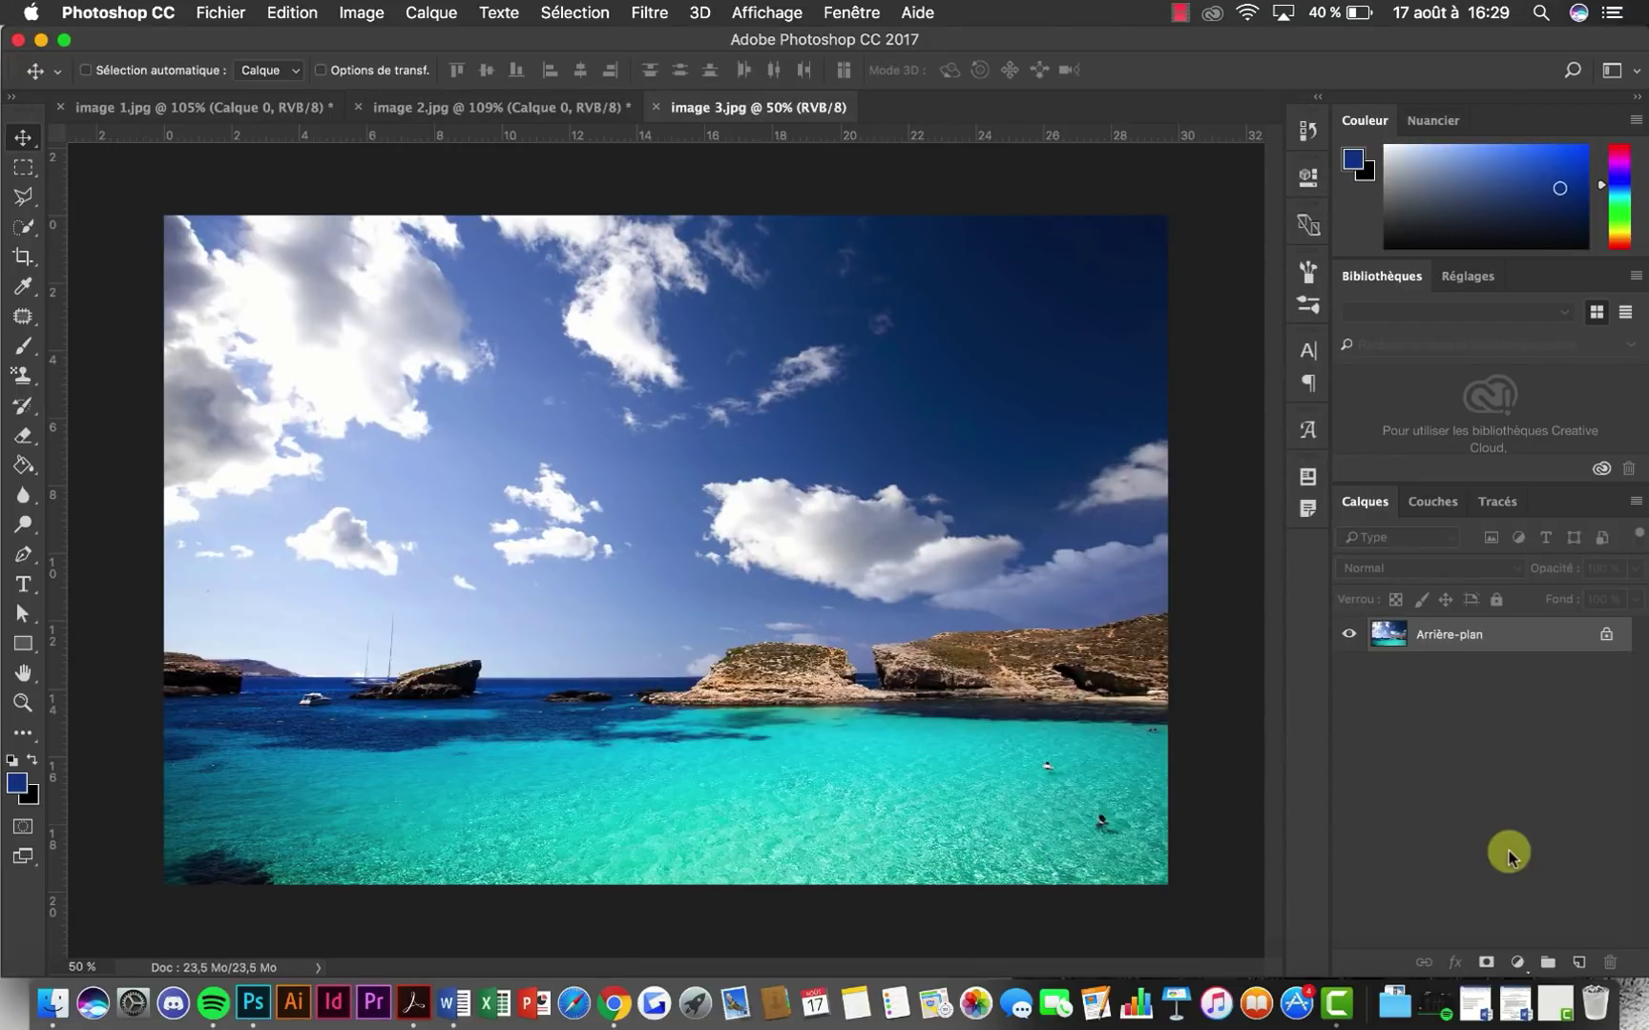
Inspect the motorboat and the sailboat beside the rocky islet in image 3.jpg
key("super+0")
scroll(727, 806, "down", 3)
scroll(727, 806, "left", 3)
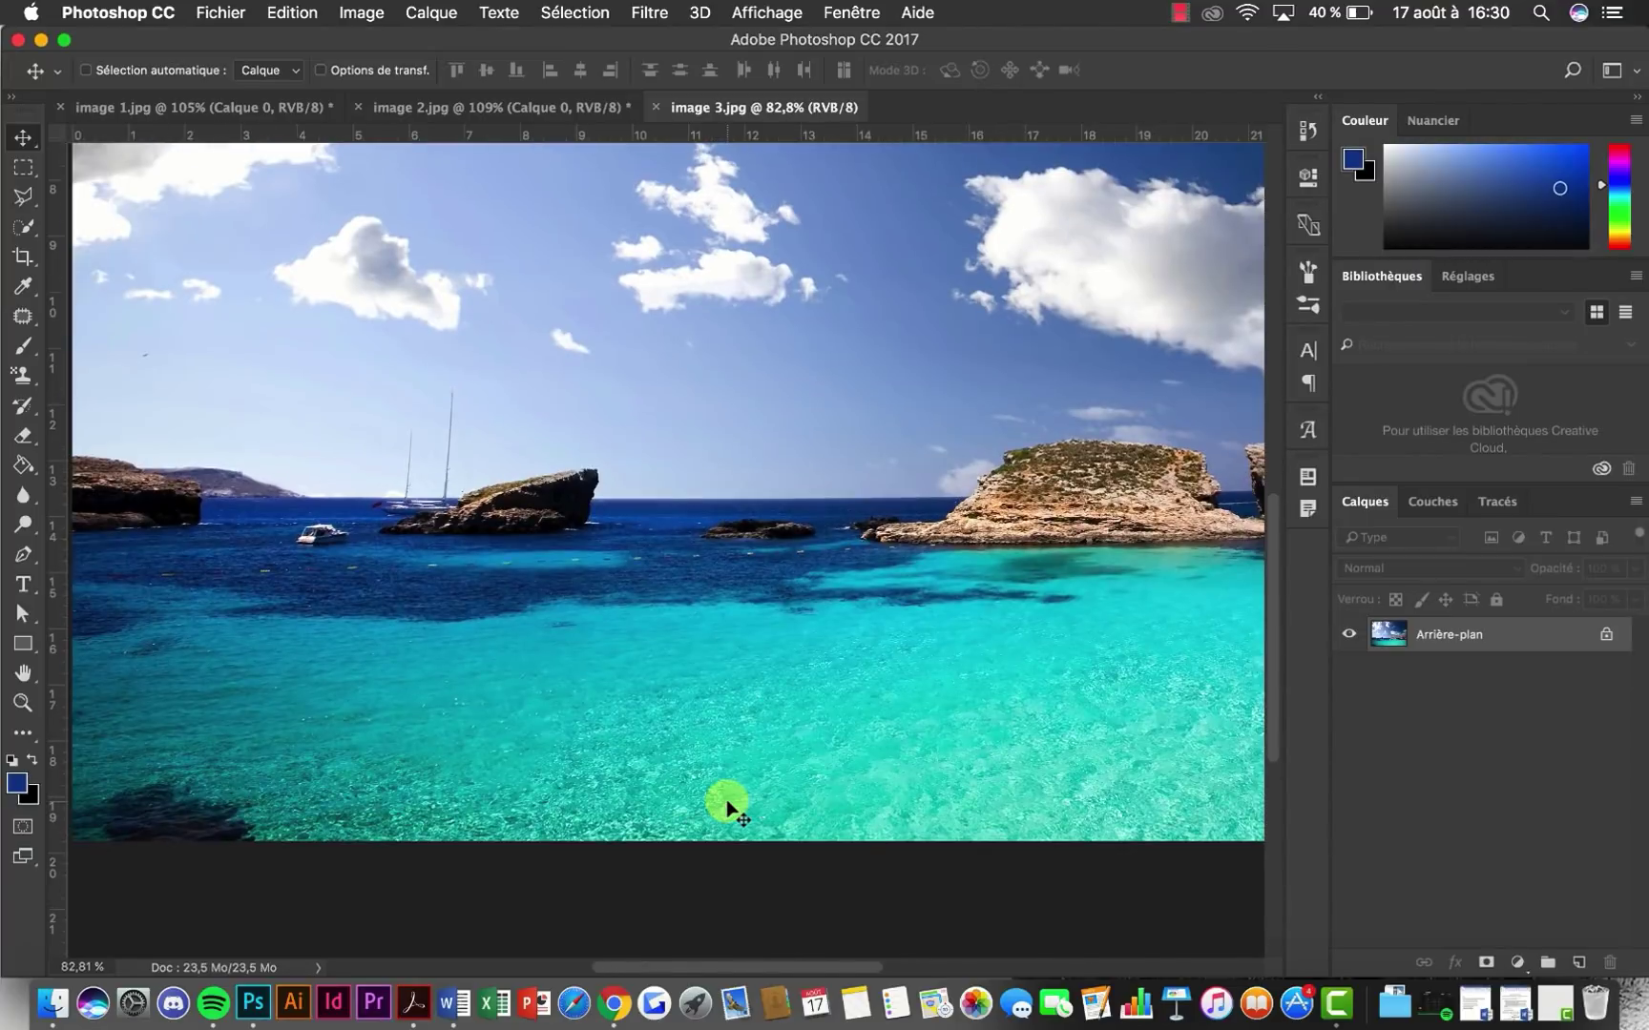
scroll(727, 807, "up", 5)
scroll(727, 806, "left", 5)
scroll(727, 806, "up", 5)
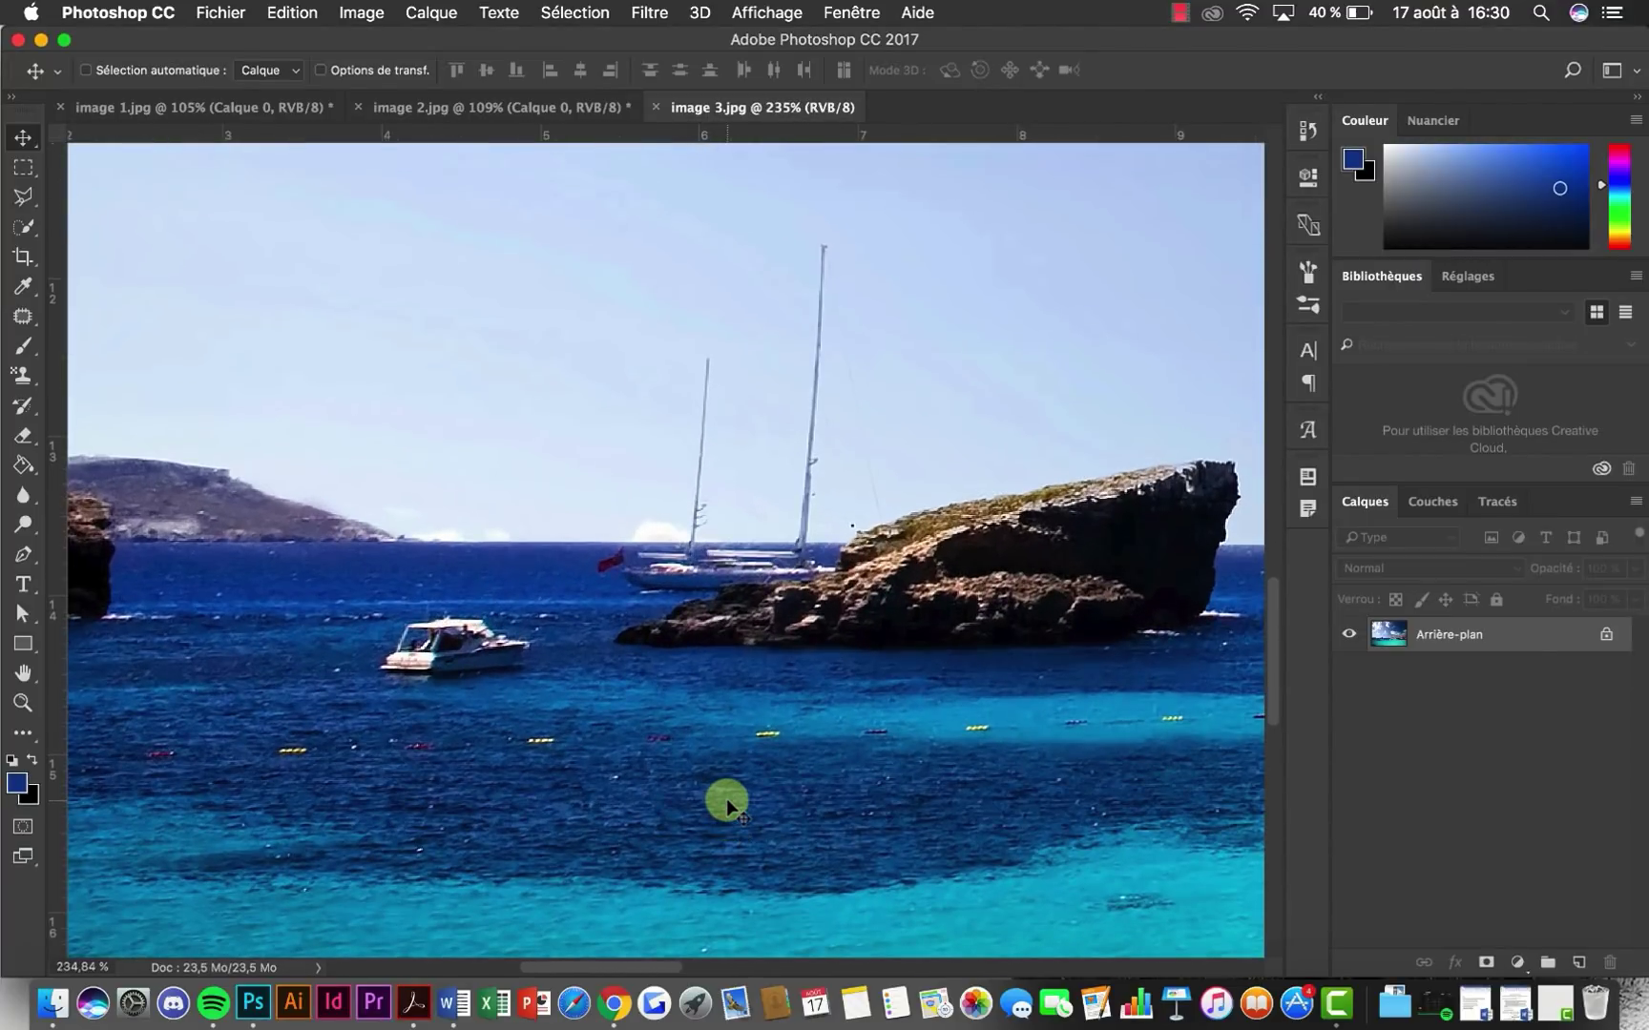
Examine the sailboat's hull, masts and rigging where they meet the horizon and the rocky islet
scroll(726, 802, "up", 3)
scroll(692, 589, "right", 3)
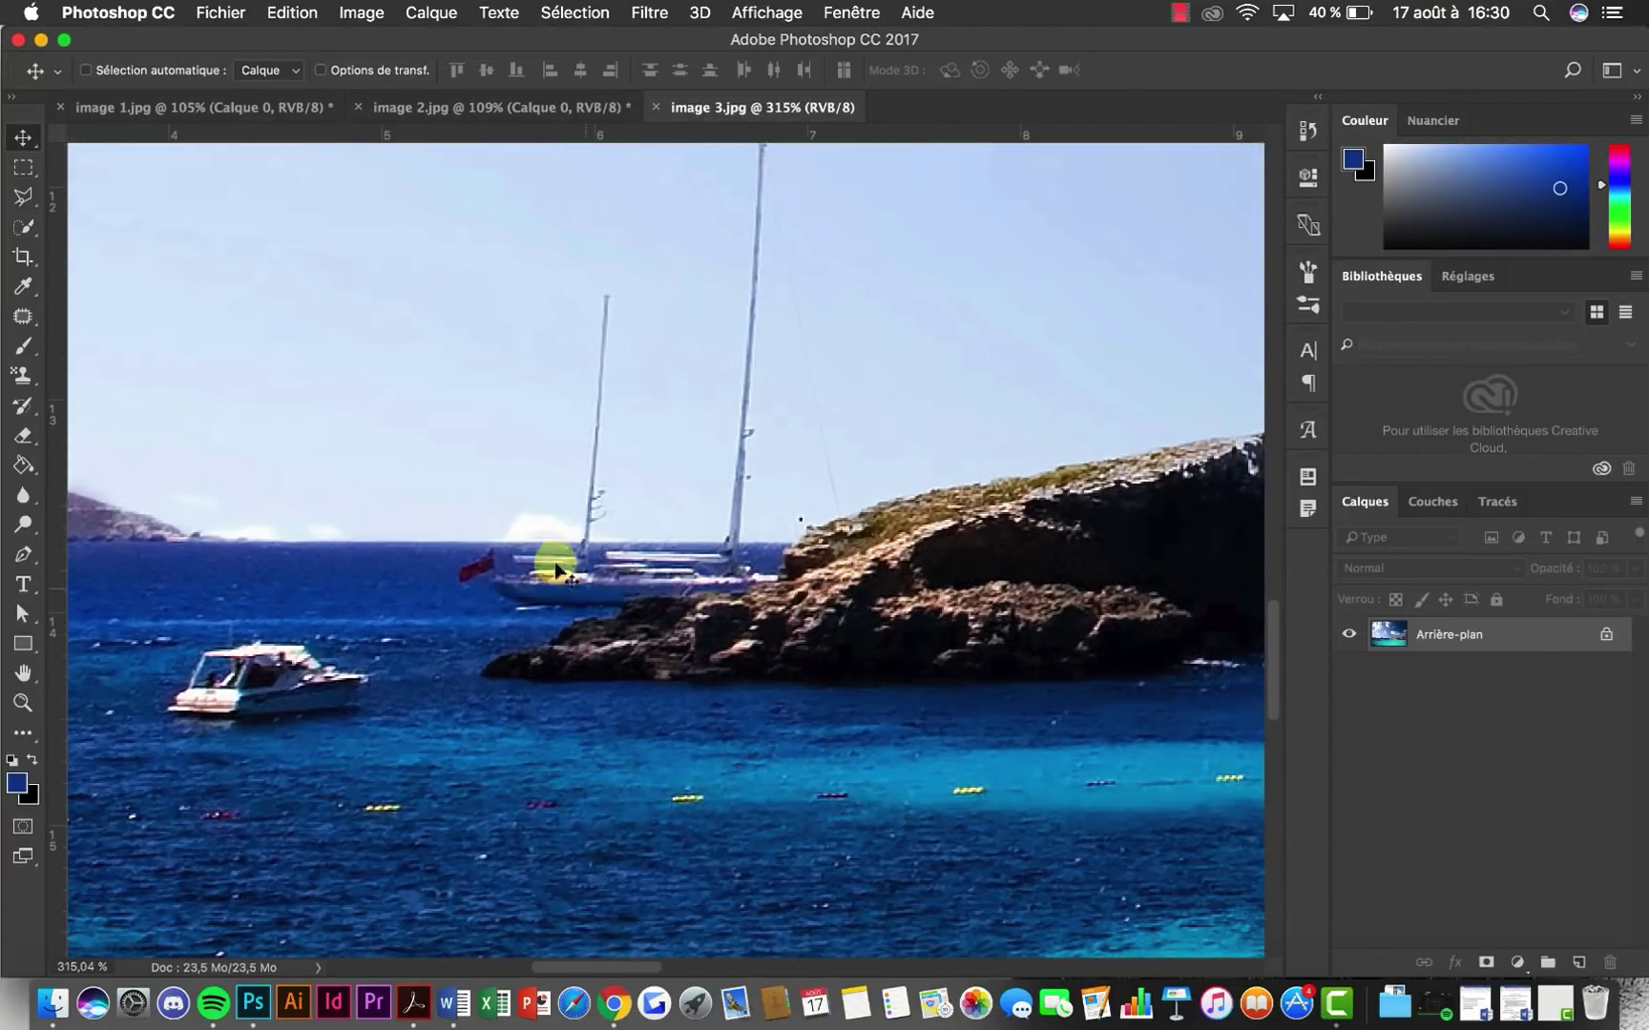
scroll(636, 559, "up", 5)
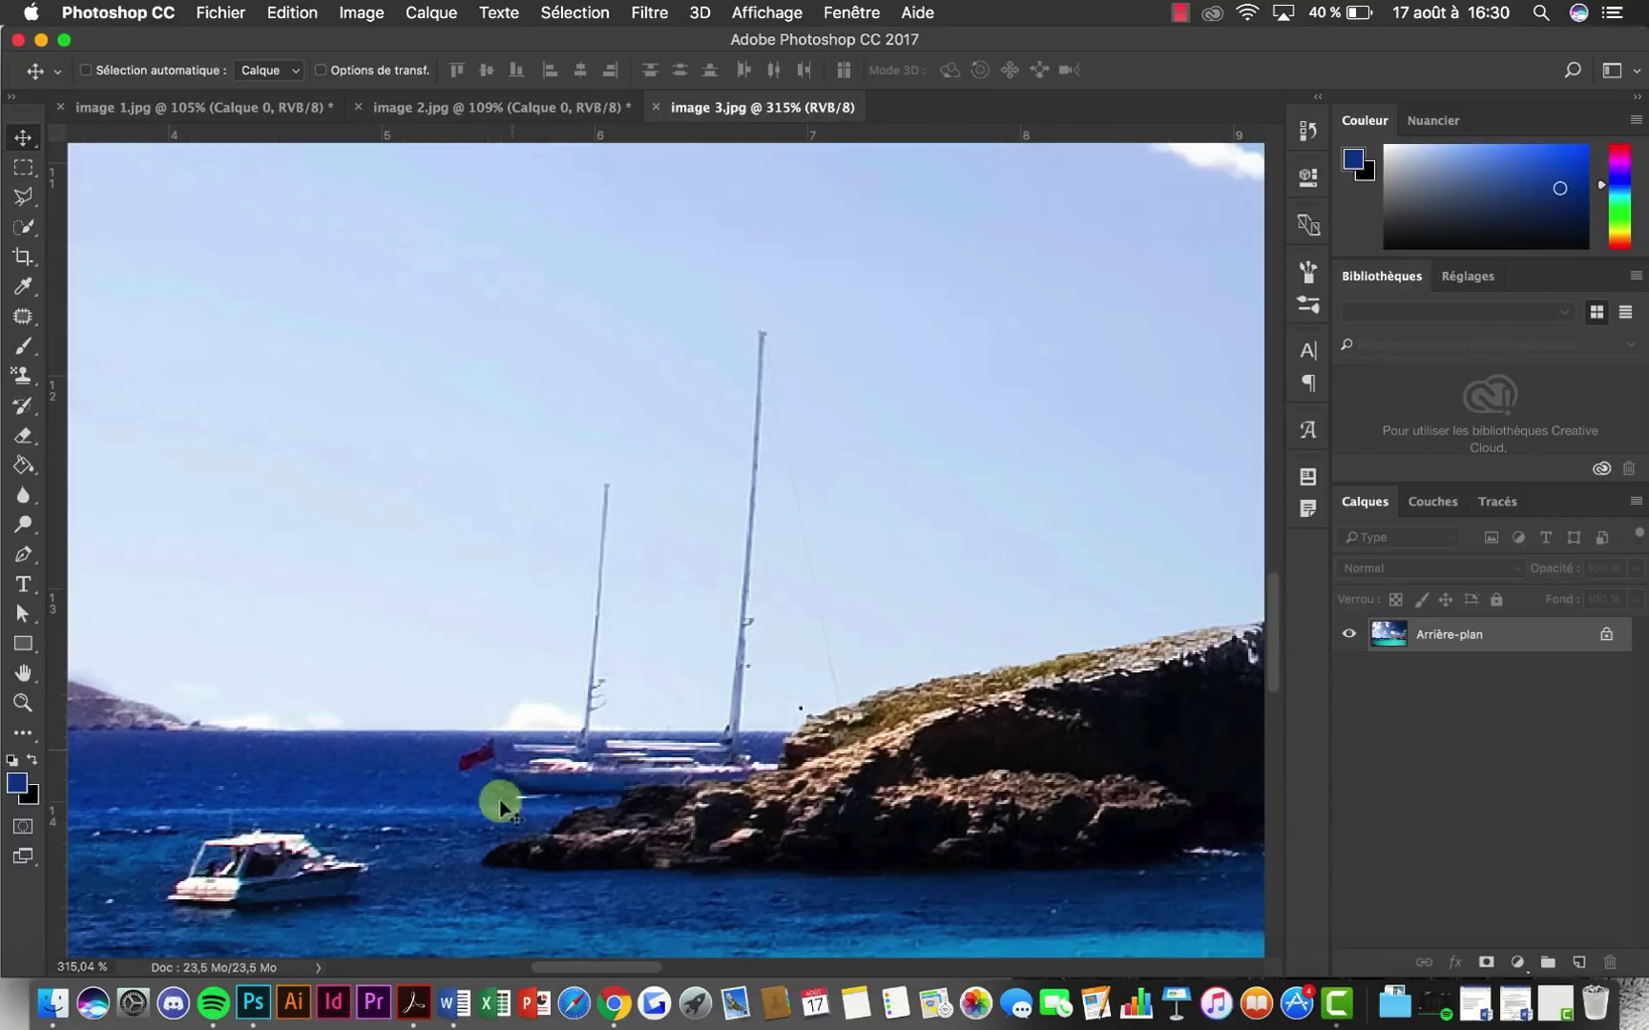
scroll(635, 663, "down", 5)
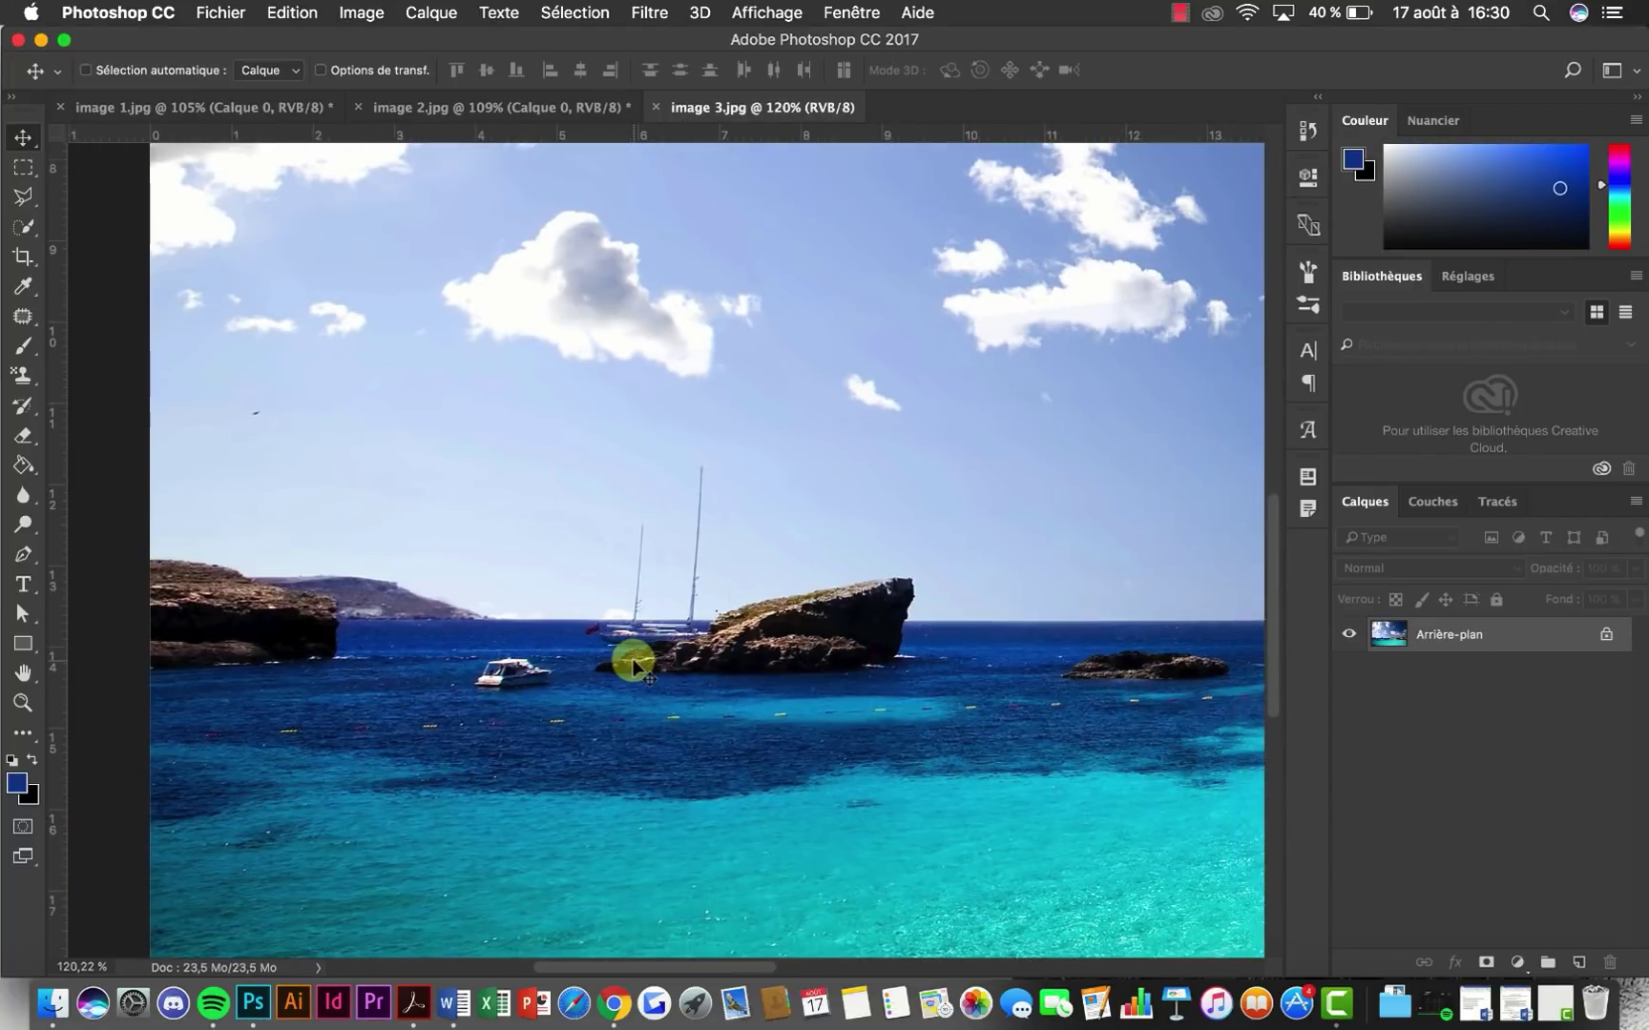
scroll(634, 664, "up", 5)
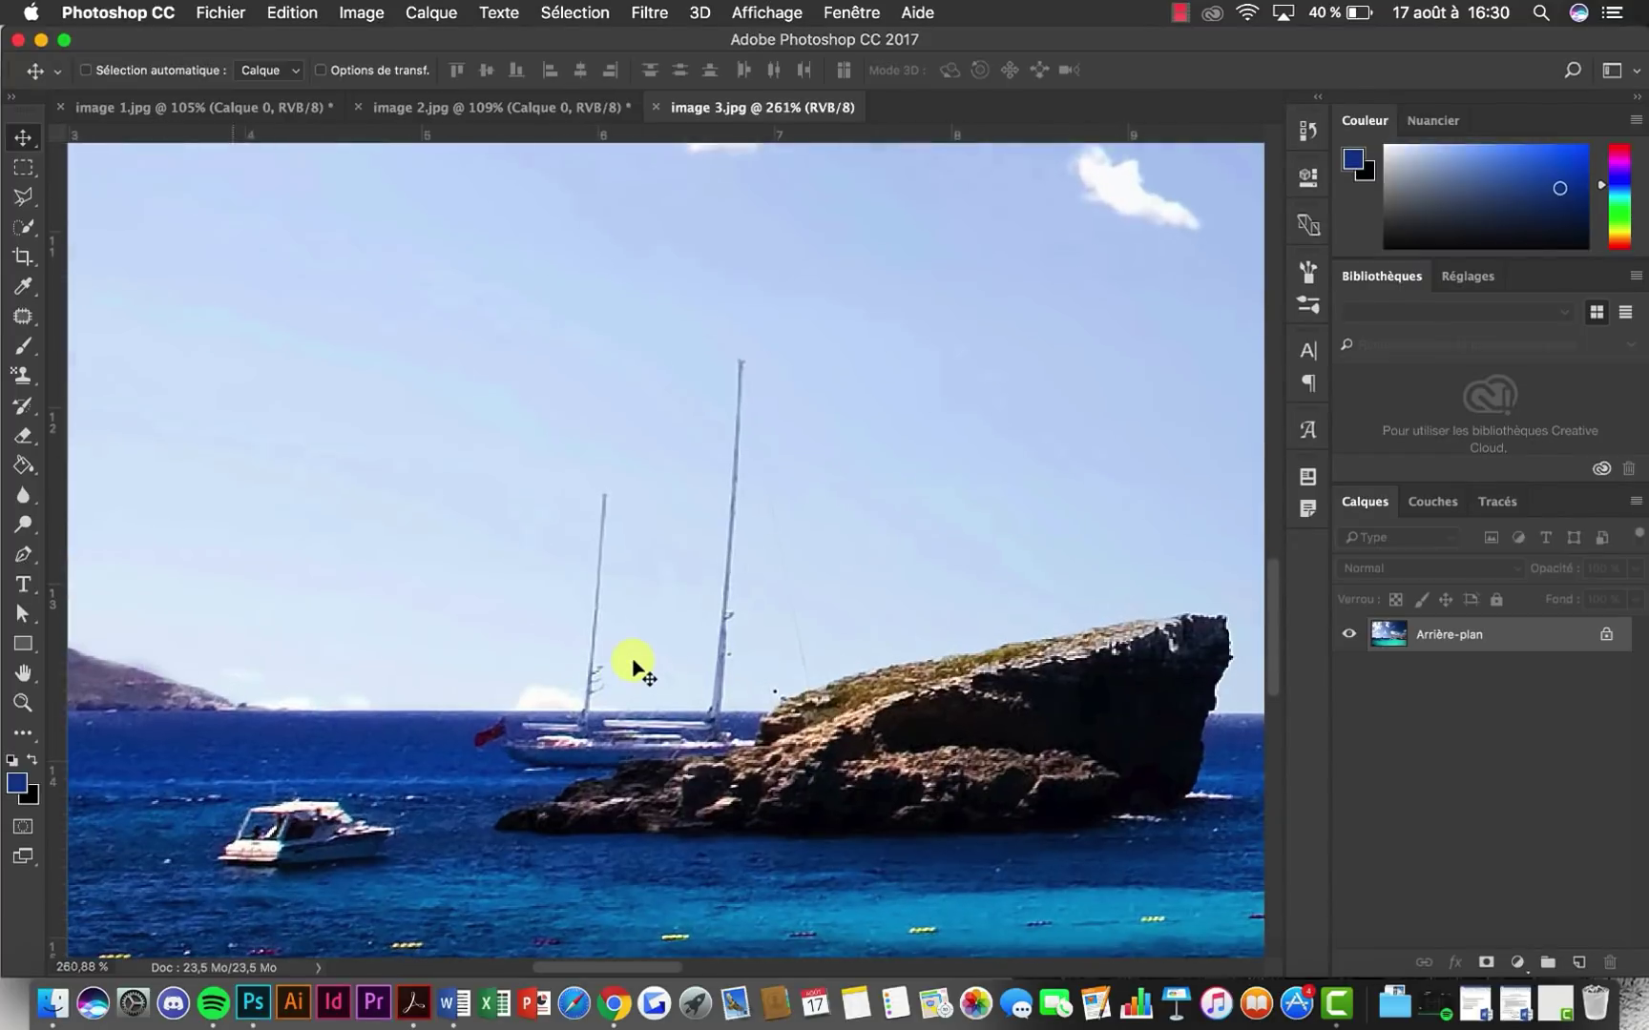
scroll(634, 663, "down", 3)
scroll(634, 663, "right", 3)
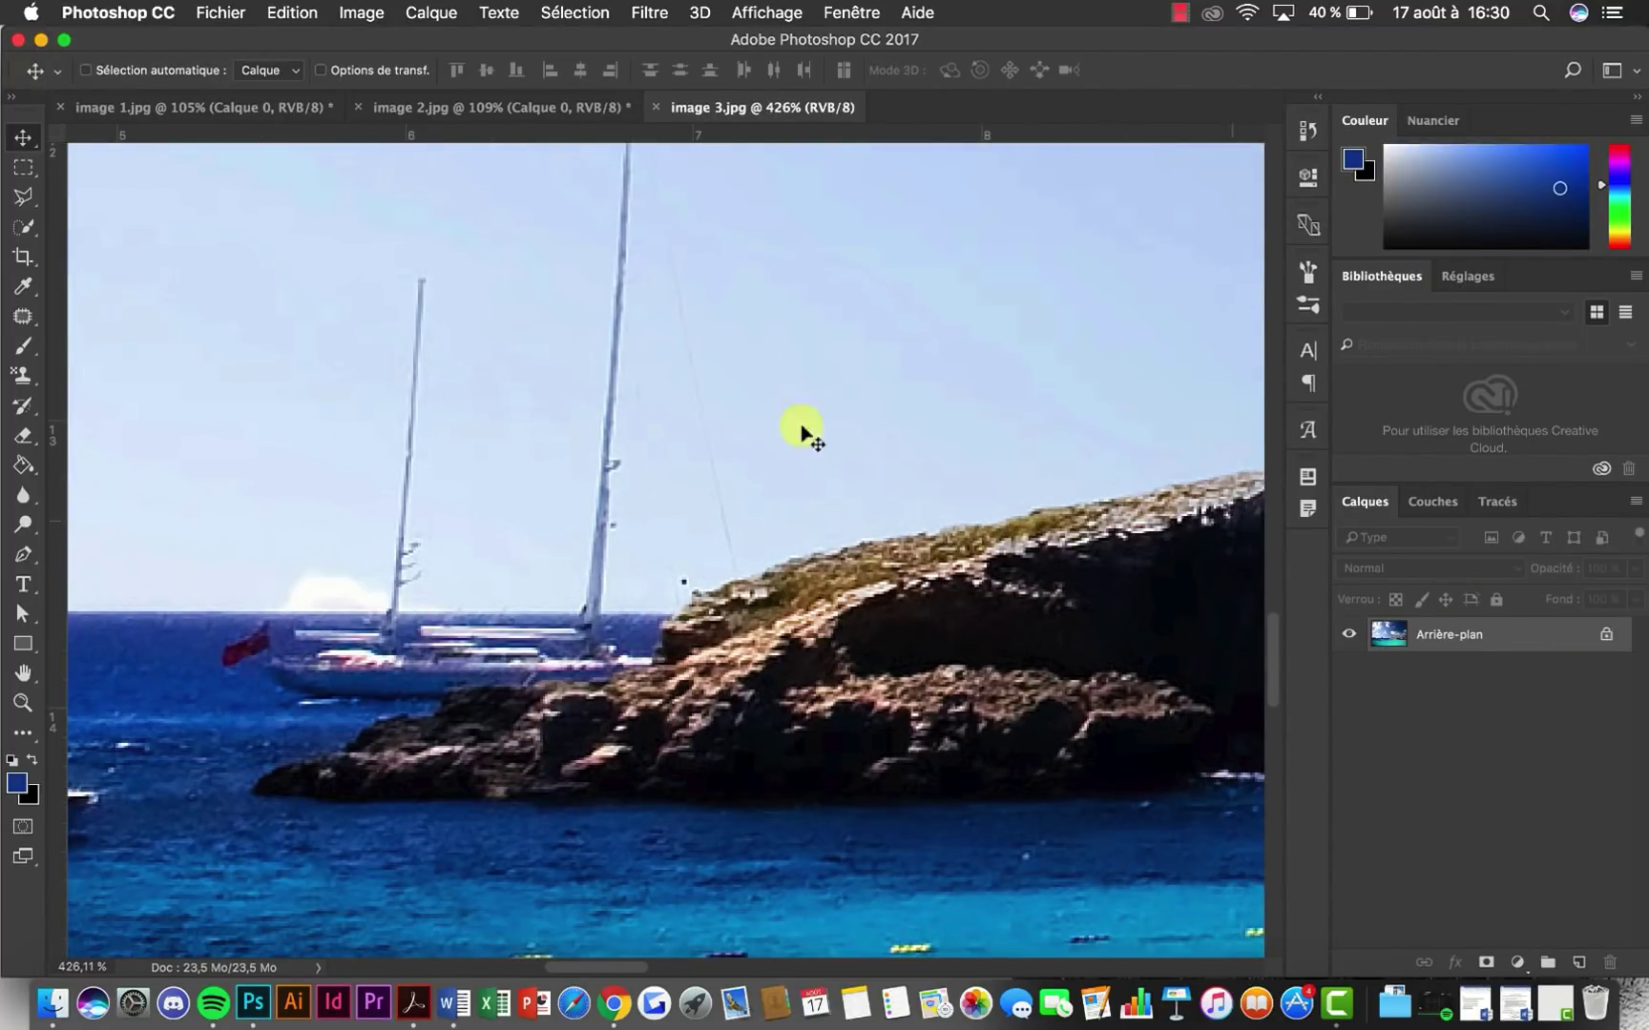
scroll(613, 713, "down", 2)
scroll(613, 714, "down", 2)
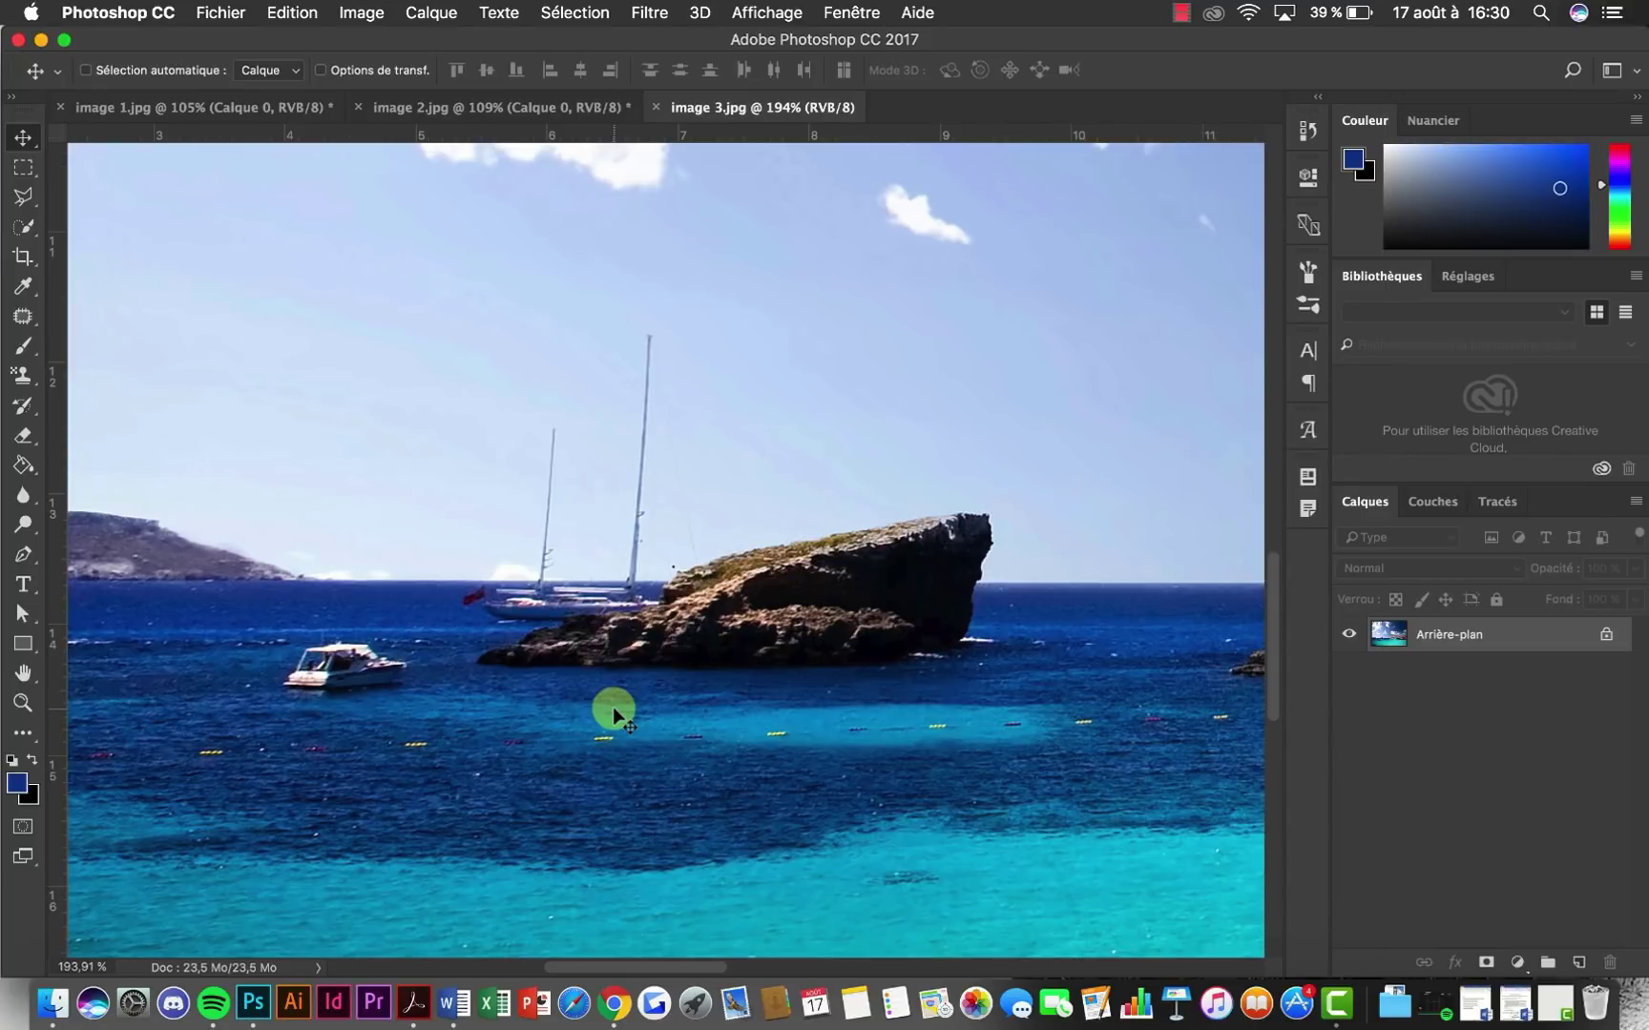
scroll(622, 662, "up", 4)
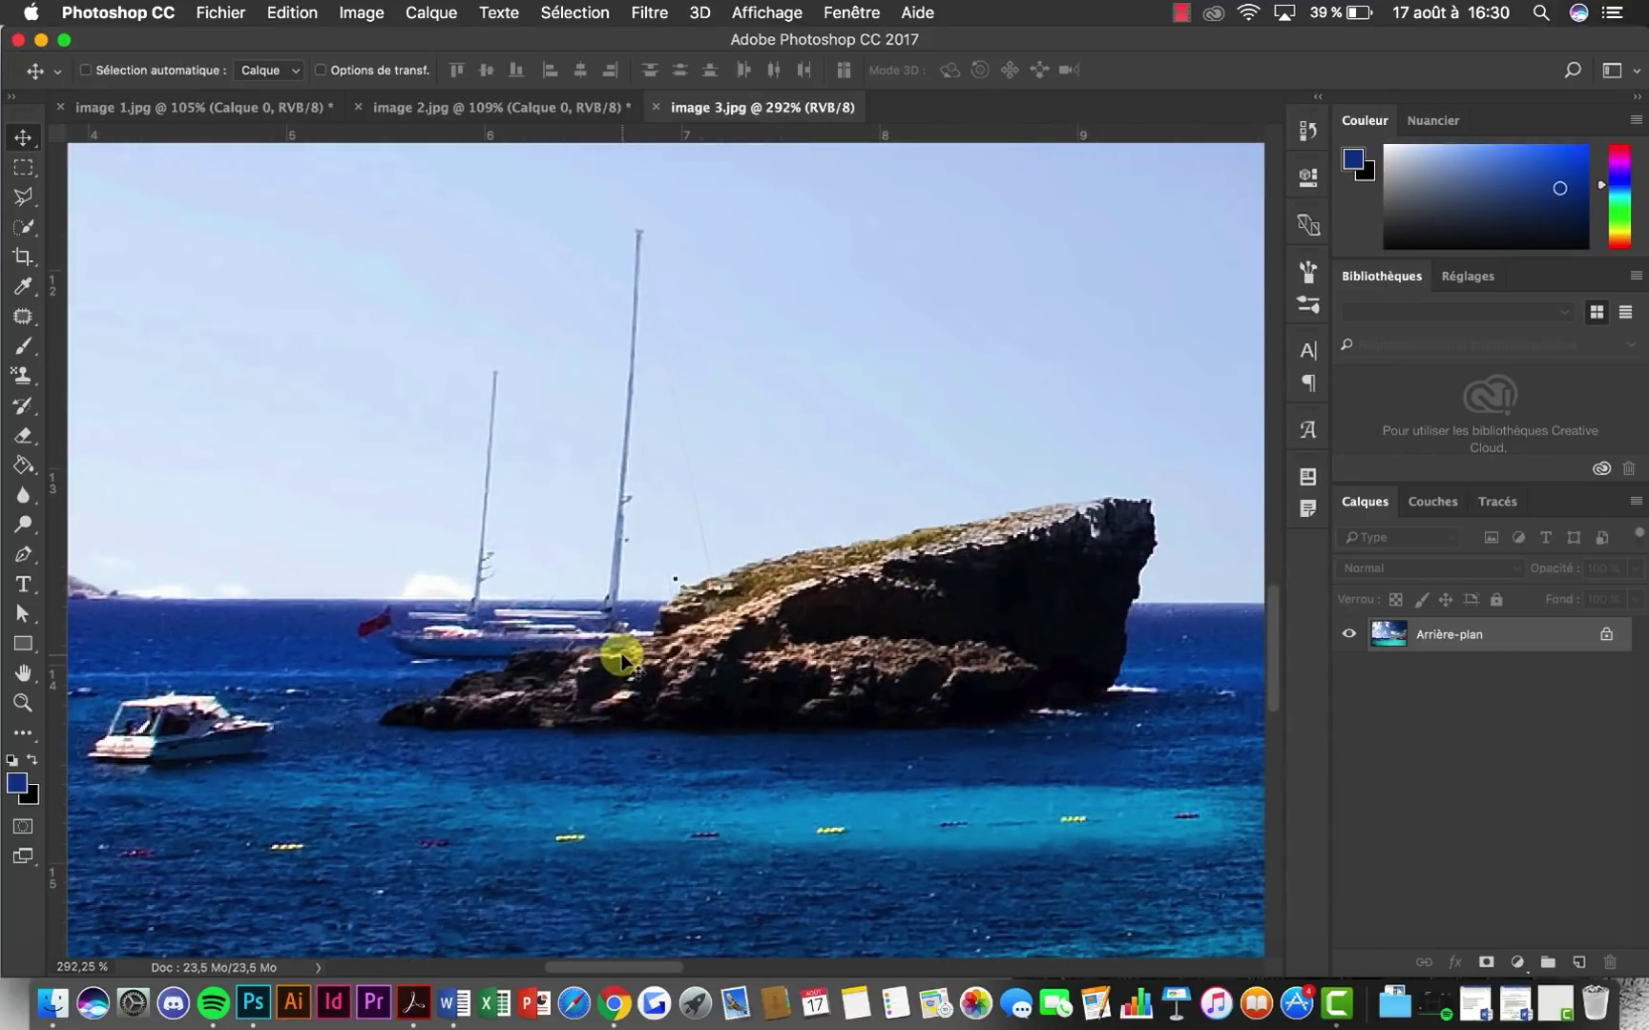
scroll(621, 654, "up", 4)
scroll(621, 656, "down", 3)
scroll(614, 686, "down", 3)
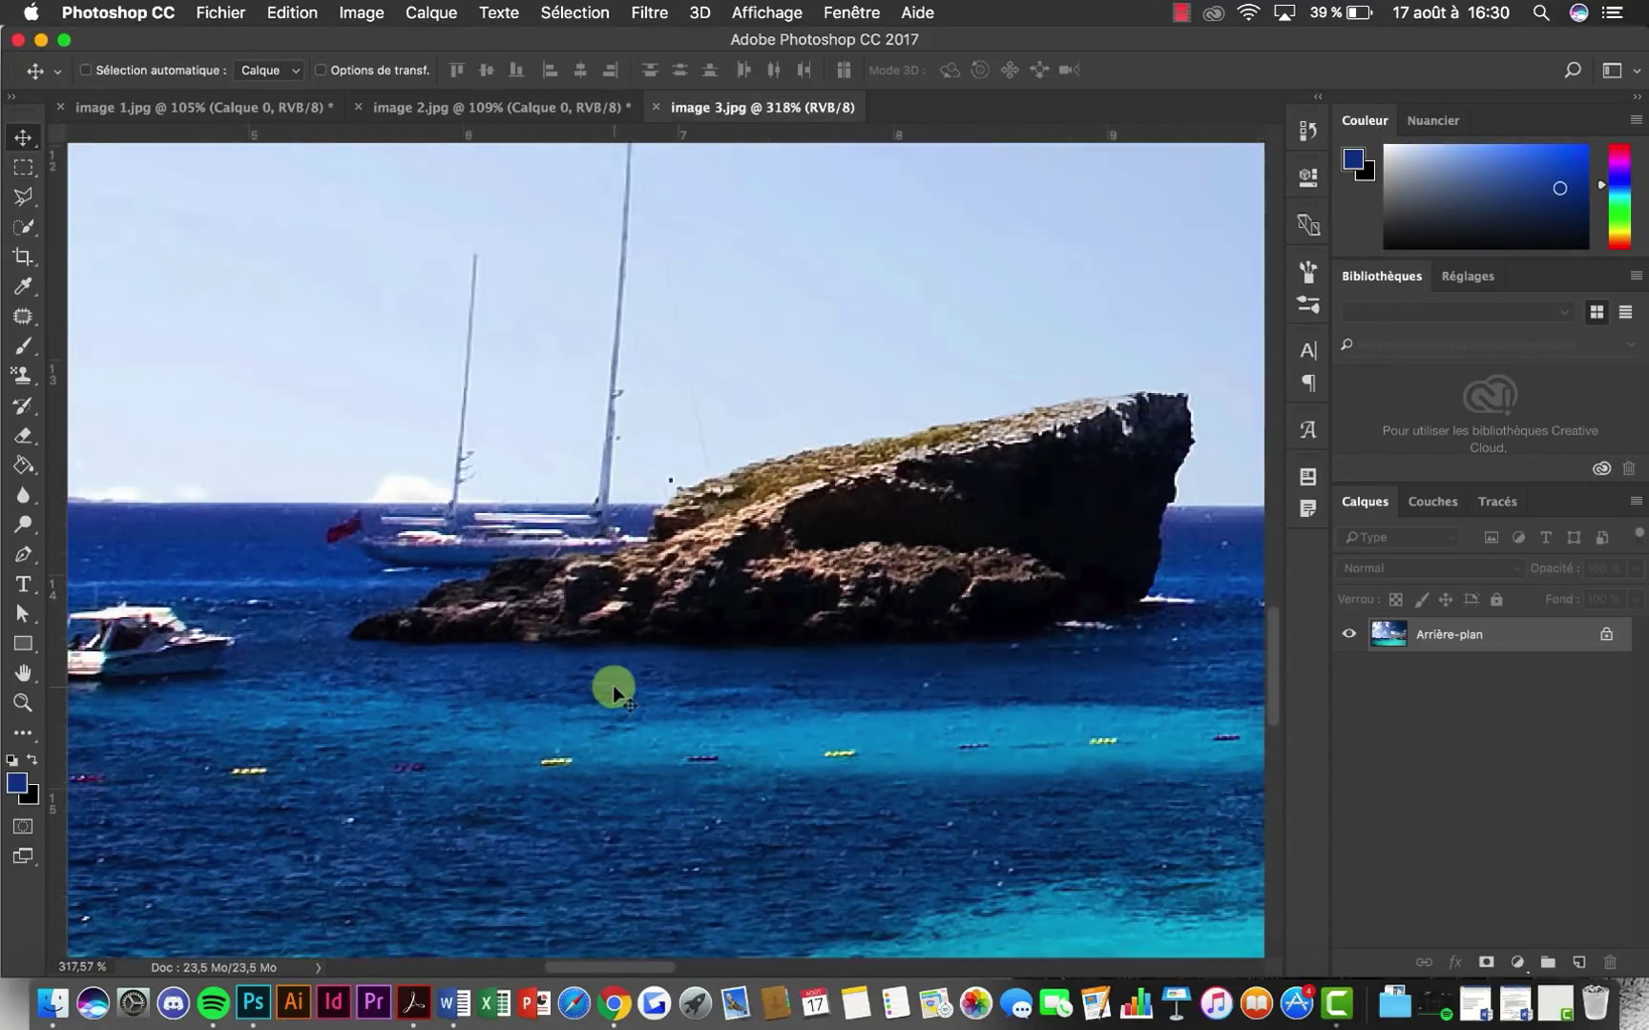
scroll(613, 685, "down", 4)
scroll(601, 708, "up", 5)
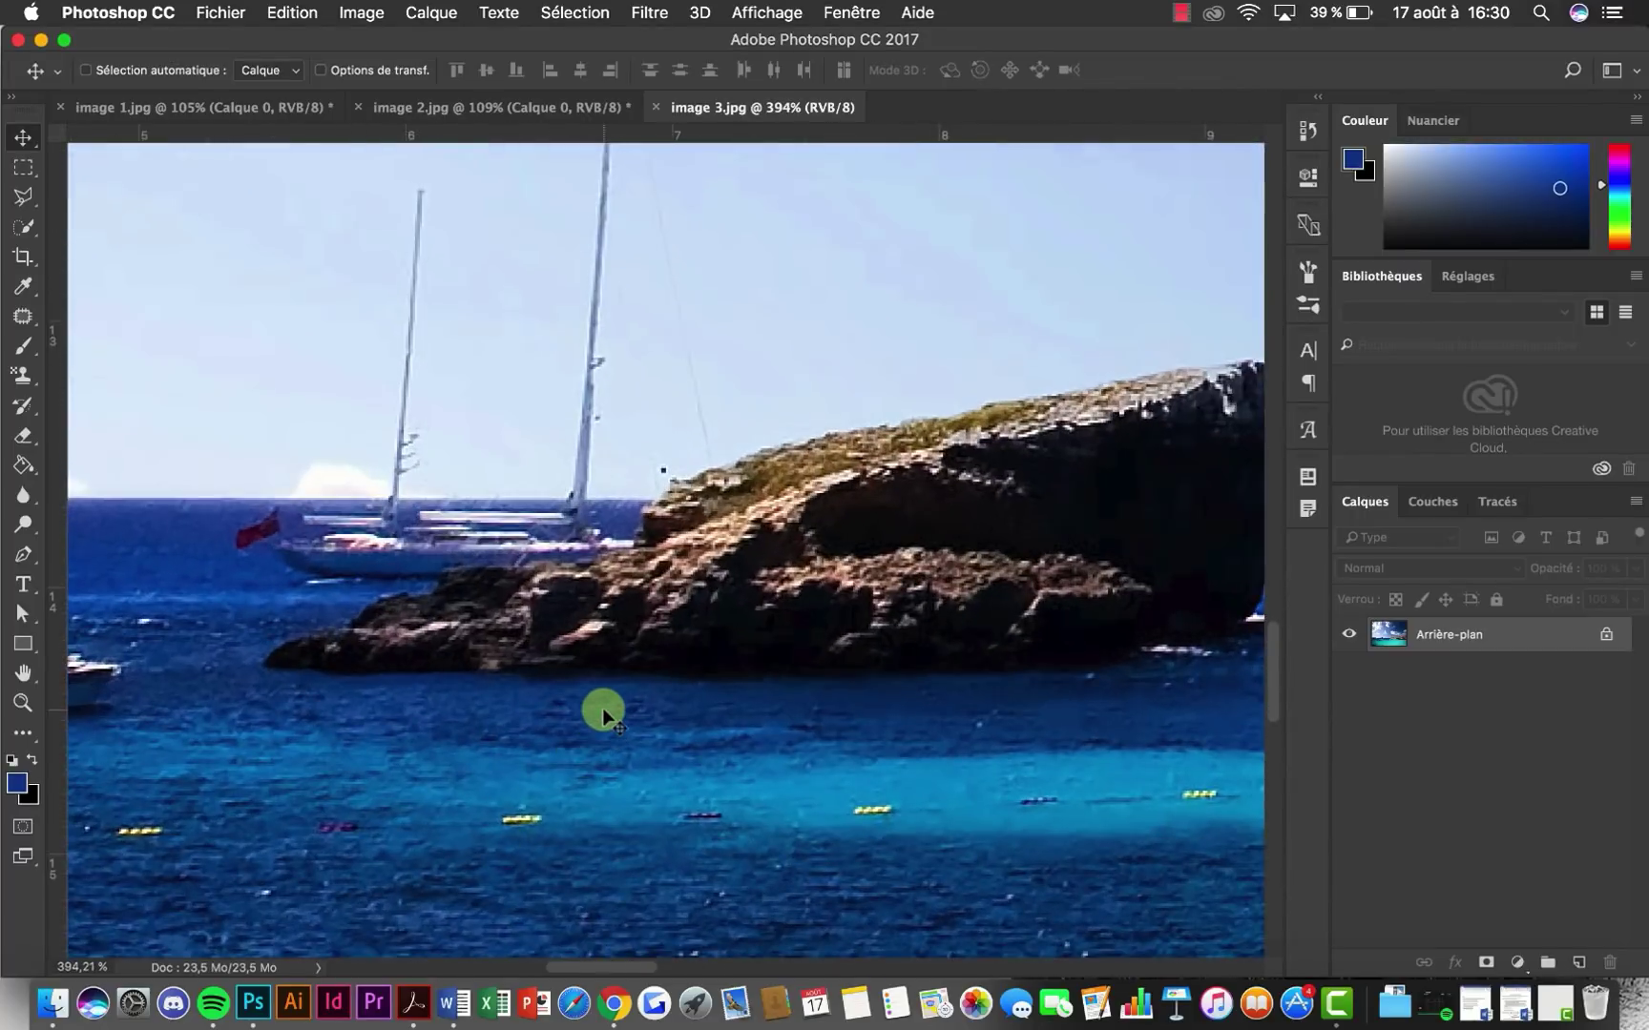
scroll(601, 708, "down", 3)
scroll(601, 708, "up", 6)
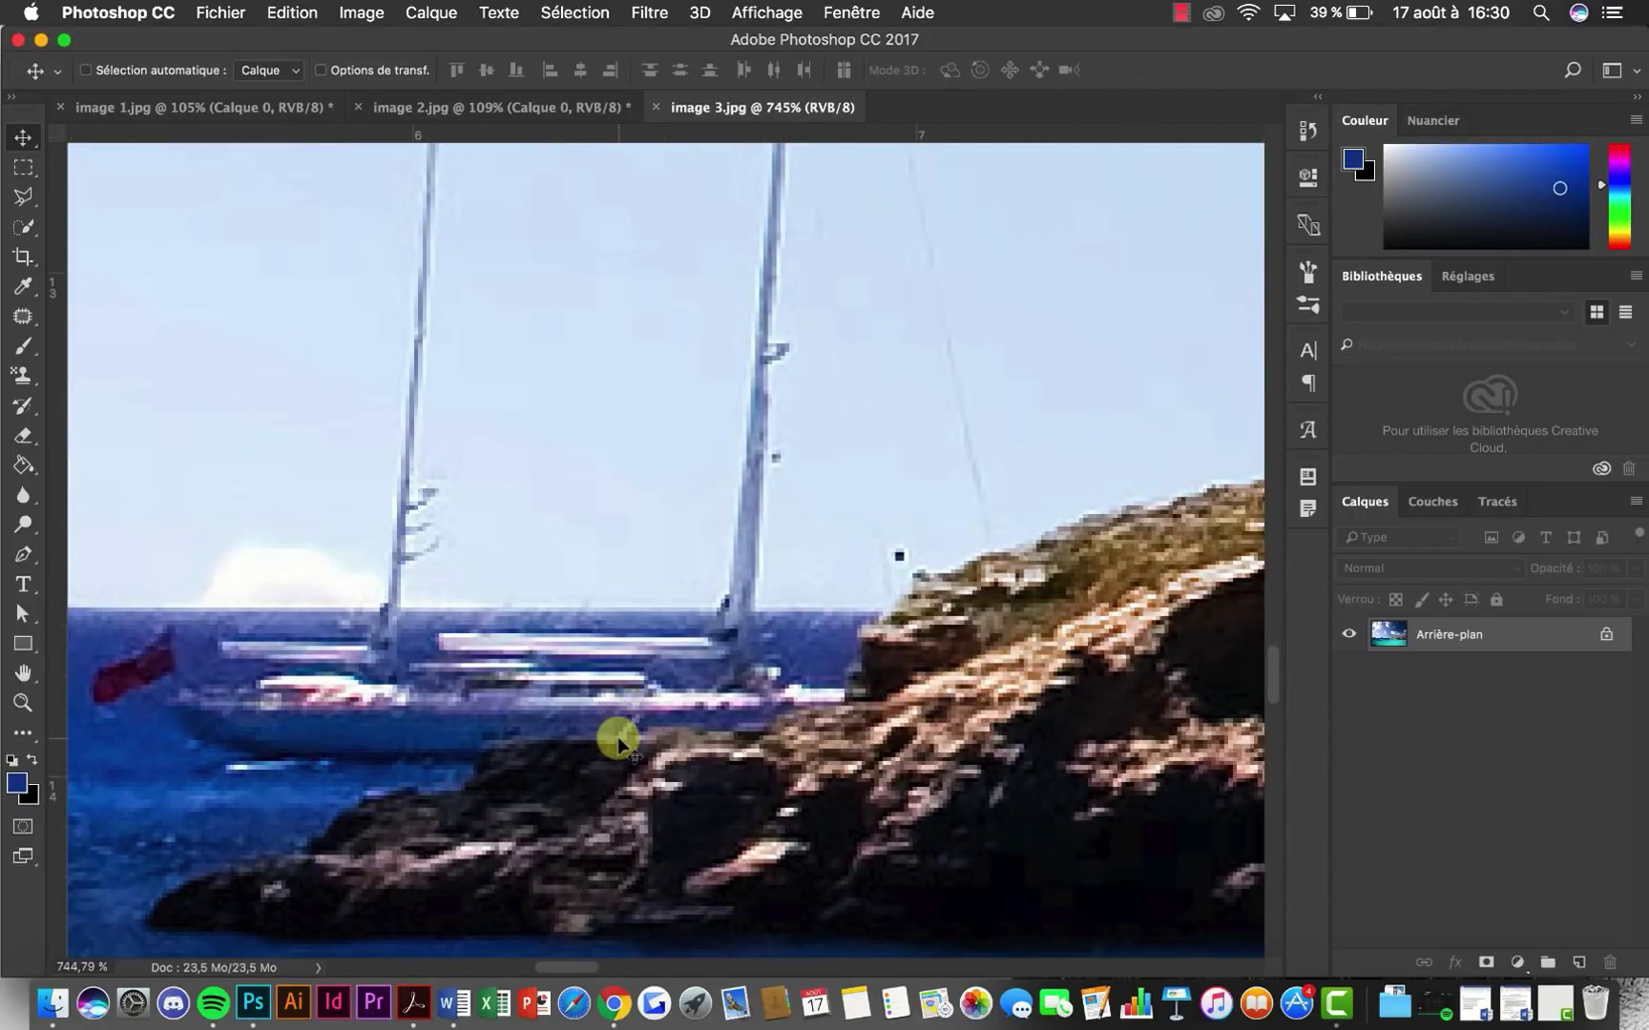
scroll(618, 740, "down", 5)
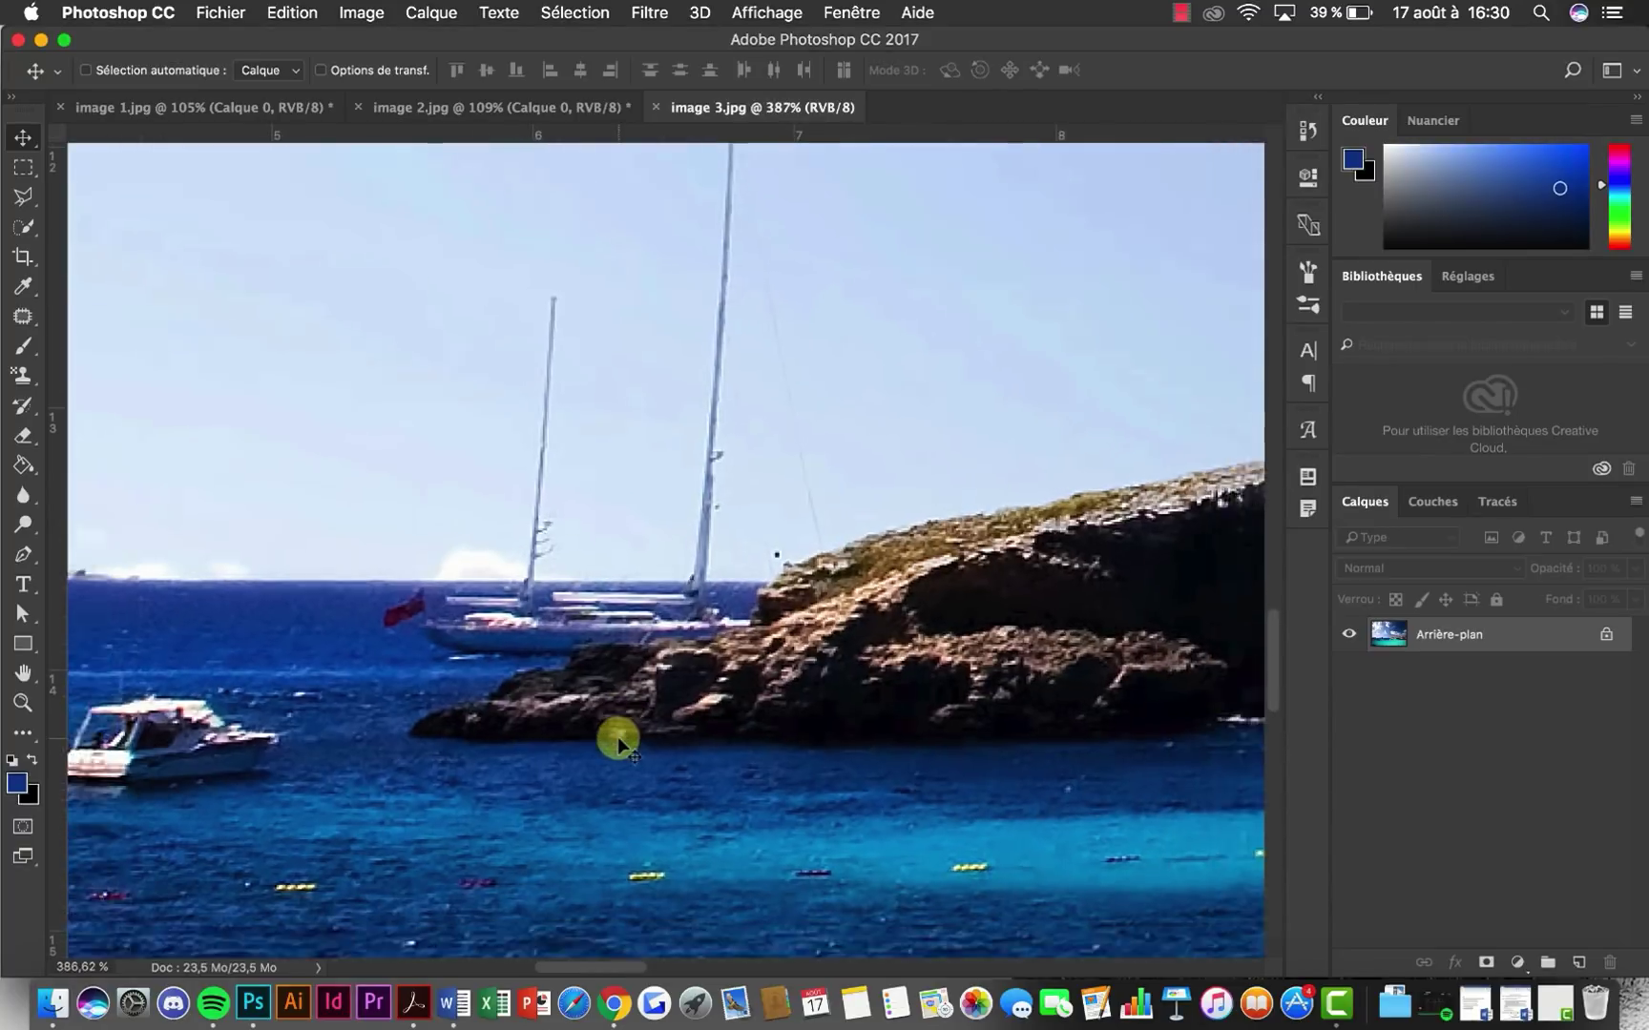
scroll(615, 754, "down", 4)
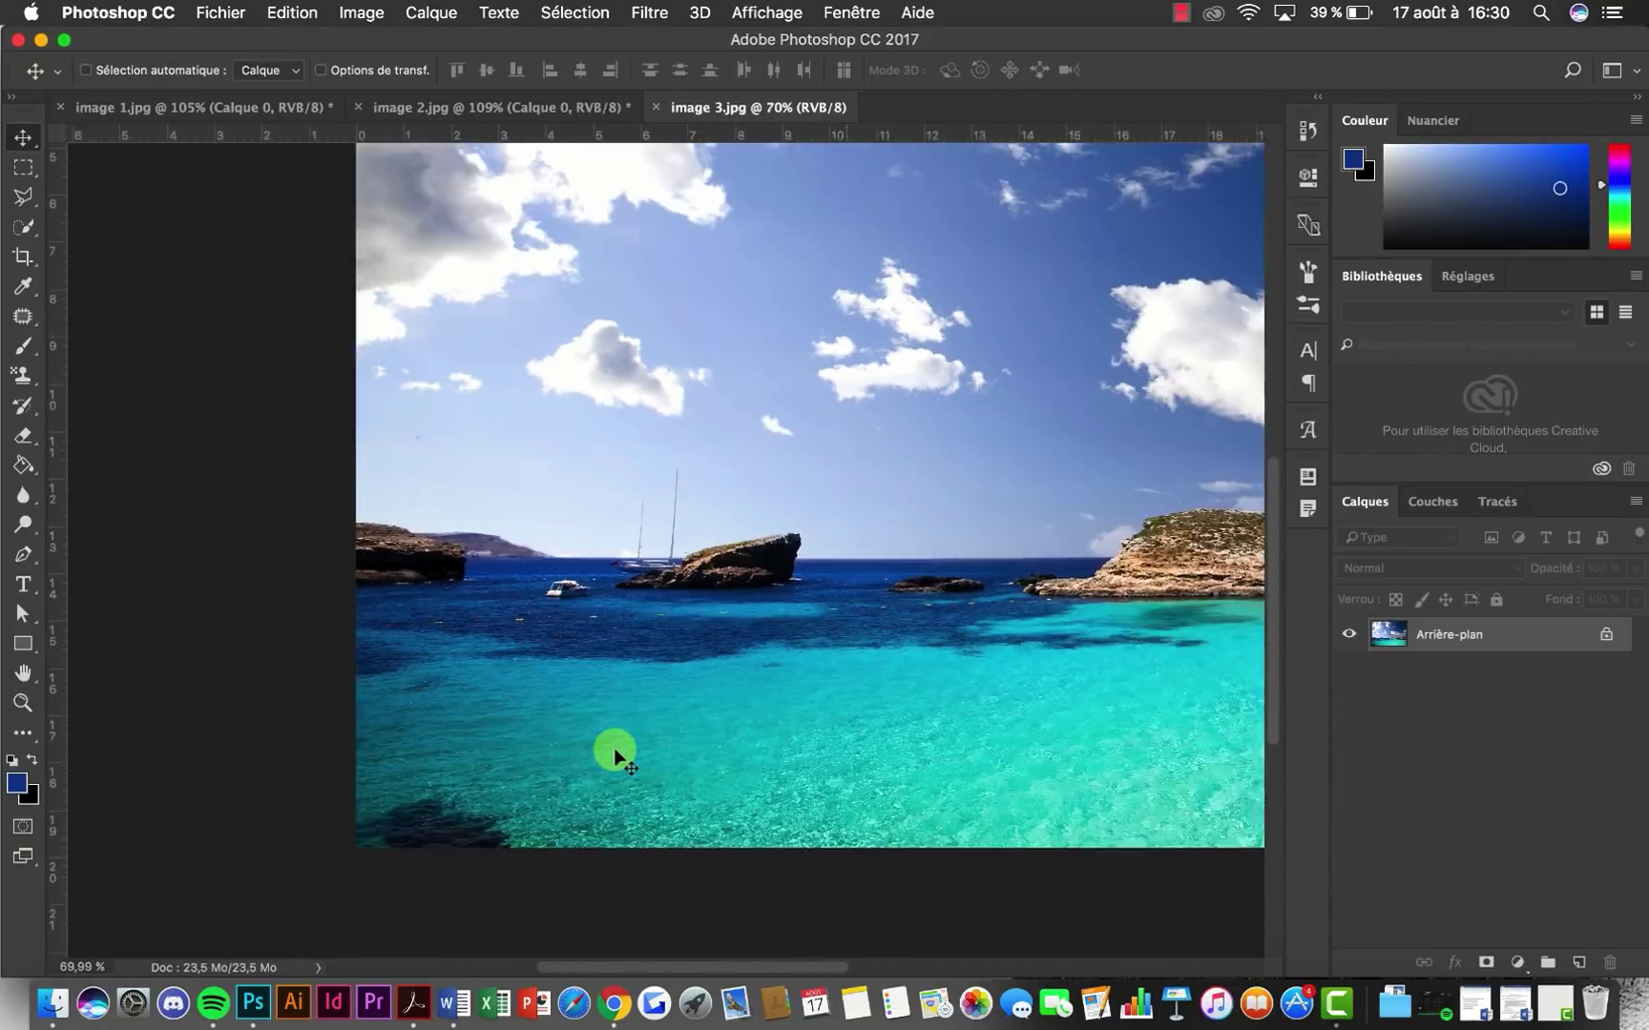
Unlock the background layer of image 3.jpg
scroll(616, 754, "up", 2)
scroll(615, 754, "up", 5)
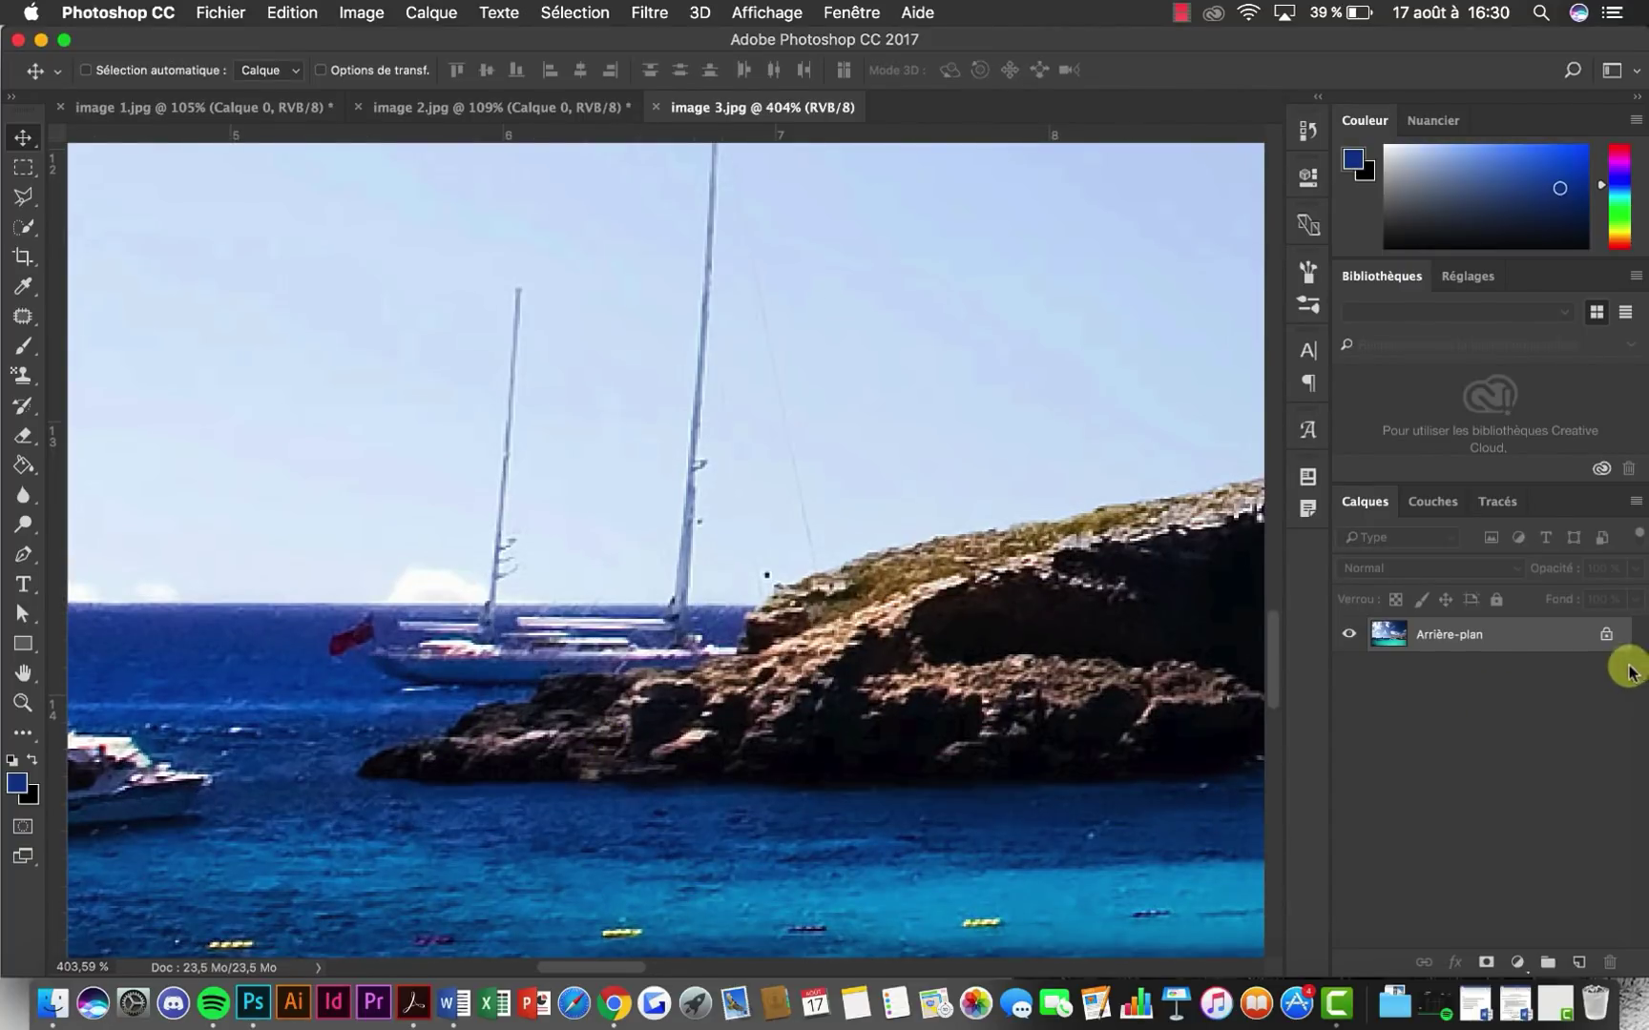
left_click(1607, 633)
Try to replace the sailboat's hull and flag with the open sea beside them using the Patch tool, then clear the selection
left_click(23, 316)
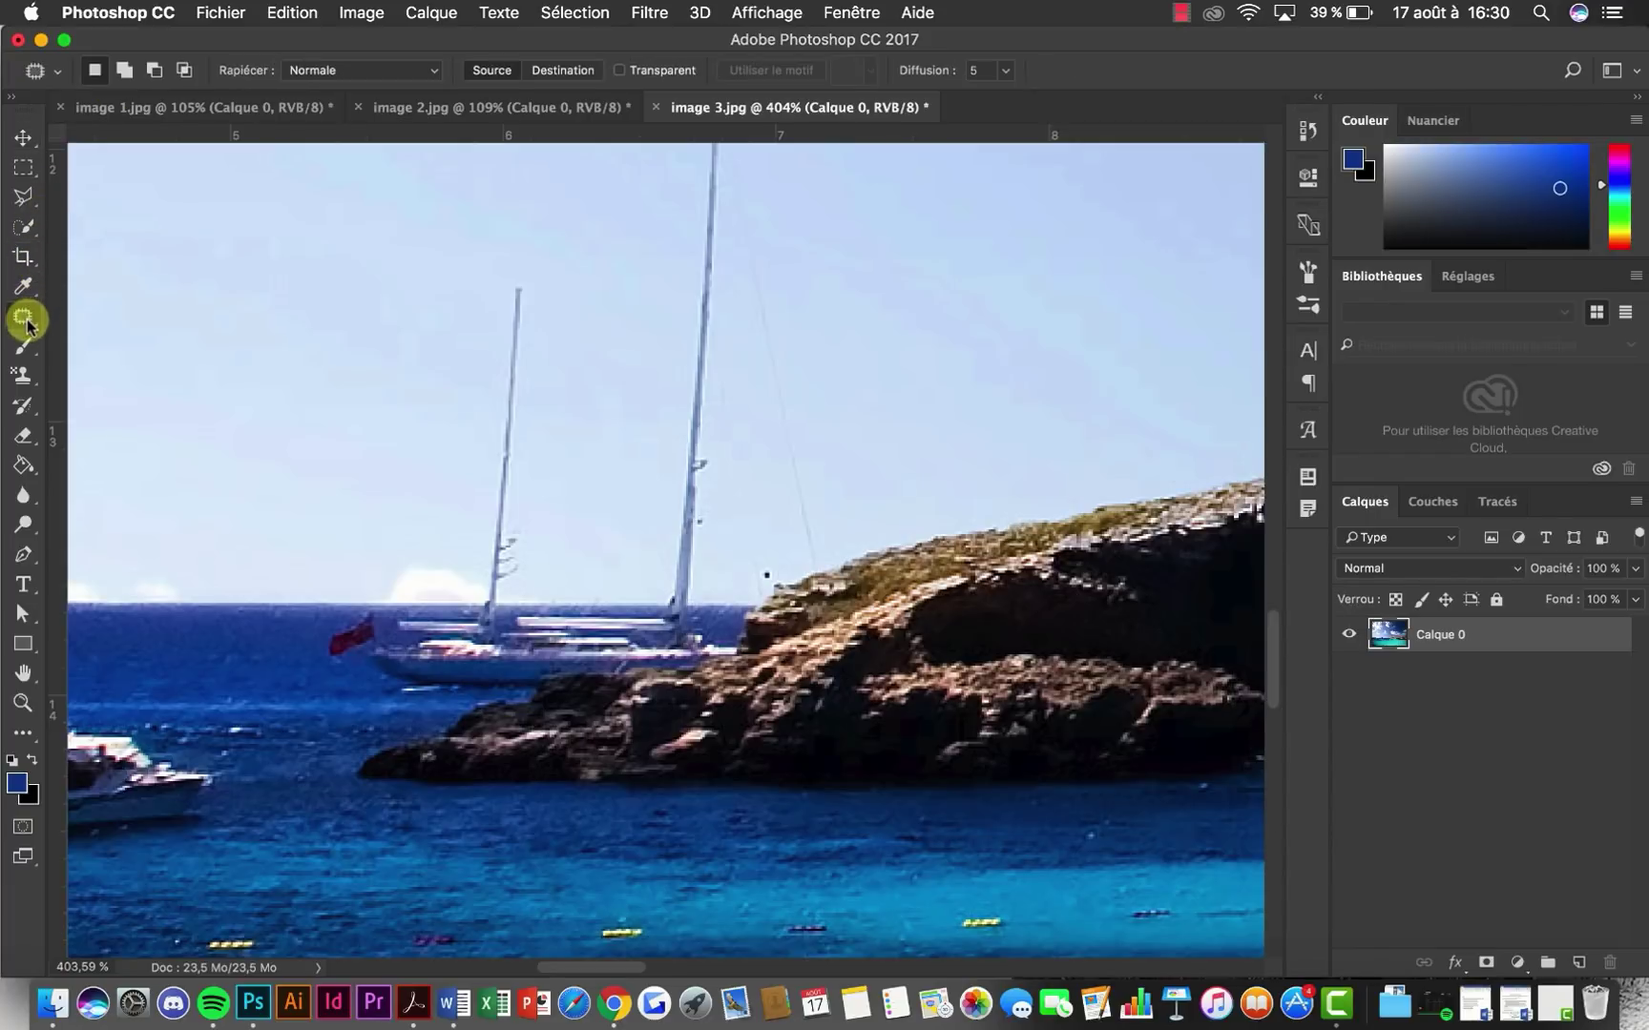
scroll(476, 766, "up", 2)
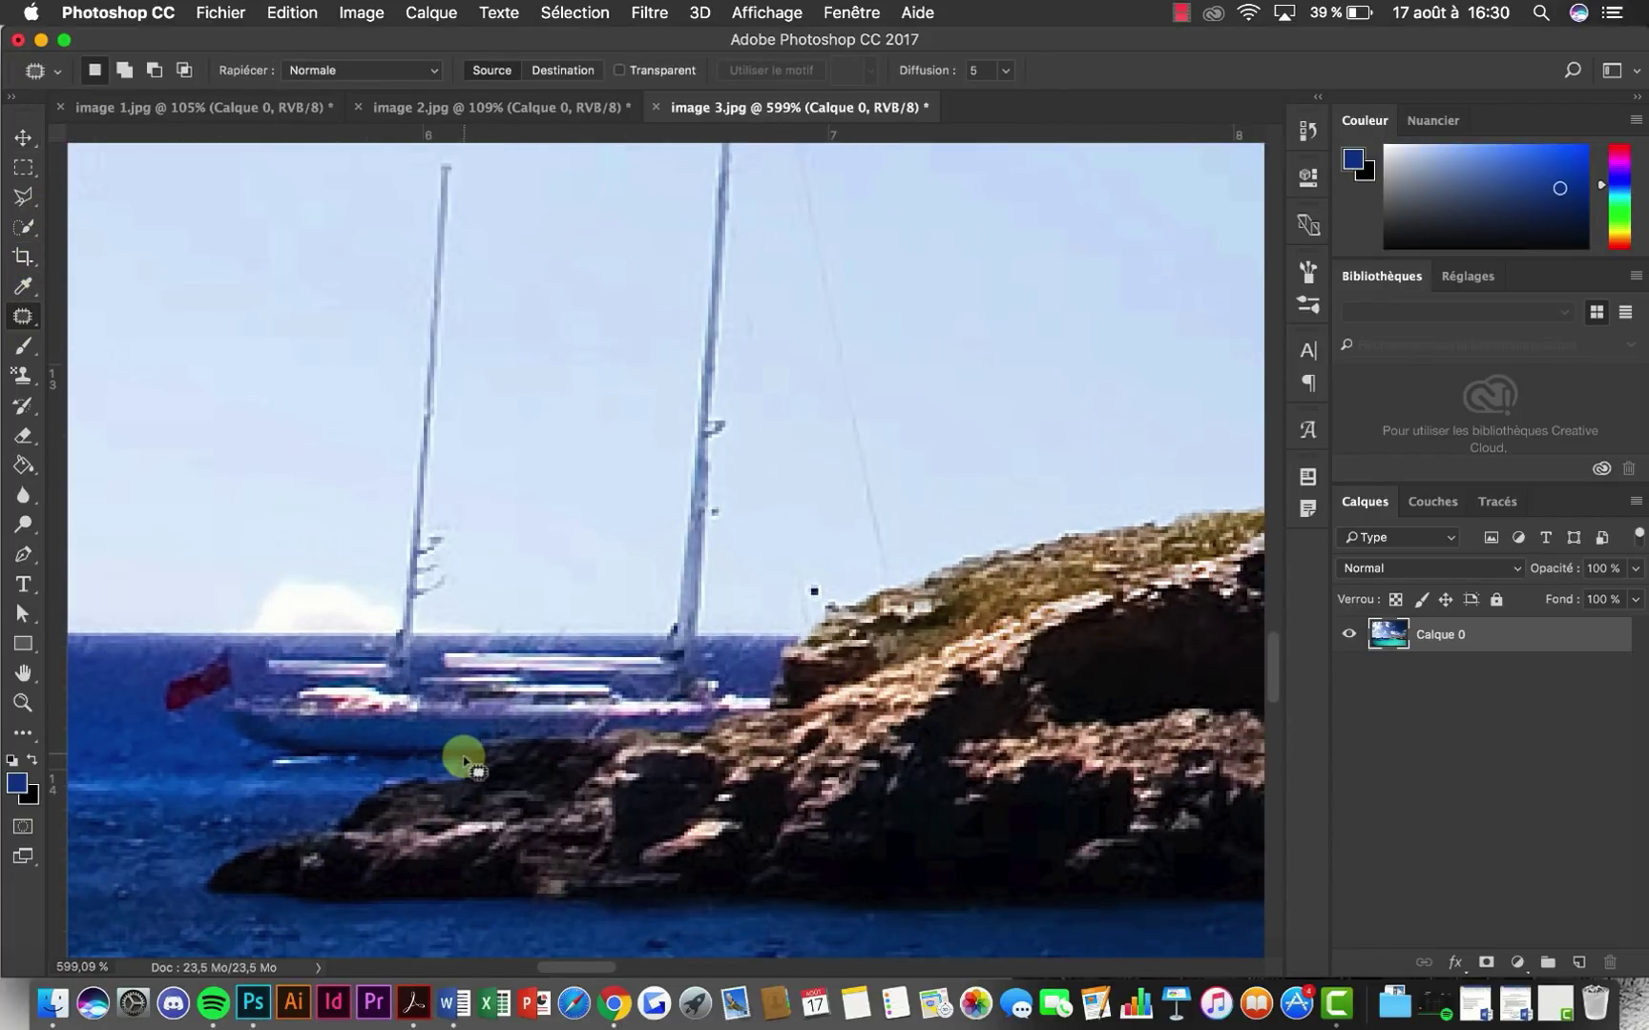
mouse_move(465, 765)
left_mouse_down()
mouse_move(509, 739)
mouse_move(685, 736)
mouse_move(768, 709)
mouse_move(773, 692)
mouse_move(673, 653)
mouse_move(261, 639)
mouse_move(164, 660)
mouse_move(149, 699)
mouse_move(185, 748)
mouse_move(302, 775)
mouse_move(464, 761)
left_mouse_up()
scroll(463, 760, "down", 5)
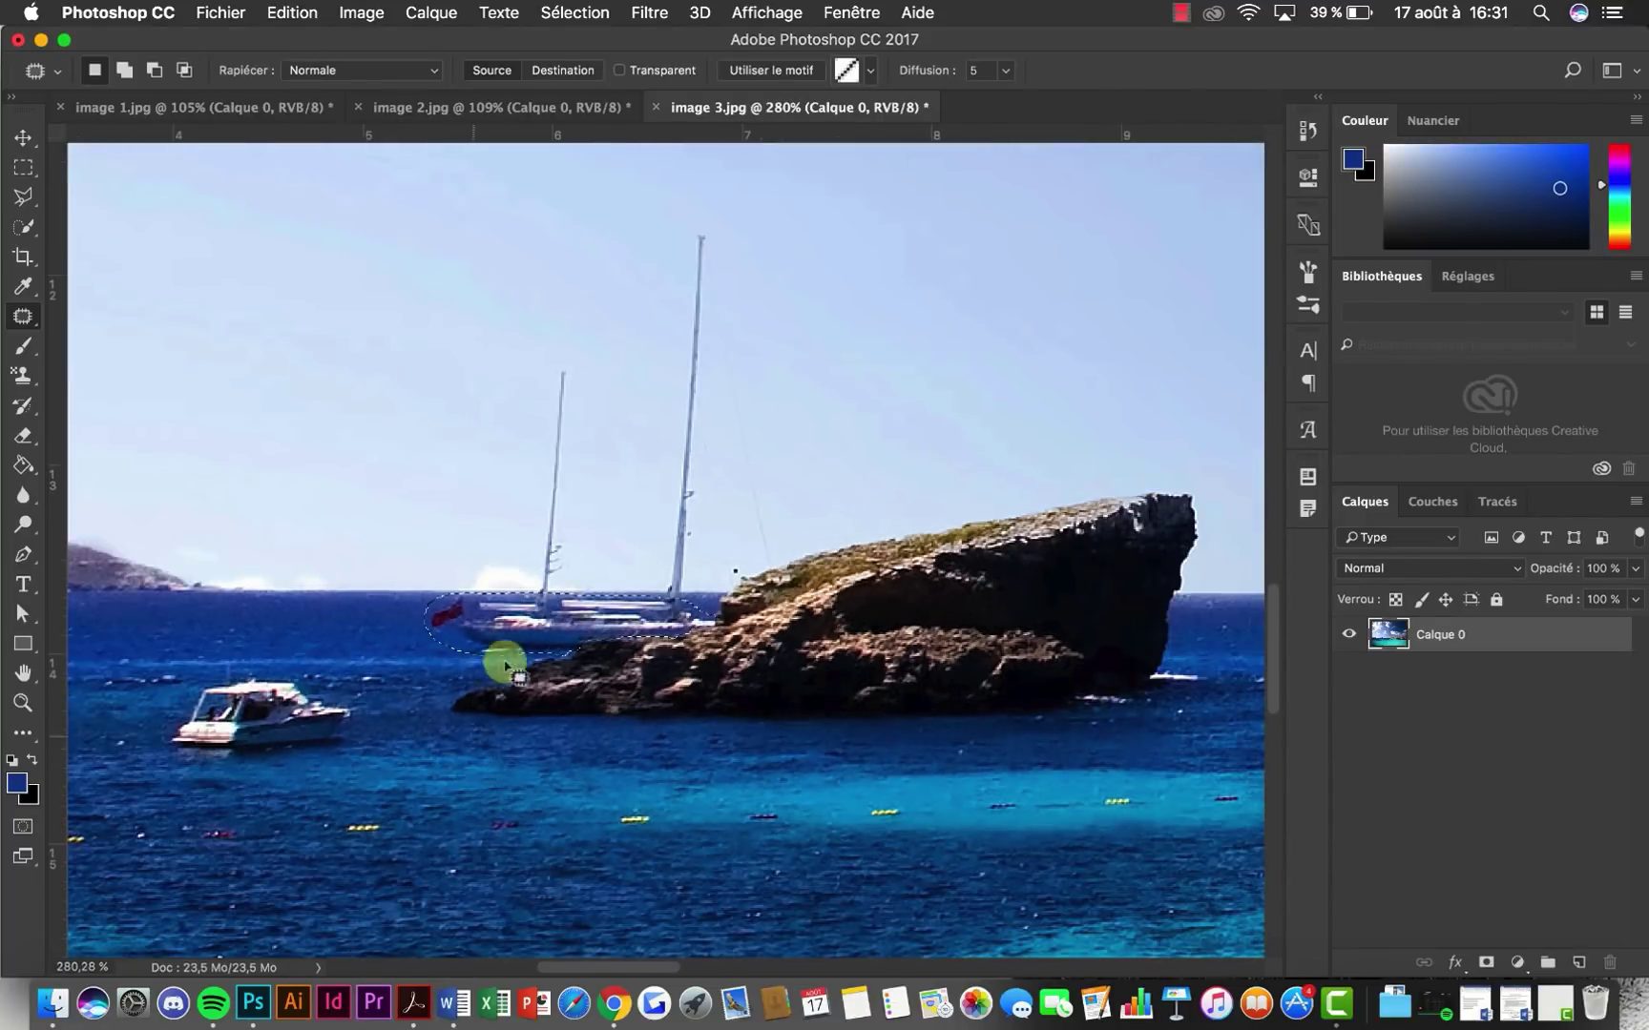
scroll(530, 635, "left", 3)
left_click_drag(754, 600, 453, 609)
left_click(25, 167)
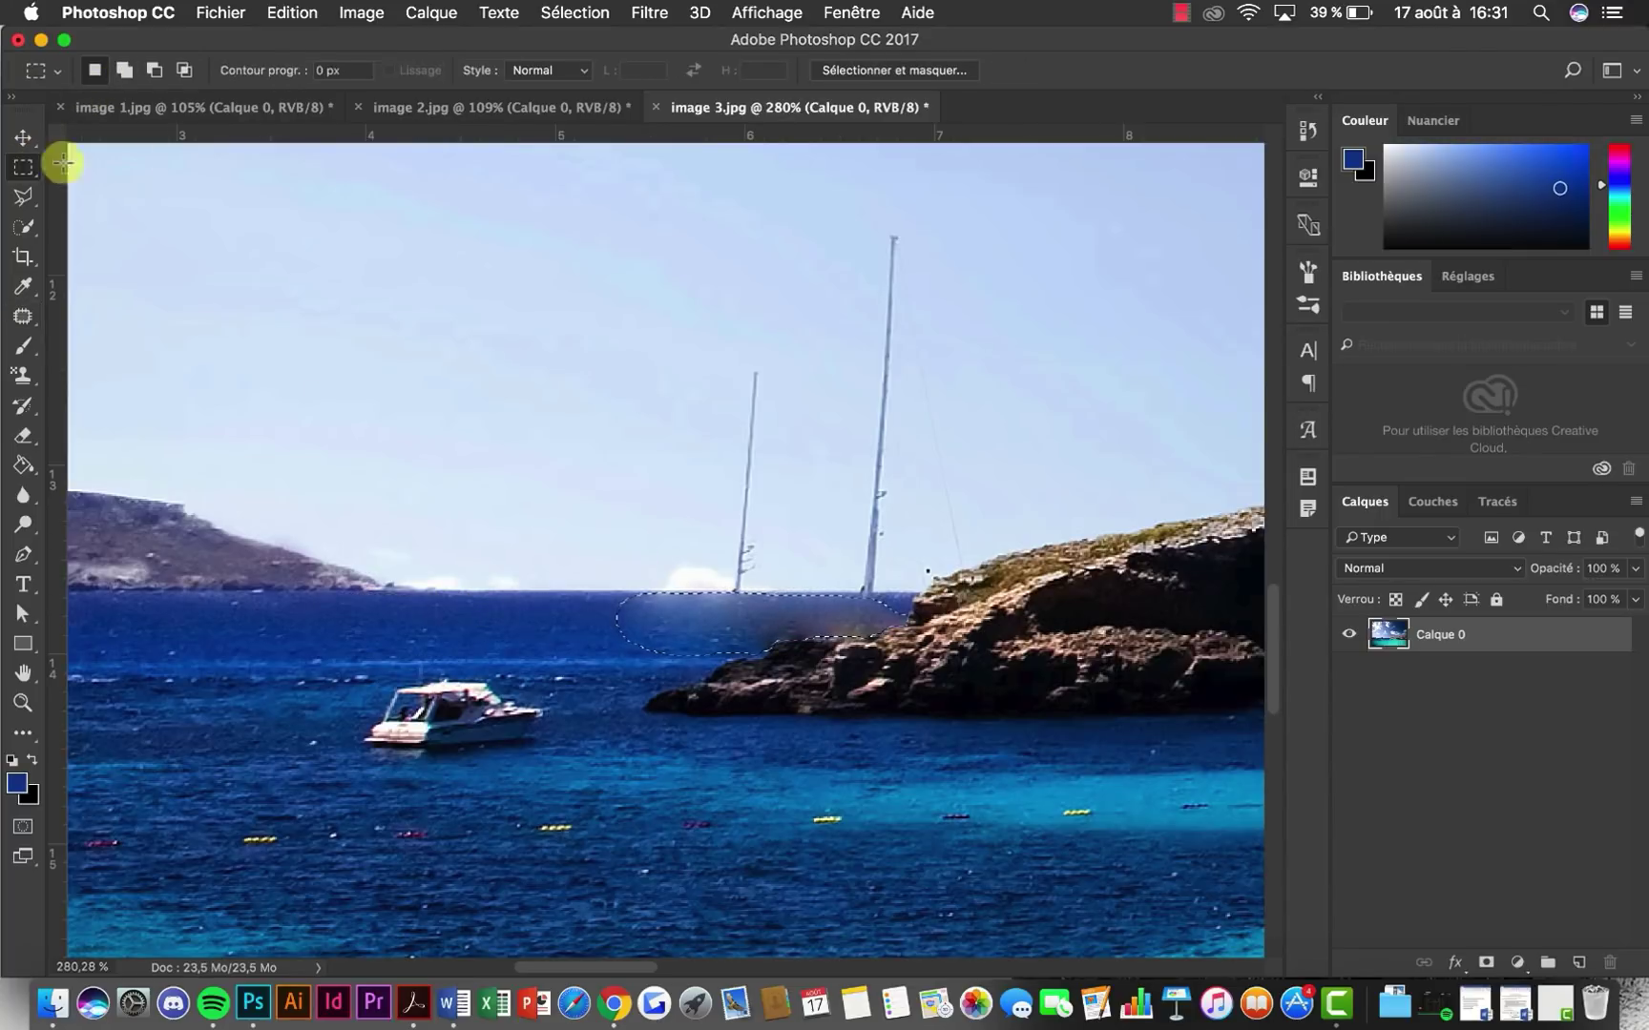
Examine the patched water between the masts and the rocky islet, both close up and in the whole photo
scroll(776, 577, "up", 10)
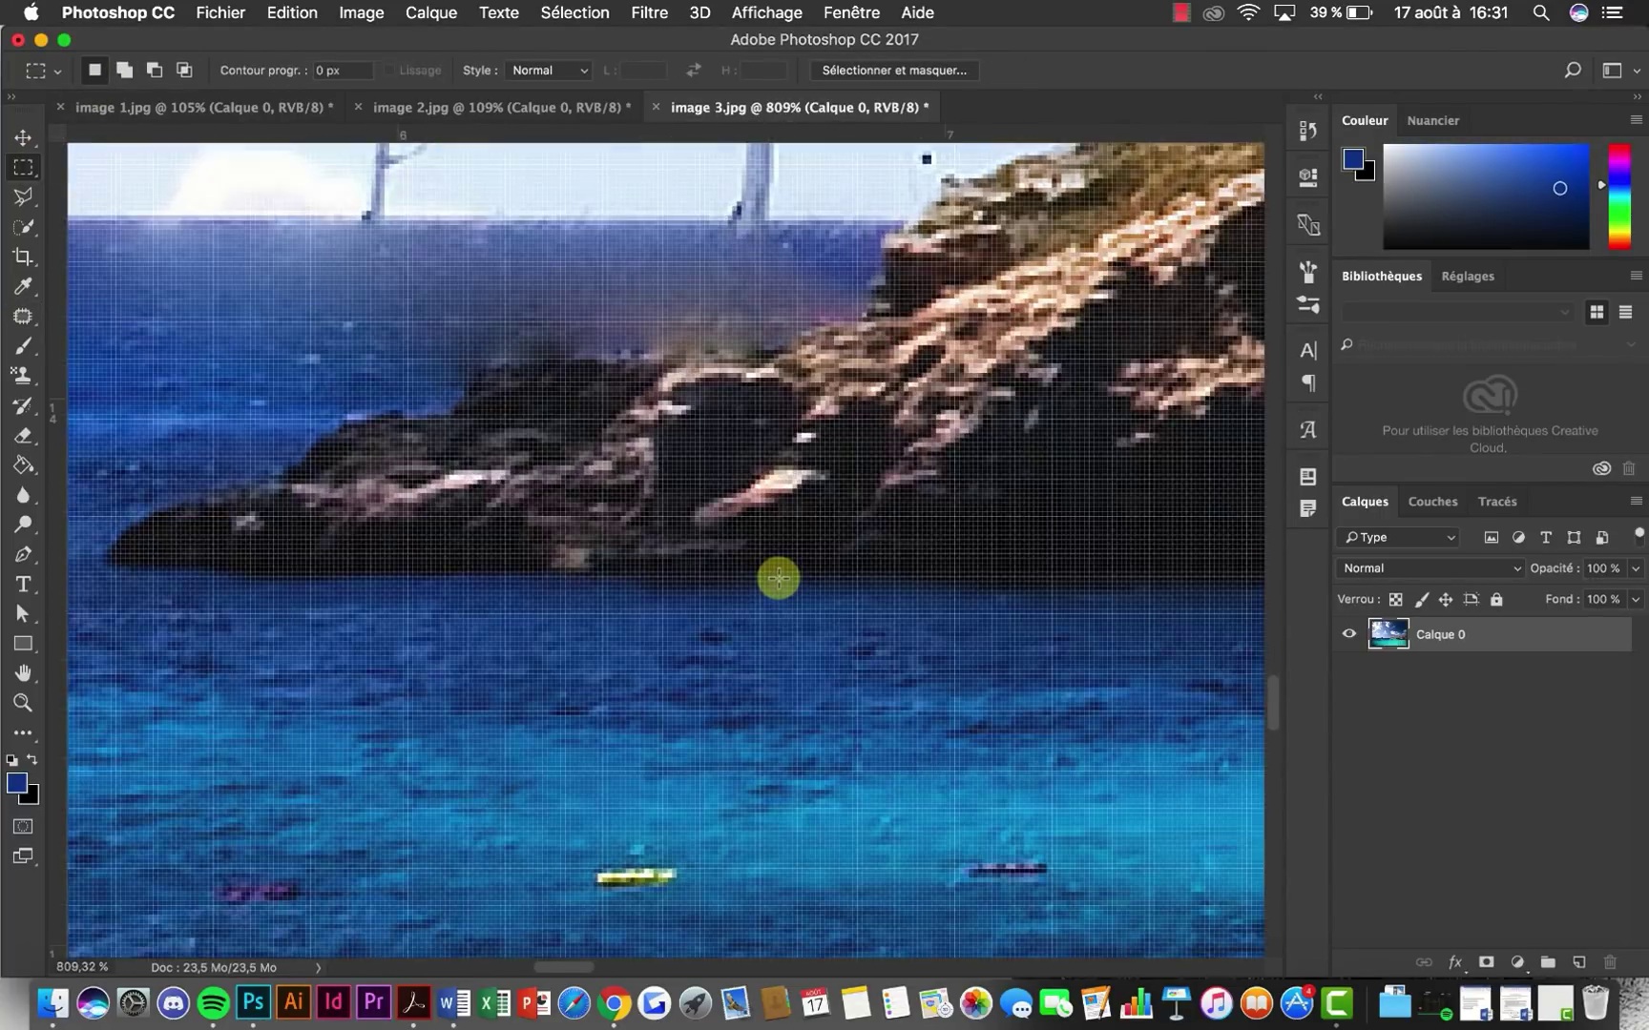
scroll(778, 577, "down", 4)
scroll(643, 492, "down", 5)
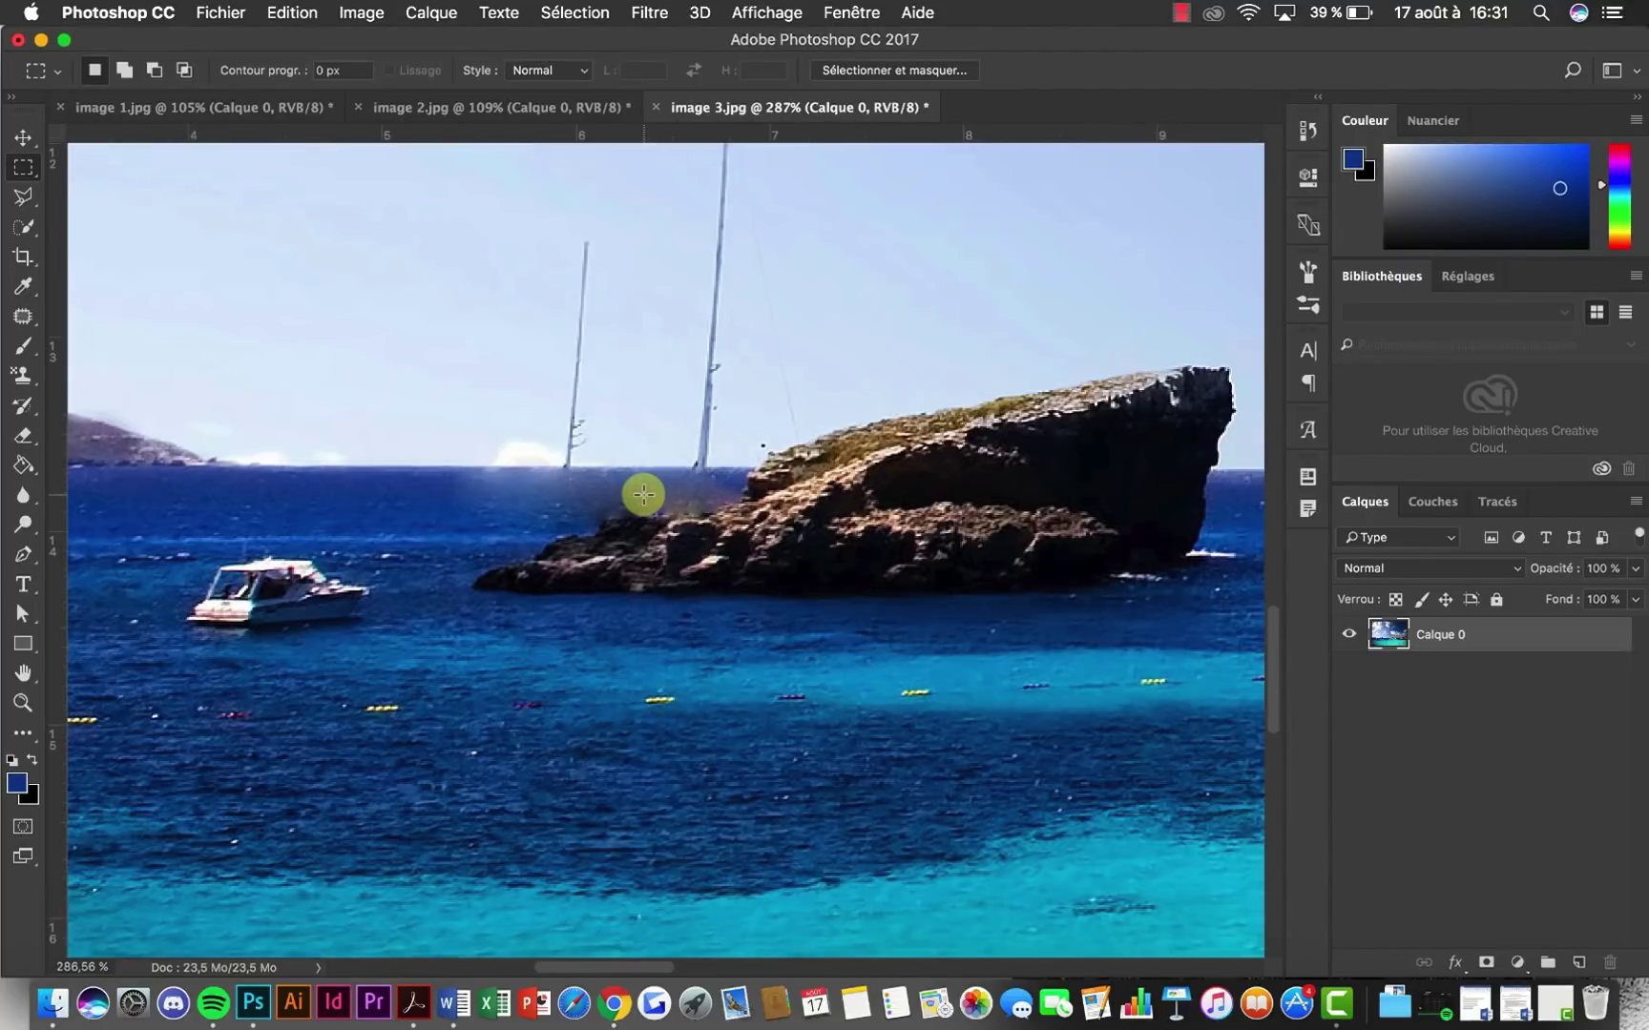
scroll(426, 624, "up", 3)
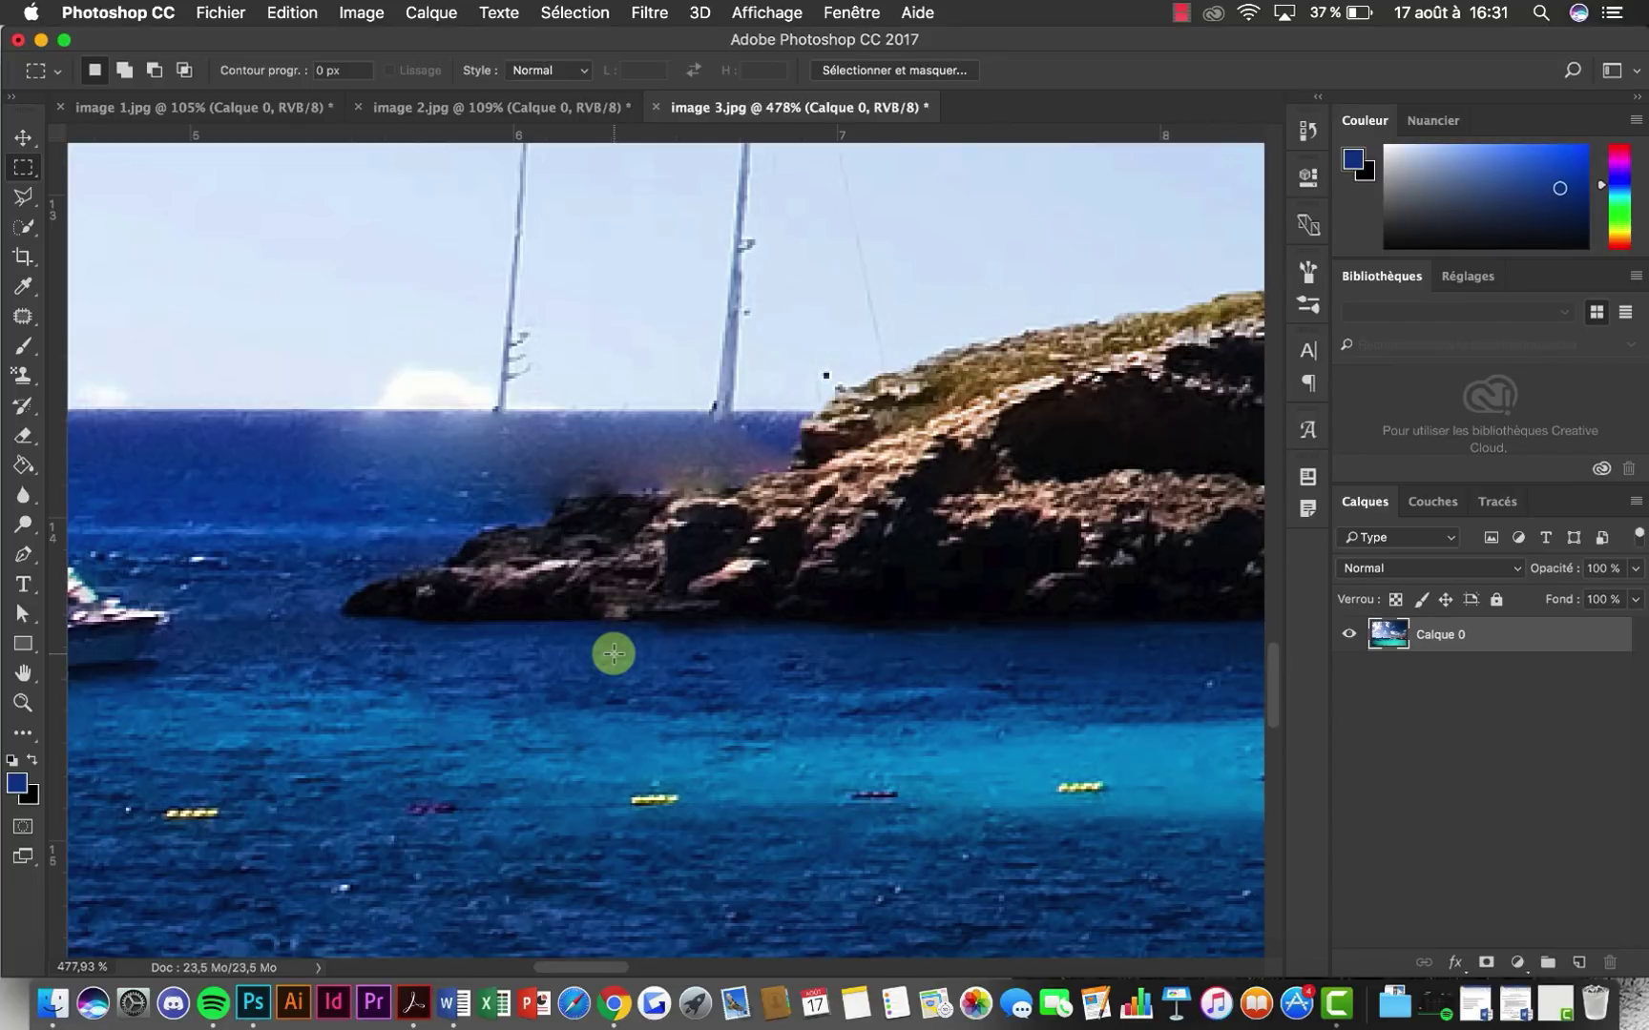
scroll(716, 520, "up", 3)
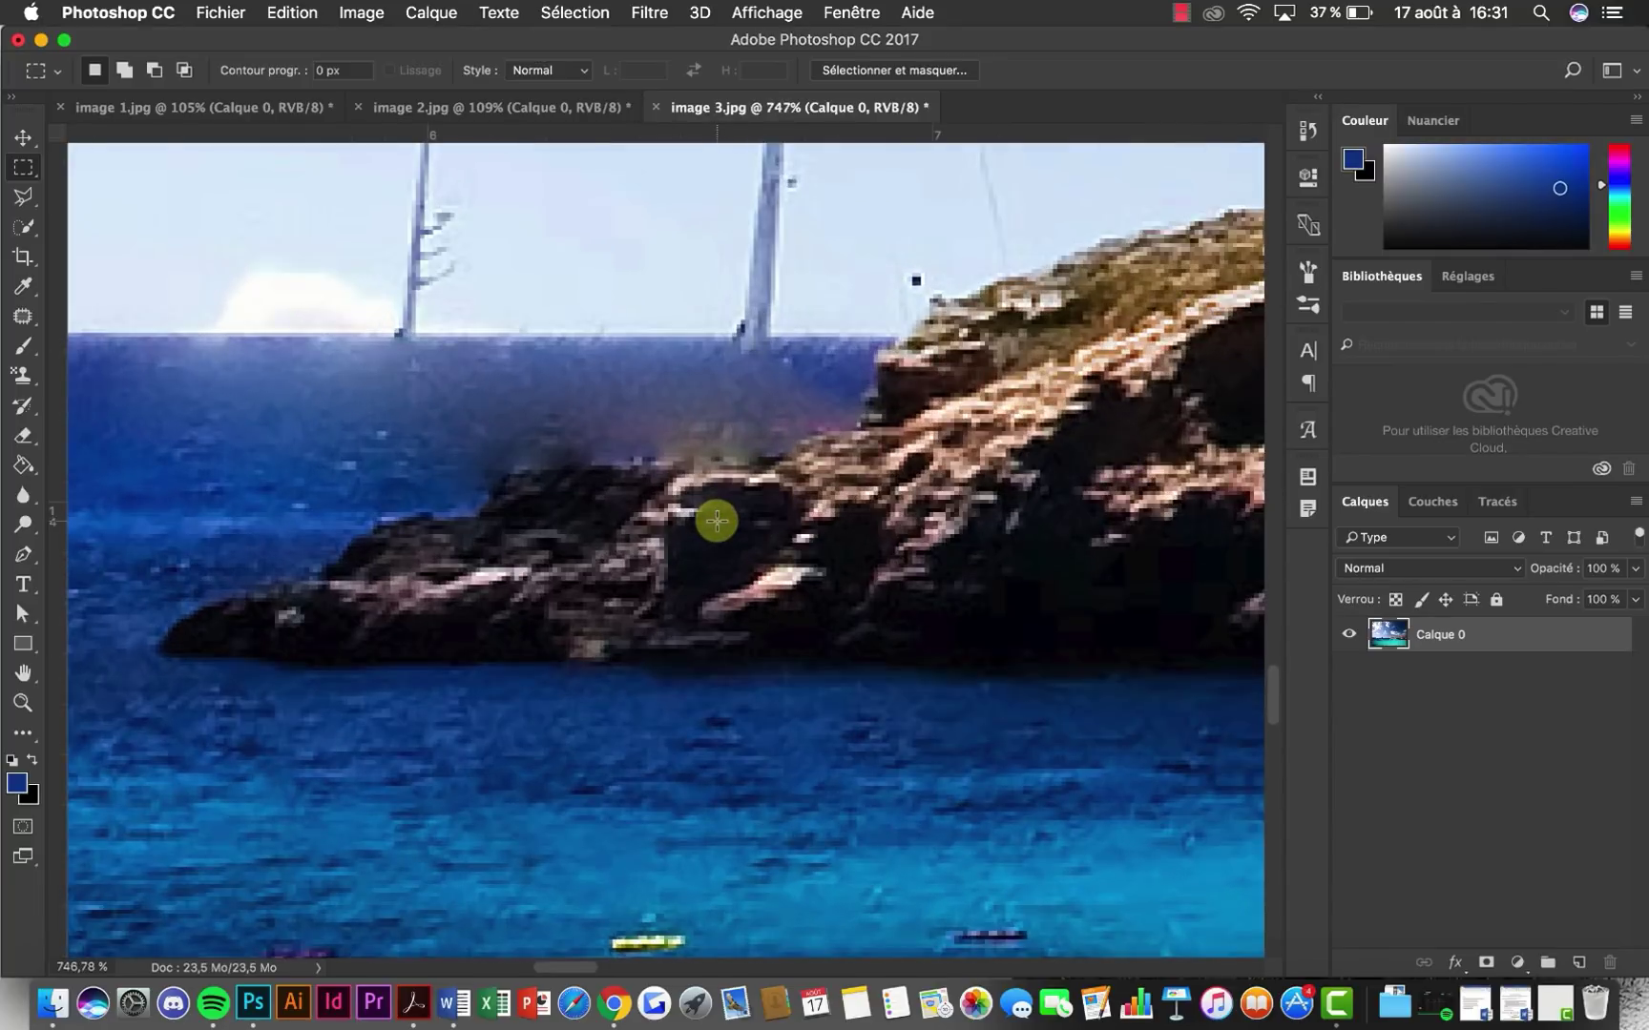
scroll(716, 521, "down", 3)
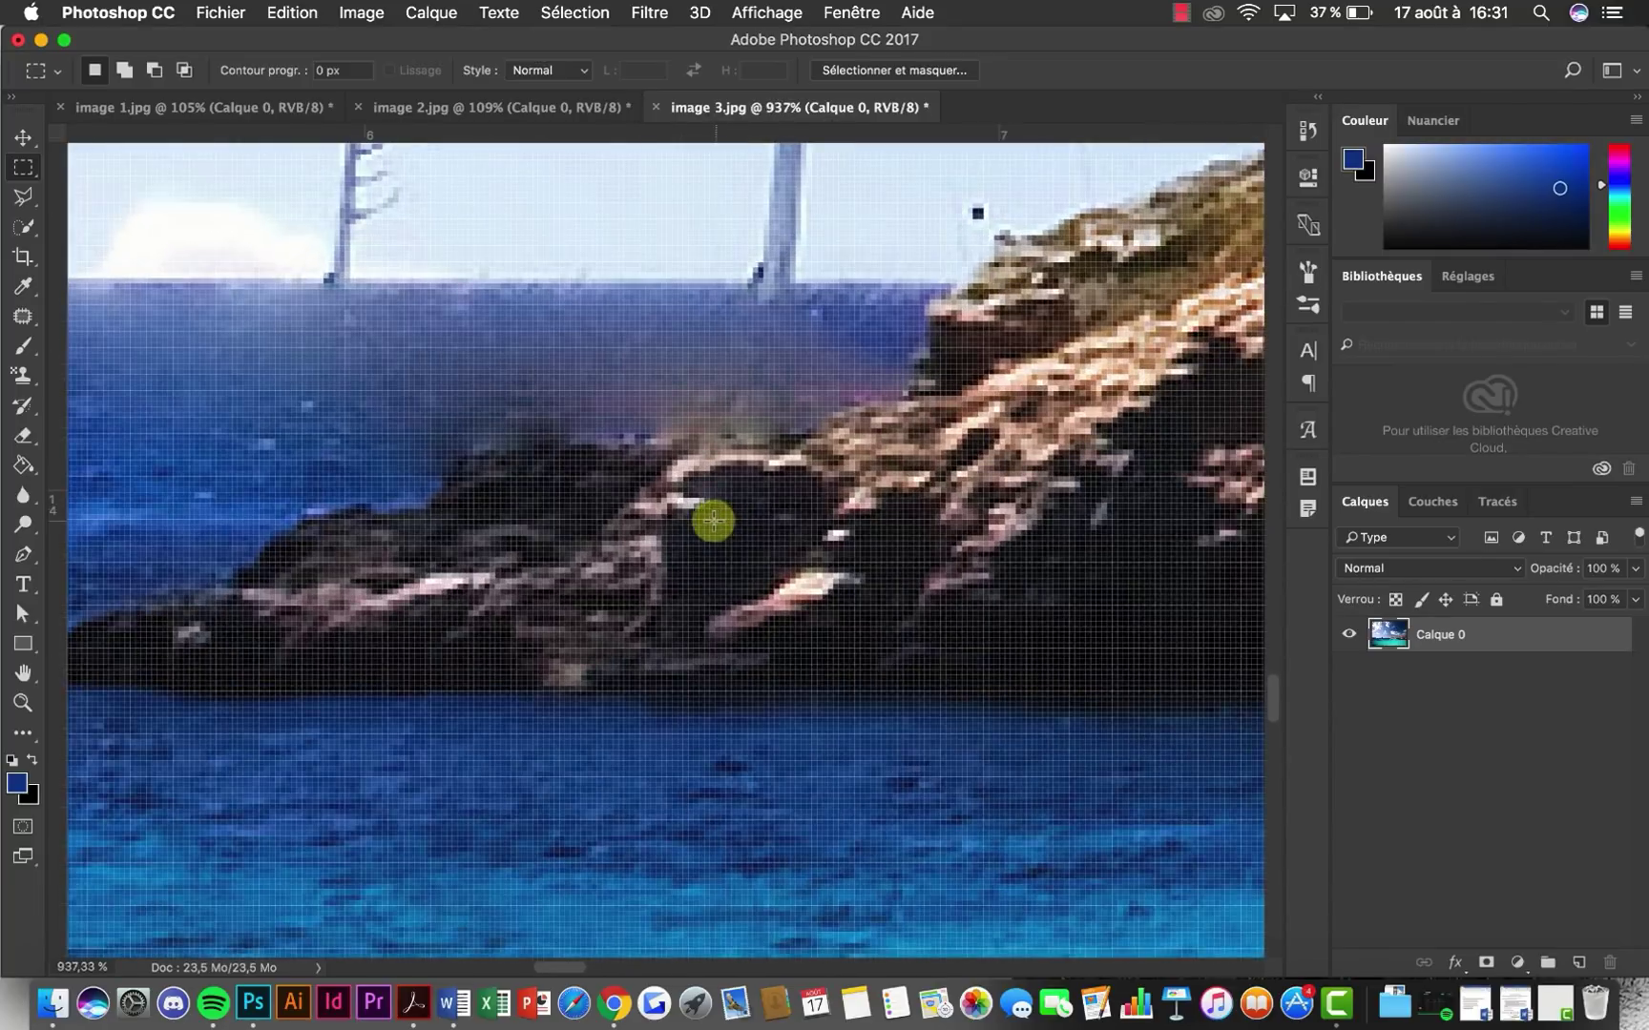
scroll(714, 524, "down", 2)
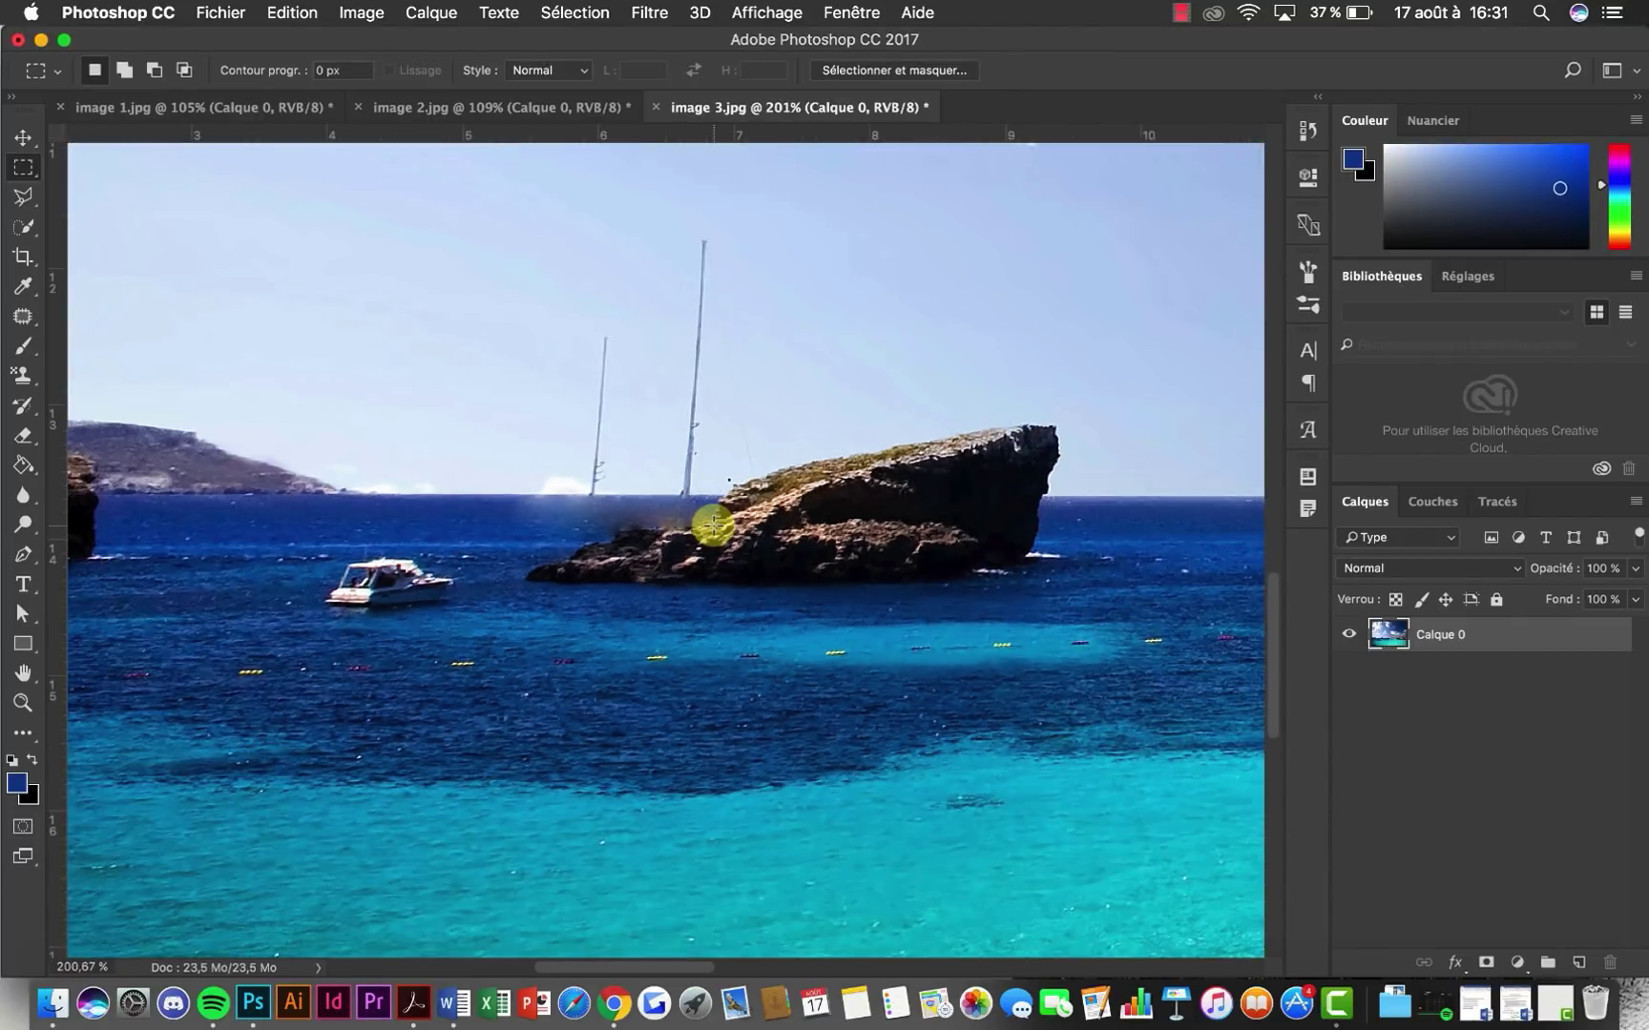
scroll(714, 524, "down", 4)
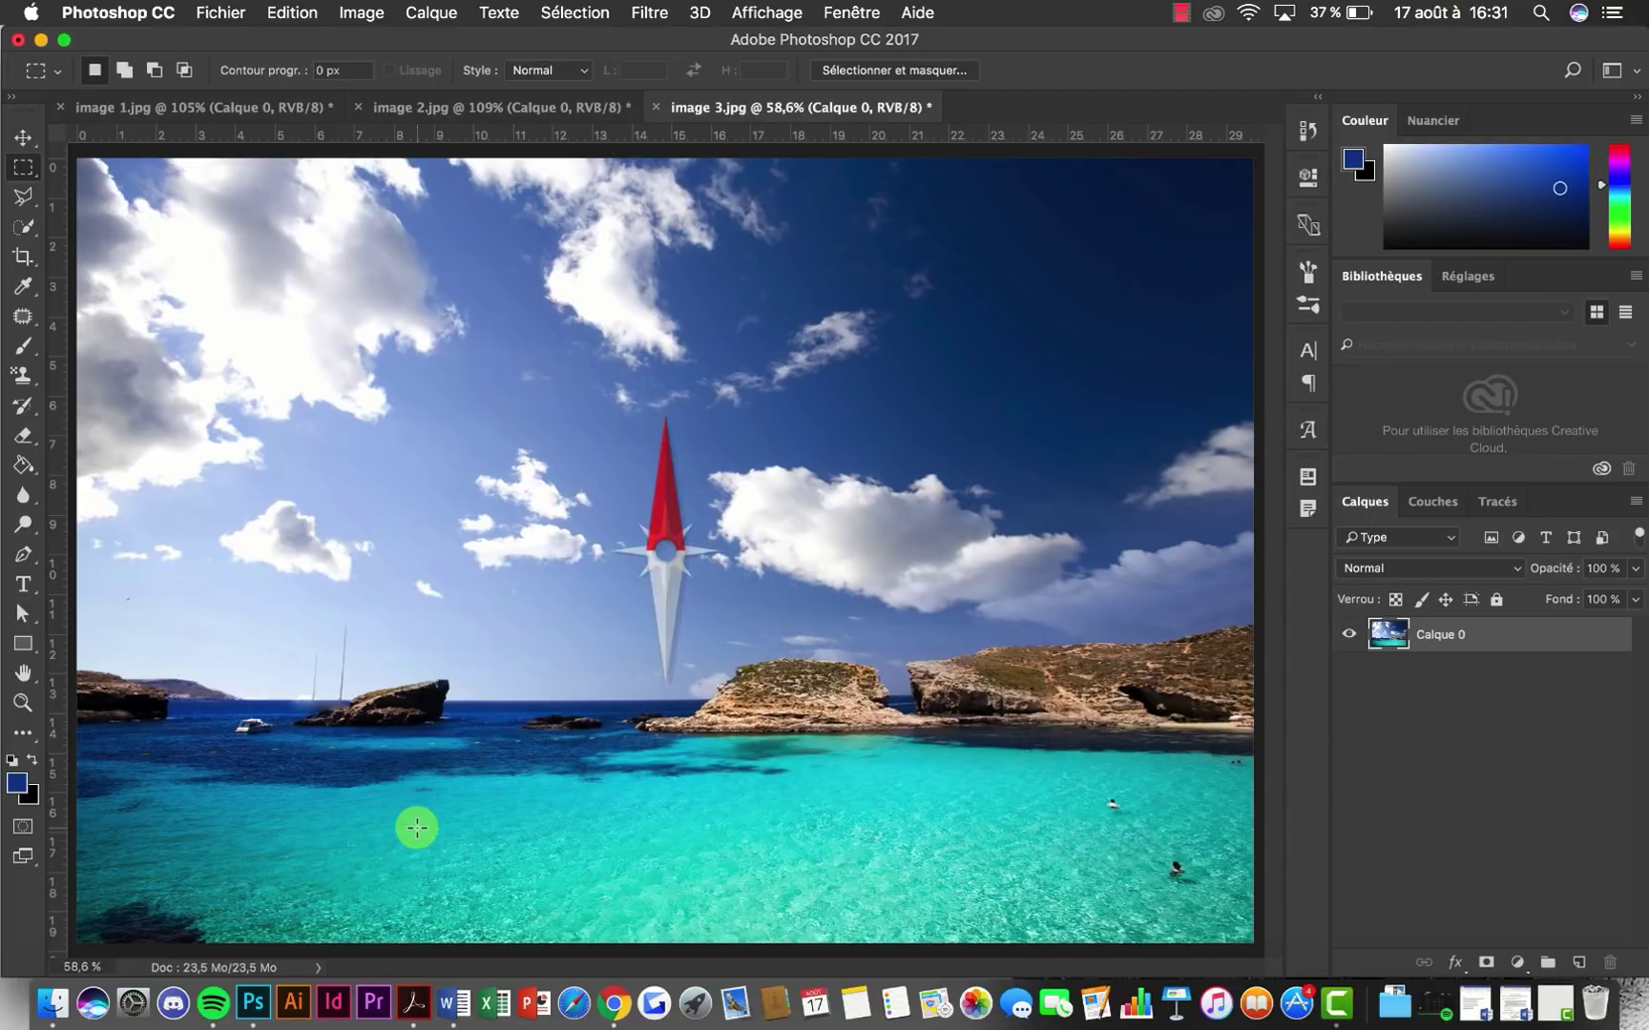
scroll(416, 828, "up", 5)
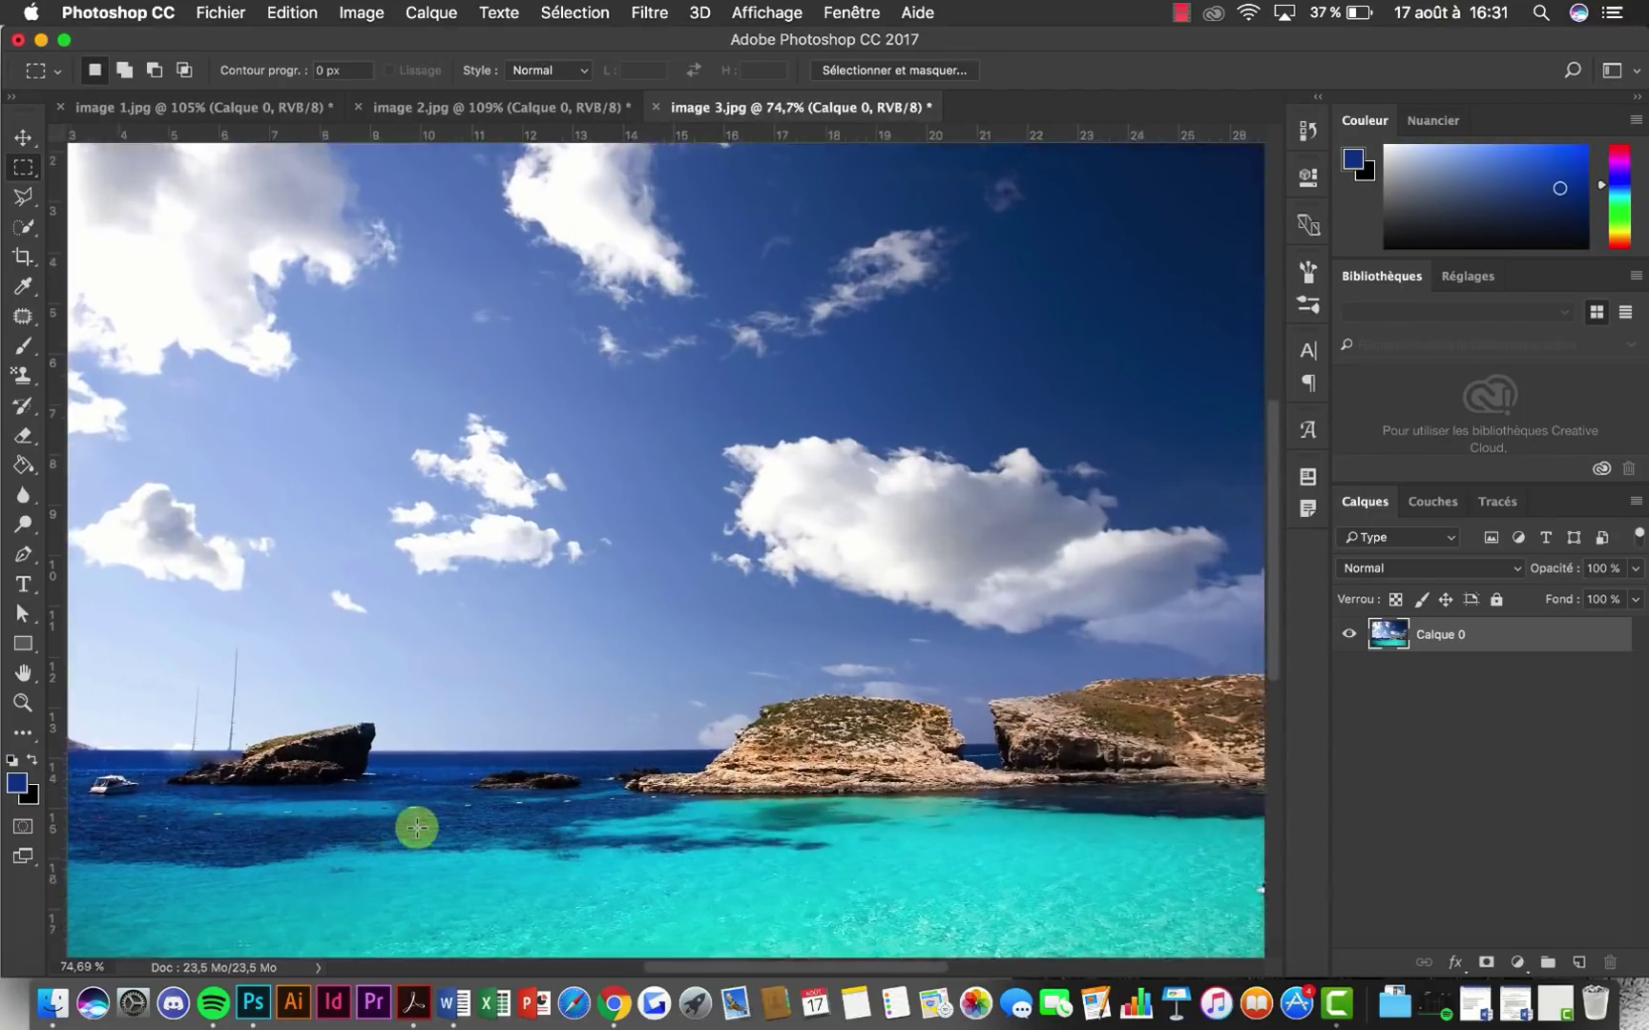
scroll(416, 829, "left", 3)
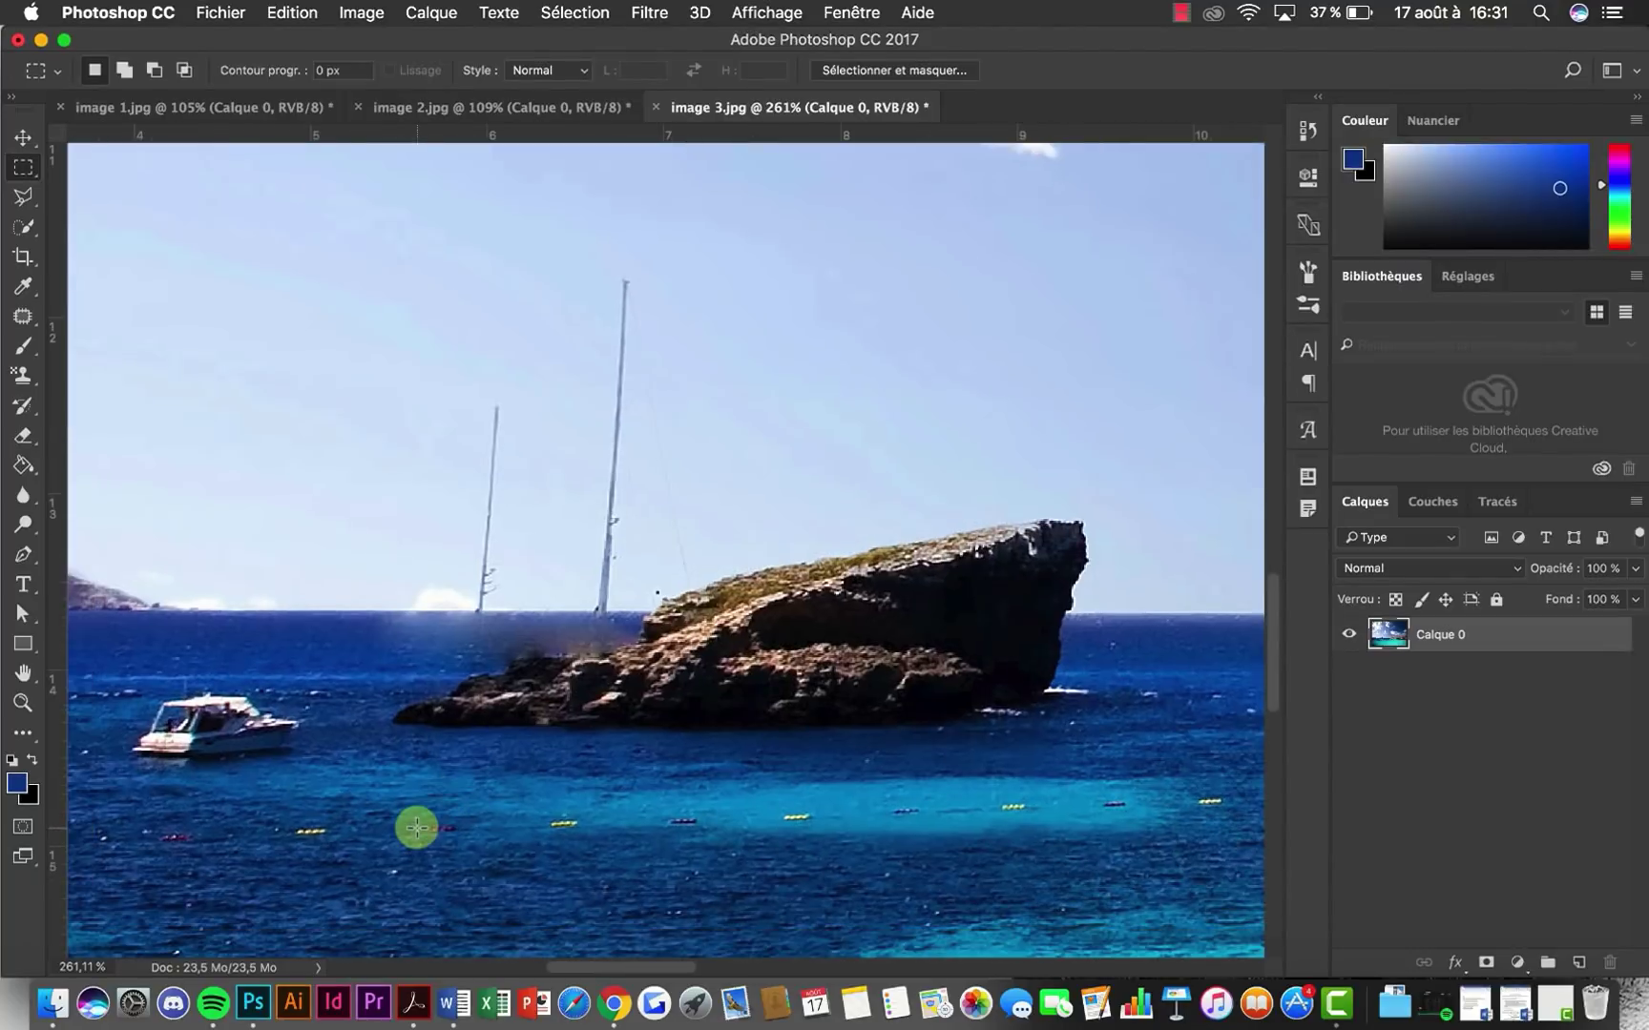
scroll(416, 828, "up", 2)
scroll(416, 829, "down", 2)
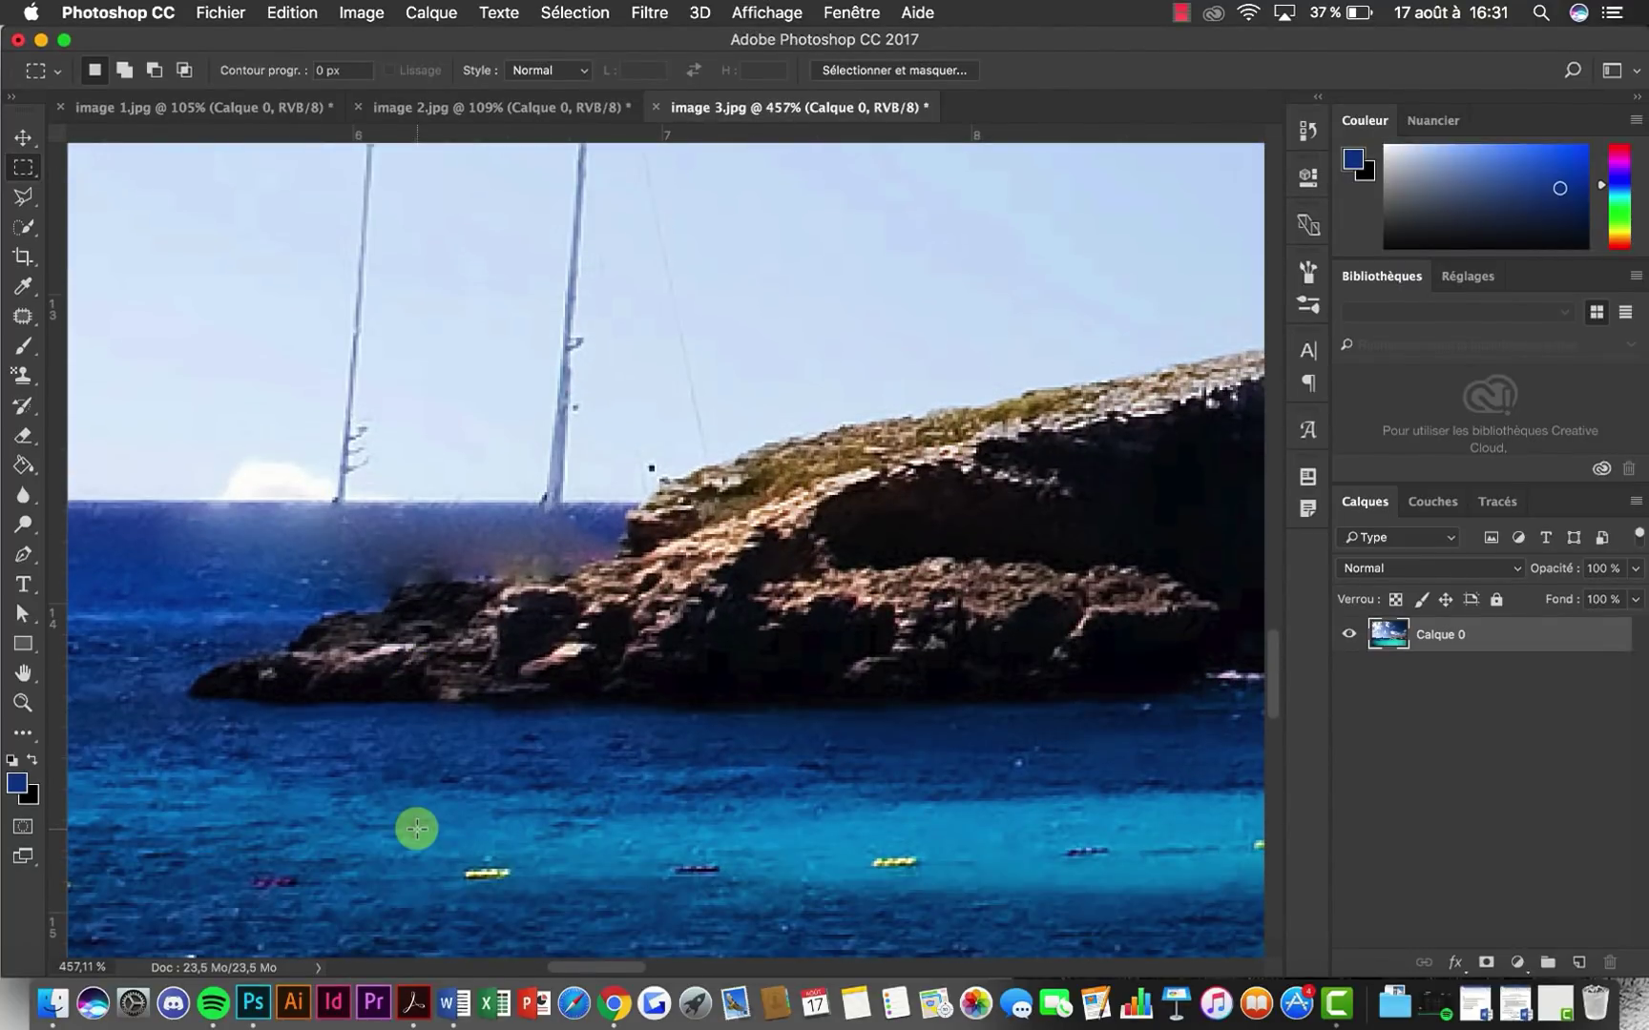
scroll(533, 684, "up", 3)
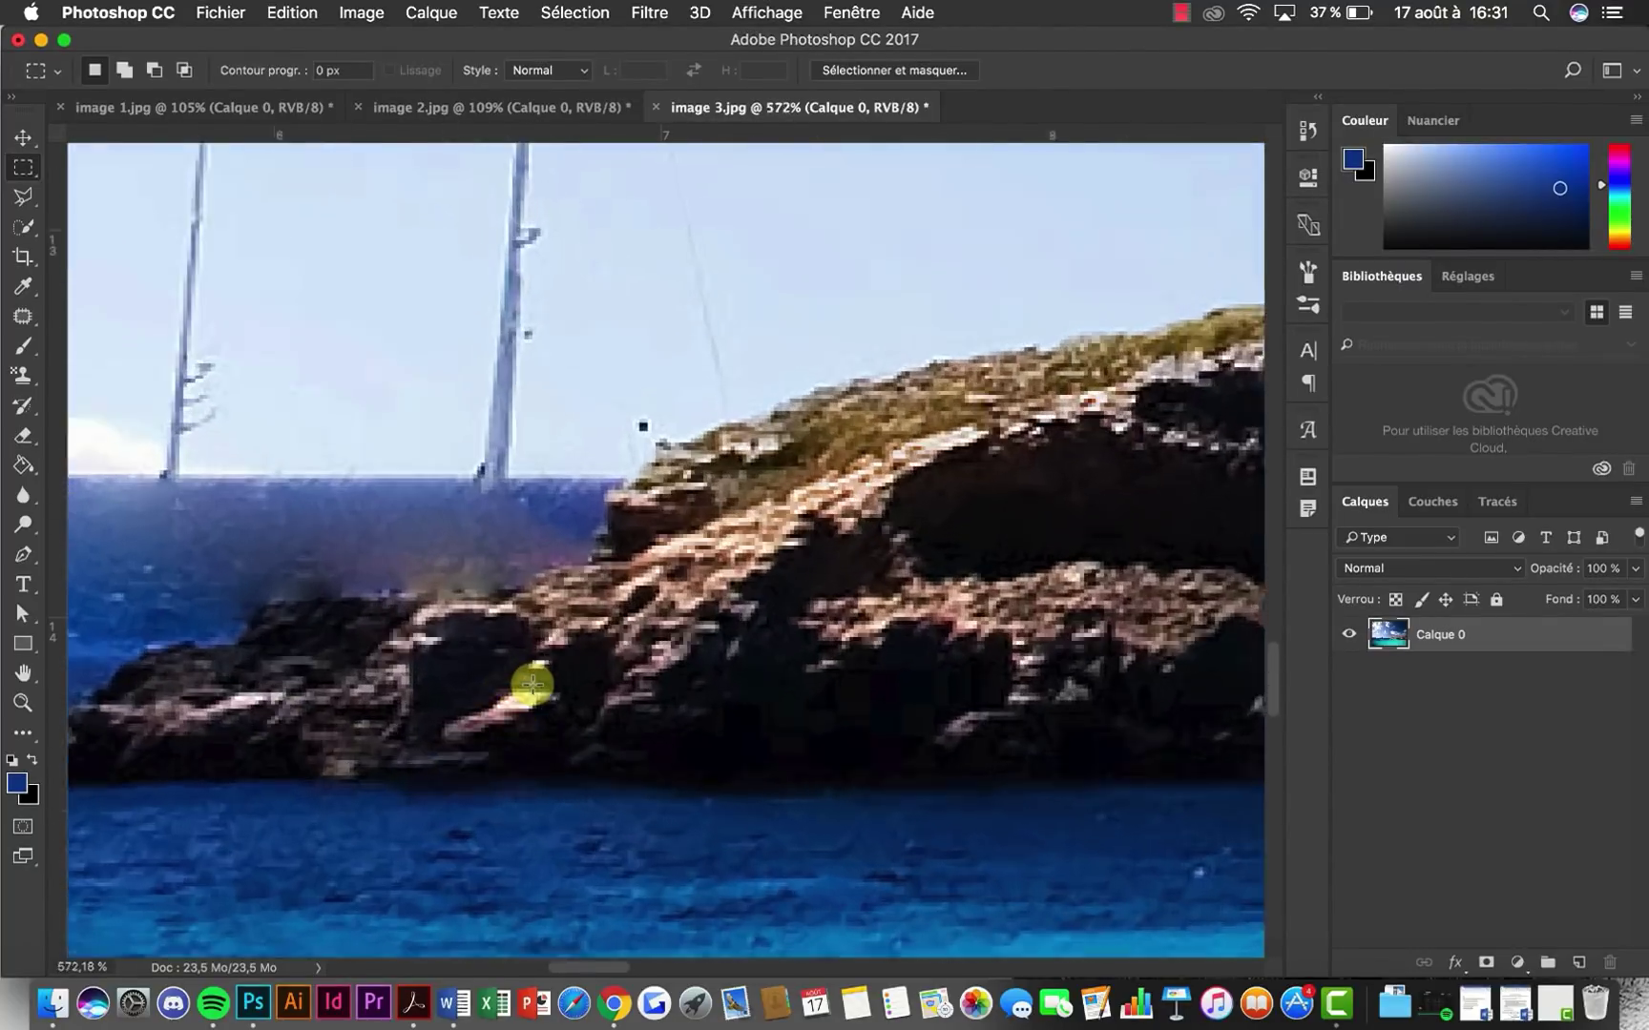
Undo the patch over the sailboat's hull and clear the selection around it
scroll(533, 684, "left", 3)
key("super+shift+d")
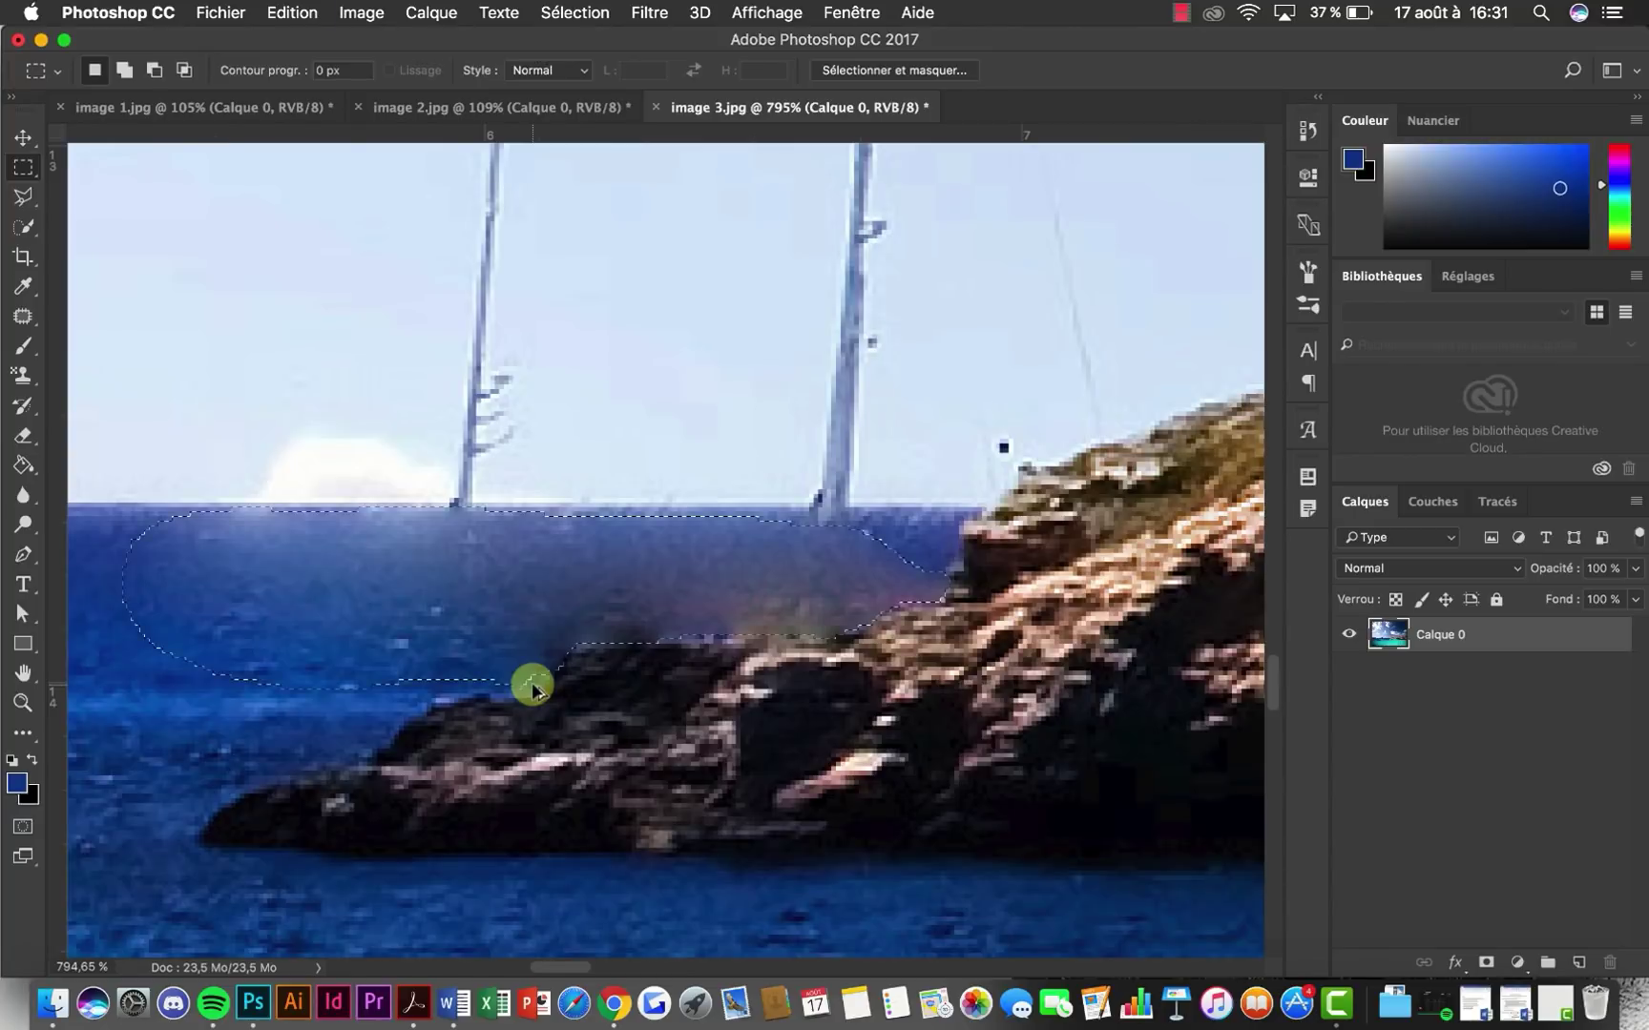
key("alt+super+z")
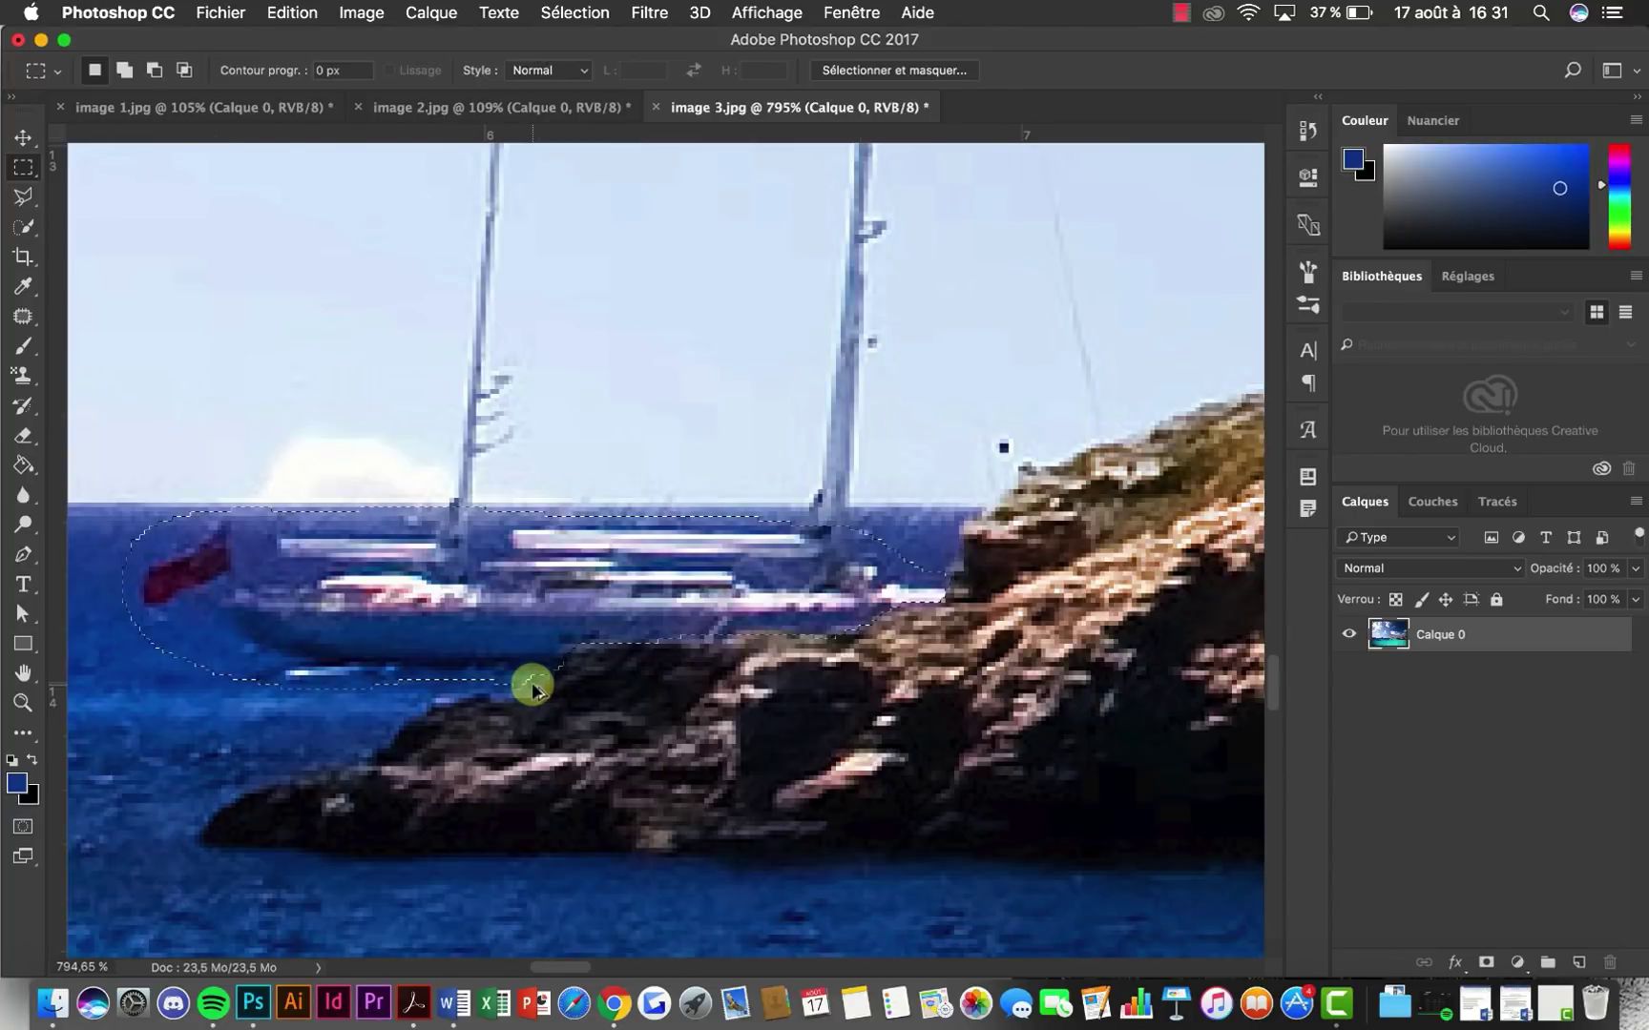
left_click(671, 563)
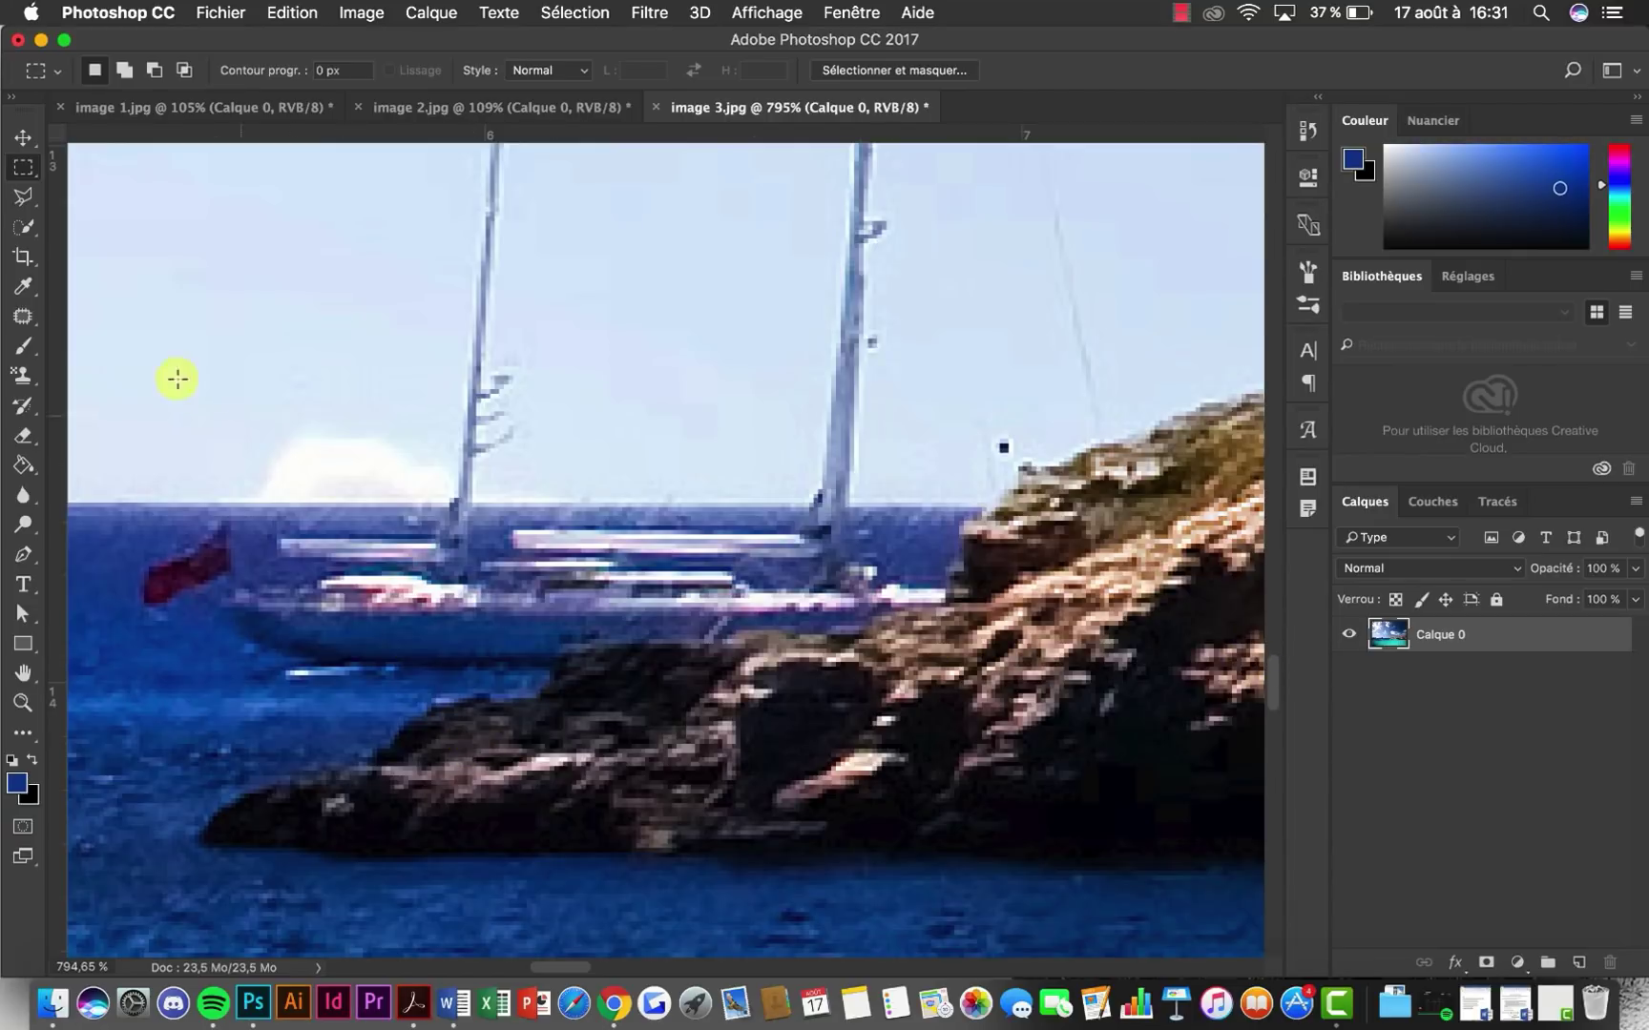
mouse_move(26, 315)
left_mouse_down()
mouse_move(143, 361)
mouse_move(141, 381)
left_mouse_up()
scroll(434, 642, "down", 5)
scroll(434, 642, "down", 1)
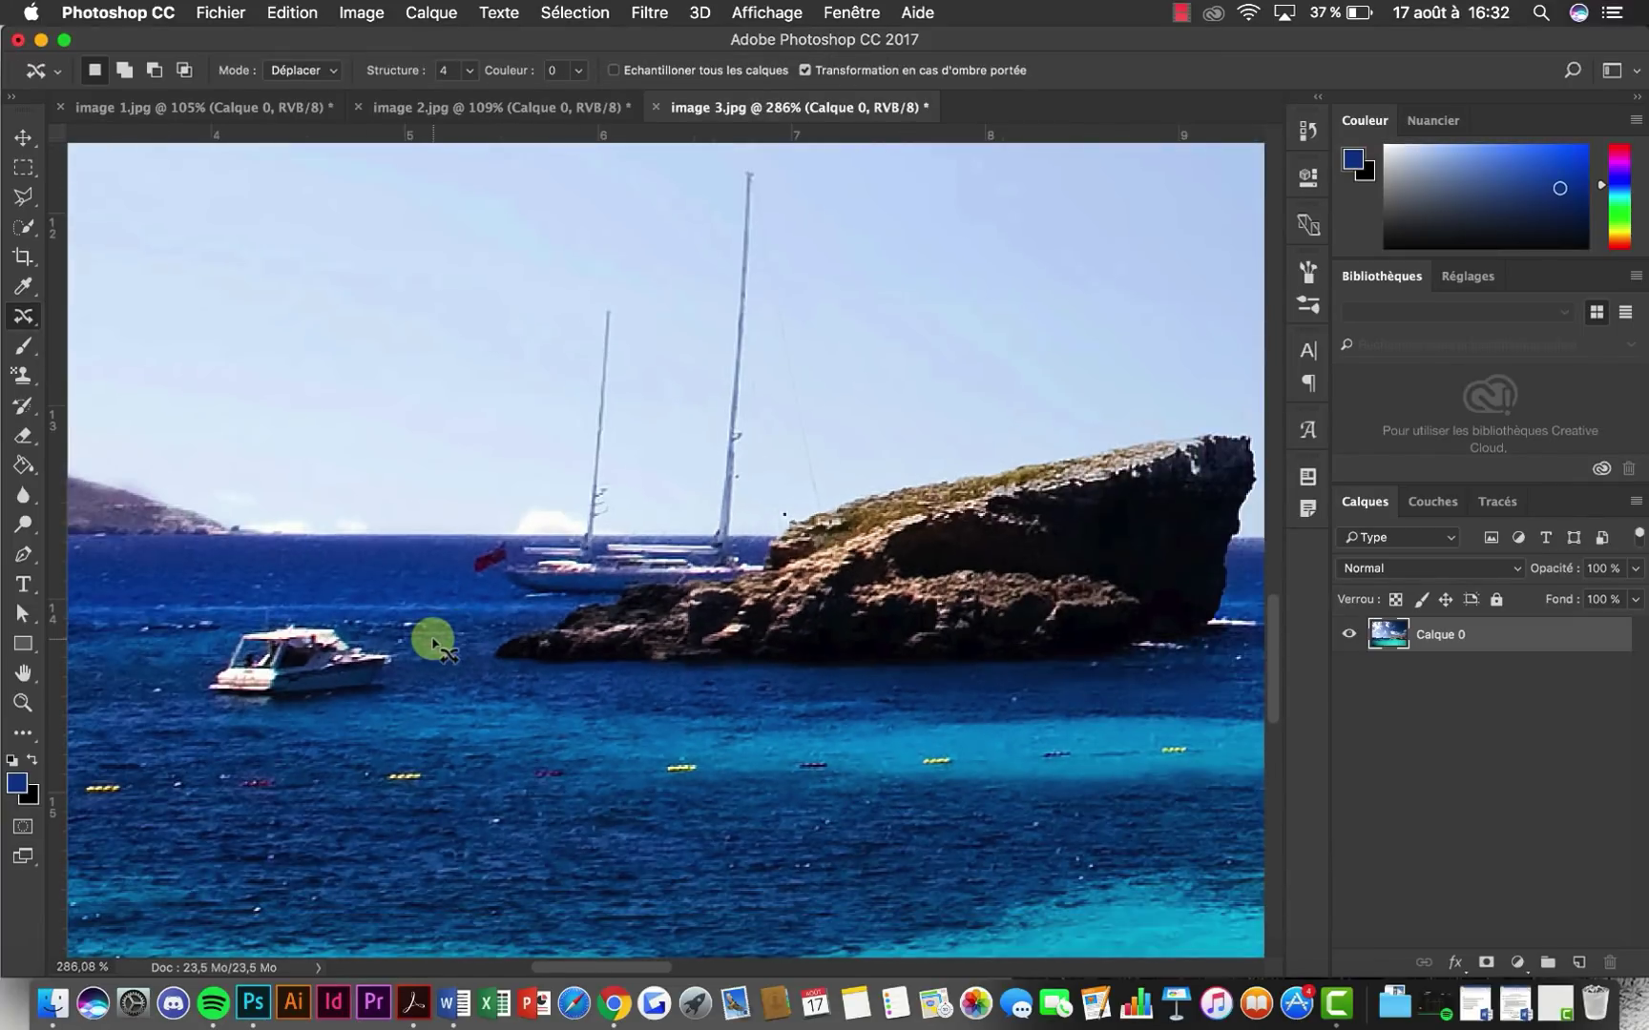
scroll(611, 582, "down", 3)
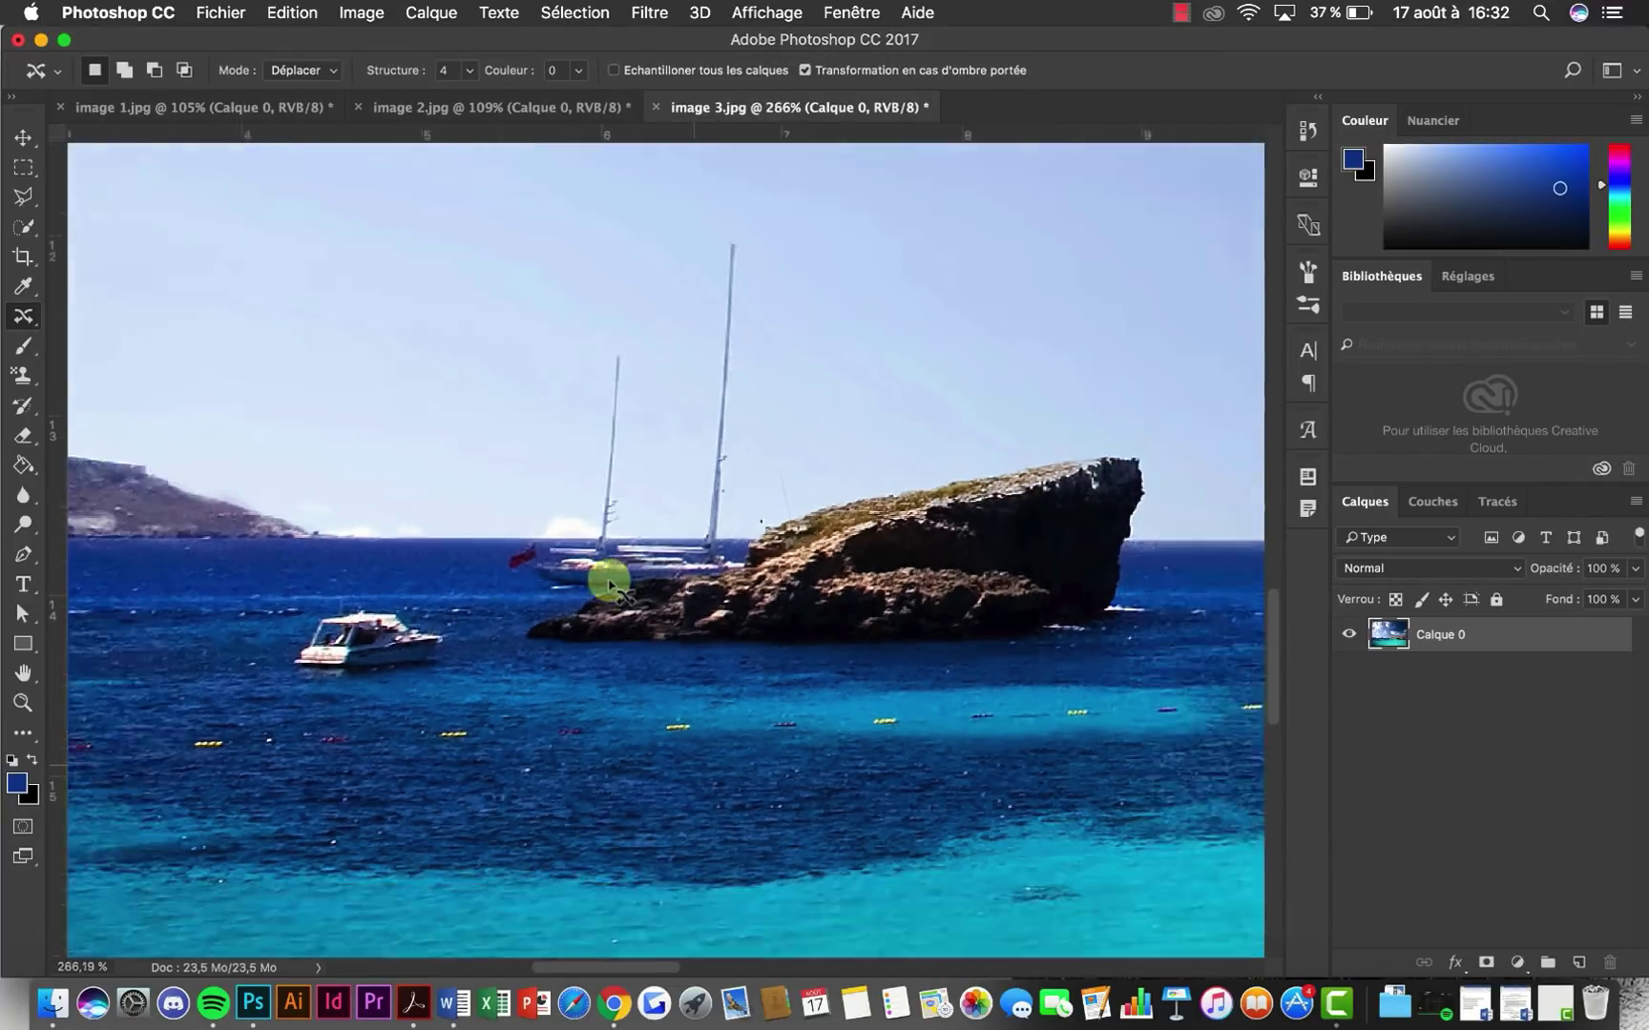
scroll(611, 582, "up", 3)
scroll(609, 580, "up", 3)
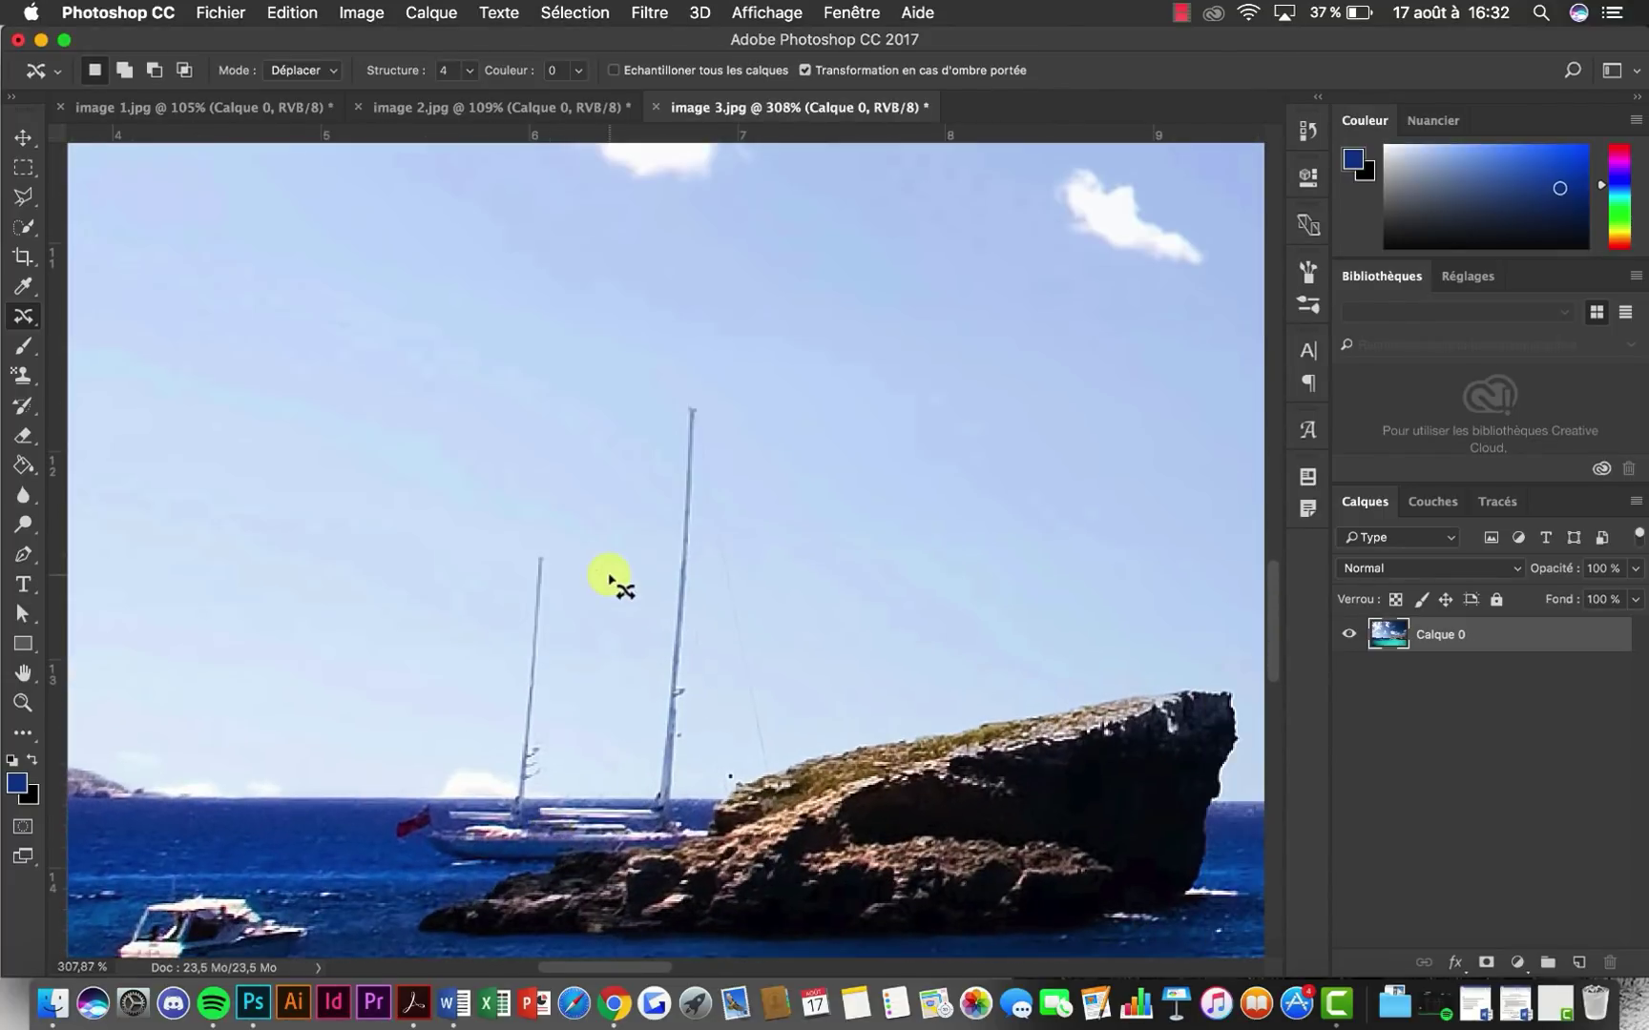
left_click(19, 166)
left_click(82, 164)
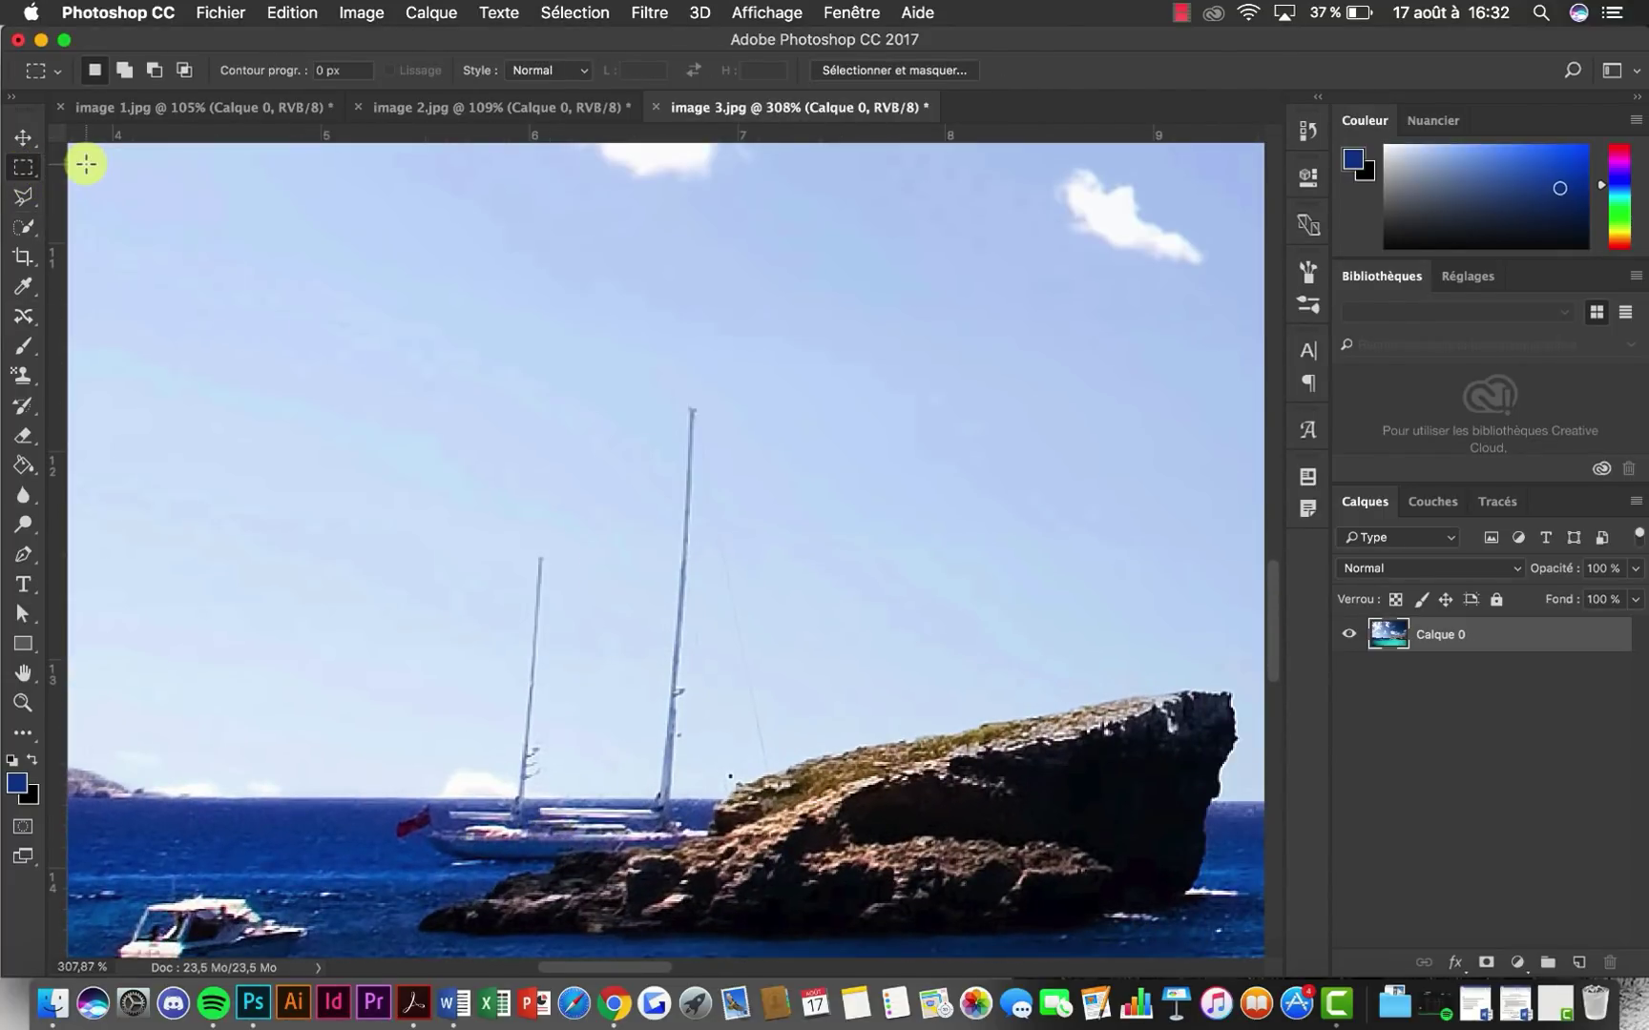
left_click(19, 321)
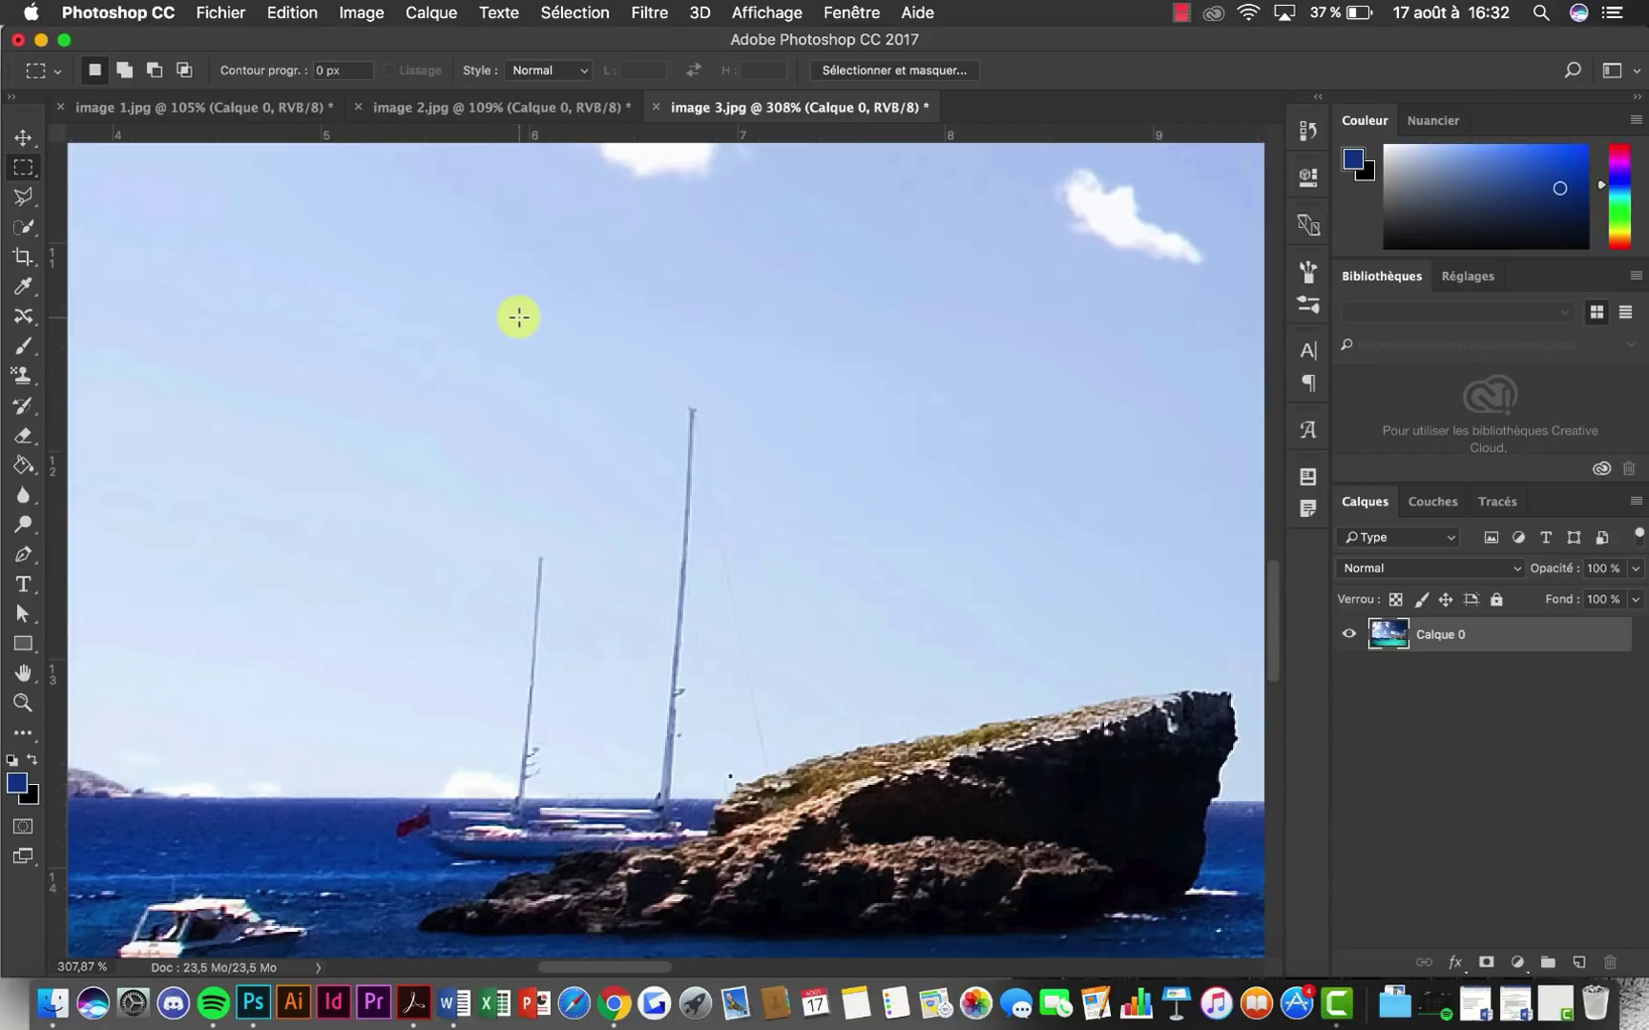
left_click(23, 316)
left_click(122, 379)
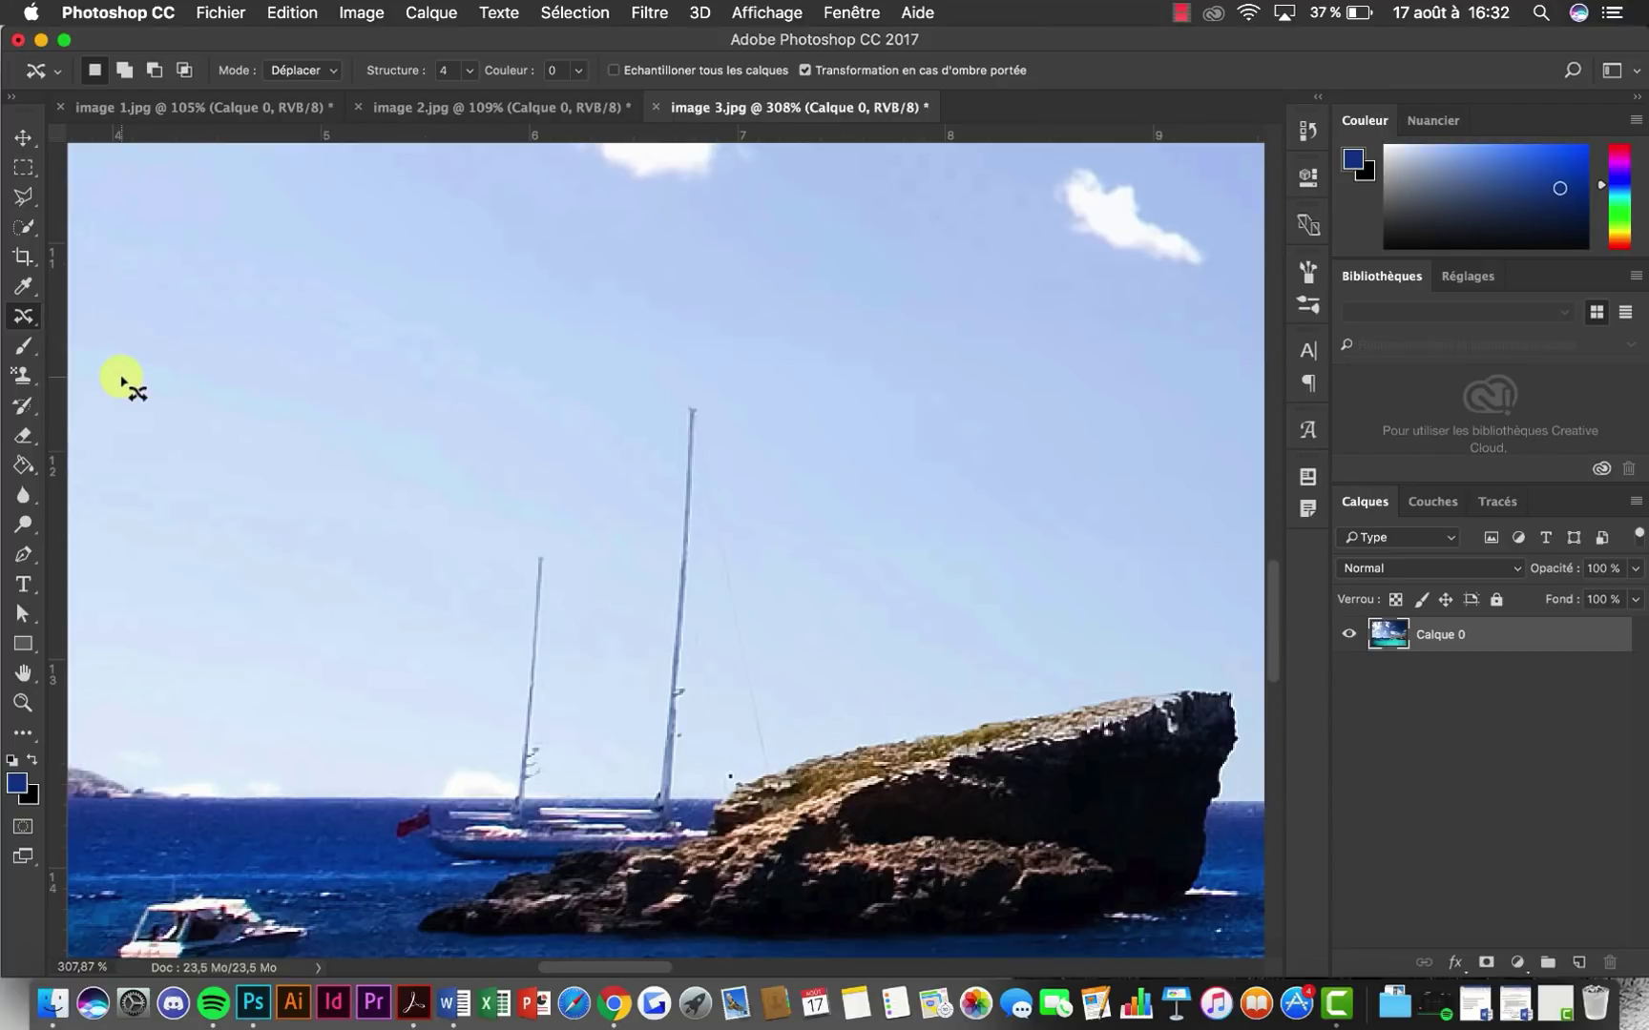
left_click(25, 320)
left_click(29, 314)
left_click_drag(26, 199, 114, 200)
Draw a rectangular selection enclosing the sailboat's two masts, ending along the horizon line
left_click(24, 168)
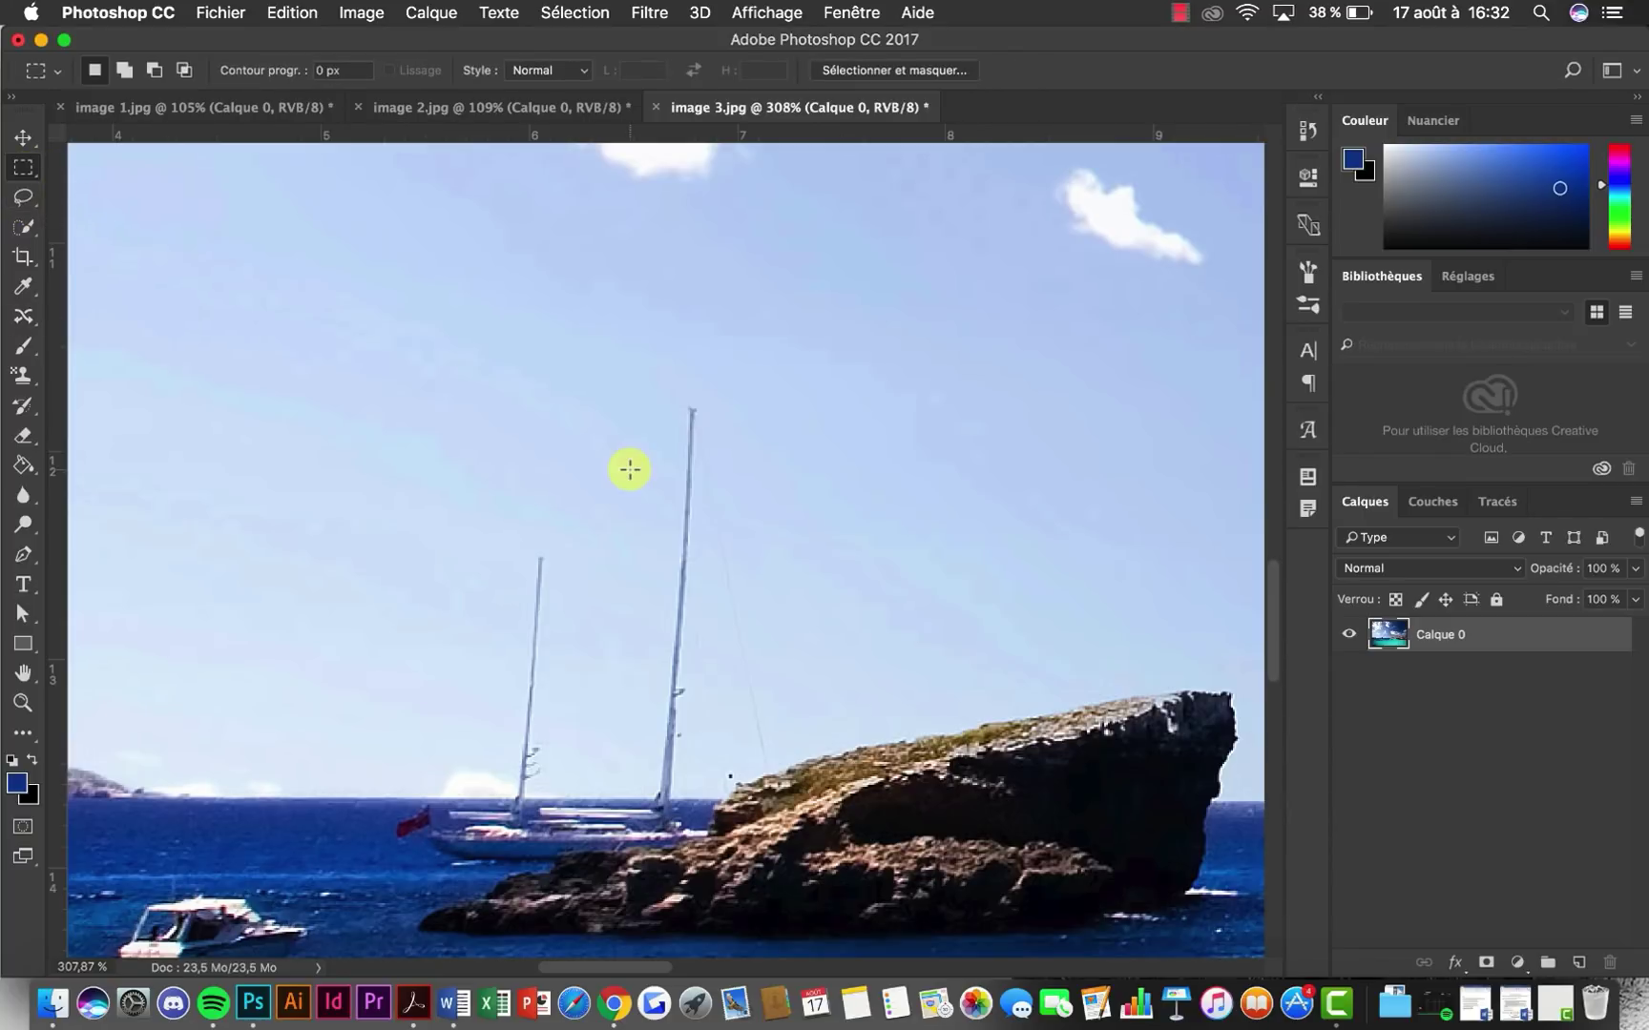
left_click_drag(24, 168, 129, 166)
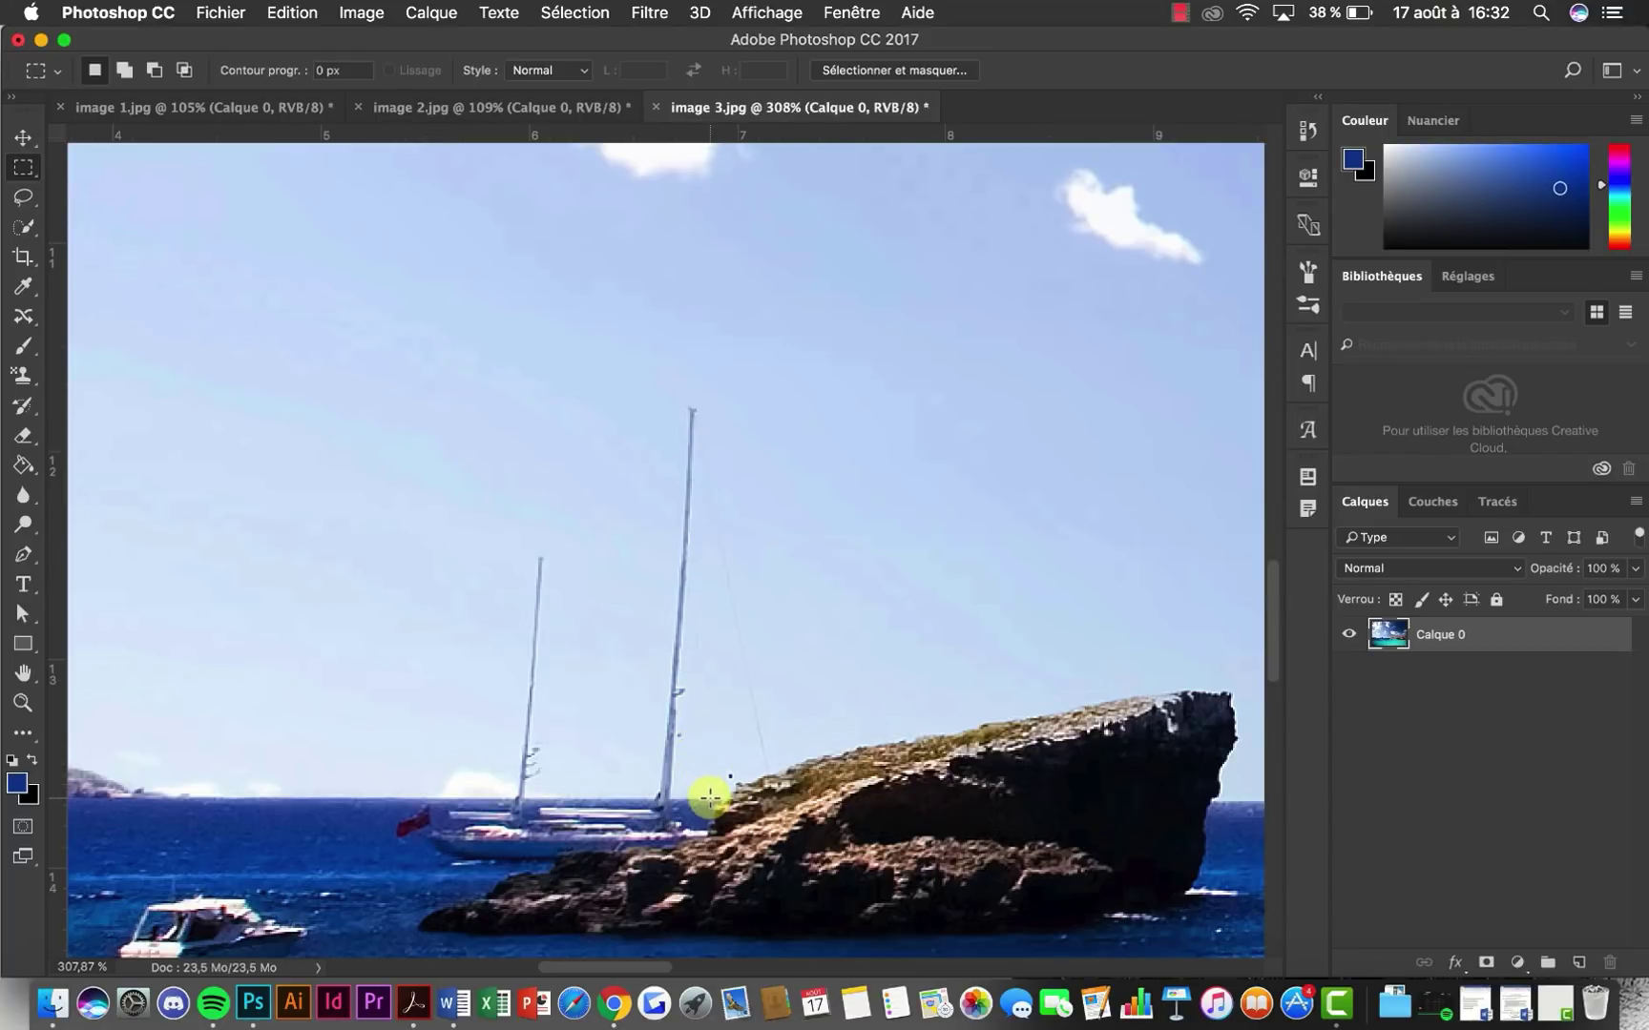
left_click_drag(708, 798, 434, 382)
scroll(773, 944, "up", 5)
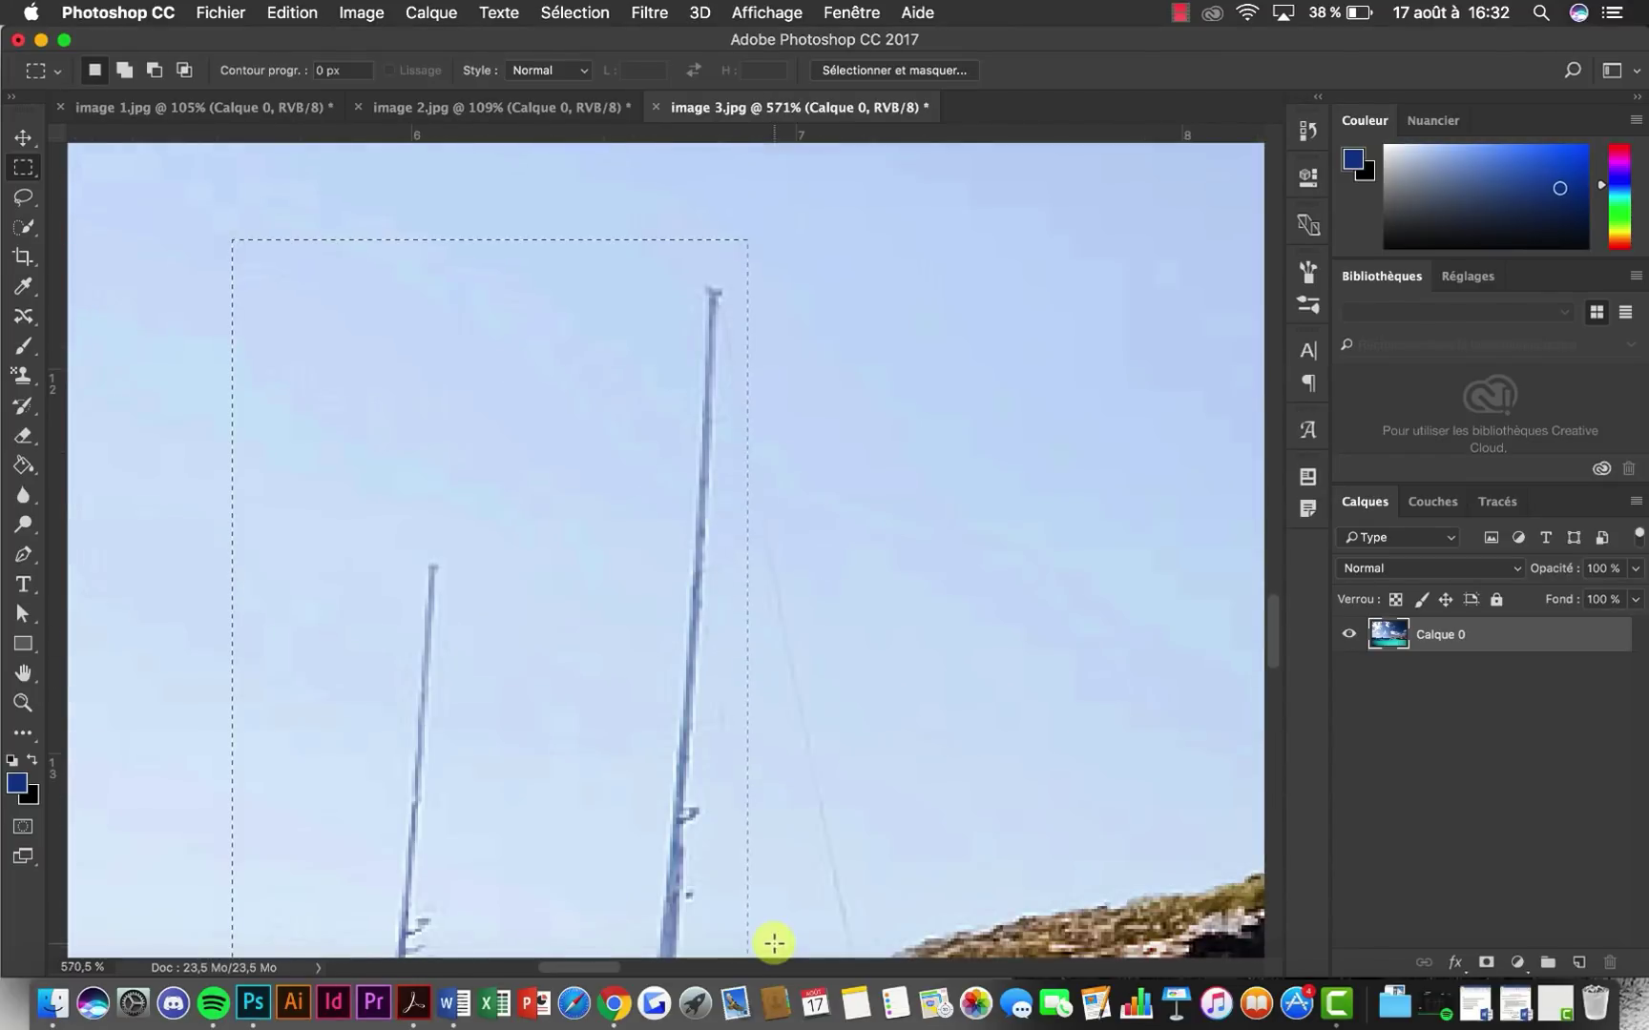
scroll(773, 946, "down", 5)
scroll(637, 665, "up", 4)
scroll(636, 664, "down", 4)
scroll(632, 662, "up", 4)
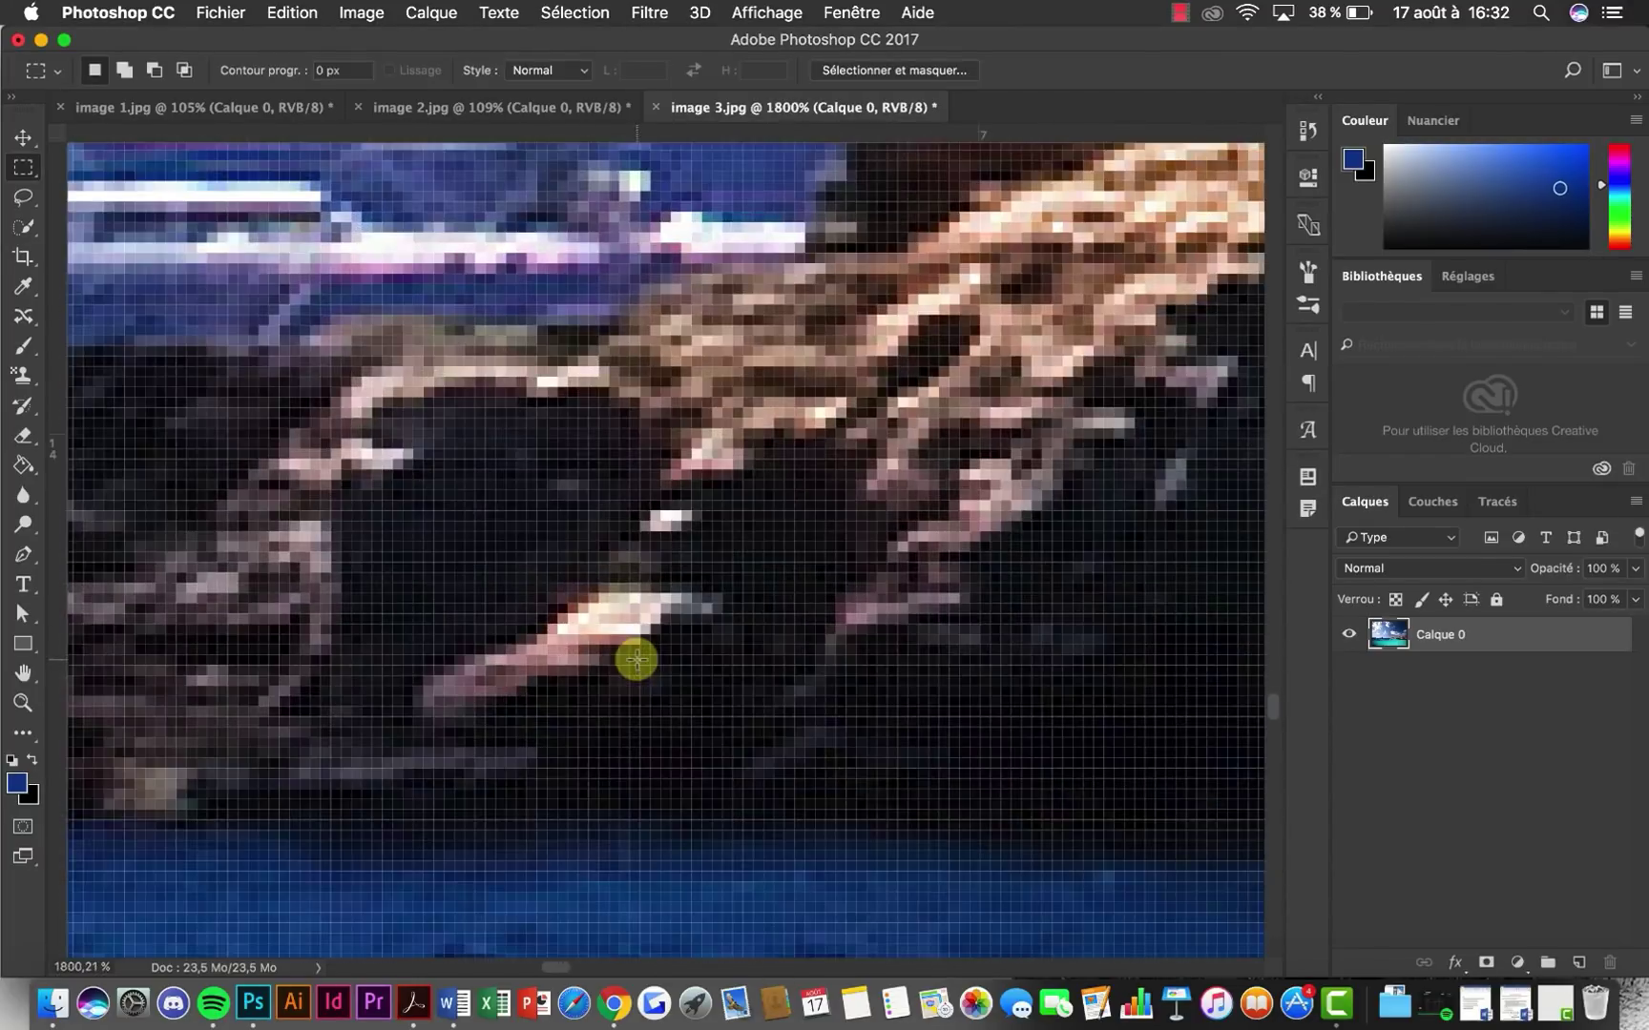
scroll(633, 573, "up", 3)
scroll(635, 550, "down", 3)
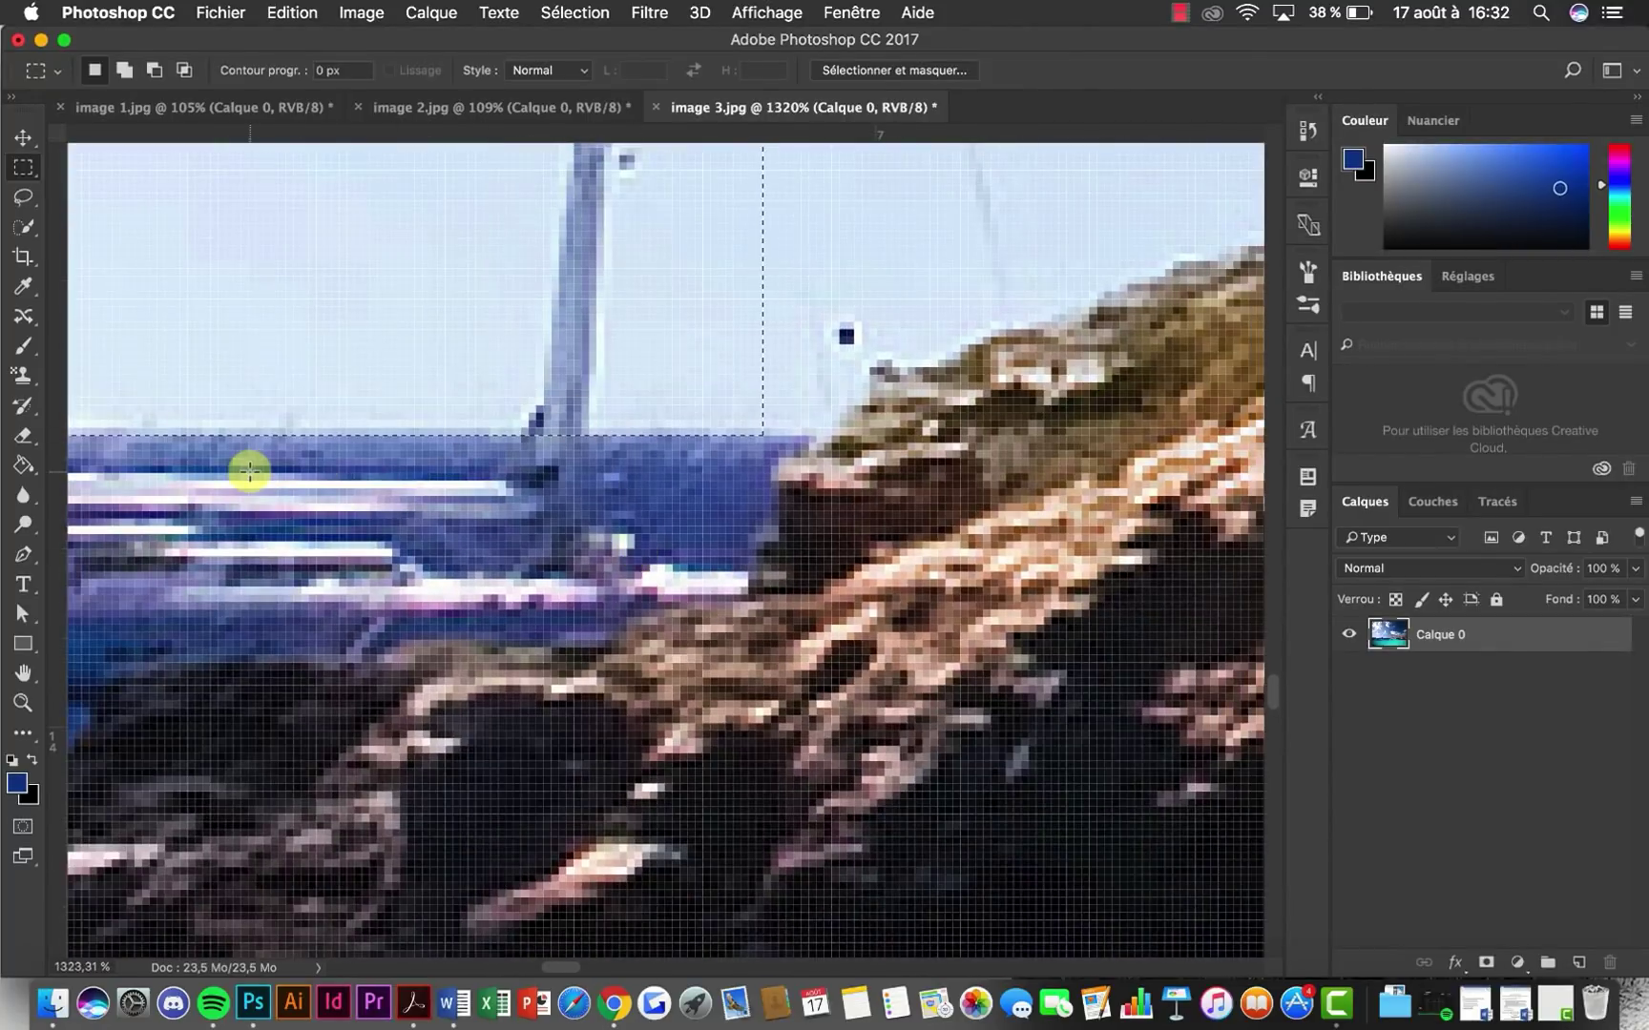
scroll(247, 470, "down", 5)
scroll(249, 471, "down", 4)
scroll(489, 471, "up", 4)
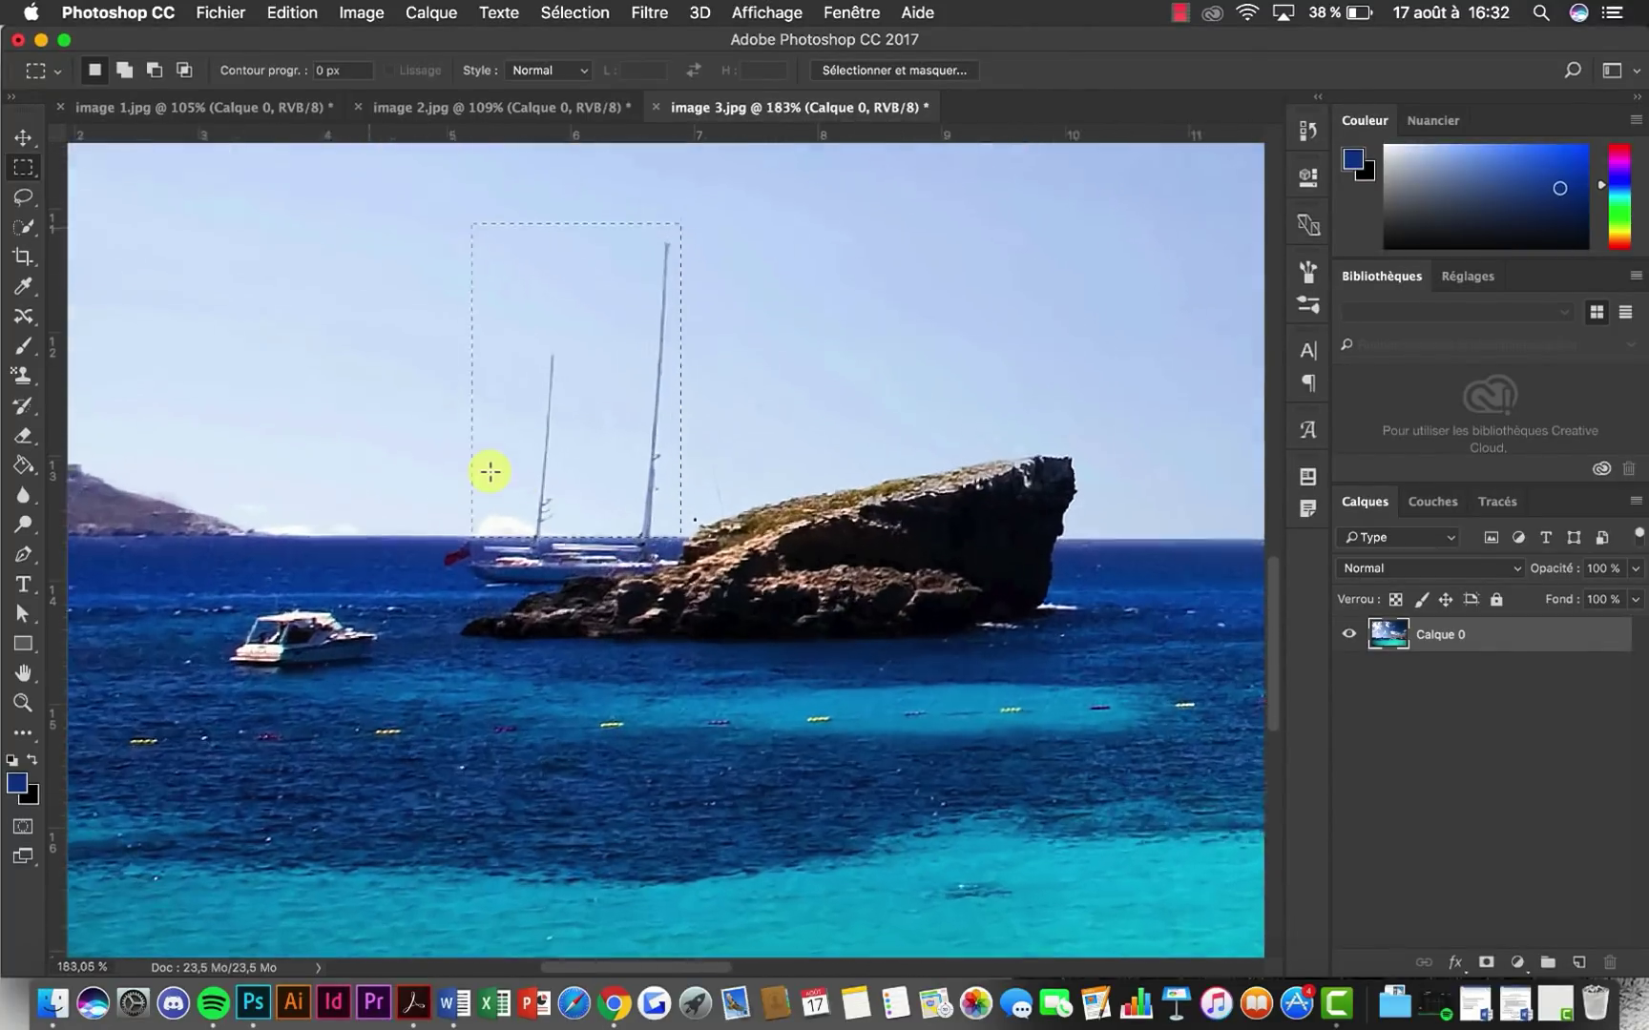
scroll(490, 471, "up", 5)
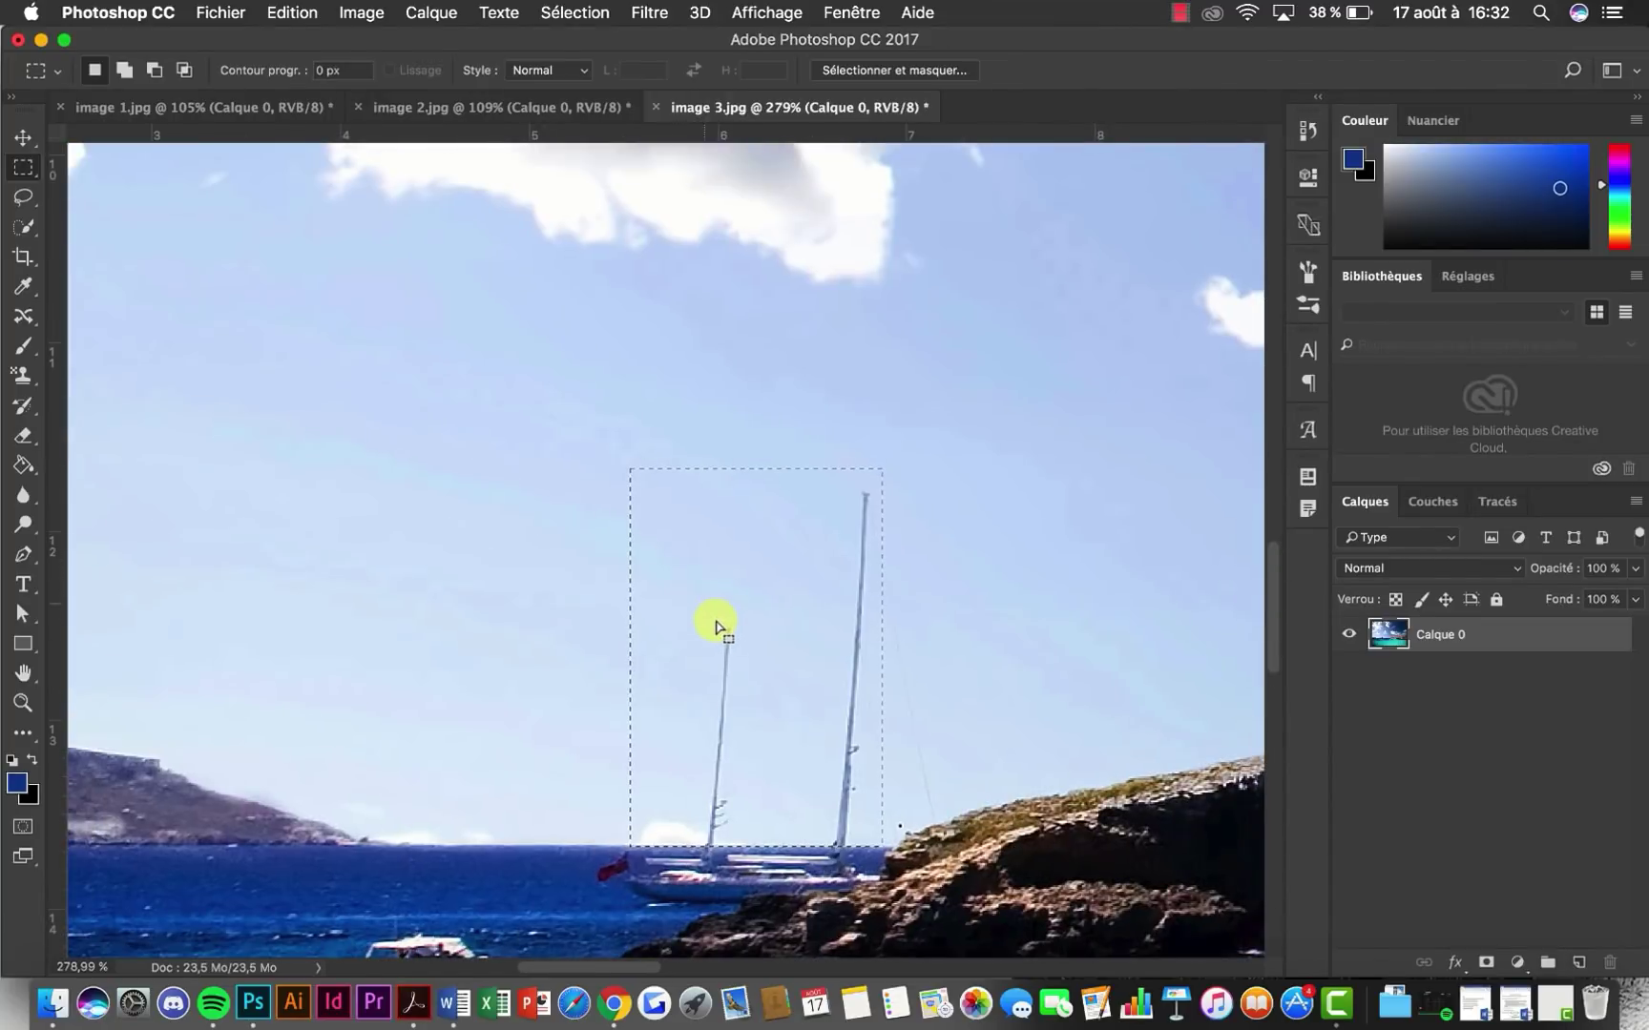
Shift the selection outline about 1.3 cm left and slightly up onto the clear sky between the masts and the distant headland
left_click_drag(717, 627, 560, 542)
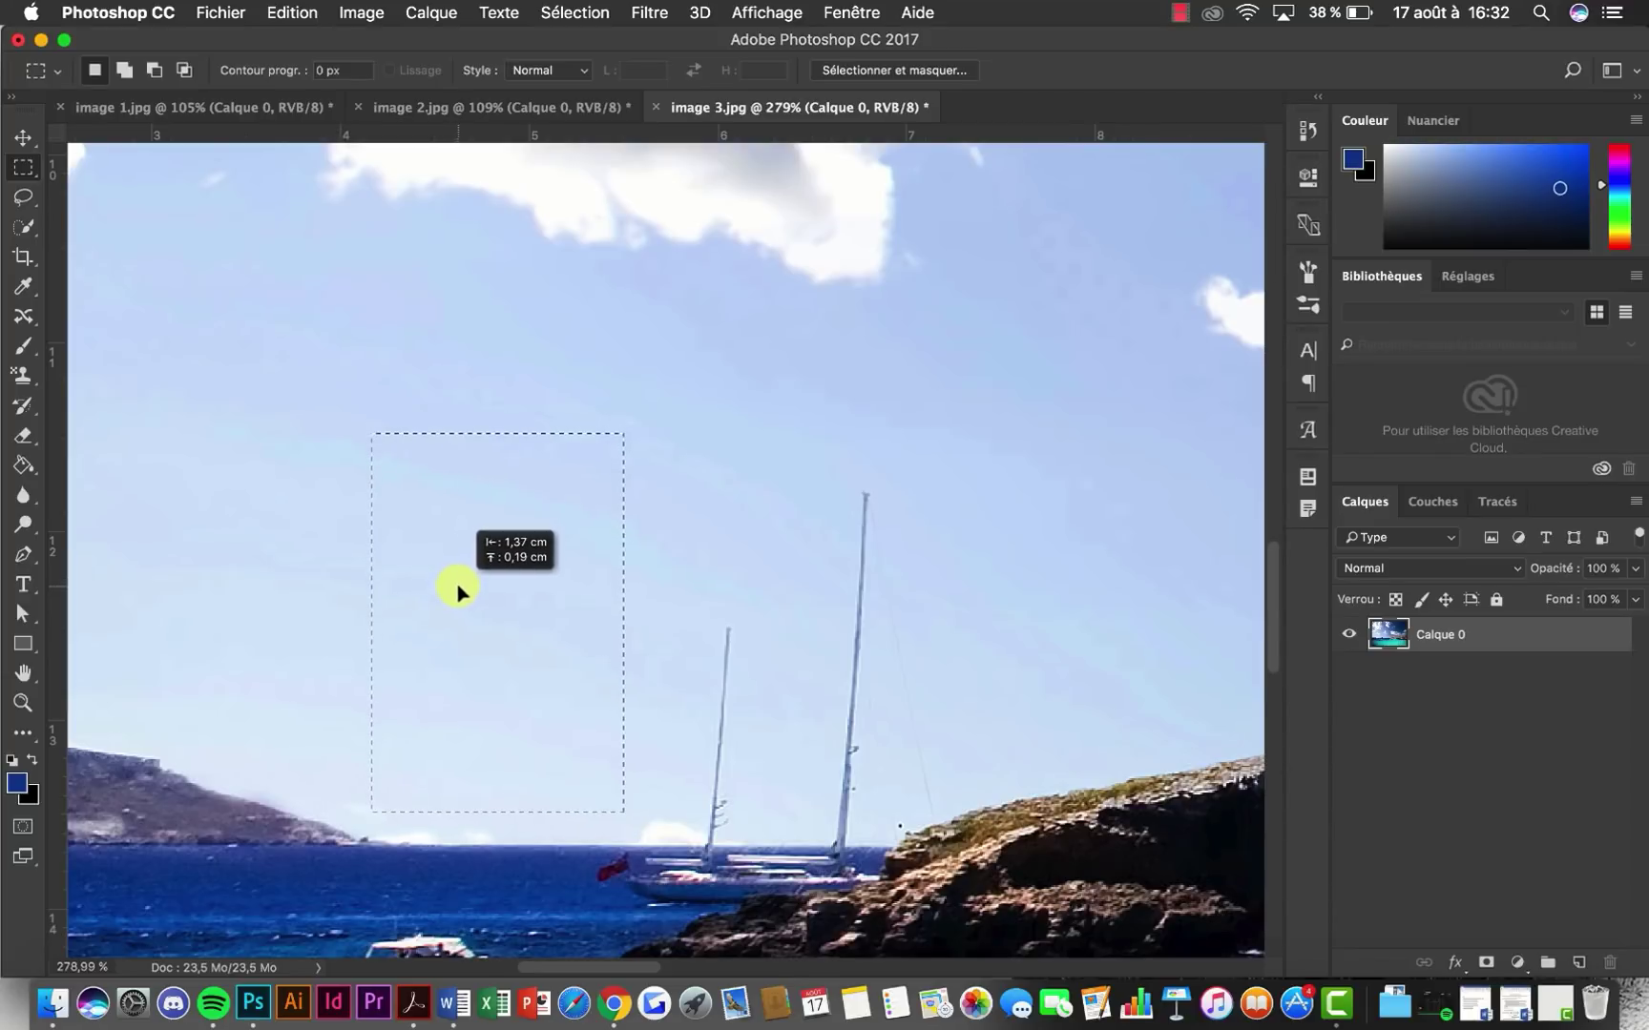
left_click_drag(458, 592, 466, 592)
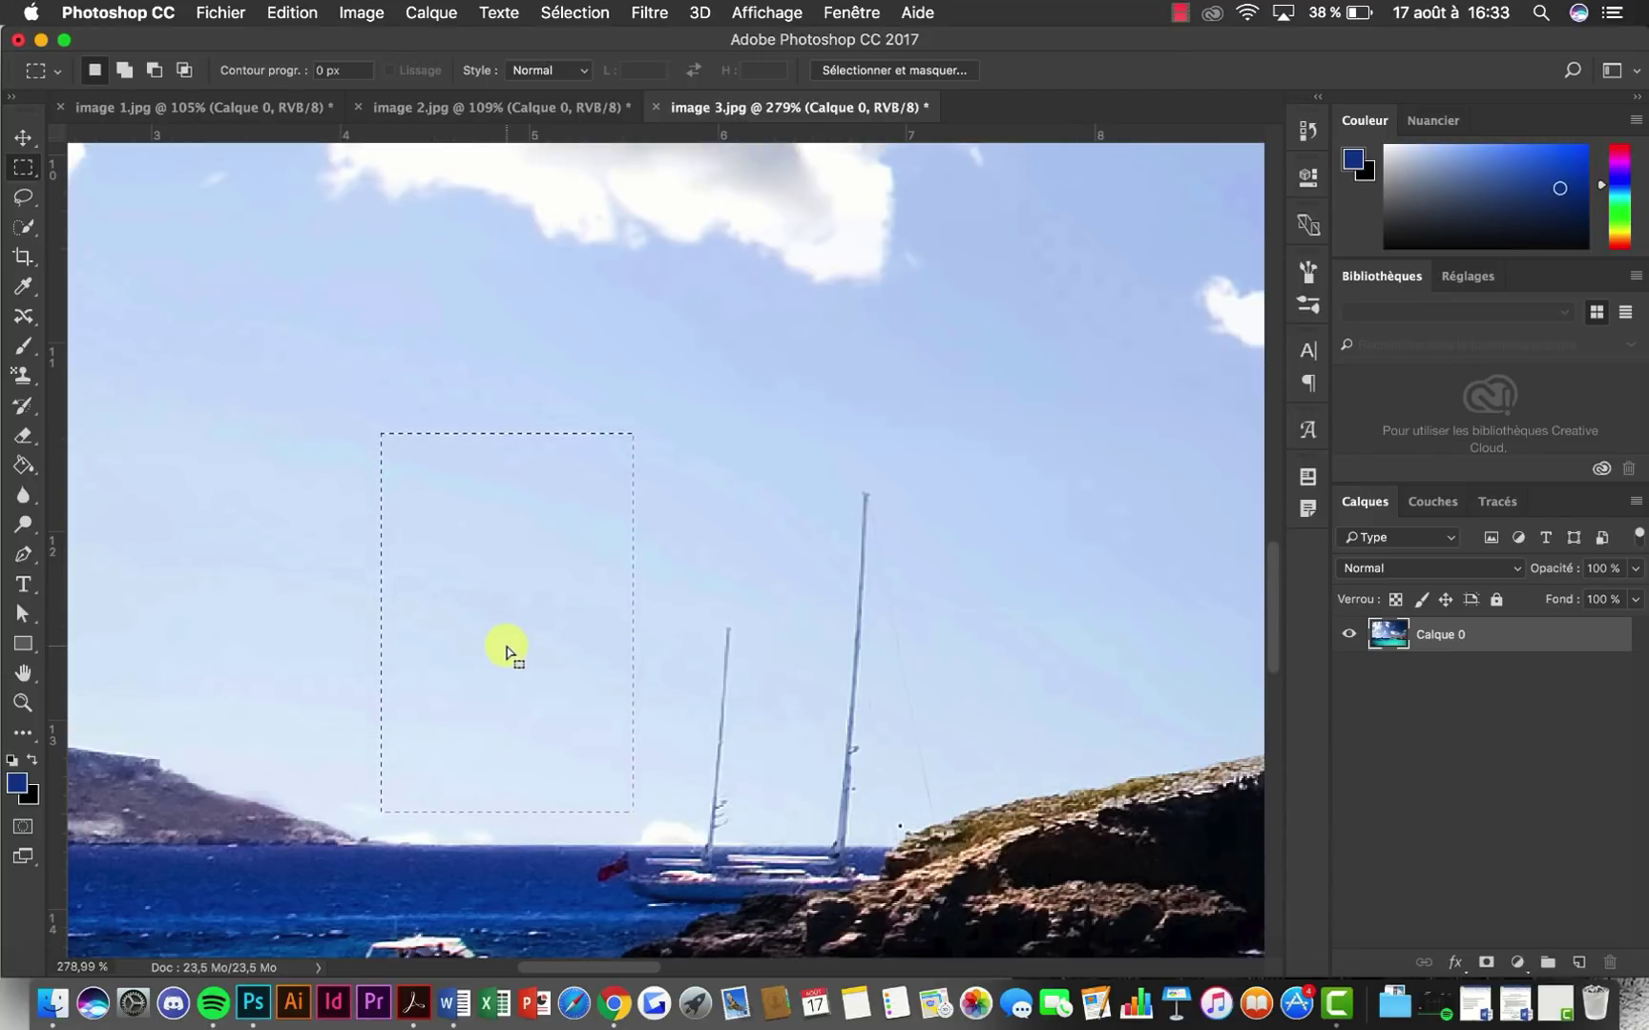
scroll(507, 653, "down", 10)
scroll(507, 653, "up", 8)
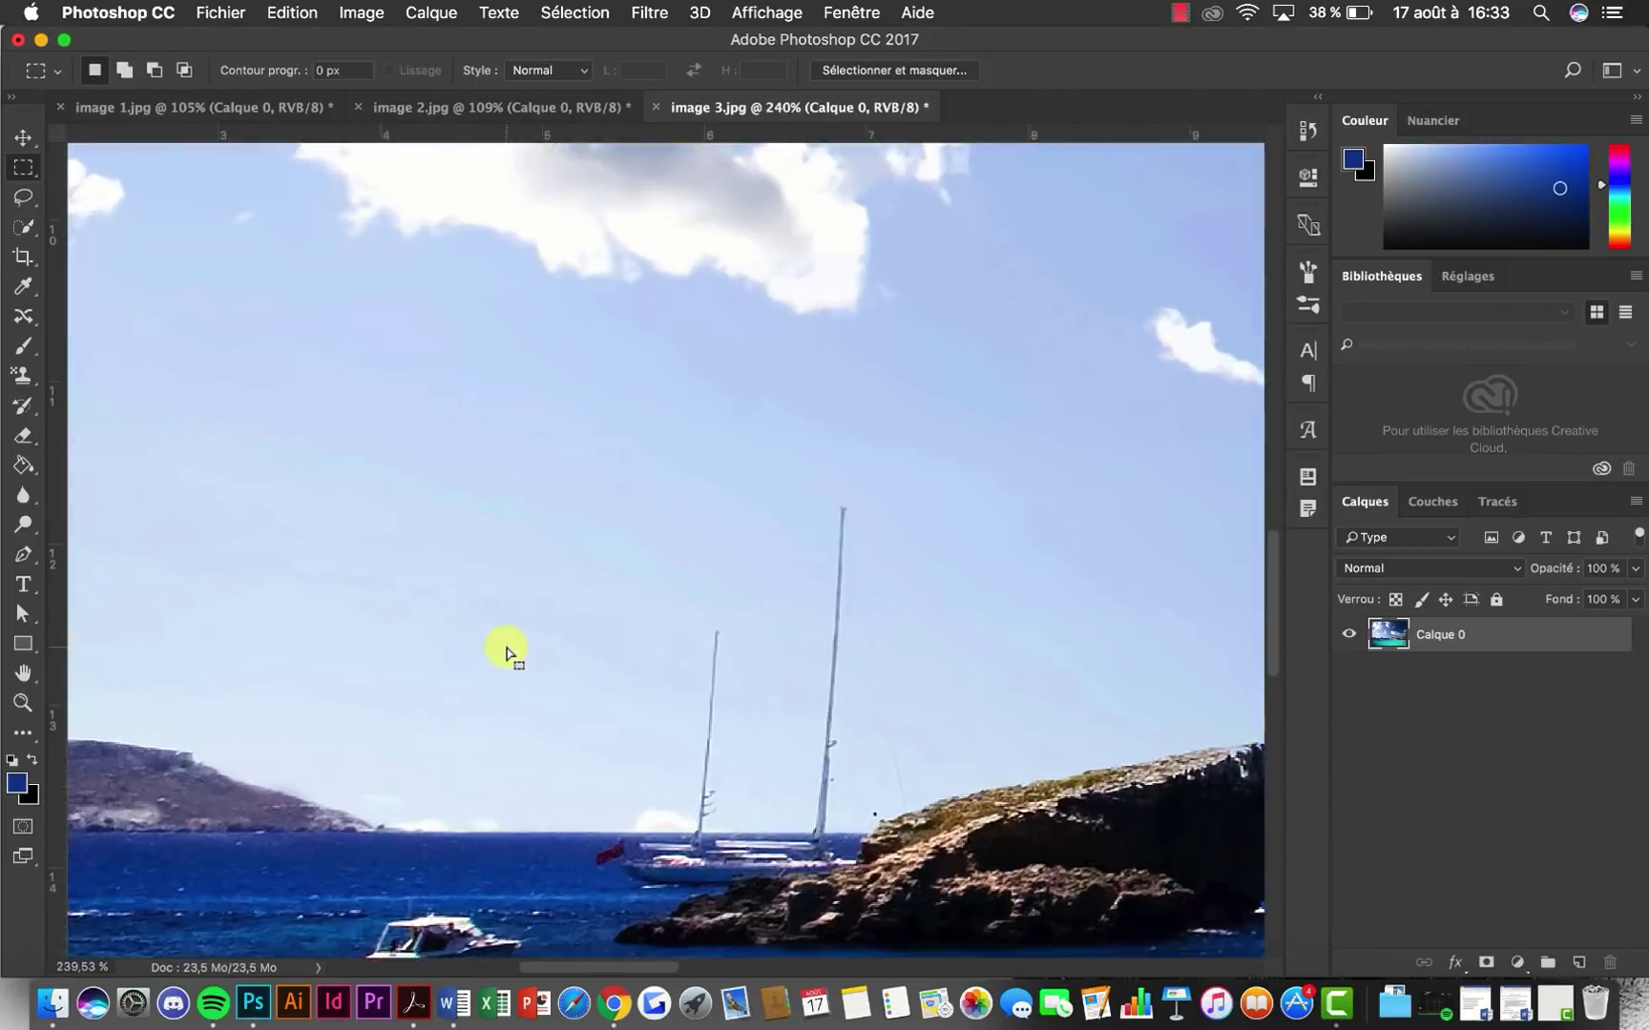
scroll(506, 653, "up", 2)
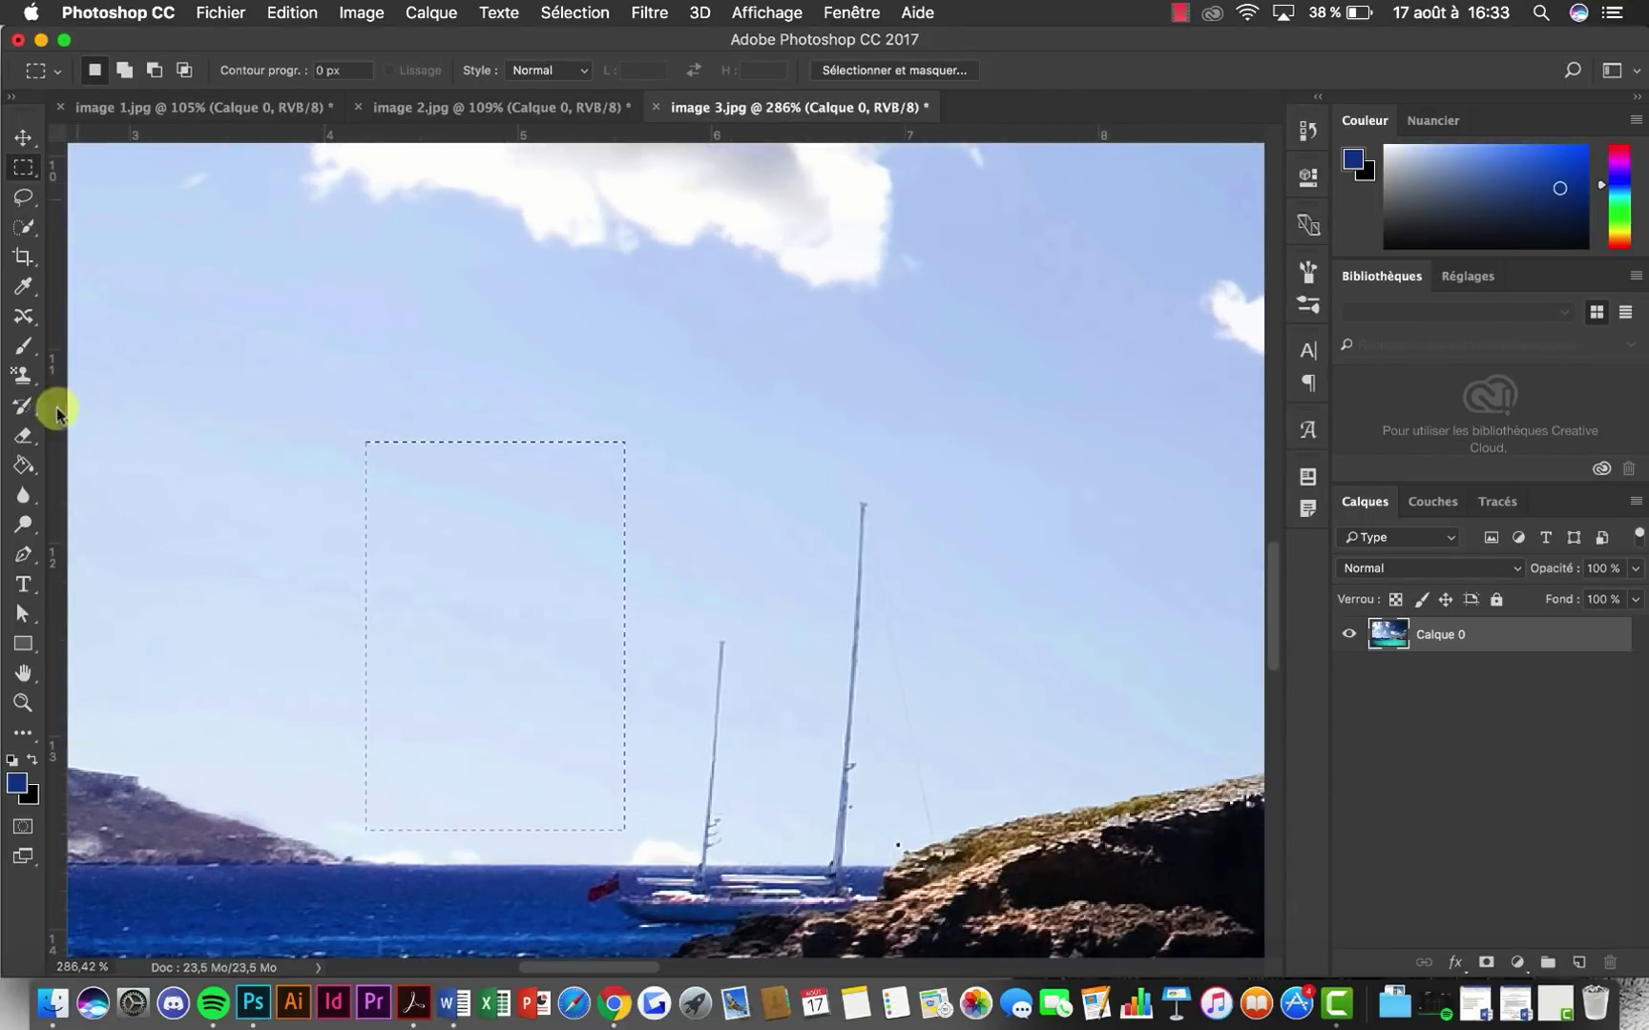
Cover the sailboat's masts with the selected clear sky using Content-Aware Move, aligned to the horizon, then clear the selection
left_click(28, 315)
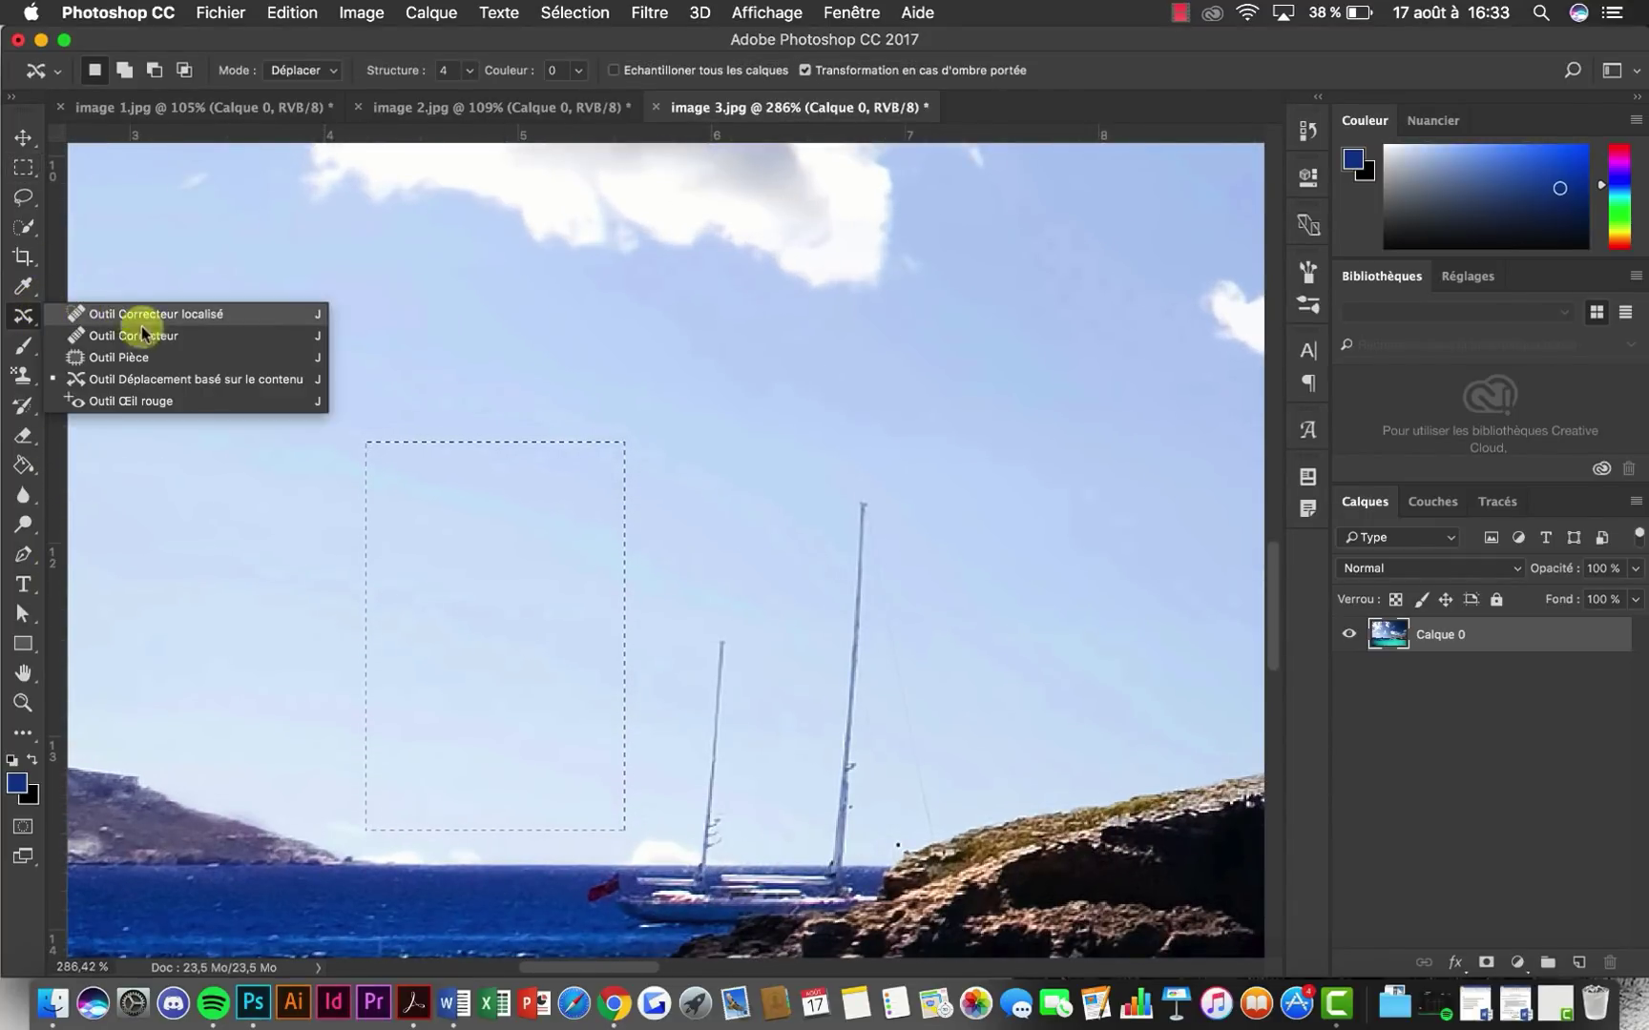
left_click(153, 381)
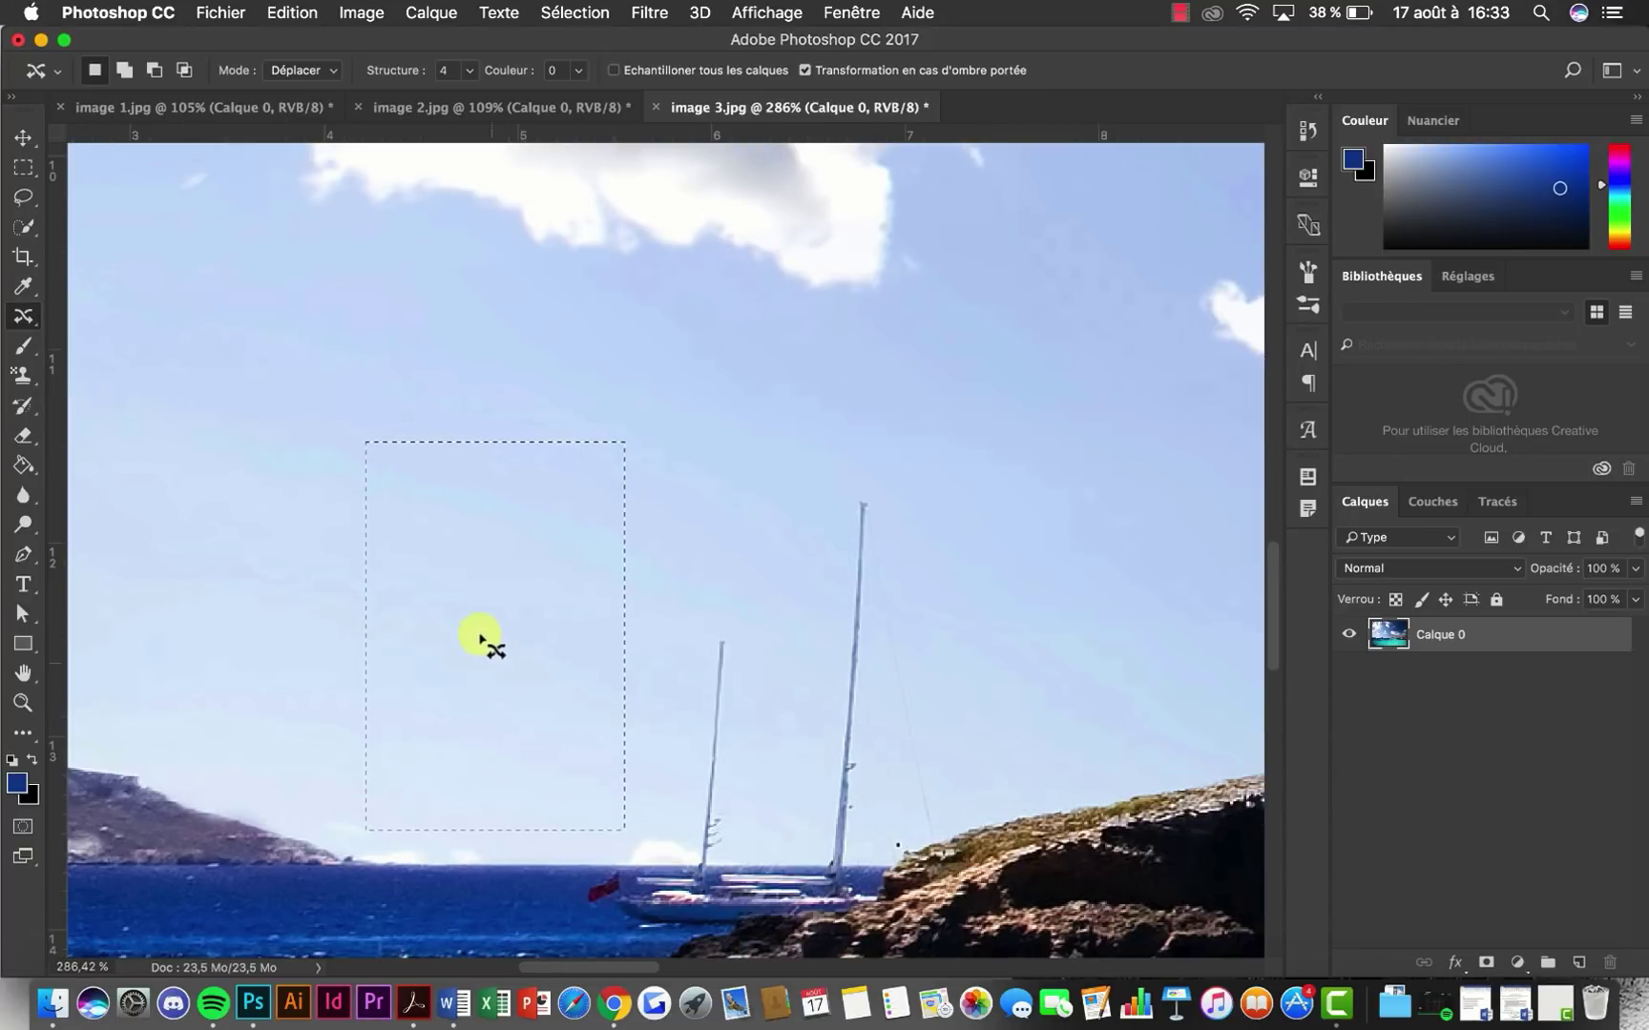
left_click_drag(479, 630, 730, 664)
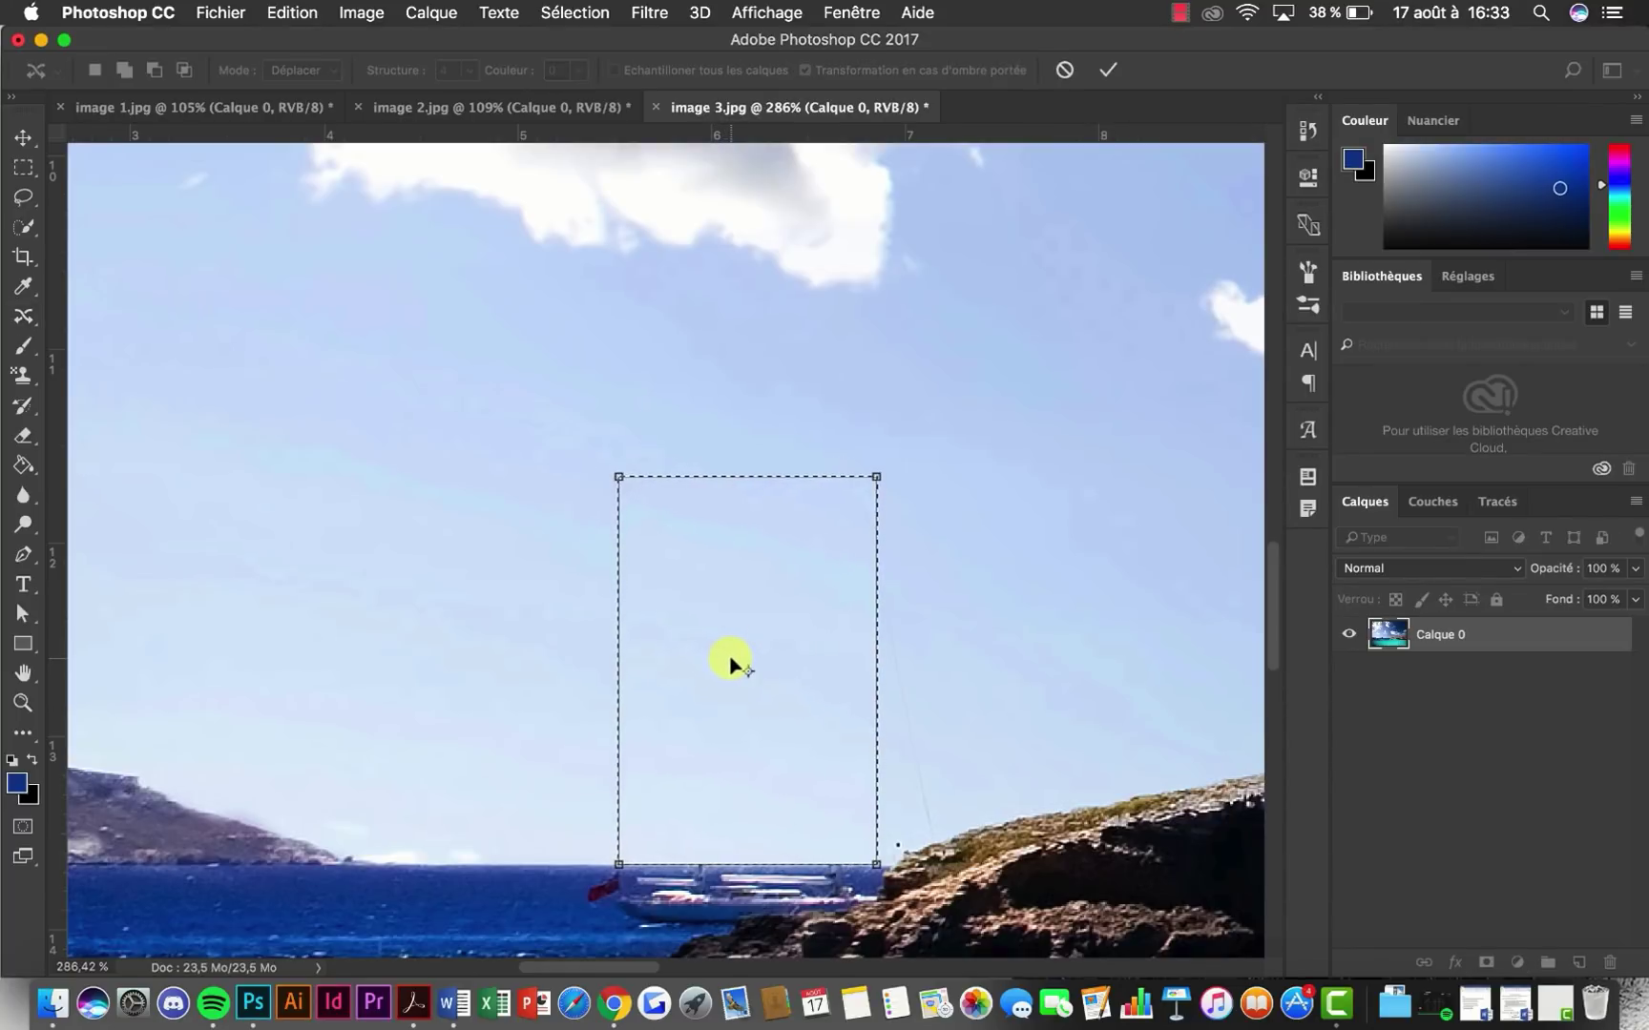
key("Return")
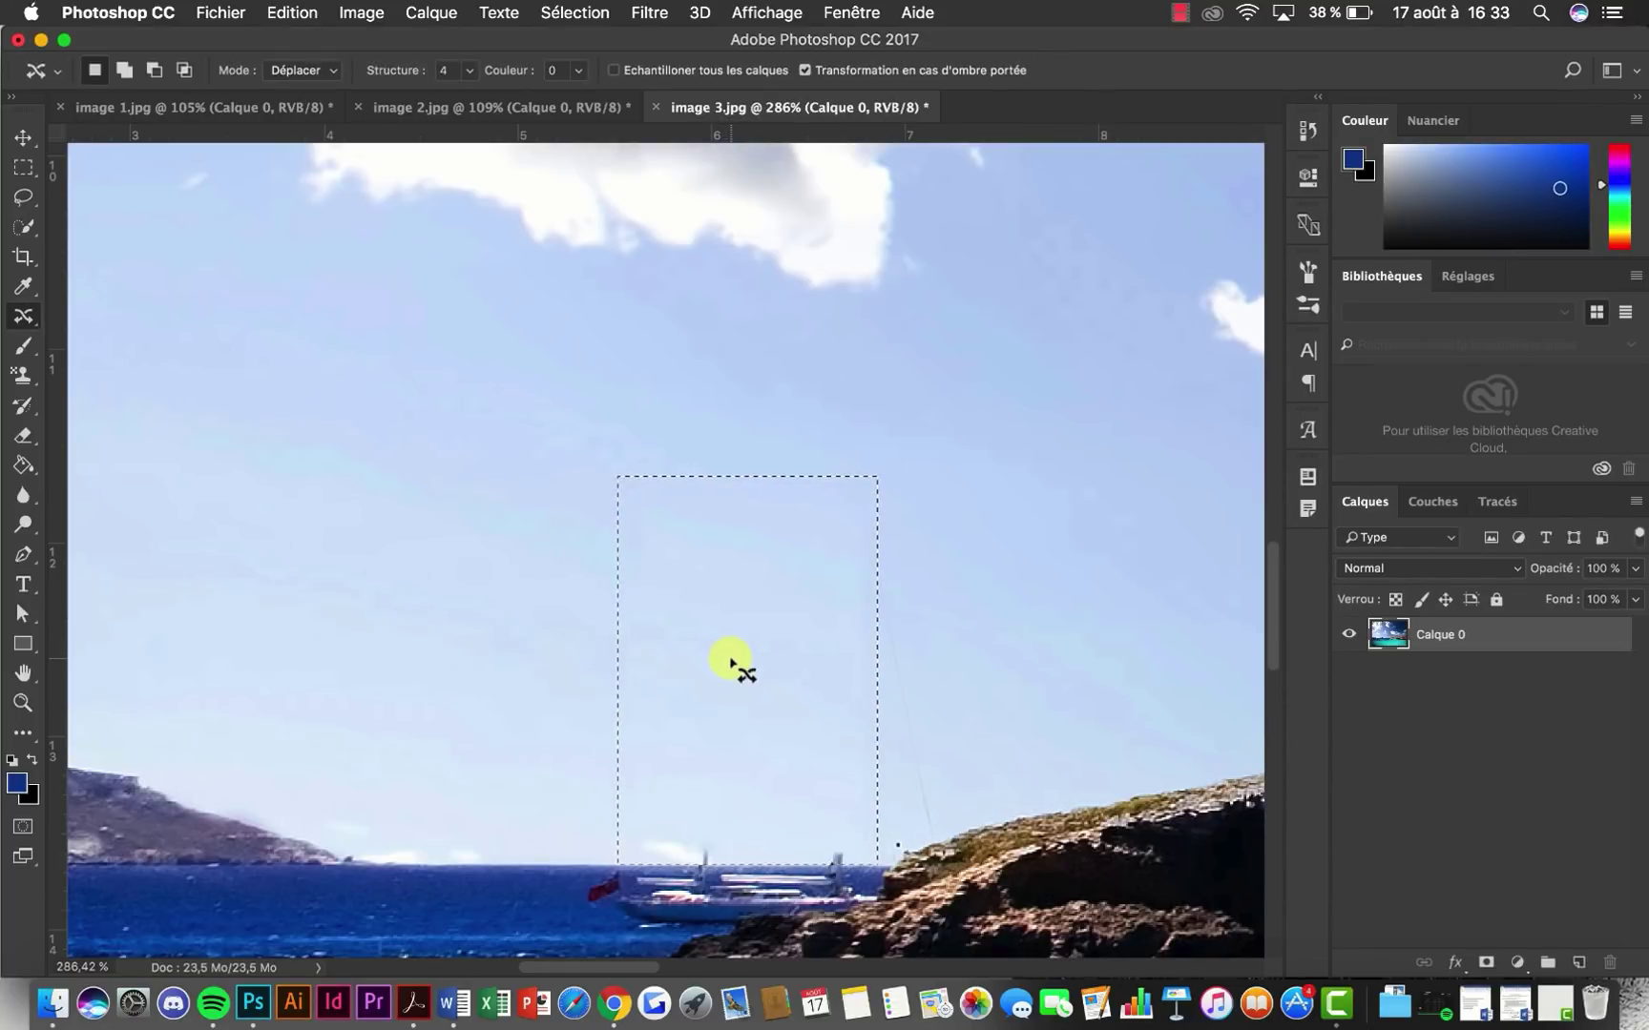
left_click(24, 168)
left_click(669, 471)
Cover the mast stubs and small cloud just above the horizon with a rectangular strip of clear sky using Content-Aware Move, then deselect
scroll(669, 472, "down", 6)
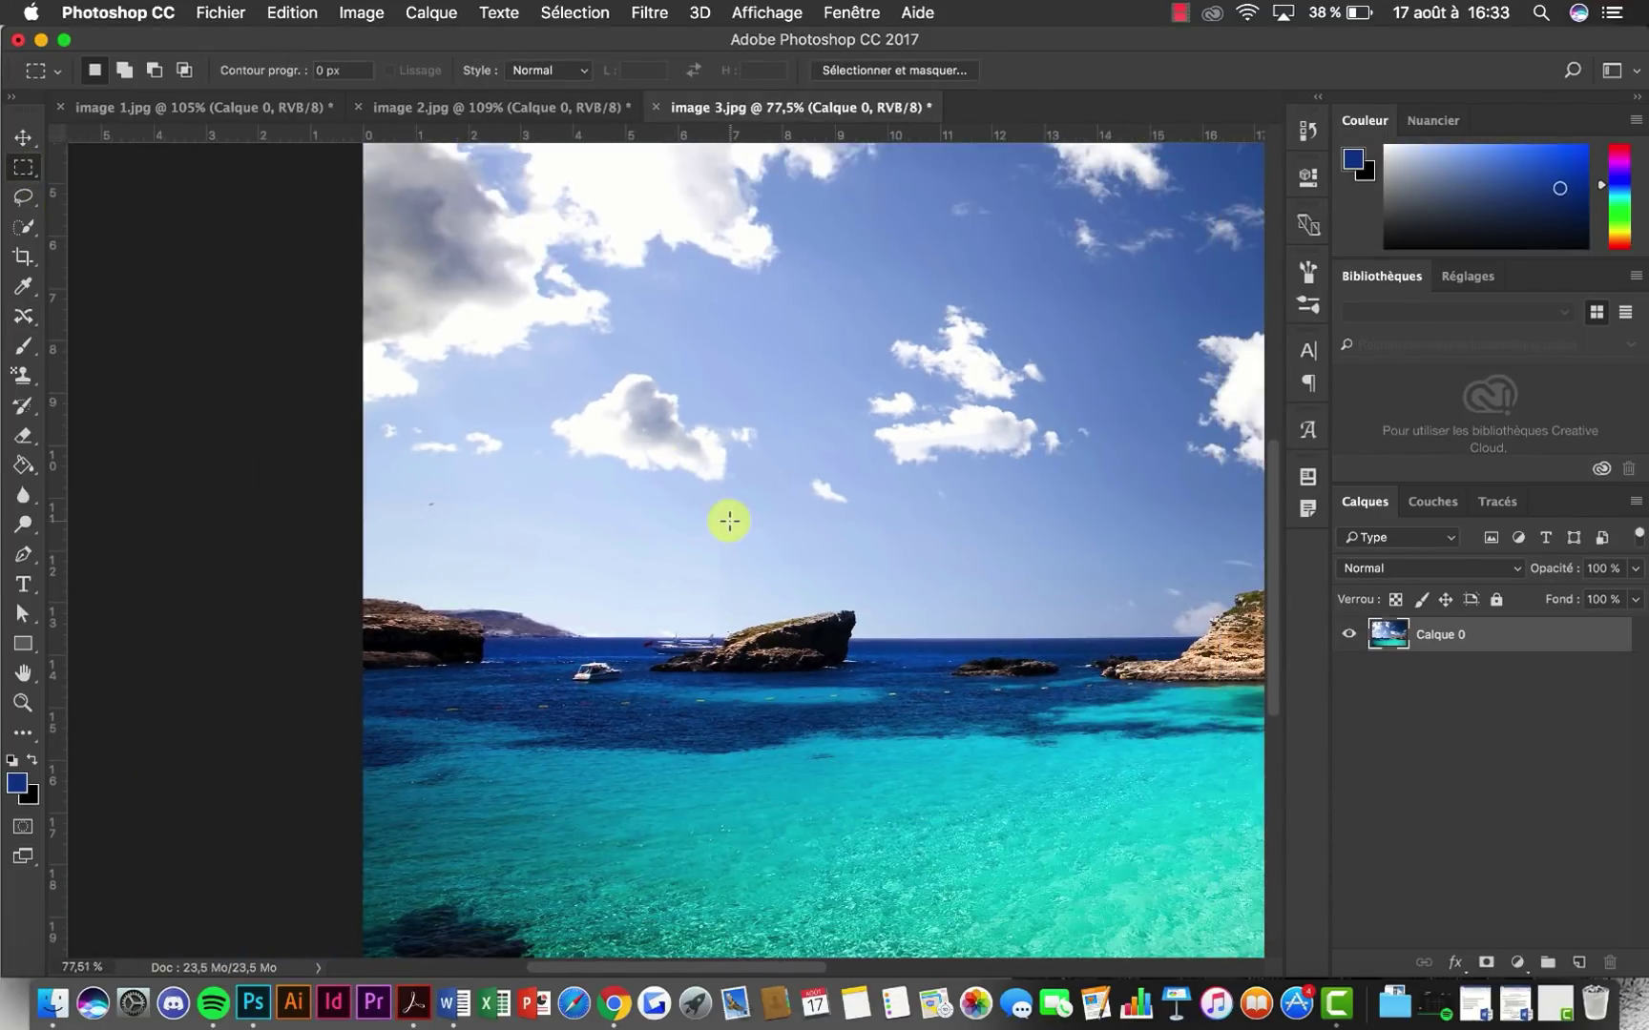
scroll(725, 519, "up", 4)
scroll(729, 521, "up", 5)
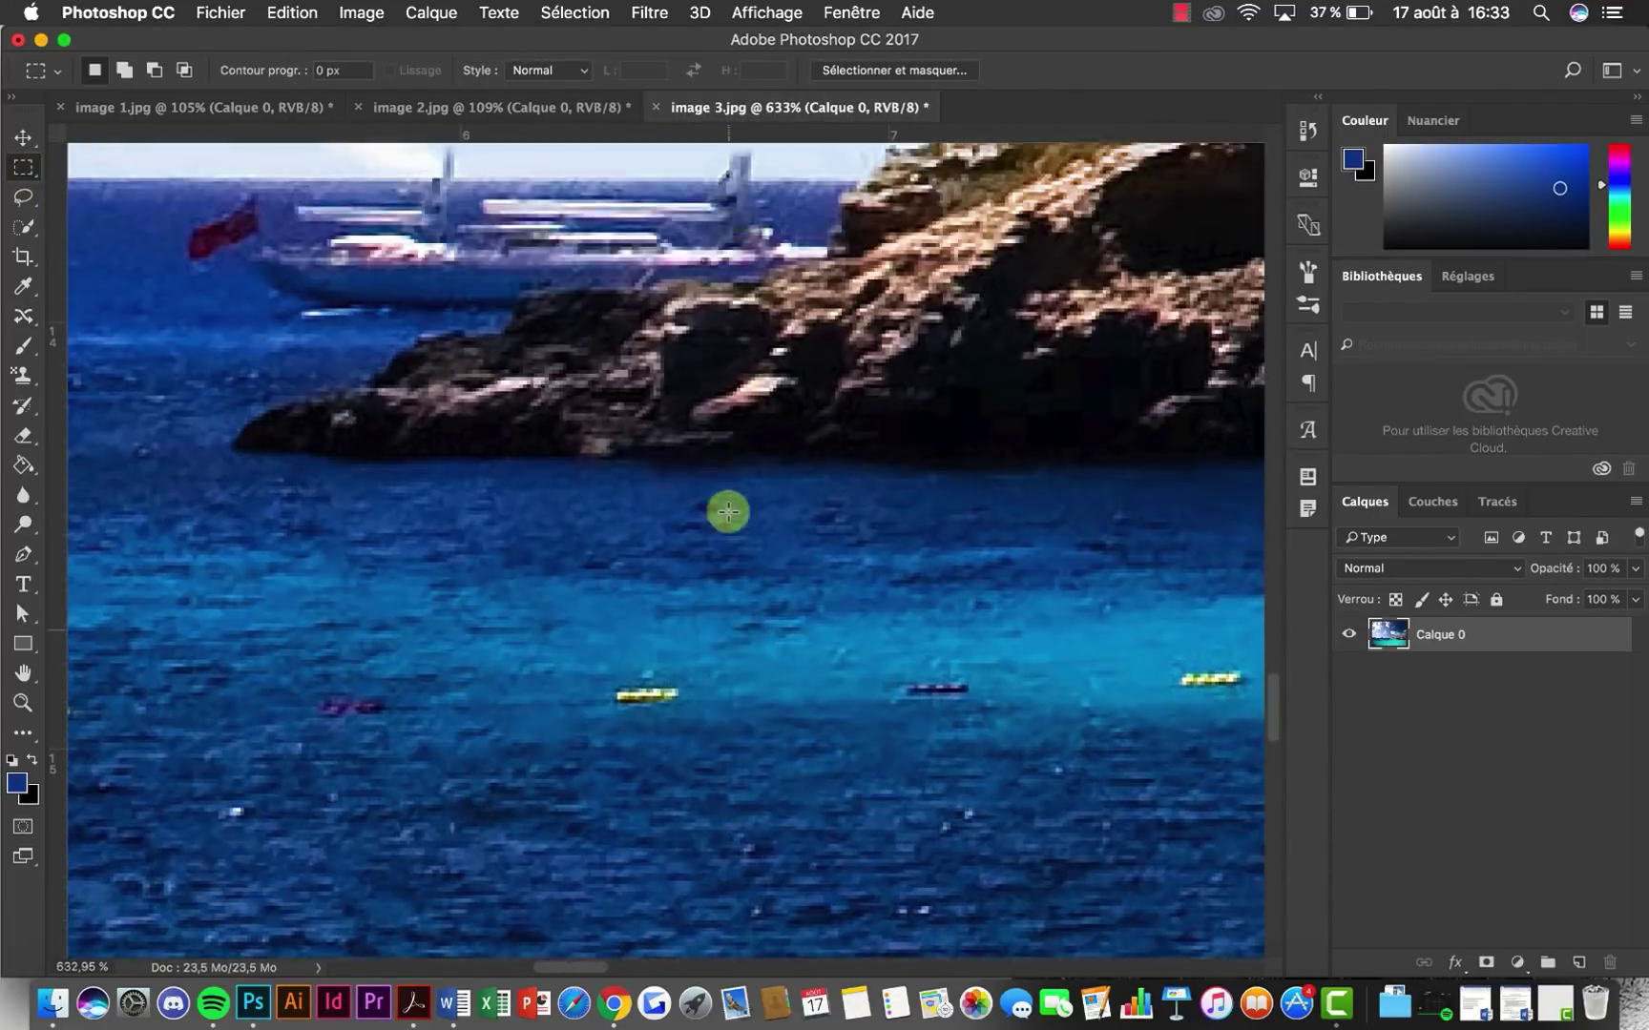
scroll(763, 540, "down", 2)
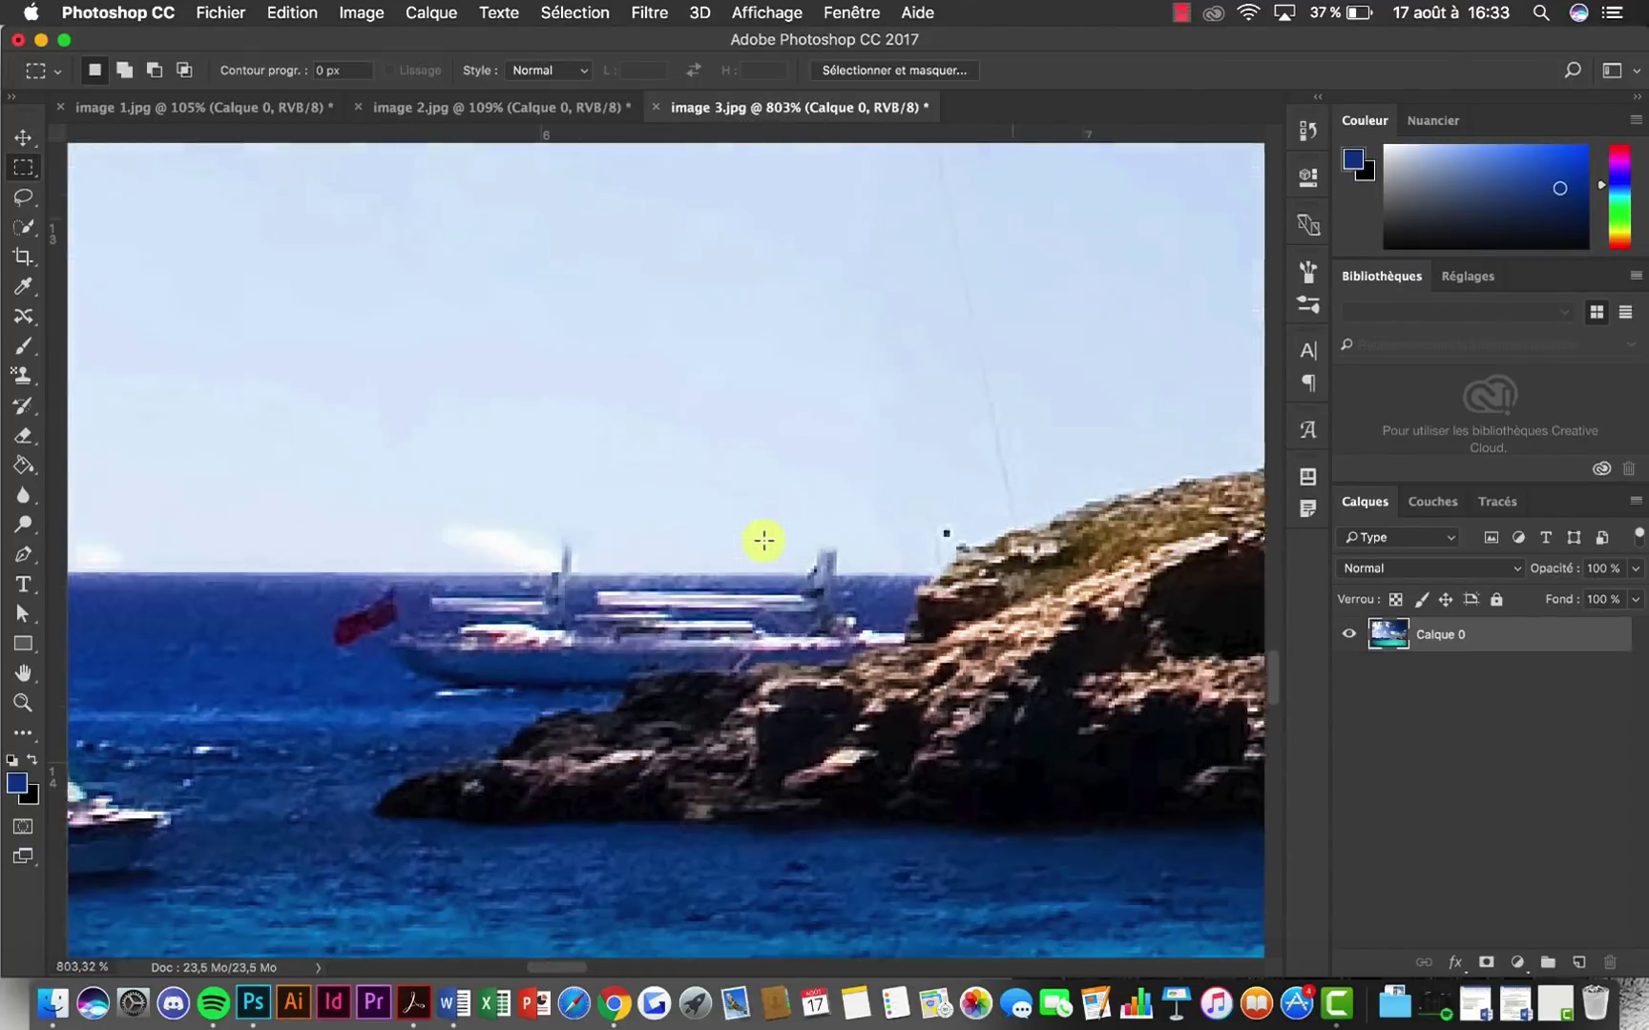
scroll(763, 540, "up", 1)
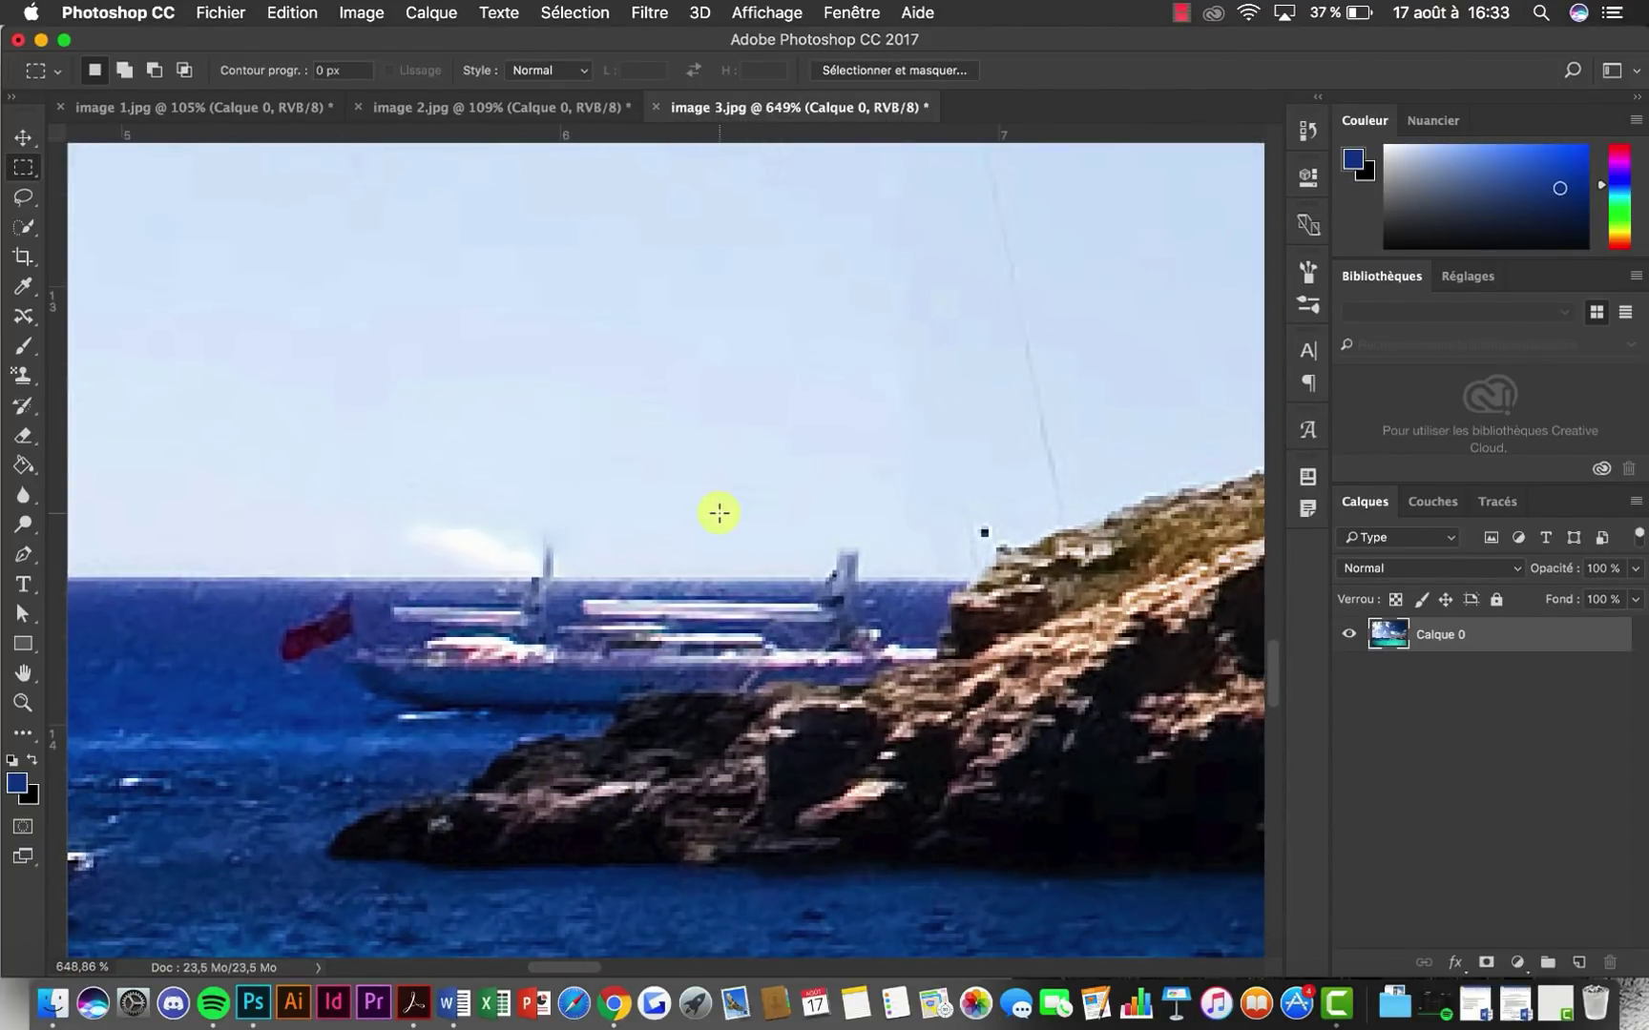
scroll(718, 513, "up", 3)
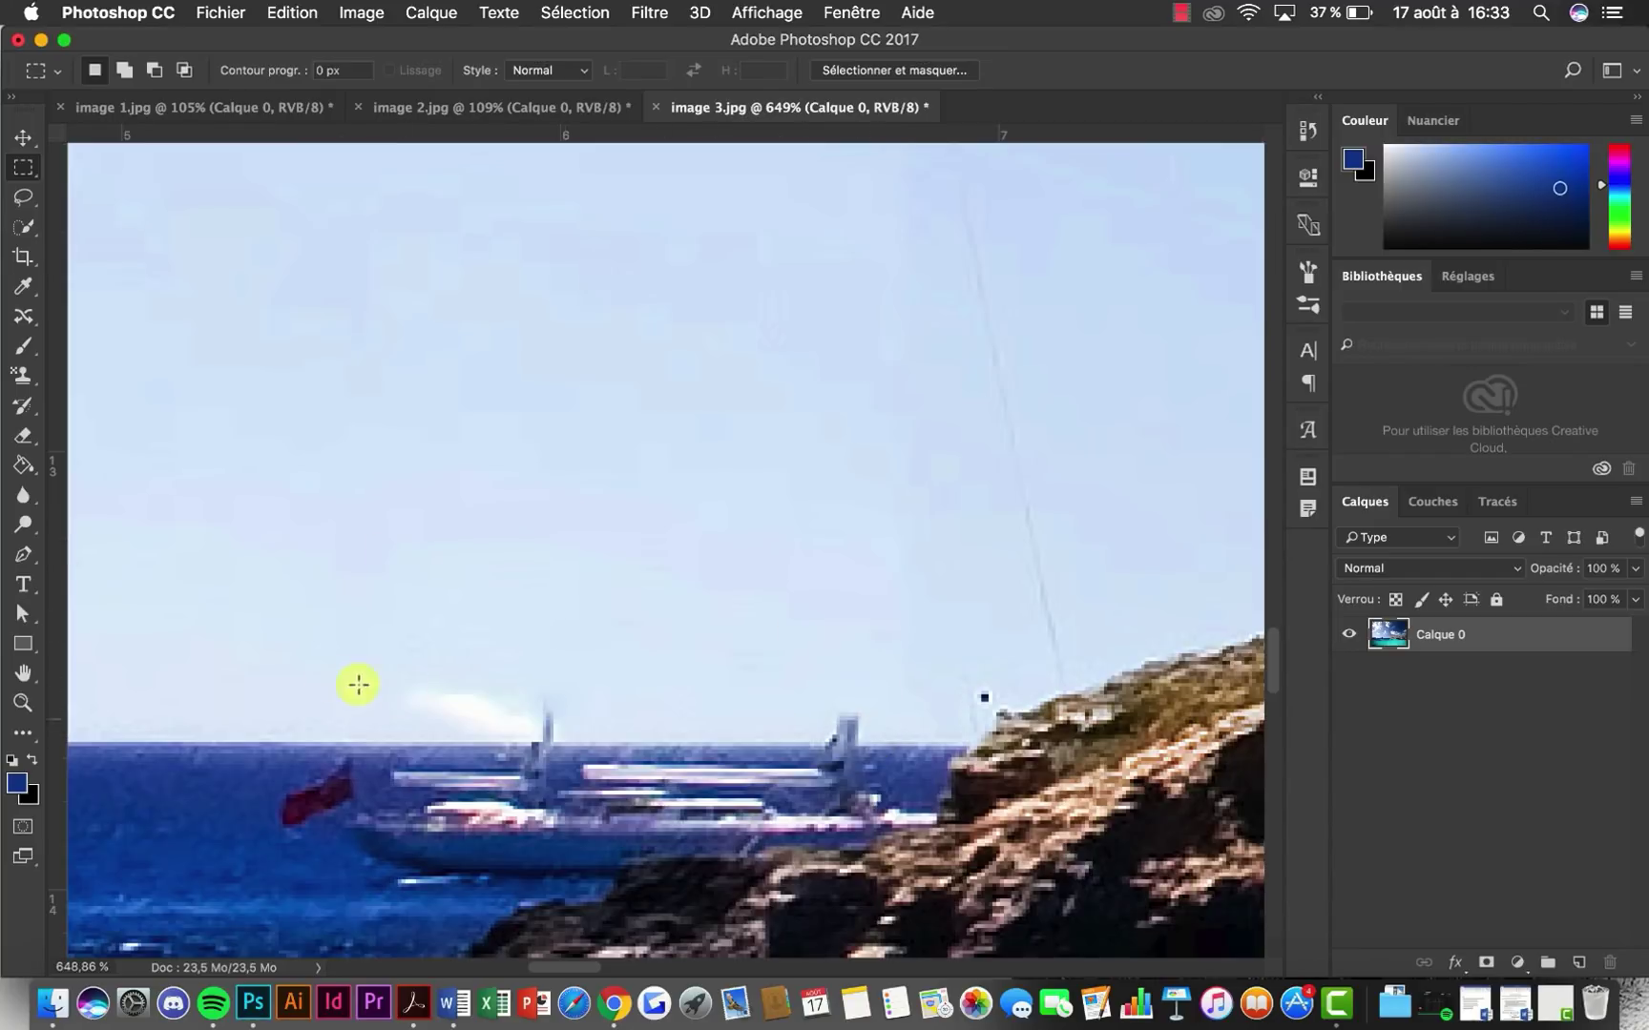
left_click_drag(423, 441, 954, 565)
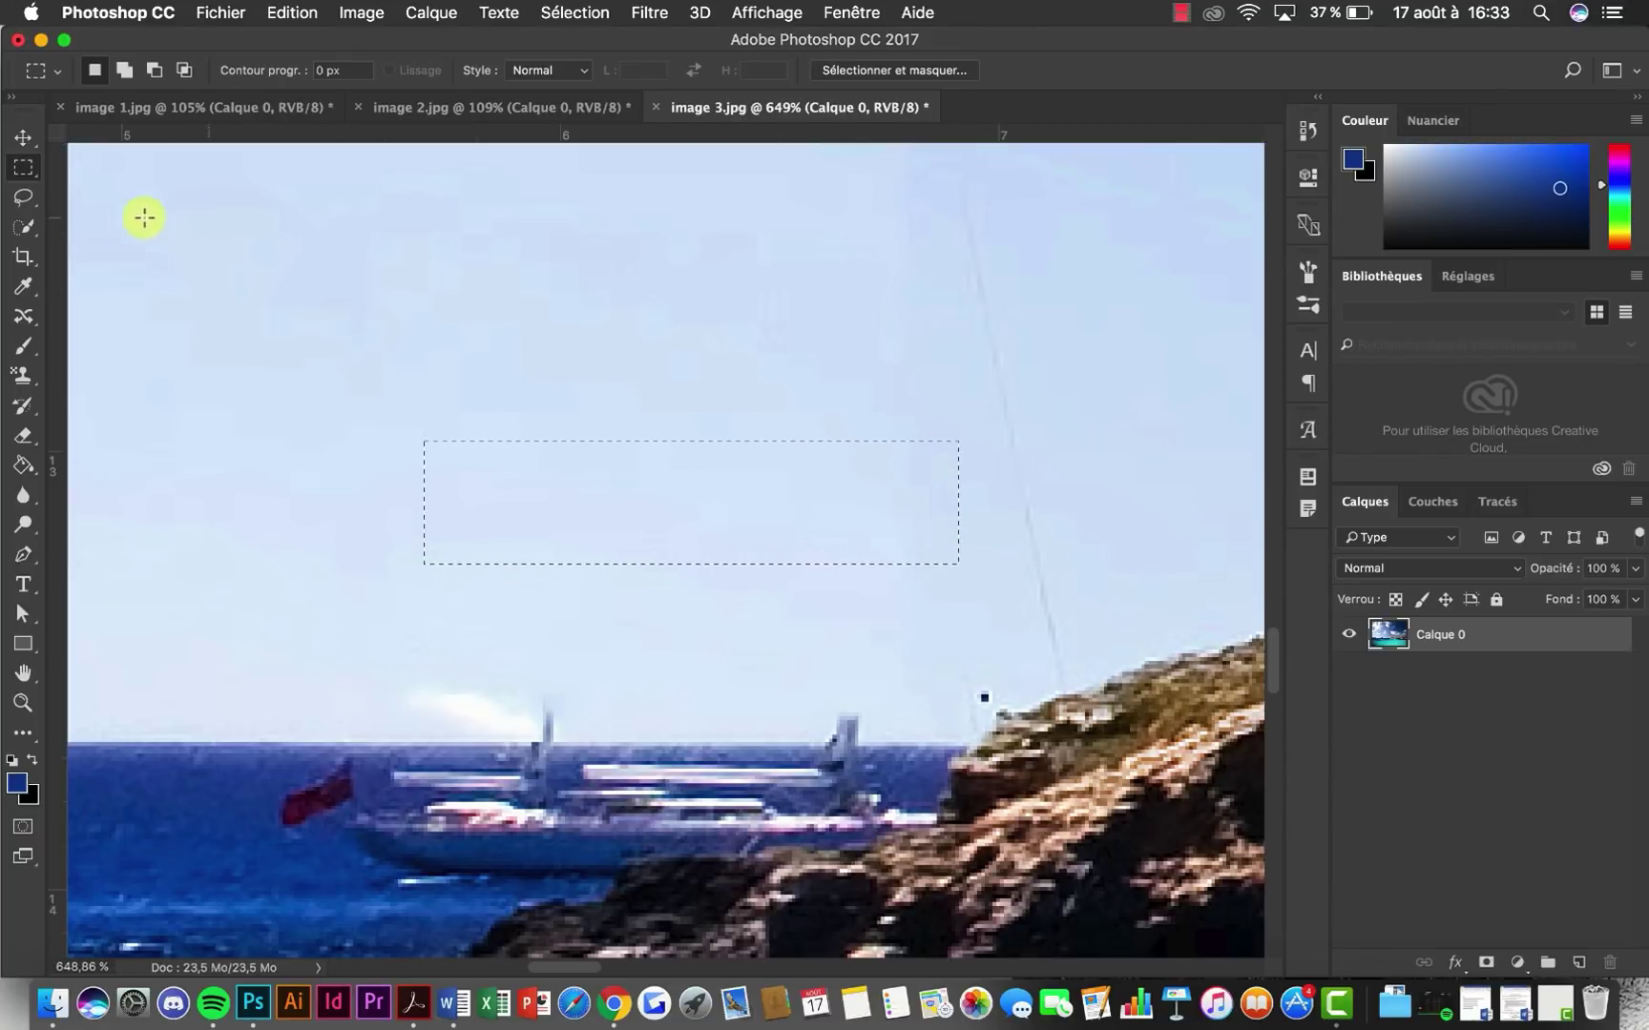
mouse_move(29, 317)
left_mouse_down()
mouse_move(125, 305)
mouse_move(132, 386)
left_mouse_up()
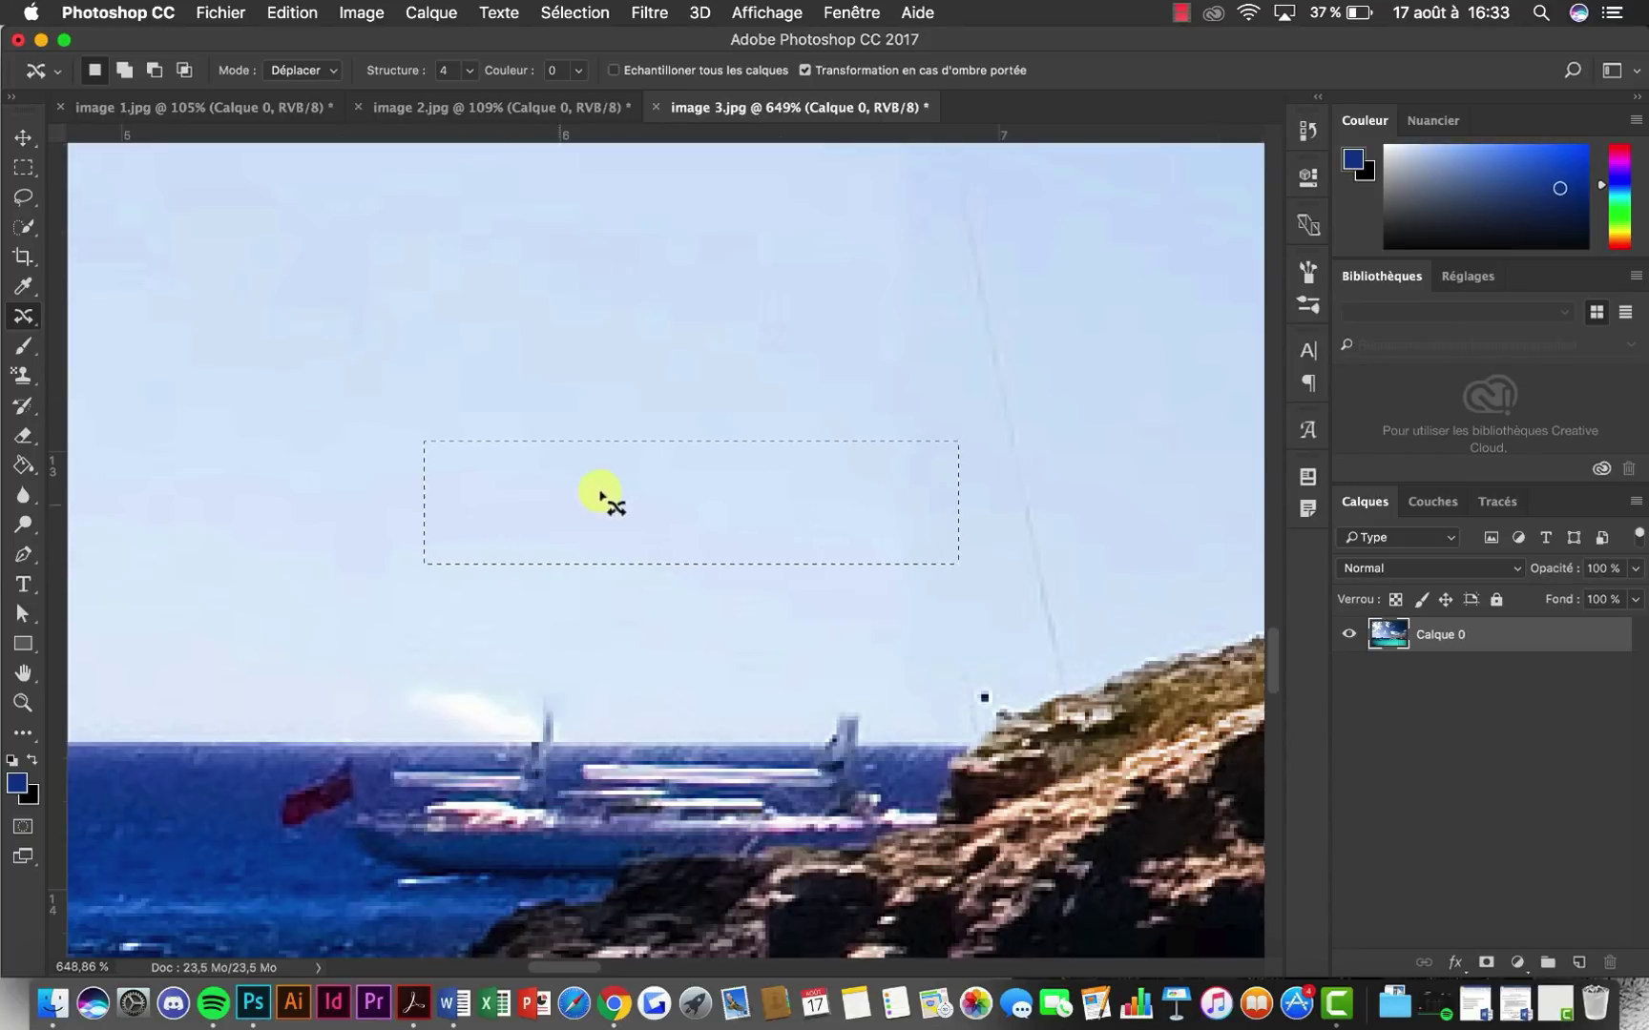
left_click_drag(611, 494, 574, 670)
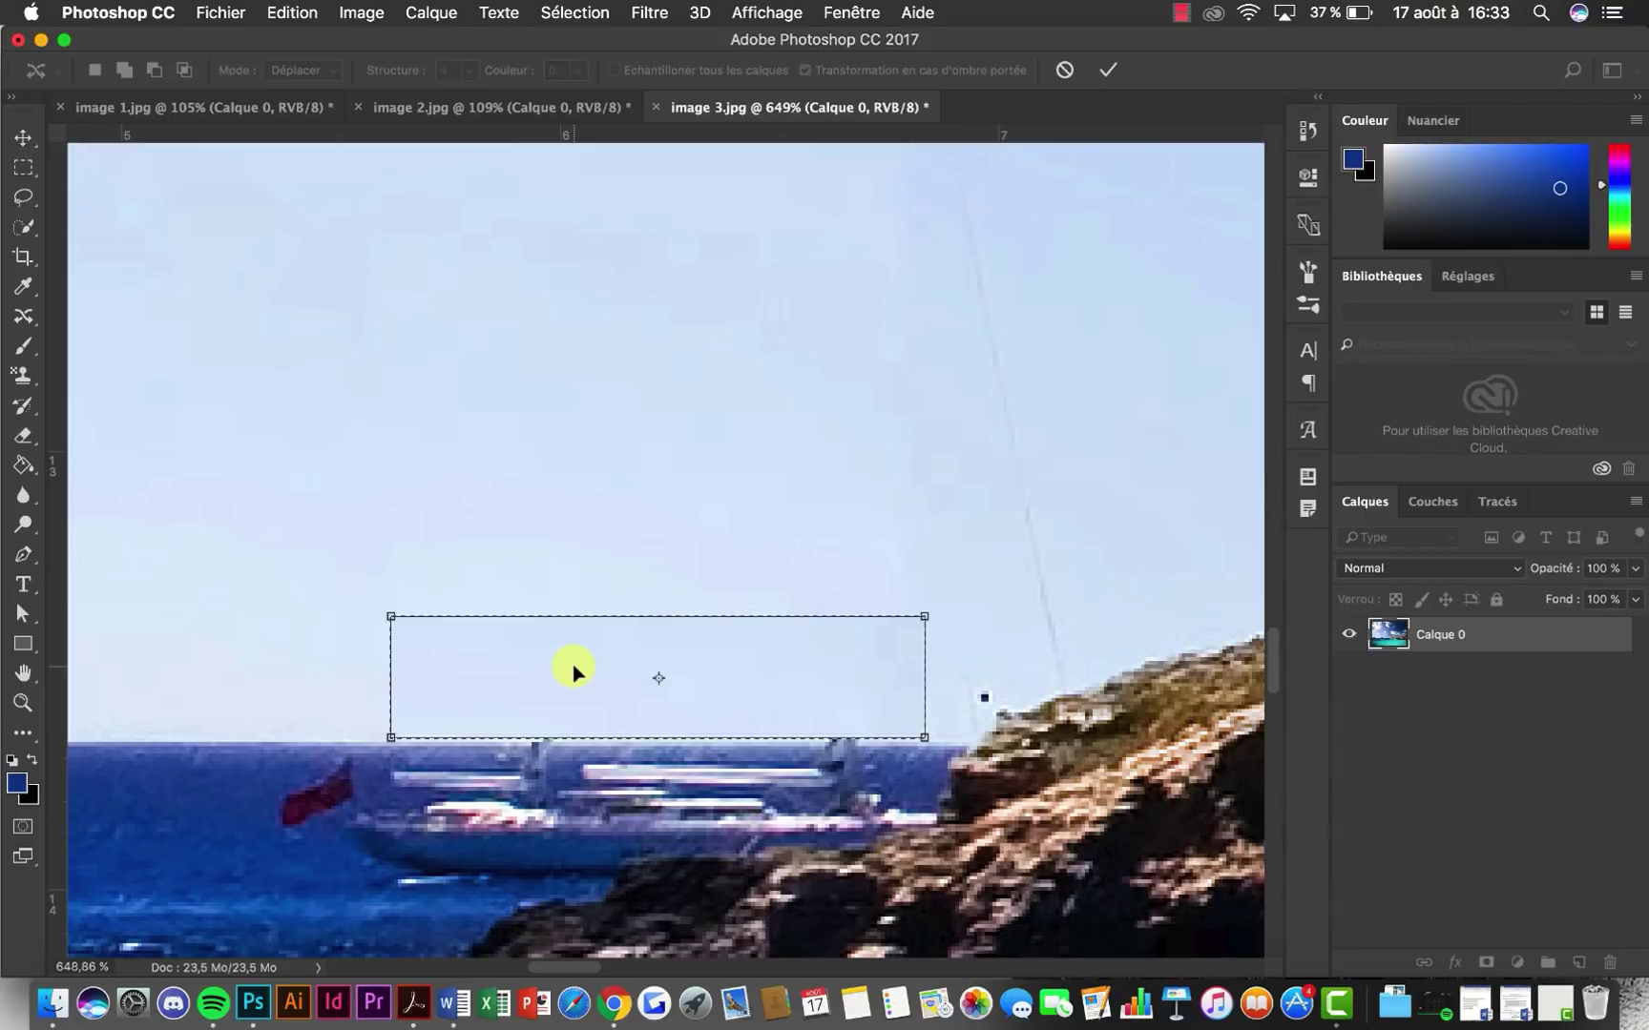
key("Return")
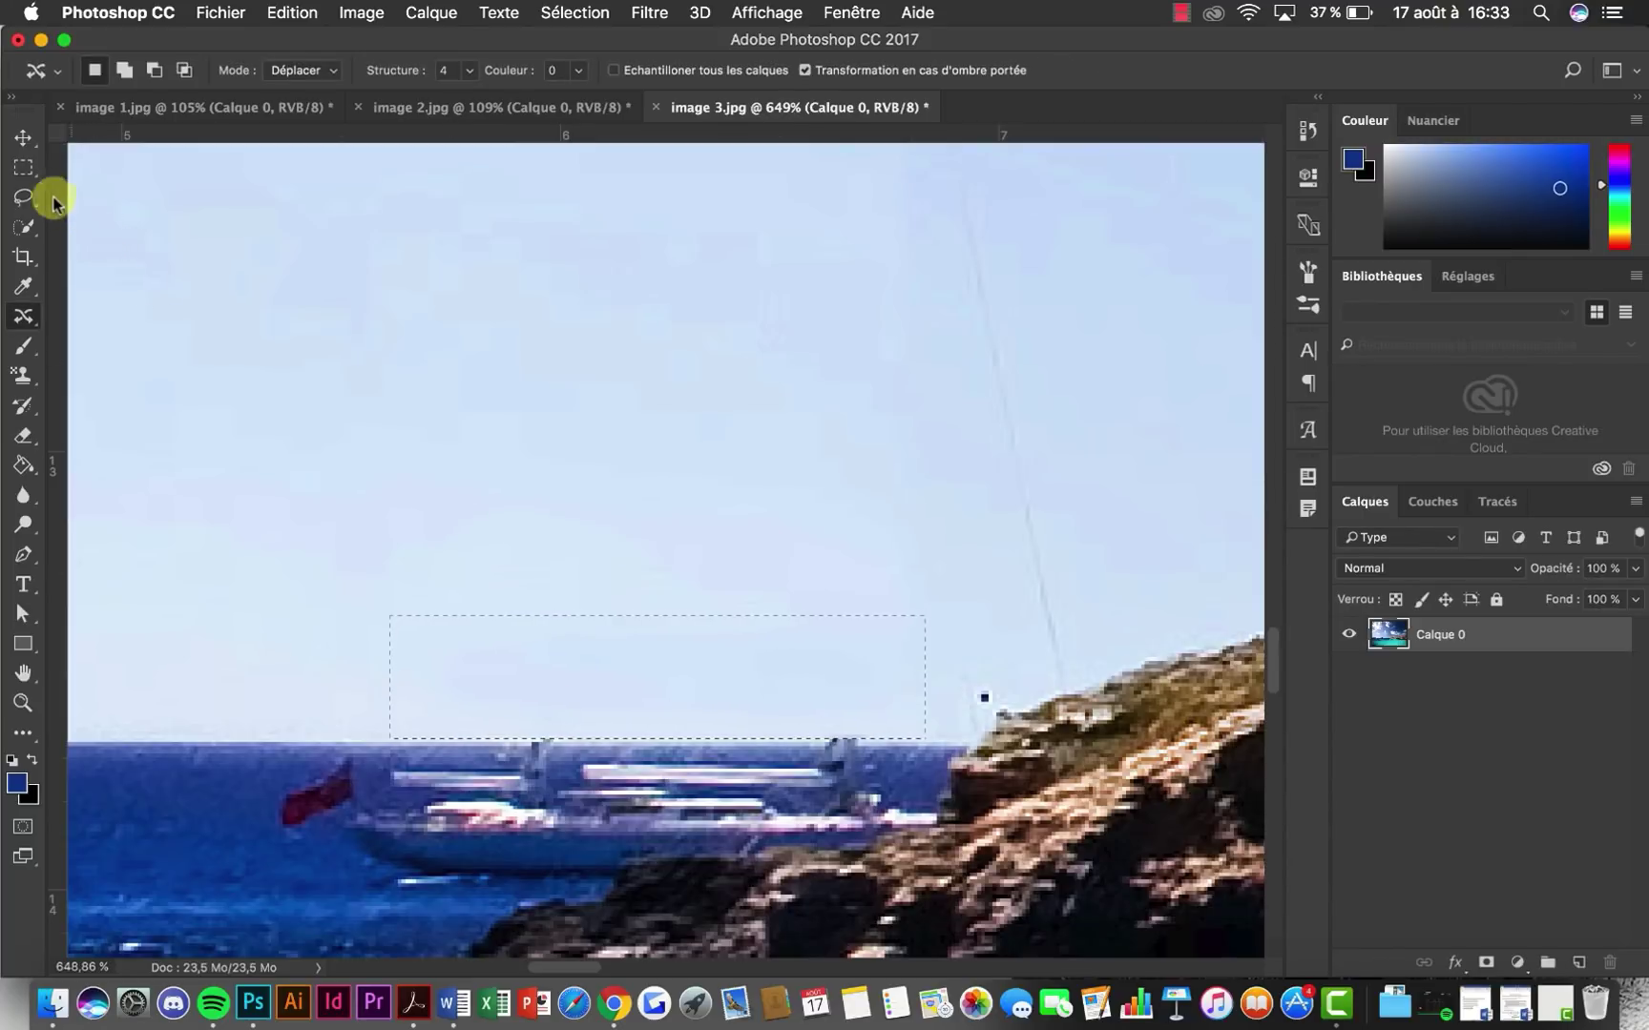
left_click(23, 167)
Examine the retouched sky above the sailboat's hull, both in the wide view of the photo and close up
scroll(534, 656, "down", 10)
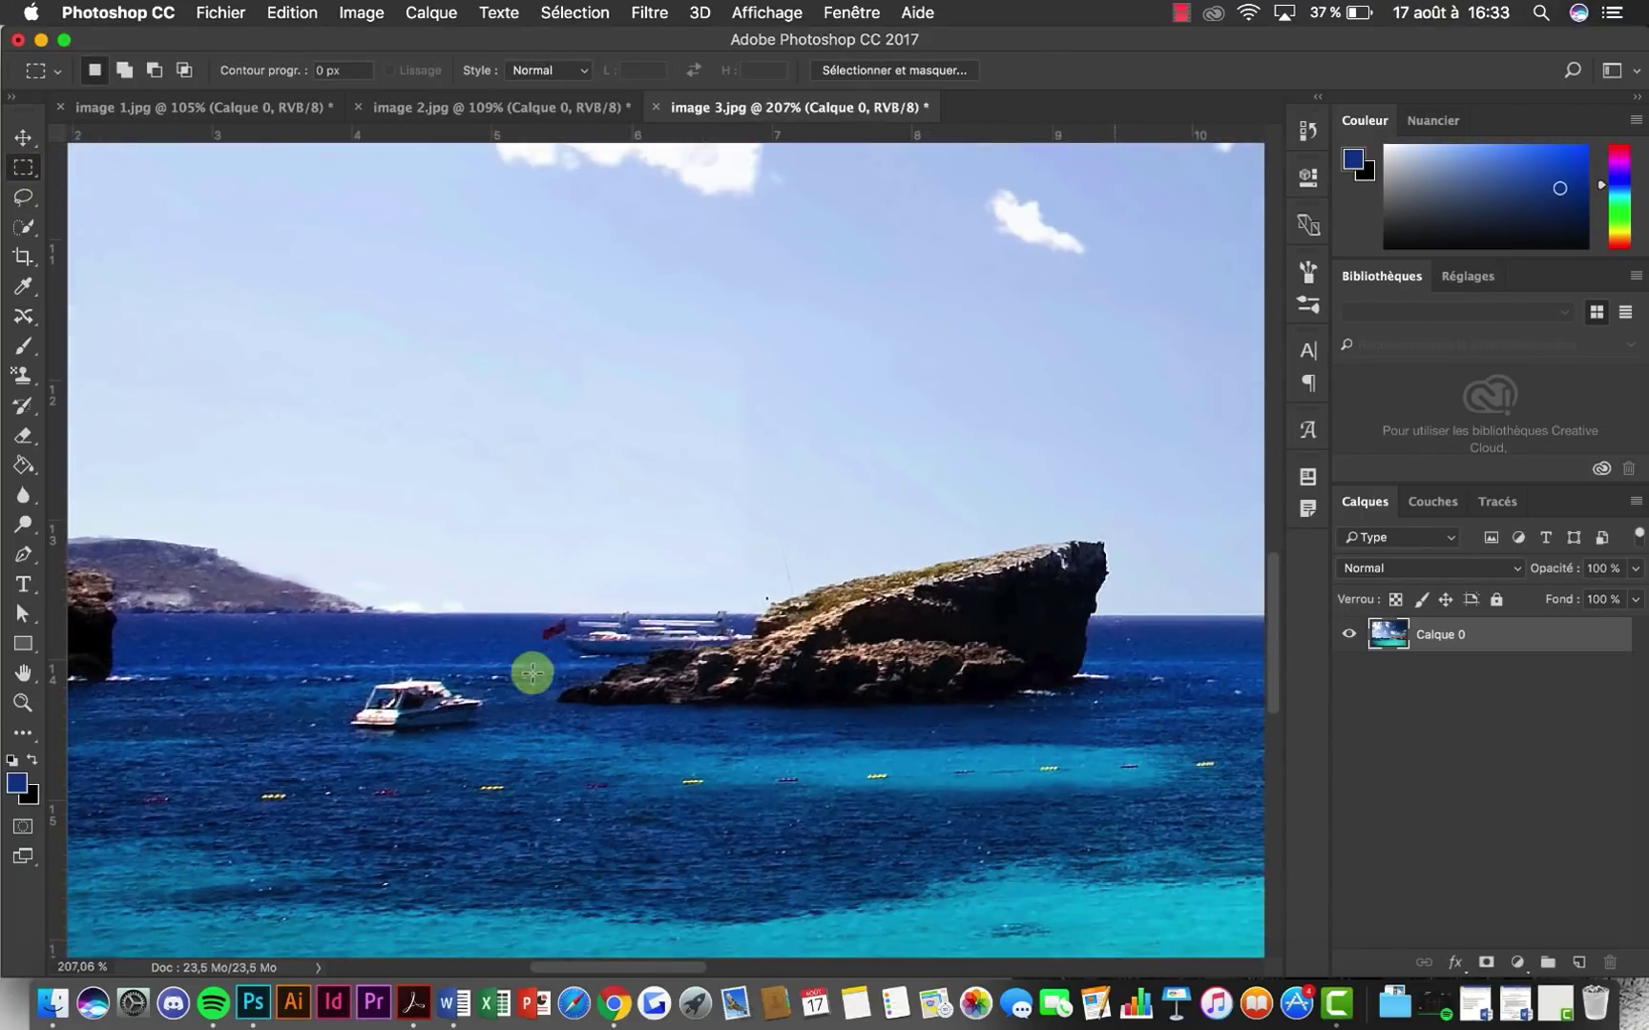
scroll(467, 713, "down", 2)
scroll(446, 714, "up", 5)
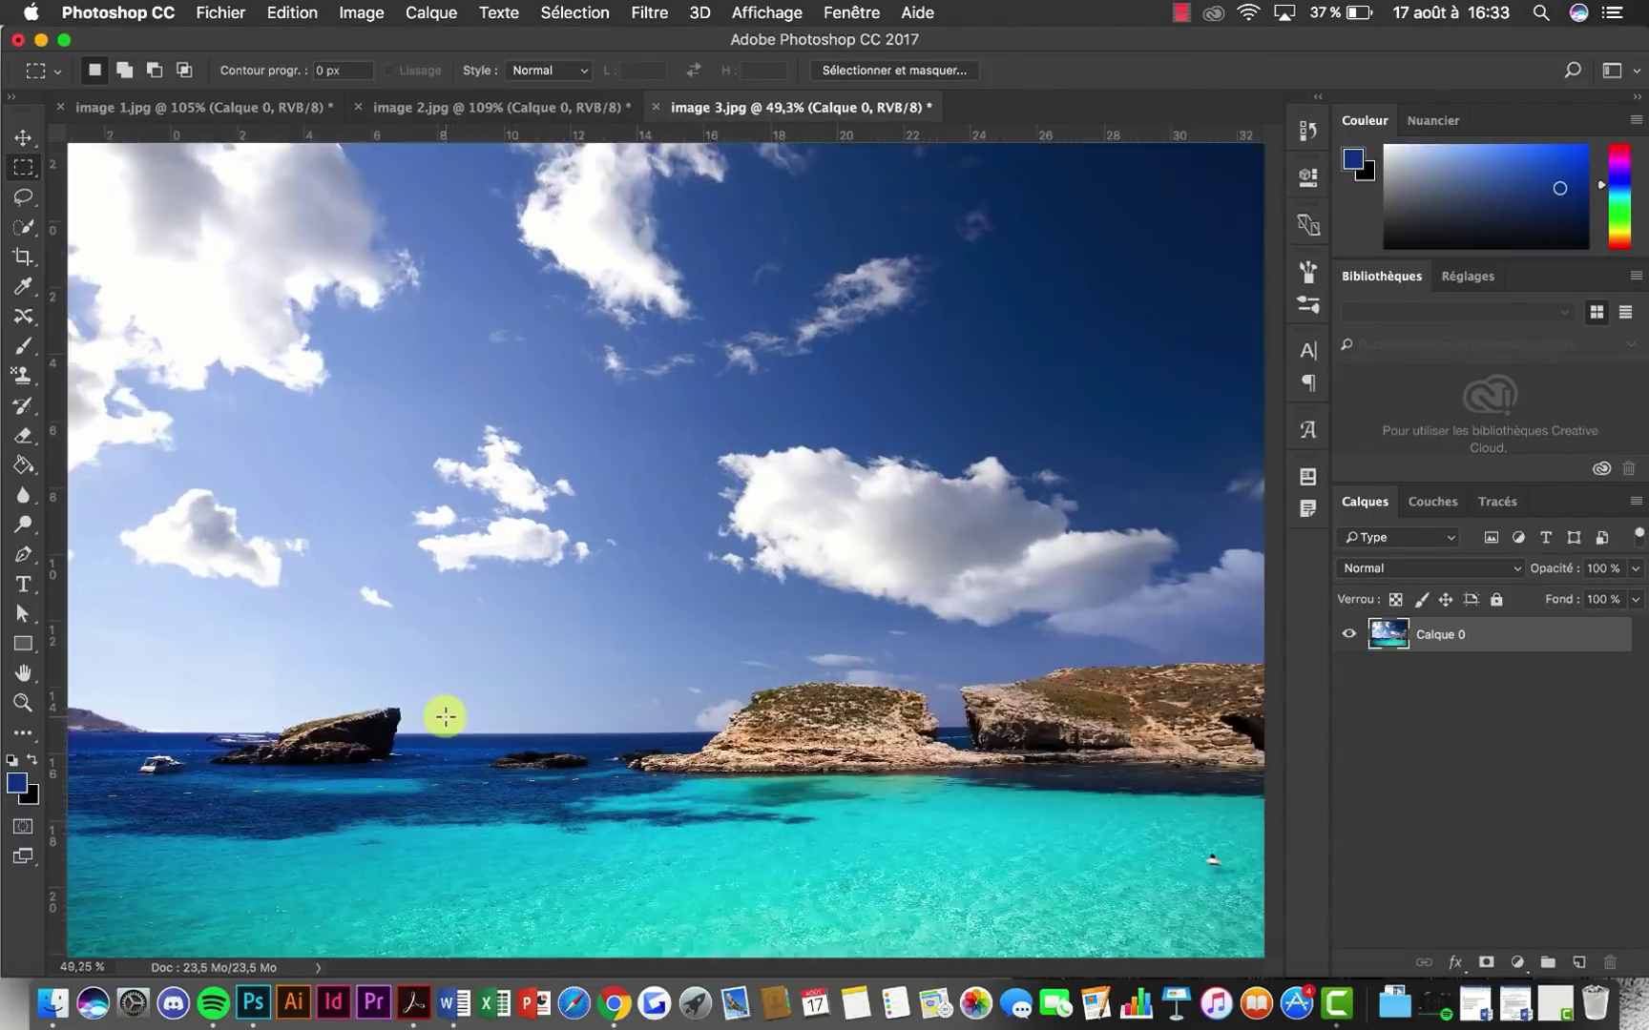
scroll(445, 715, "up", 6)
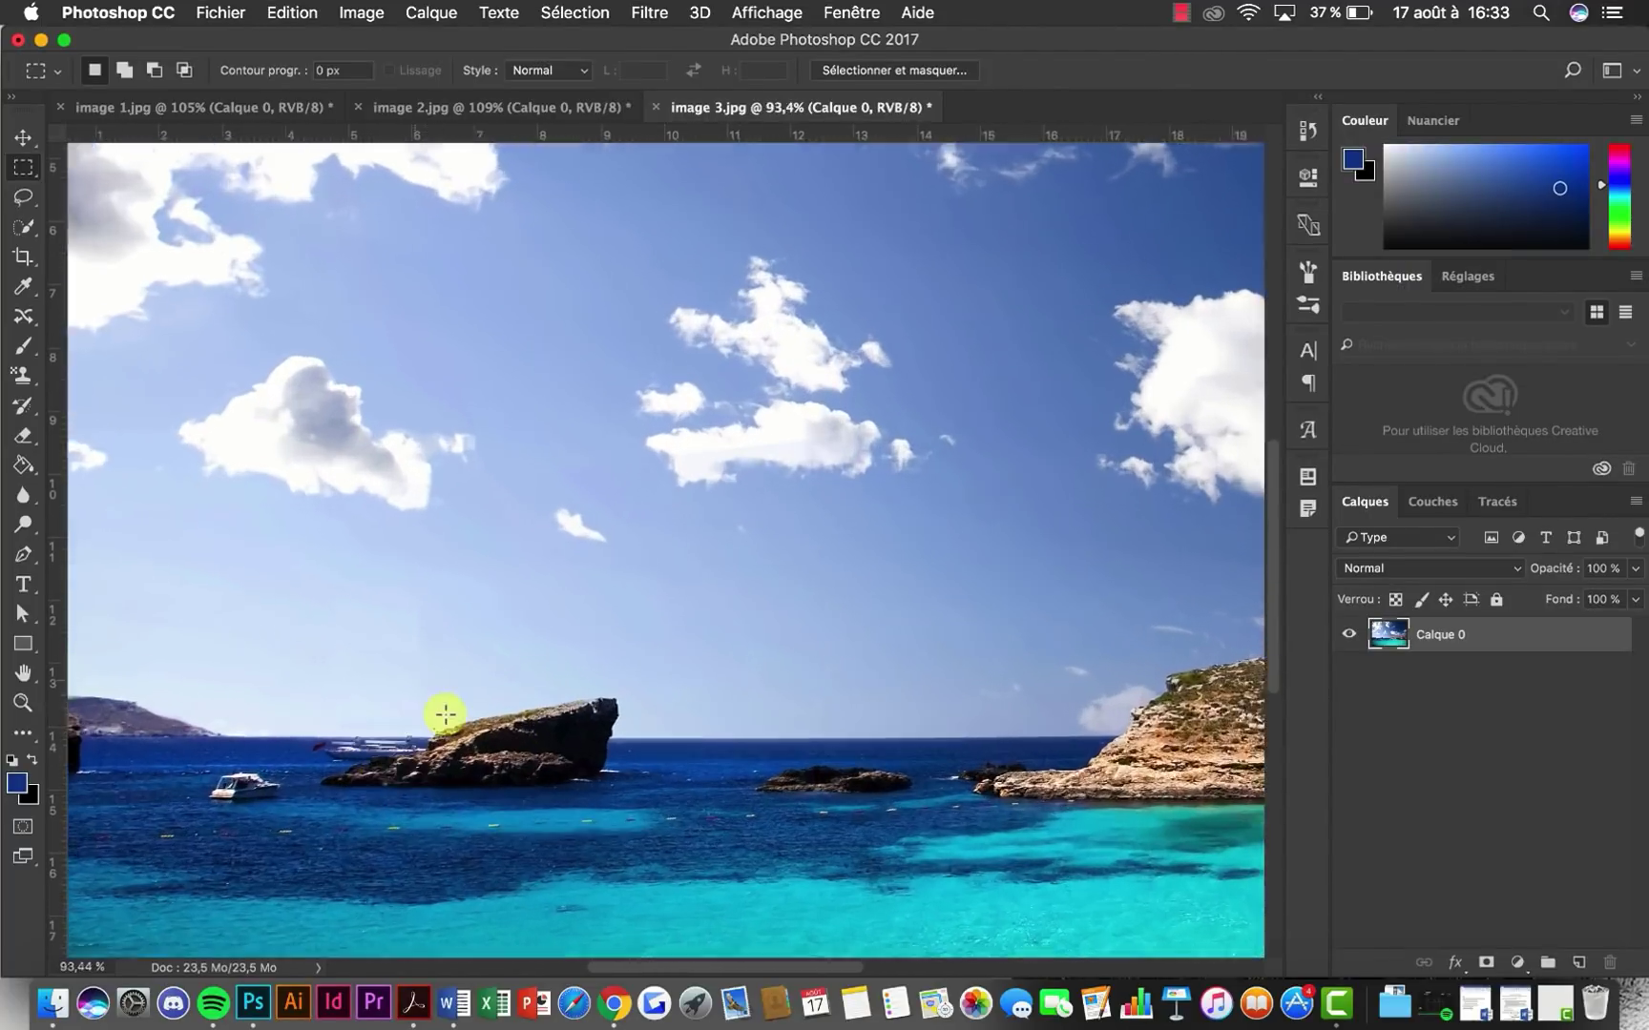
scroll(439, 708, "up", 4)
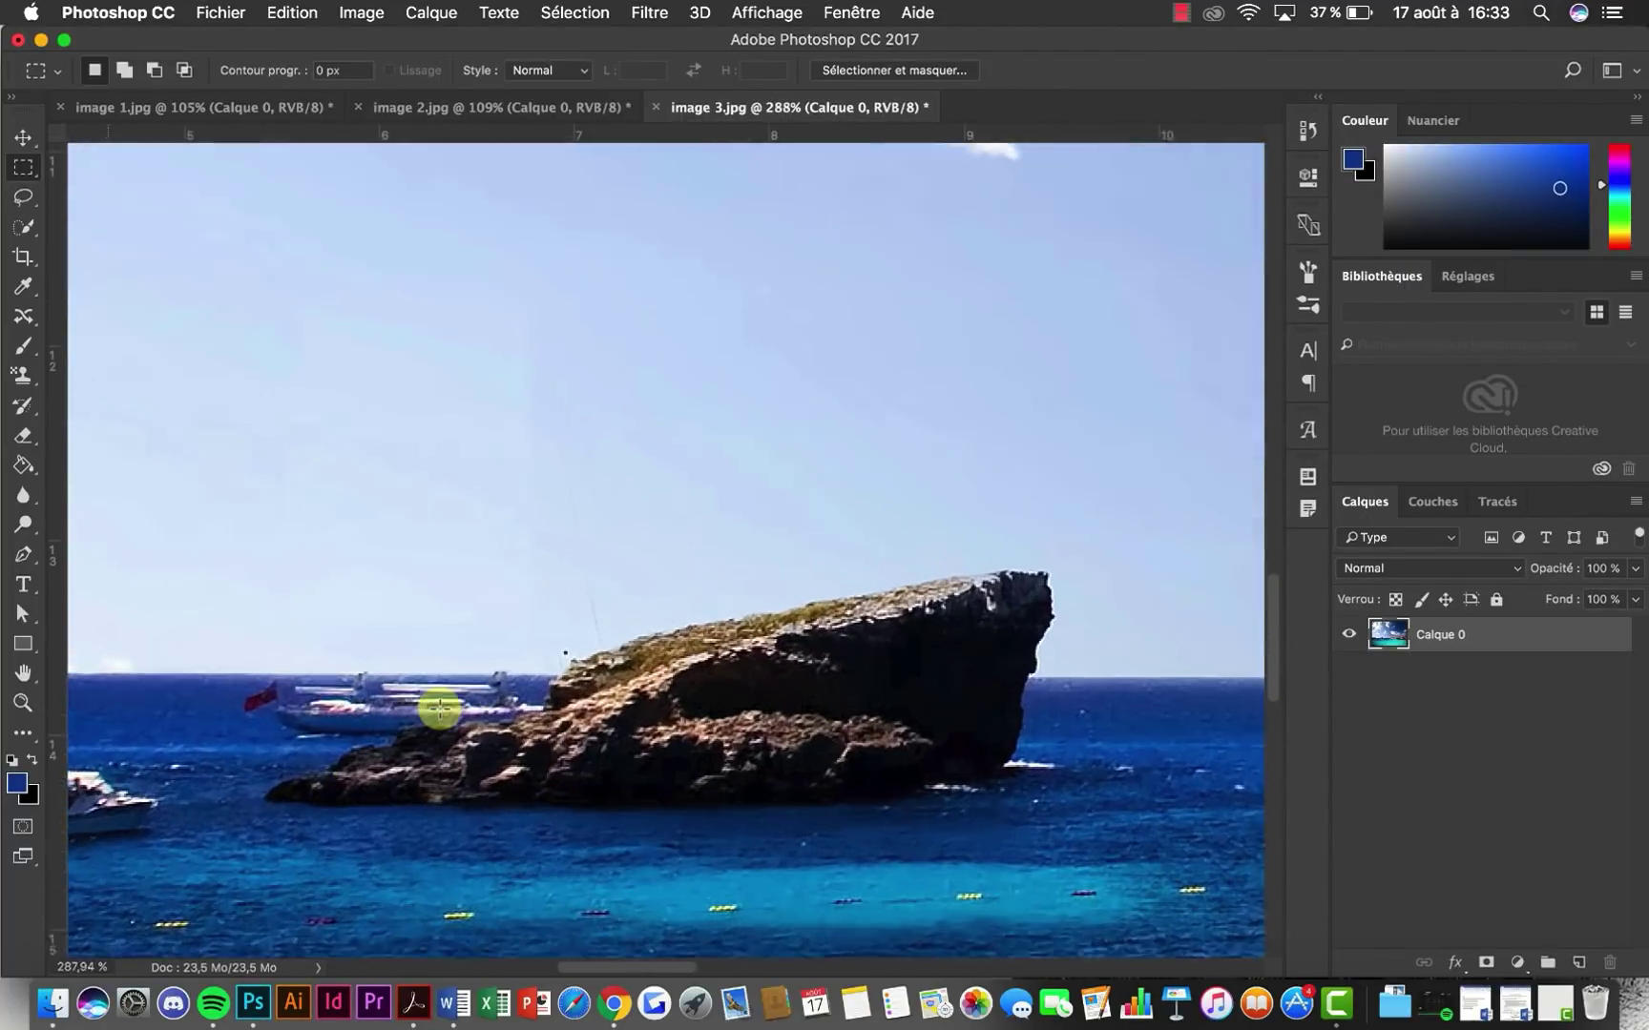
scroll(471, 737, "down", 6)
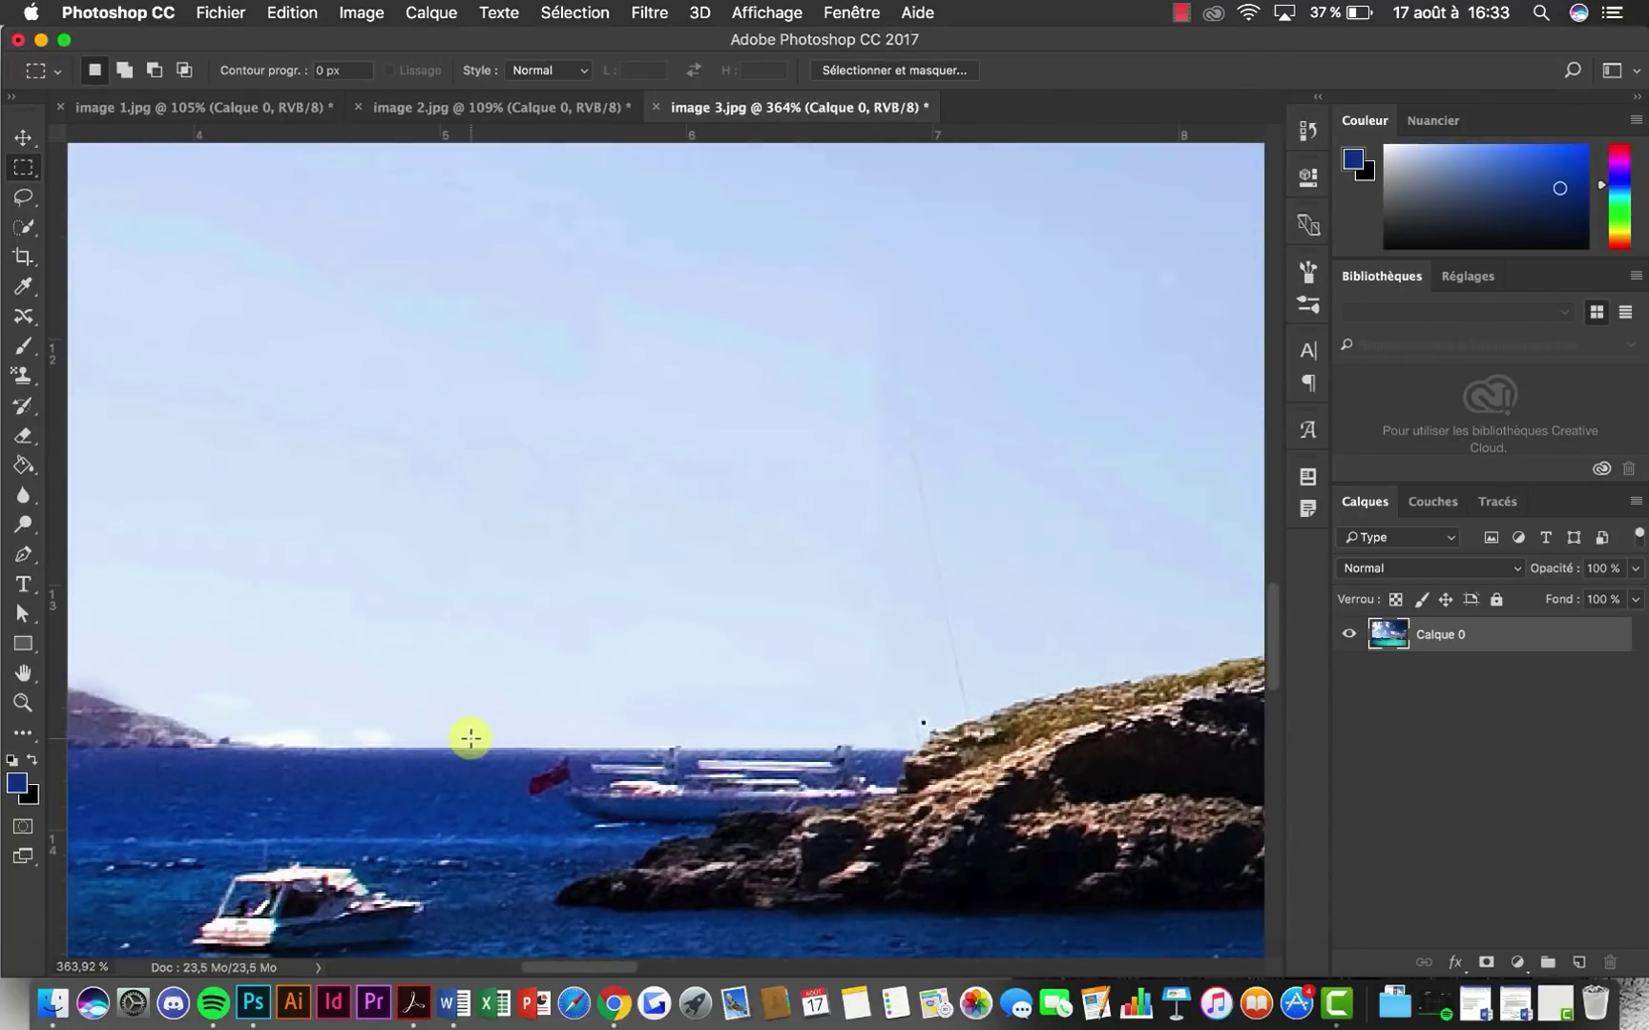
scroll(586, 682, "up", 5)
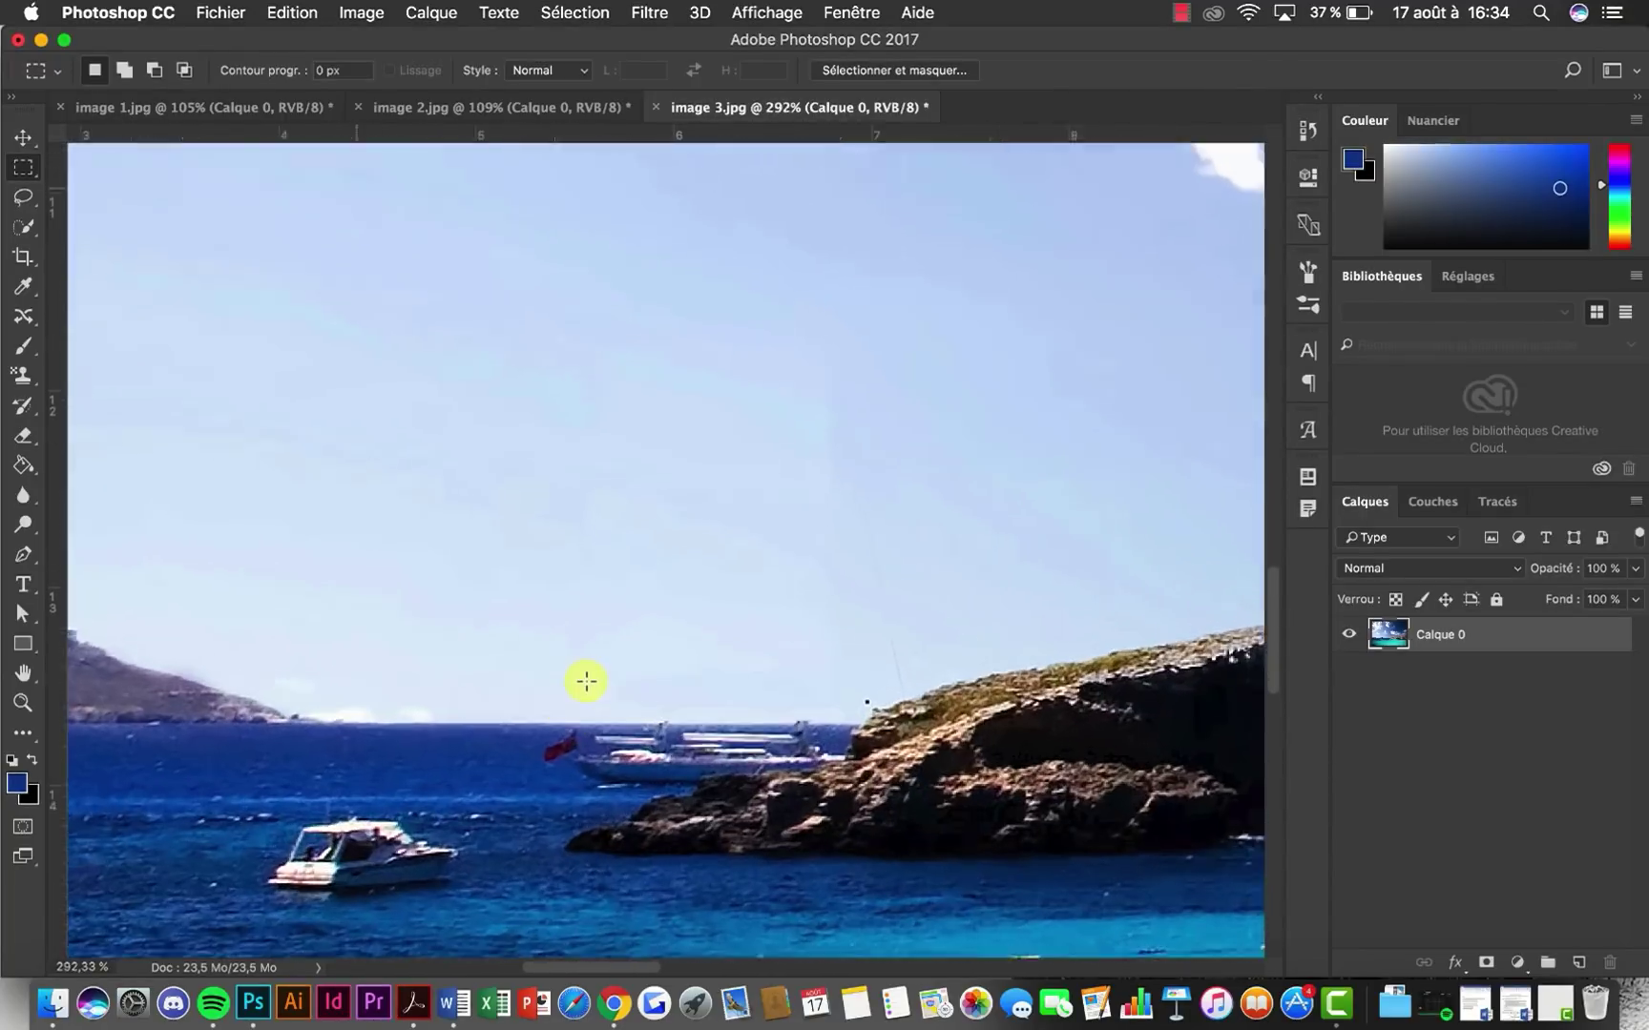
Remove the thin slanted line left in the sky above the rocky islet using the Spot Healing Brush at 16 px
scroll(487, 722, "up", 3)
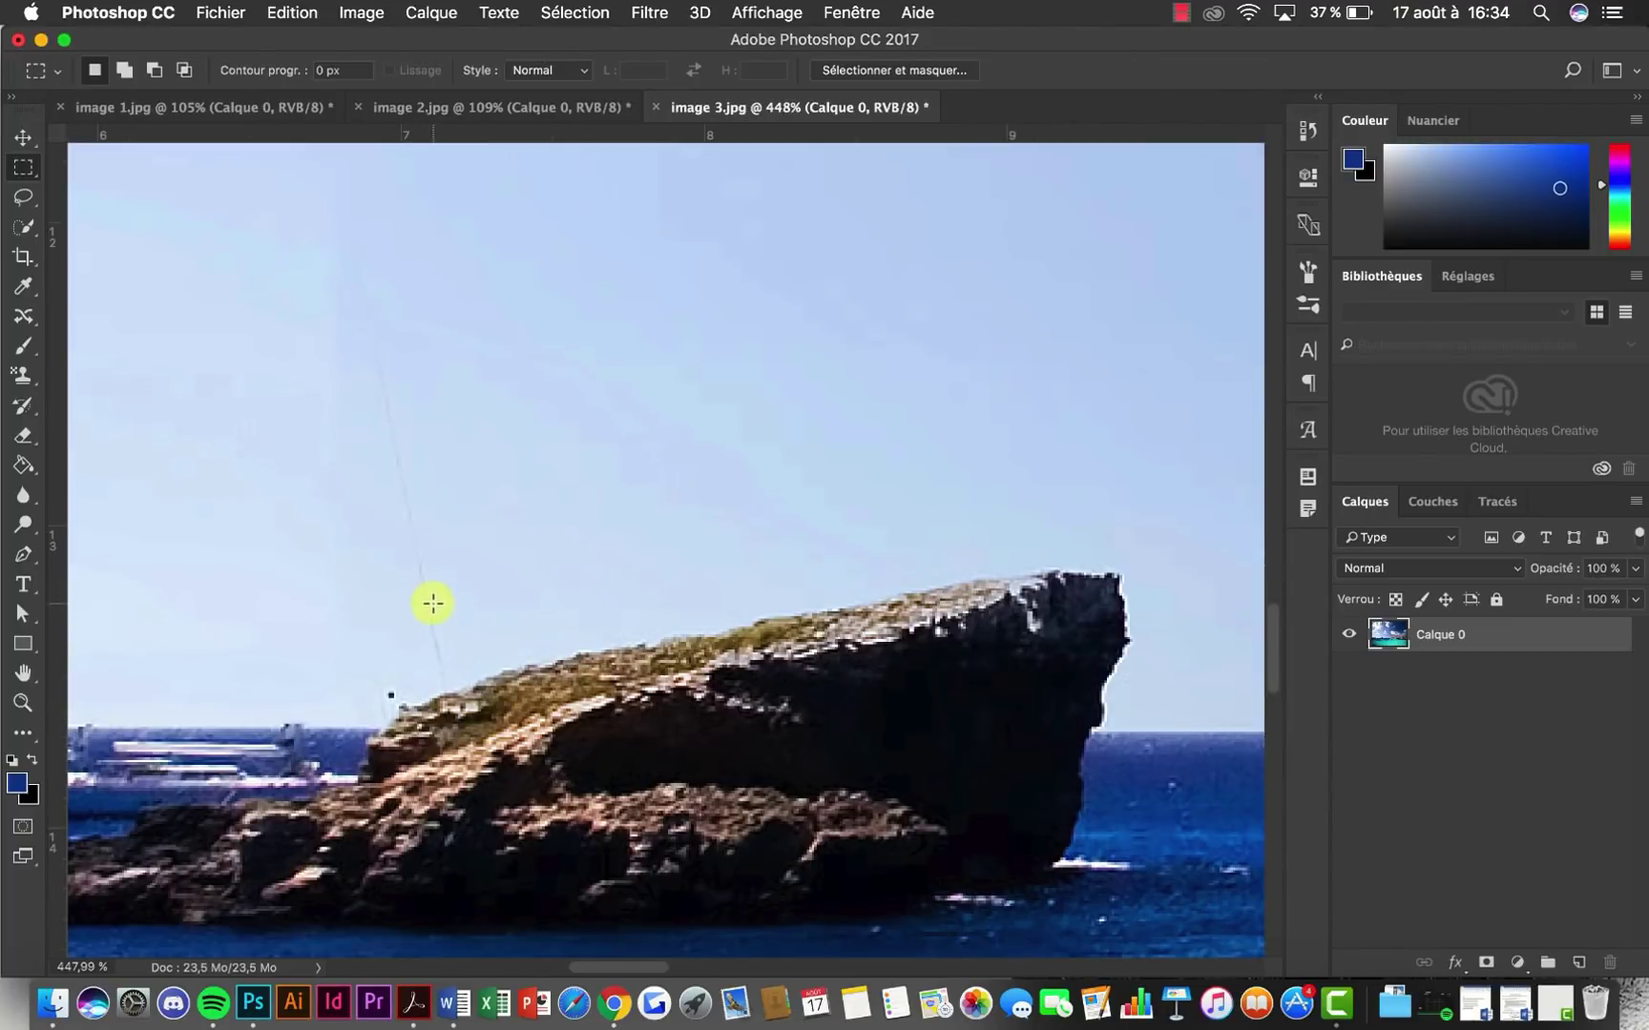
left_click(21, 315)
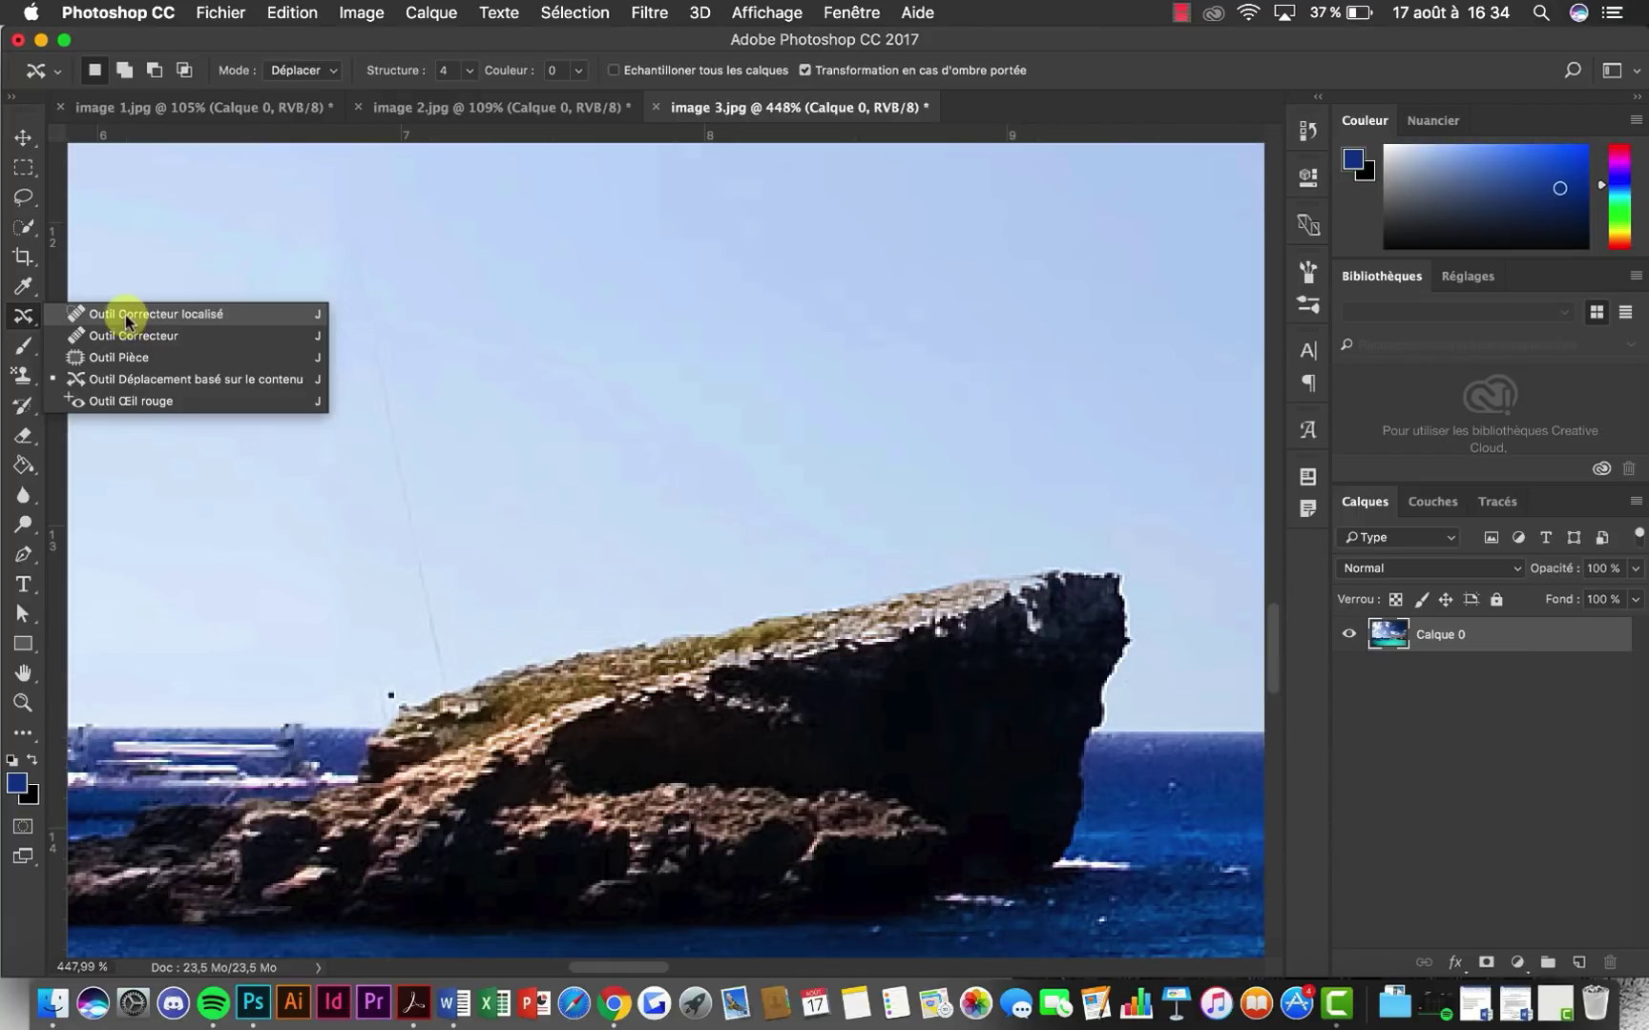
left_click(126, 317)
left_click(99, 70)
left_click_drag(67, 133, 55, 133)
left_click_drag(358, 296, 435, 676)
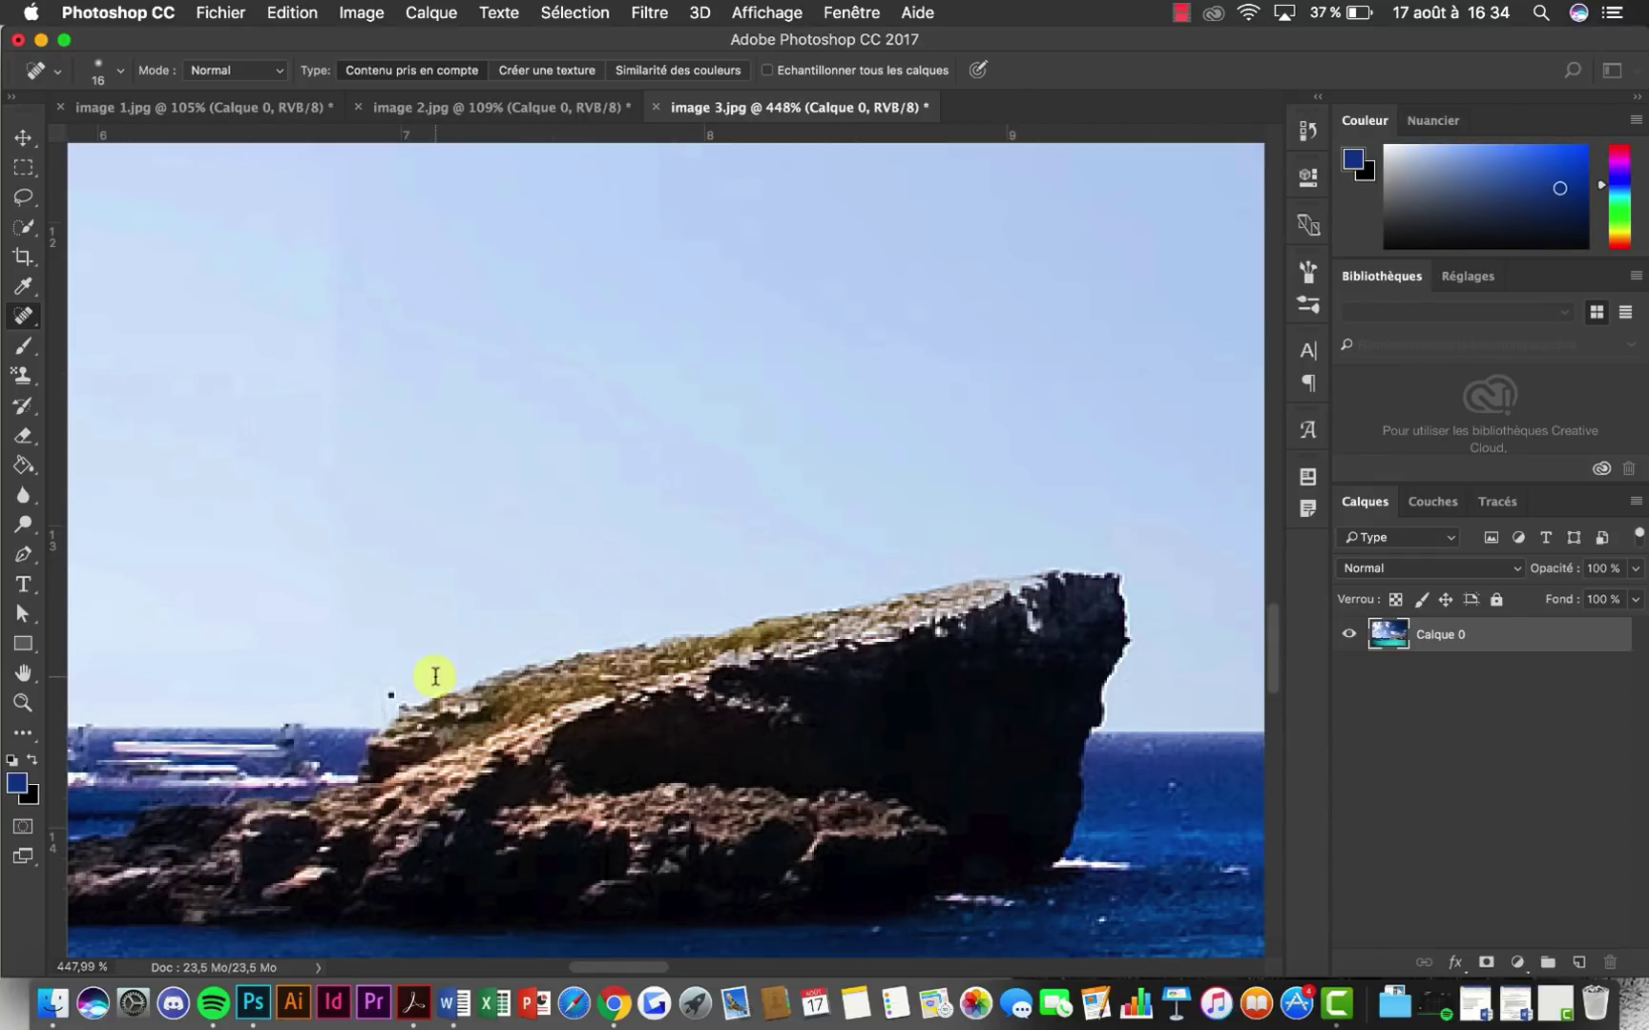
scroll(423, 574, "down", 5)
Remove the dark dot in the sky beside the islet's grassy edge using the Spot Healing Brush at 7 px
scroll(559, 710, "up", 8)
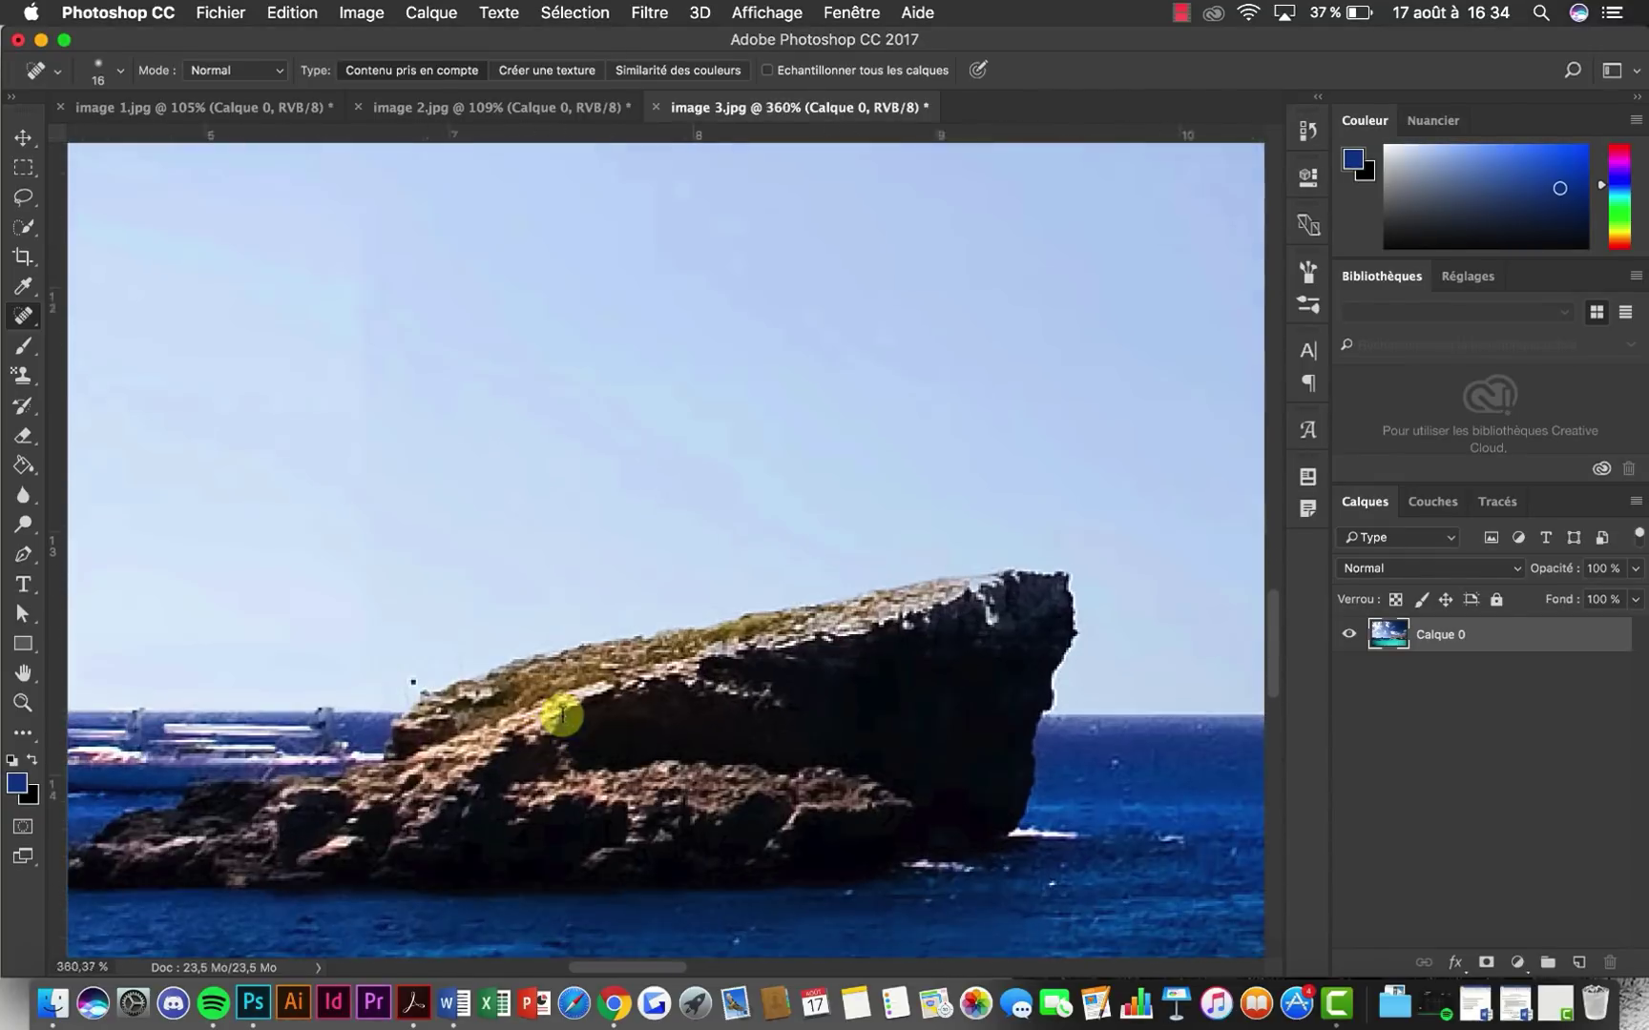
scroll(562, 713, "up", 4)
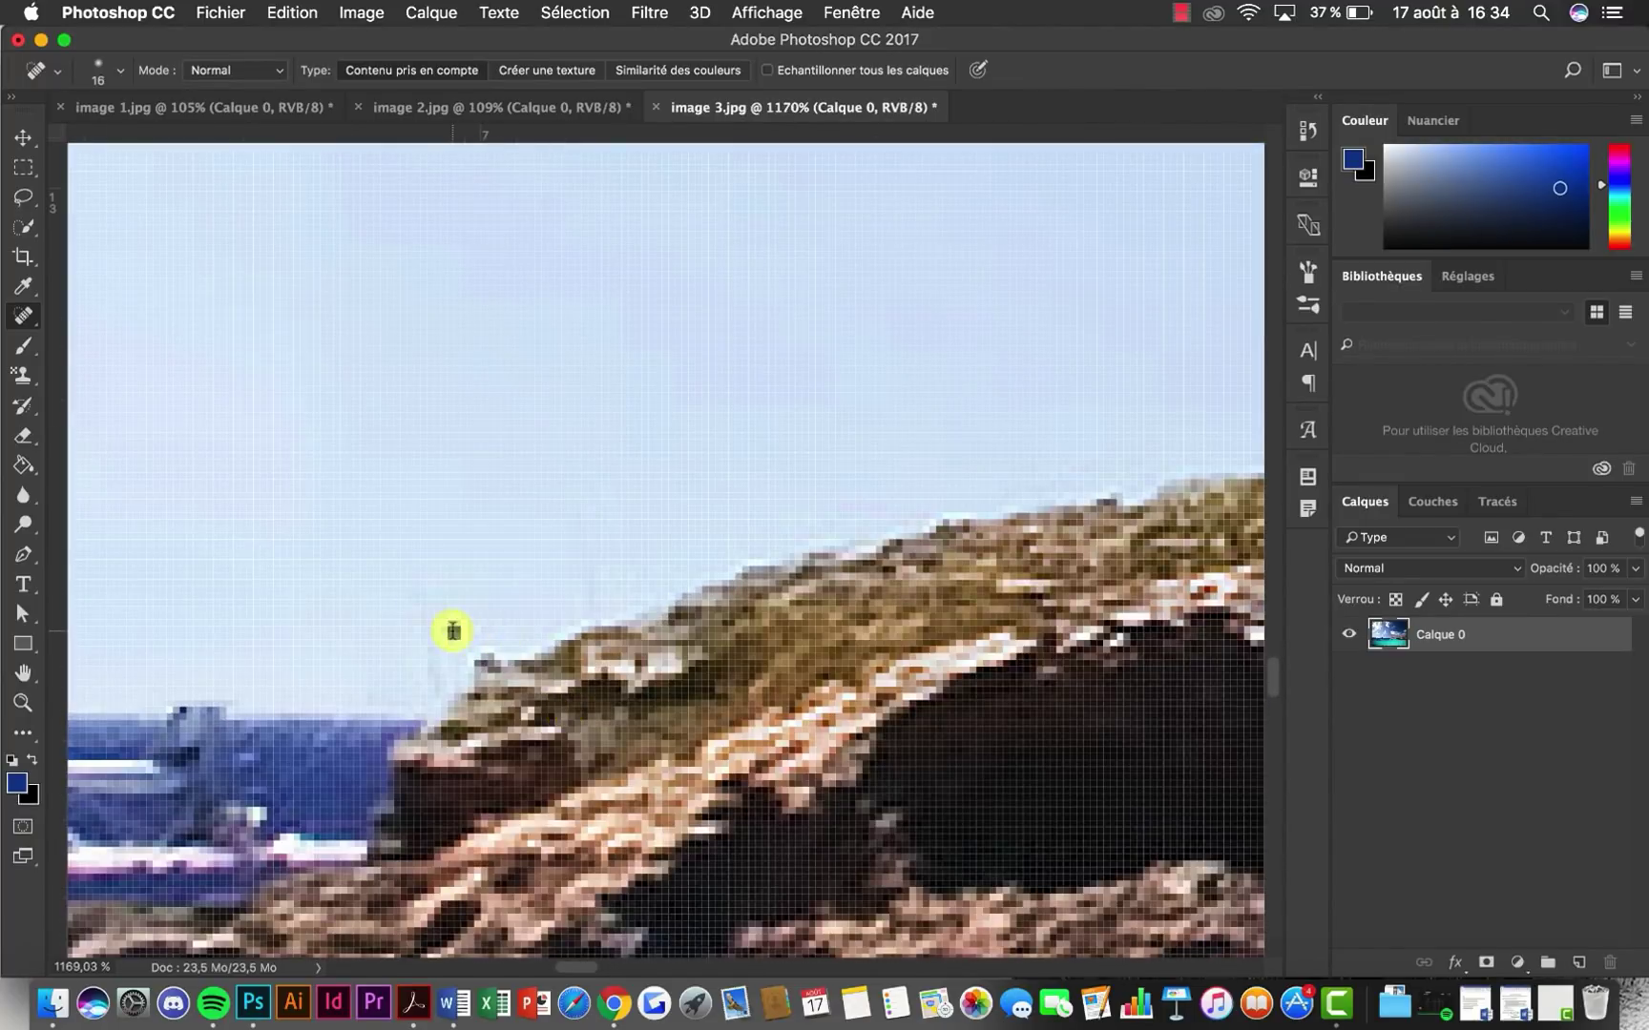
left_click(95, 70)
left_click_drag(57, 133, 46, 133)
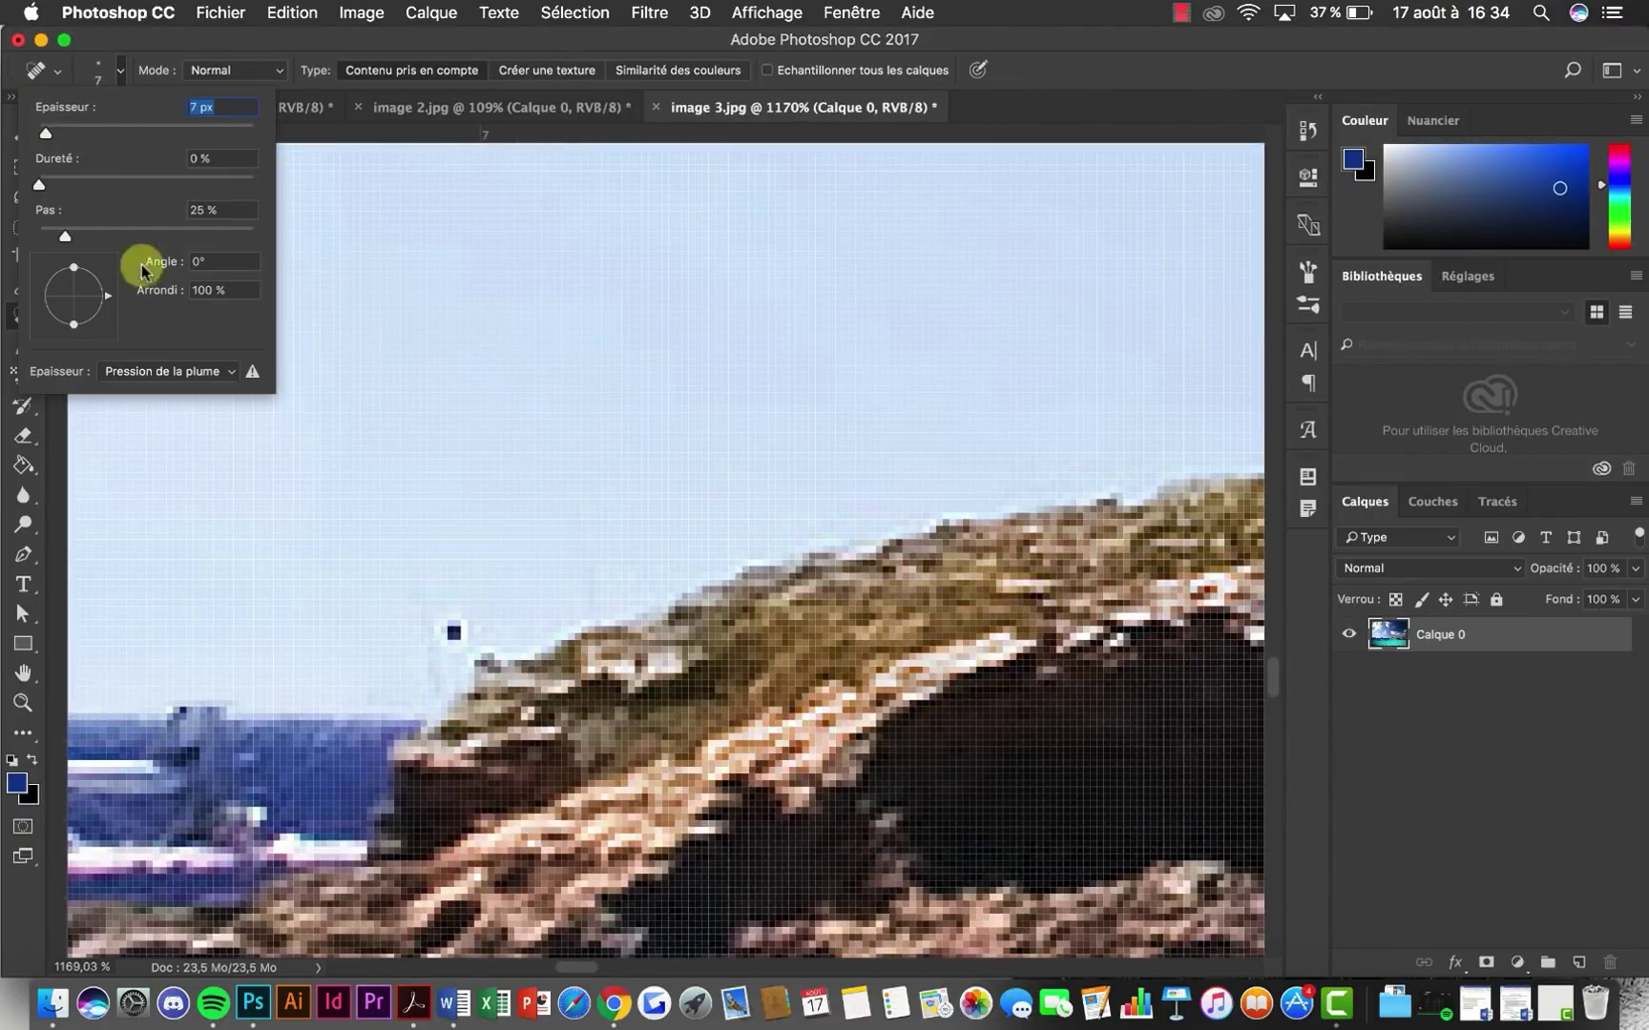
left_click_drag(452, 637, 464, 610)
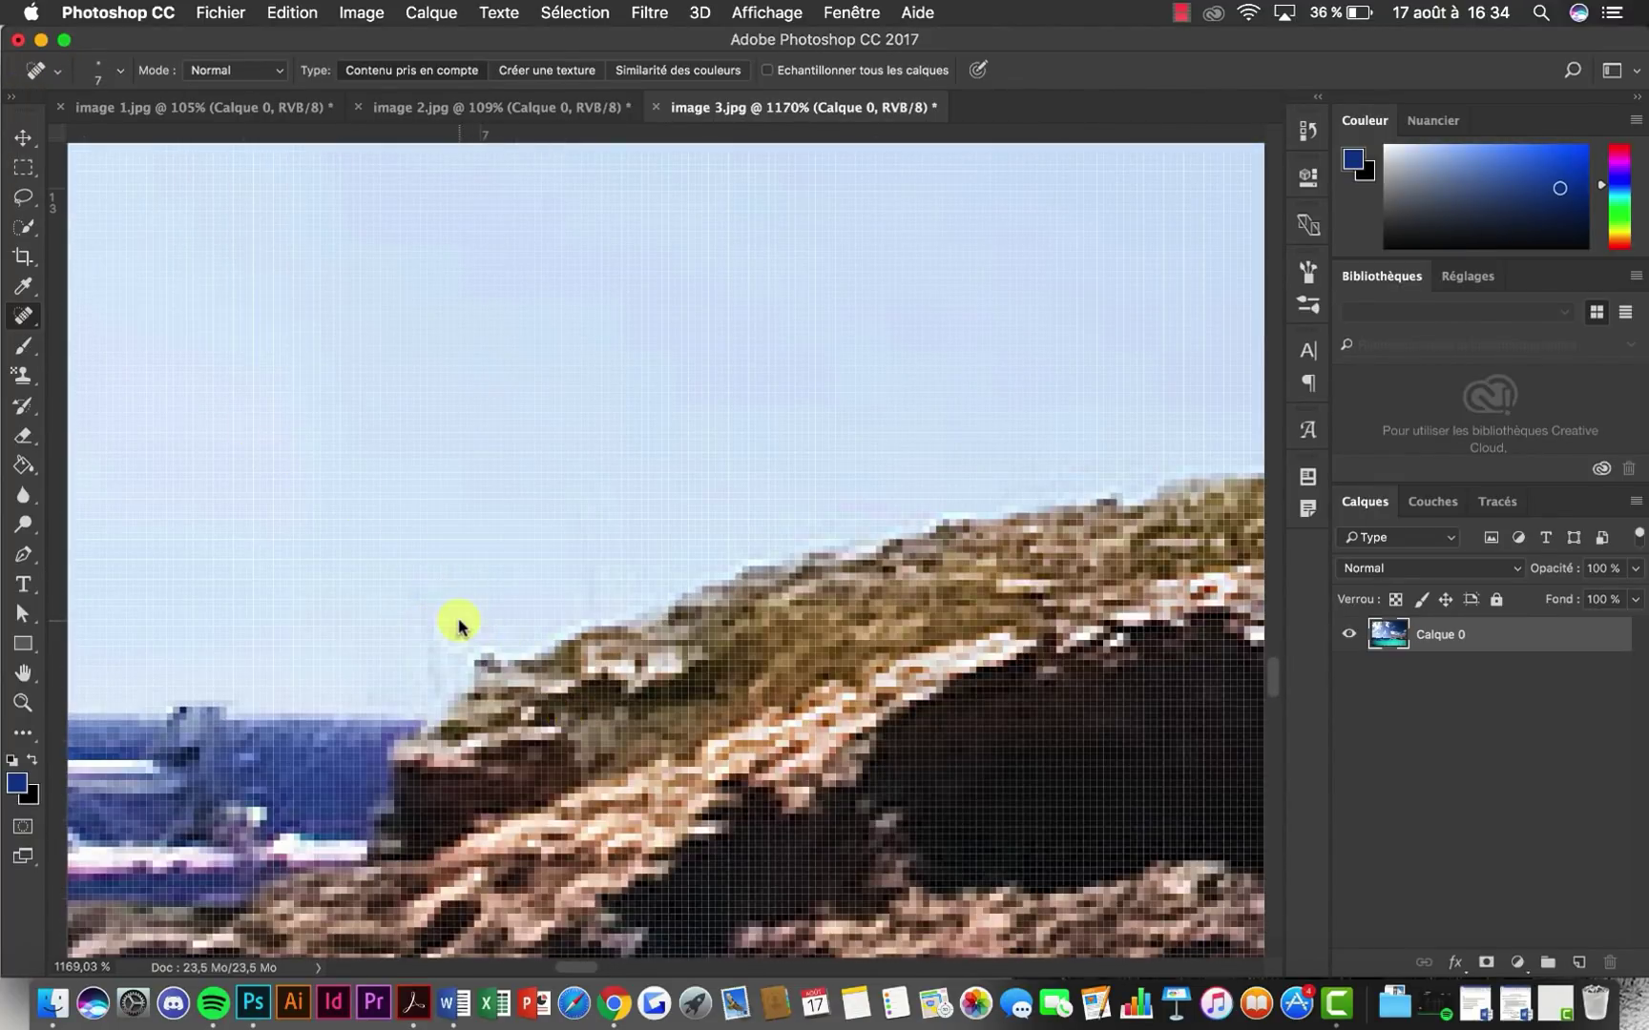
scroll(540, 648, "down", 10)
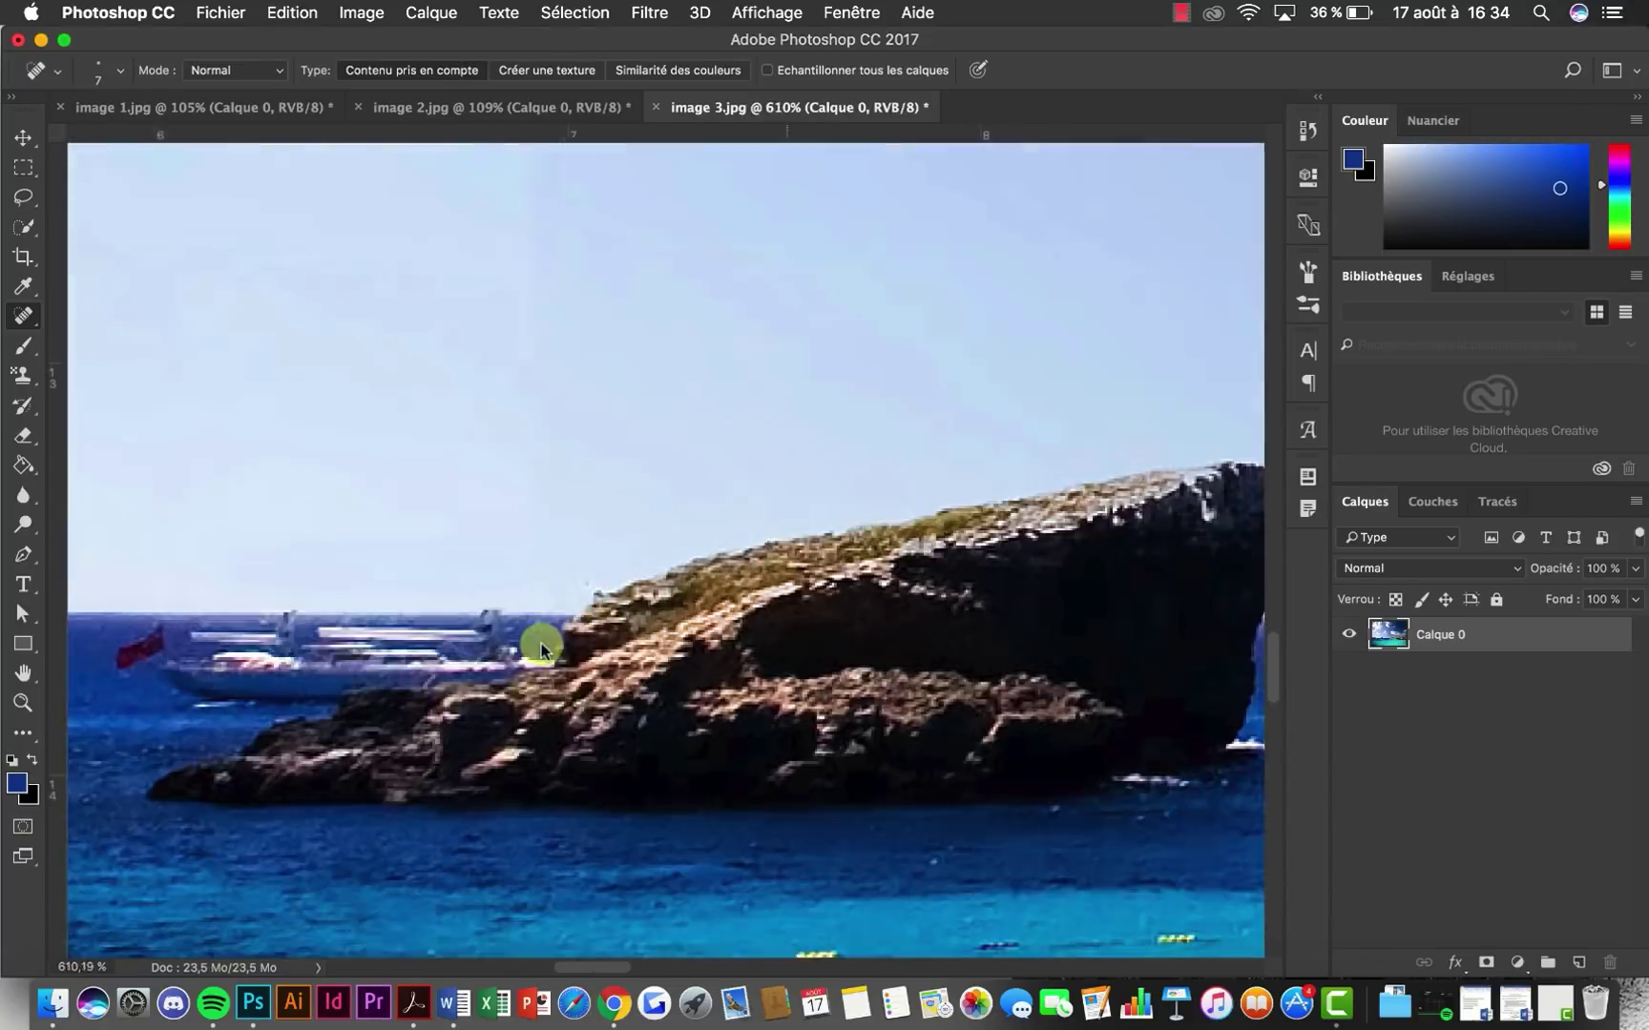
Outline the sailboat's hull and red flag with the Content-Aware Move tool, following the rock's upper edge and the horizon
scroll(642, 665, "up", 10)
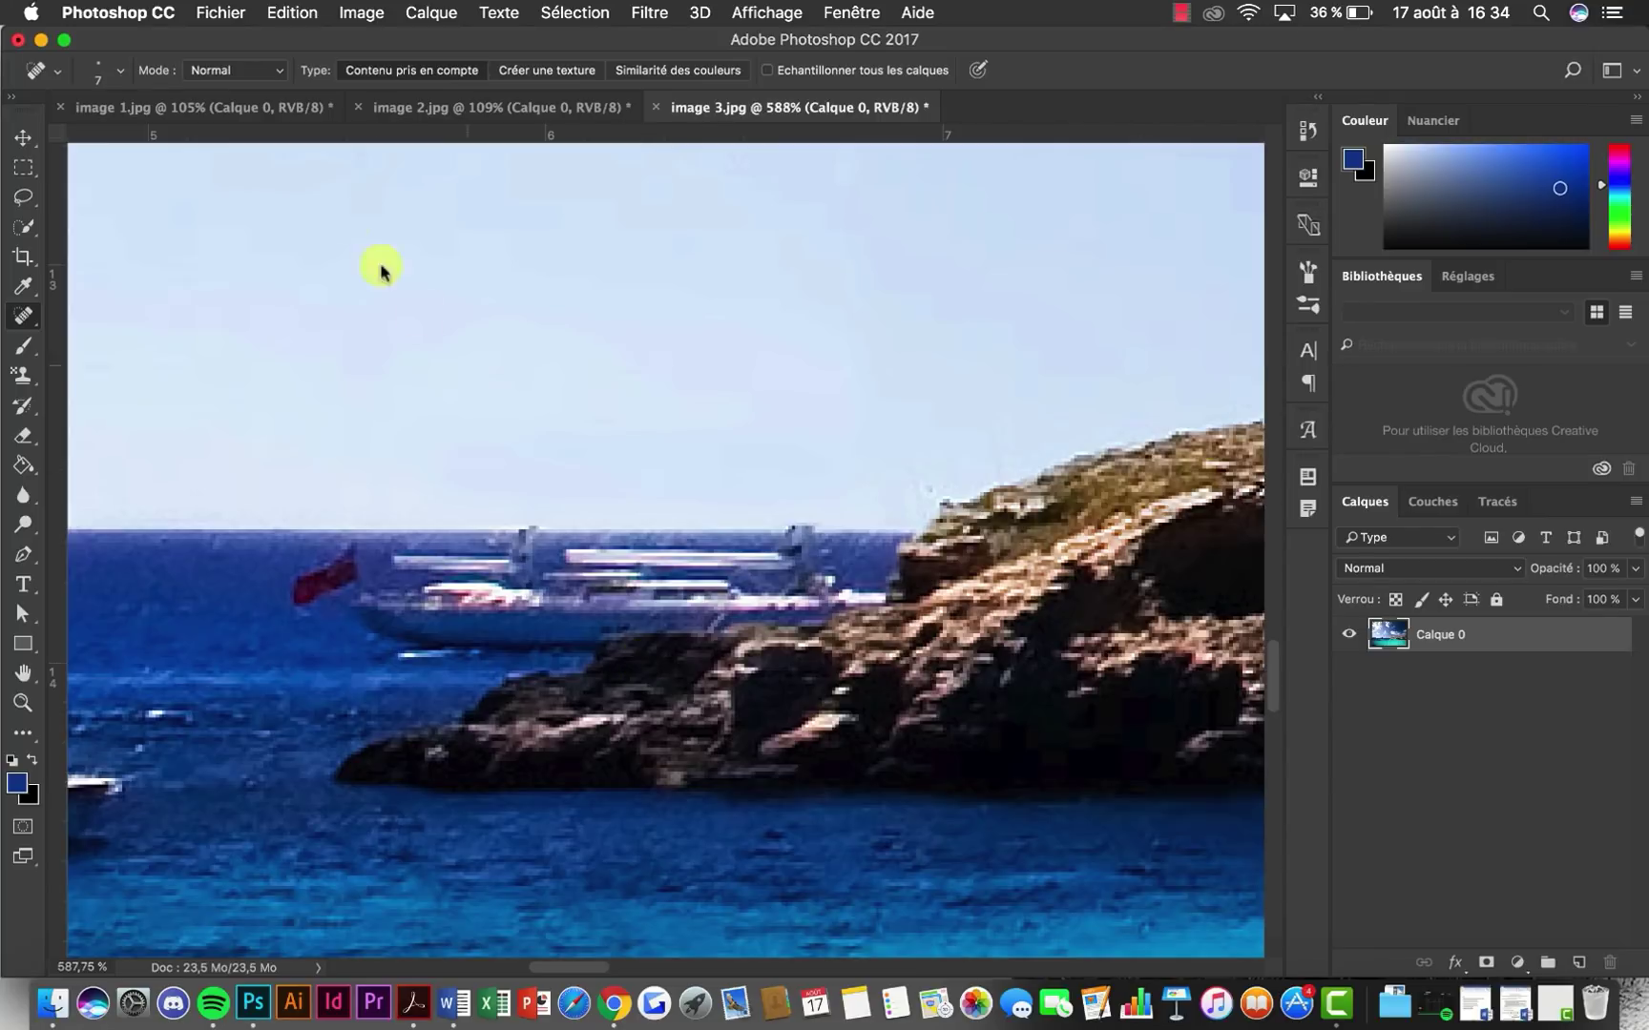
left_click(22, 165)
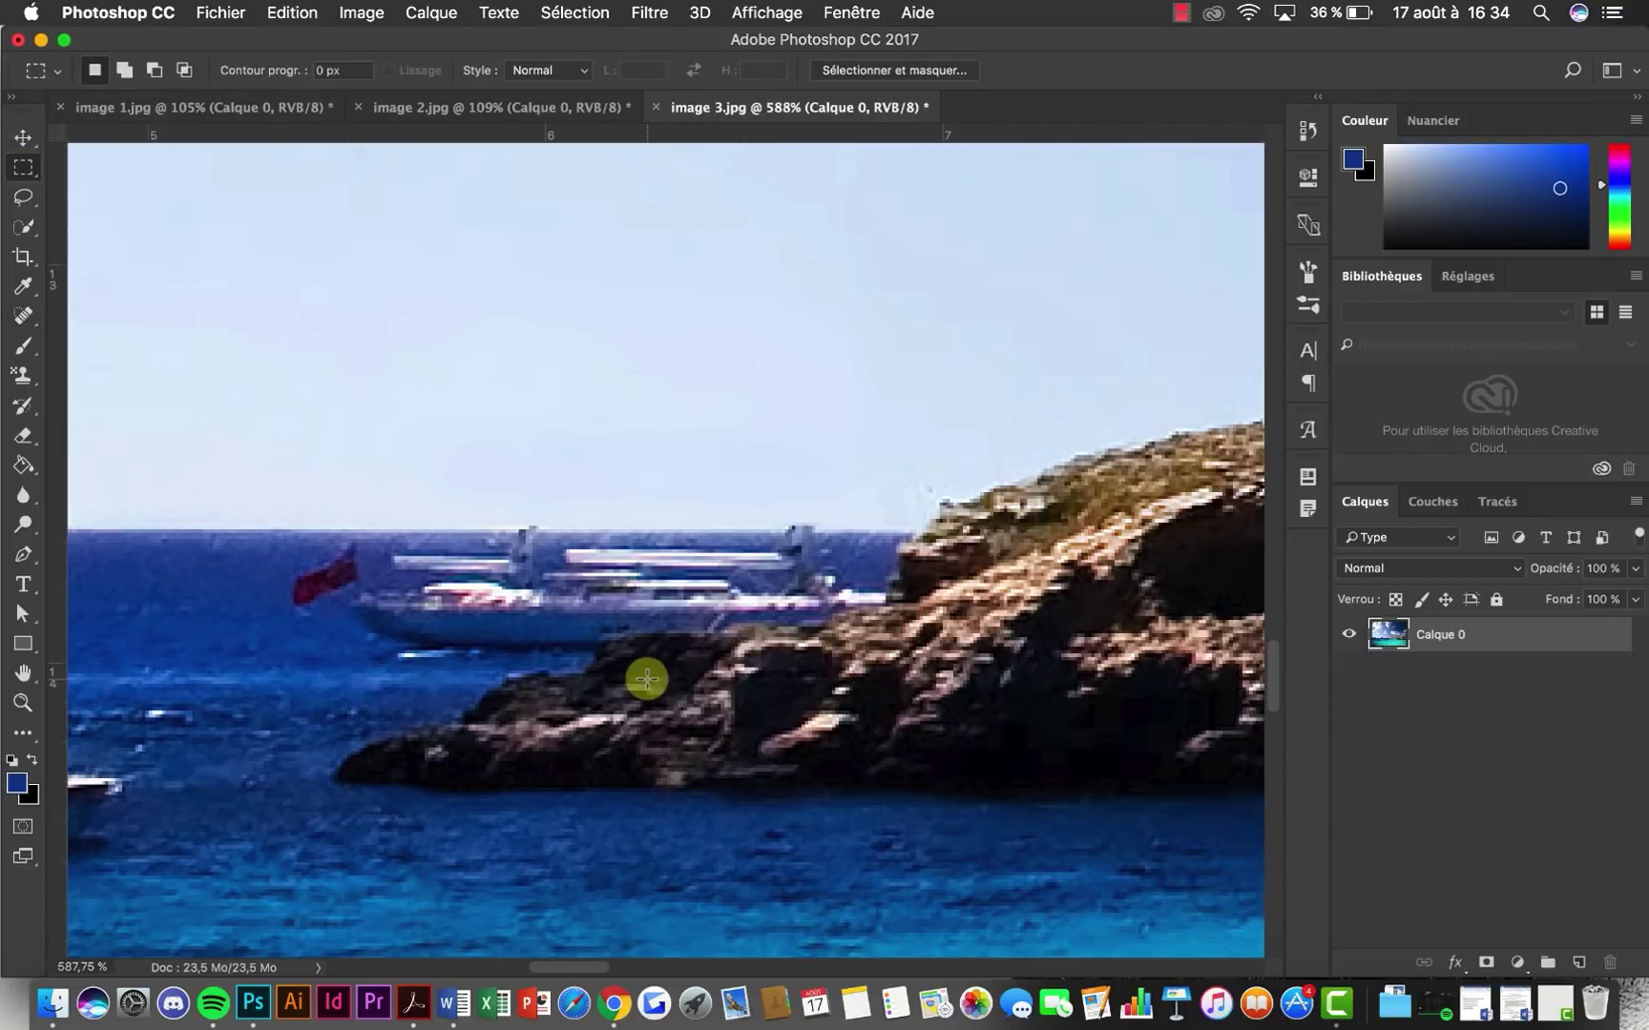
scroll(491, 614, "up", 3)
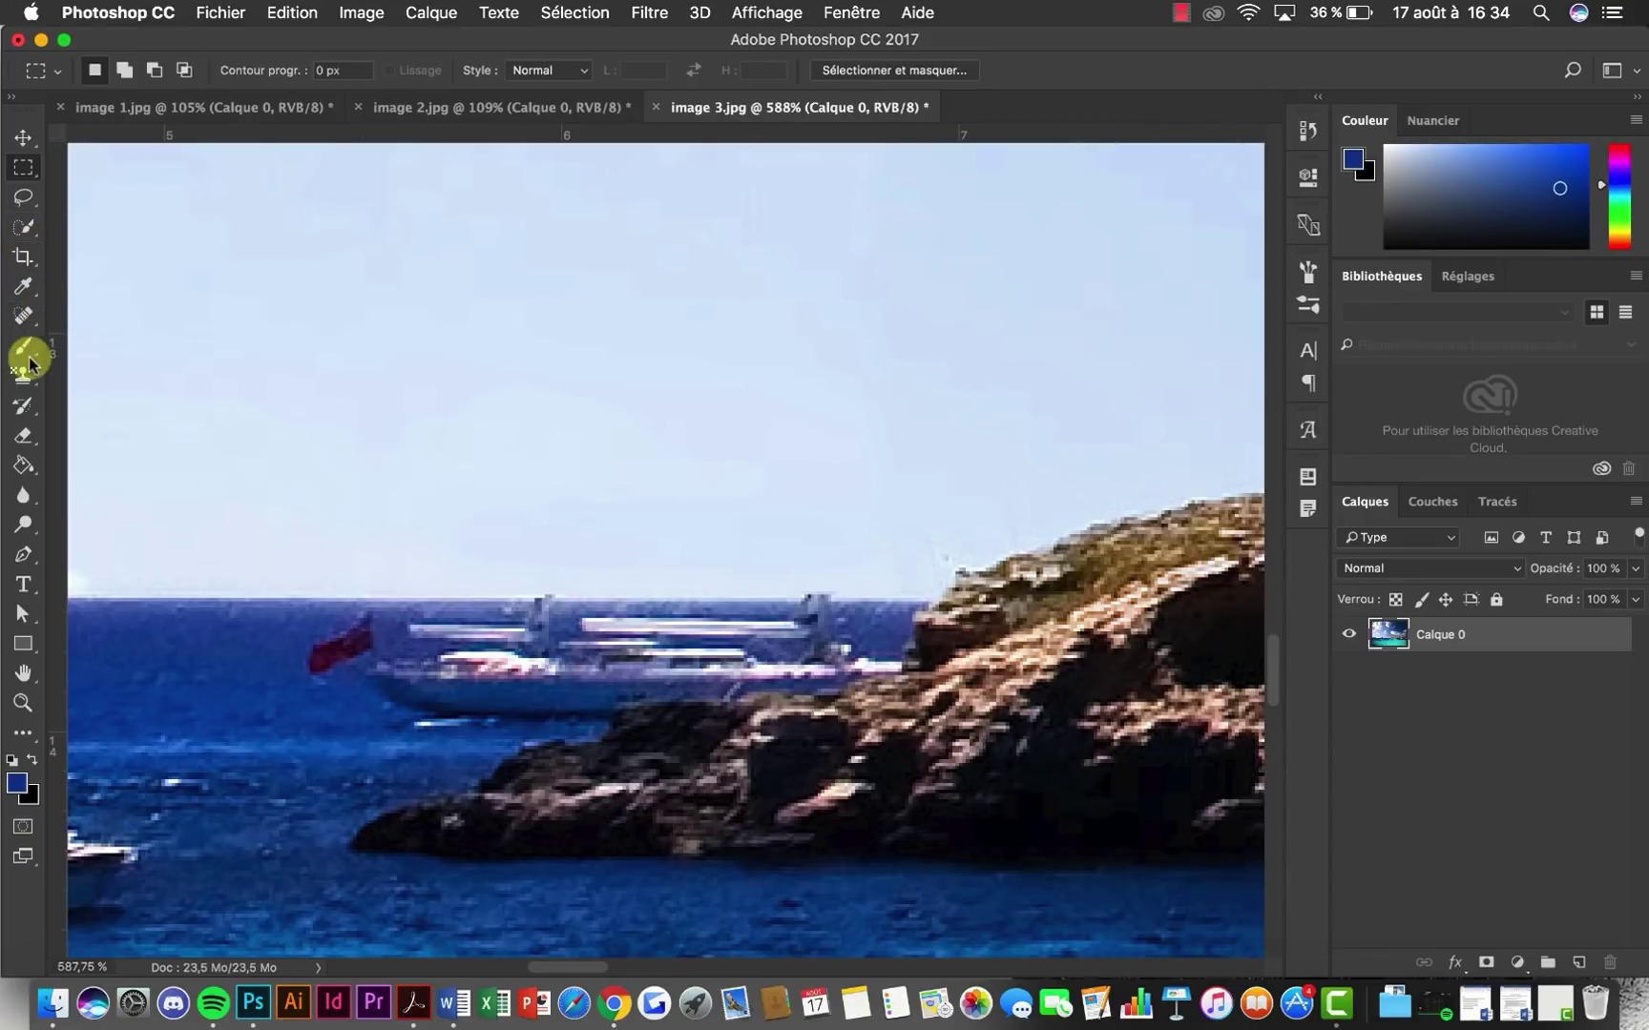
left_click(24, 258)
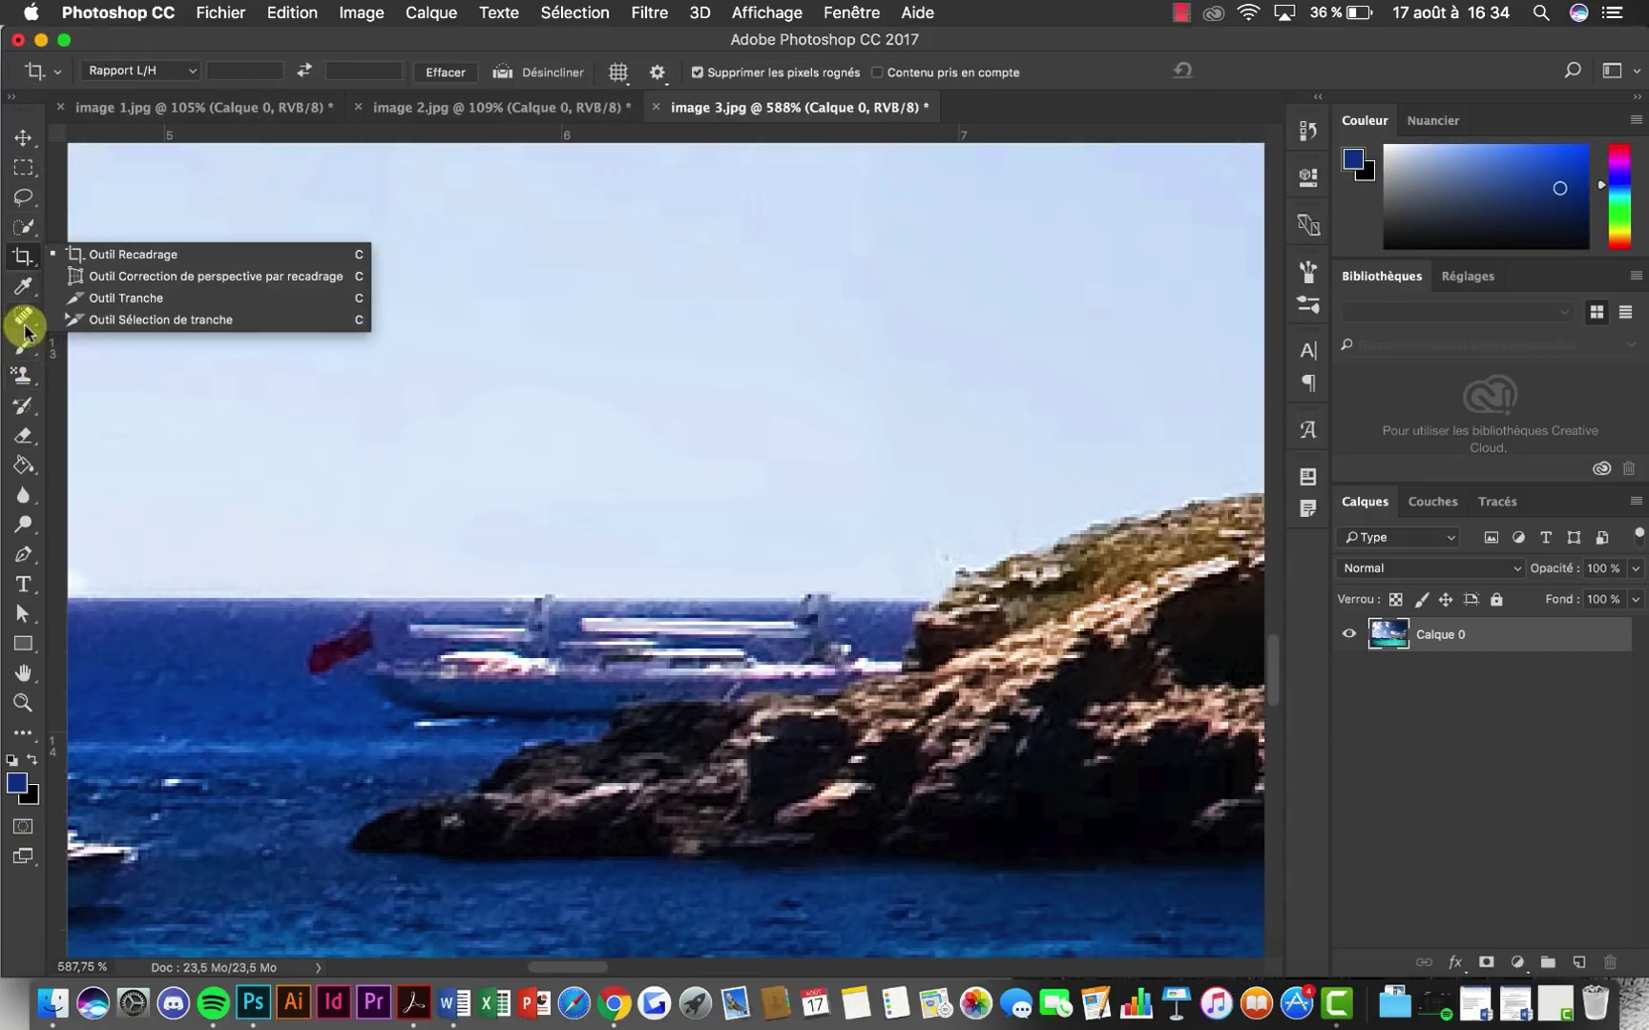
left_click(28, 322)
mouse_move(32, 327)
left_mouse_down()
mouse_move(36, 315)
mouse_move(169, 384)
left_mouse_up()
left_click(168, 379)
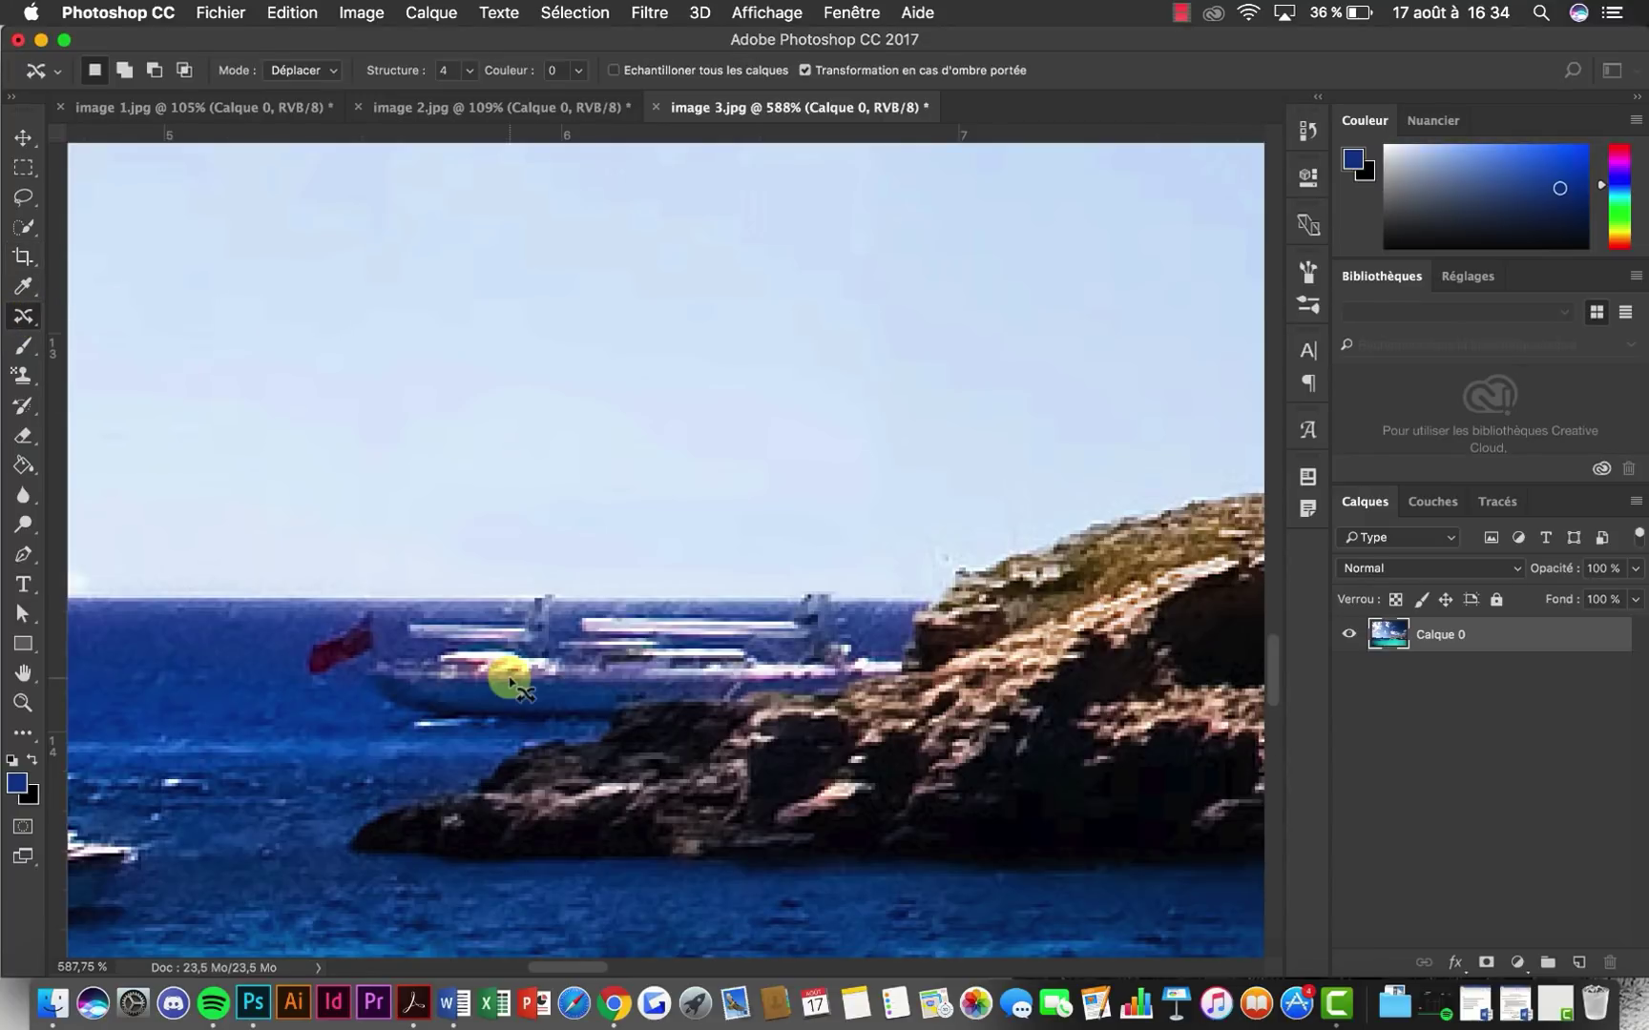
scroll(509, 673, "up", 3)
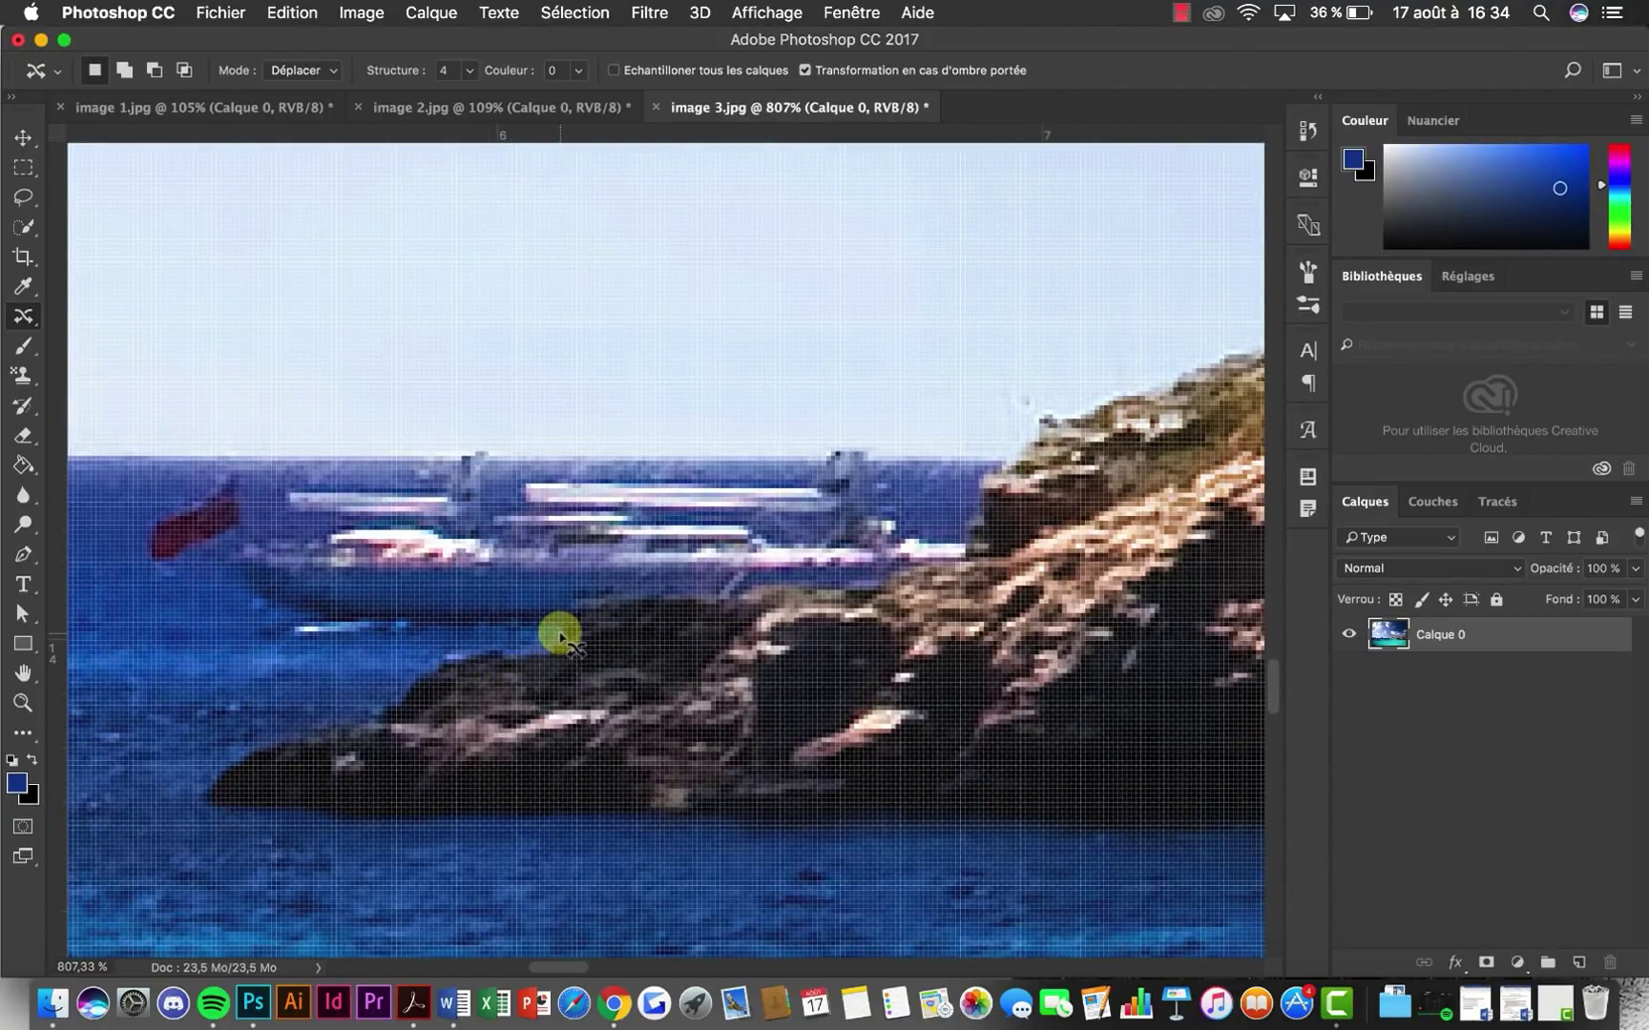
mouse_move(568, 622)
left_mouse_down()
mouse_move(604, 602)
mouse_move(890, 574)
left_mouse_up()
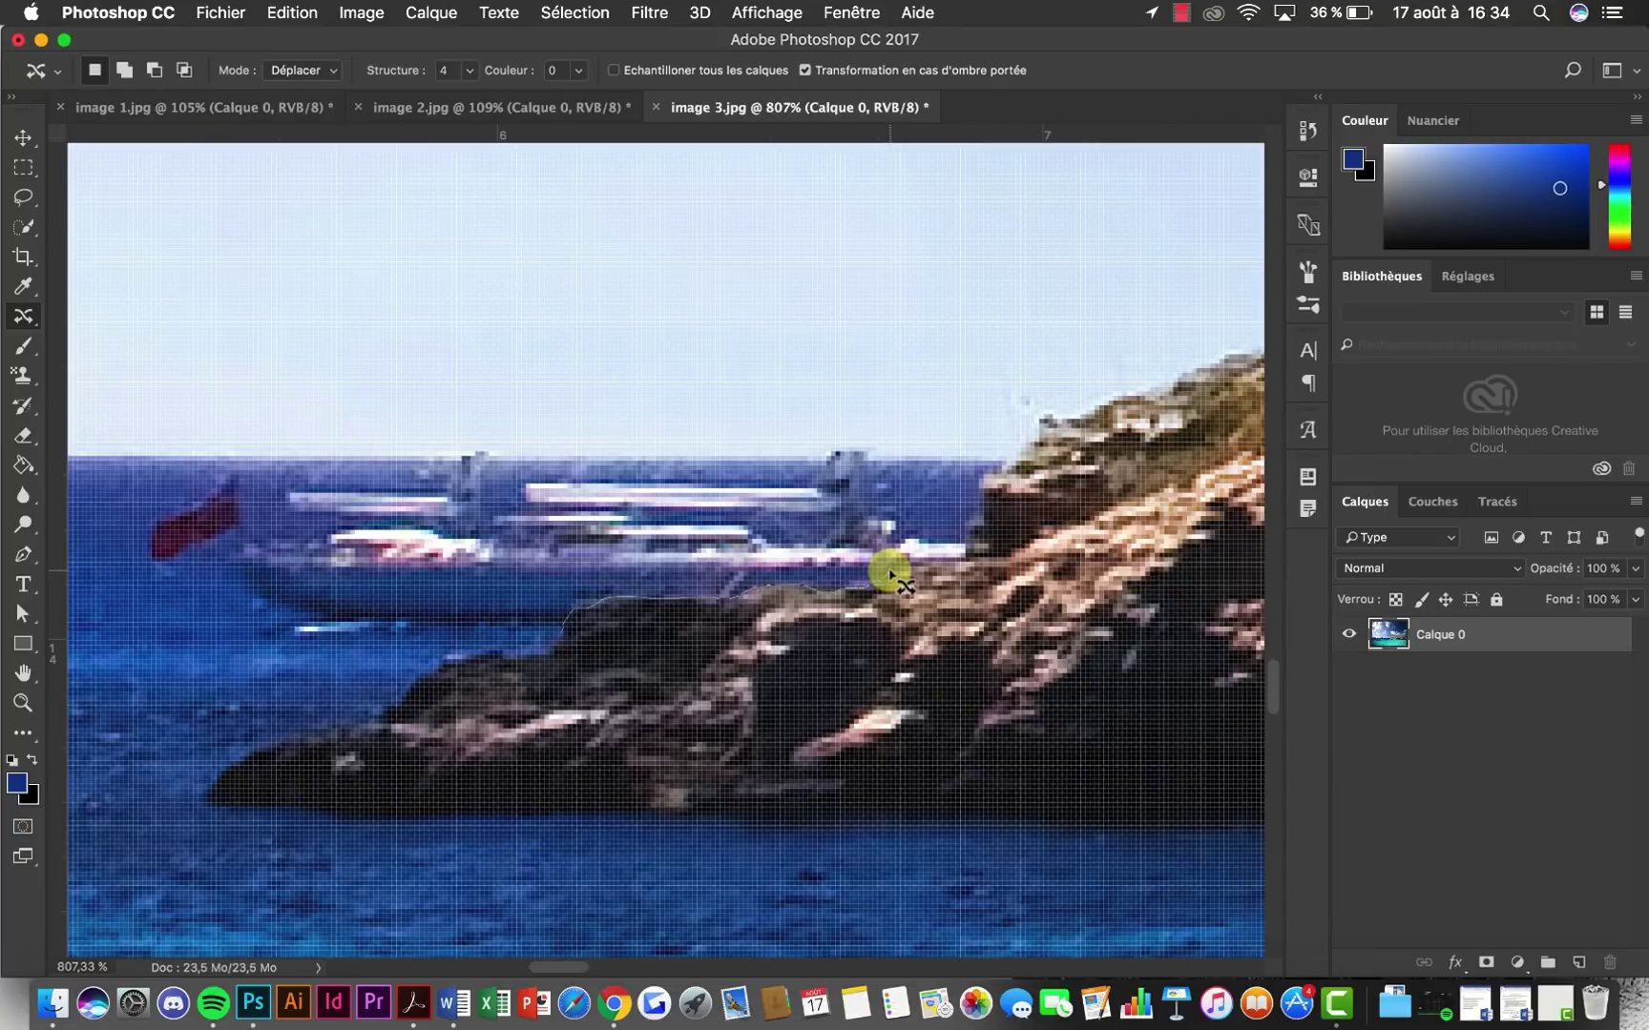
mouse_move(913, 569)
left_mouse_down()
mouse_move(963, 544)
mouse_move(869, 460)
mouse_move(215, 469)
mouse_move(141, 502)
mouse_move(133, 587)
mouse_move(205, 640)
mouse_move(275, 660)
mouse_move(418, 635)
mouse_move(563, 637)
left_mouse_up()
scroll(563, 637, "down", 5)
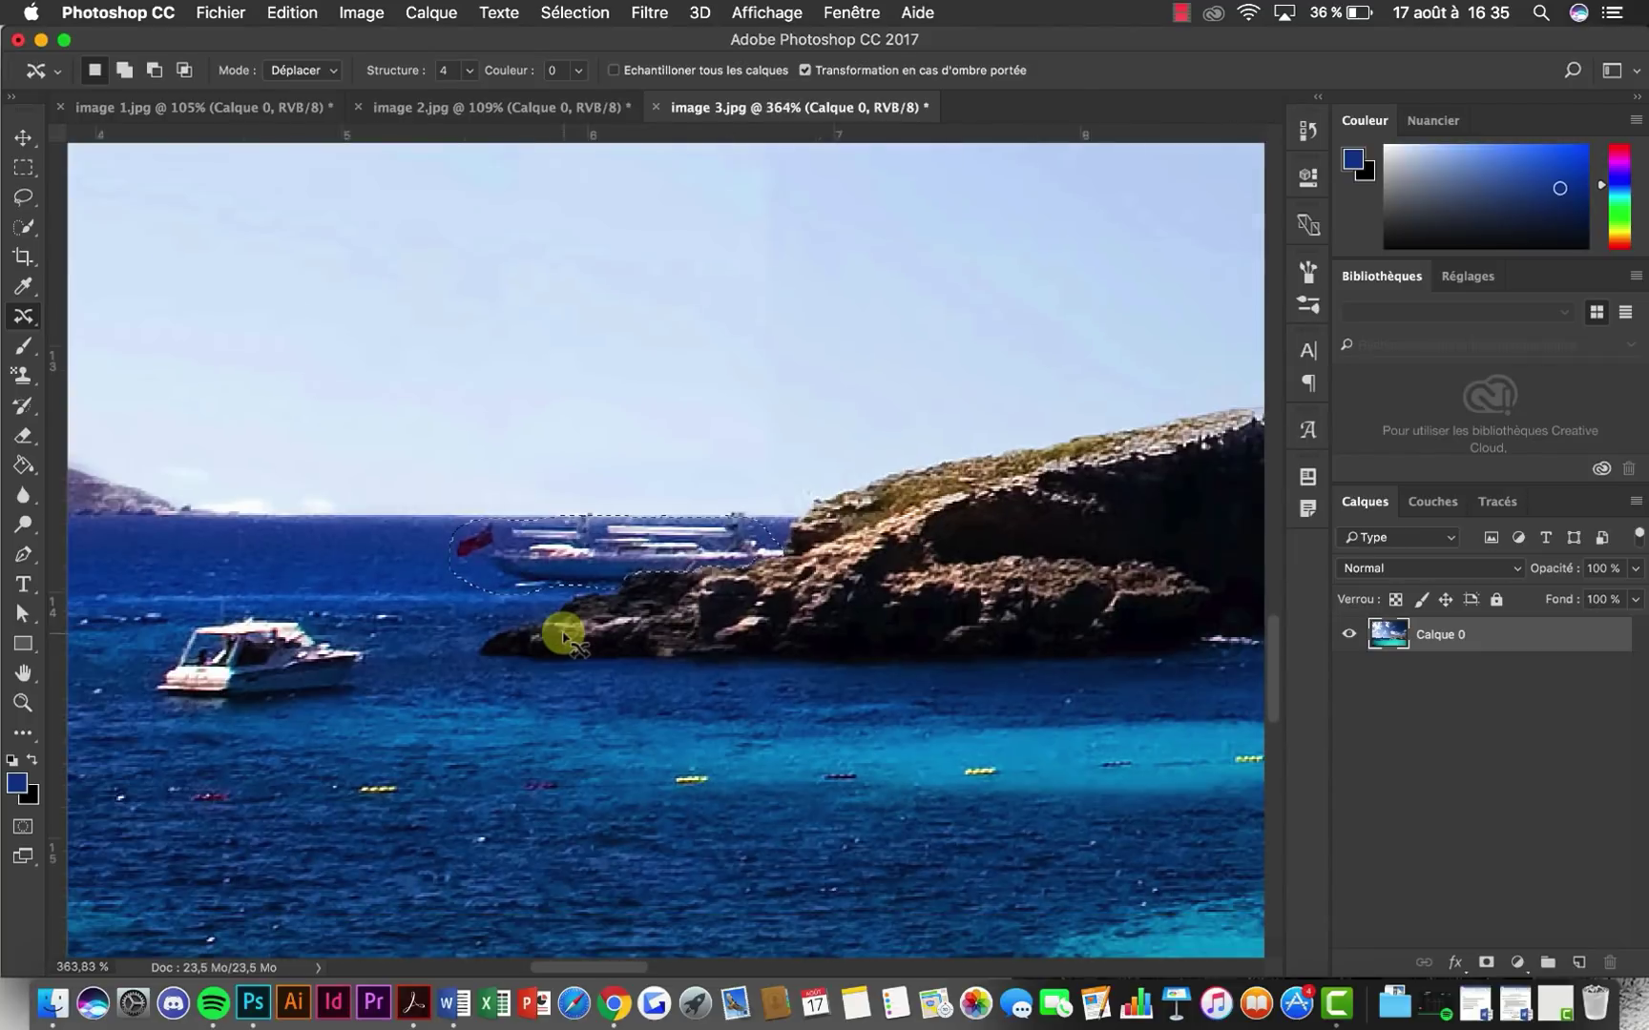
Shift the hull-shaped selection outline about 1.5 cm left onto the clear water, just below the horizon
scroll(563, 637, "up", 4)
left_click(23, 168)
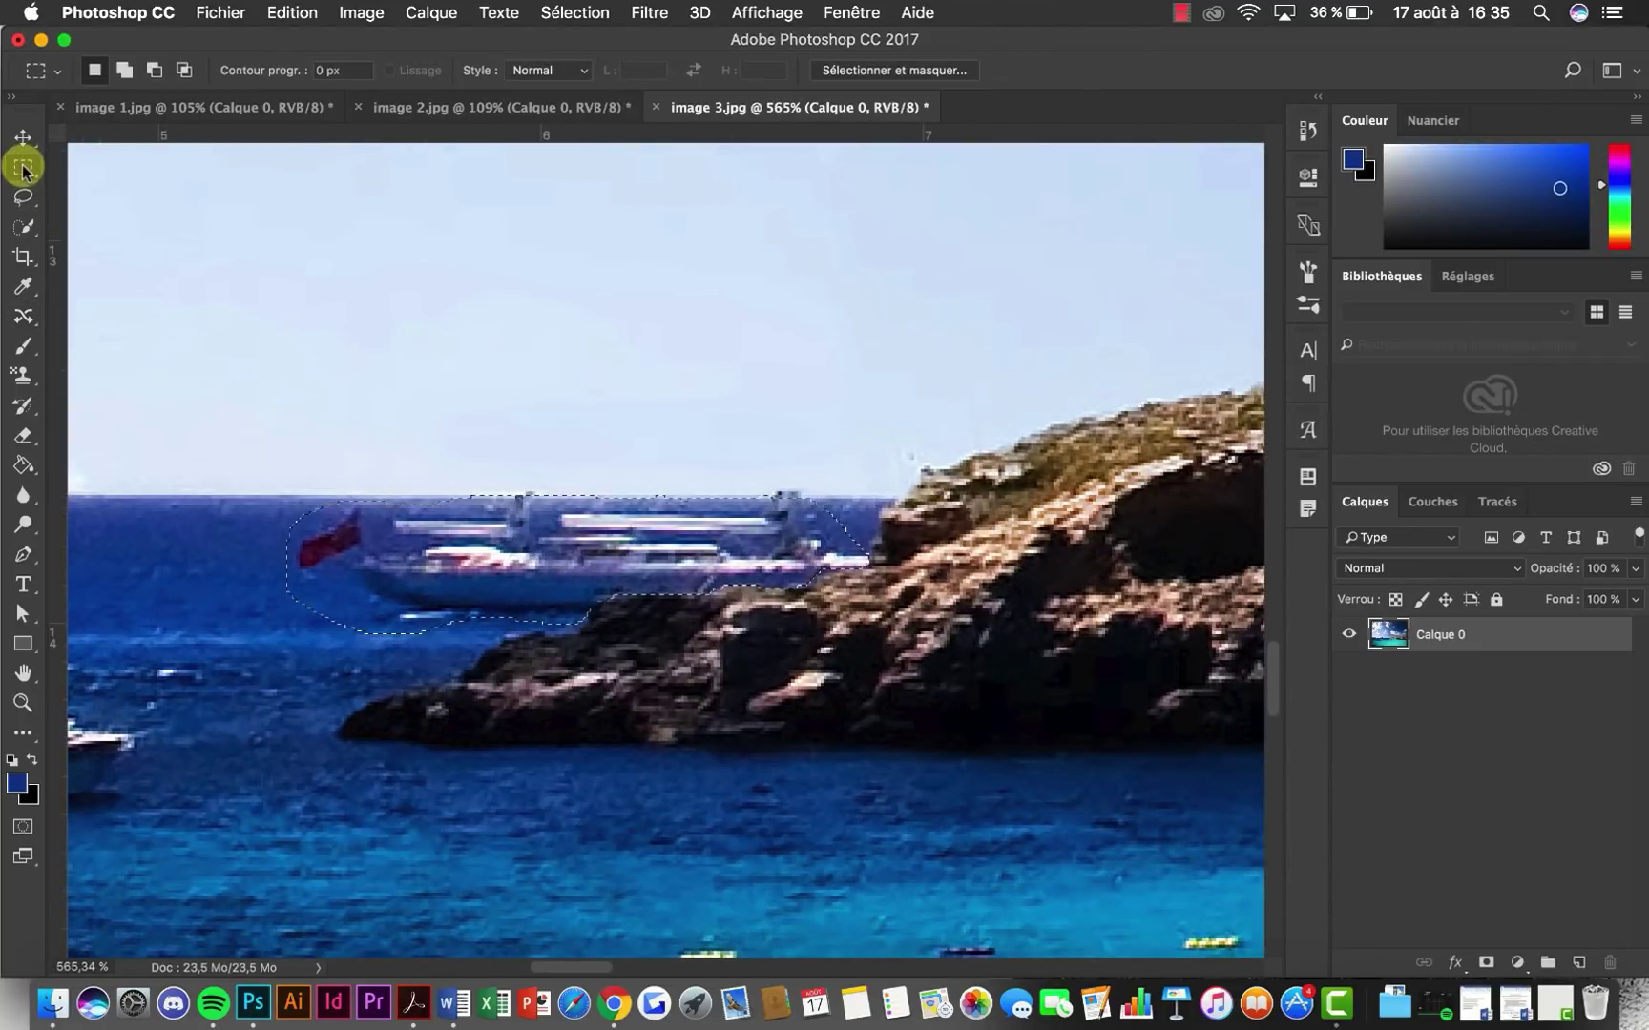
left_click(58, 165)
scroll(523, 490, "down", 4)
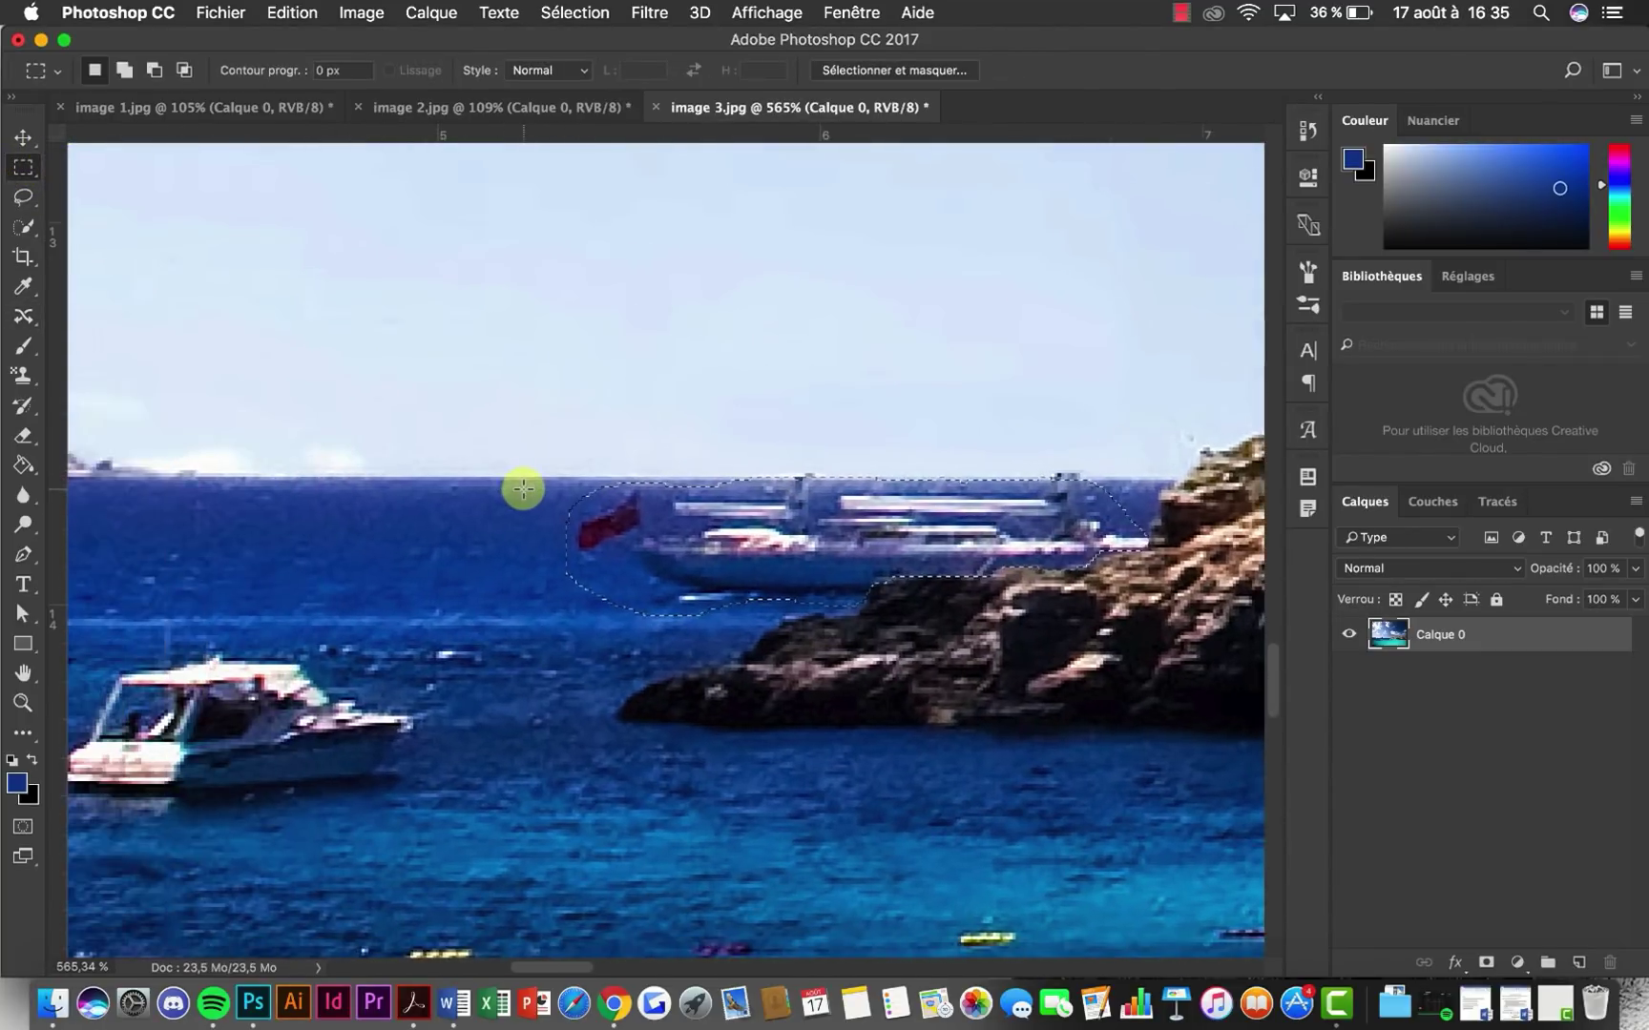
scroll(788, 577, "up", 2)
left_click_drag(787, 577, 323, 571)
scroll(322, 570, "up", 3)
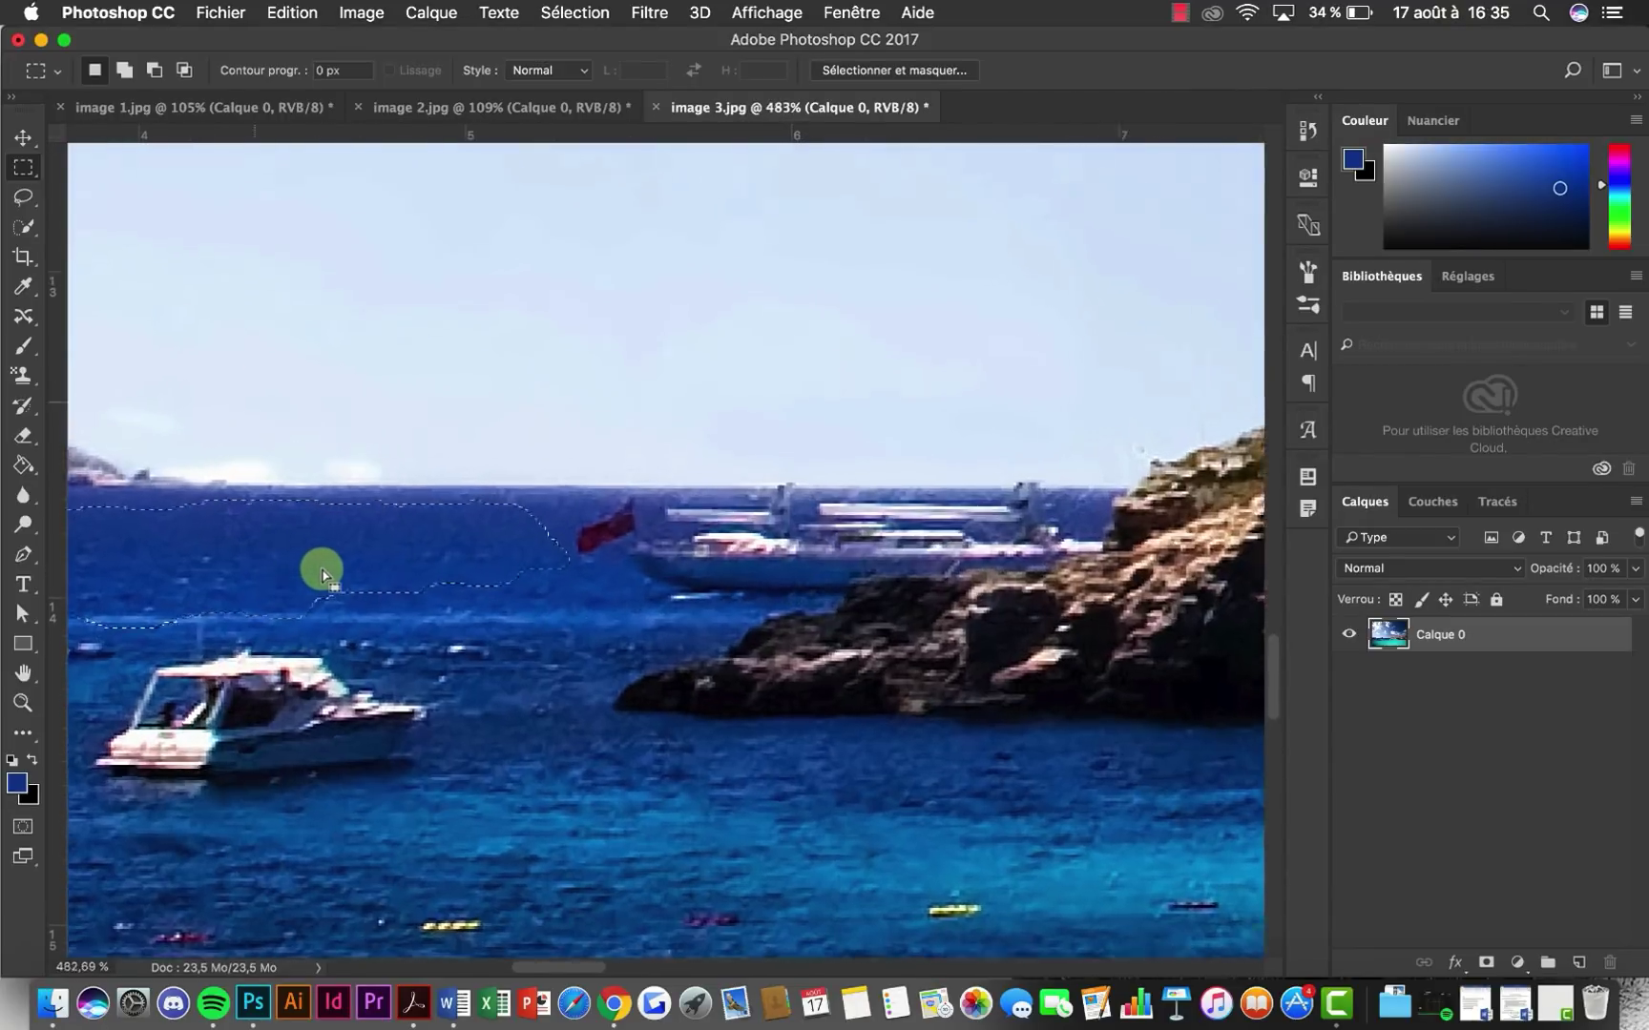
left_click_drag(559, 550, 556, 537)
Cover the sailboat's hull and flag with the selected clear water using Content-Aware Move, aligned to the horizon, then clear the selection
scroll(931, 618, "down", 8)
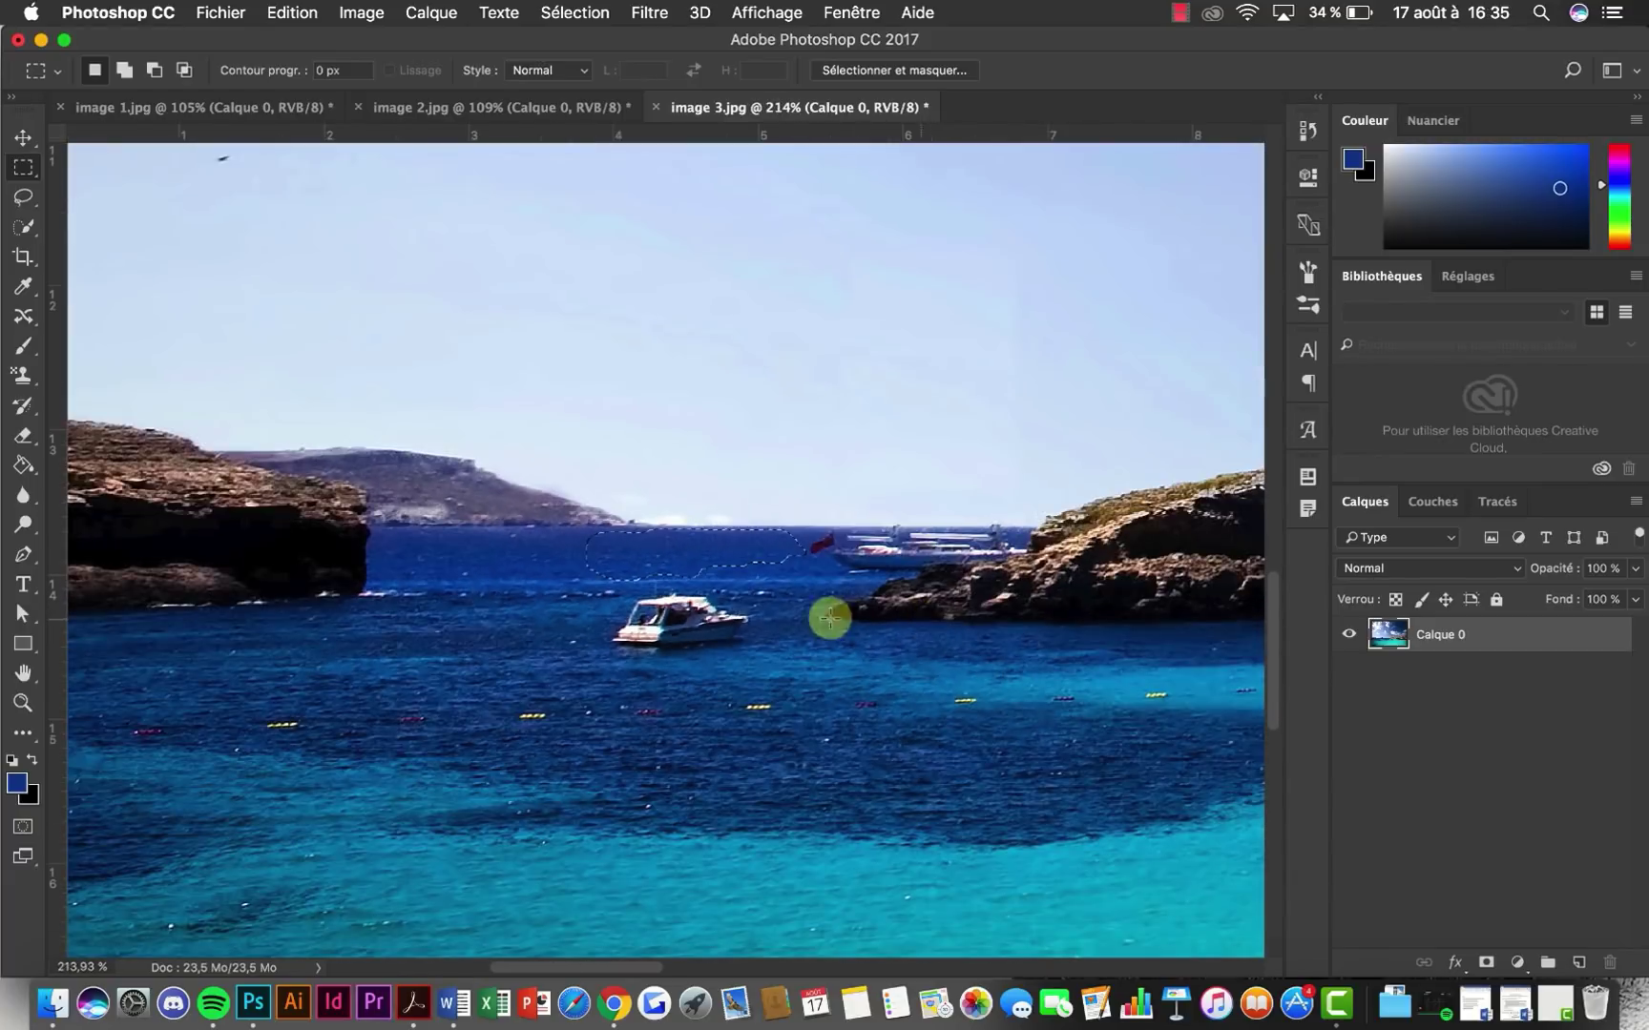
scroll(622, 627, "up", 5)
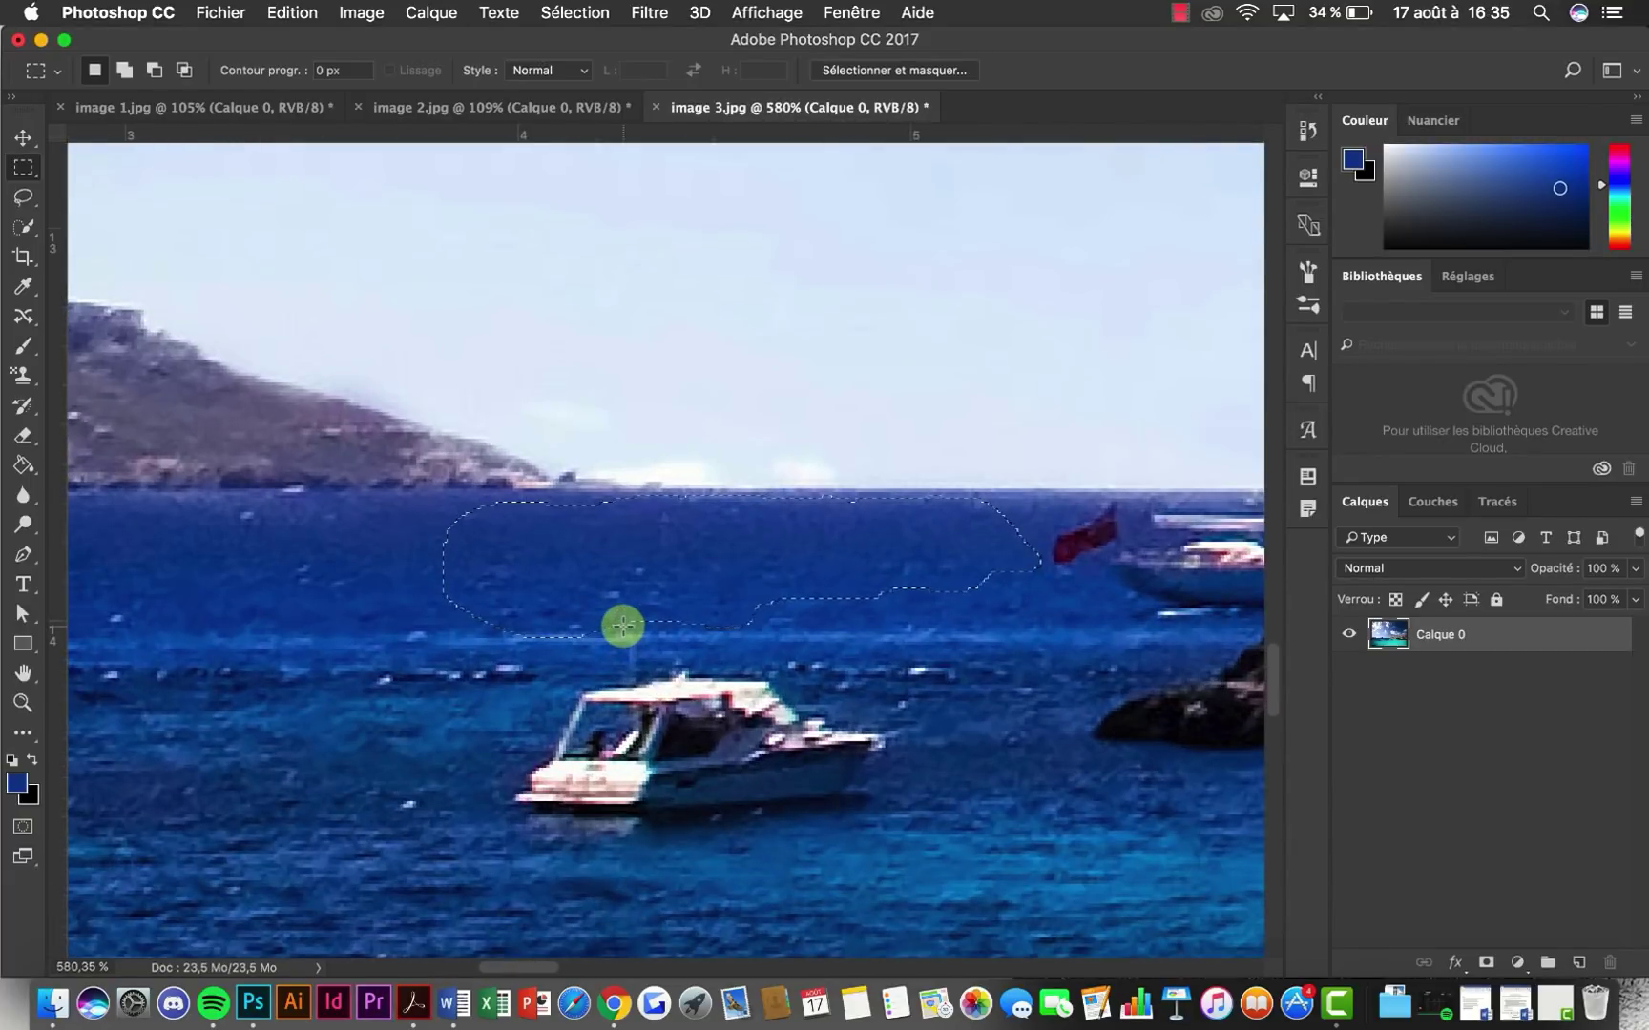
scroll(622, 627, "right", 5)
scroll(622, 627, "left", 3)
scroll(622, 626, "down", 1)
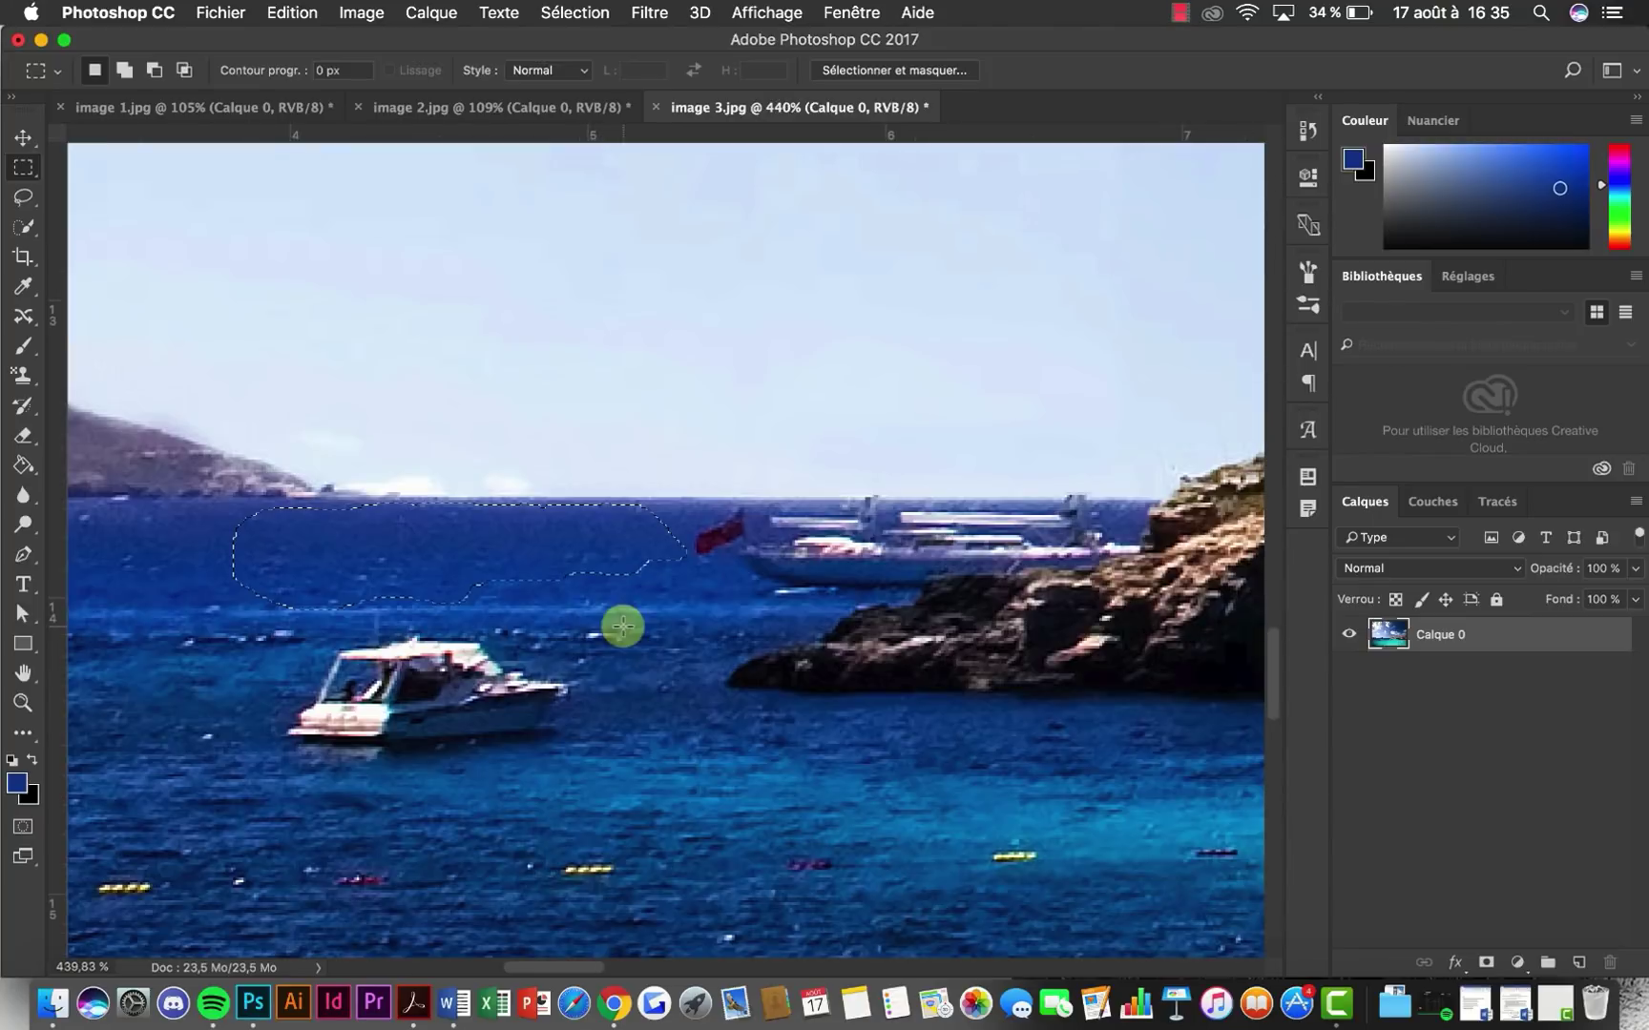
left_click(23, 316)
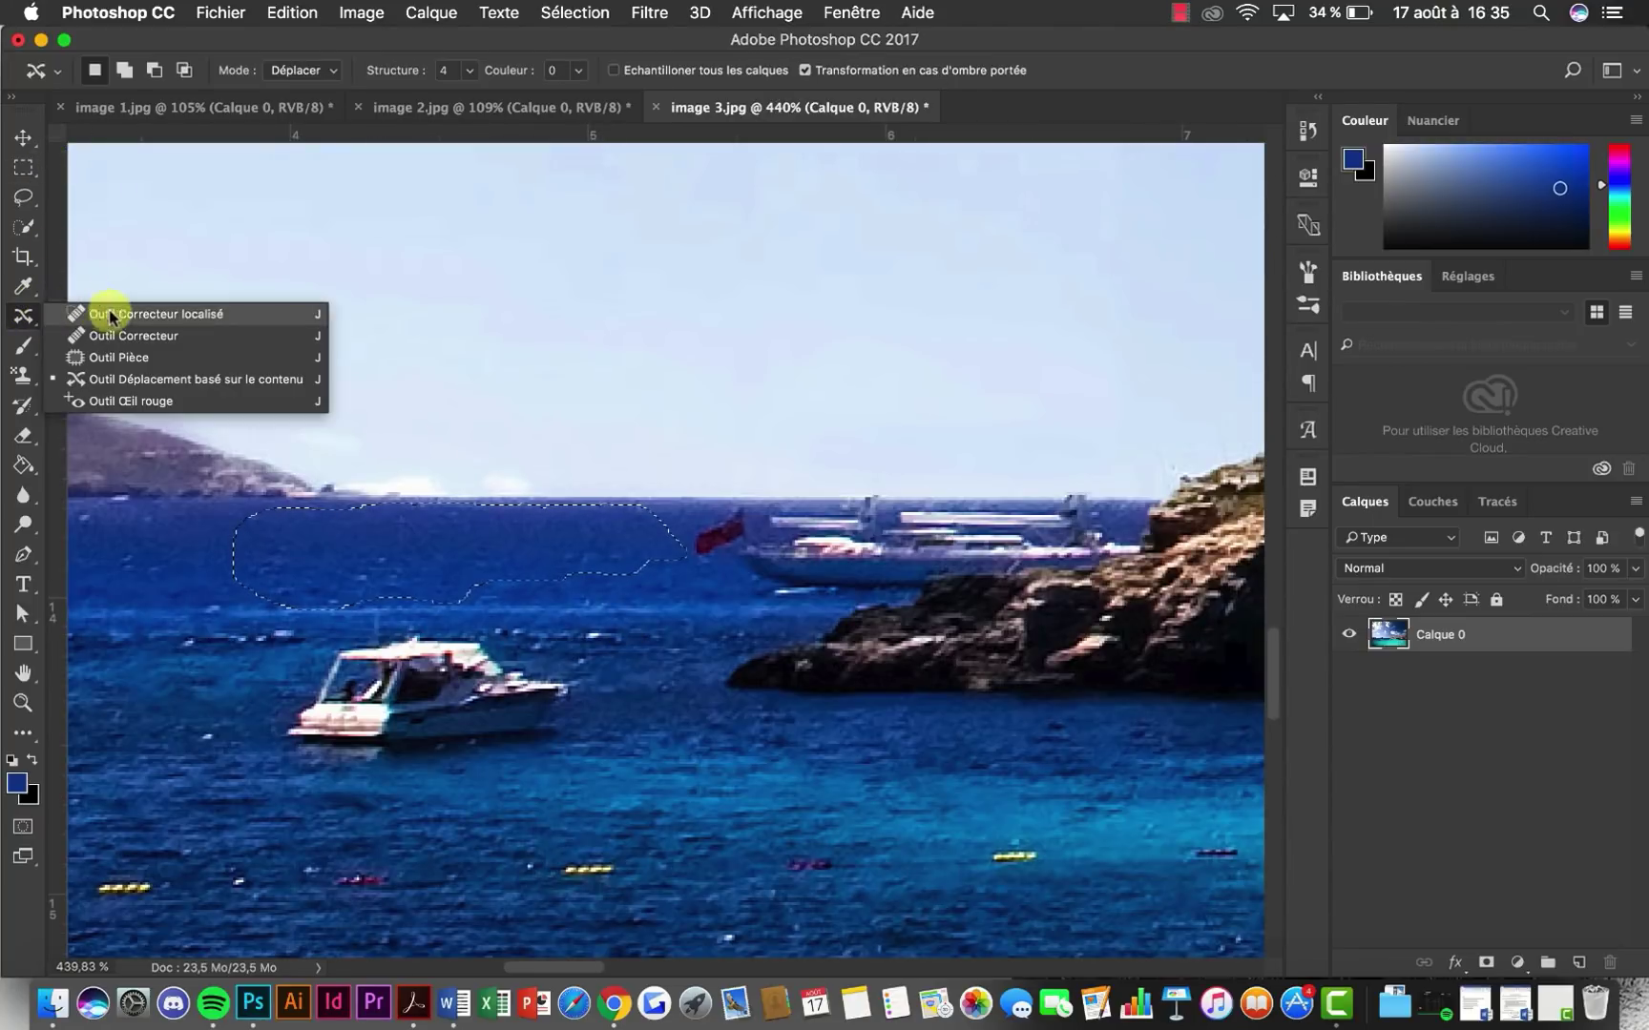
left_click(191, 379)
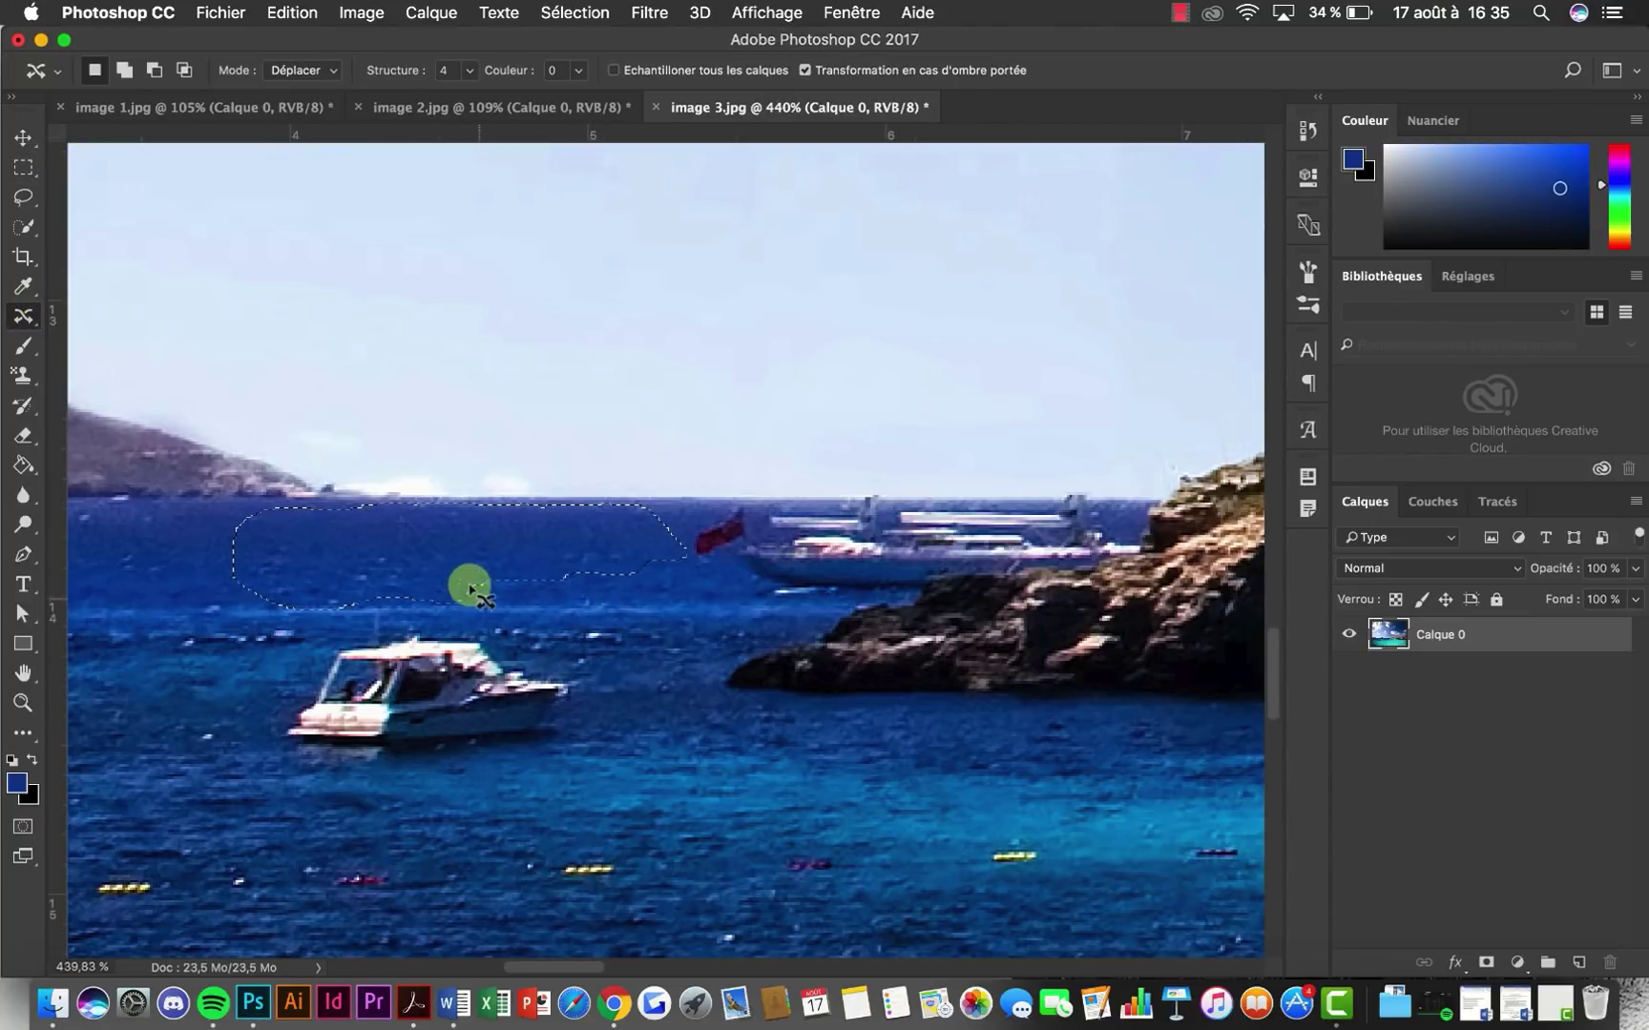
left_click_drag(399, 534, 850, 531)
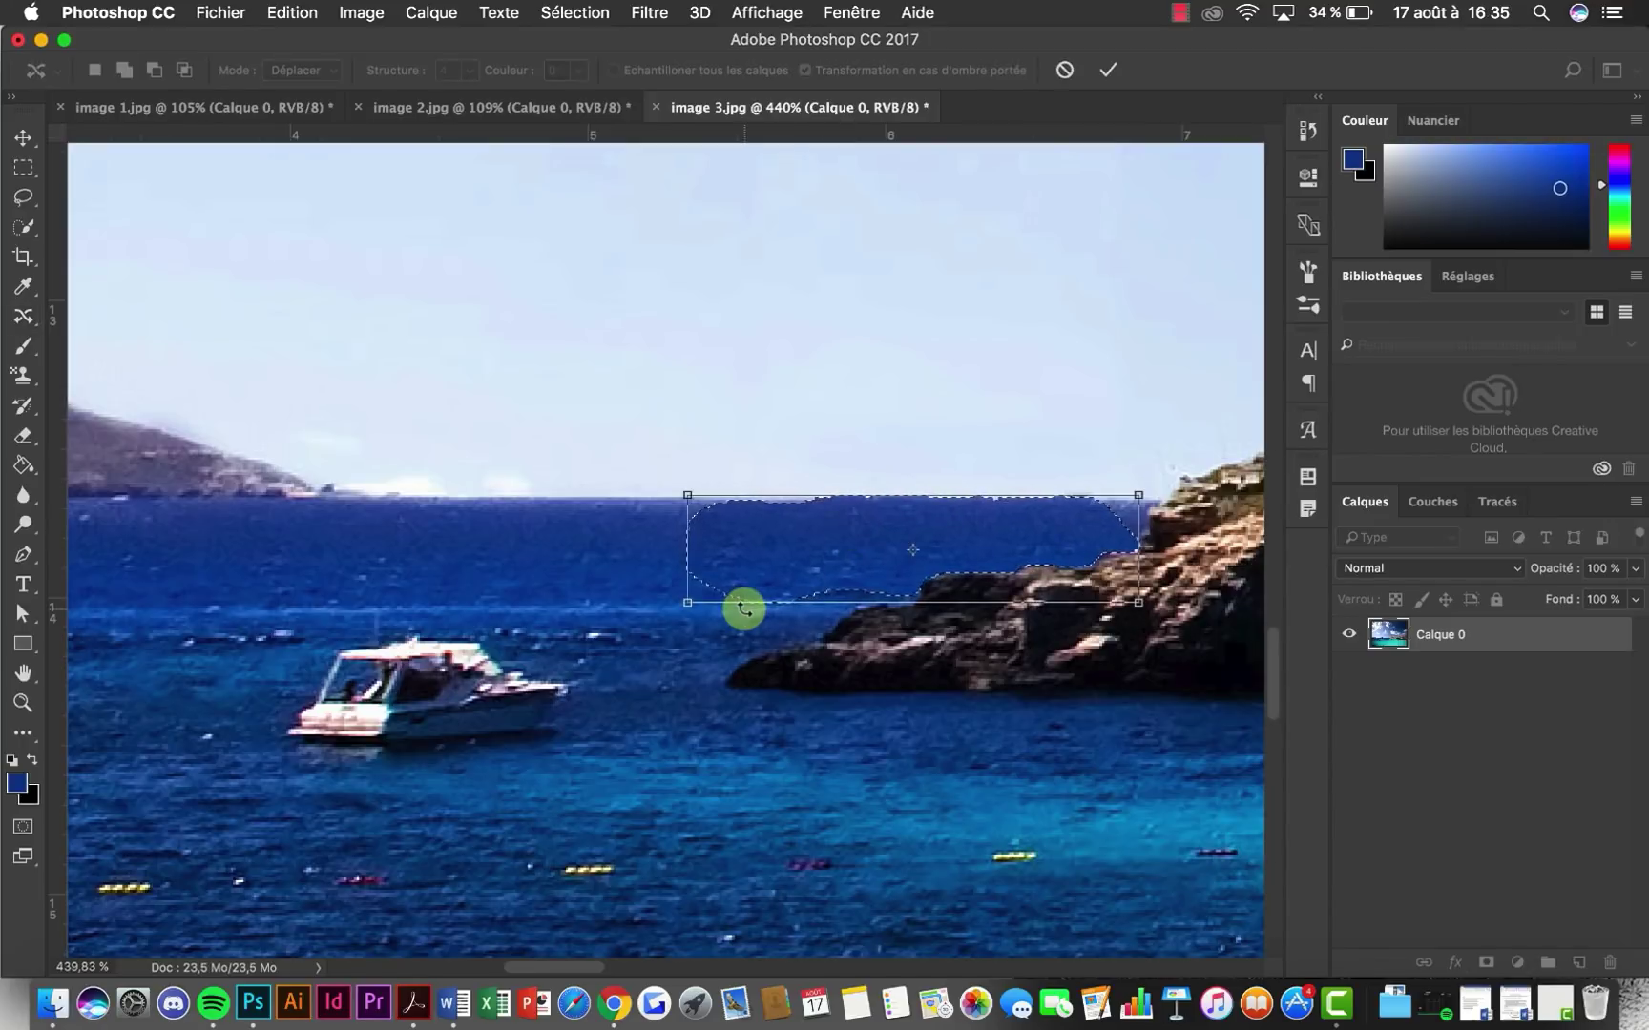
key("Return")
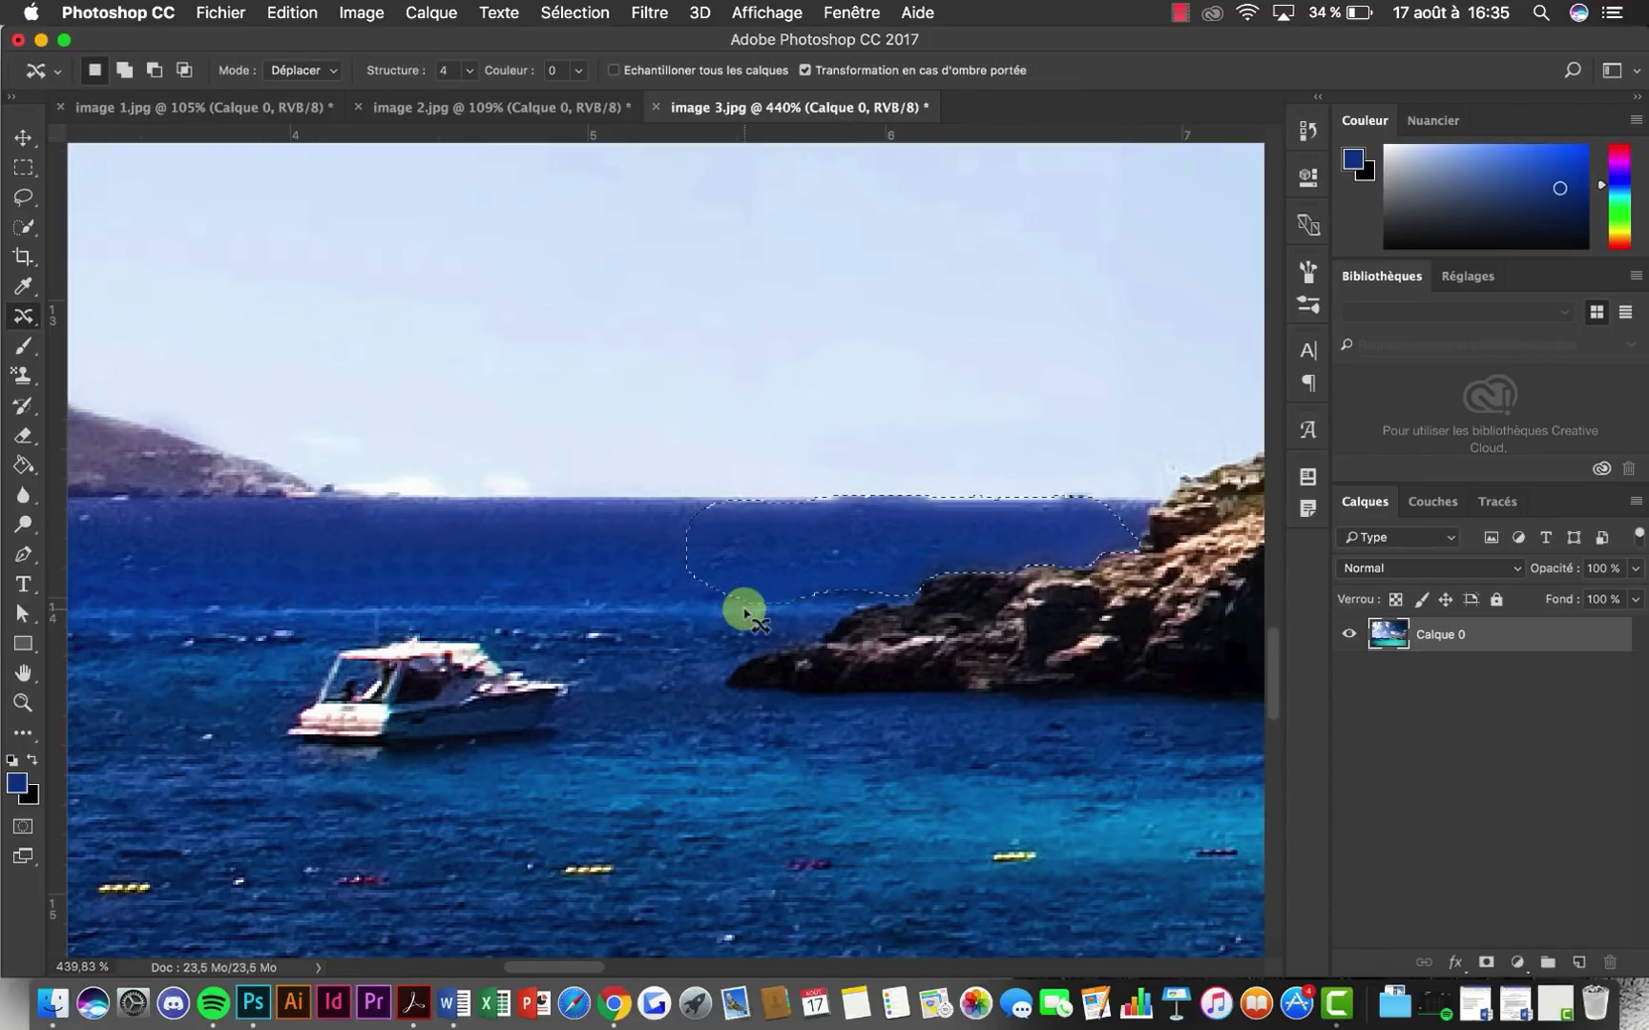
left_click(30, 171)
left_click(427, 345)
Select a rectangular strip of clear sky about 1.6 cm wide just above the uneven horizon, left of the rocky islet
scroll(848, 588, "down", 5)
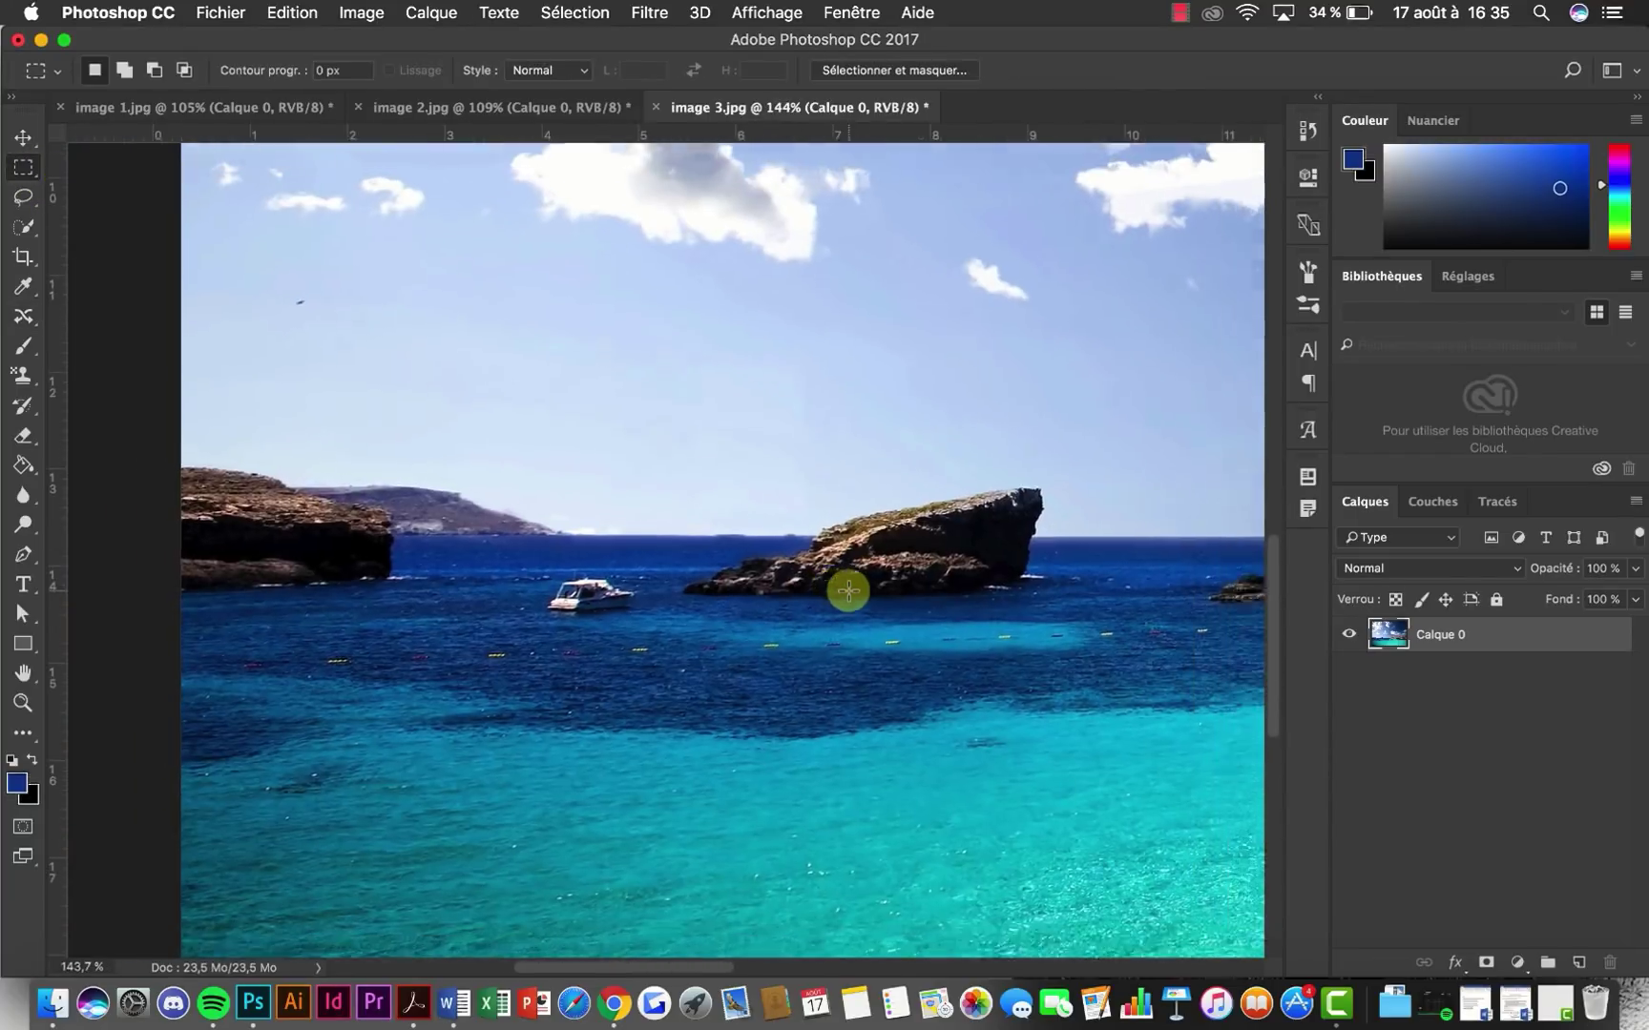
scroll(687, 599, "up", 2)
scroll(687, 599, "up", 6)
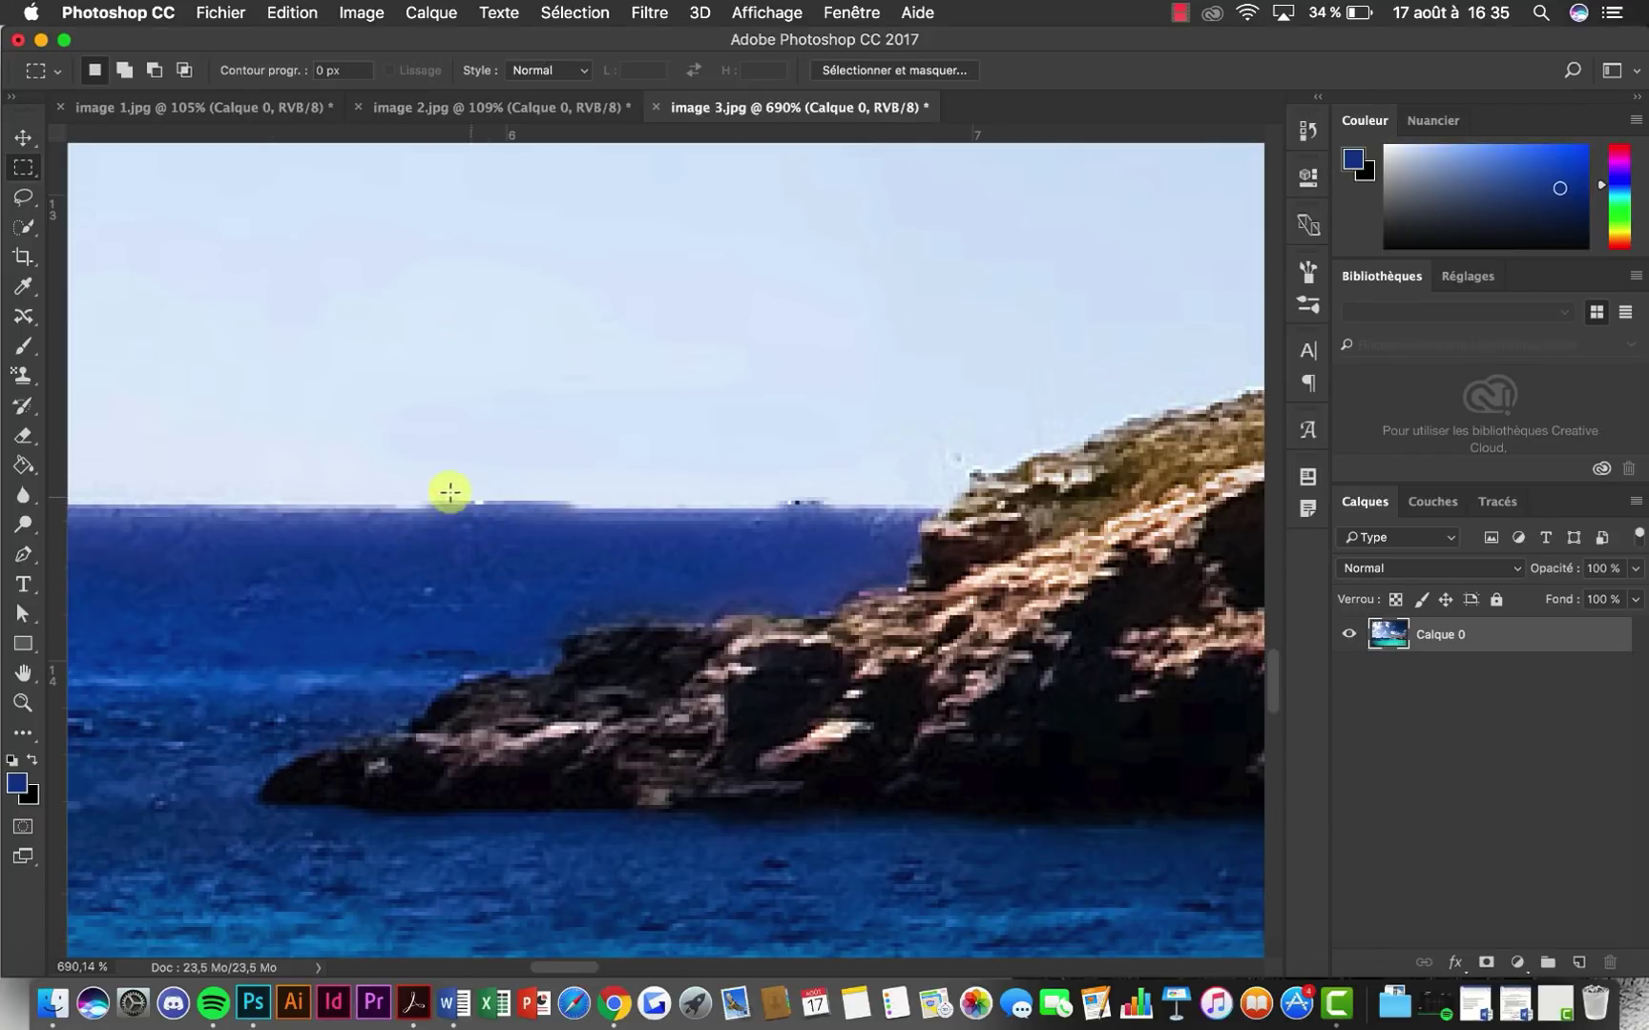
left_click_drag(439, 488, 609, 506)
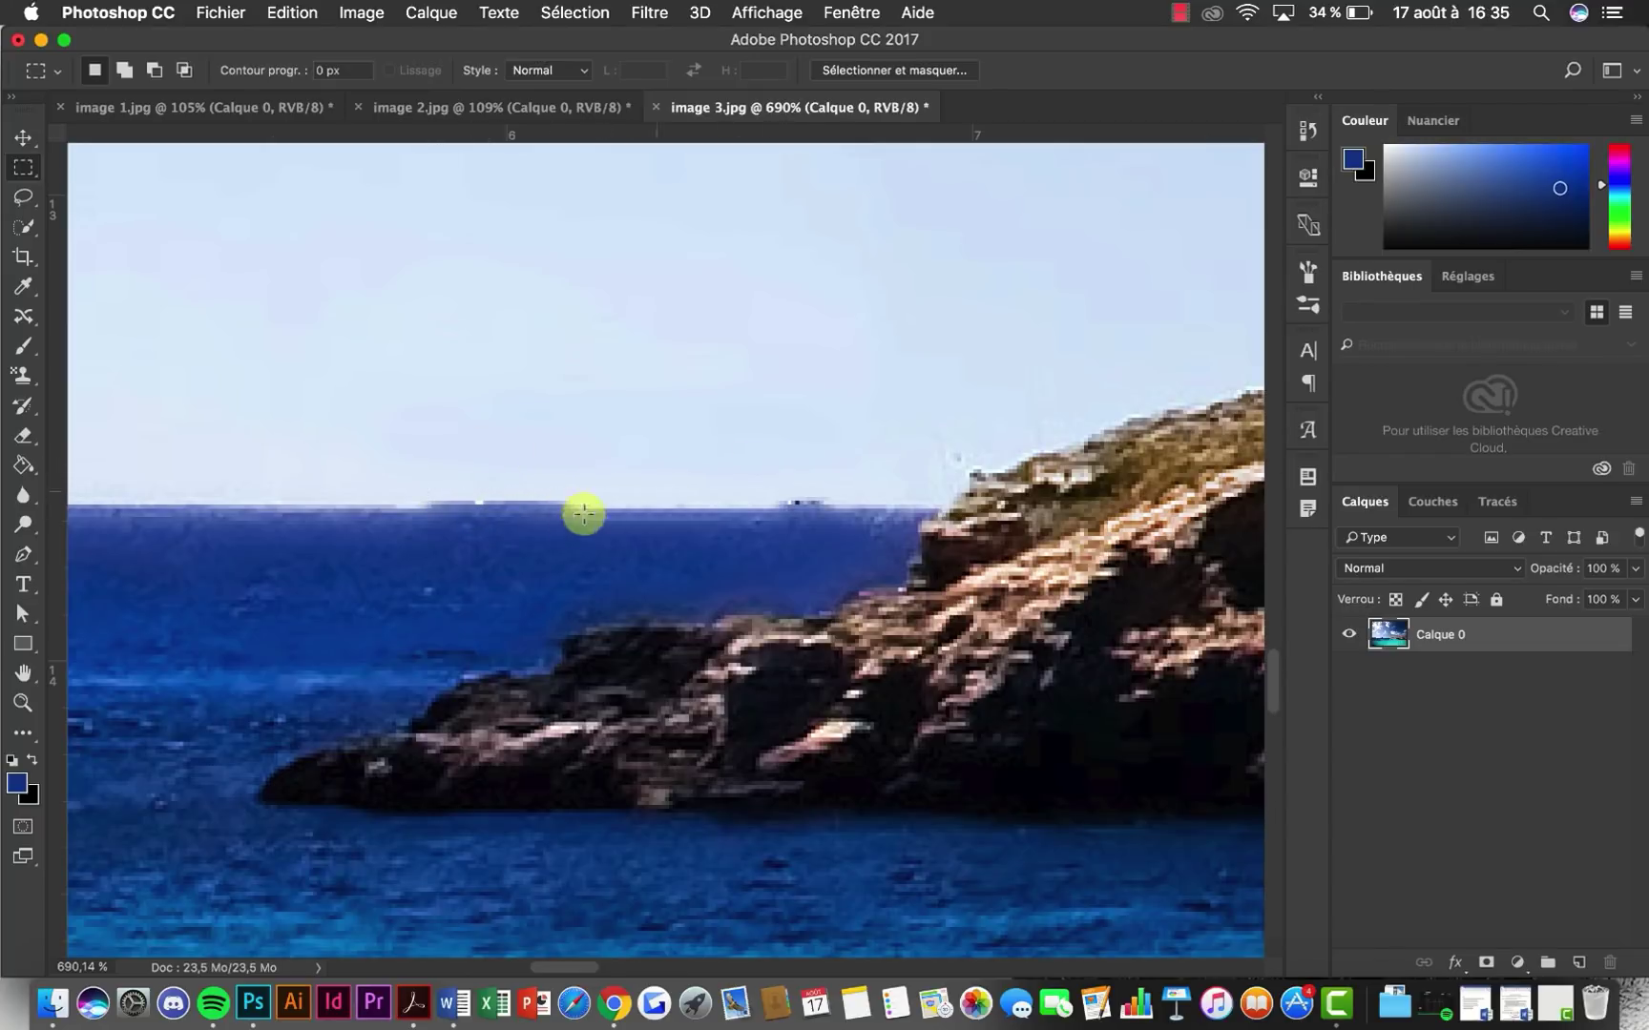
scroll(576, 521, "left", 3)
scroll(527, 522, "down", 2)
scroll(527, 523, "up", 1)
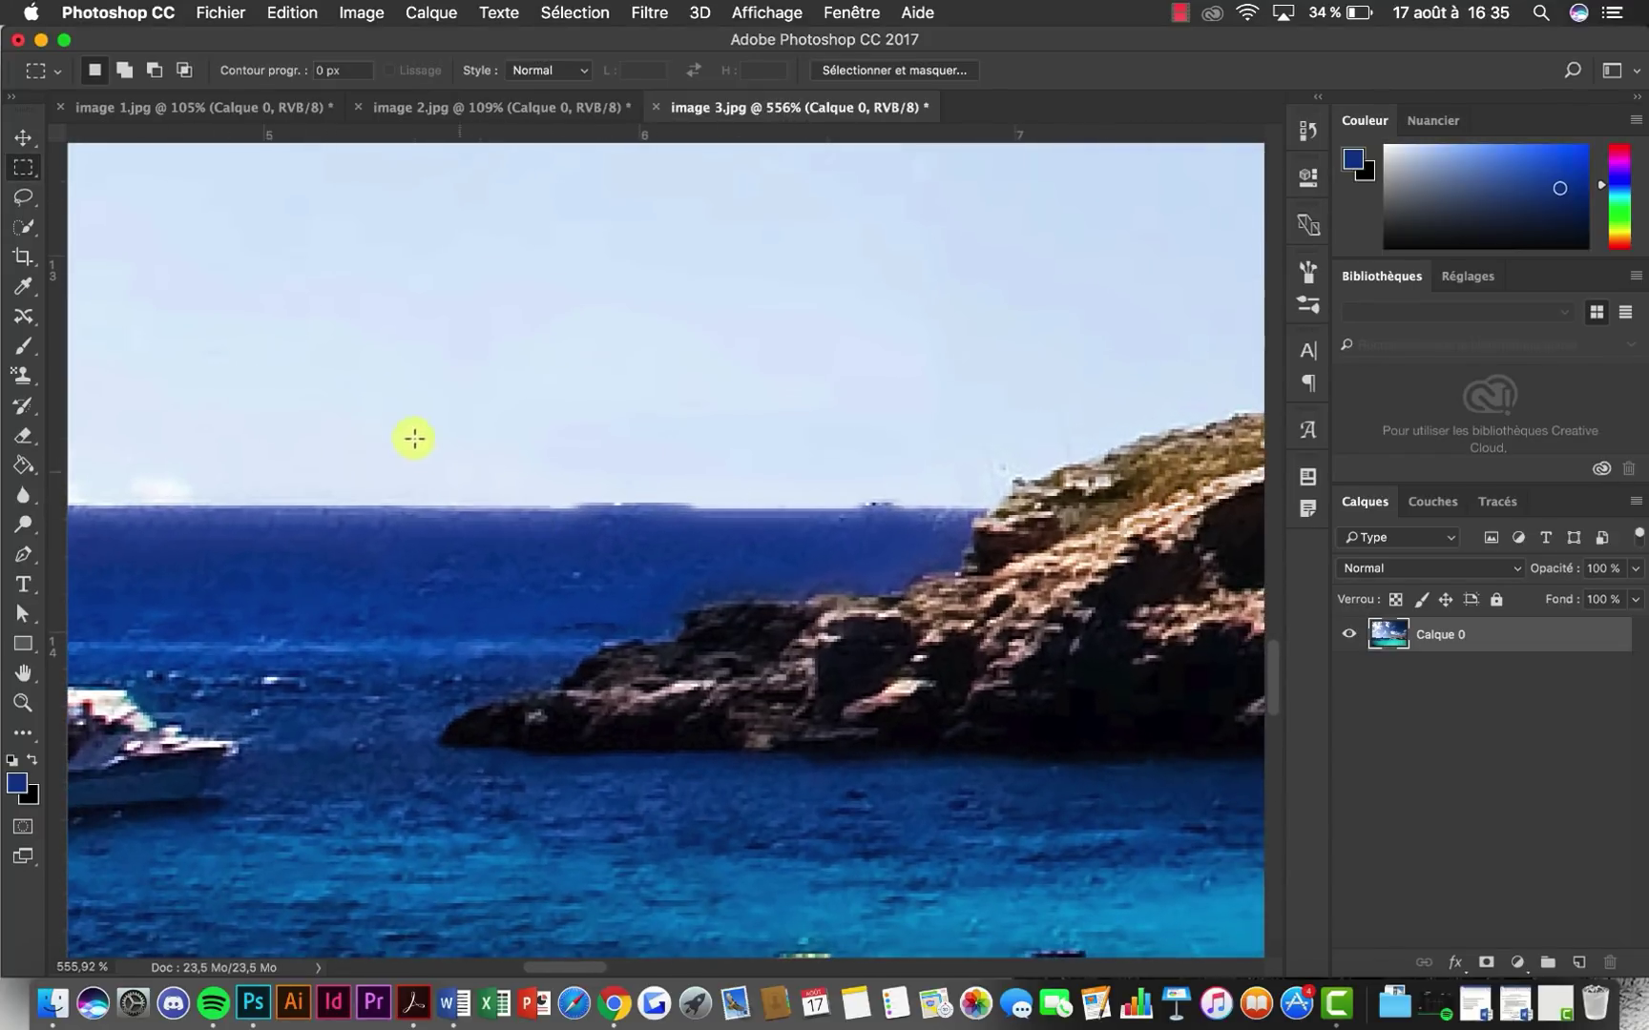
left_click_drag(389, 391, 974, 479)
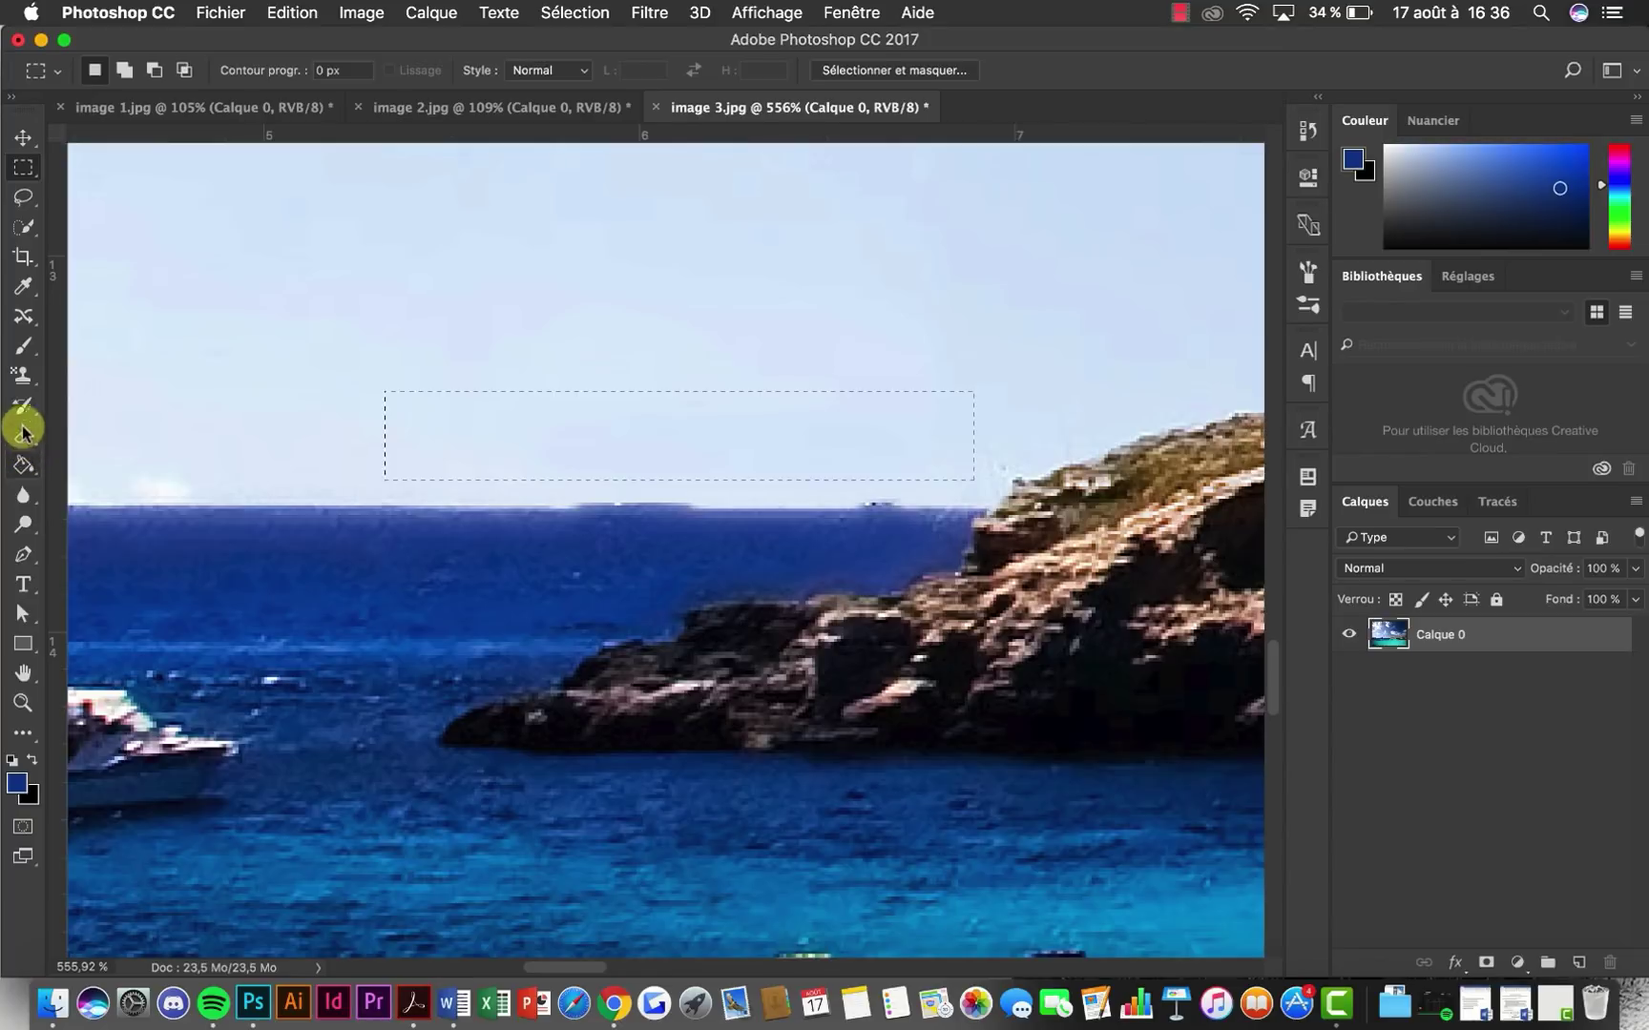
Move the sky strip down onto the horizon with Content-Aware Move to cover the dark bumps, then drop the strip's selection
left_click(23, 318)
left_click_drag(545, 423, 554, 450)
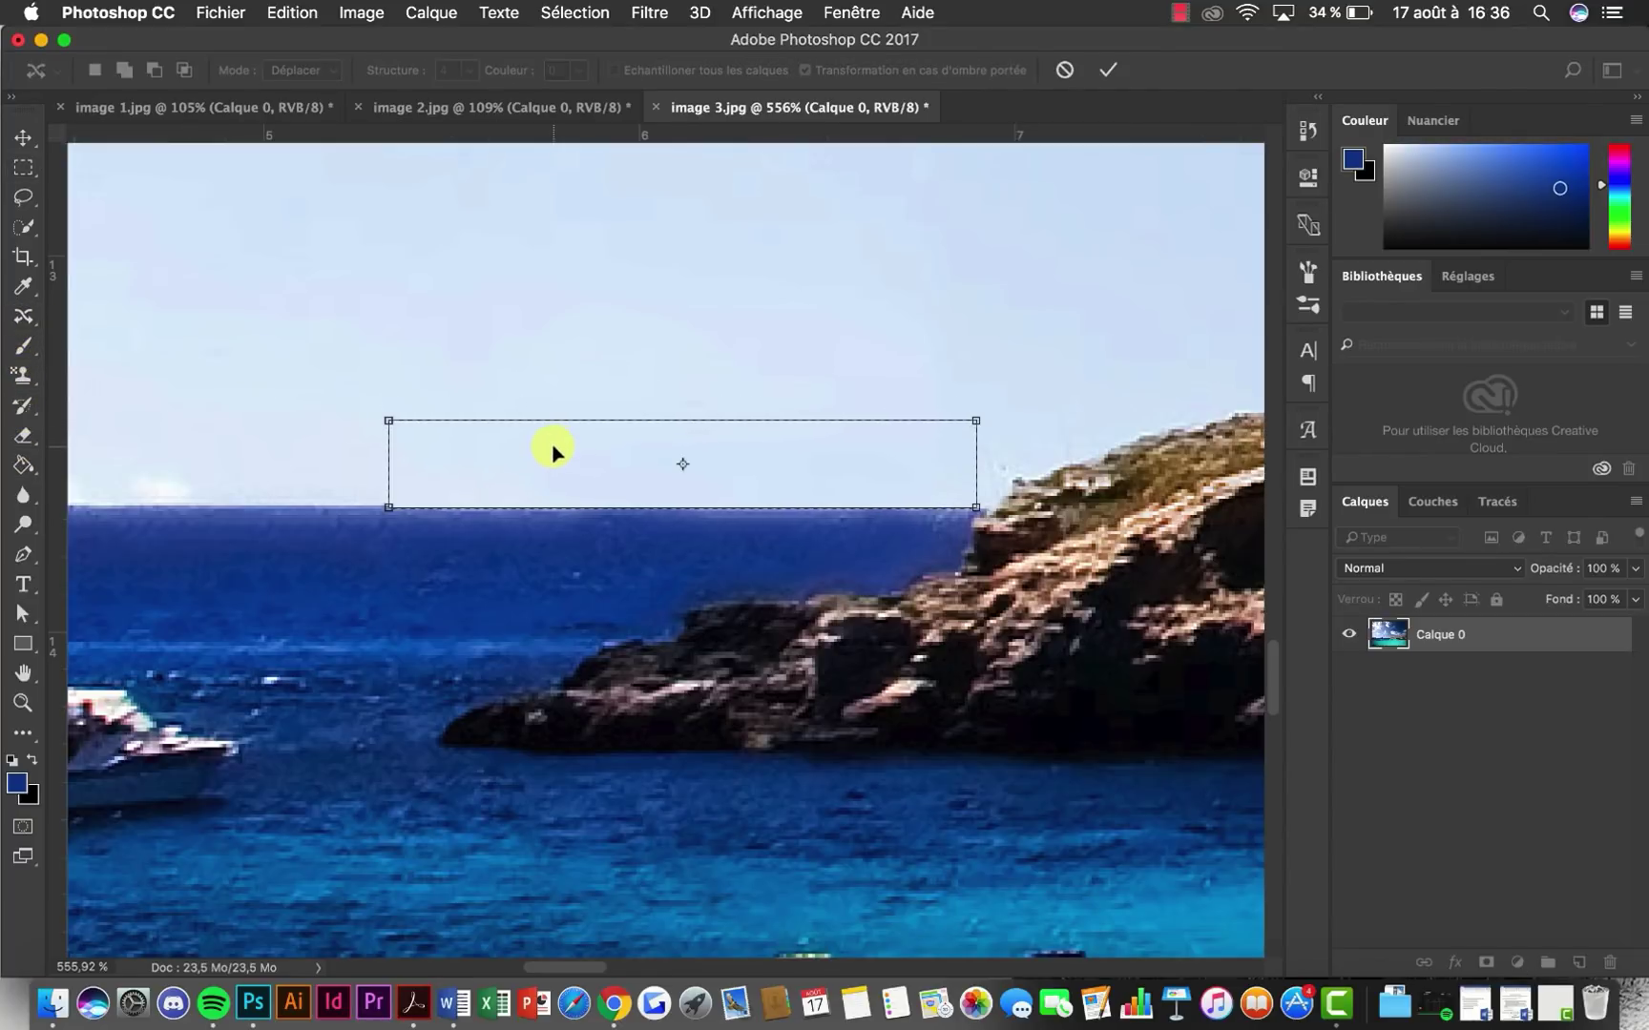
key("Return")
left_click(24, 168)
left_click_drag(448, 323, 460, 334)
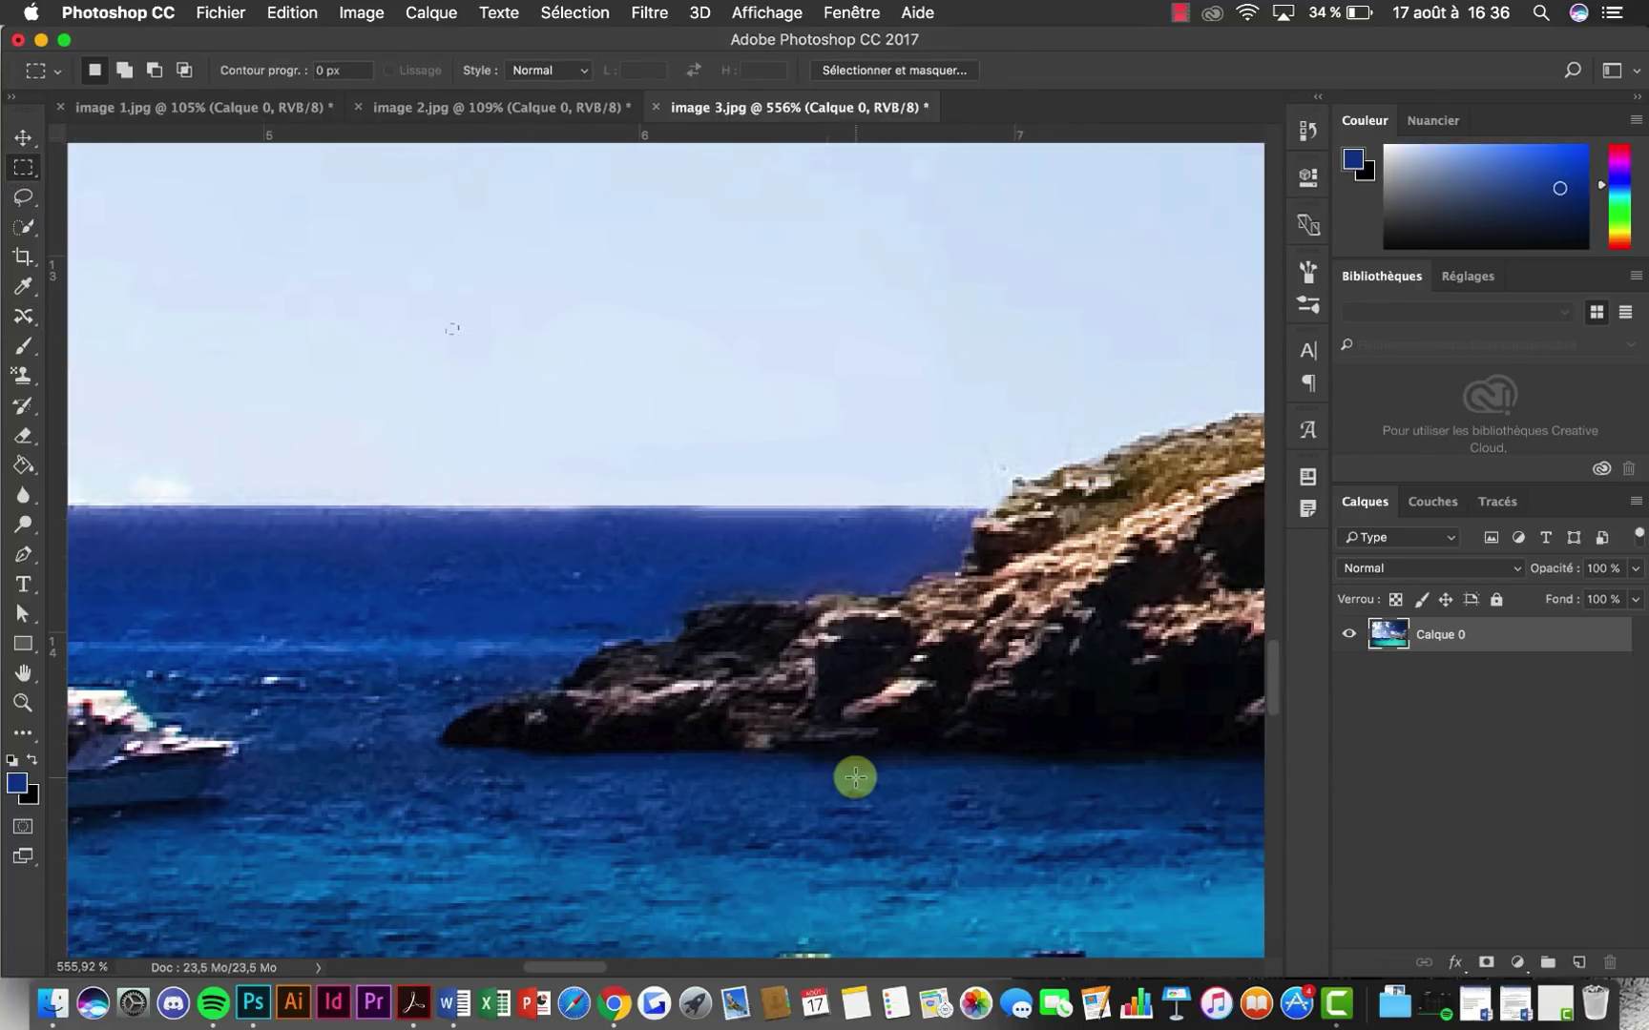
Examine the retouched photo as a whole and the horizon around the small rocks between the islets
scroll(855, 778, "down", 5)
scroll(854, 777, "down", 5)
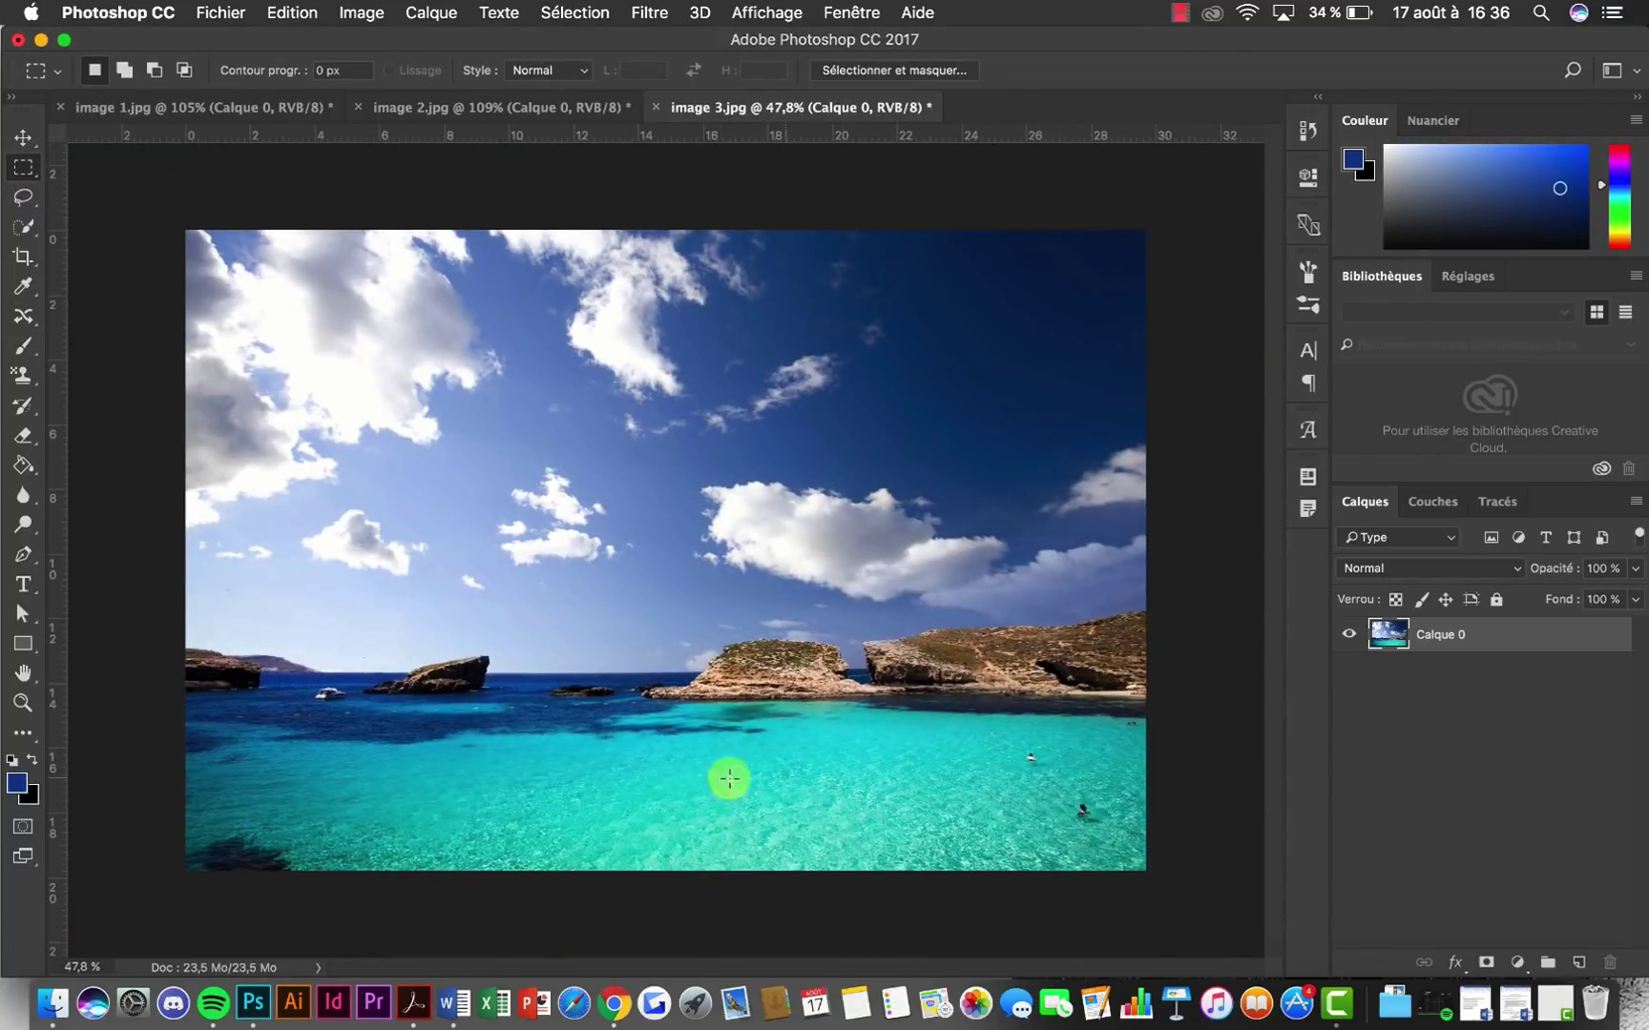
scroll(545, 824, "up", 2)
scroll(546, 824, "up", 5)
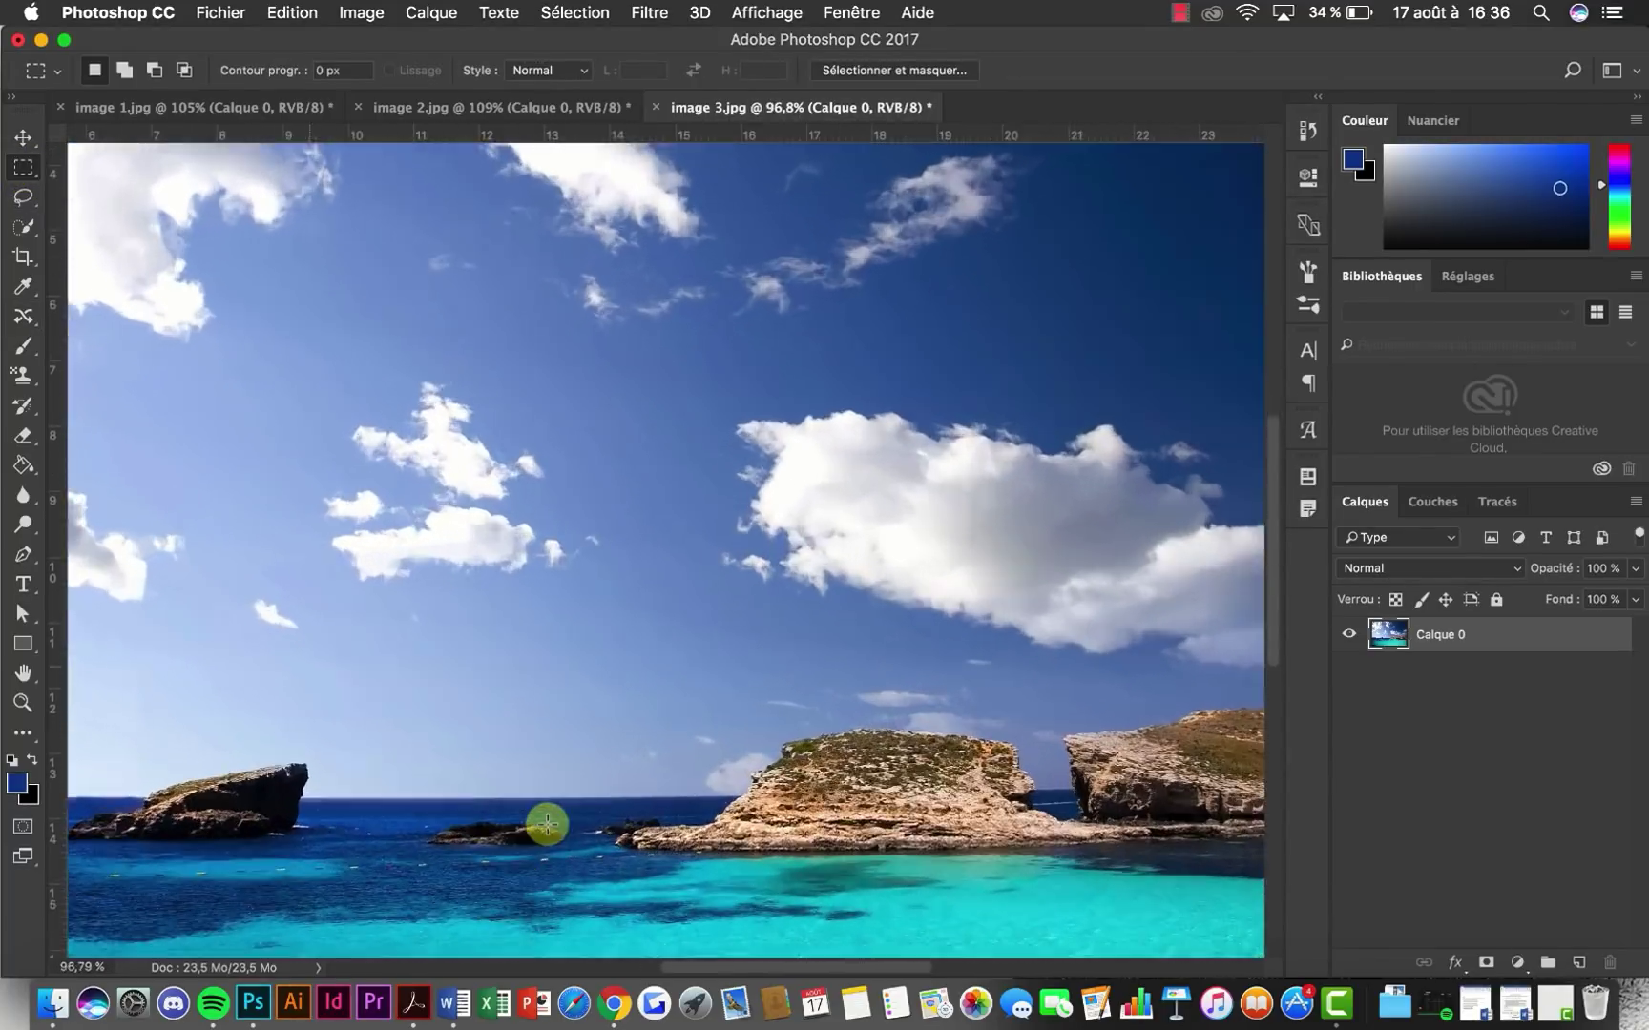
Examine the retouched horizon beside the dark rocky islet near the motorboat and the photo as a whole, and switch to the Move tool
scroll(546, 824, "up", 5)
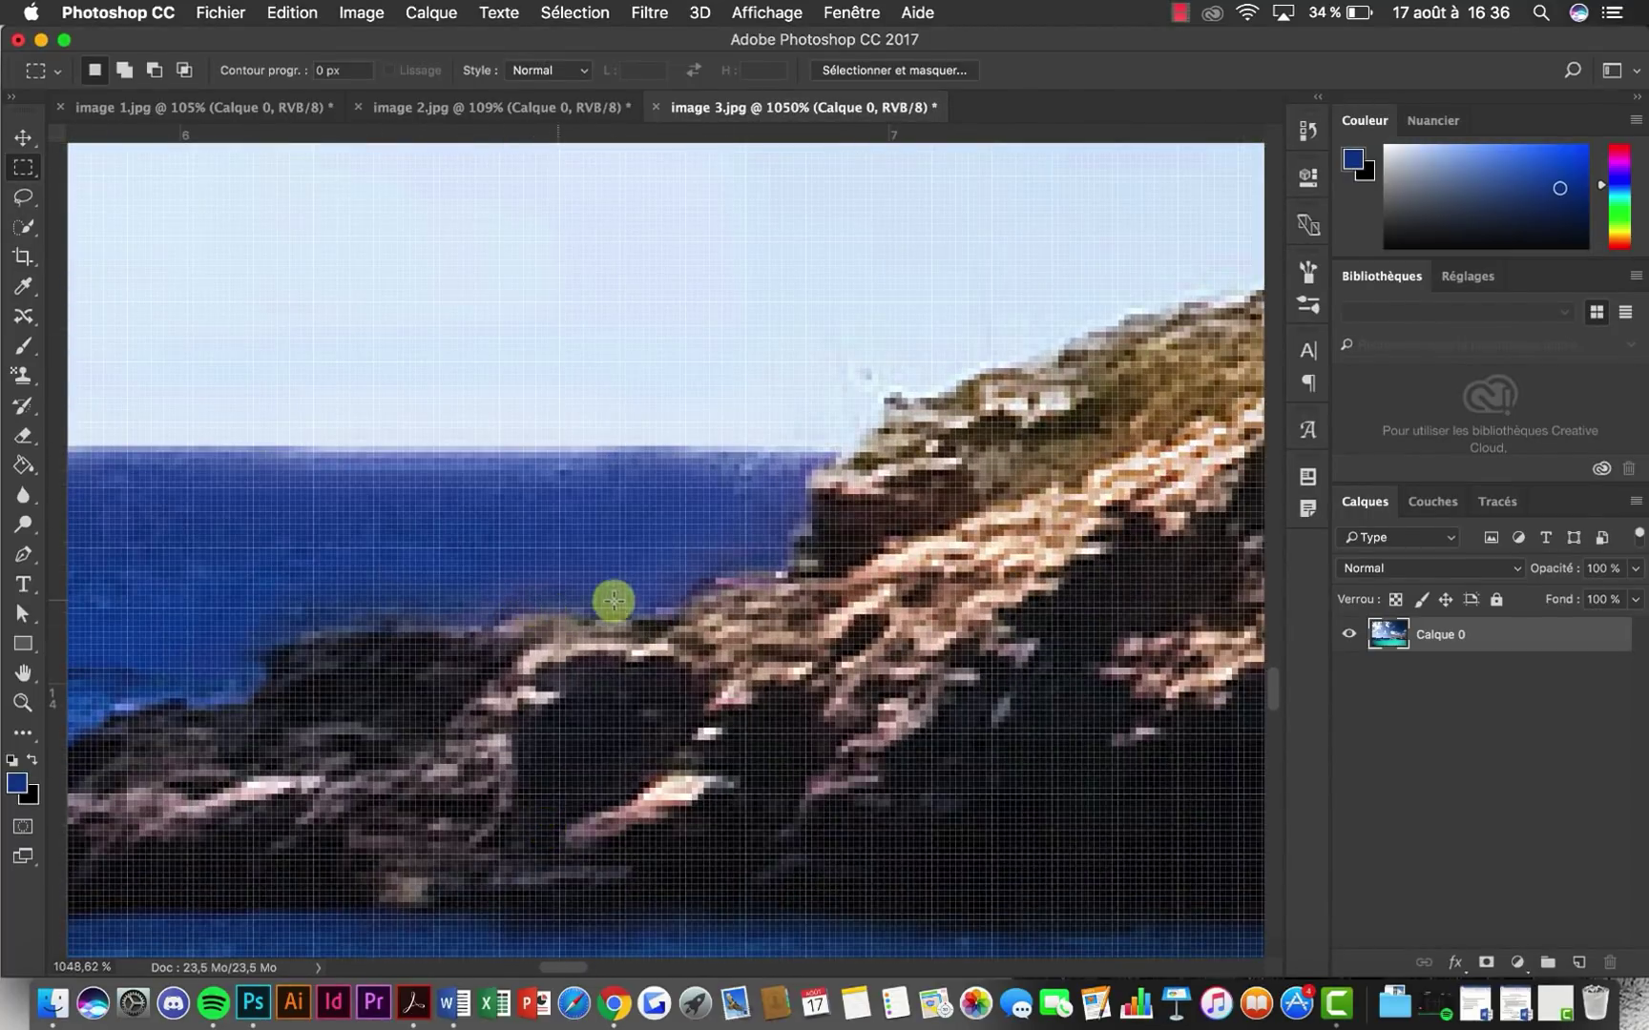
scroll(712, 567, "down", 1)
scroll(668, 570, "down", 2)
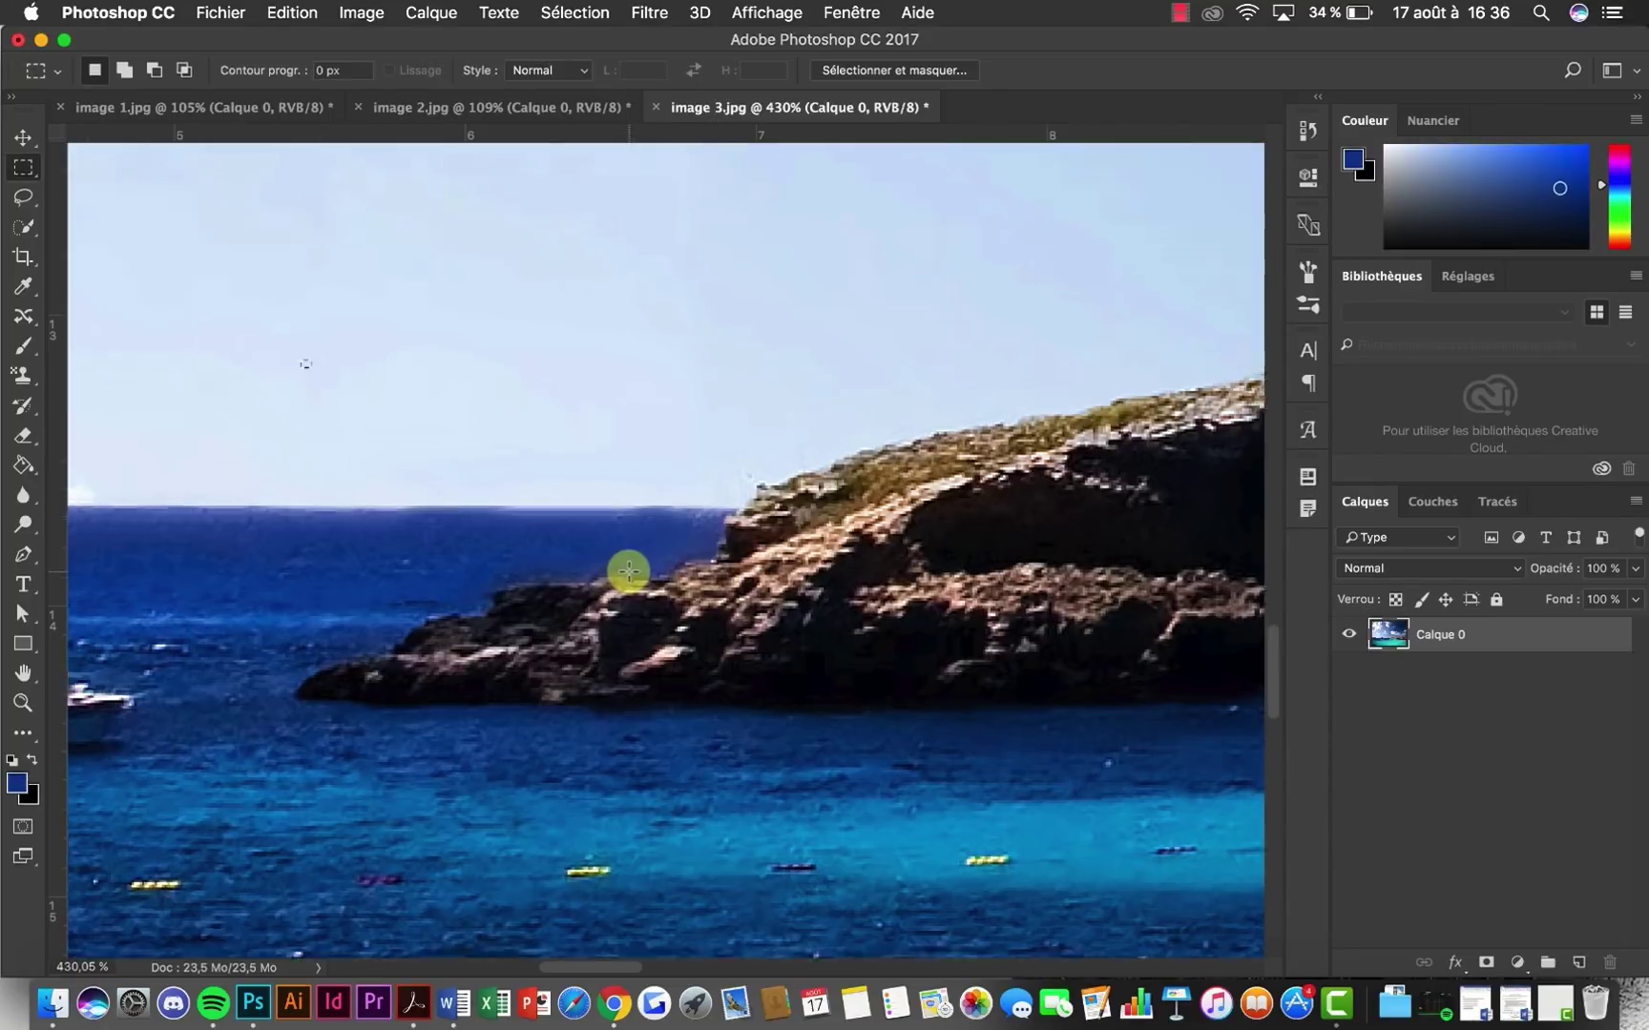
scroll(591, 572, "up", 2)
scroll(629, 612, "down", 8)
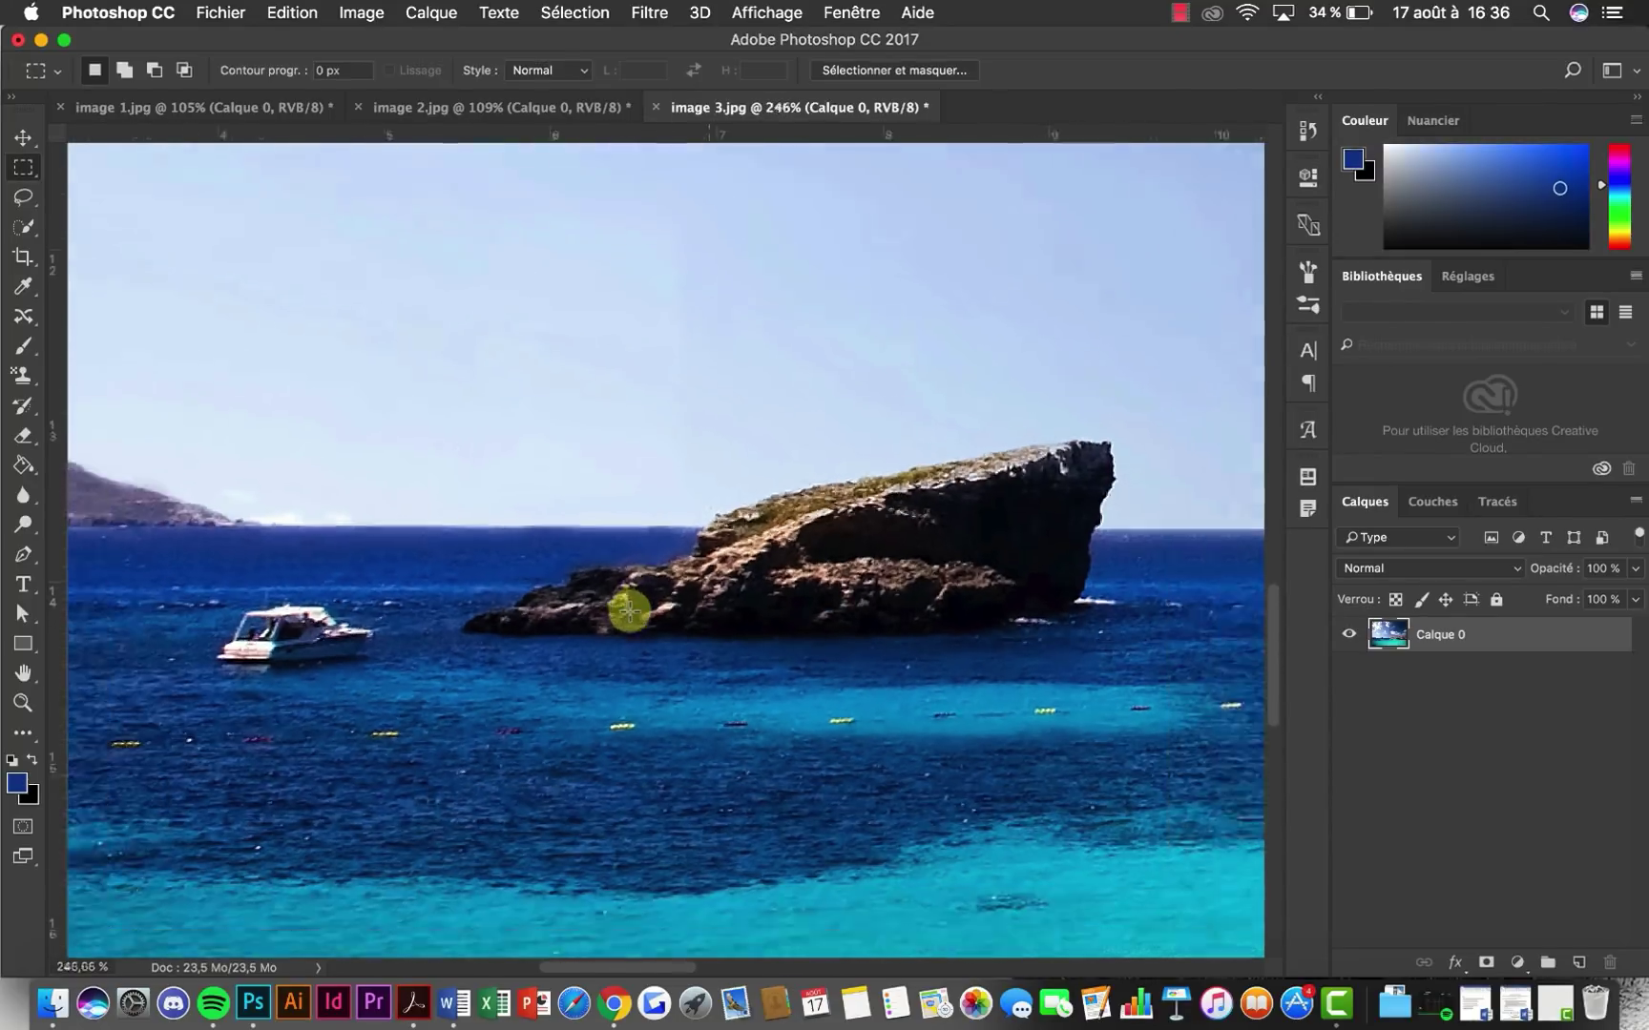
scroll(632, 700, "down", 3)
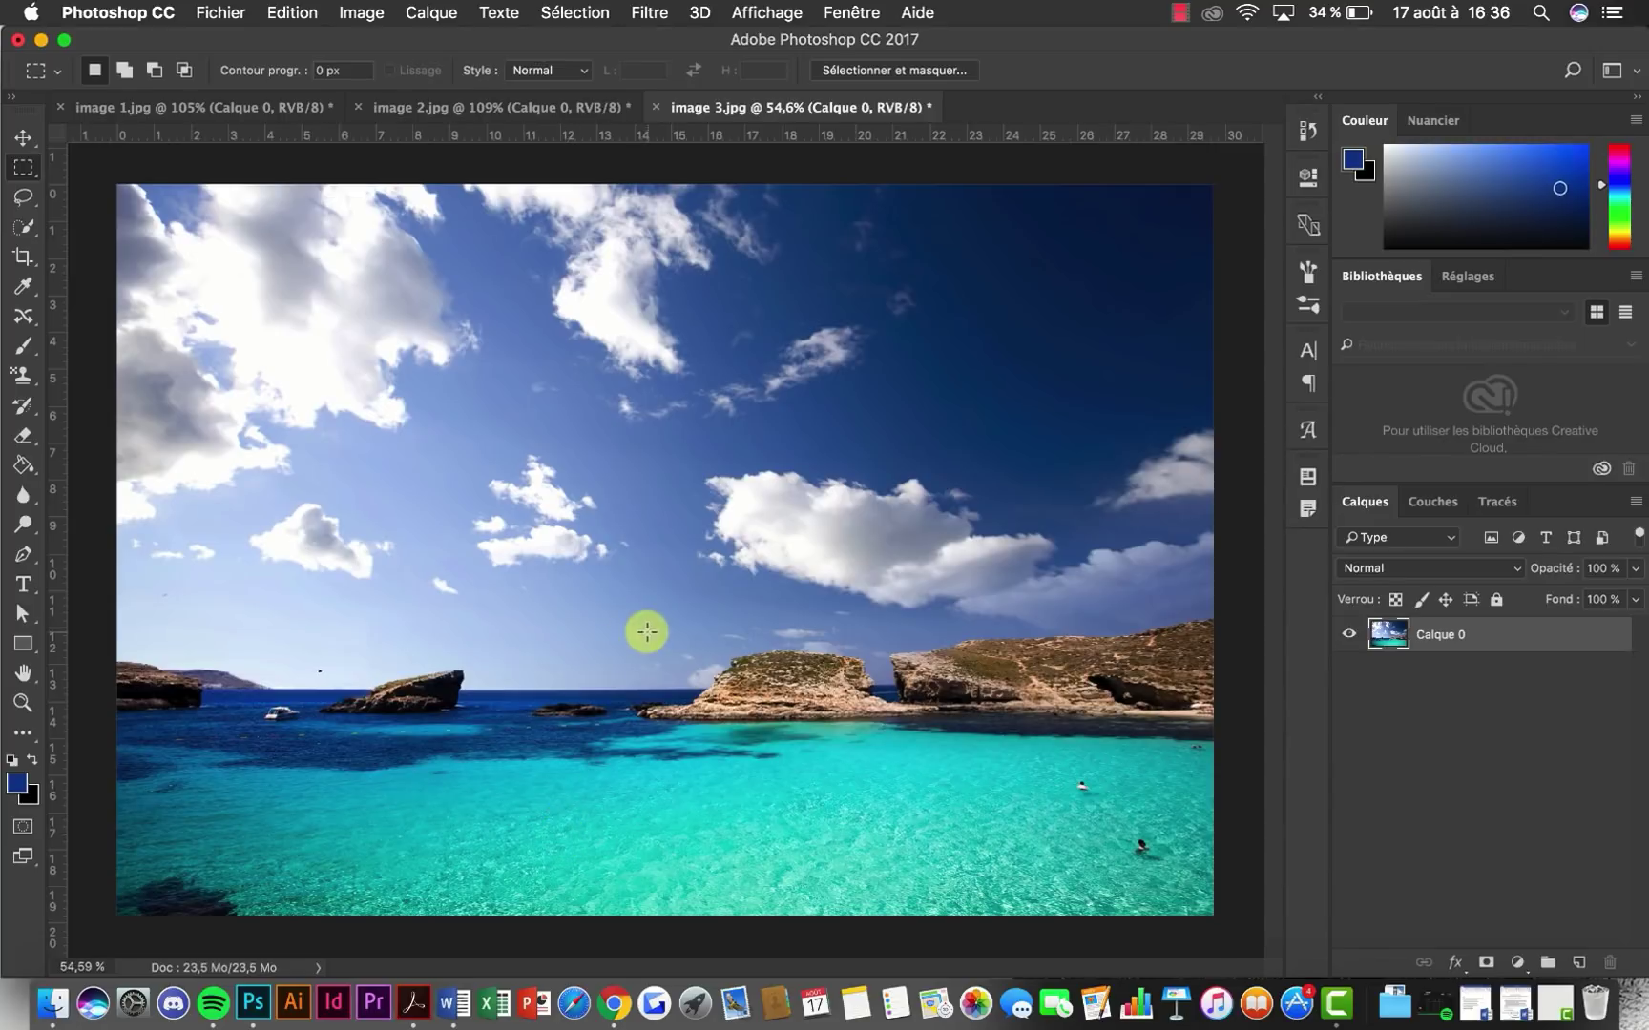
scroll(684, 739, "down", 5)
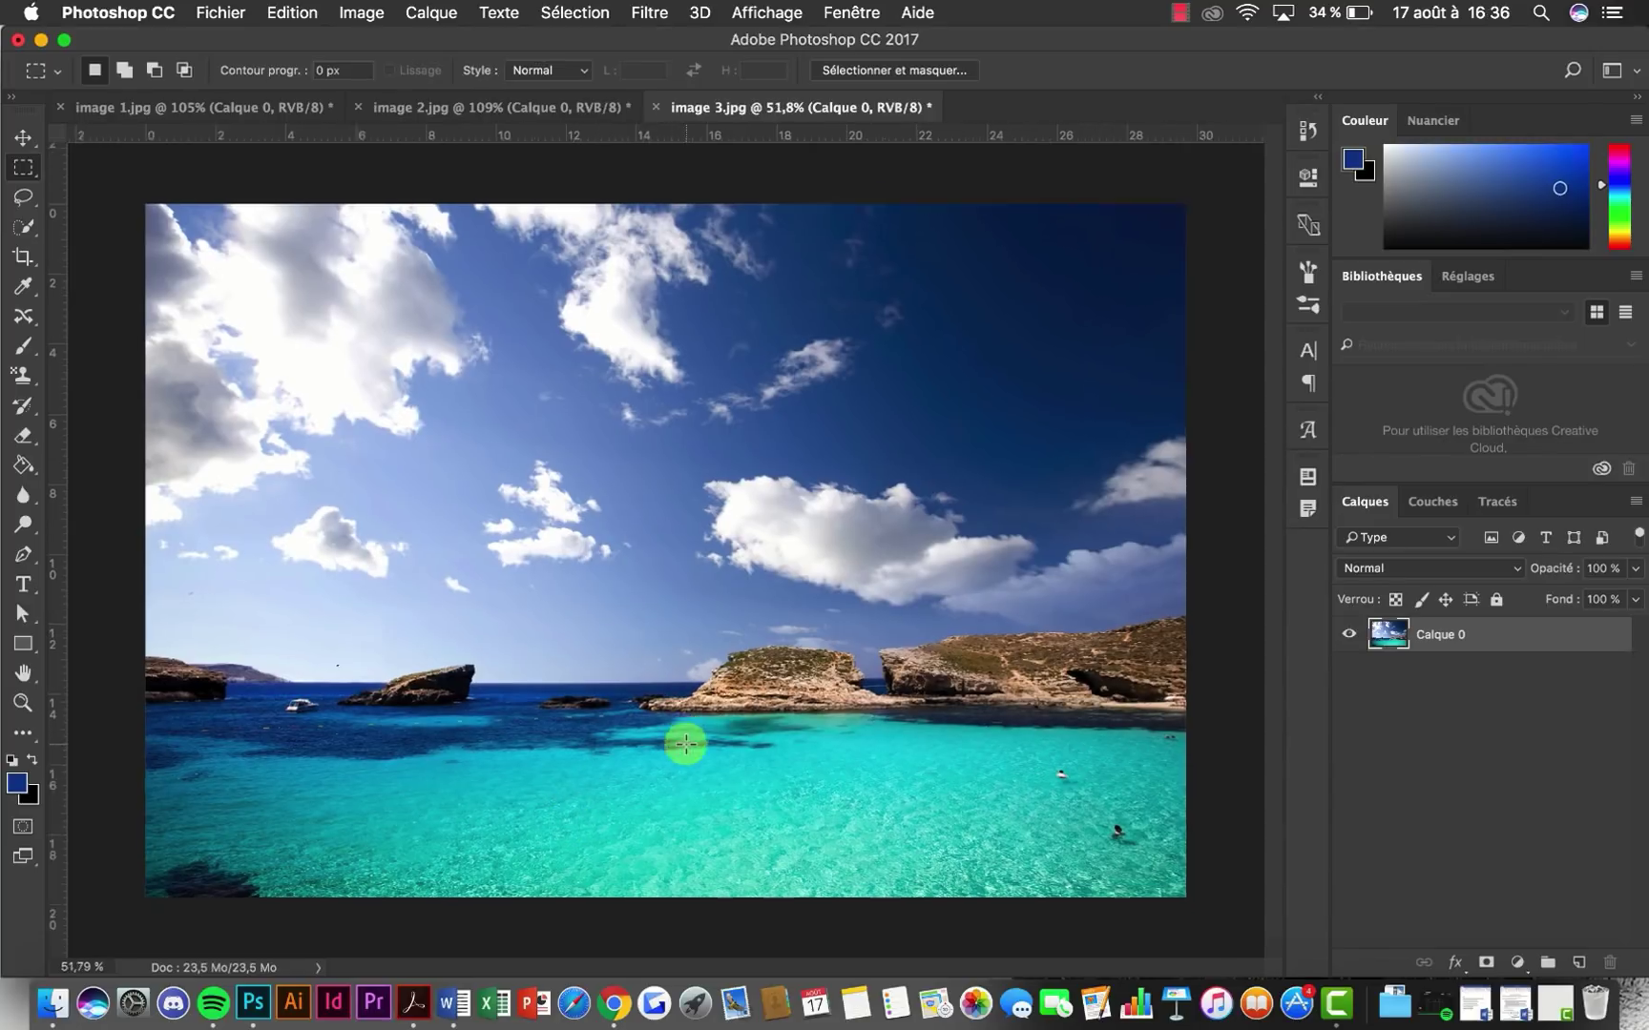
scroll(686, 744, "up", 5)
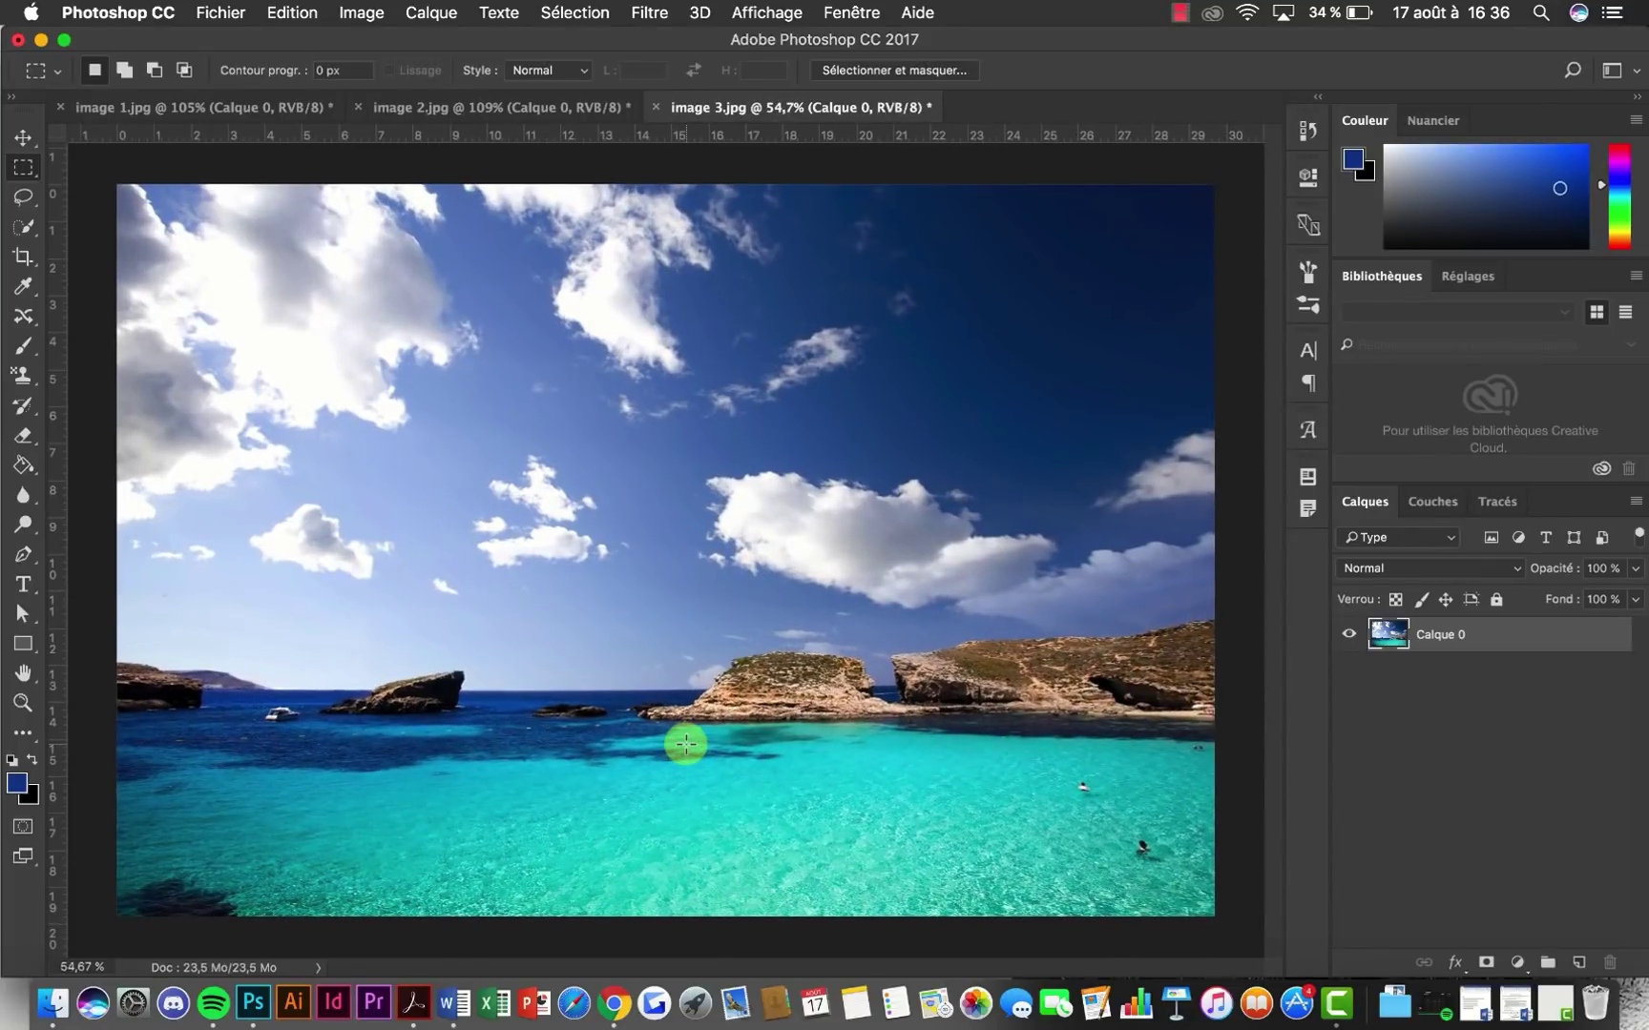
left_click(23, 136)
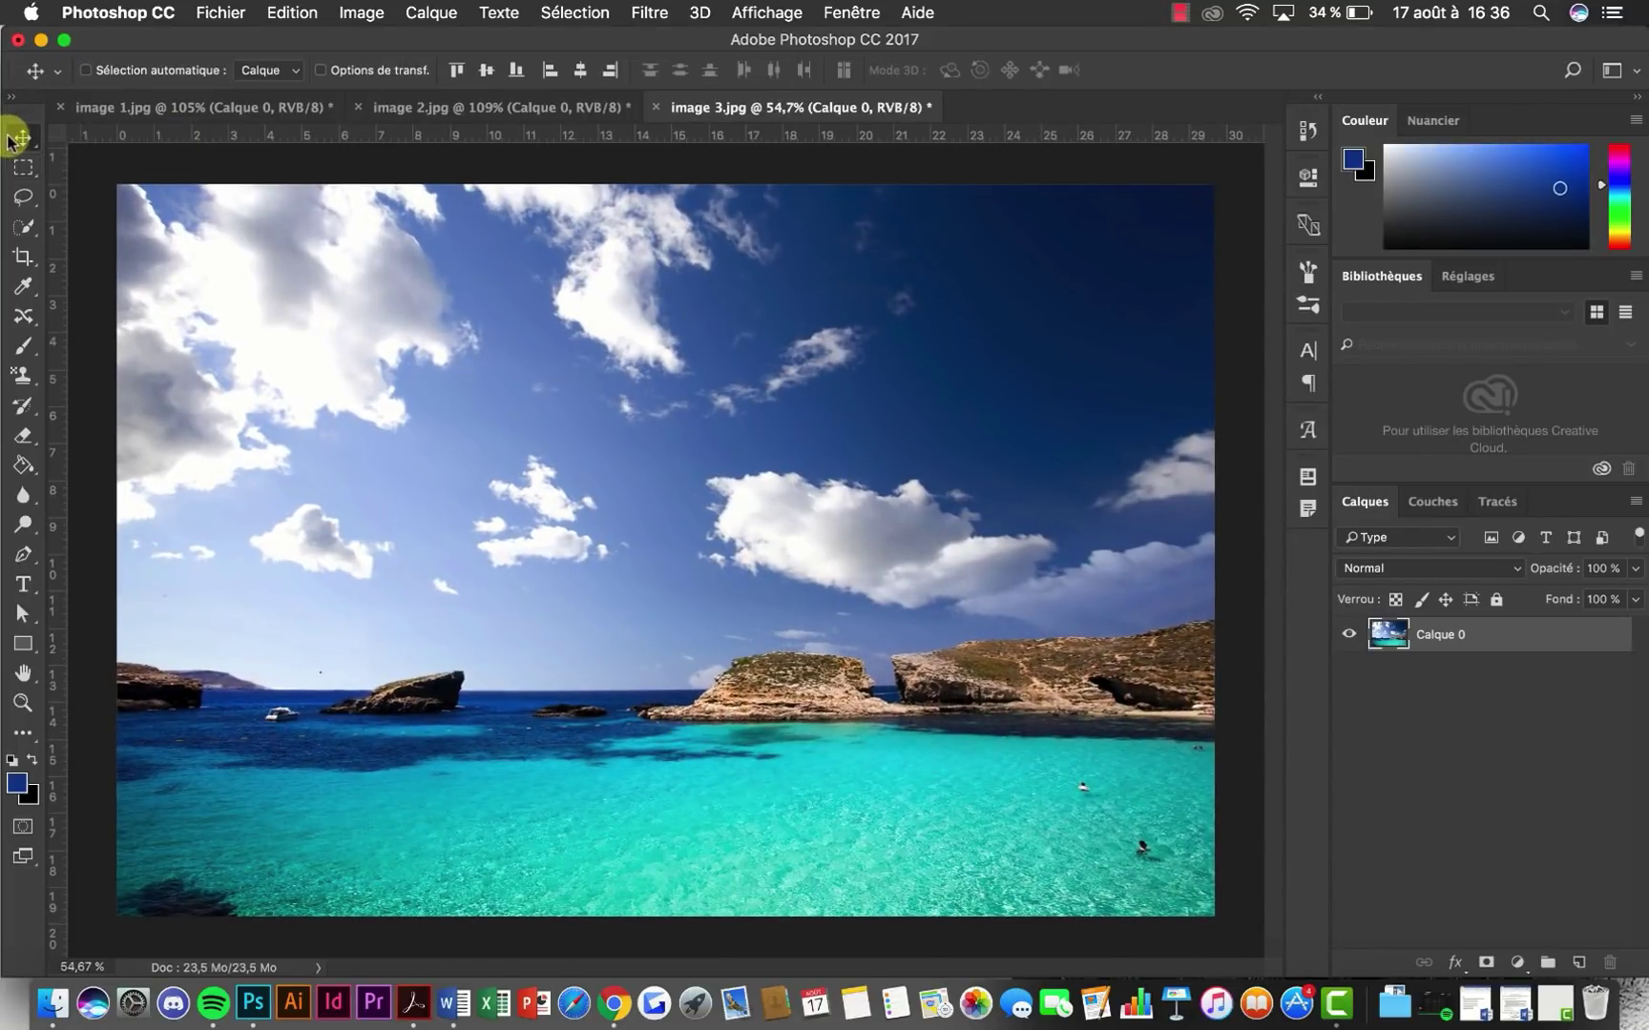